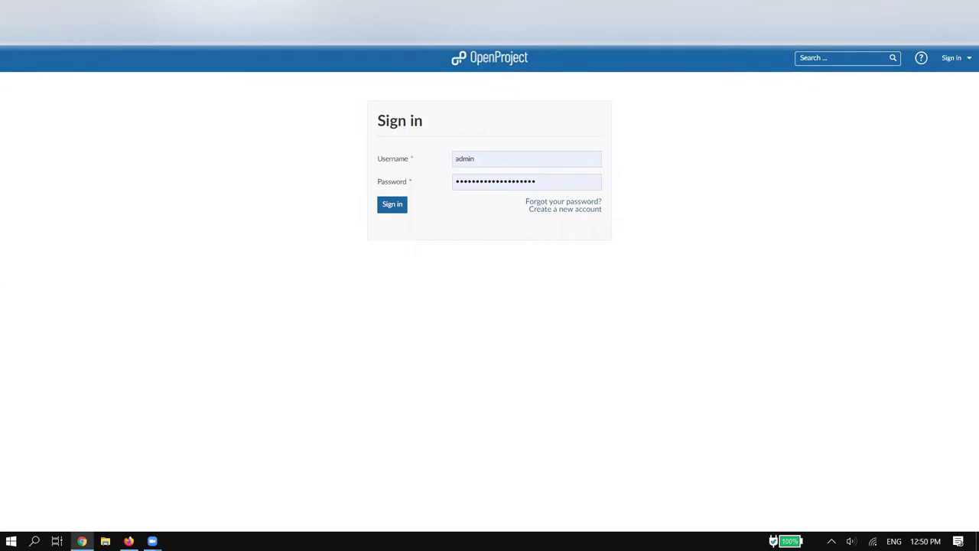
Sign in with the prefilled admin account and open the list of all projects
key(ctrl+plus)
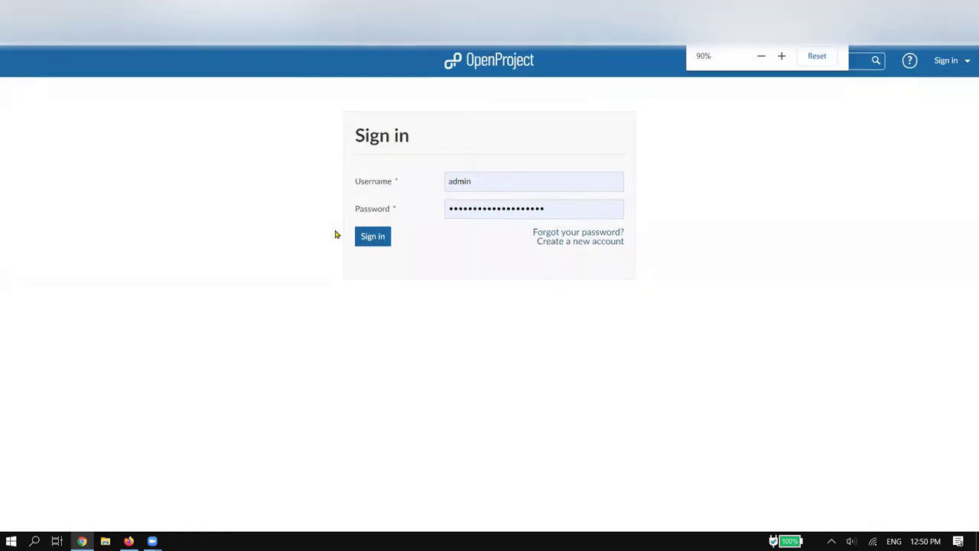
key(ctrl+plus)
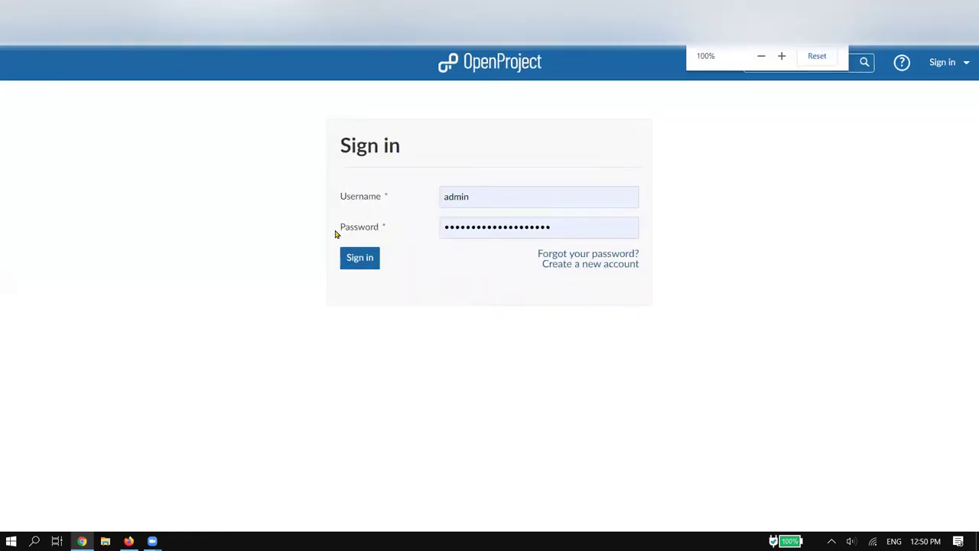
click(373, 260)
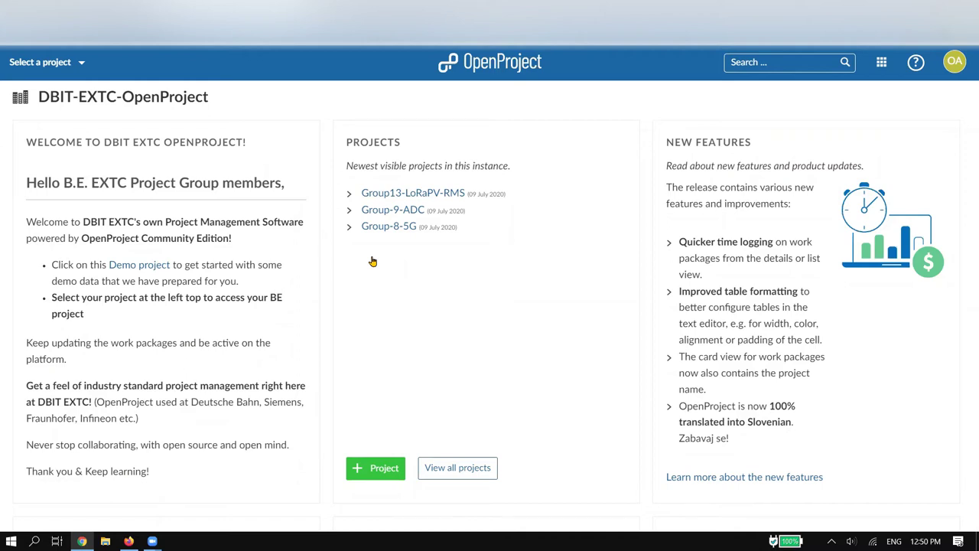
click(81, 69)
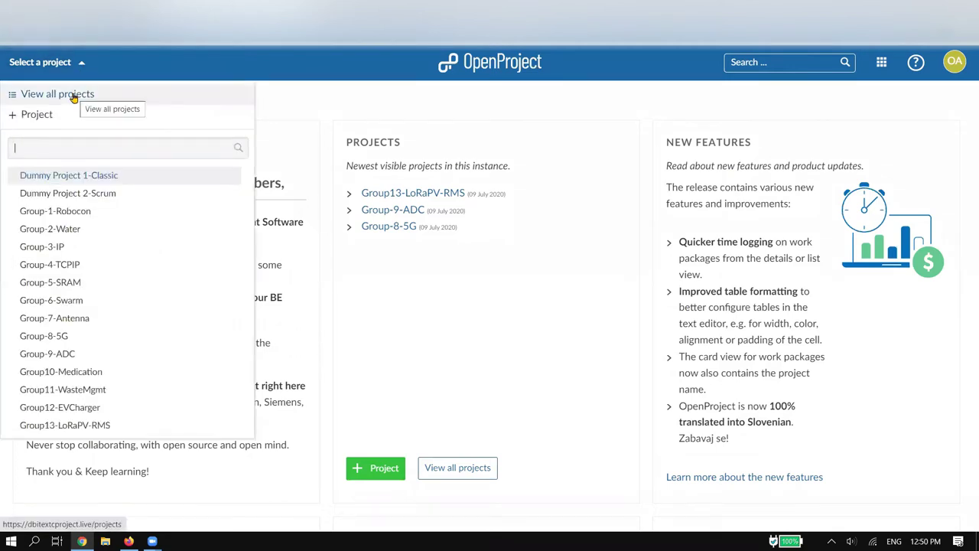
click(73, 99)
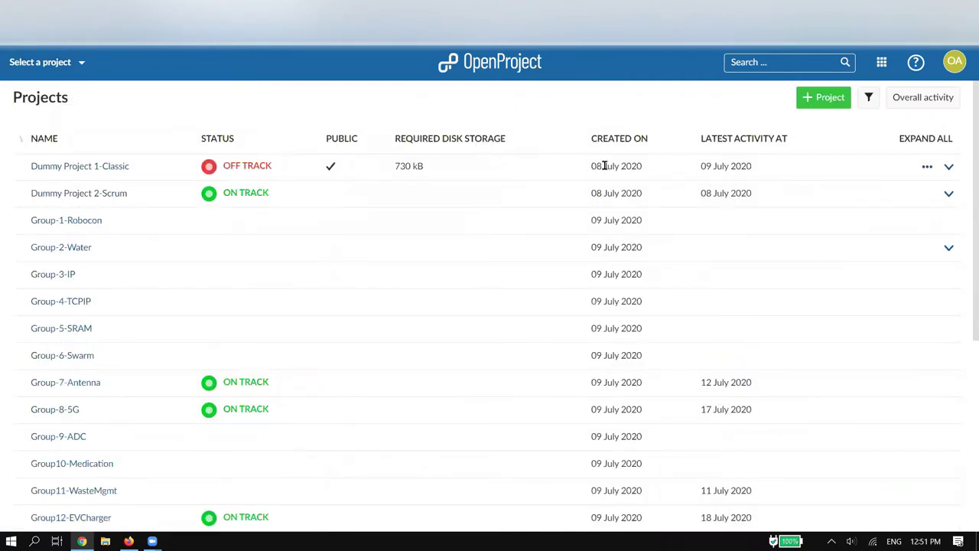
Look through the whole project list, from the dummy projects to Group22-Flood-Sensor
scroll(345, 254, down, 1)
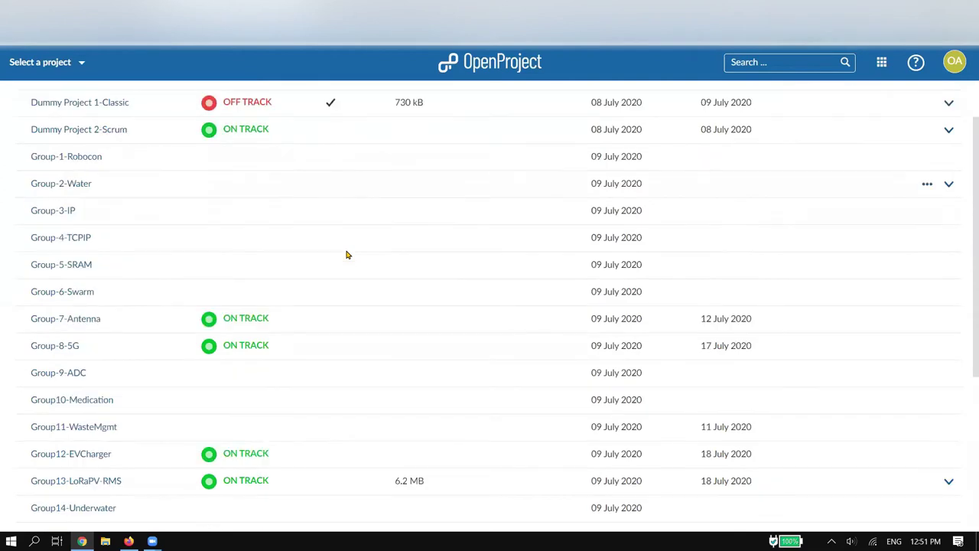
key(ctrl+minus)
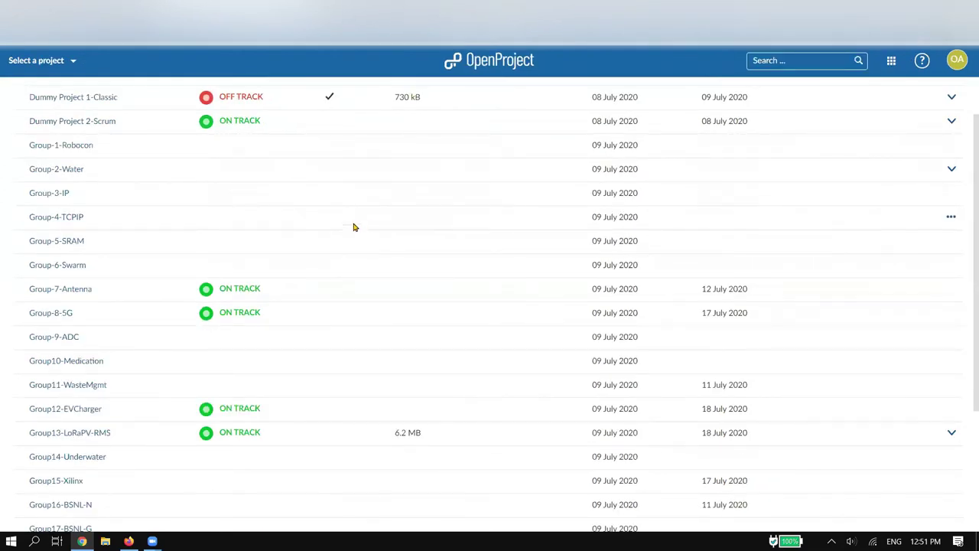
scroll(354, 222, up, 1)
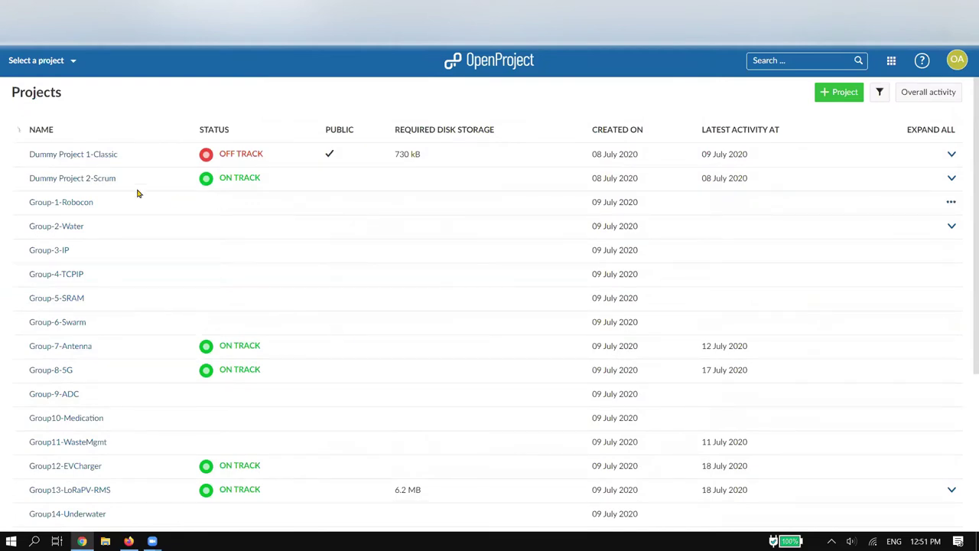
scroll(140, 185, down, 1)
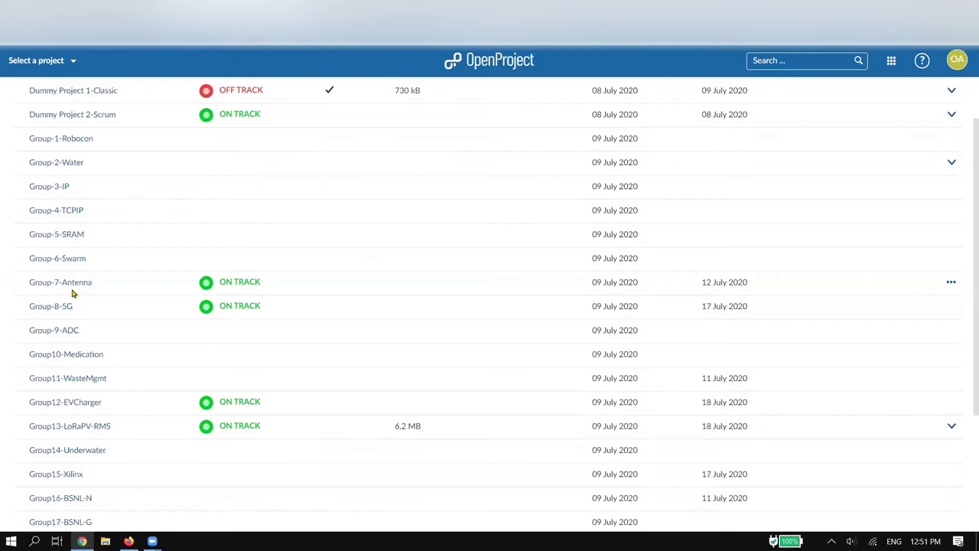
scroll(196, 319, down, 1)
scroll(196, 320, up, 2)
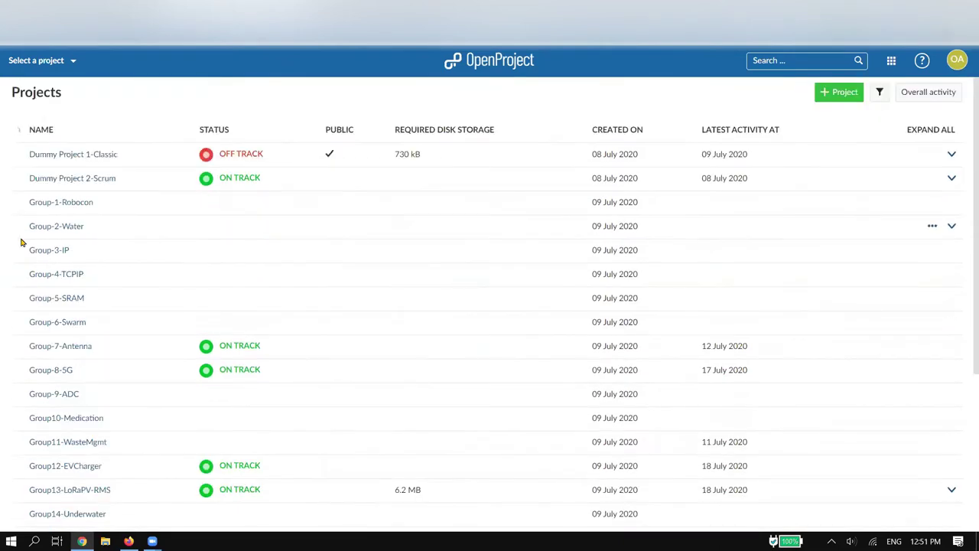
scroll(40, 243, down, 1)
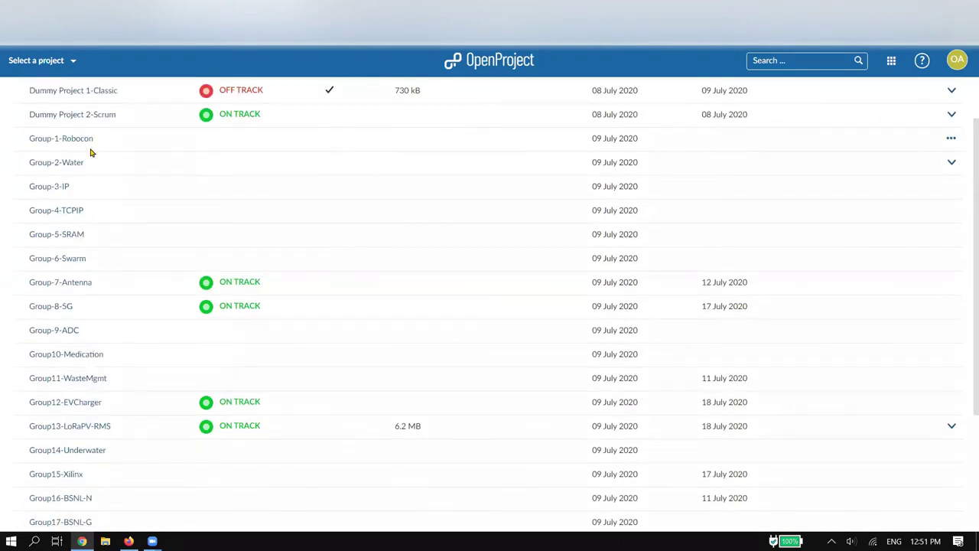
scroll(64, 177, down, 3)
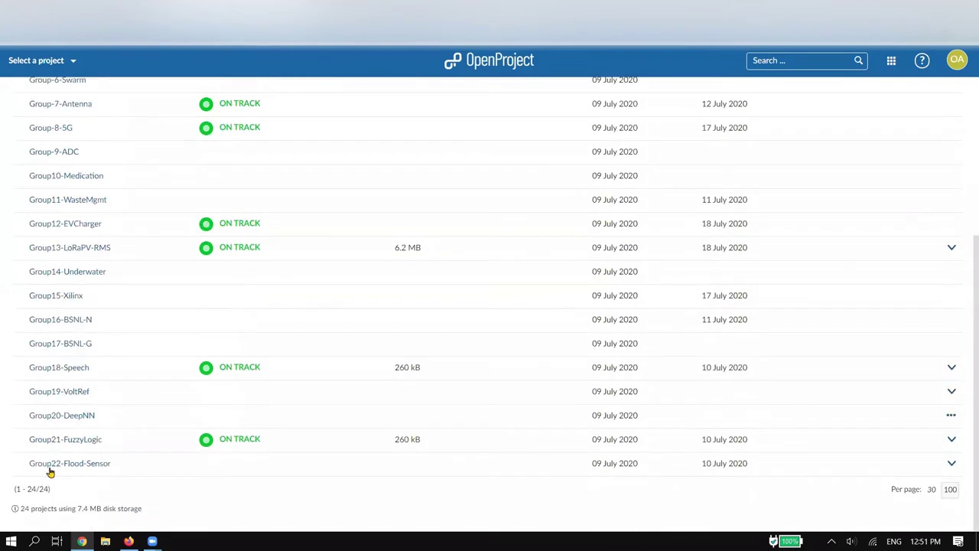
scroll(179, 452, up, 3)
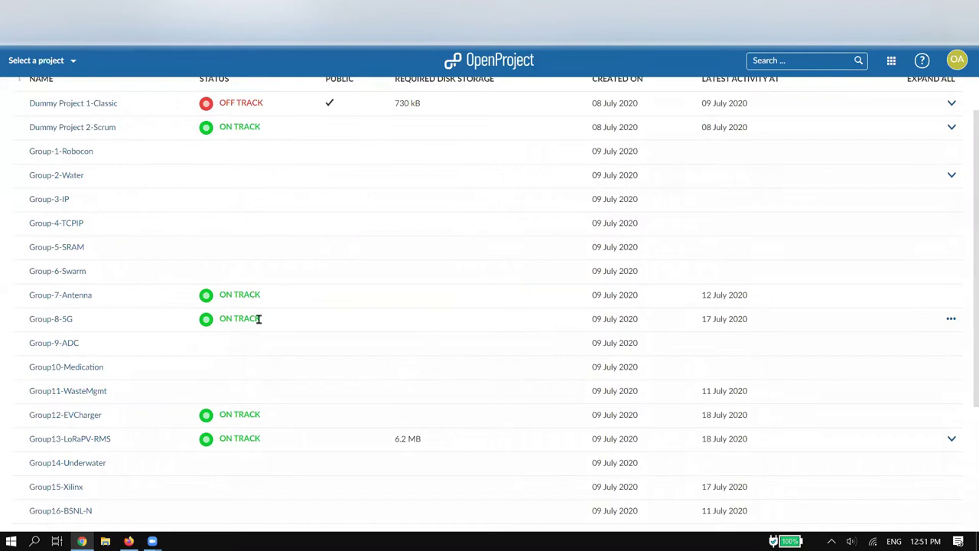
scroll(242, 208, up, 1)
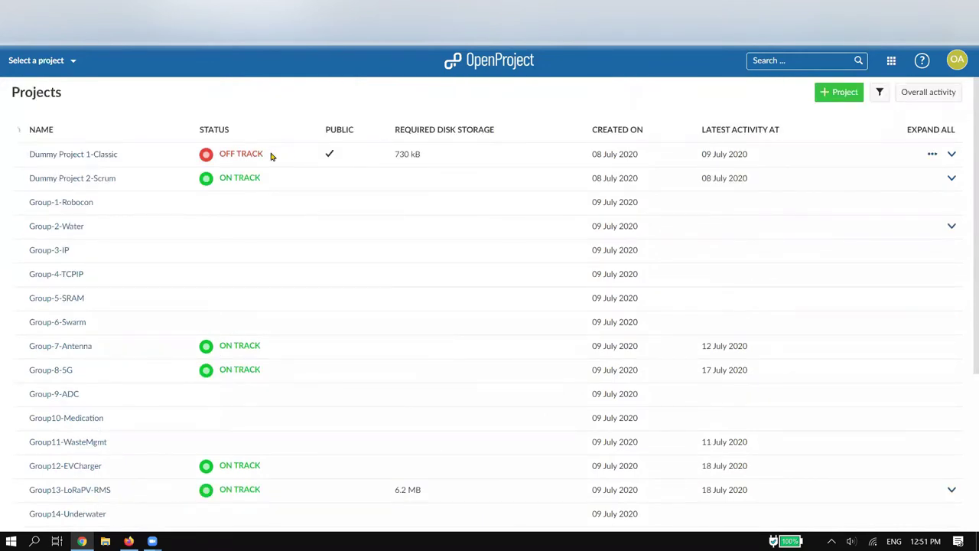
Examine the status of the listed projects, comparing Group-7-Antenna with Dummy Project 1-Classic
scroll(273, 157, down, 1)
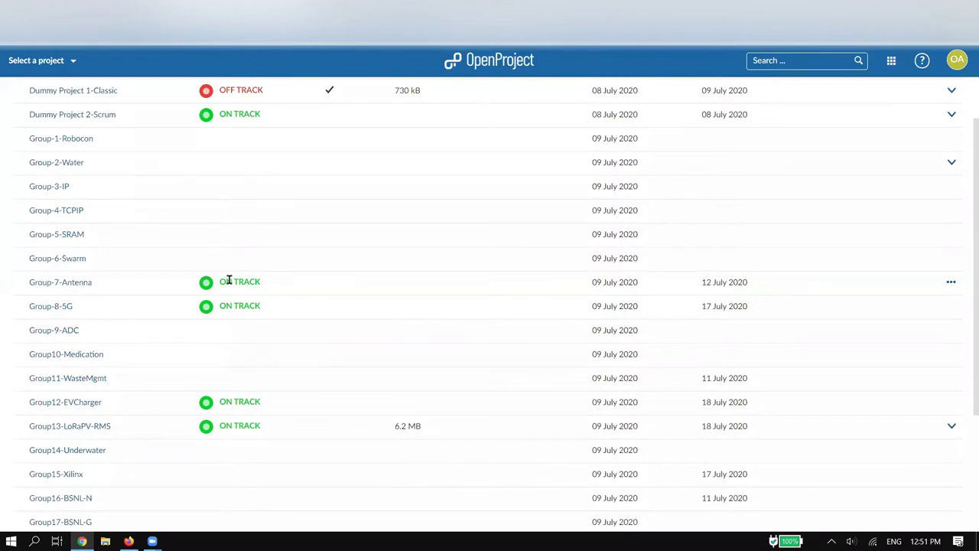
scroll(230, 280, down, 1)
scroll(230, 280, up, 1)
scroll(237, 362, down, 1)
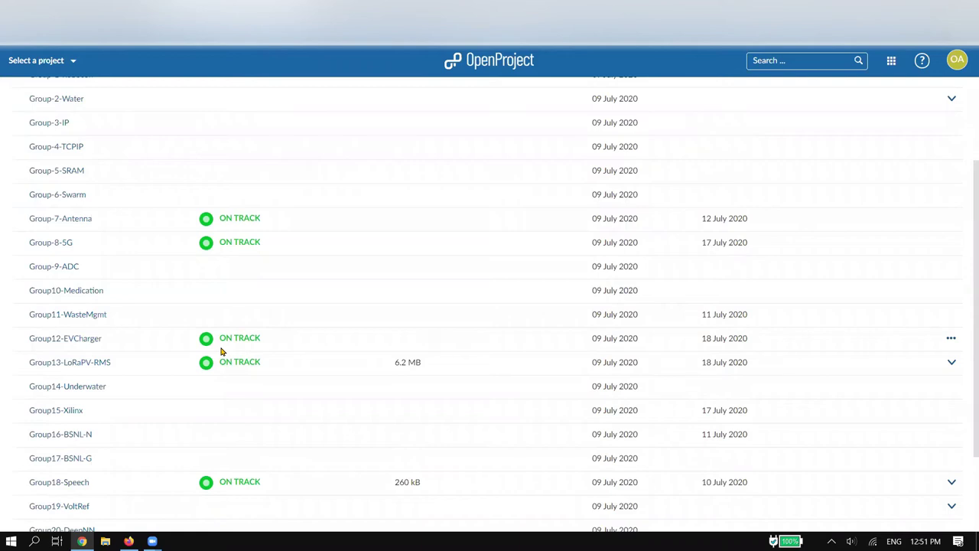
scroll(222, 349, up, 2)
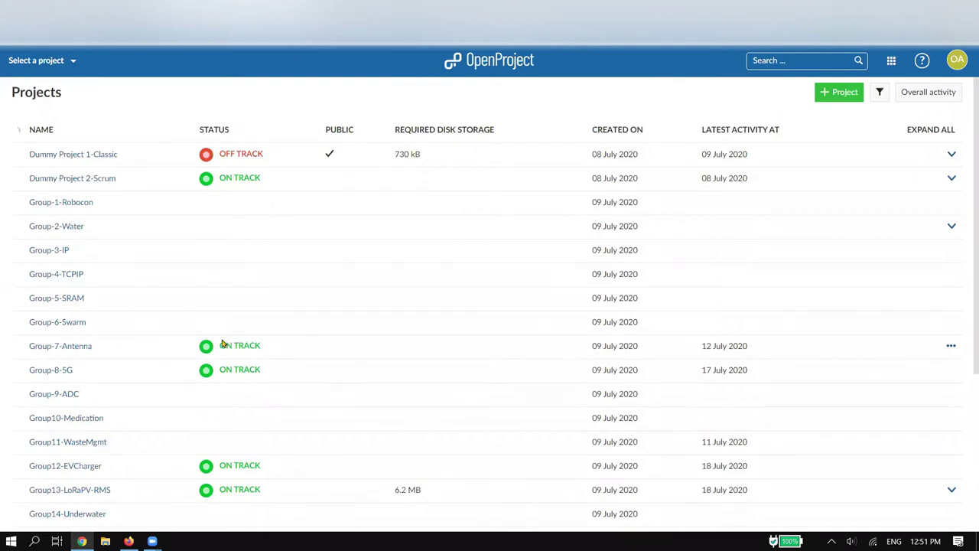
drag(222, 344, 261, 343)
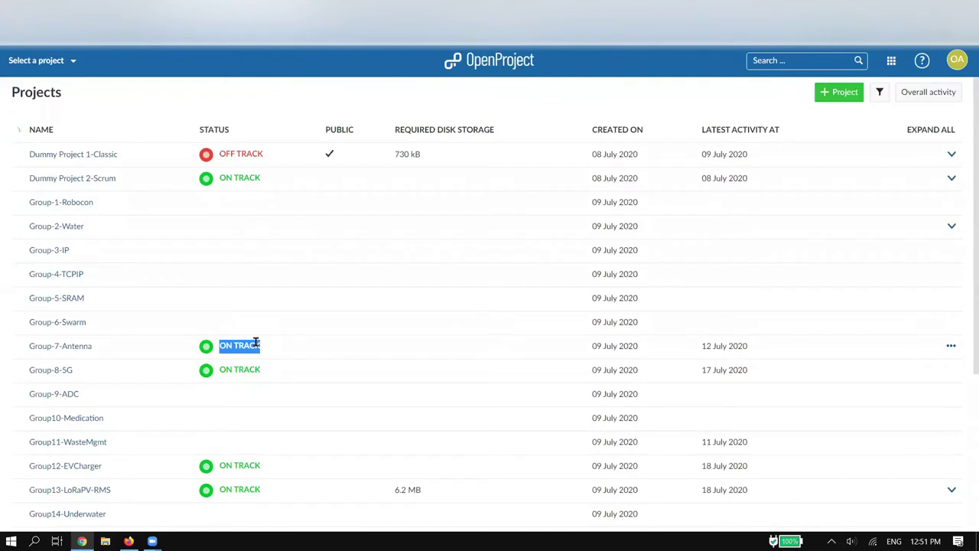
scroll(256, 342, down, 1)
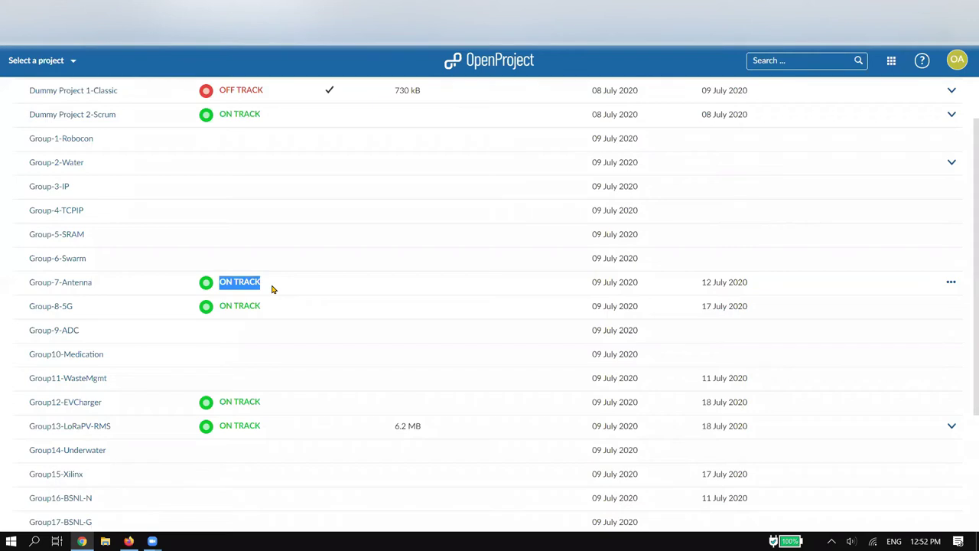
click(250, 298)
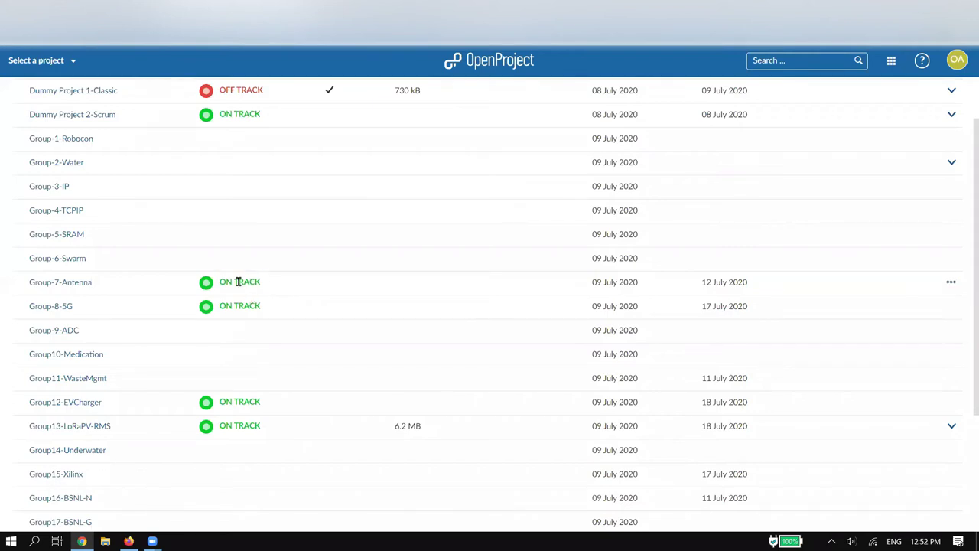
drag(219, 281, 264, 283)
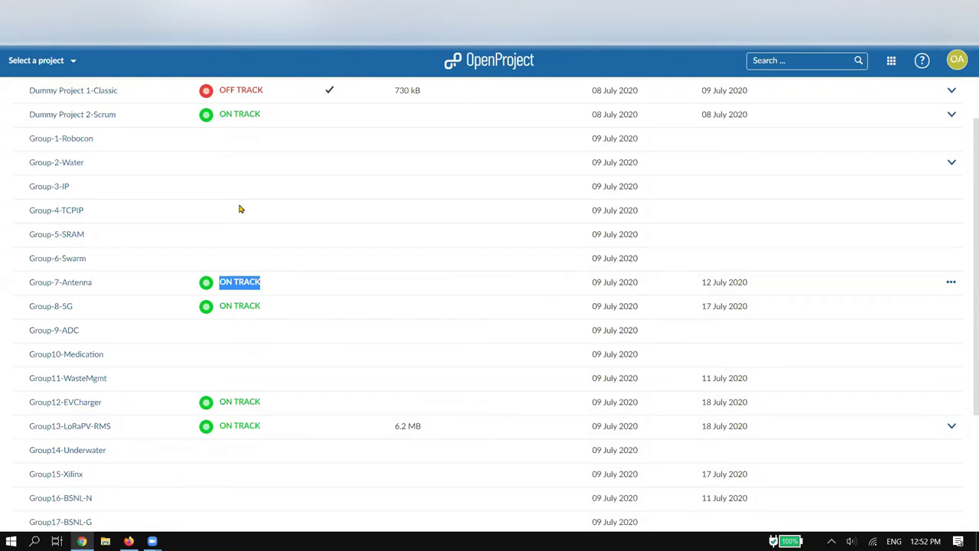
scroll(224, 145, up, 1)
drag(221, 153, 269, 154)
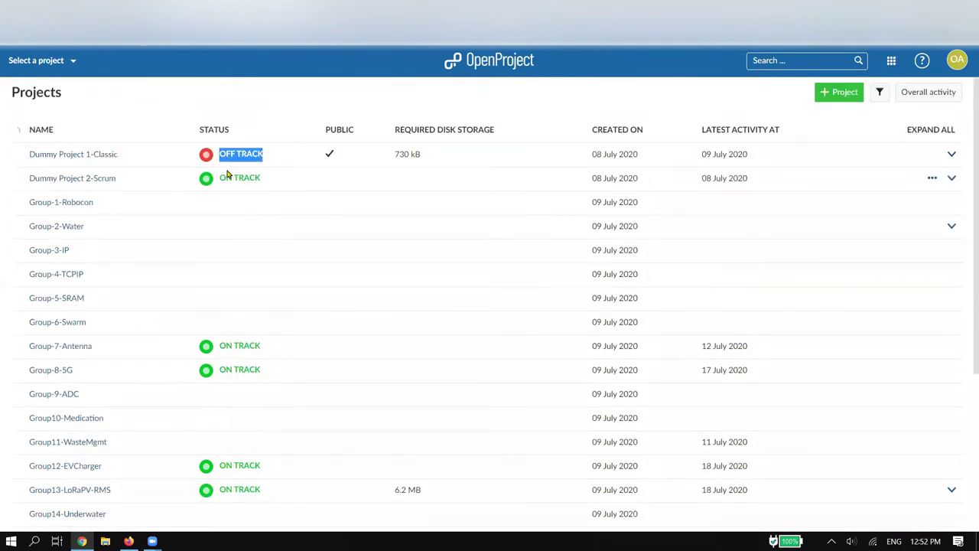
key(ctrl+plus)
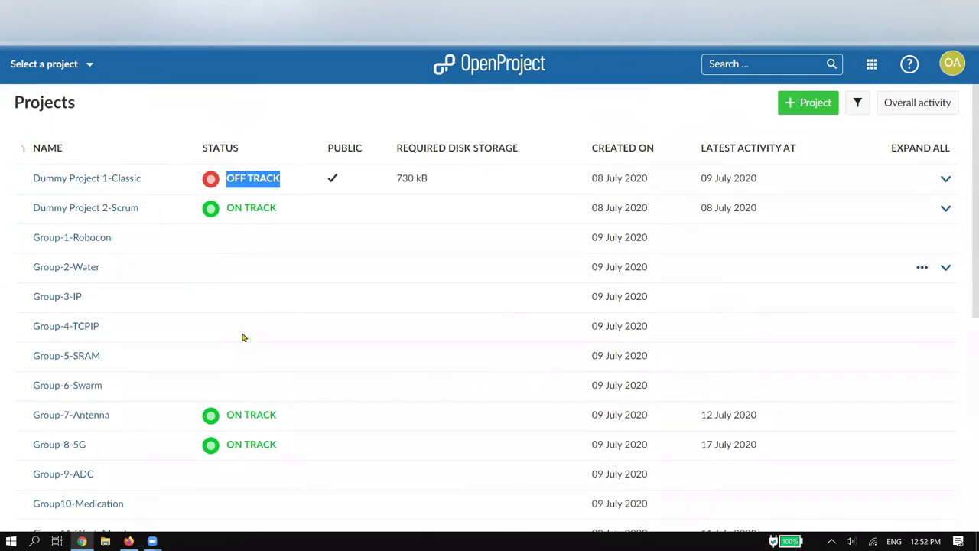
scroll(241, 308, down, 1)
scroll(241, 308, down, 5)
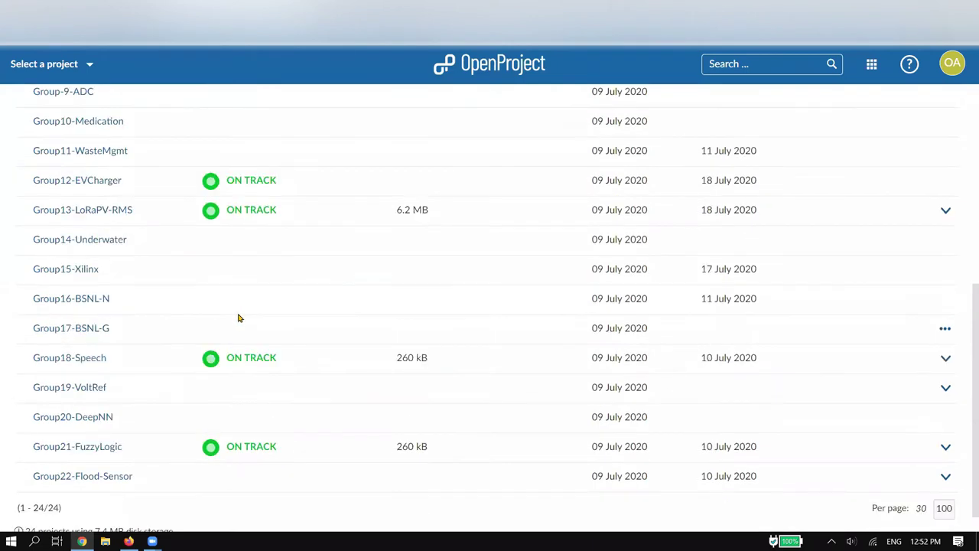
key(ctrl+minus)
key(ctrl+minus)
scroll(325, 292, up, 4)
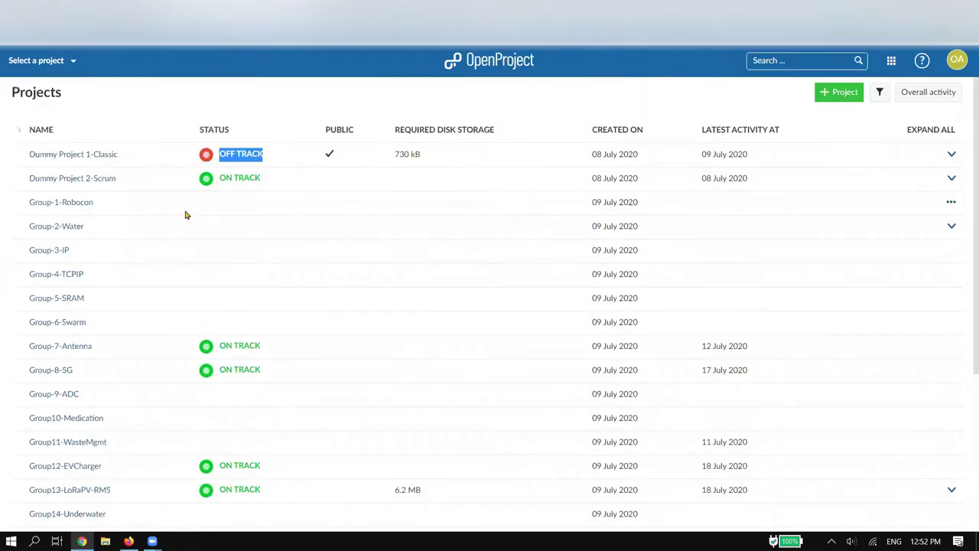
Examine the latest activity dates of the projects, particularly the one for Group12-EVCharger
drag(697, 129, 780, 129)
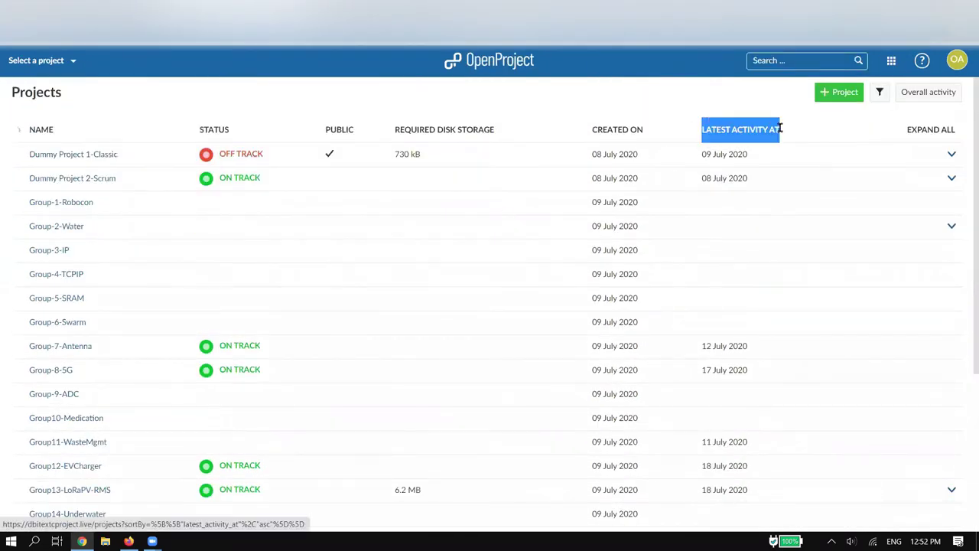
key(ctrl+plus)
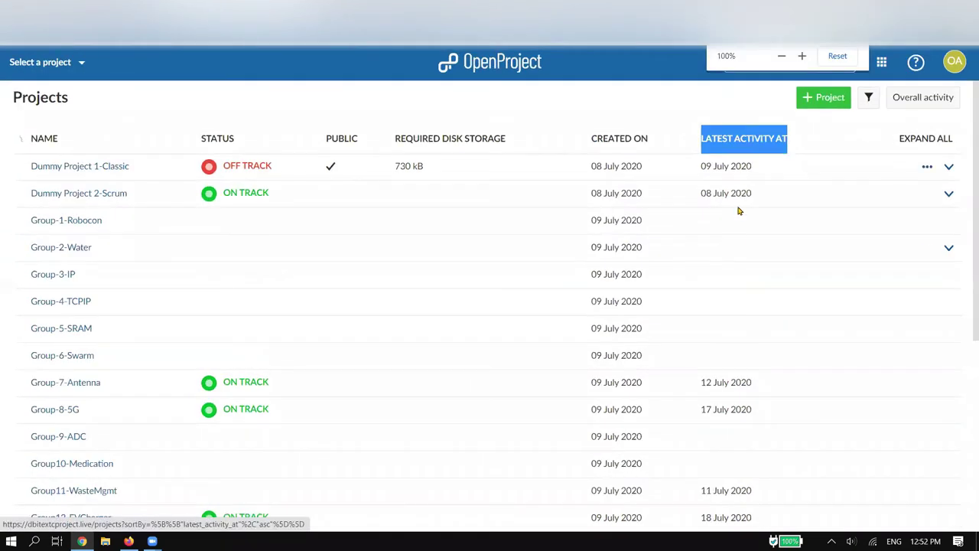
scroll(735, 195, down, 3)
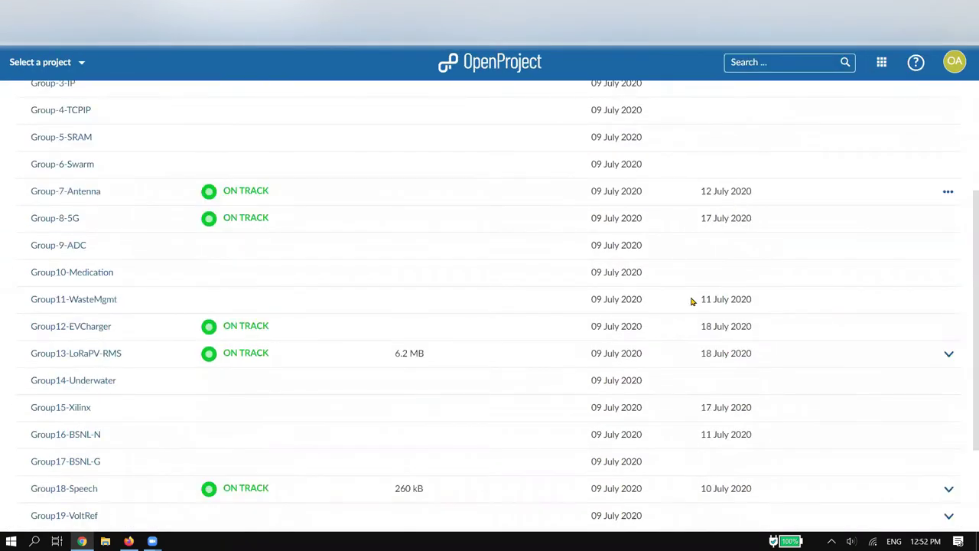
drag(4, 330, 126, 330)
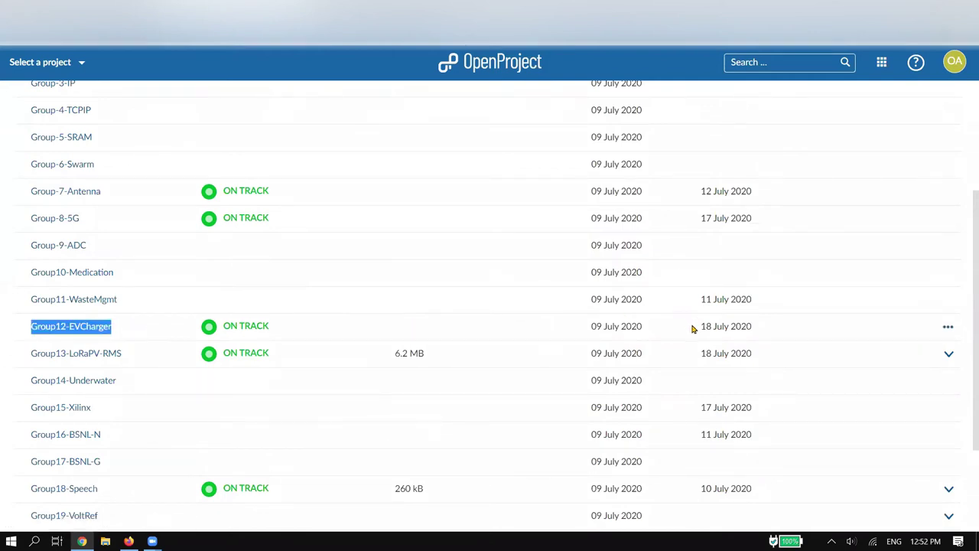
drag(693, 327, 764, 326)
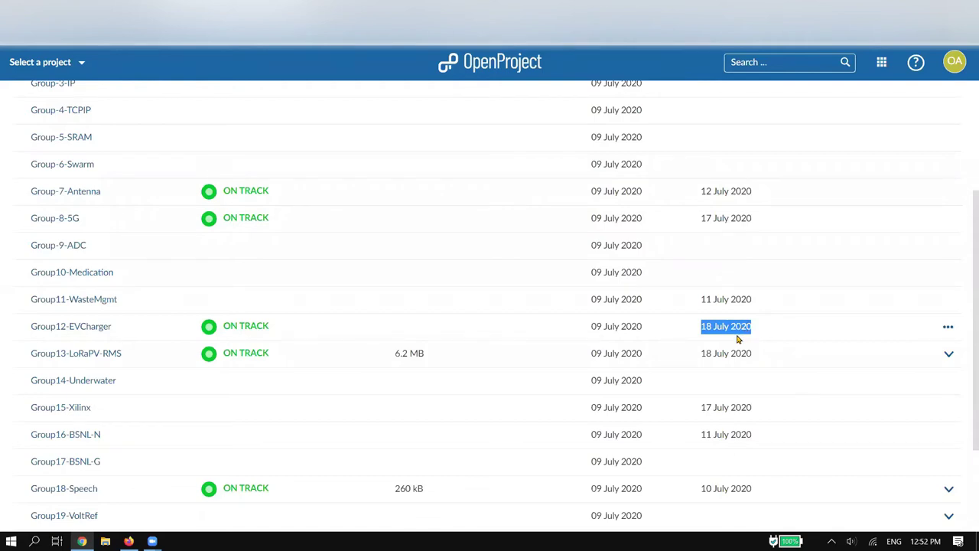
scroll(738, 339, up, 2)
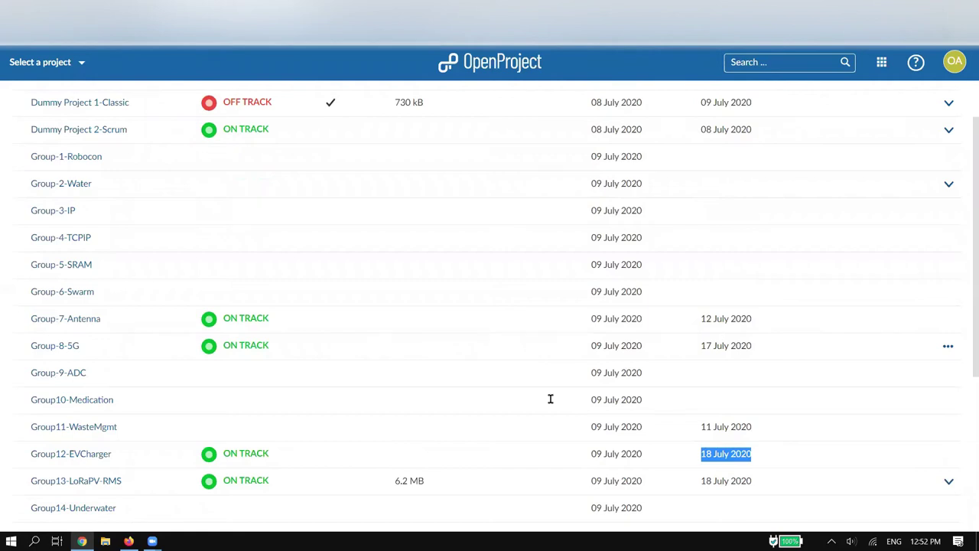
scroll(781, 328, down, 4)
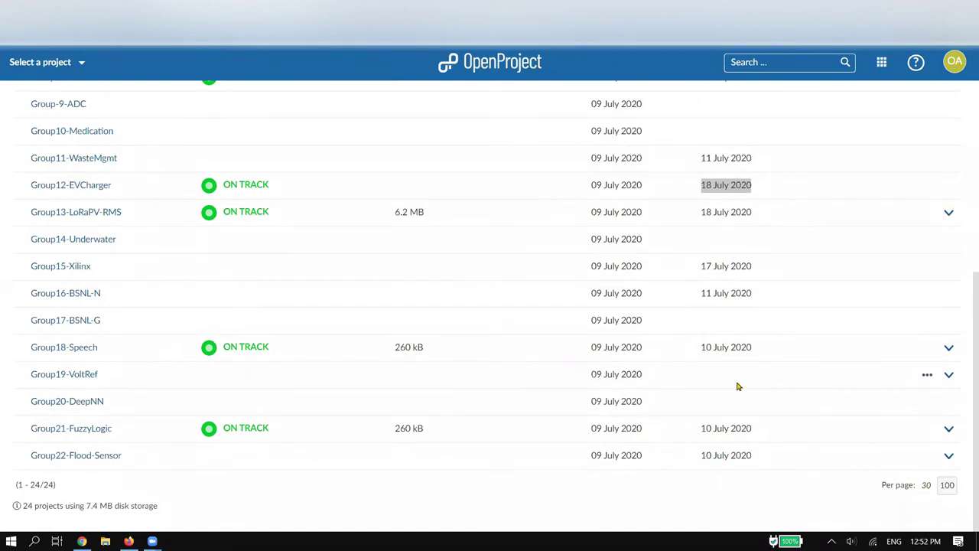
scroll(715, 367, up, 5)
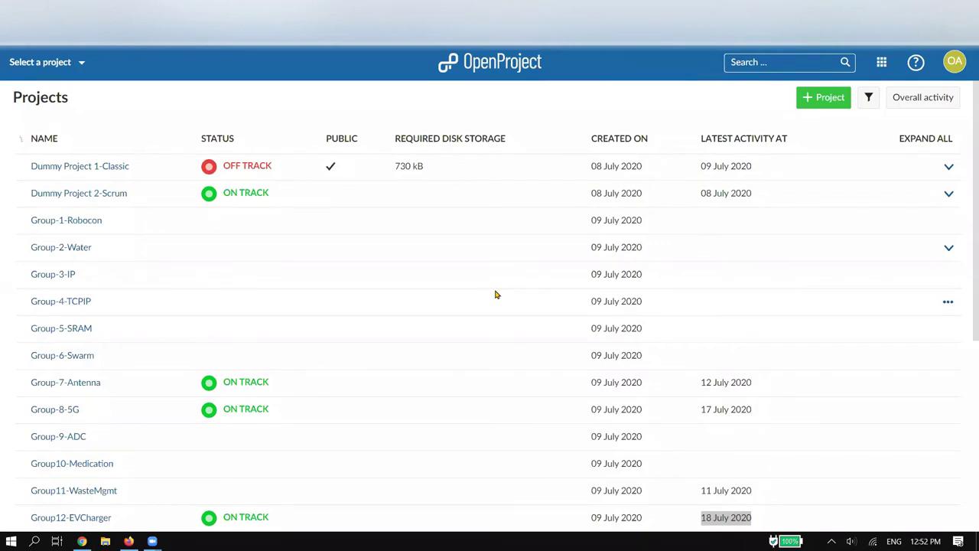
Open the Group12-EVCharger project from the project list
scroll(308, 212, down, 3)
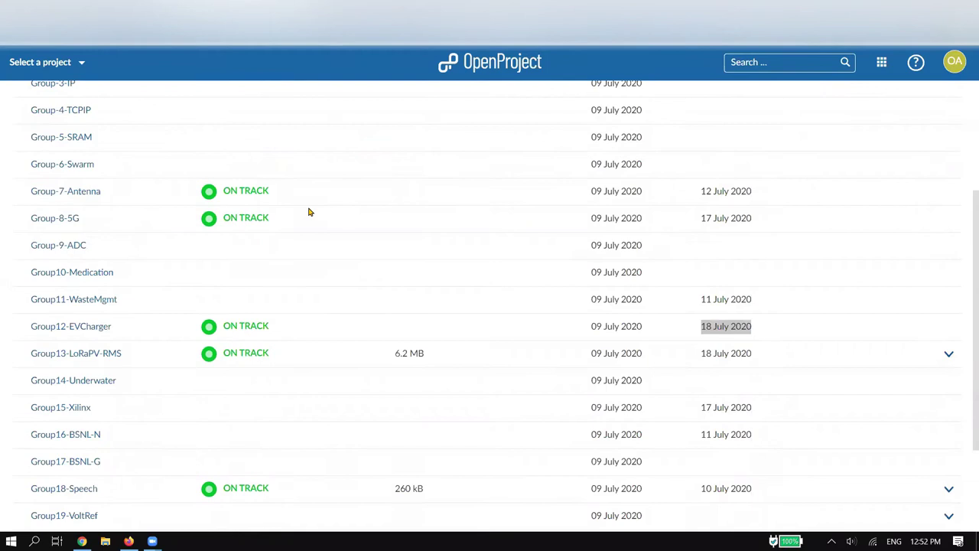
click(87, 329)
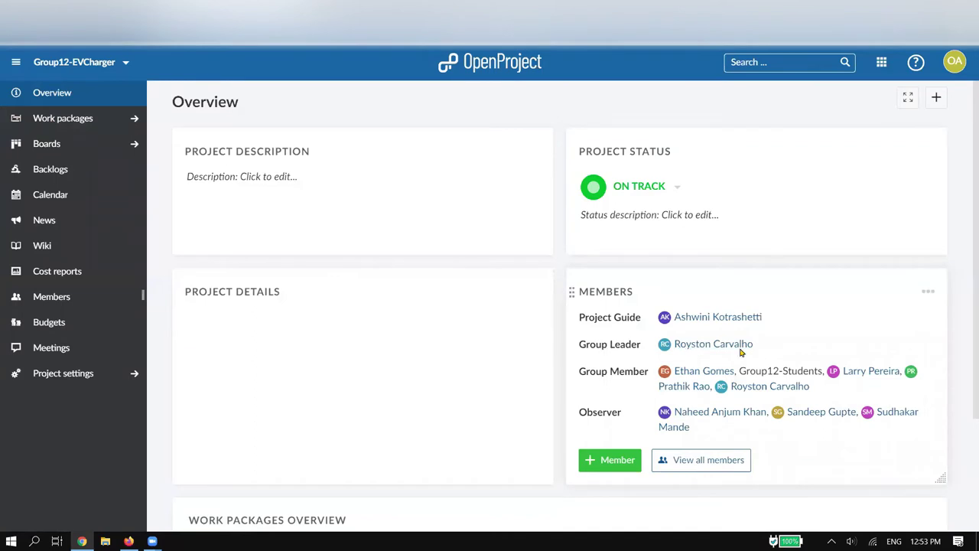
View the open work packages of Group12-EVCharger and return to the list of all projects
click(134, 119)
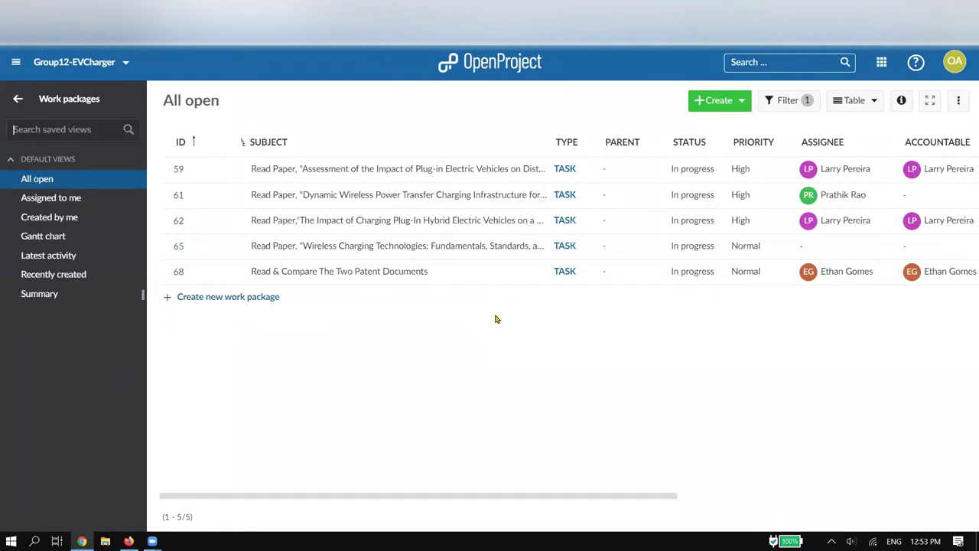
click(84, 62)
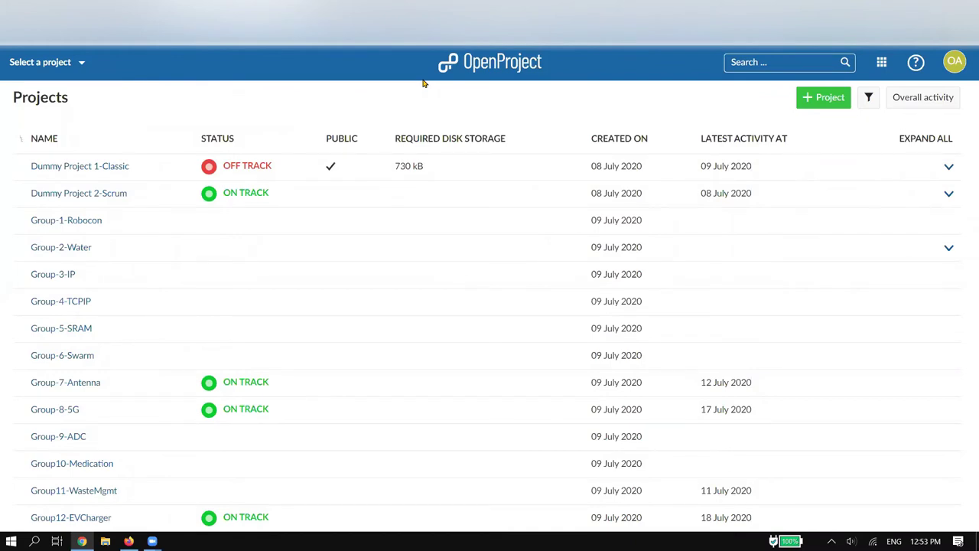
Look through the full project list, comparing the status and latest activity dates of the group projects
scroll(176, 202, down, 5)
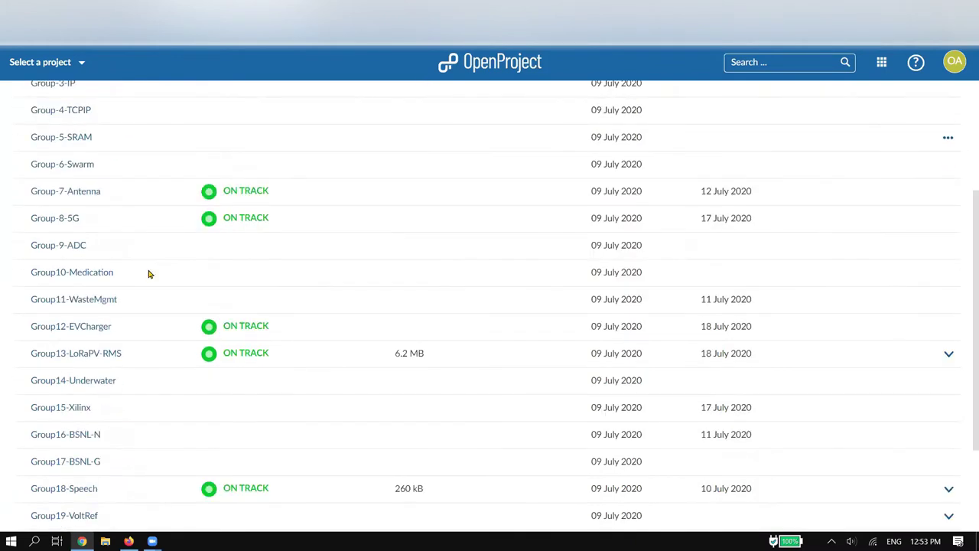
scroll(92, 312, up, 3)
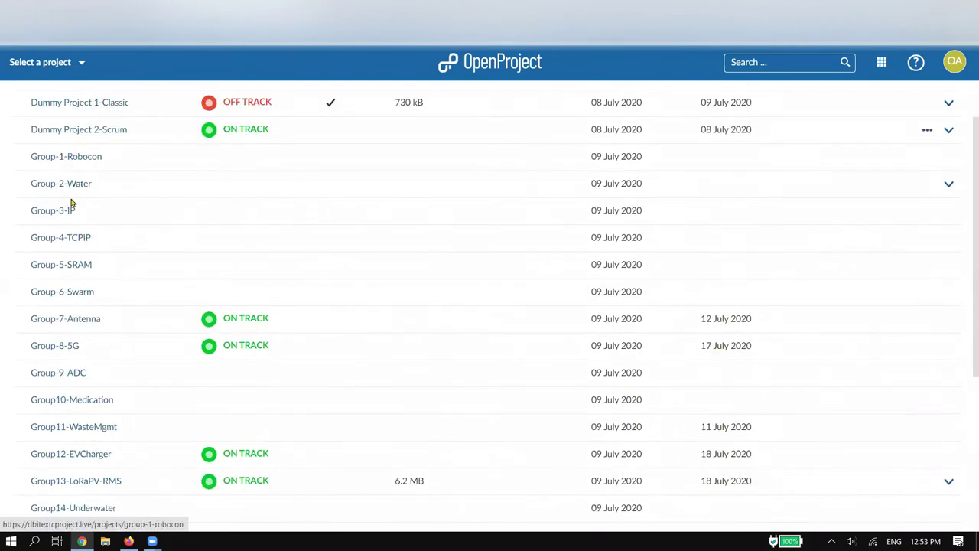
scroll(88, 452, down, 3)
scroll(900, 345, up, 4)
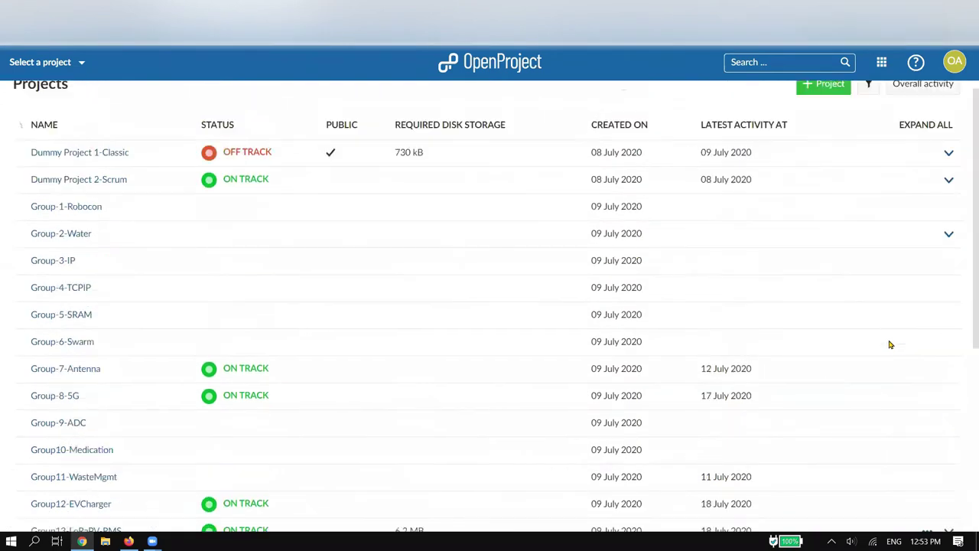
scroll(742, 331, down, 2)
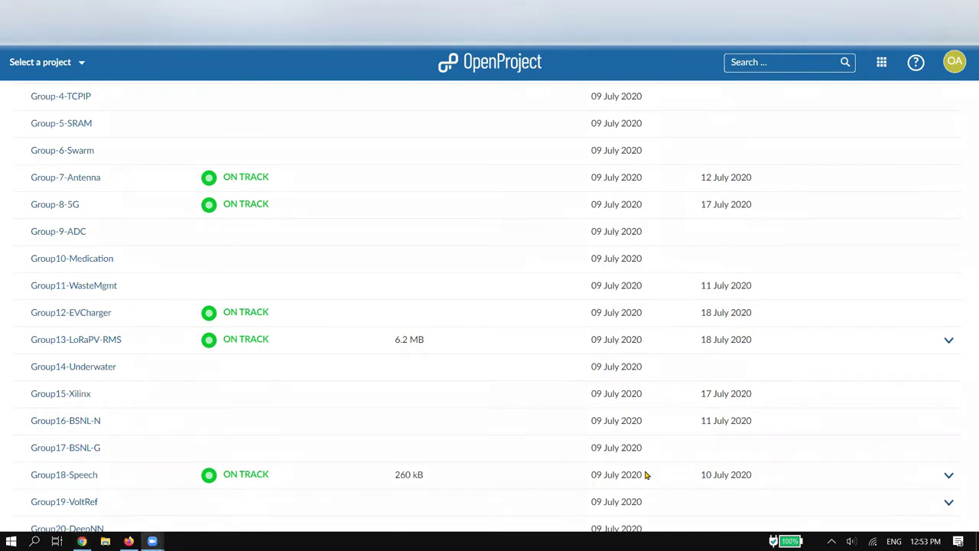
scroll(186, 404, down, 3)
scroll(189, 407, up, 3)
scroll(190, 406, up, 5)
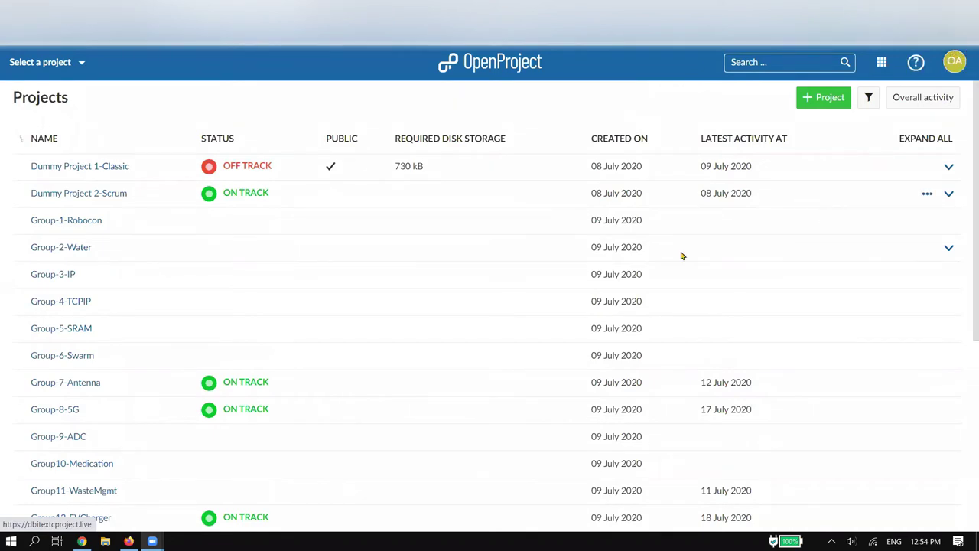
scroll(287, 253, down, 2)
scroll(299, 245, down, 1)
scroll(309, 245, up, 3)
Sign out of the admin account and sign in with the project guide's saved username and password
click(965, 73)
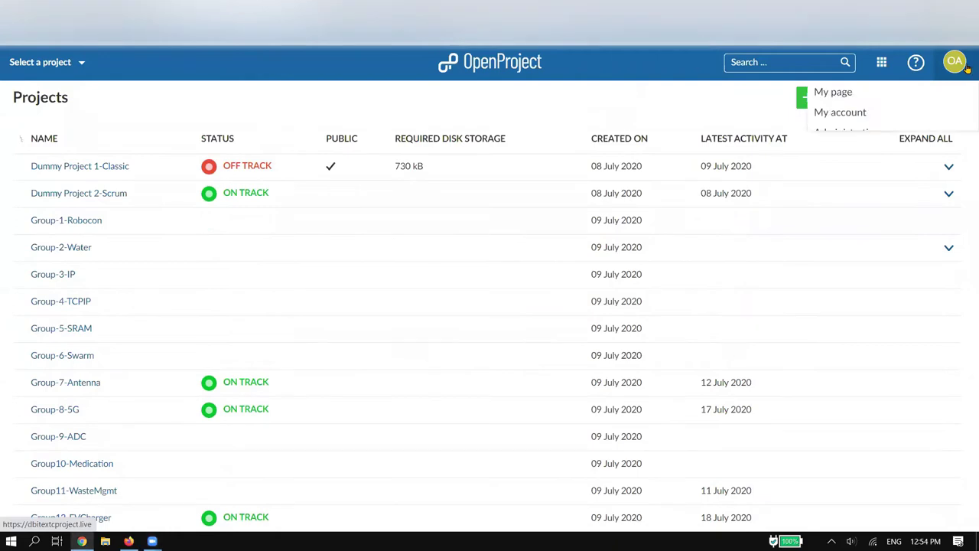
click(882, 156)
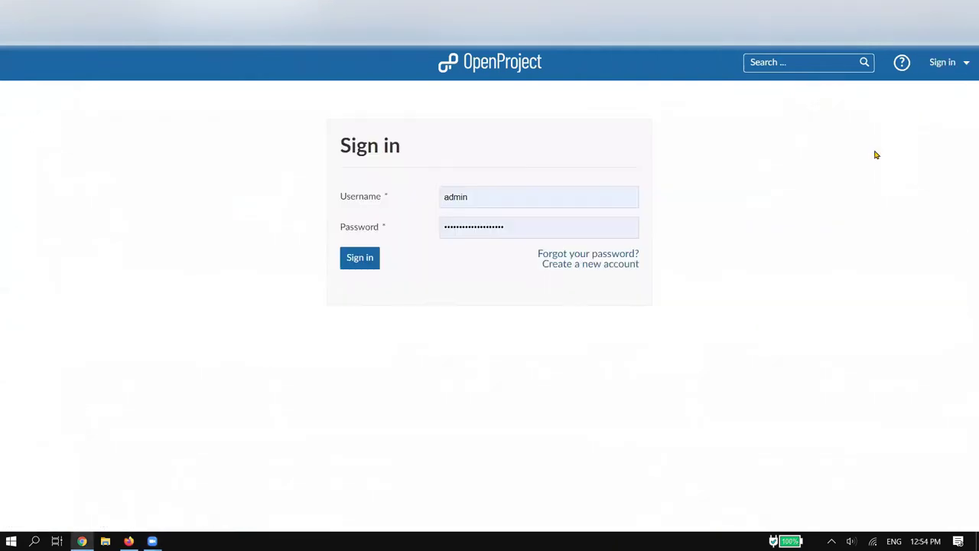
click(488, 192)
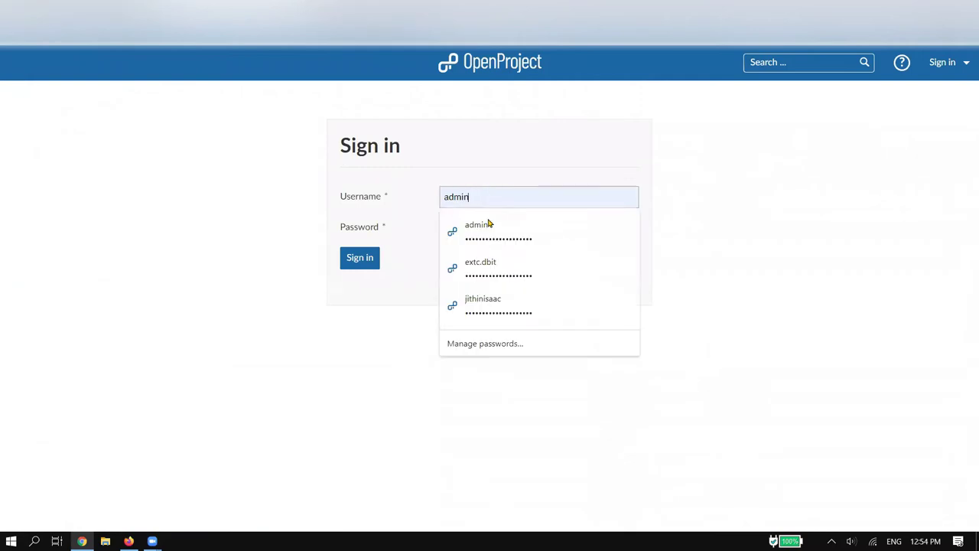
click(463, 309)
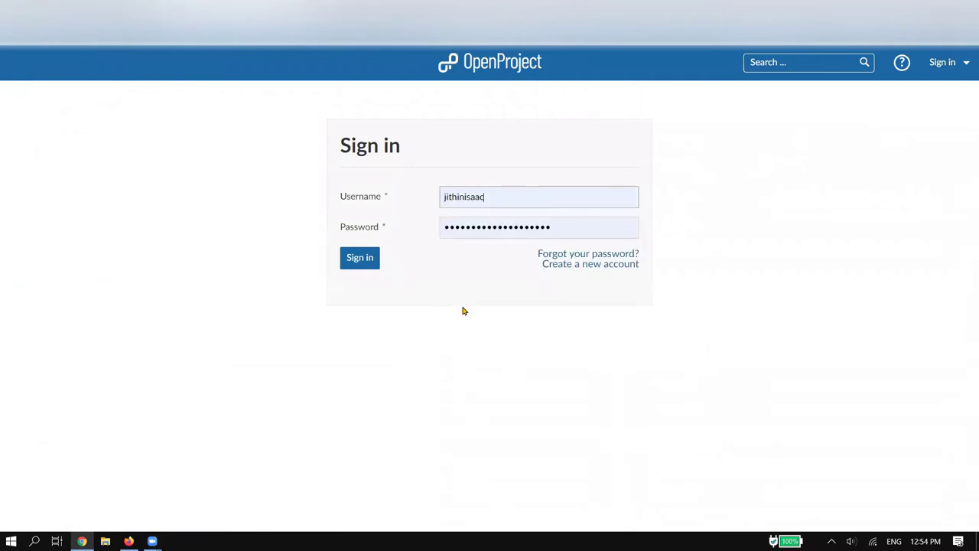
click(359, 260)
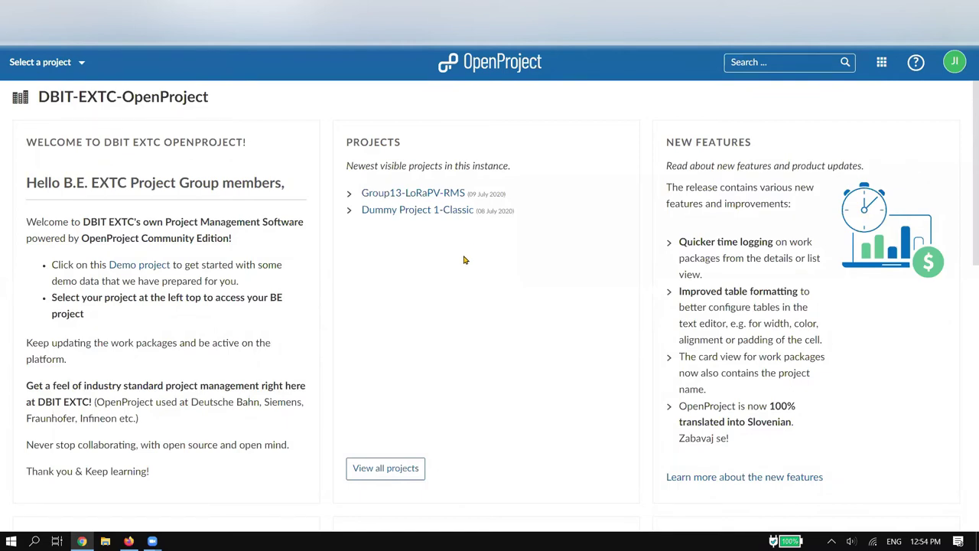
Examine which projects the guide's account can see on the home page, including Group13-LoRaPV-RMS and Dummy Project 1-Classic
drag(355, 194, 465, 192)
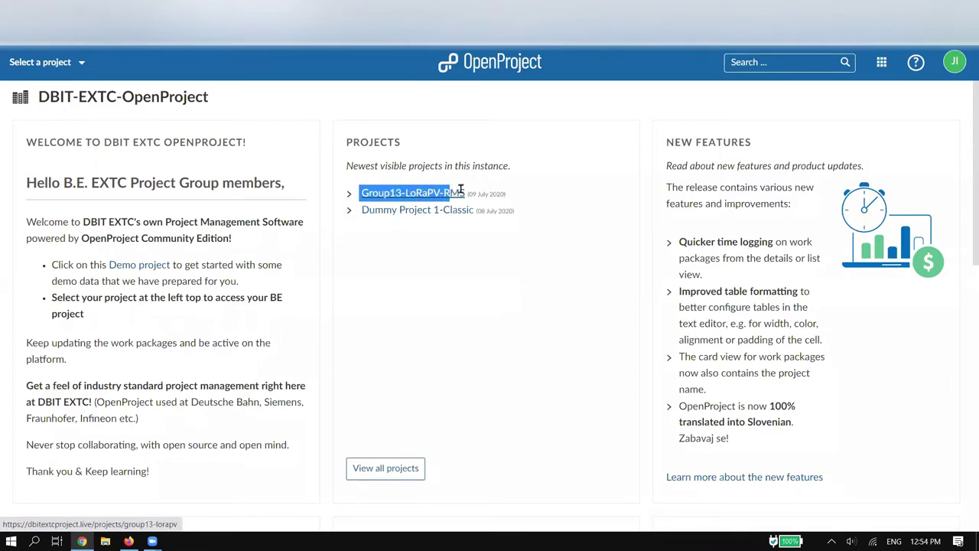
click(540, 108)
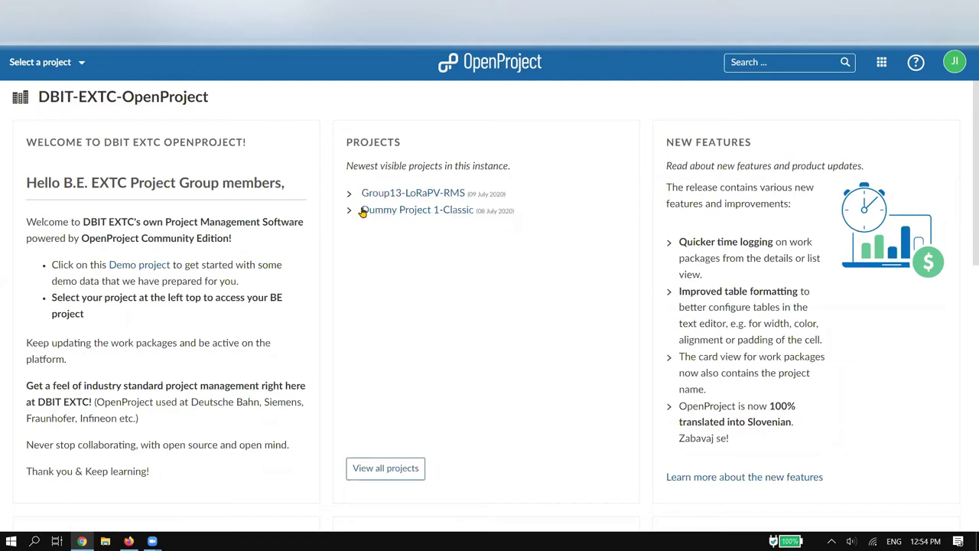
drag(360, 211, 463, 210)
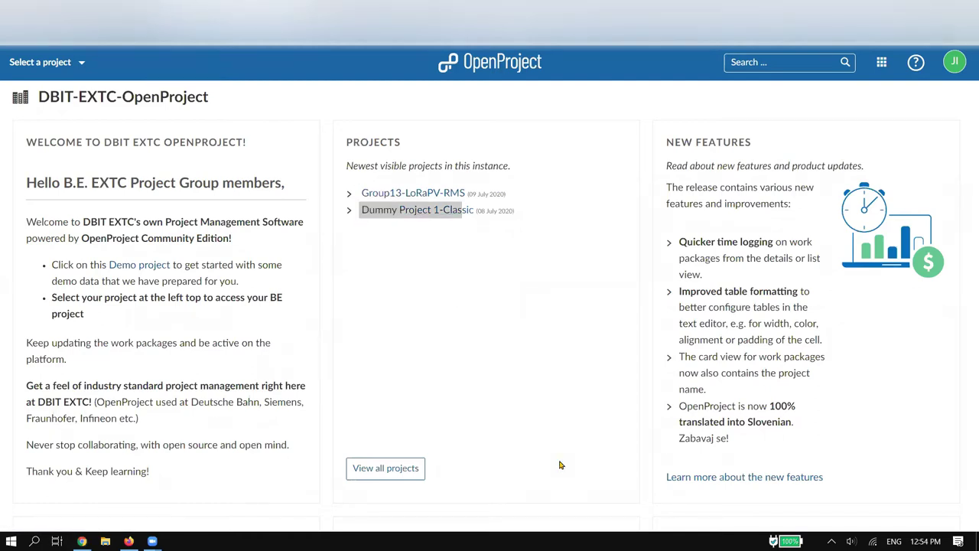
click(434, 213)
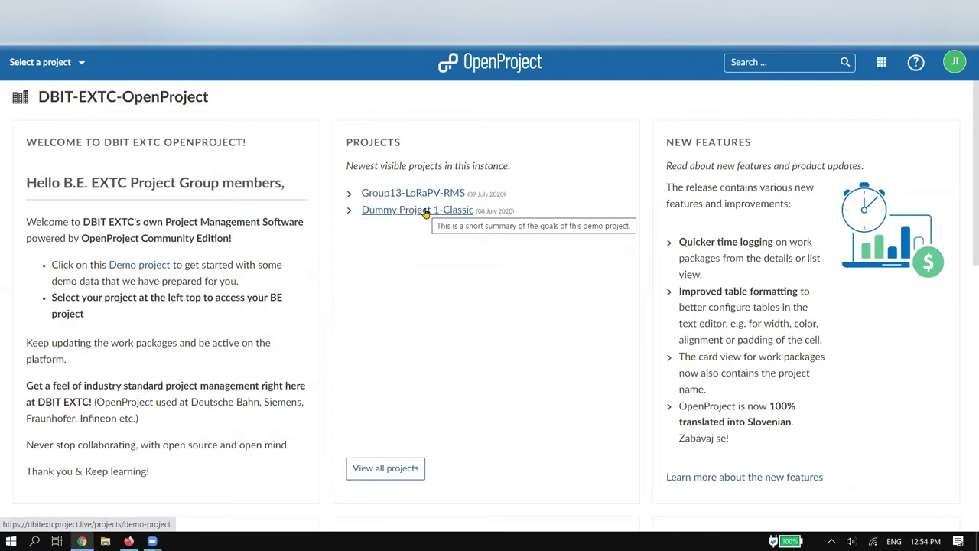
scroll(422, 213, down, 2)
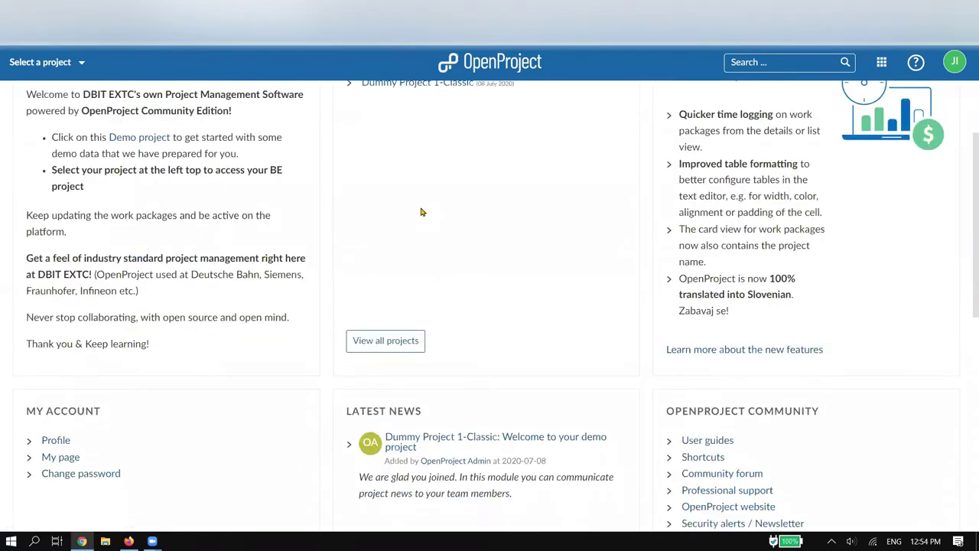
scroll(421, 214, up, 2)
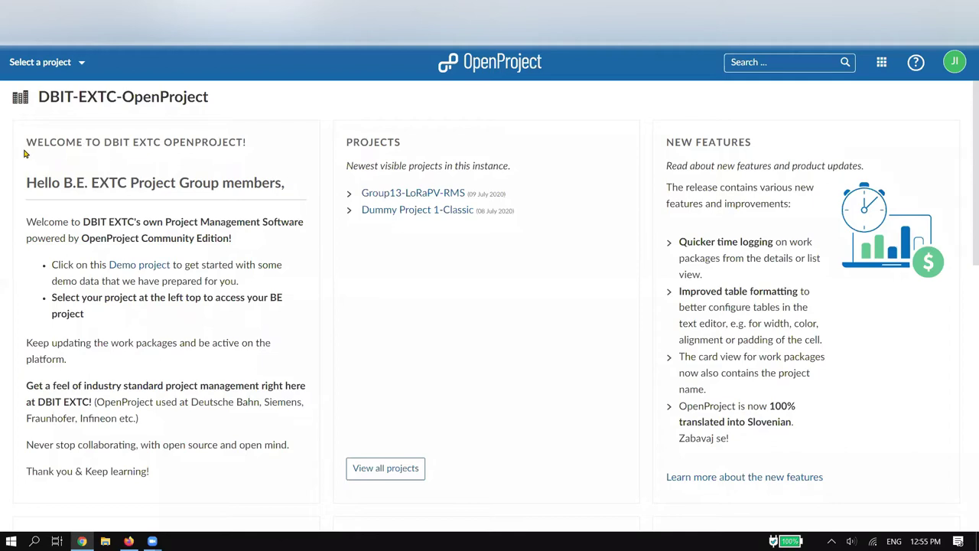
Read the home page's welcome message and review the project, account, latest news and OpenProject community sections
drag(26, 138, 205, 478)
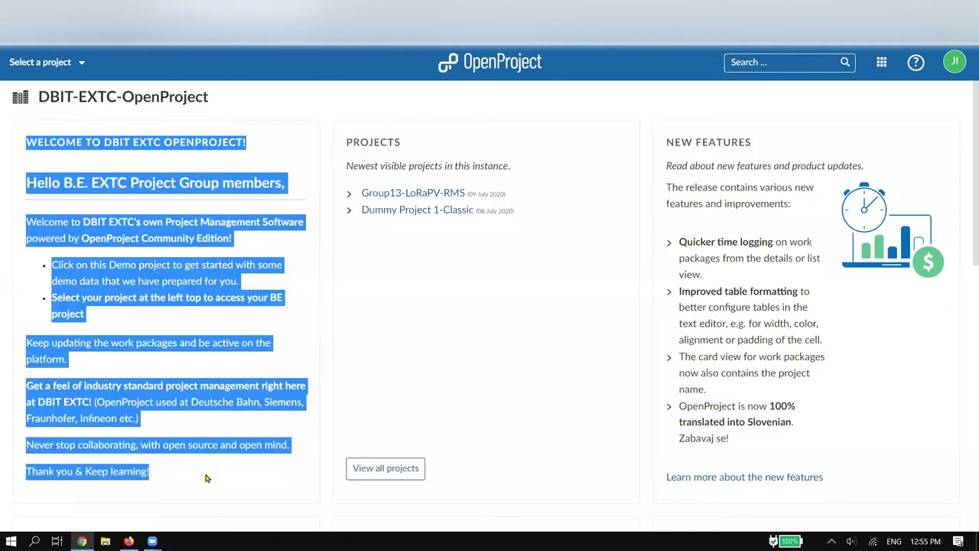
click(188, 473)
drag(26, 444, 301, 436)
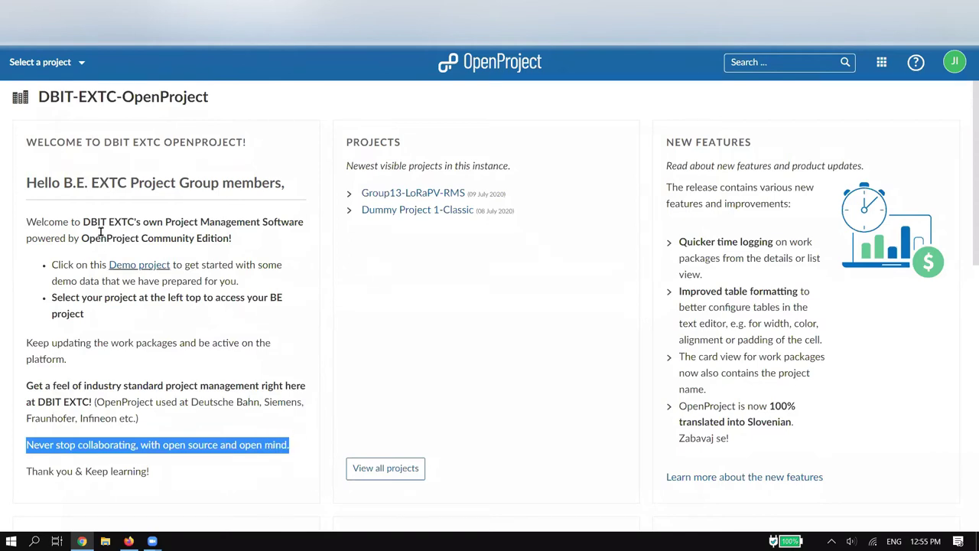
drag(134, 206, 462, 351)
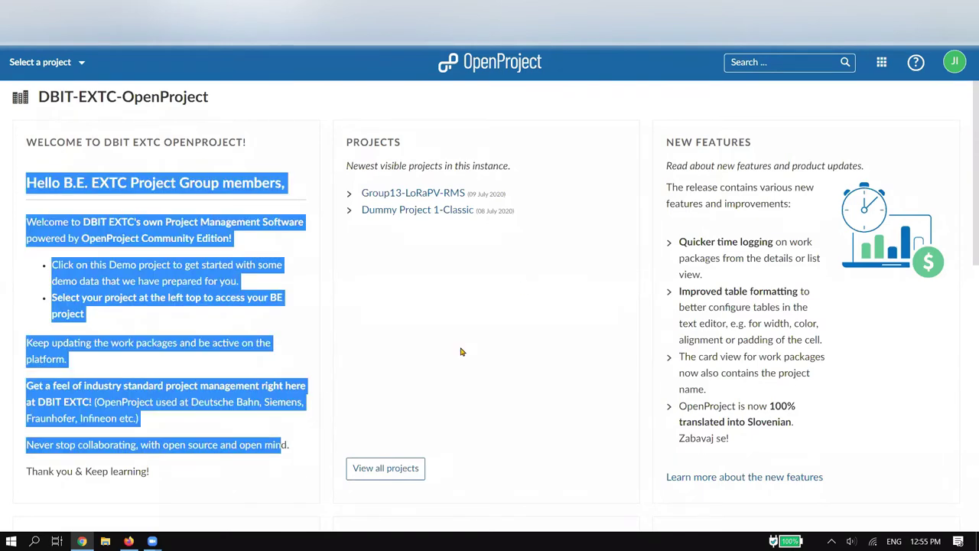
click(463, 352)
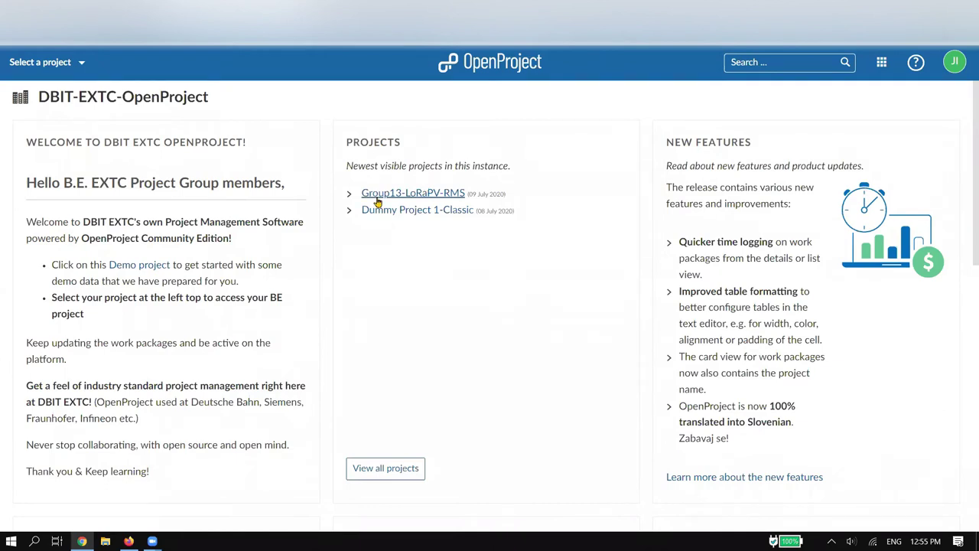
drag(468, 193, 350, 194)
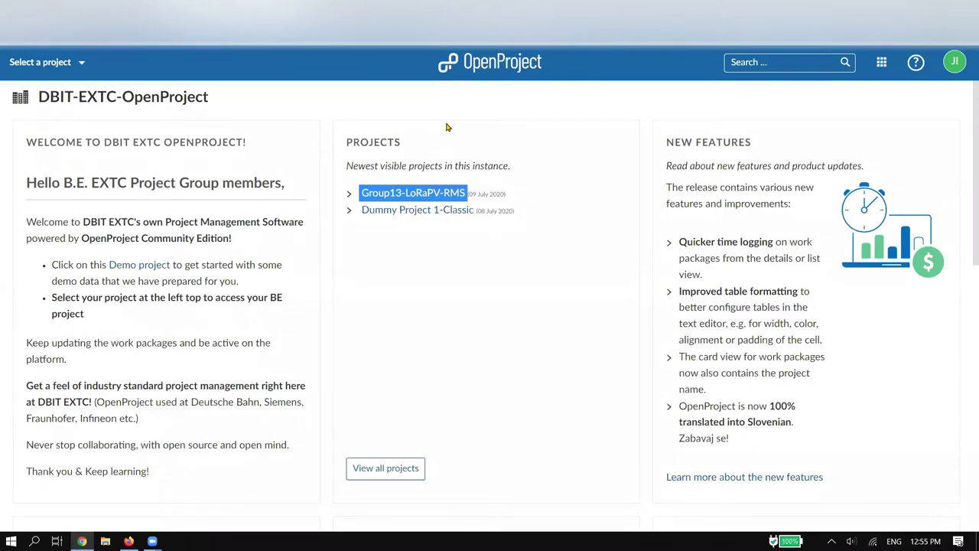
click(586, 253)
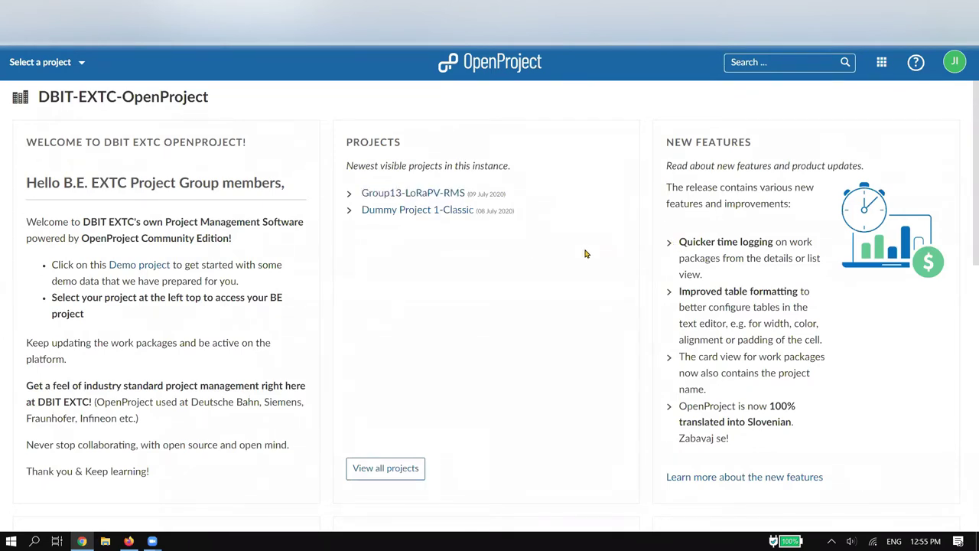
scroll(736, 172, down, 3)
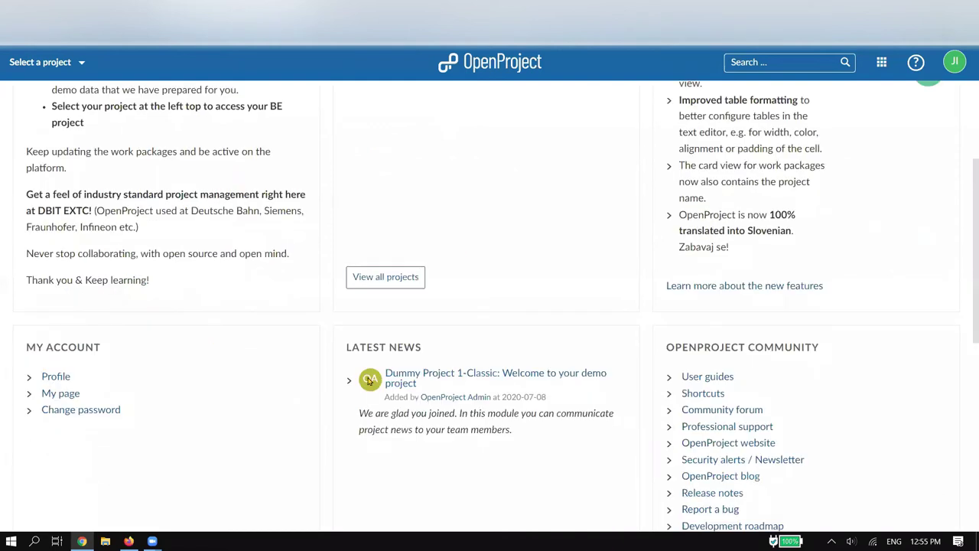
scroll(316, 310, down, 2)
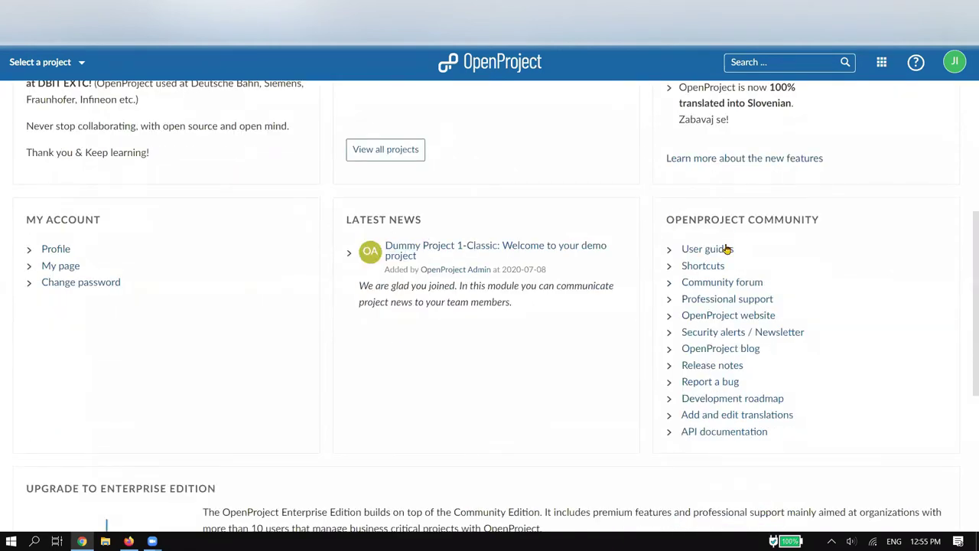
scroll(723, 249, up, 5)
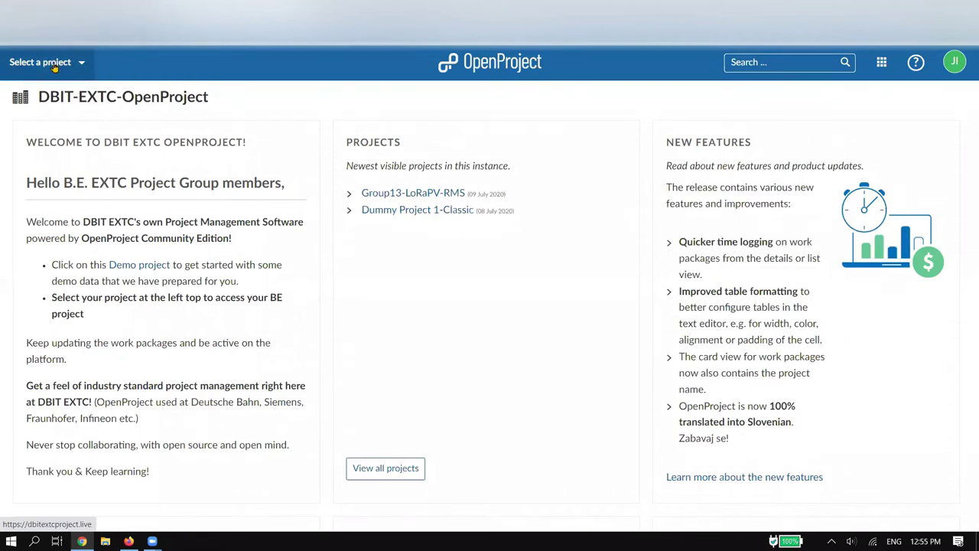
Open the overview of the Group13-LoRaPV-RMS project
click(81, 65)
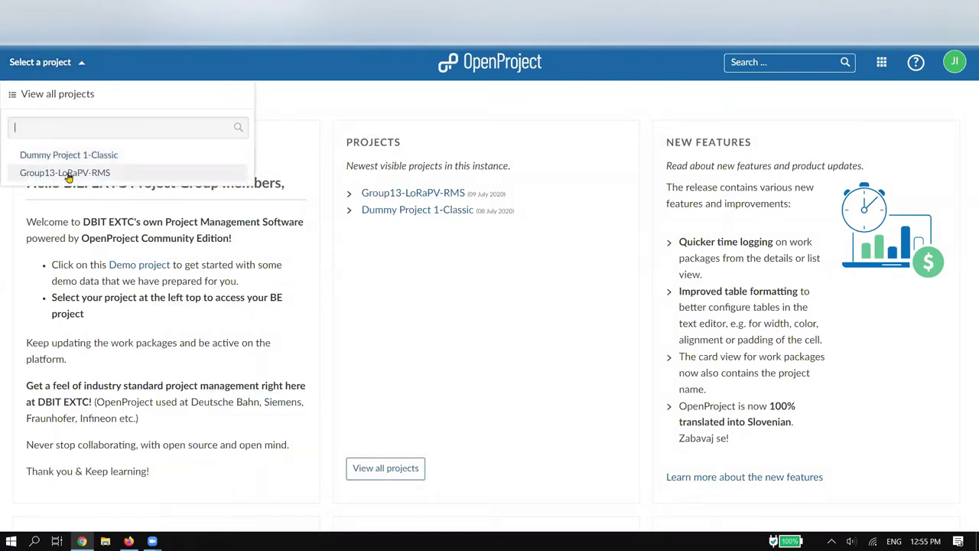
click(68, 174)
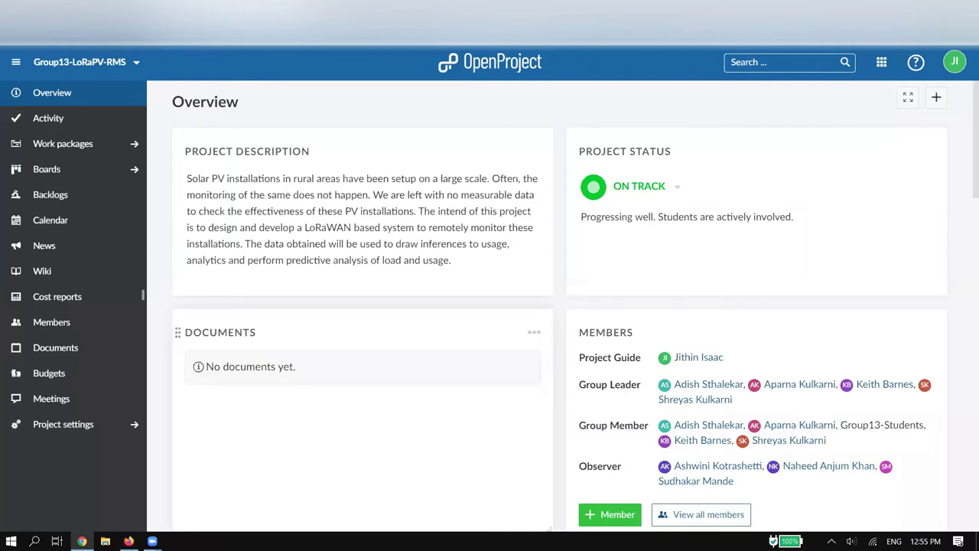
In Firefox, sign out of the guide's account and sign in with the Group13 student's saved username and password
mouse_move(129, 541)
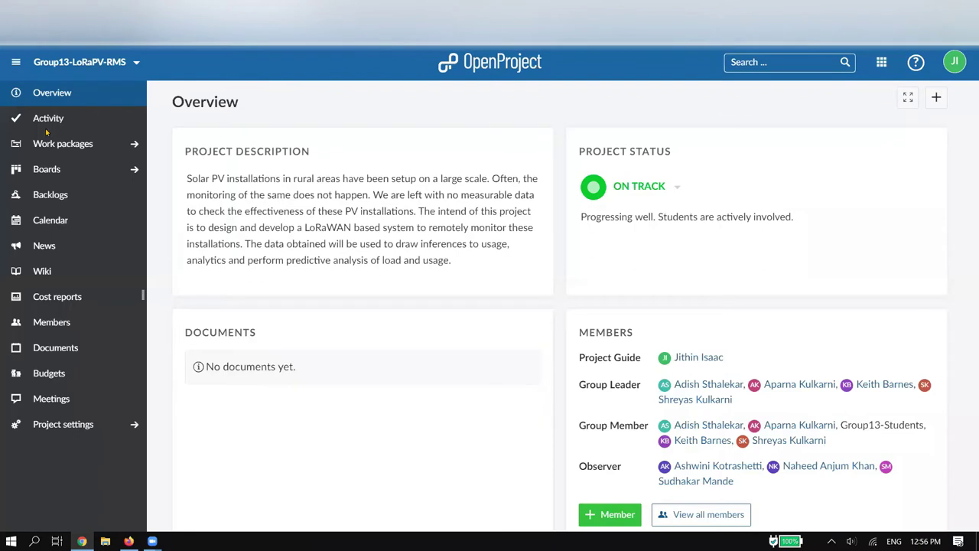
key(alt+Tab)
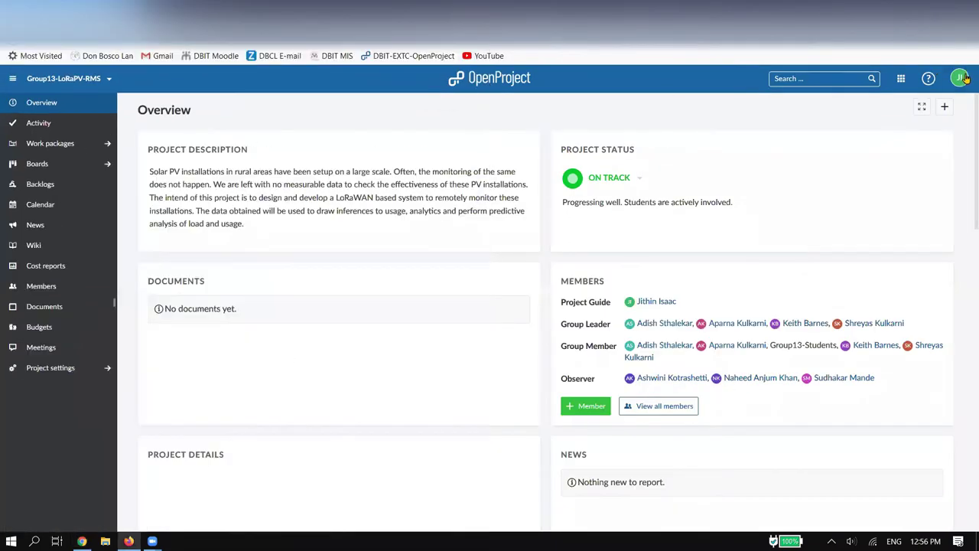
click(960, 78)
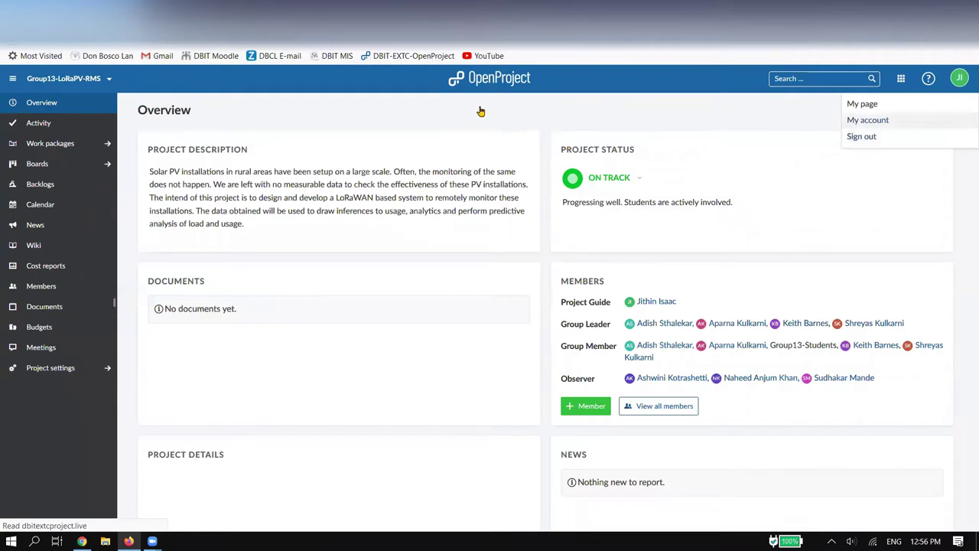
click(480, 185)
click(489, 256)
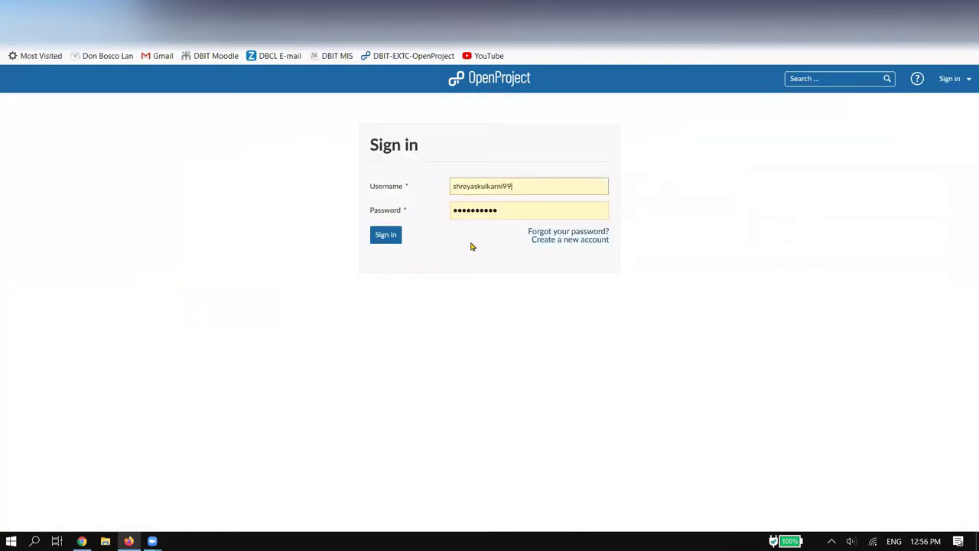
click(388, 240)
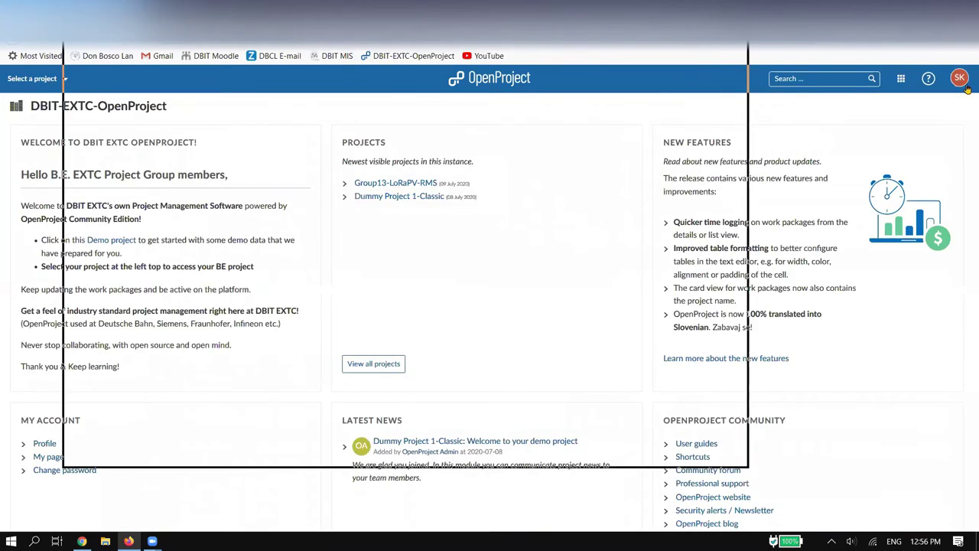
Arrange the student's Firefox window side by side with the guide's Chrome window, placing Firefox on the right half
key(super+Right)
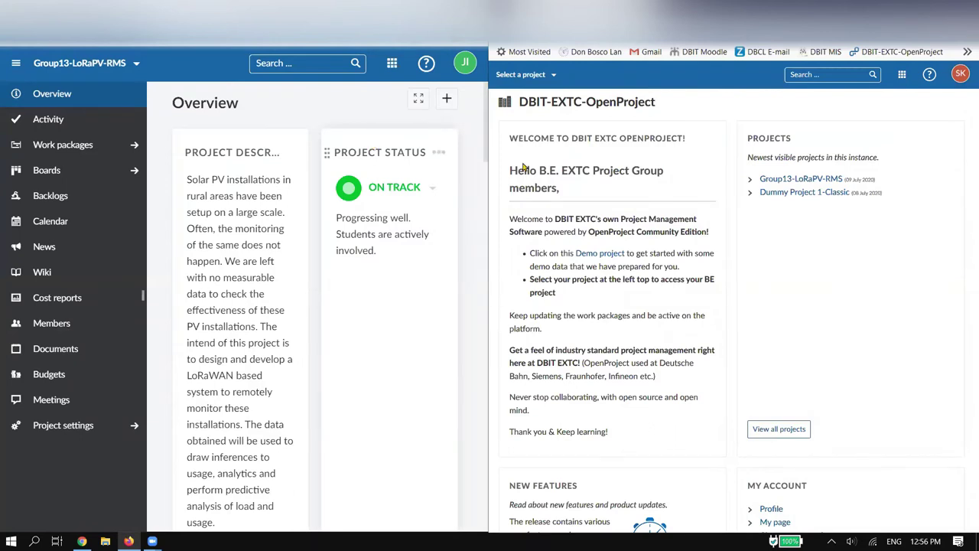
Open the Group13-LoRaPV-RMS project overview in the student's account
key(ctrl+minus)
key(ctrl+minus)
key(ctrl+minus)
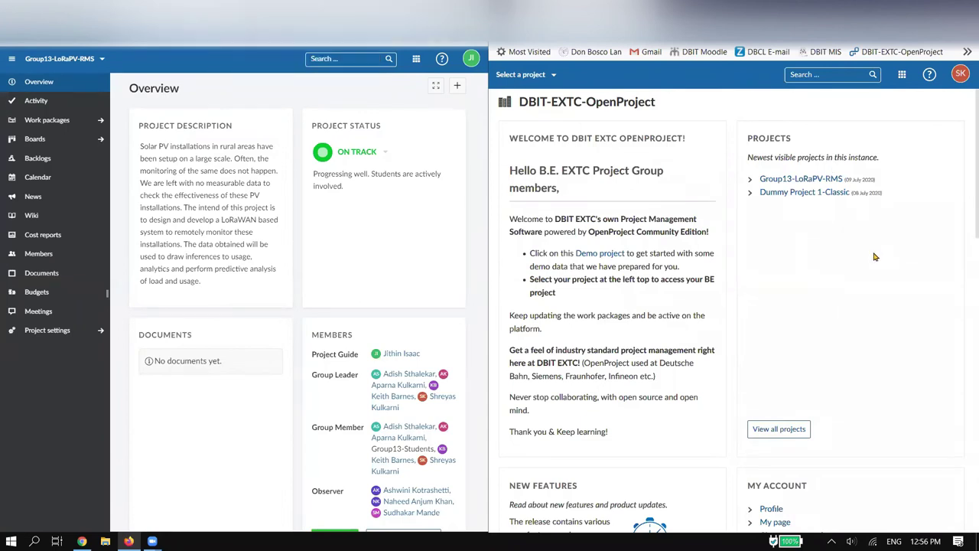
scroll(846, 243, down, 1)
key(ctrl+minus)
key(ctrl+minus)
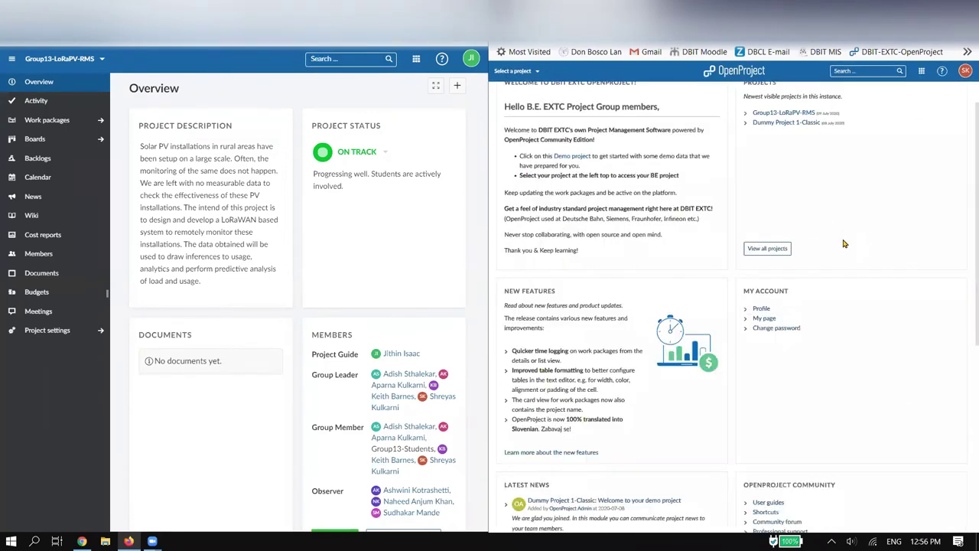
scroll(844, 245, up, 1)
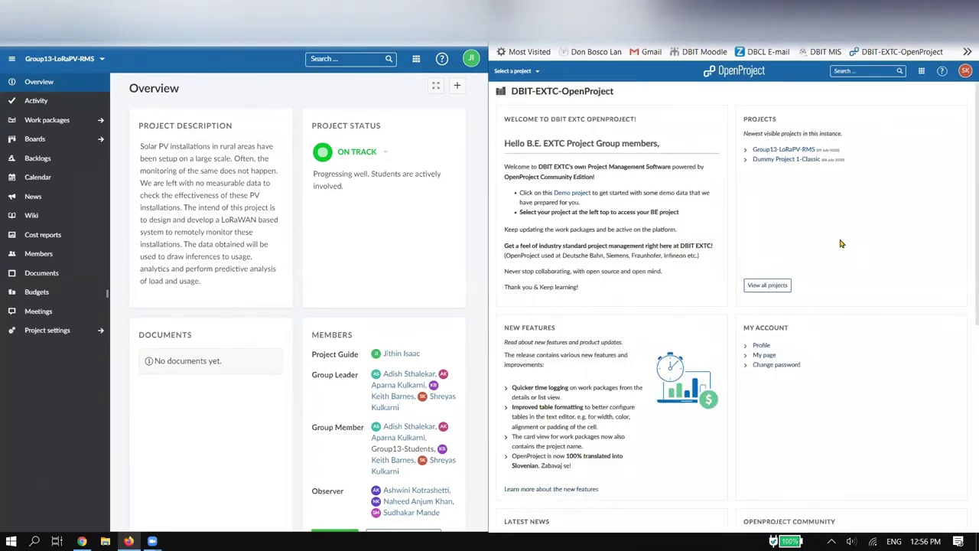
click(513, 70)
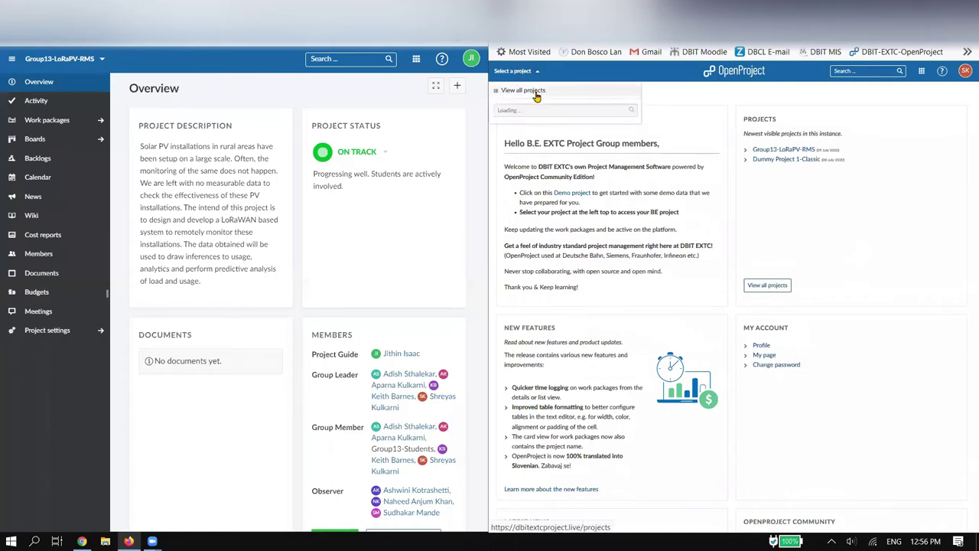
click(543, 137)
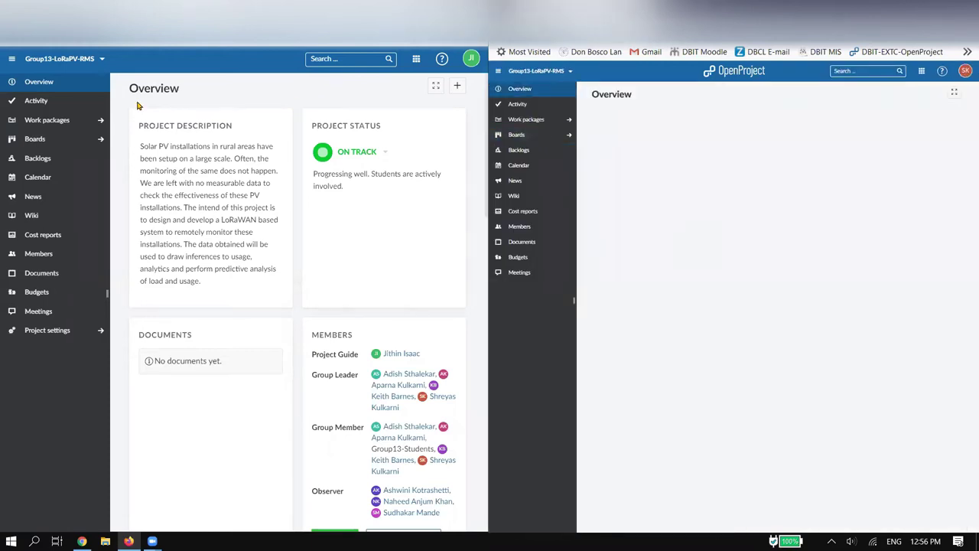
Maximize the guide's window and examine the project overview's members, work packages overview, work packages table and calendar
key(super+Down)
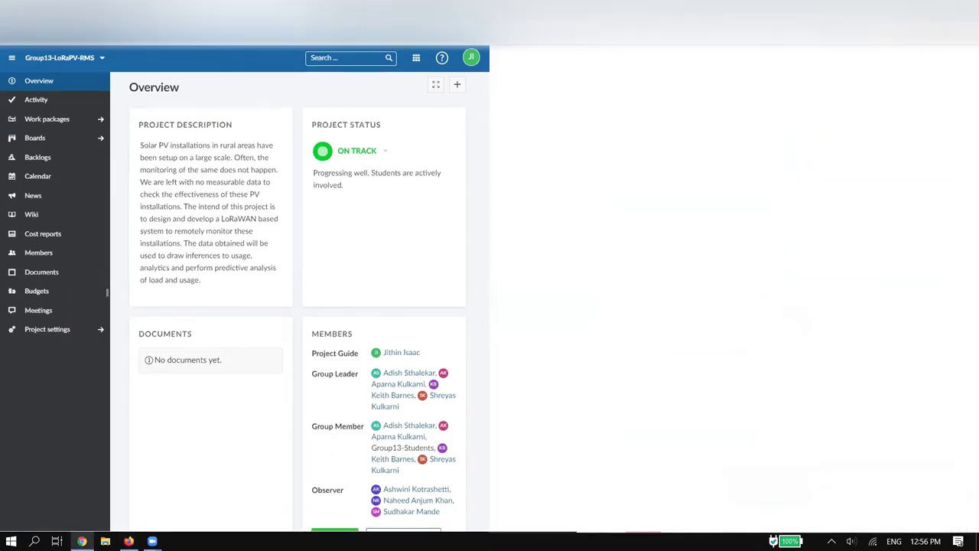
key(super+Up)
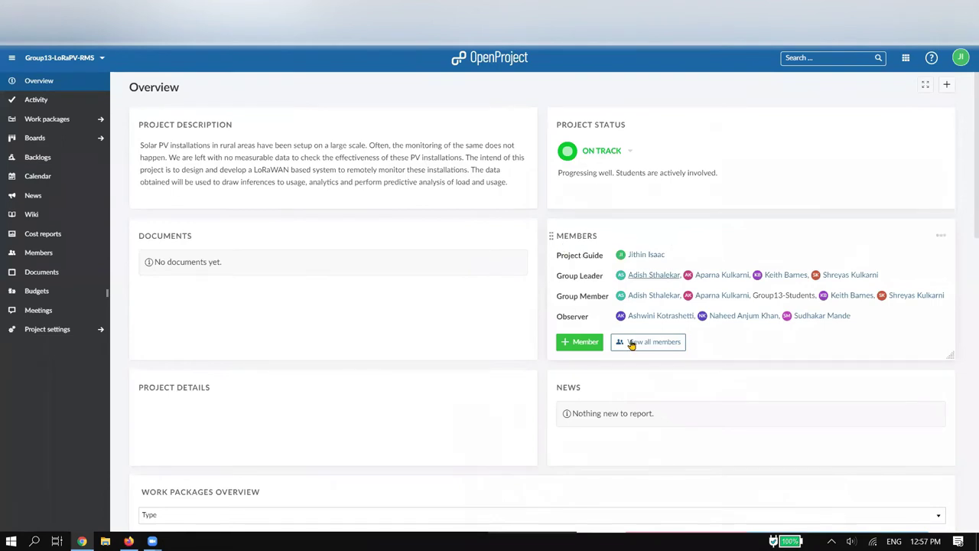
scroll(490, 352, down, 1)
scroll(390, 351, down, 3)
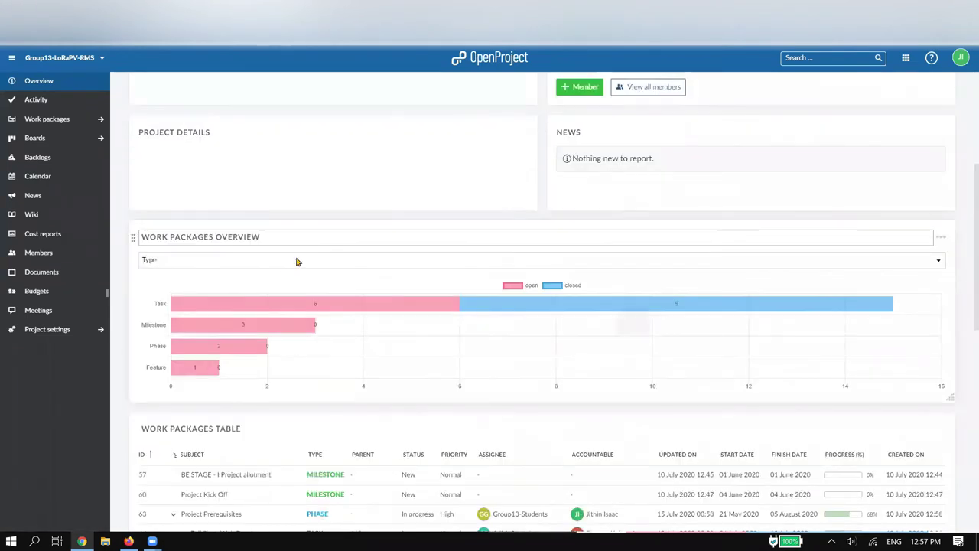
scroll(422, 392, down, 2)
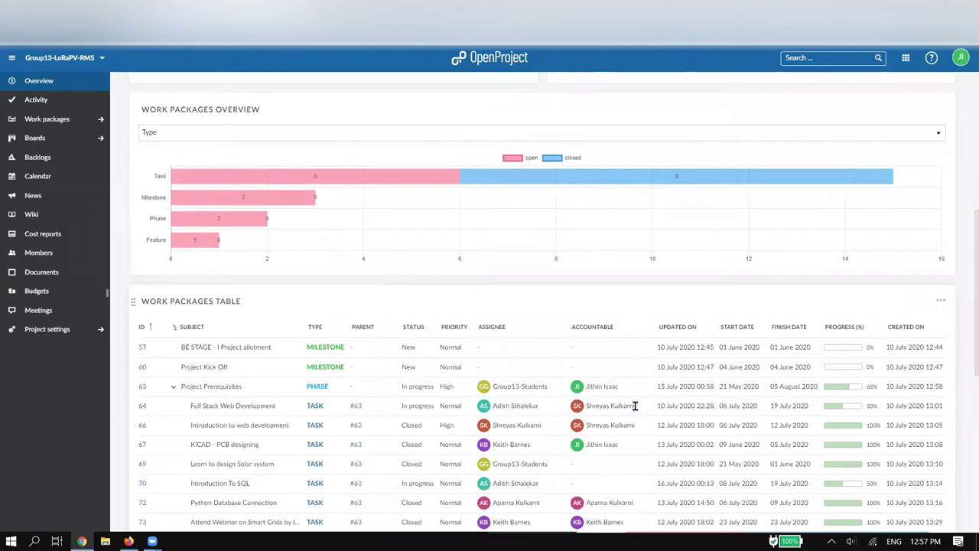
scroll(497, 413, down, 4)
scroll(535, 367, down, 2)
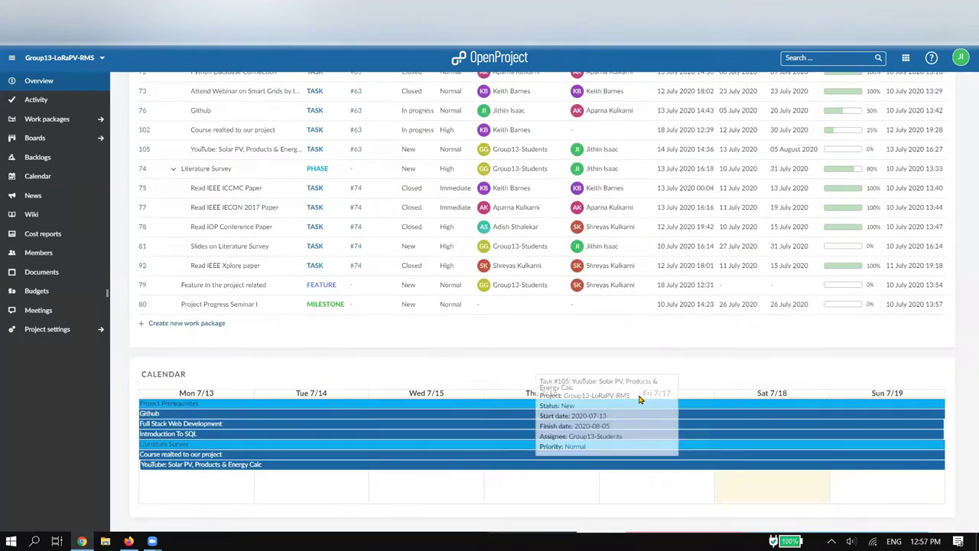
scroll(585, 321, up, 7)
scroll(576, 306, up, 5)
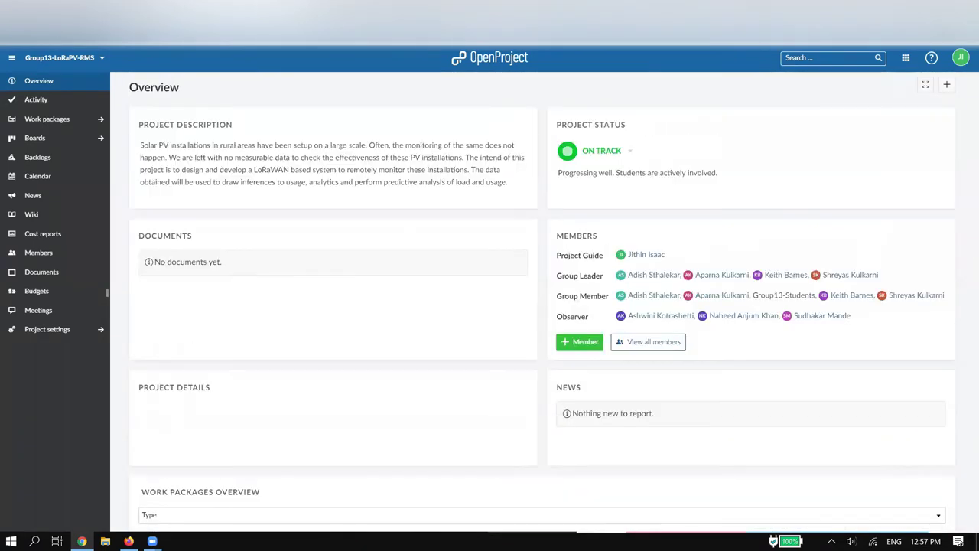
View the student's project overview full-screen, and return both accounts' overviews to a side-by-side layout with the guide's page at 75% zoom
key(super+Up)
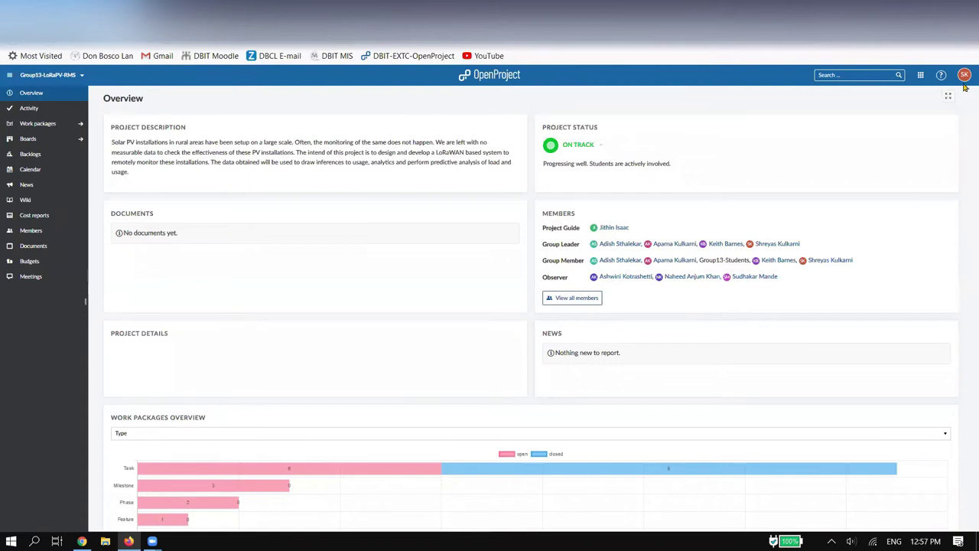
key(super+Right)
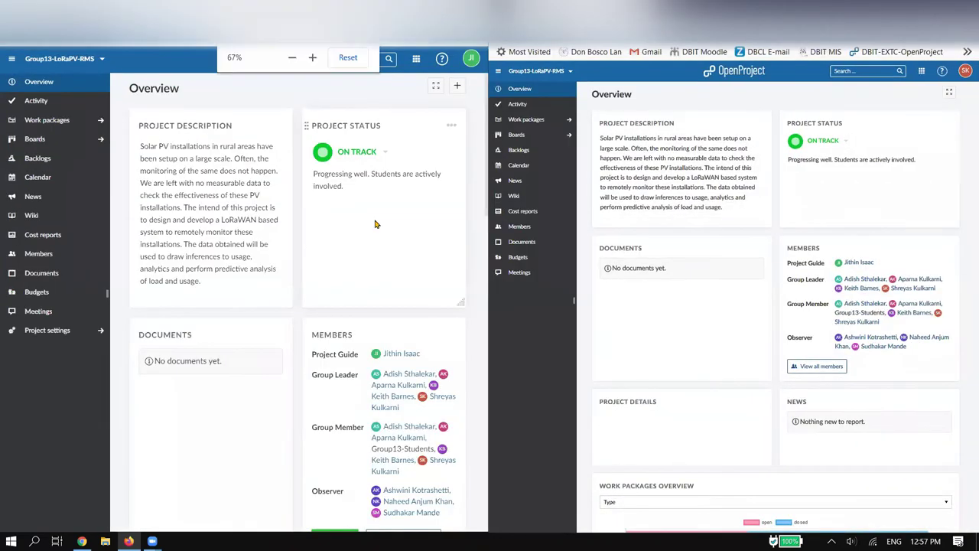
key(ctrl+minus)
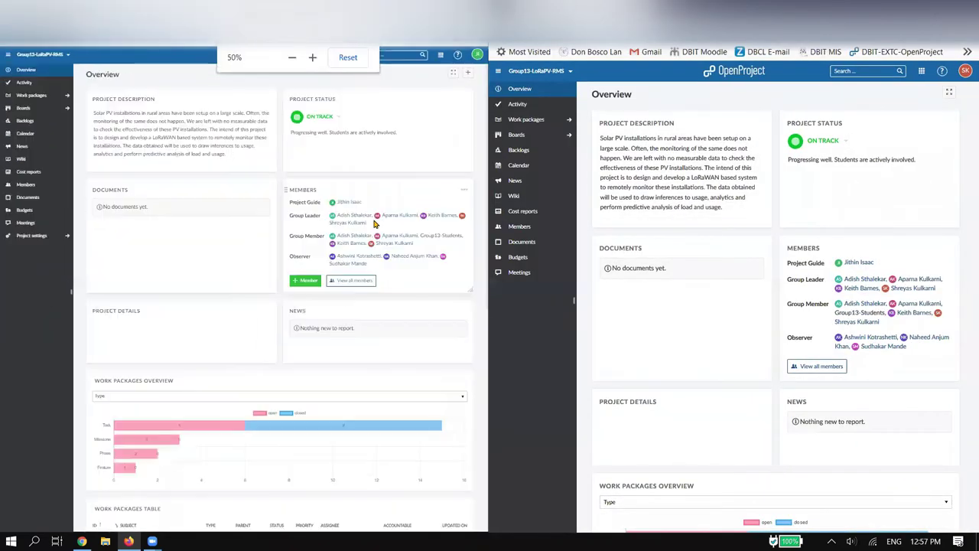
key(ctrl+plus)
key(ctrl+plus)
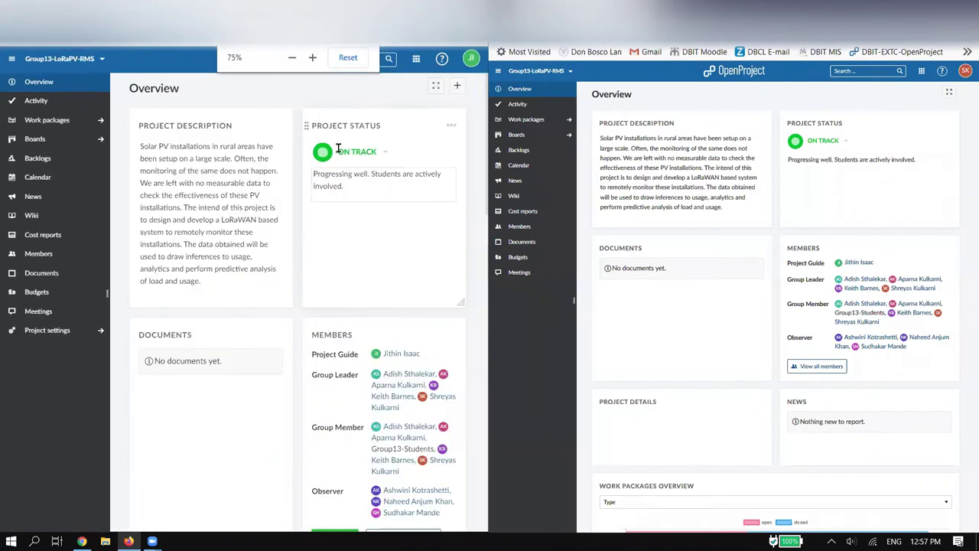
In the guide's account, change the project status twice: to Off track, and to At risk
click(381, 152)
click(370, 207)
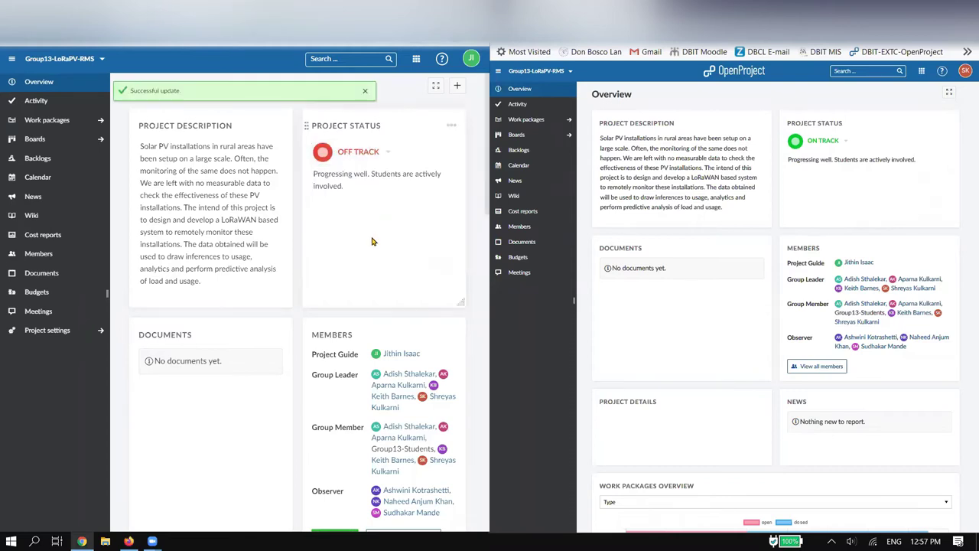
click(371, 153)
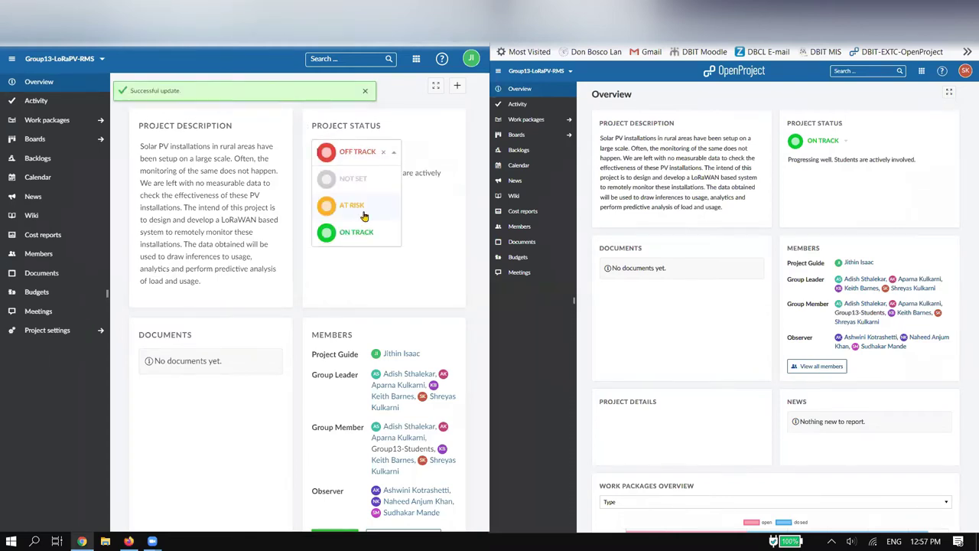
click(365, 213)
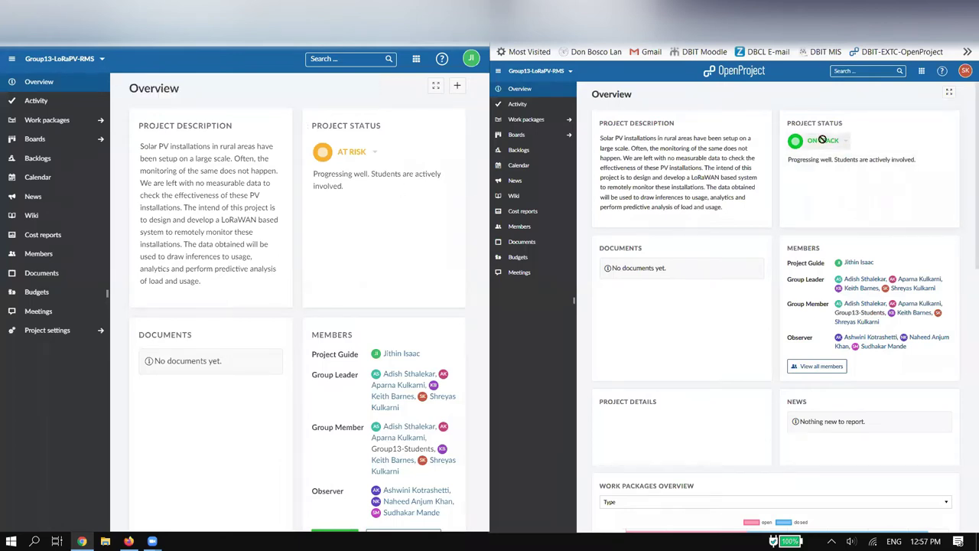
Try to change the project status from the student's account
scroll(821, 142, up, 5)
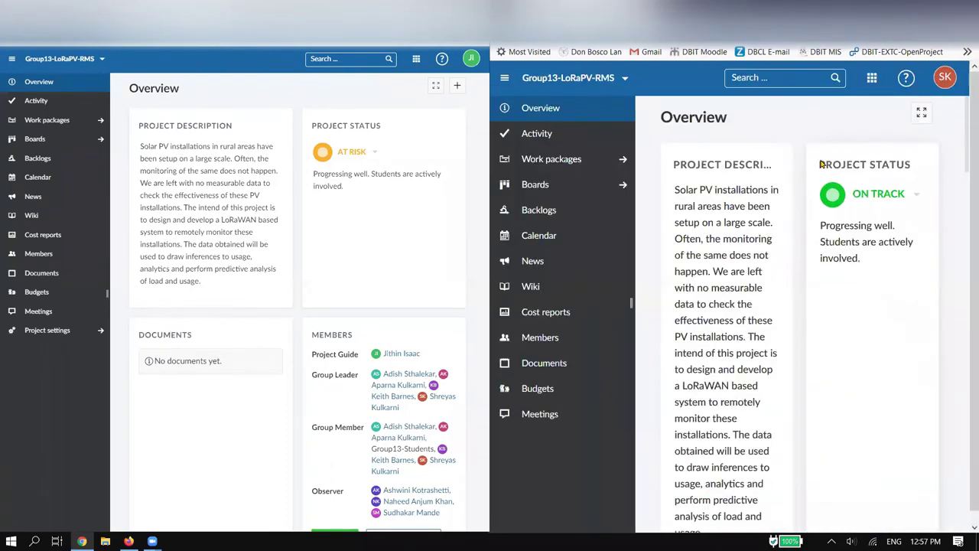
double_click(883, 194)
click(882, 194)
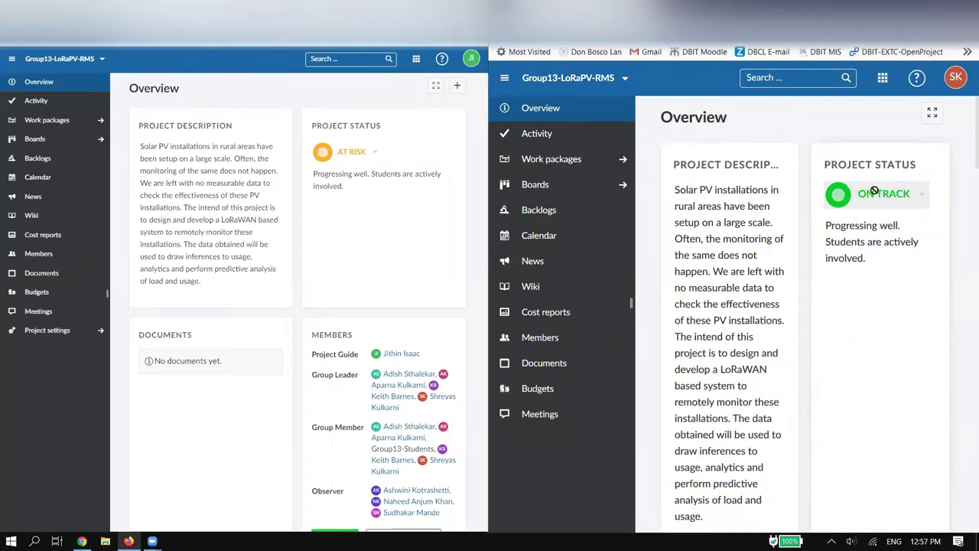
key(ctrl+minus)
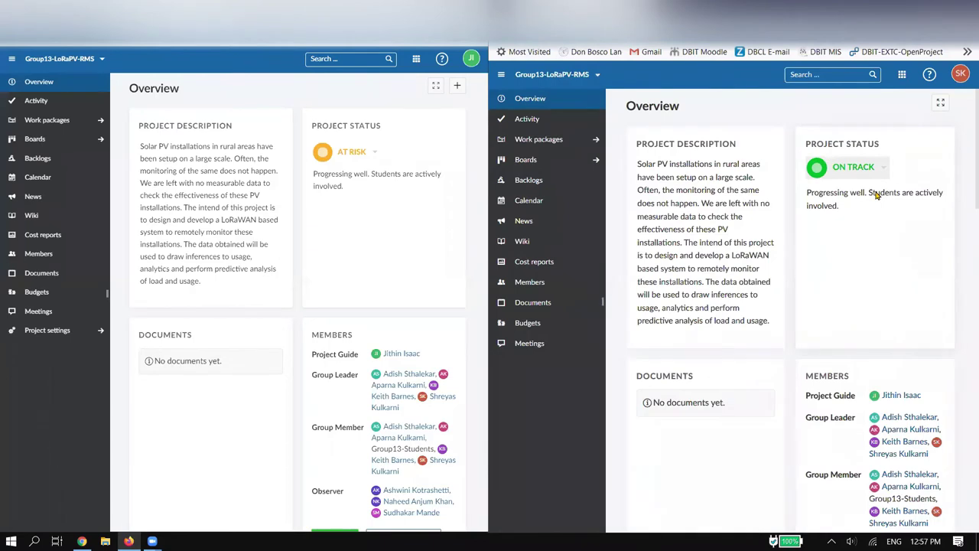
key(ctrl+minus)
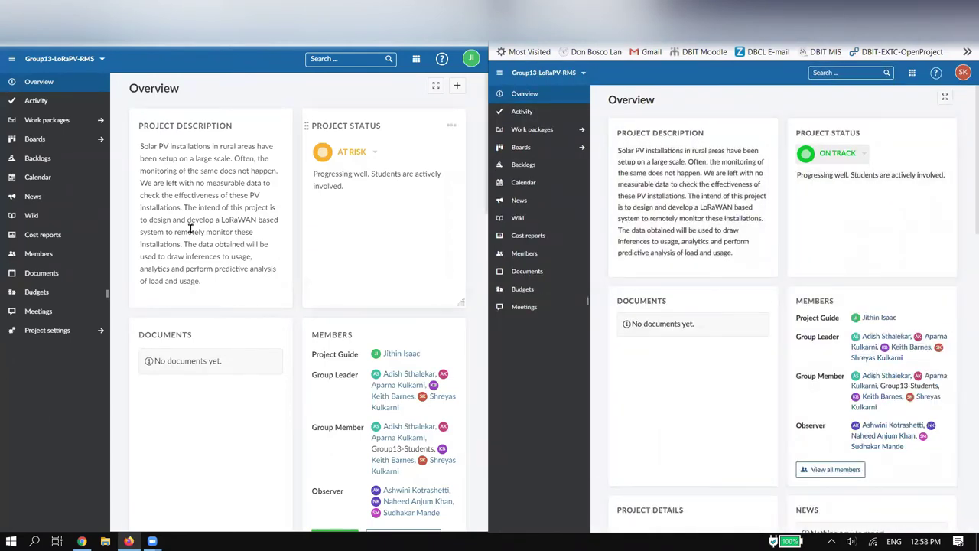
Set the project status to On track in the guide's account
click(360, 152)
click(365, 228)
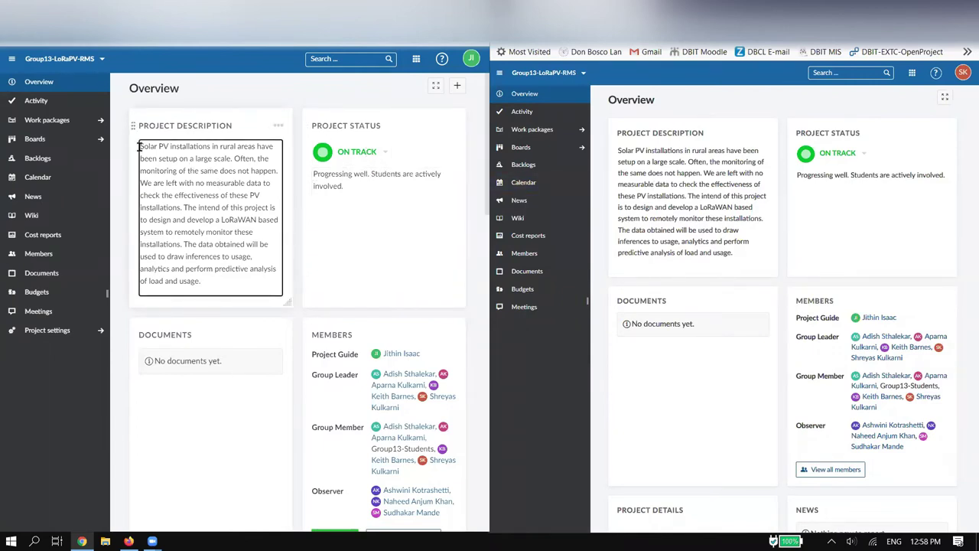
In the guide's account, check the project description editor and the list of widgets available for the overview, leaving both without changes
click(178, 174)
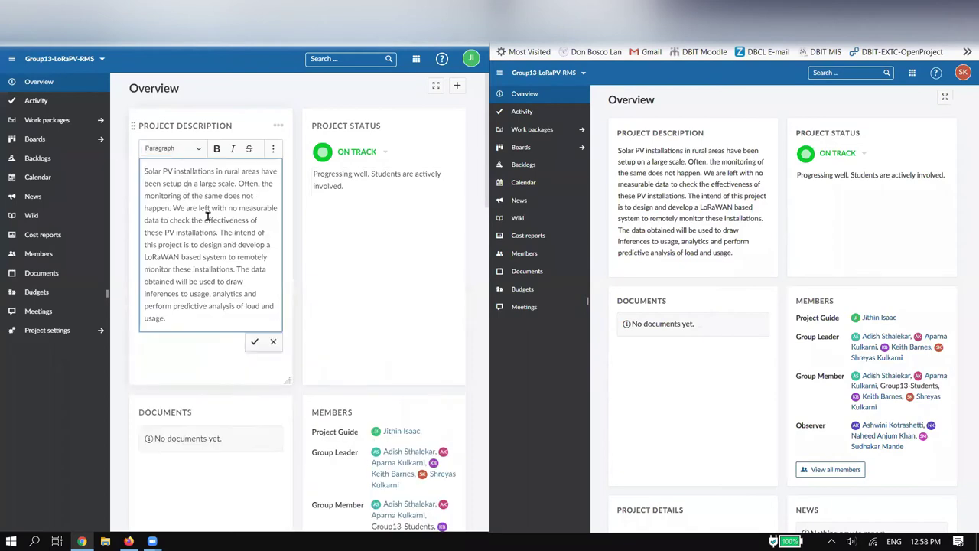
click(273, 341)
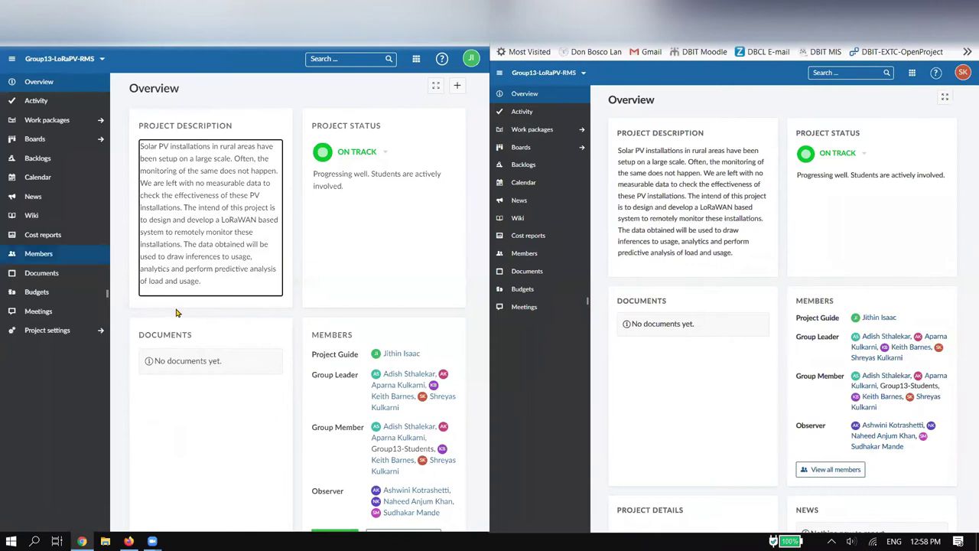
click(456, 85)
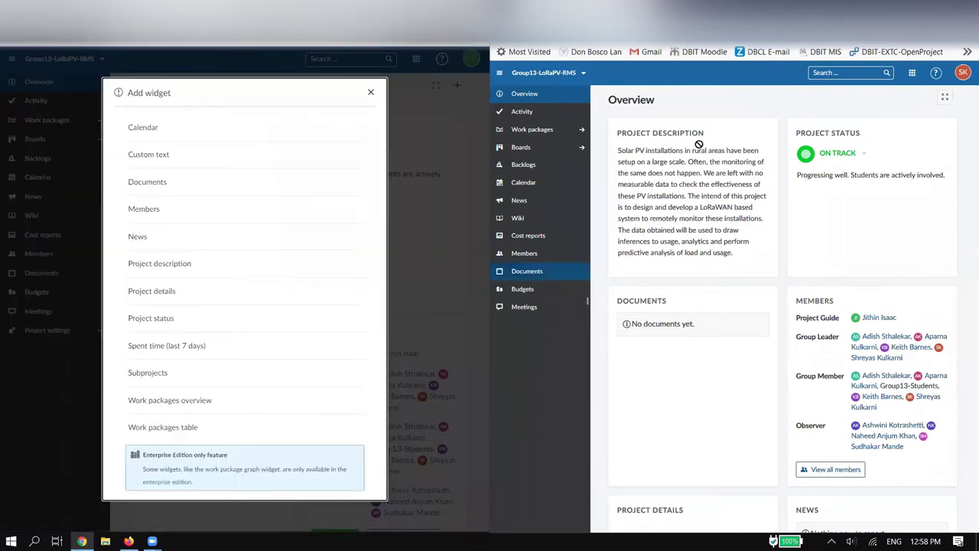
click(371, 92)
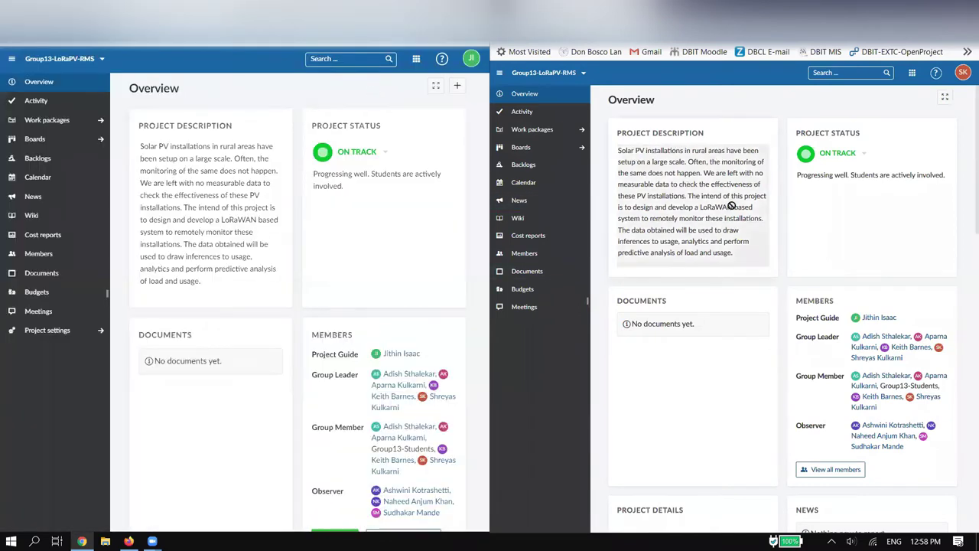
Compare the Members section of the project overview in the guide's and the student's accounts
scroll(328, 227, down, 2)
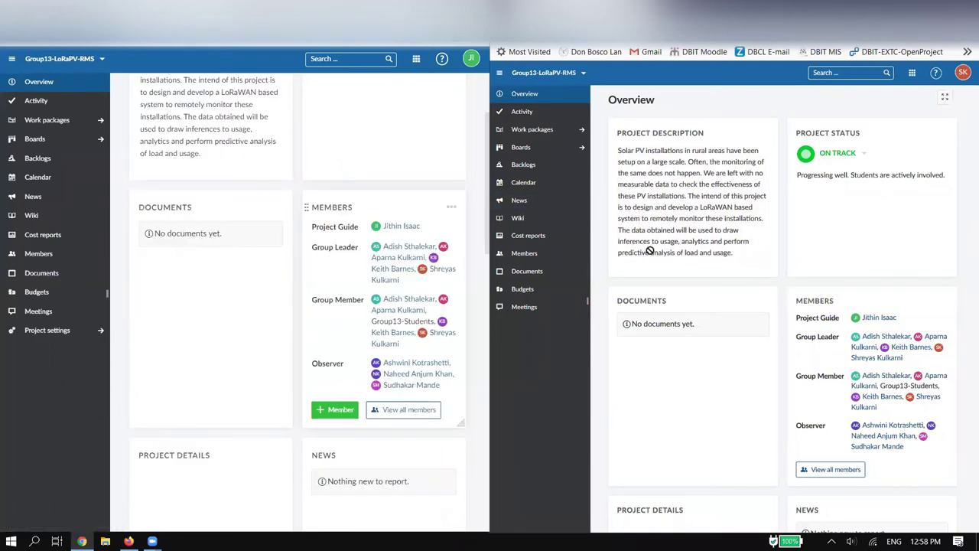
key(ctrl+plus)
scroll(917, 375, down, 3)
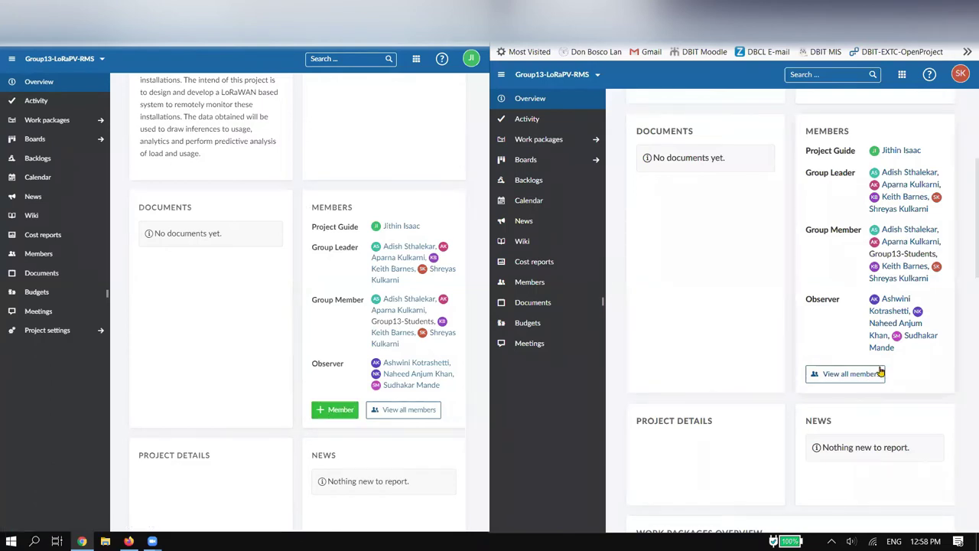
scroll(880, 367, up, 1)
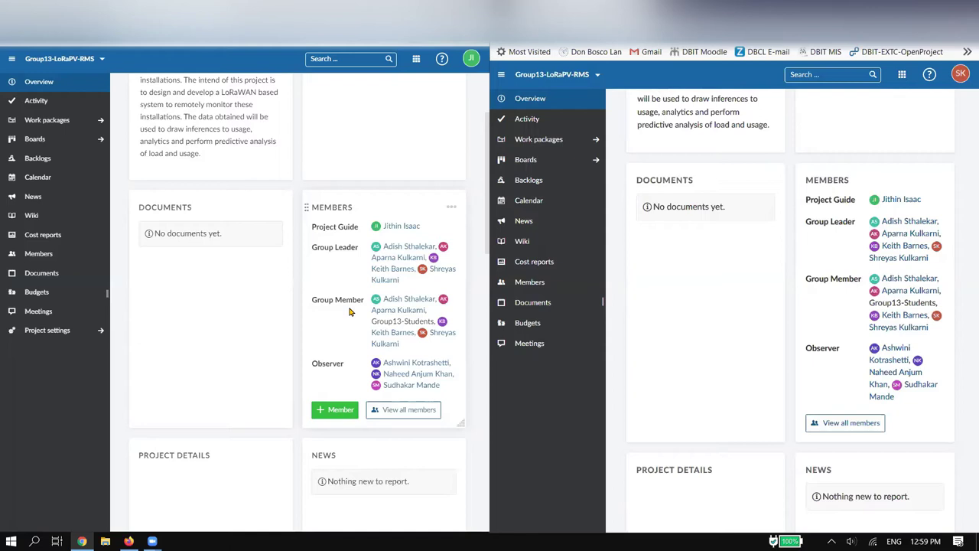
Switch to the Google Slides presentation full-screen and review the admin/observer, project guide, group leader and group member roles on the user roles slide
key(ctrl+Tab)
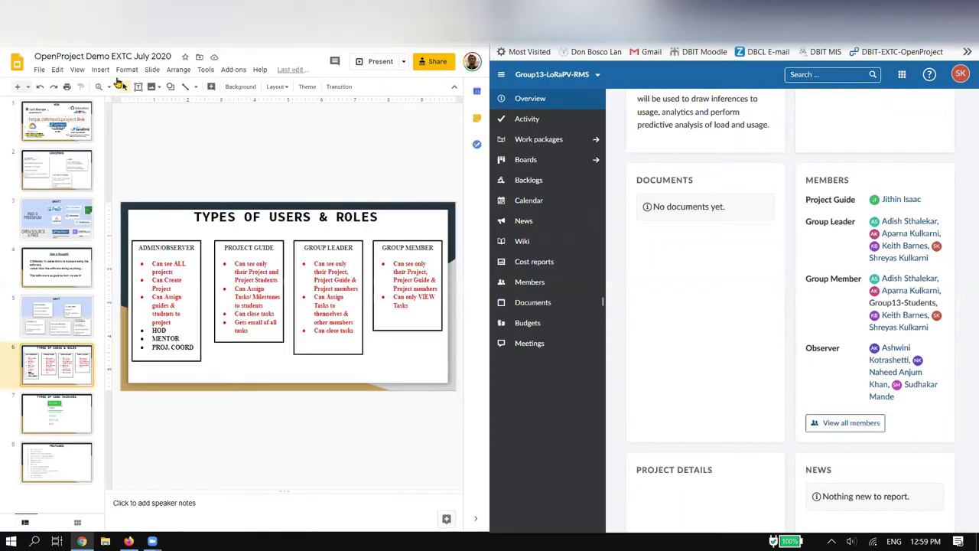
key(super+Up)
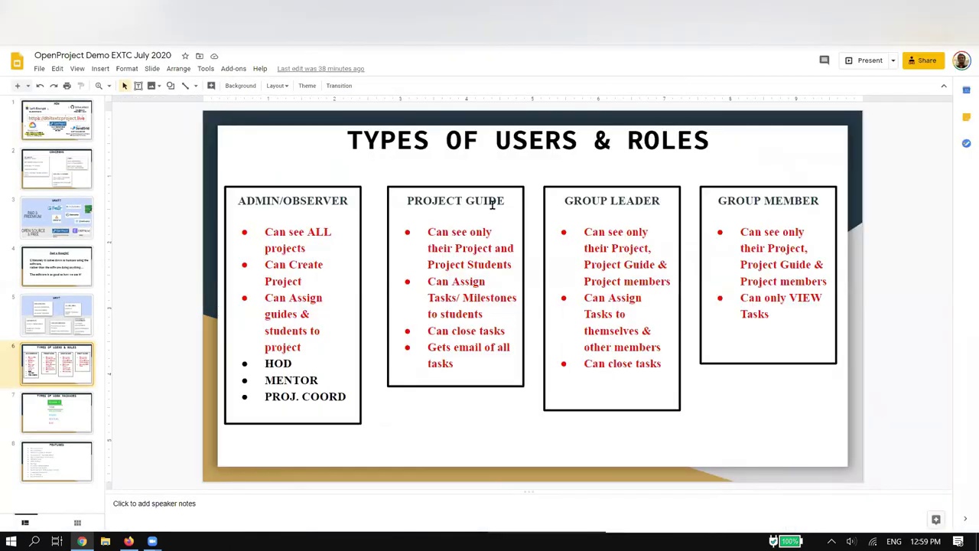
double_click(332, 197)
click(486, 197)
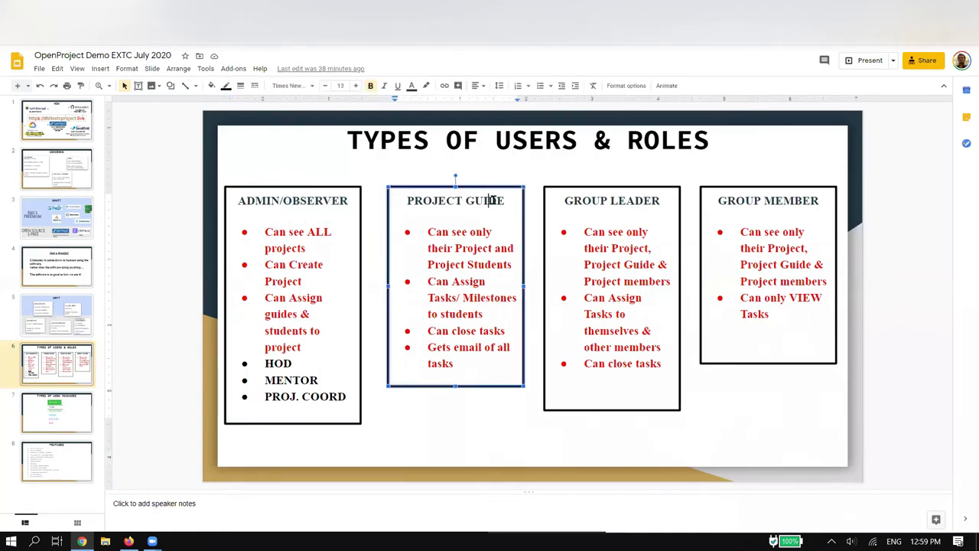
click(640, 196)
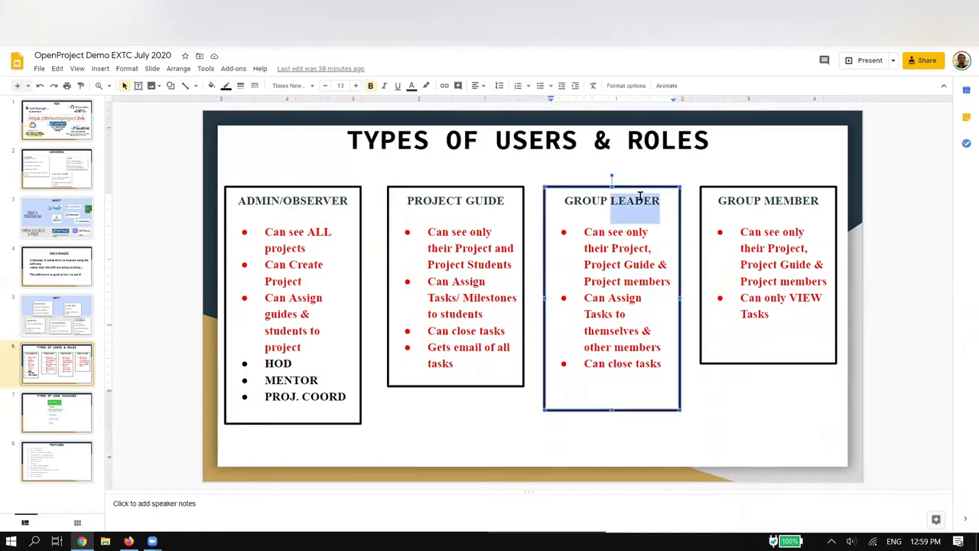
double_click(791, 196)
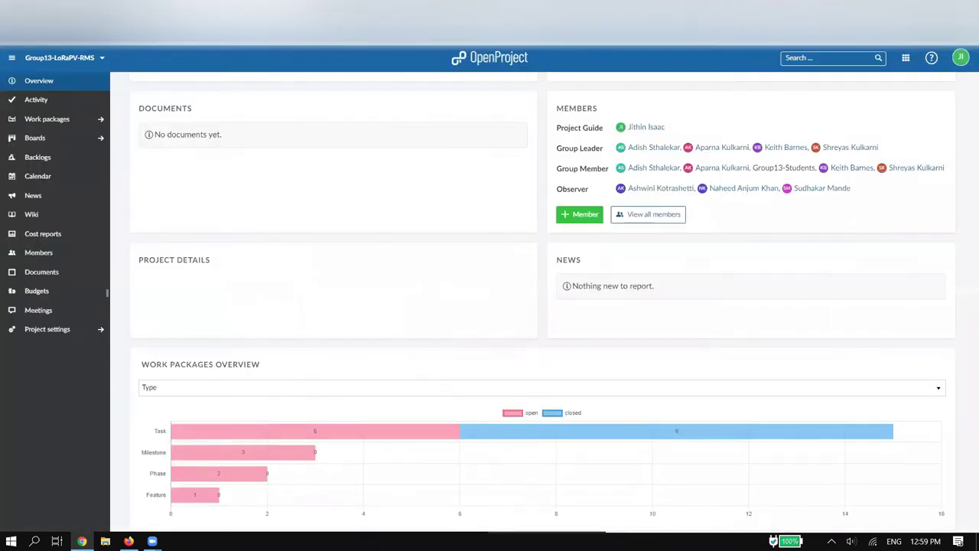
Switch to the Google Slides presentation and review the group member permissions on the user roles slide
scroll(536, 306, up, 2)
key(super+Left)
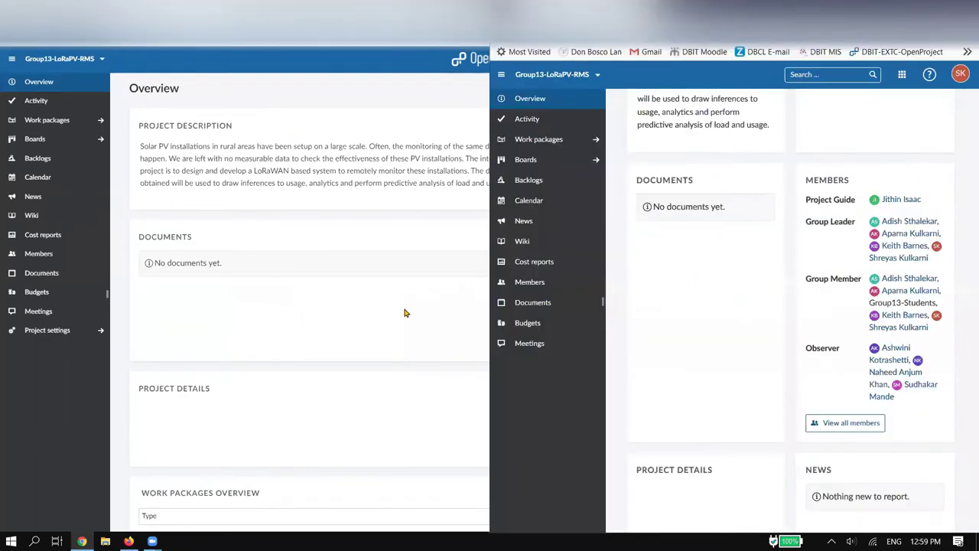
drag(372, 246, 421, 284)
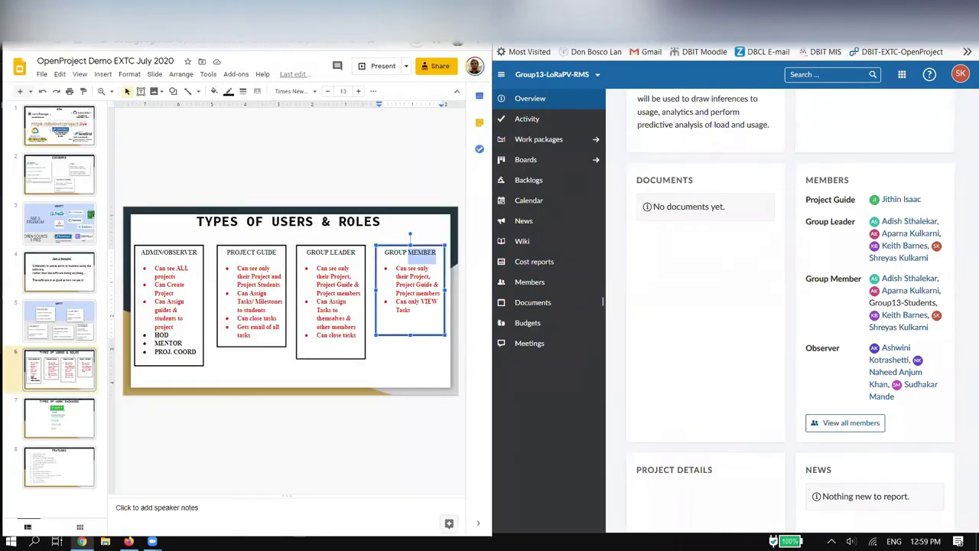
key(super+Up)
click(788, 278)
triple_click(799, 297)
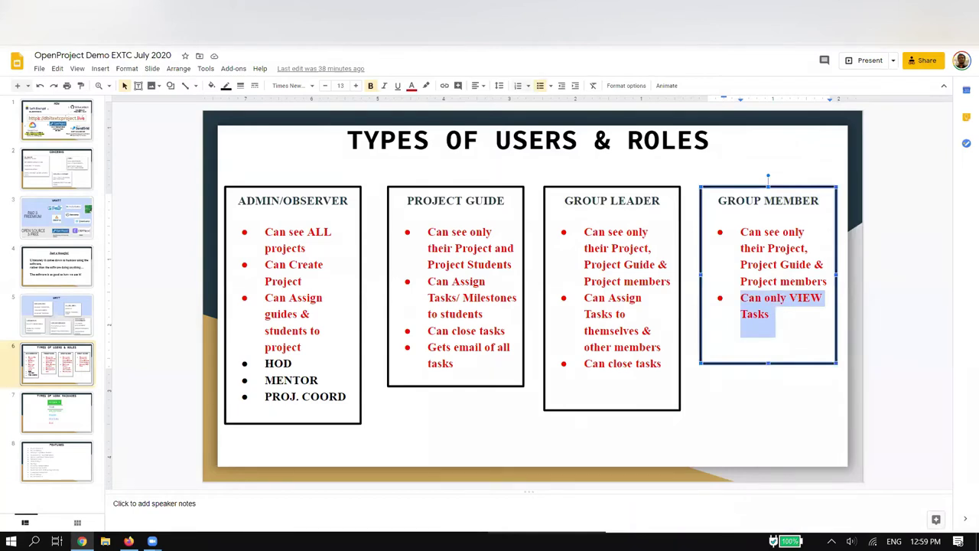
Return to OpenProject with the guide's window beside the student's and examine the Group Leader and Group Member lists, including Group13-Students
key(alt+Tab)
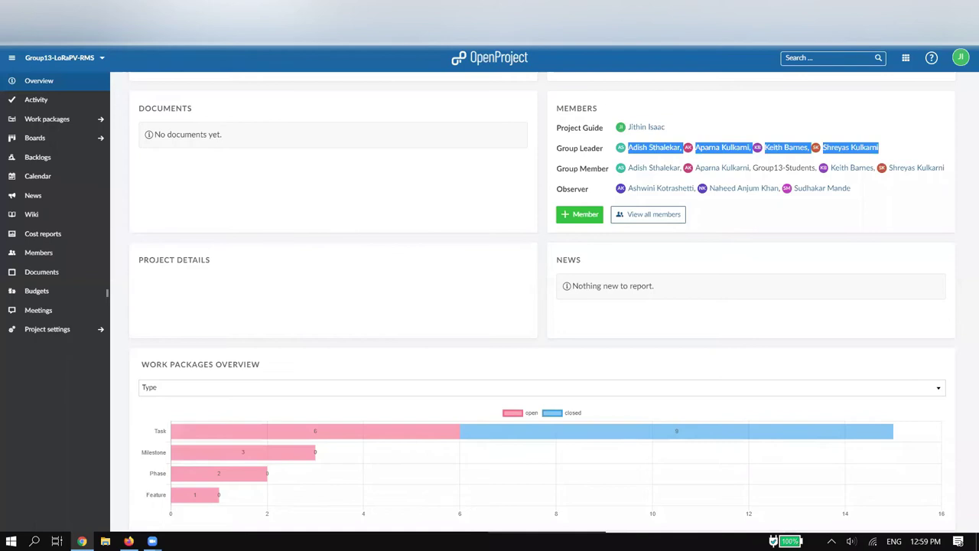
key(super+Left)
click(475, 229)
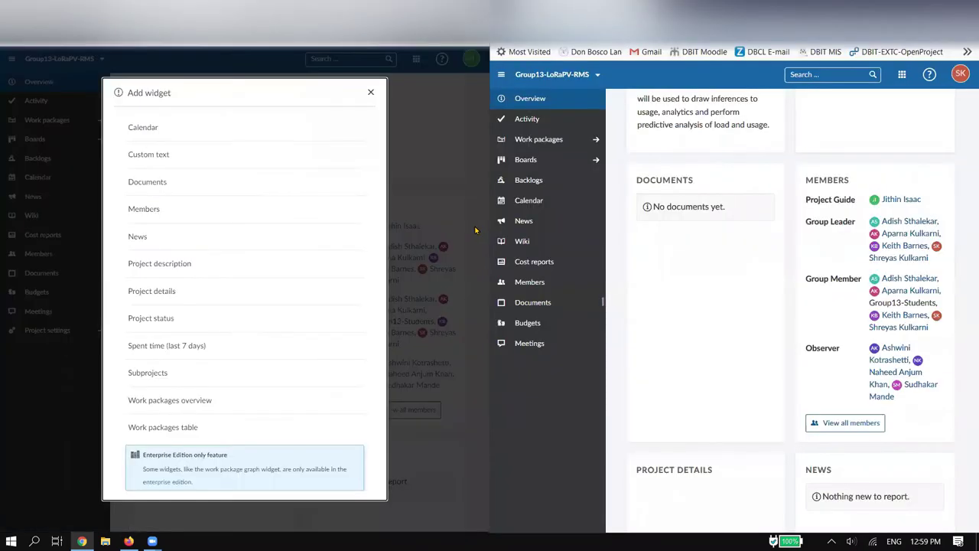
click(371, 93)
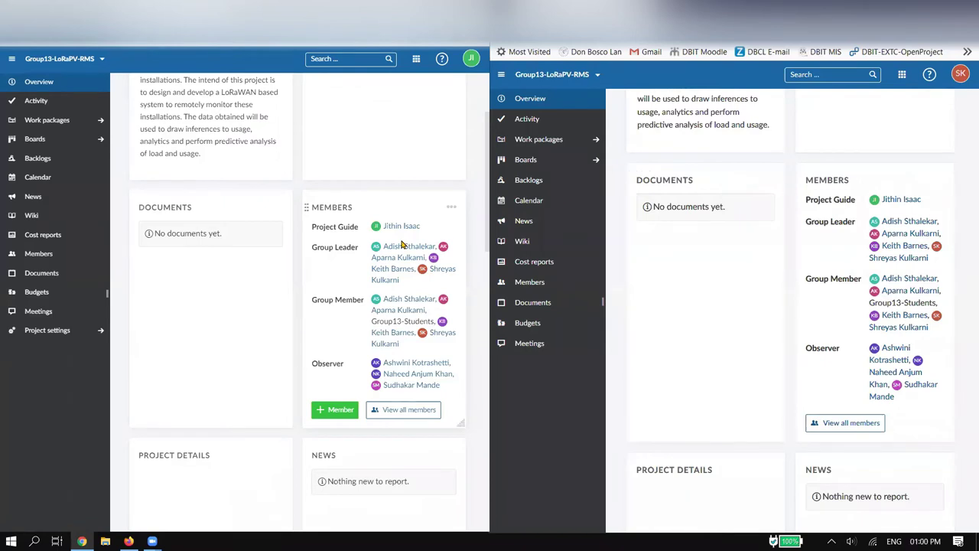
drag(417, 283, 371, 257)
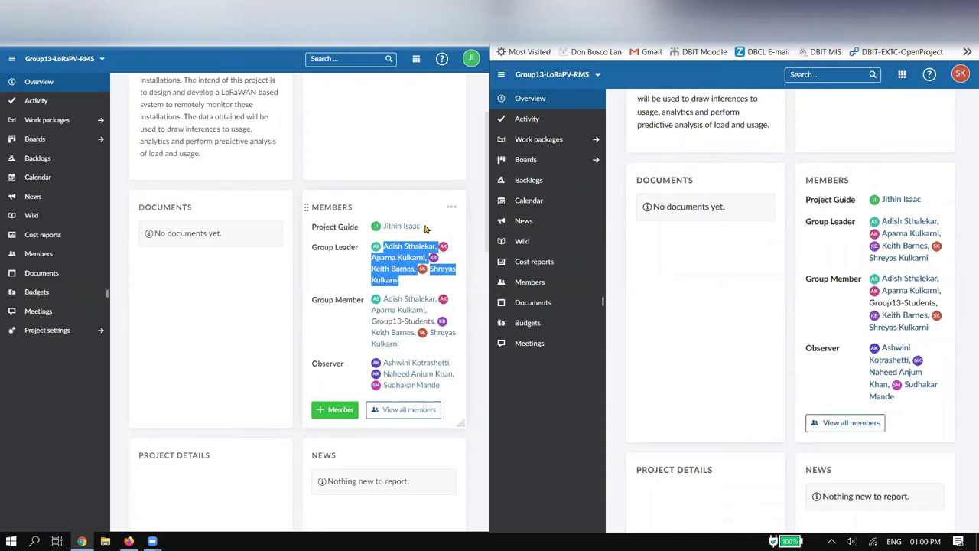
click(452, 229)
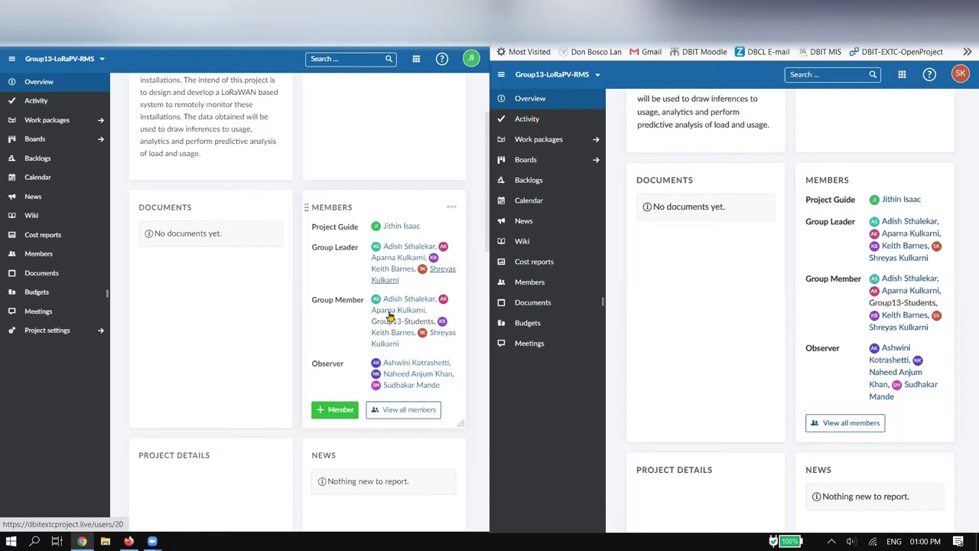
drag(372, 320, 436, 322)
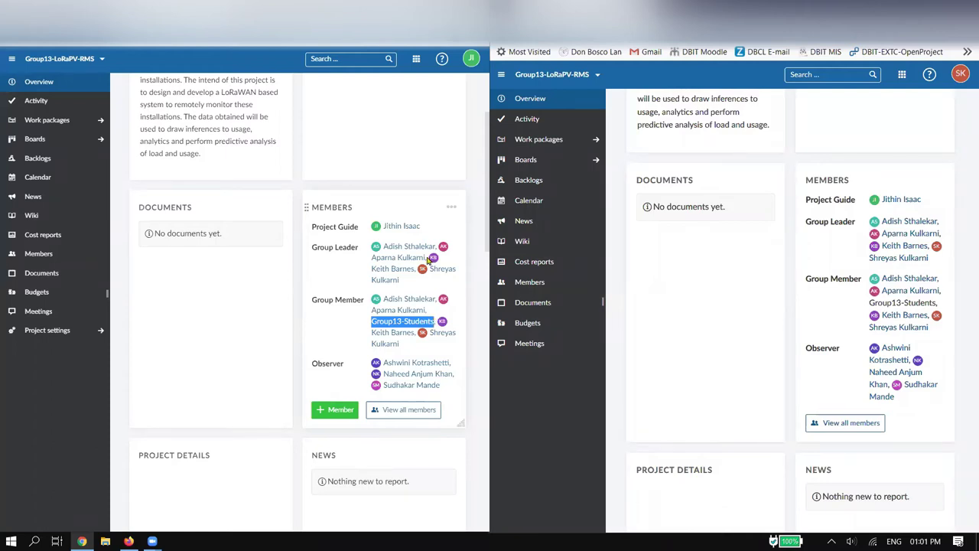
click(335, 299)
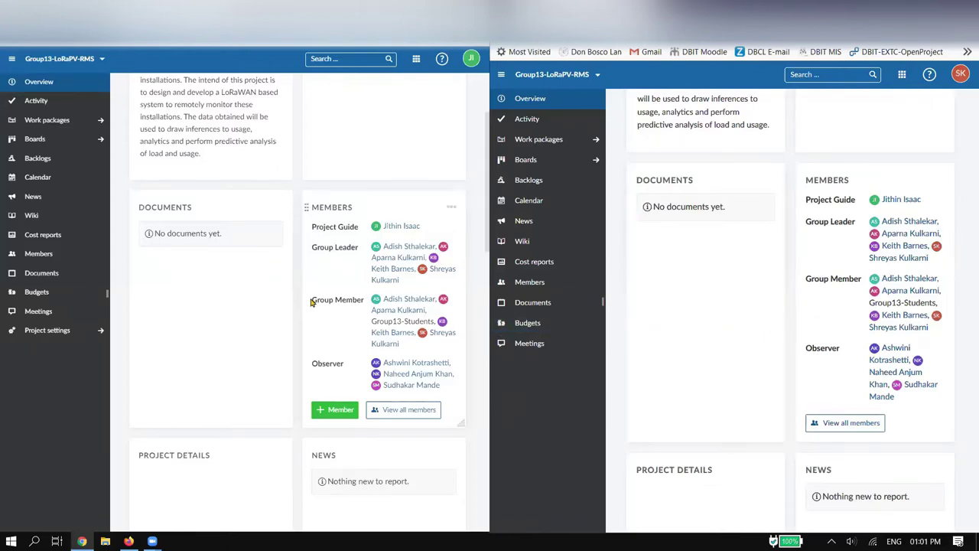
drag(310, 304, 427, 347)
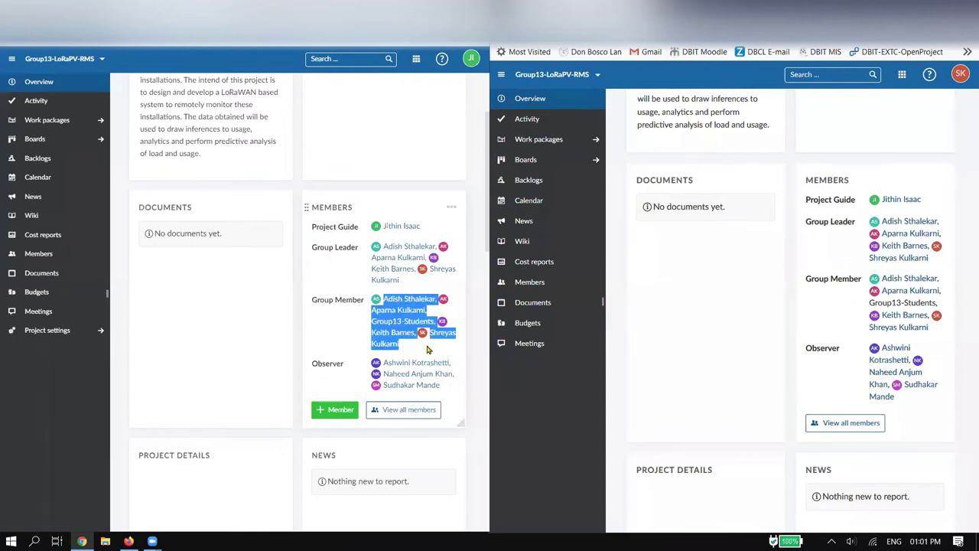
click(425, 347)
drag(371, 321, 434, 321)
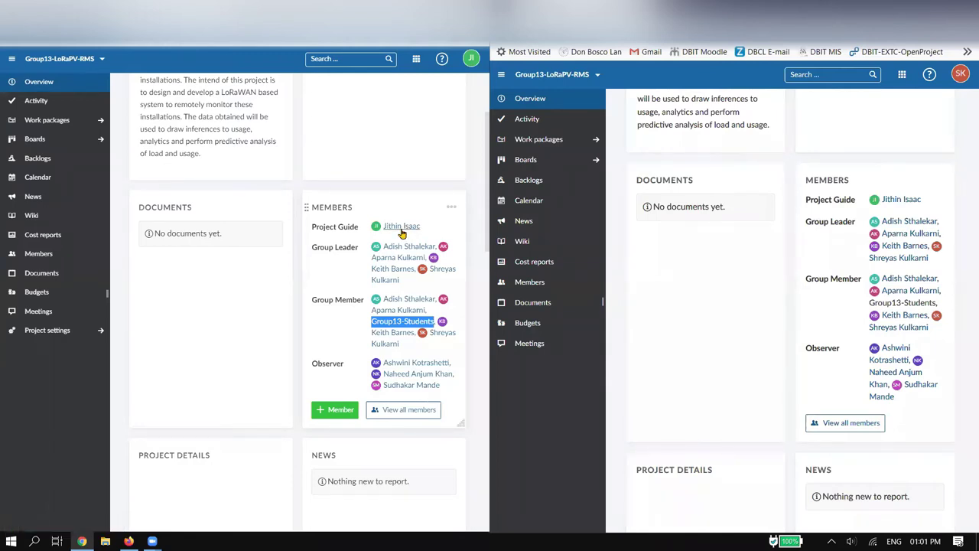
Go through the Project Guide, Group Leader, Group Member and Observer roles in the guide's Members section
drag(337, 226, 348, 227)
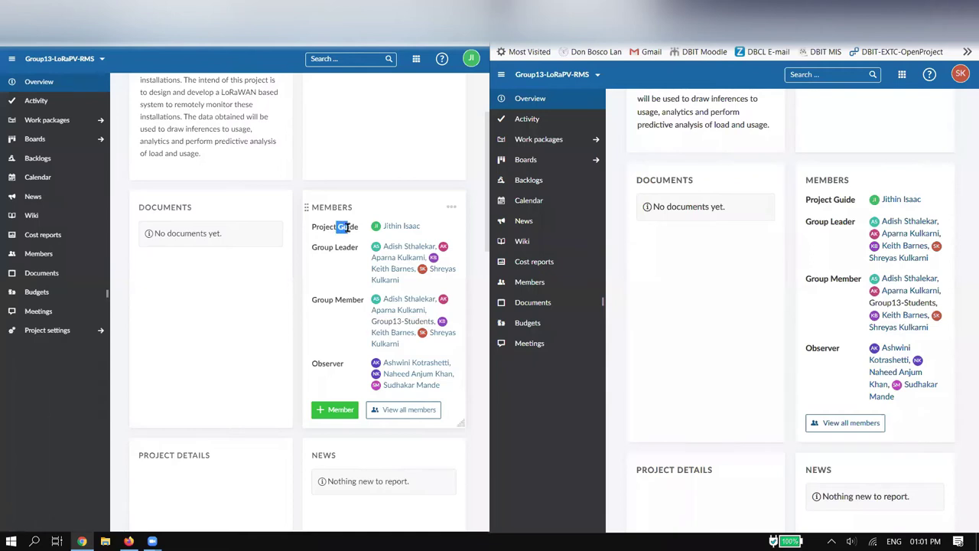
drag(335, 299, 344, 299)
drag(326, 364, 325, 364)
click(321, 227)
drag(319, 246, 356, 300)
drag(316, 362, 332, 361)
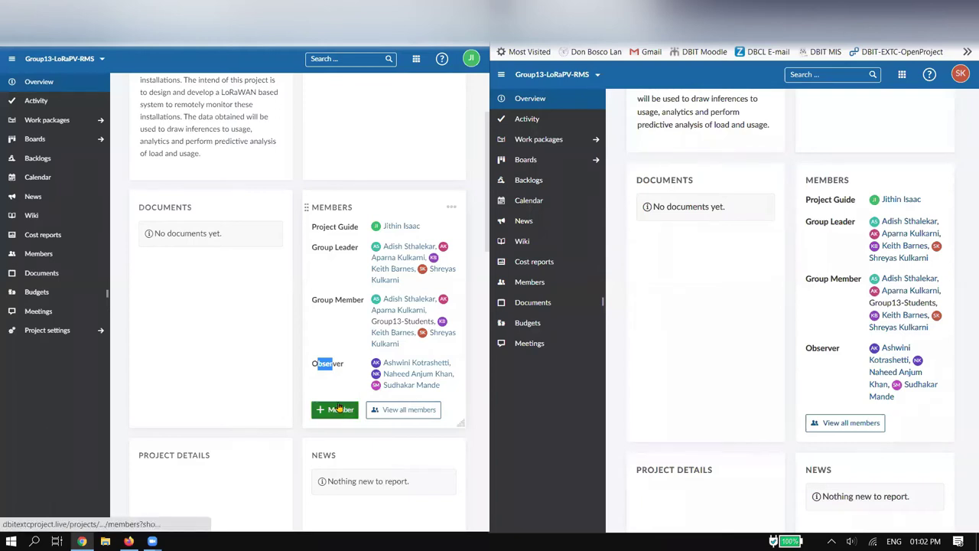
click(353, 369)
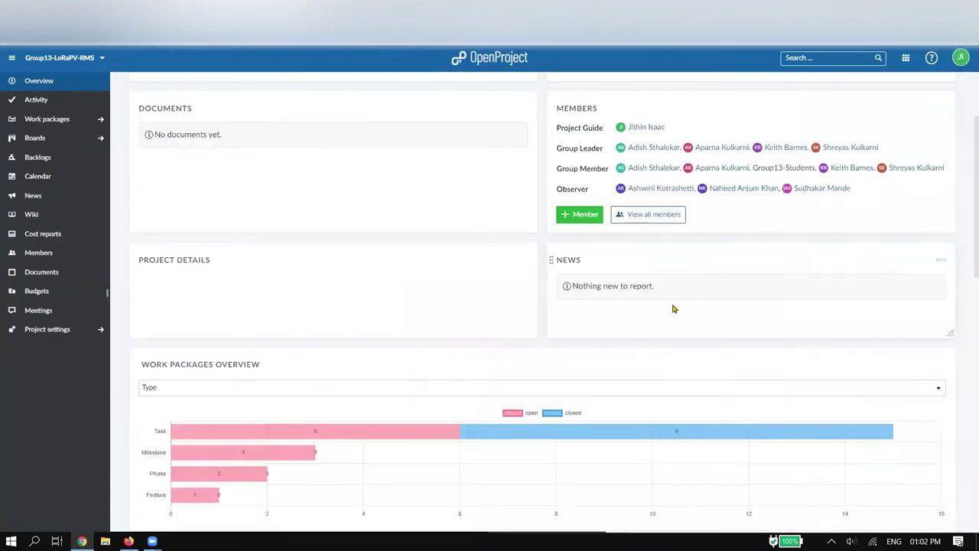
Enlarge the guide's project overview and examine the Members section at the larger size
scroll(729, 247, up, 2)
ctrl+scroll(796, 277, up, 3)
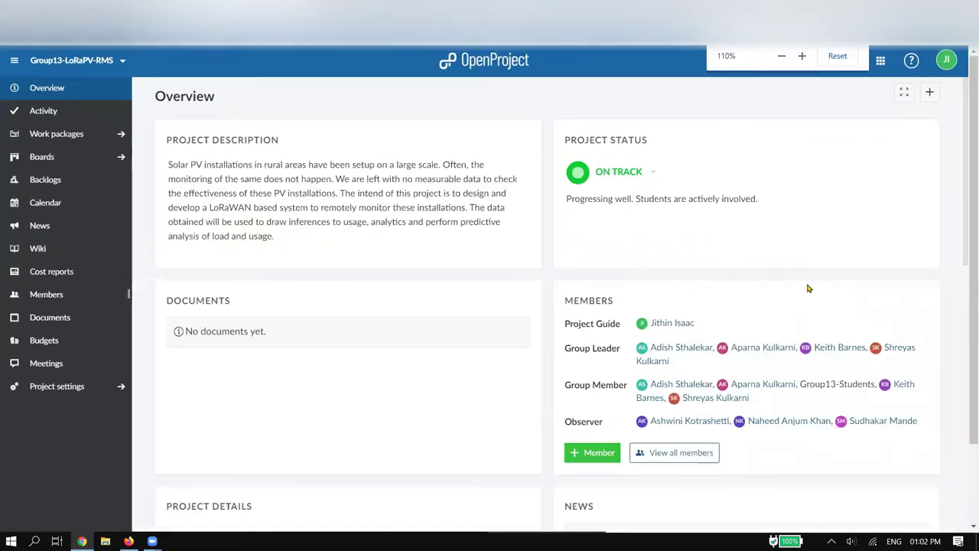
scroll(817, 317, down, 10)
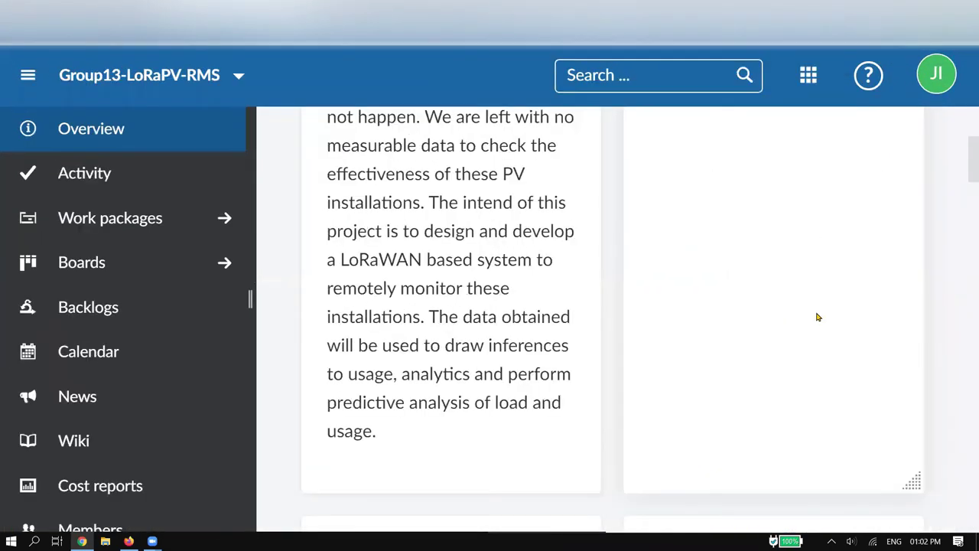
ctrl+scroll(856, 281, down, 2)
scroll(734, 287, up, 3)
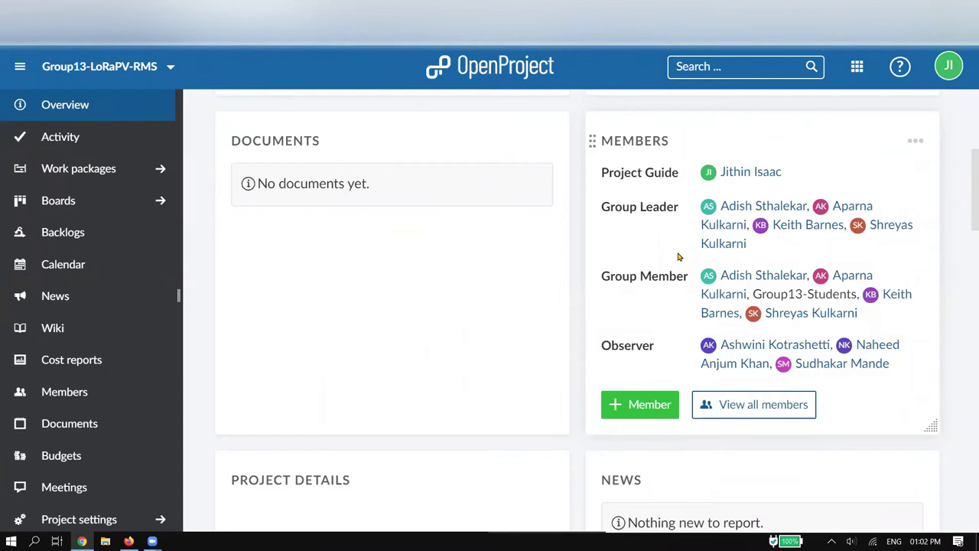
key(ctrl+minus)
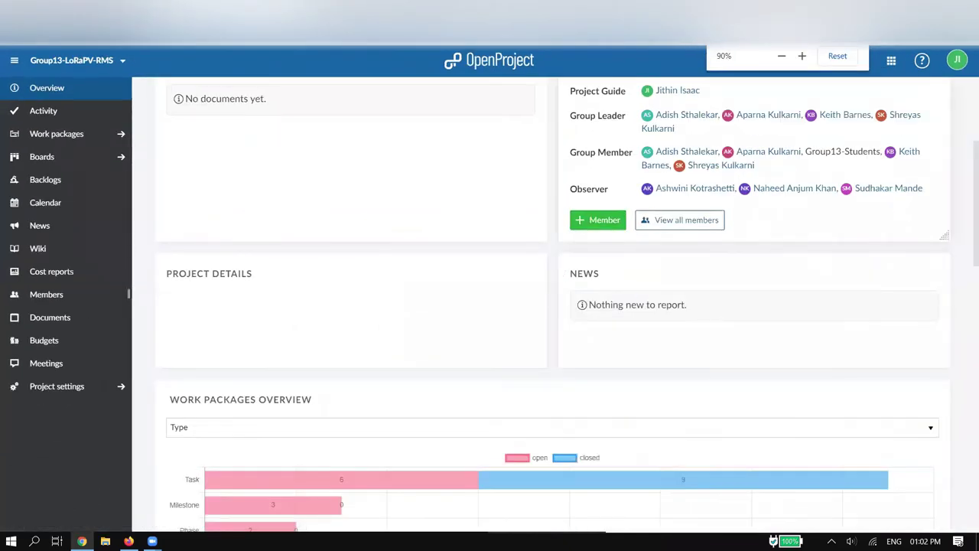
Place the guide's window beside the student's at the smaller page size and compare the two project overviews
key(super+Left)
key(ctrl+minus)
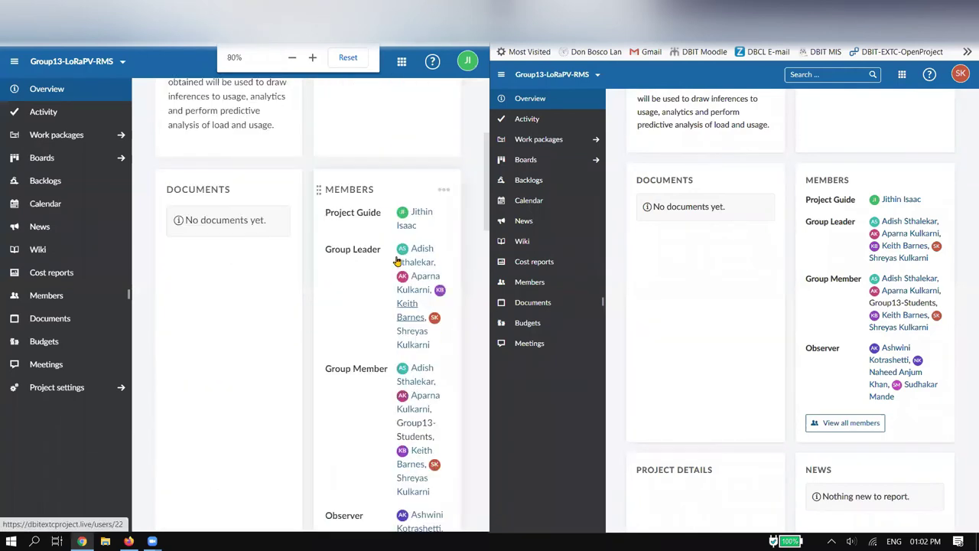
key(ctrl+minus)
key(ctrl+minus)
scroll(393, 262, up, 5)
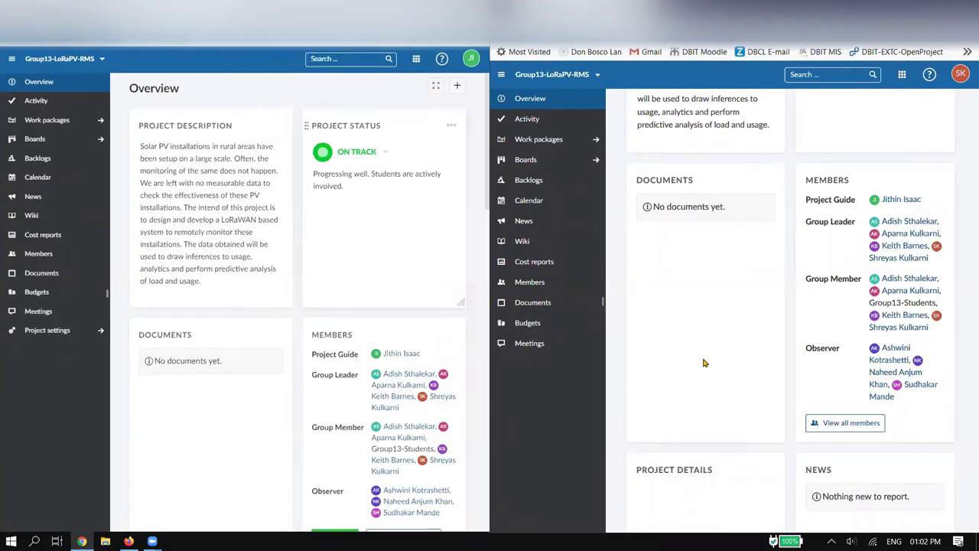
scroll(705, 363, up, 3)
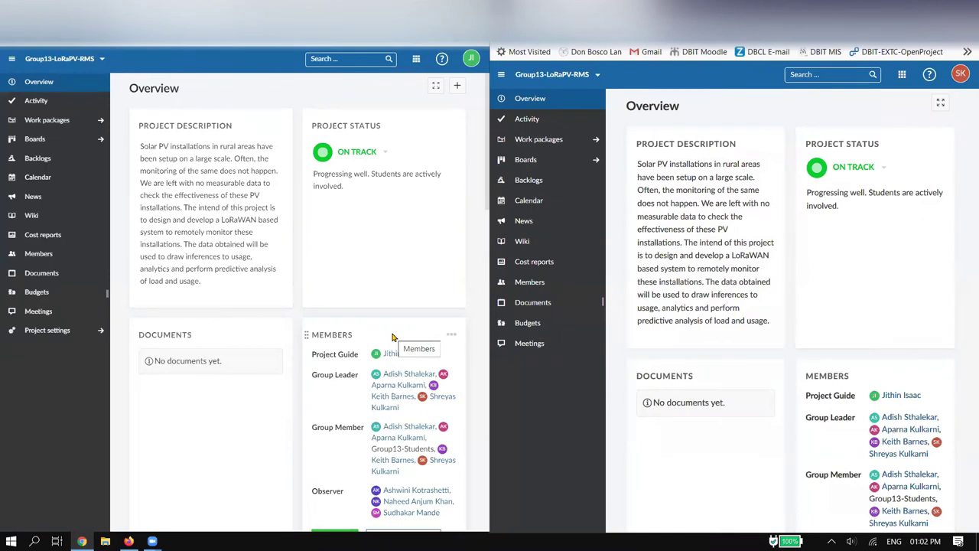
scroll(393, 337, down, 3)
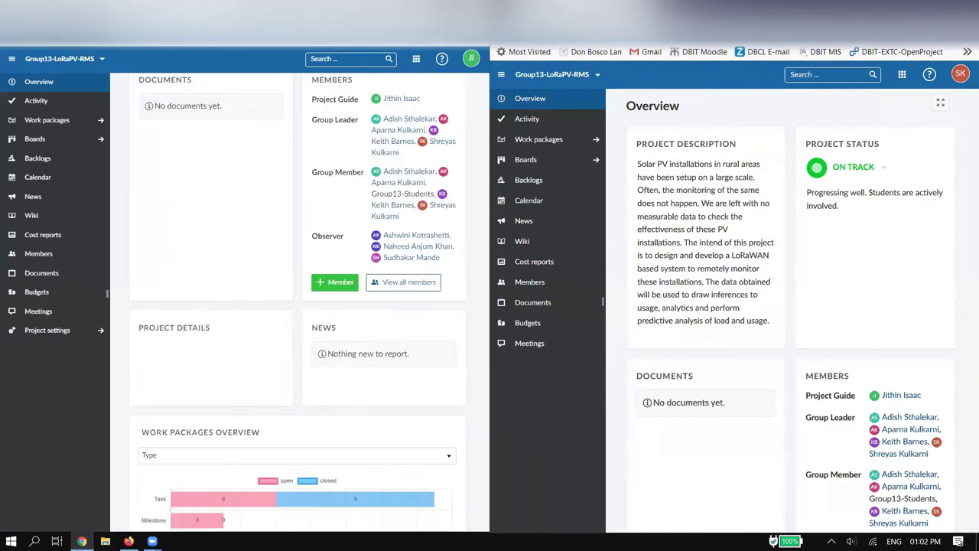
Maximize the guide's window and review the project overview from the status down to the work packages chart and table
key(super+Up)
scroll(702, 165, up, 1)
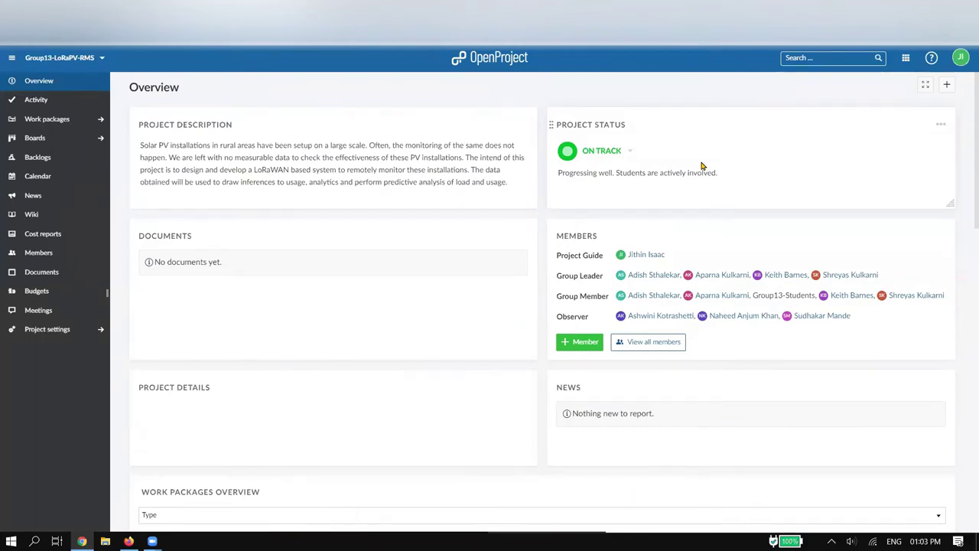
scroll(463, 329, down, 2)
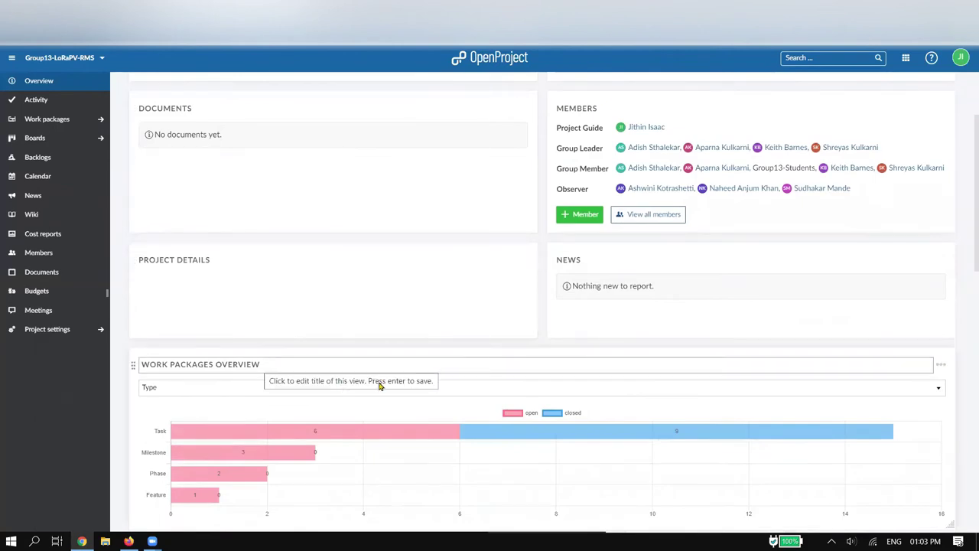
scroll(390, 384, down, 1)
scroll(421, 337, down, 1)
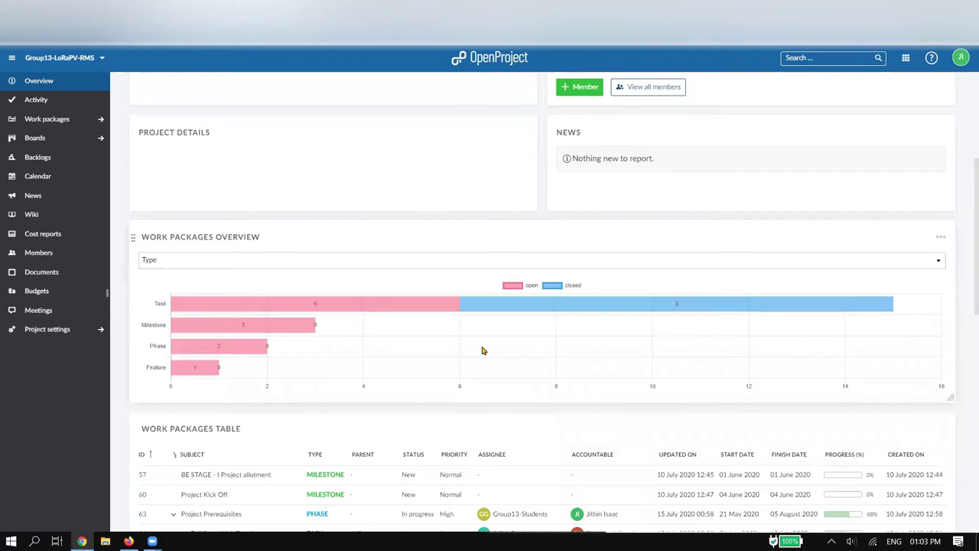
scroll(483, 348, down, 2)
scroll(483, 348, up, 6)
scroll(475, 336, down, 8)
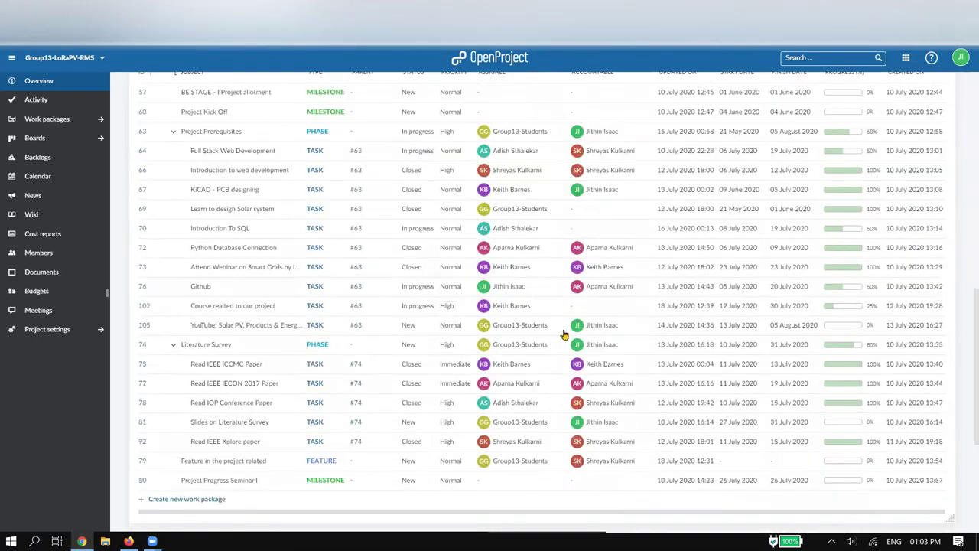
scroll(415, 237, up, 10)
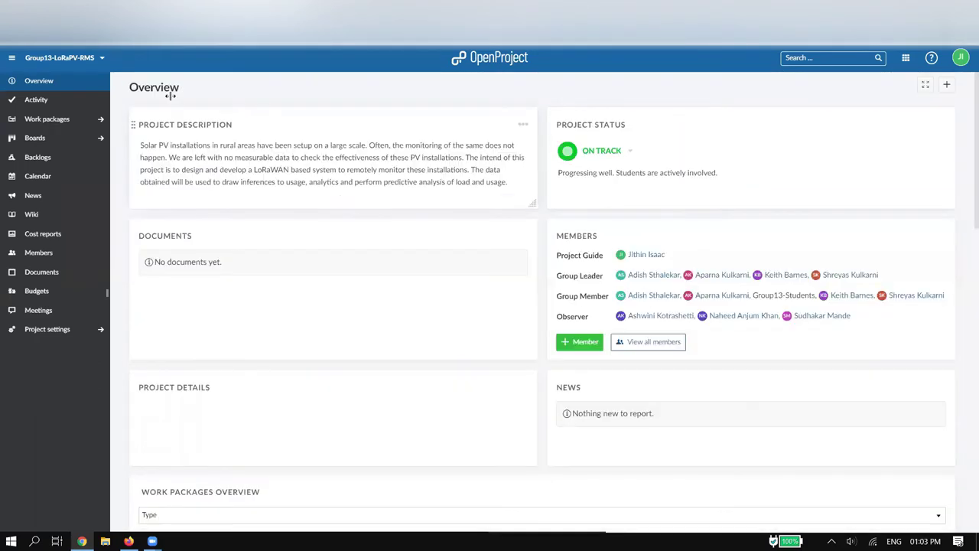
Check the list of widgets that can be added above the project description and leave without adding one
click(43, 84)
click(947, 88)
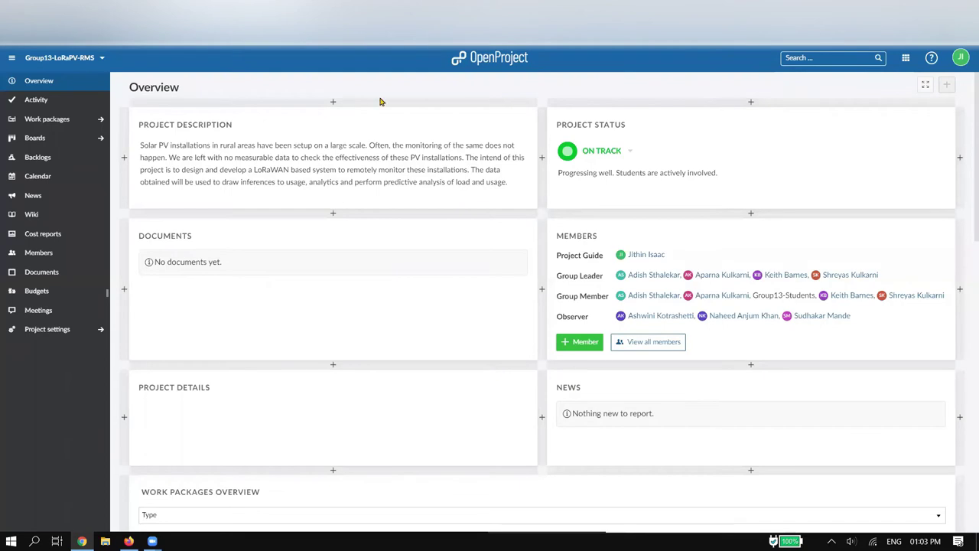
click(334, 103)
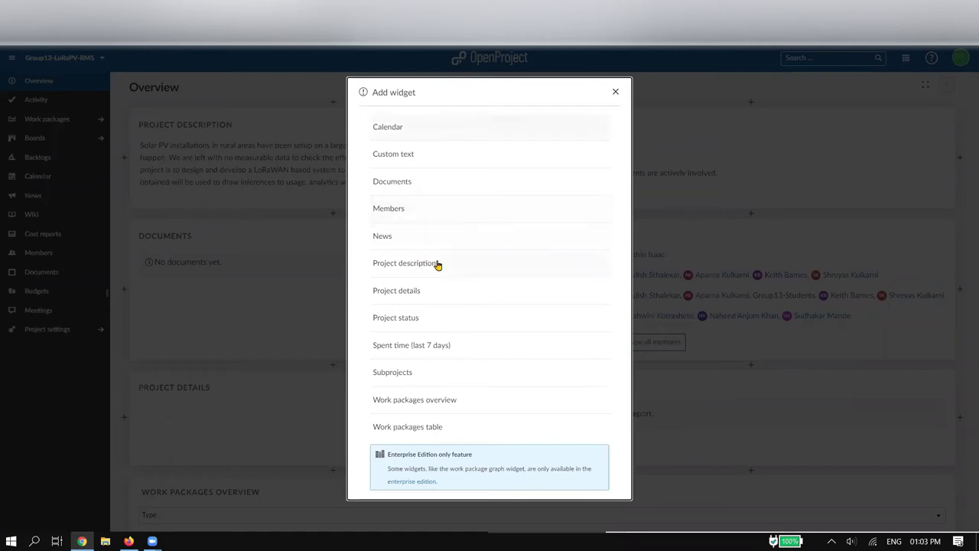
click(614, 92)
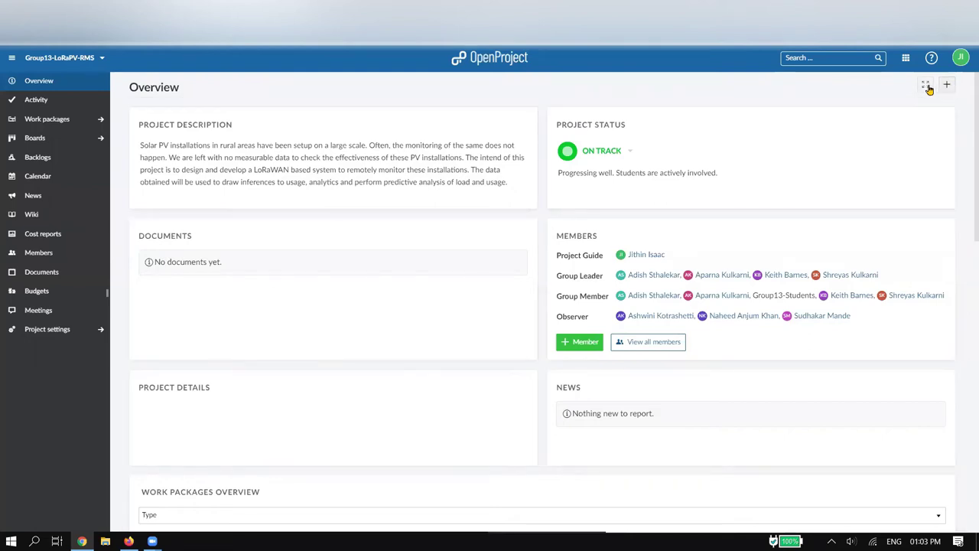
Show the guide's project overview full-screen and review the project status, work packages overview and work packages table
click(926, 86)
mouse_move(553, 403)
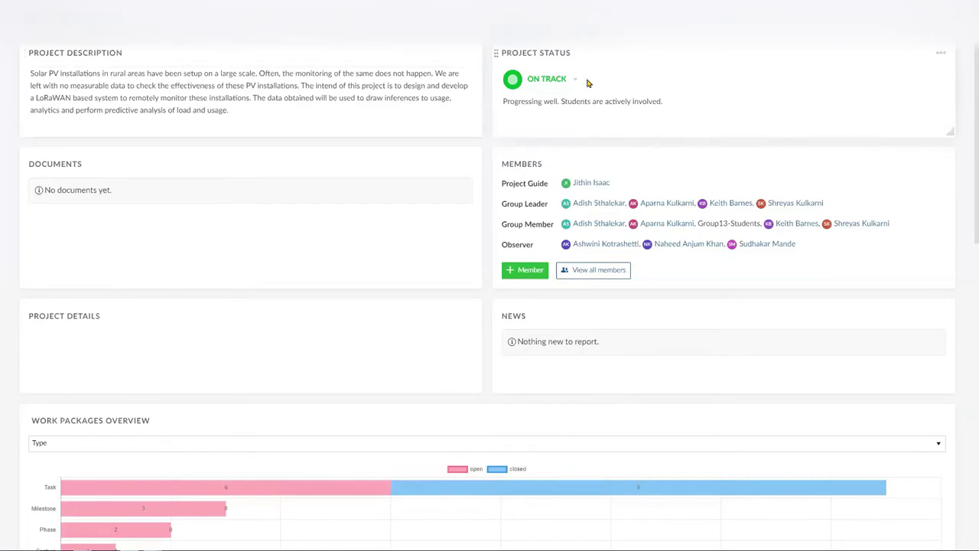
scroll(141, 274, down, 3)
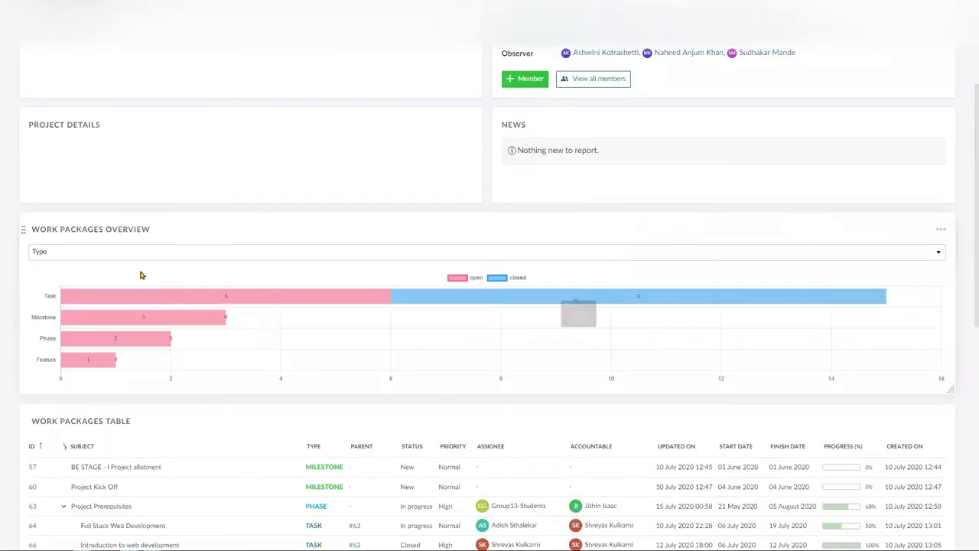
scroll(275, 329, down, 2)
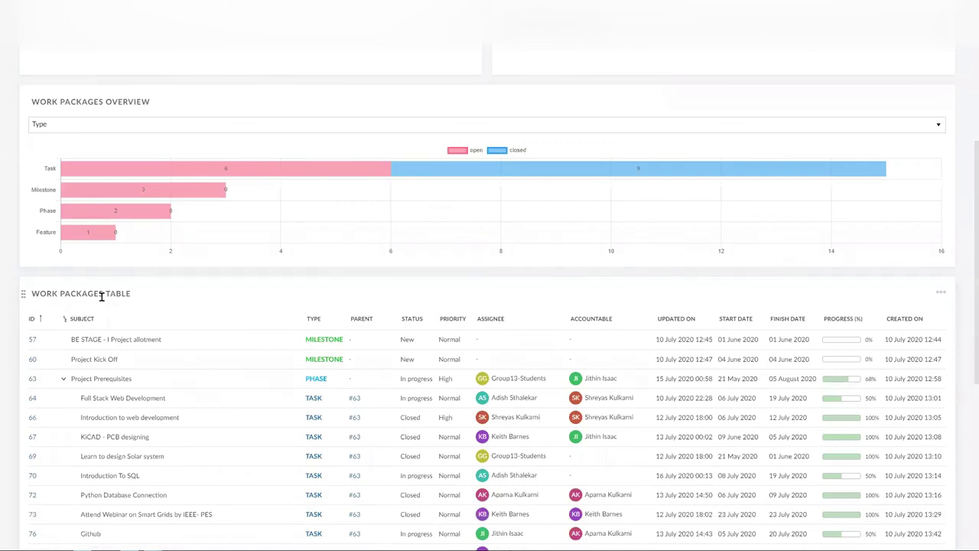
scroll(137, 340, down, 1)
scroll(136, 340, down, 4)
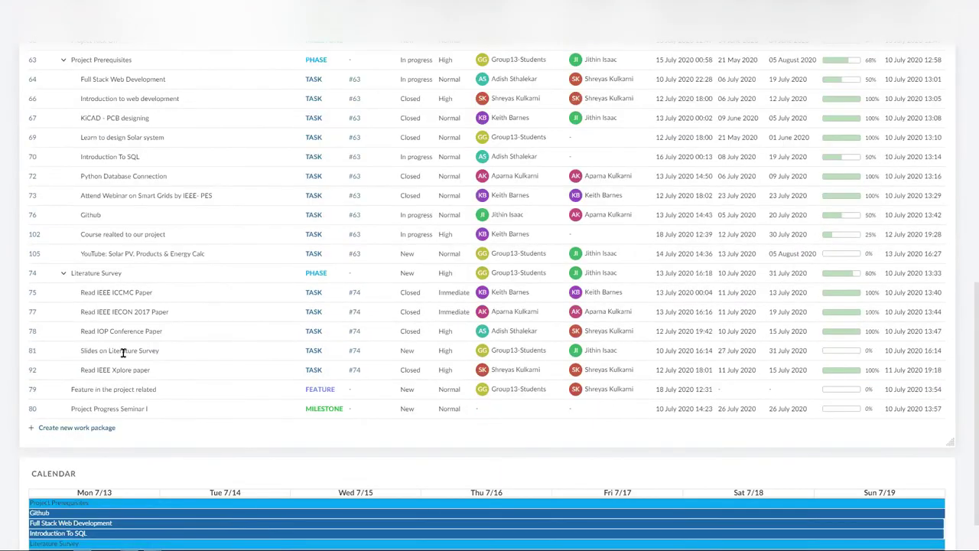
Review the calendar widget at the end of the full-screen project overview and leave the full-screen view
scroll(175, 352, down, 1)
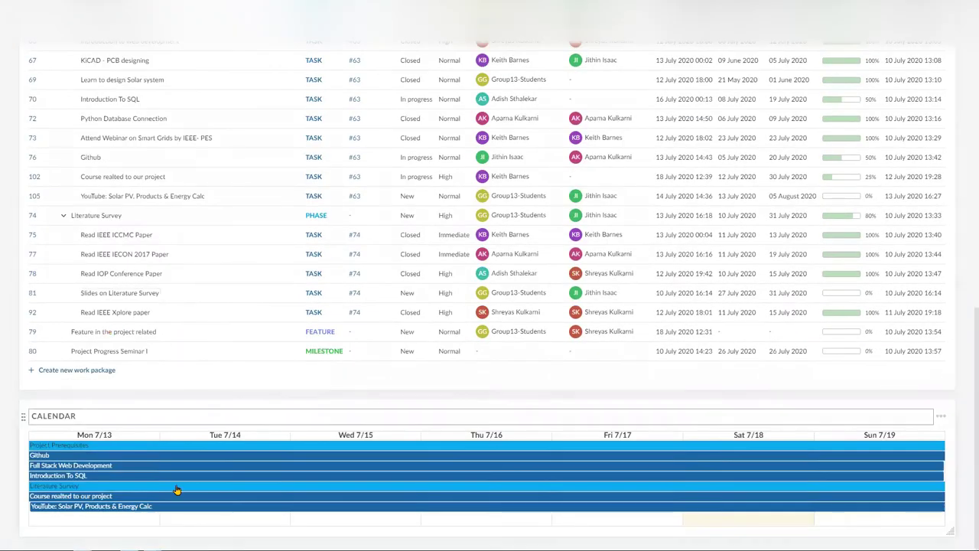
mouse_move(360, 499)
scroll(360, 498, up, 12)
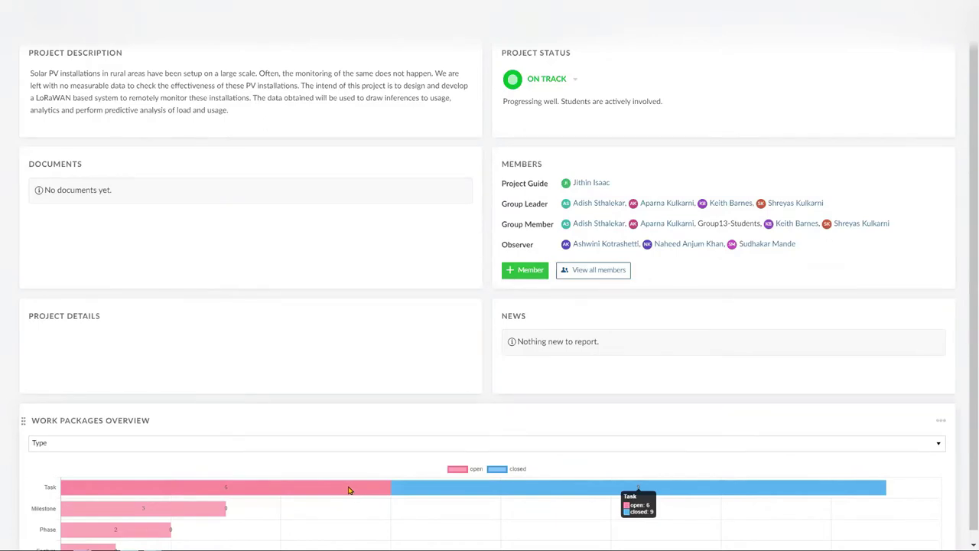
click(490, 46)
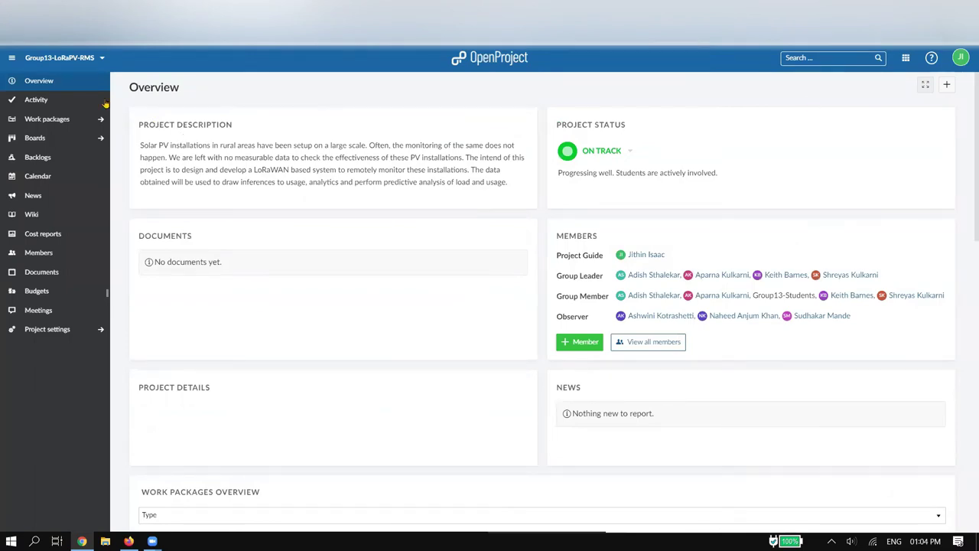
Open the project settings and examine the editable project name and description under Information
click(73, 330)
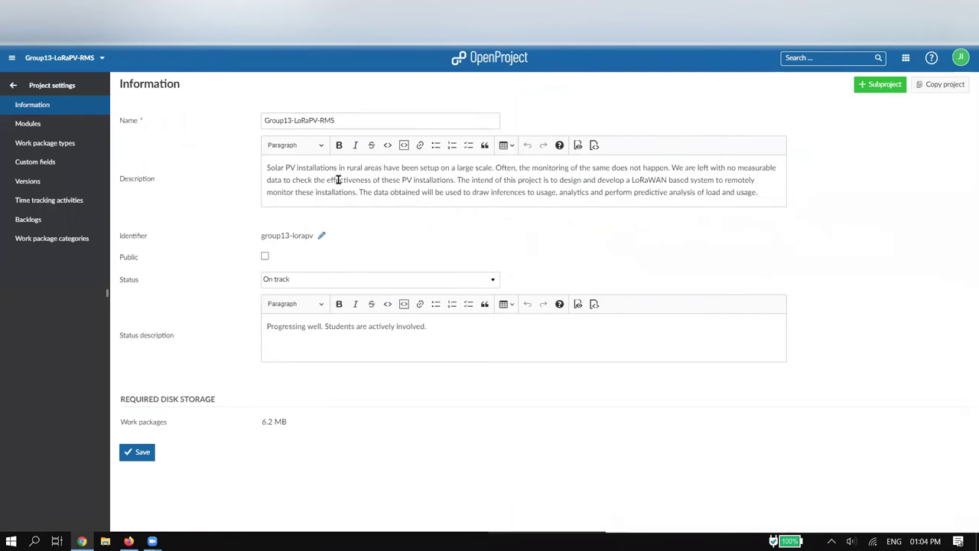
click(371, 178)
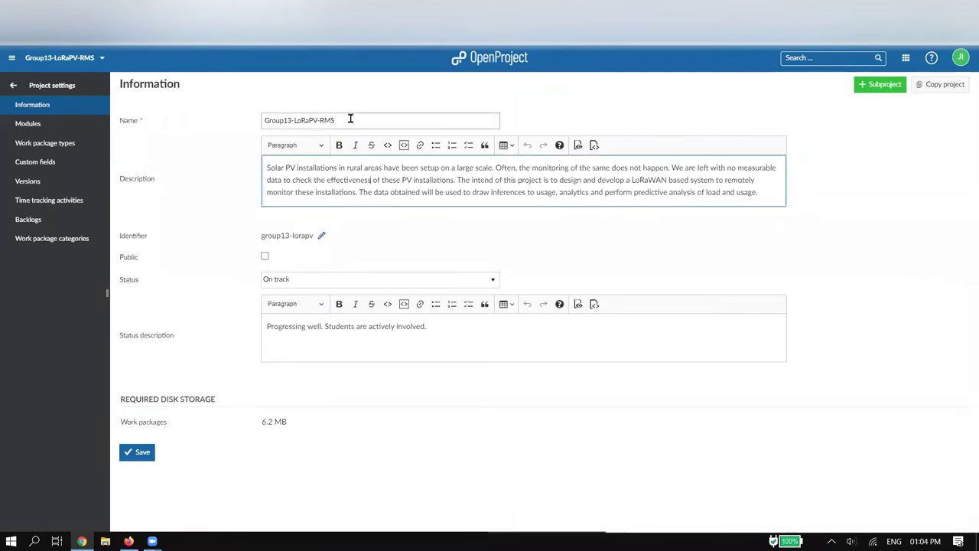
click(350, 120)
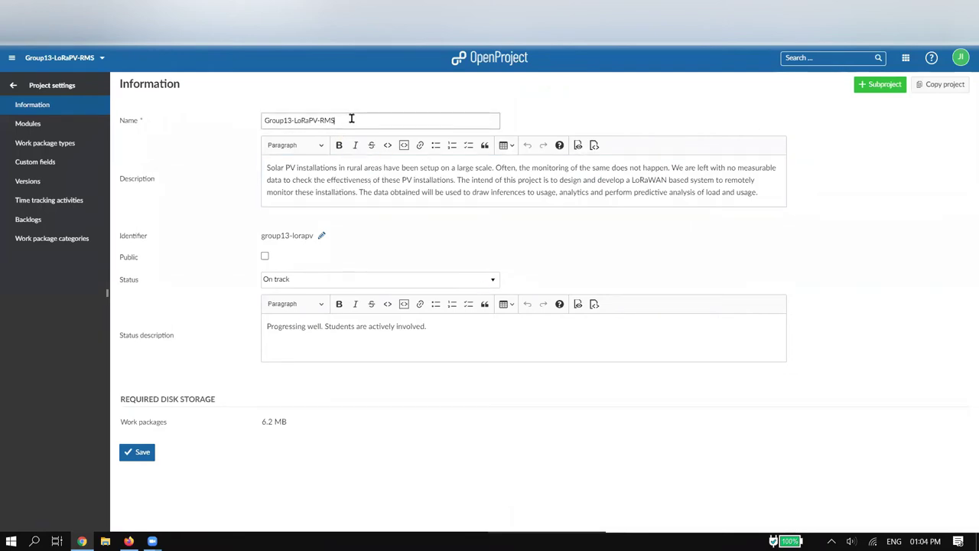
double_click(274, 120)
click(350, 121)
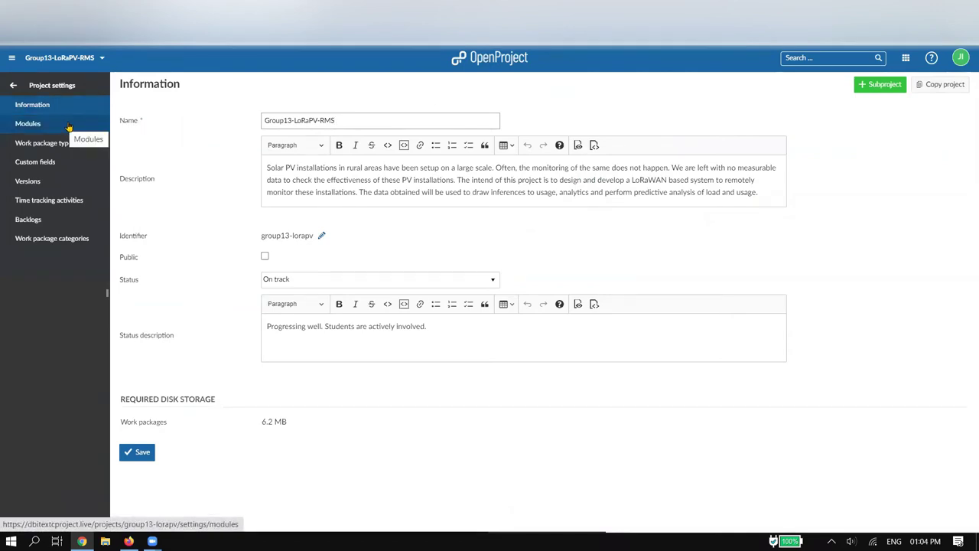
Leave the project information settings for the work package categories, abandoning any unsaved changes
click(46, 85)
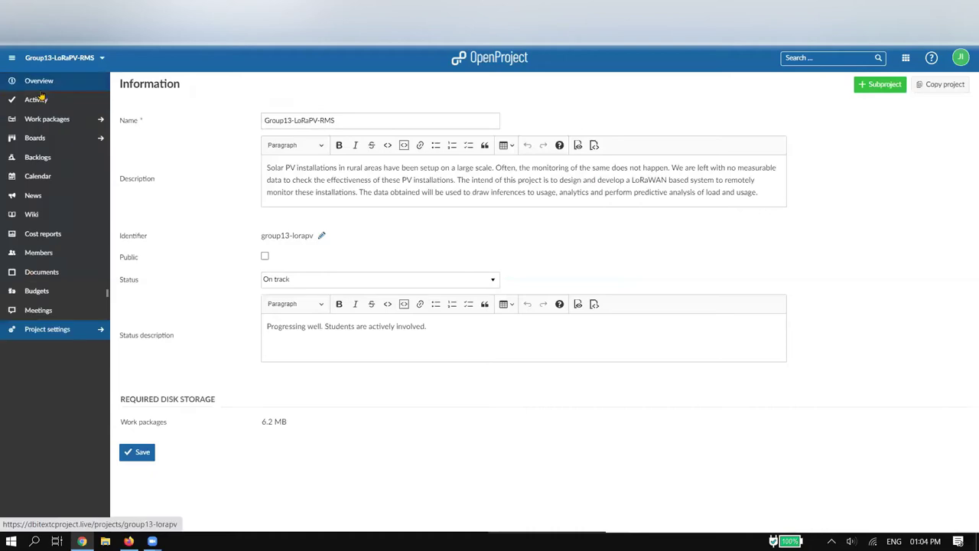
click(79, 335)
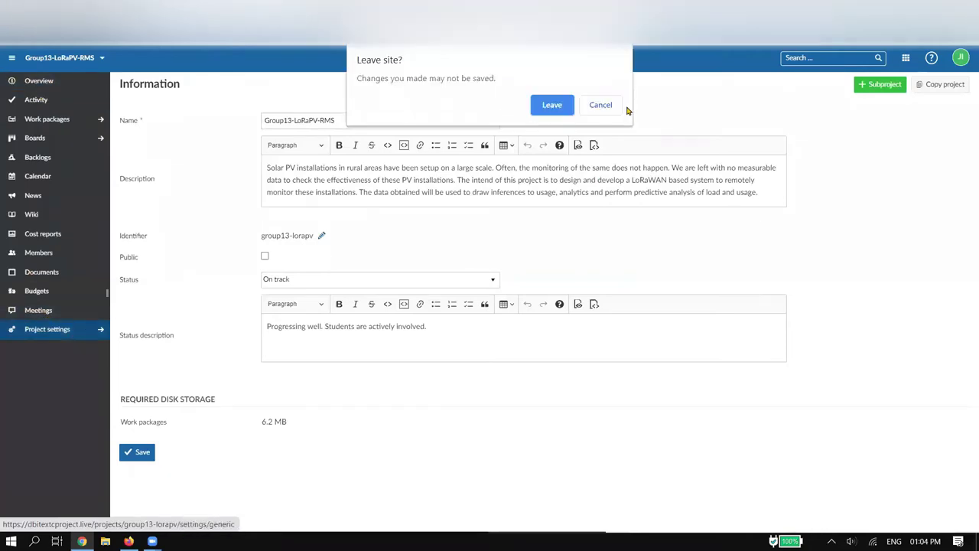
click(594, 108)
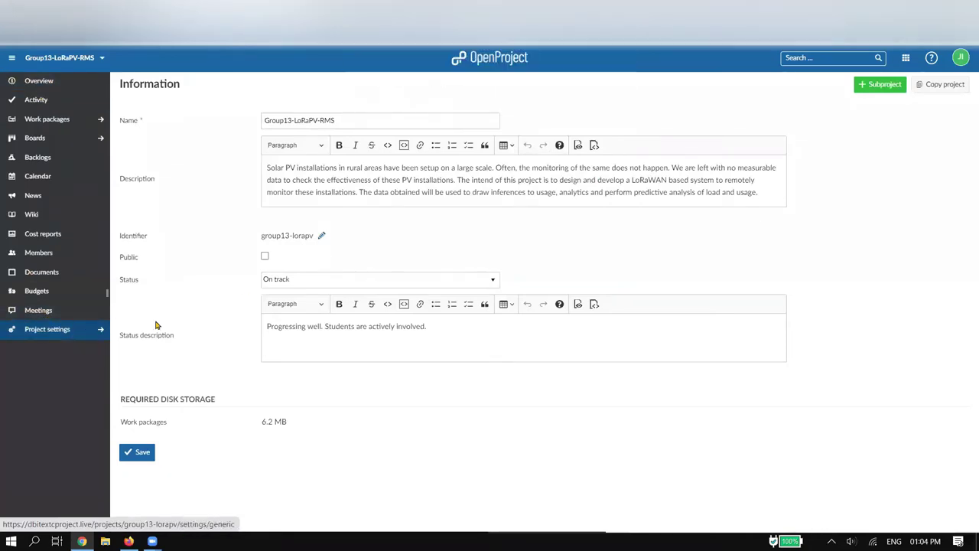
click(101, 329)
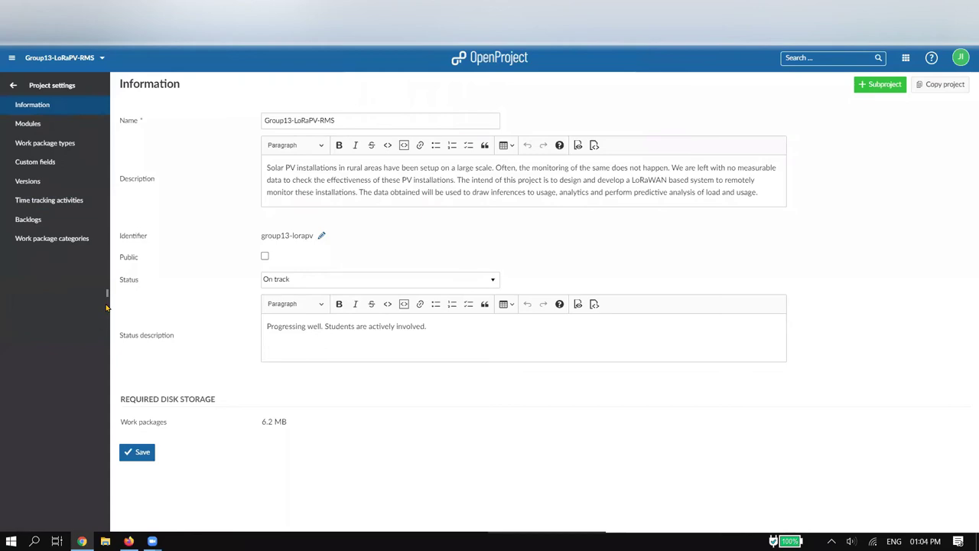
click(52, 238)
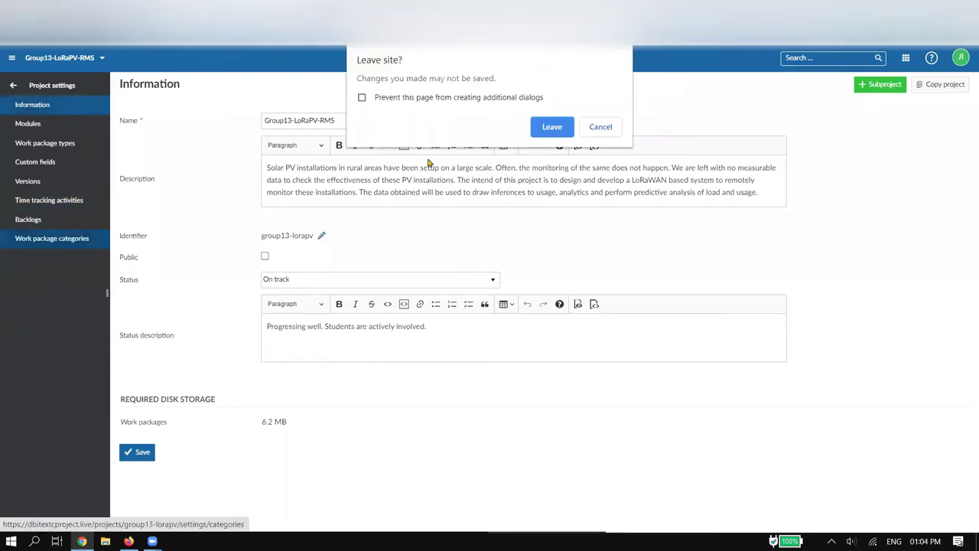
click(551, 124)
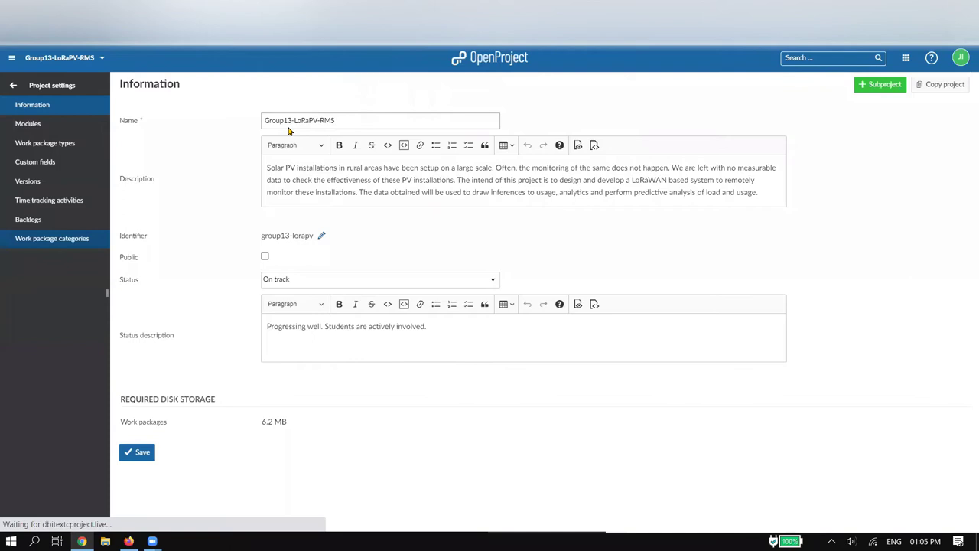
Open the project's module settings and try switching the Activity module off and on without saving
click(59, 130)
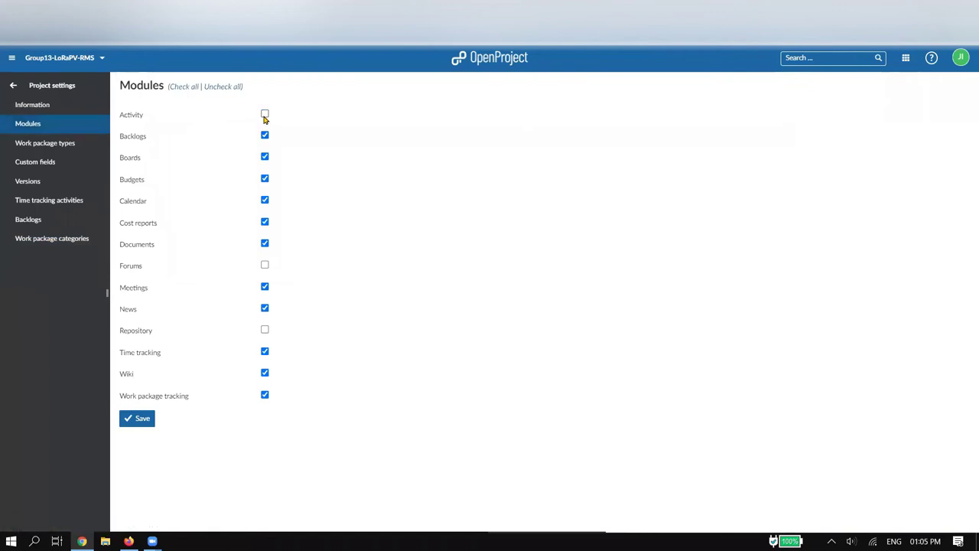
click(265, 115)
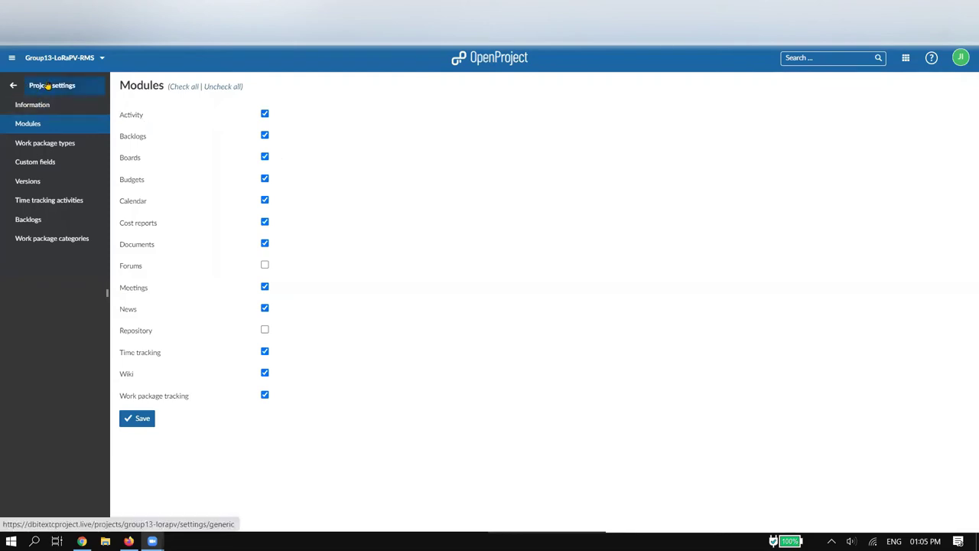
click(265, 115)
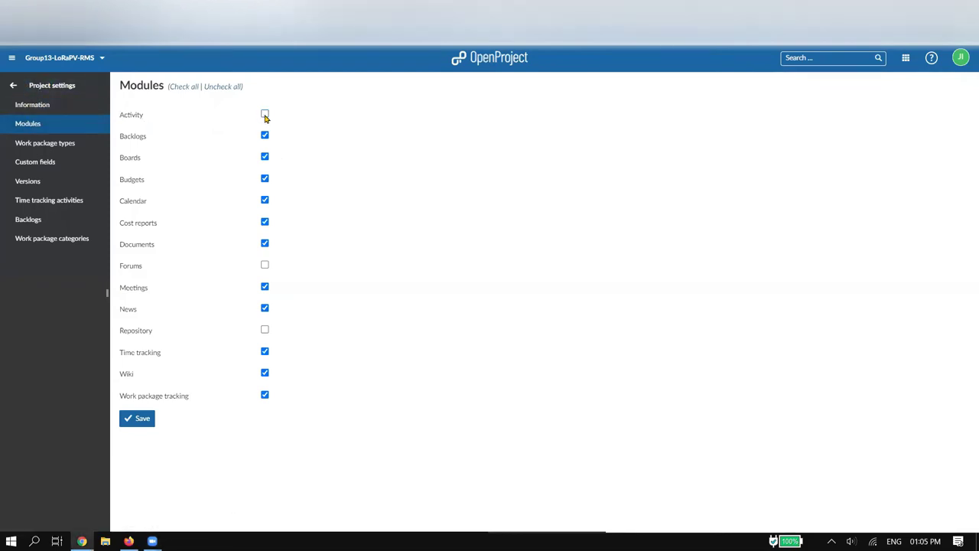
Leave the module settings, view the project's Activity page and return to the Overview page
click(13, 85)
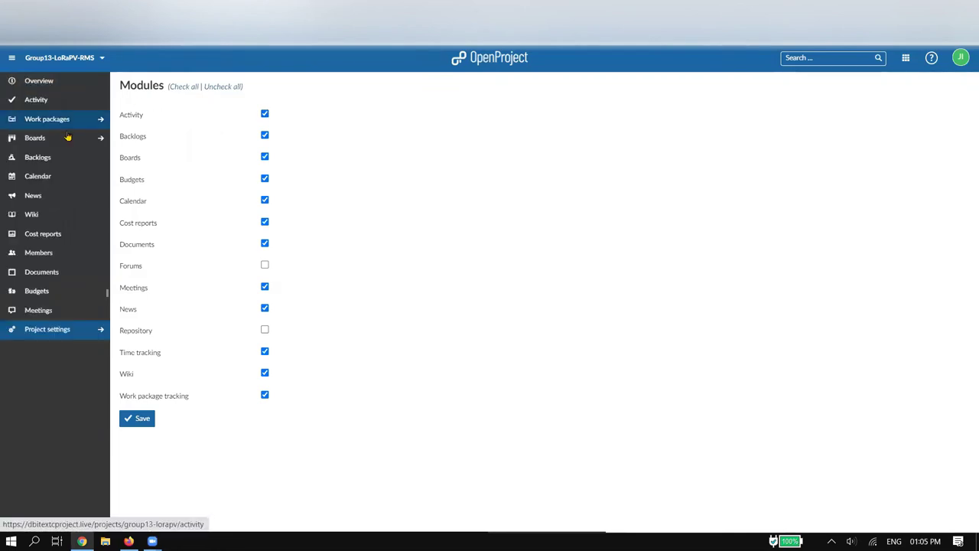
click(48, 99)
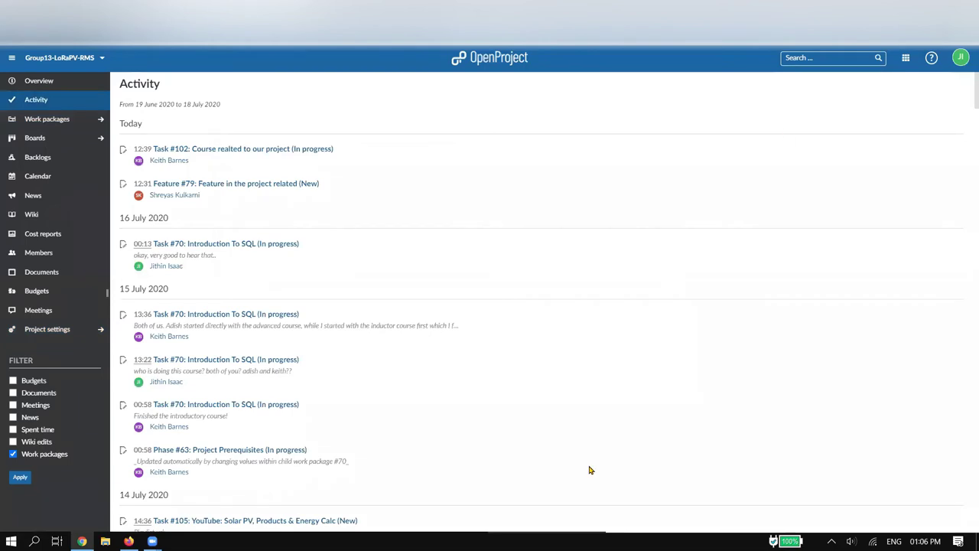
click(66, 82)
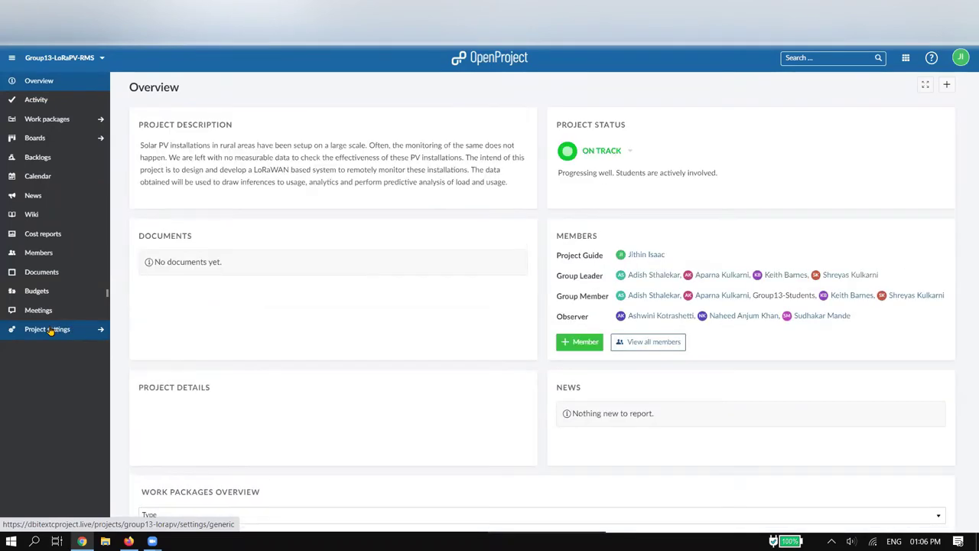
Review the modules enabled in the project settings and go back to the project overview
click(50, 330)
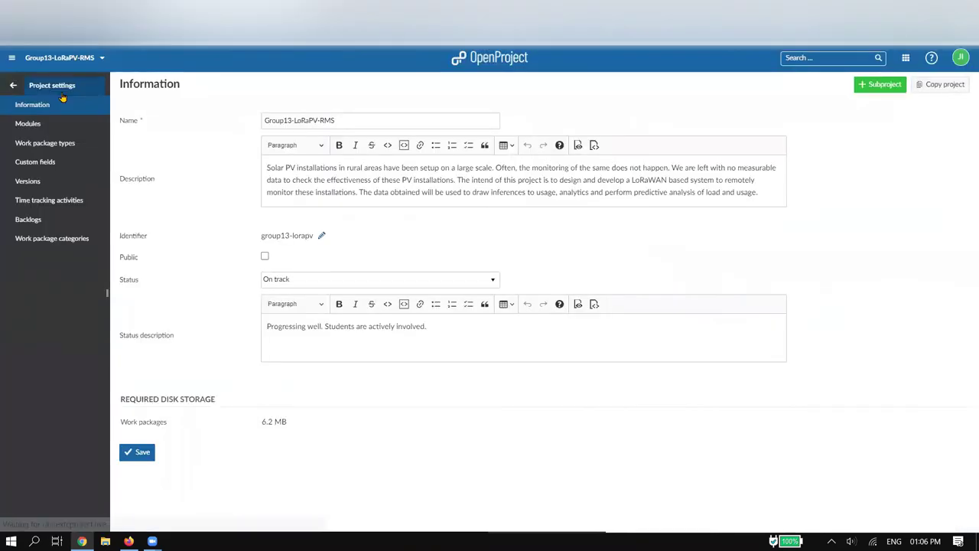
click(58, 126)
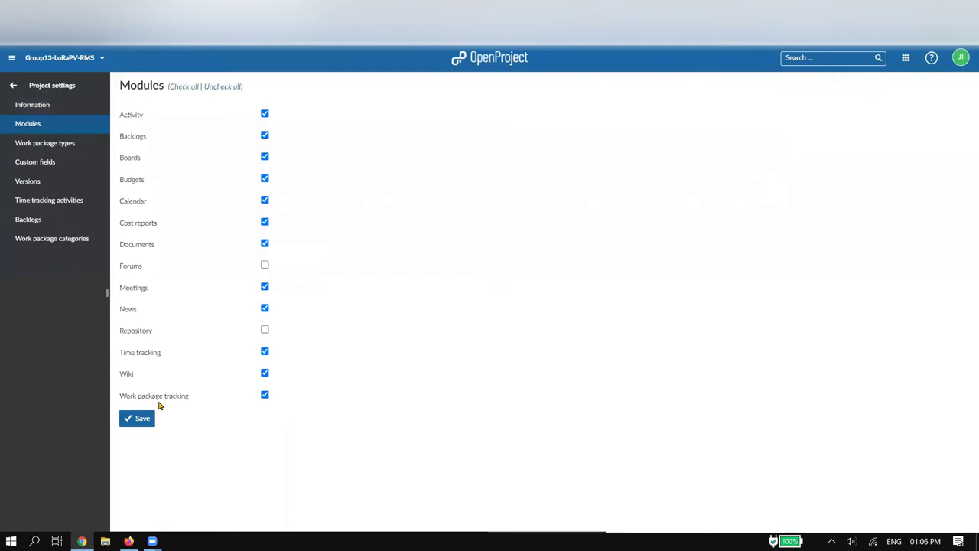
click(15, 86)
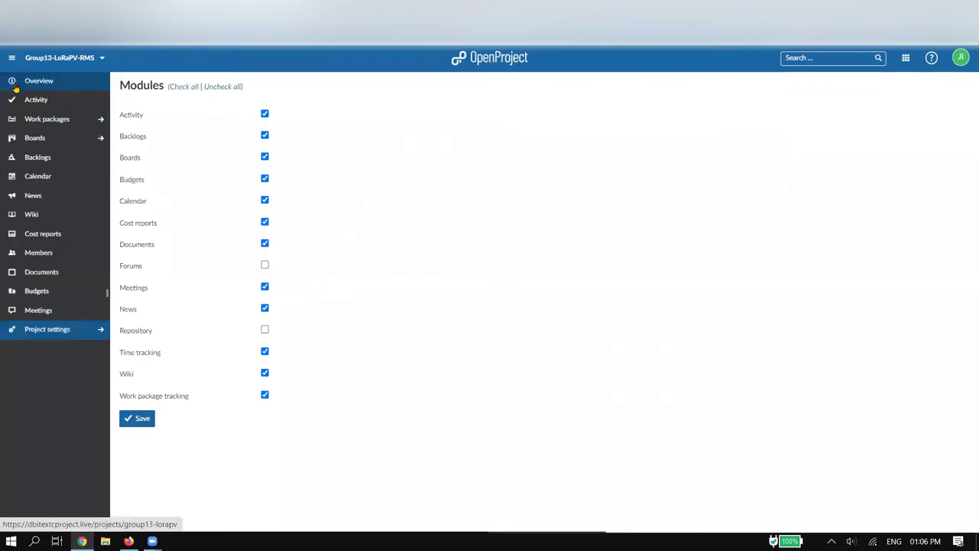
click(76, 90)
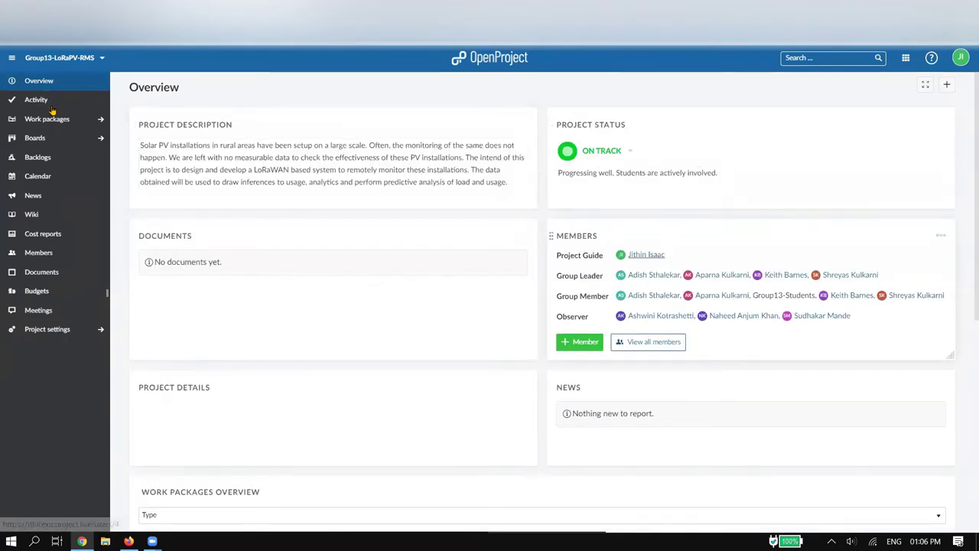
Review the project's activity log of work package updates from the newest entries to the oldest and back
click(54, 101)
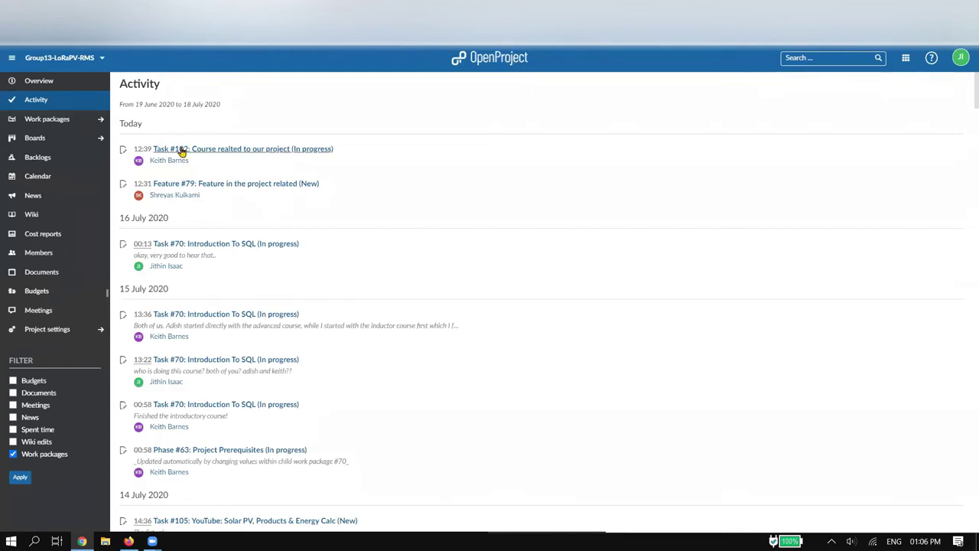
scroll(221, 163, down, 1)
scroll(221, 162, down, 3)
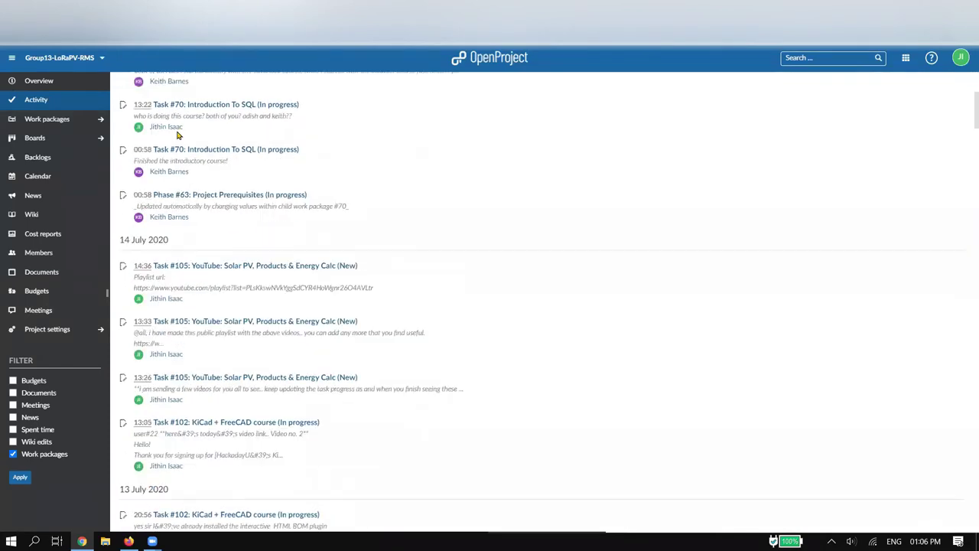
scroll(203, 262, down, 3)
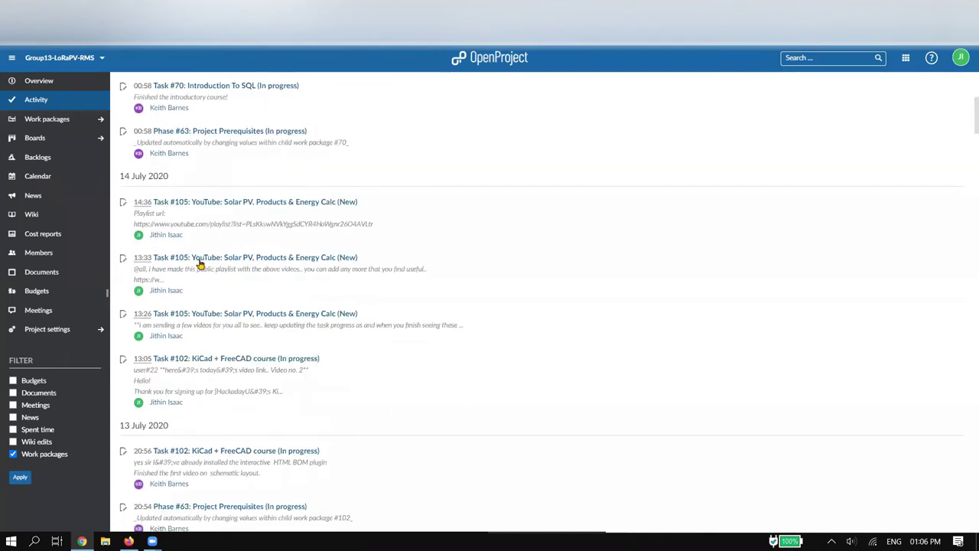
scroll(244, 220, down, 15)
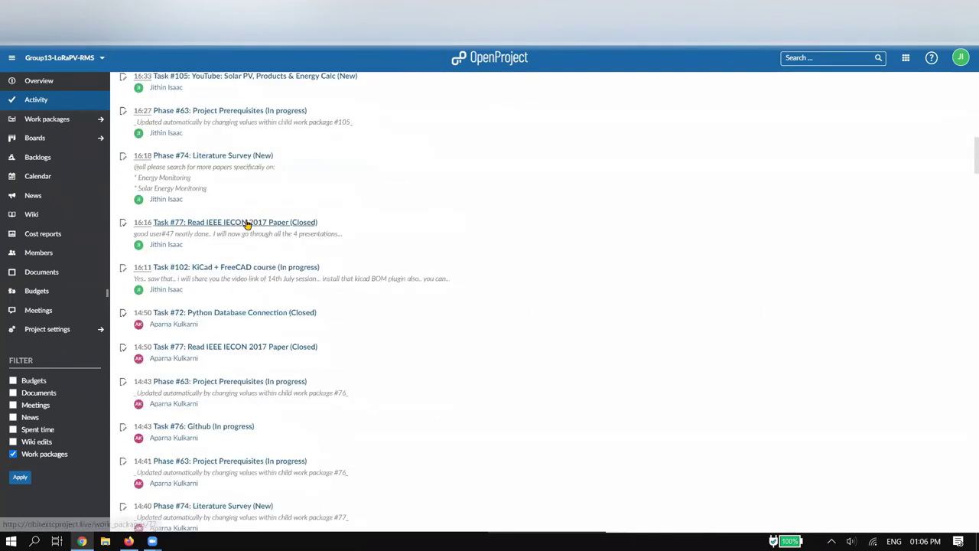
scroll(244, 230, down, 15)
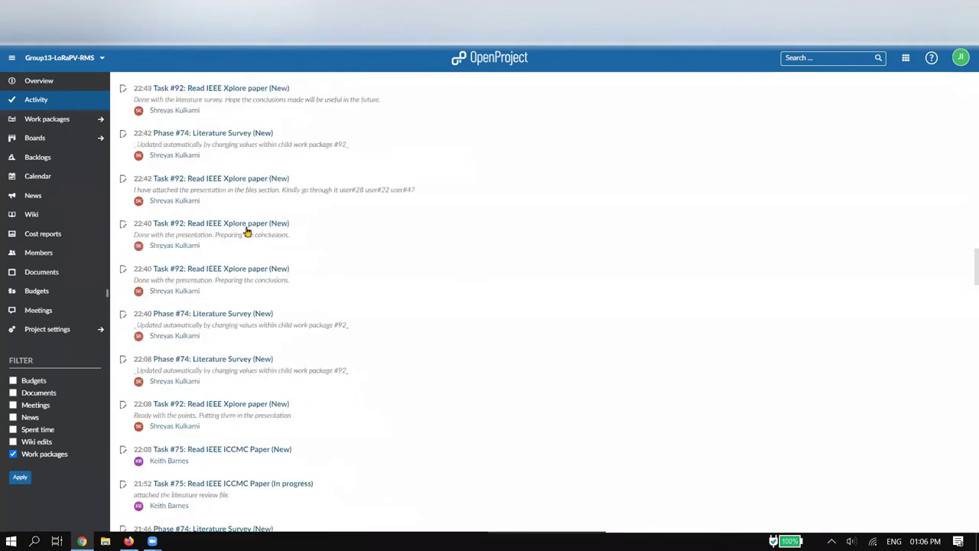
scroll(271, 268, down, 15)
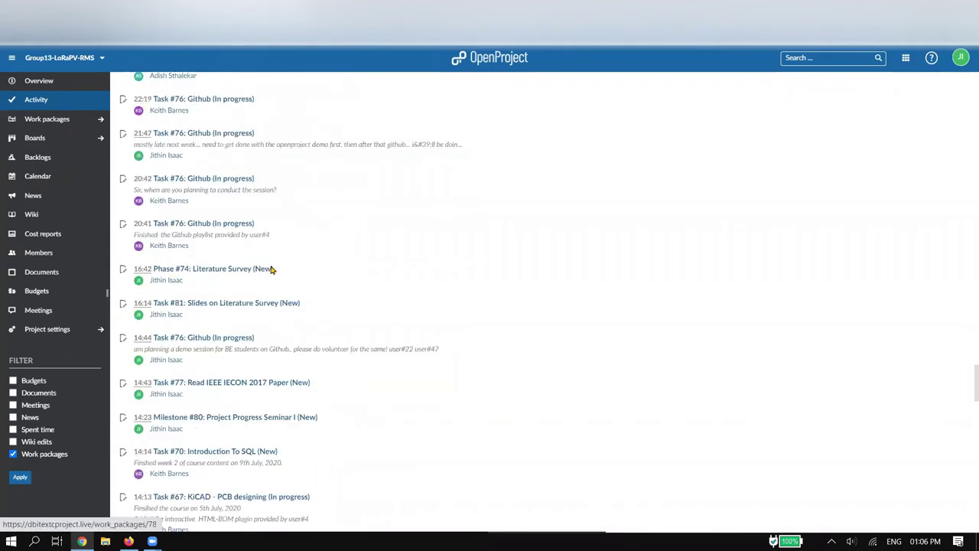
scroll(271, 268, down, 8)
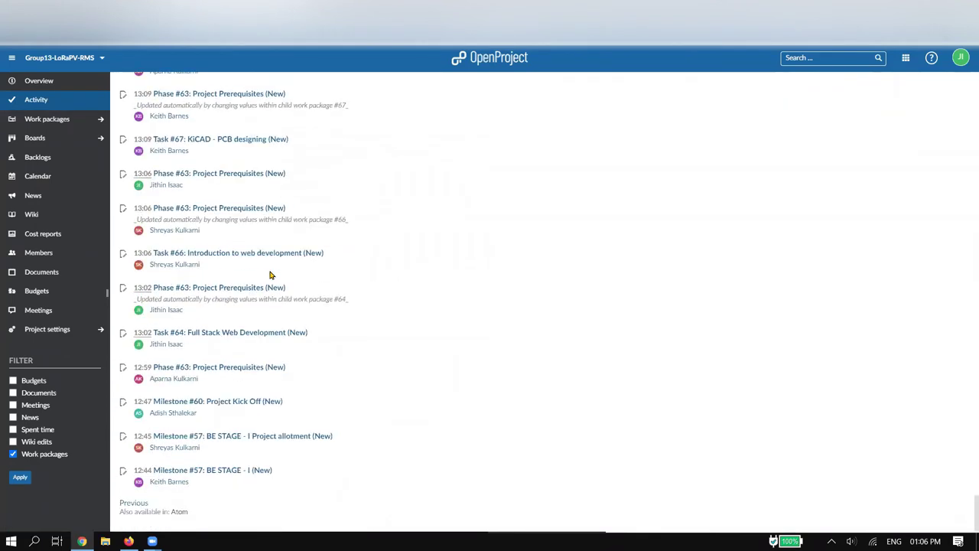
scroll(248, 509, up, 12)
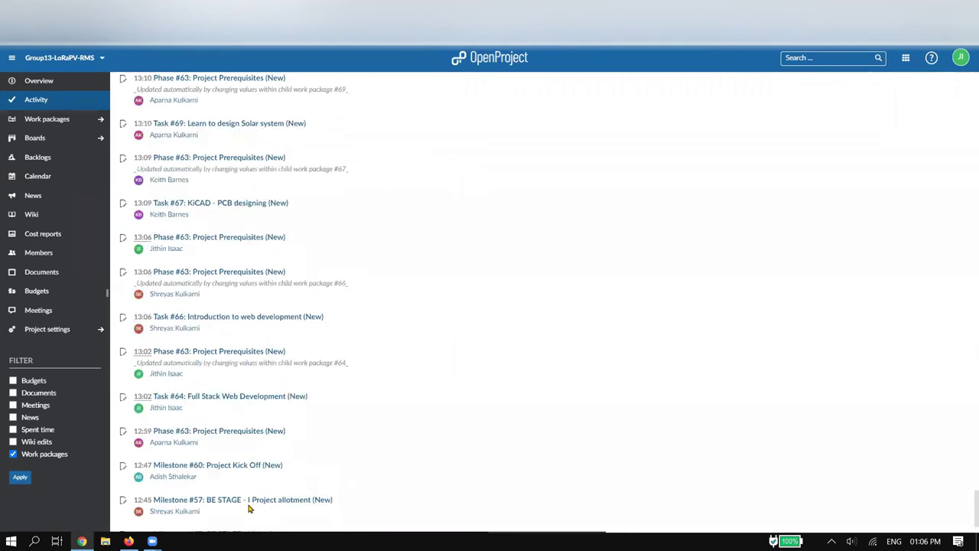
scroll(255, 494, up, 20)
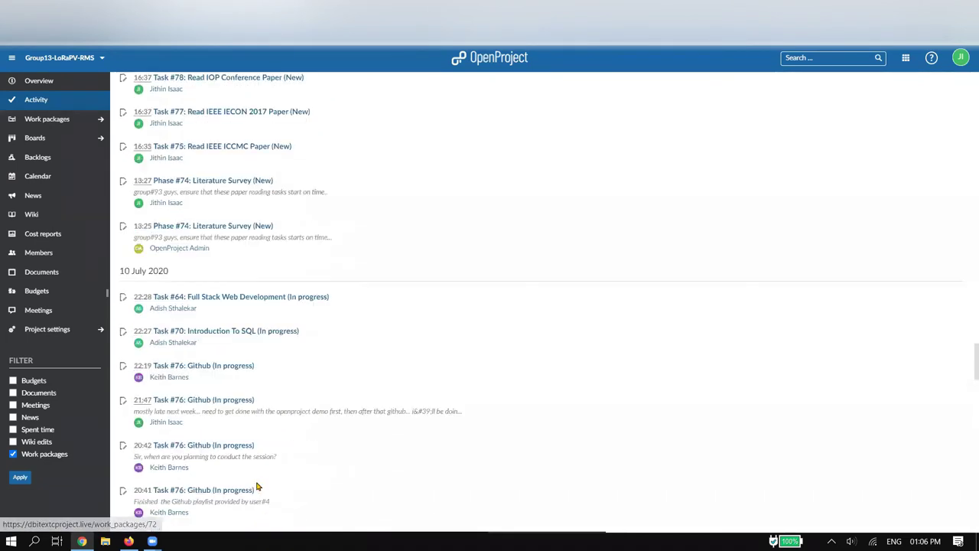
scroll(260, 462, up, 20)
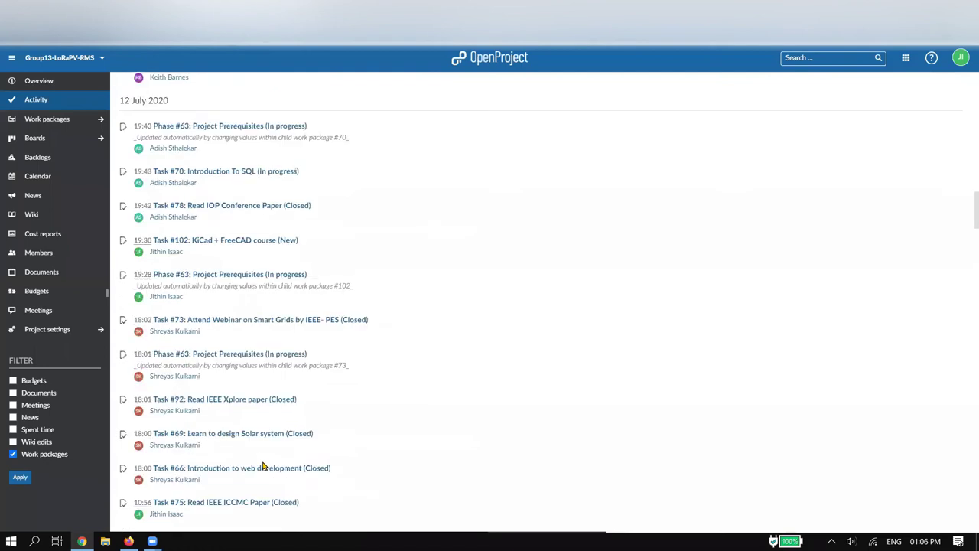
scroll(260, 459, up, 2)
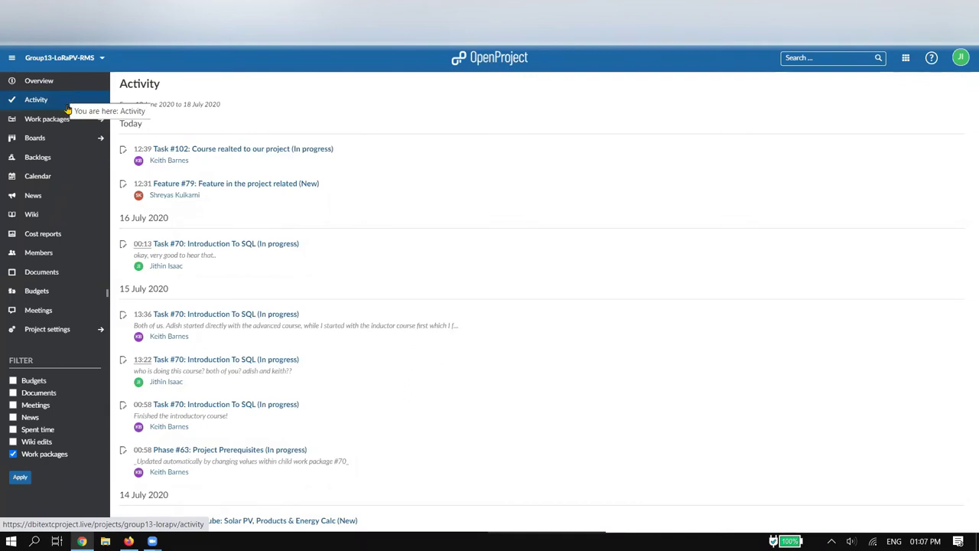
Open the project's Meetings page and enlarge the page view to 100%
click(48, 312)
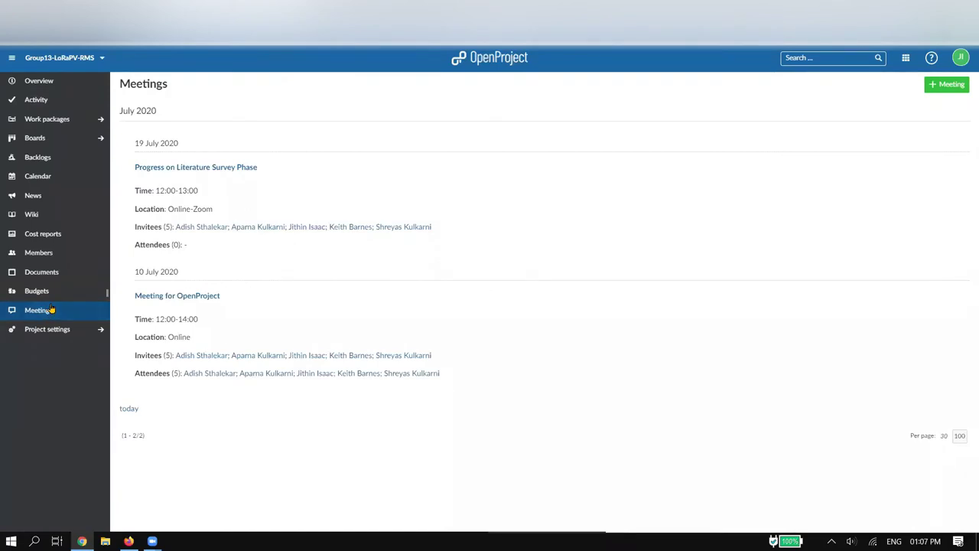
key(ctrl+plus)
key(ctrl+plus)
key(ctrl+plus)
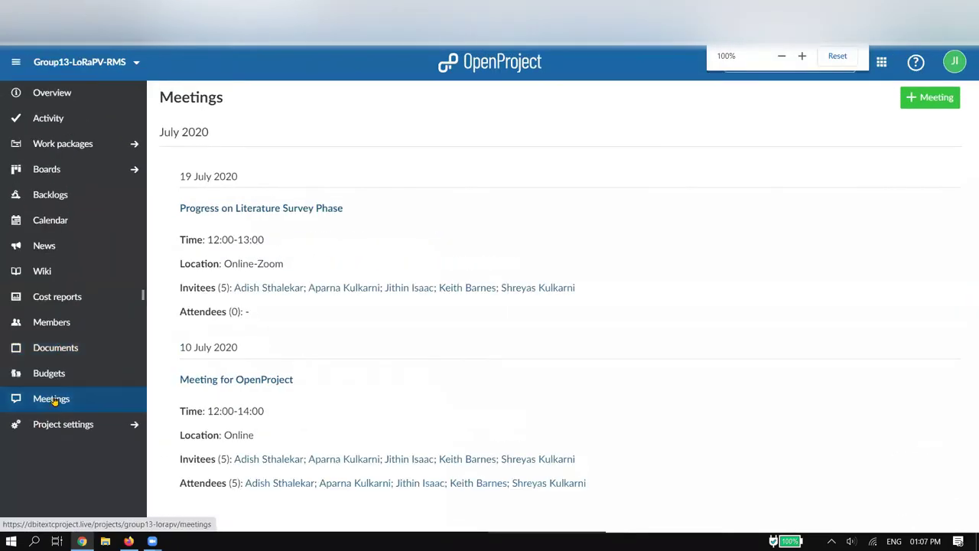
click(82, 406)
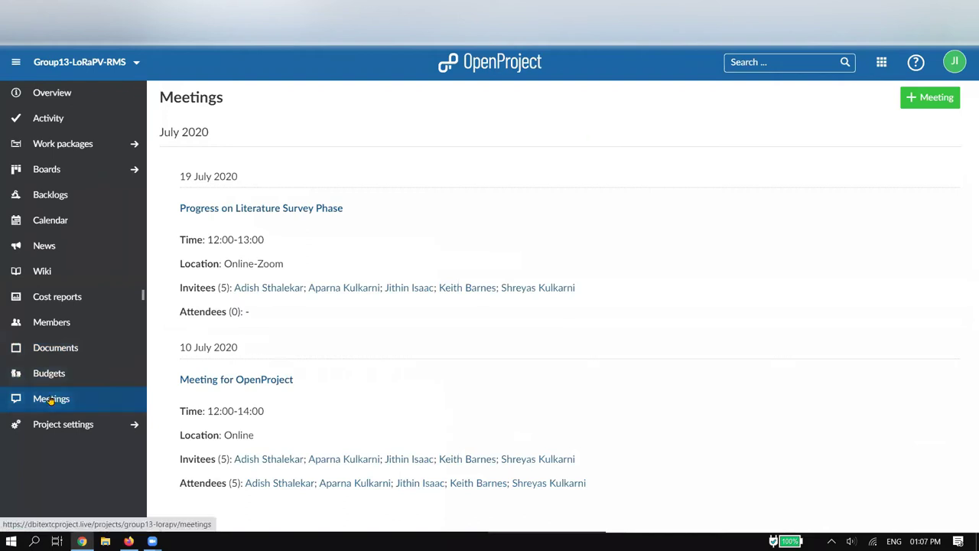
Start a new meeting titled "Meeting on progress of cloud computing" with the location Online-Zoom
click(927, 103)
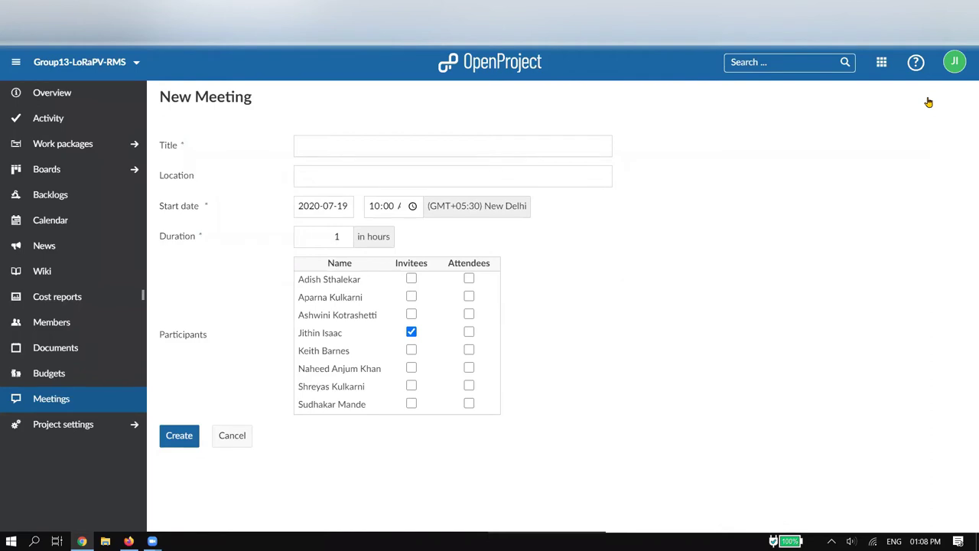
click(485, 149)
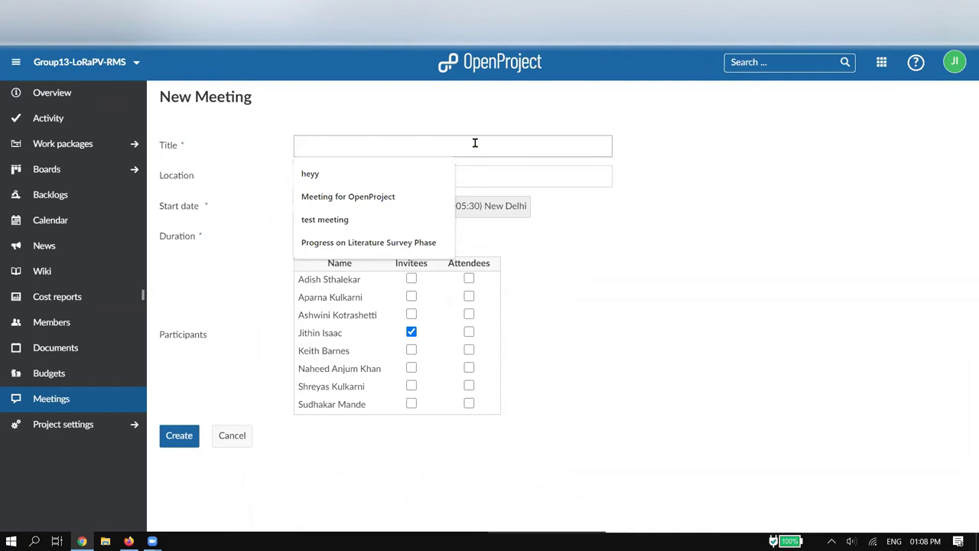
text(Meeting o)
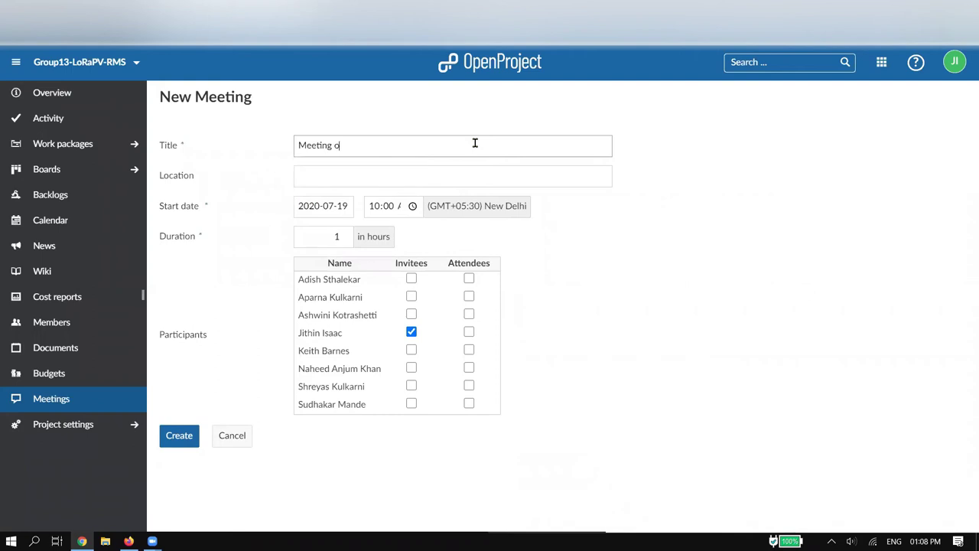
text(n progress of cloud computing)
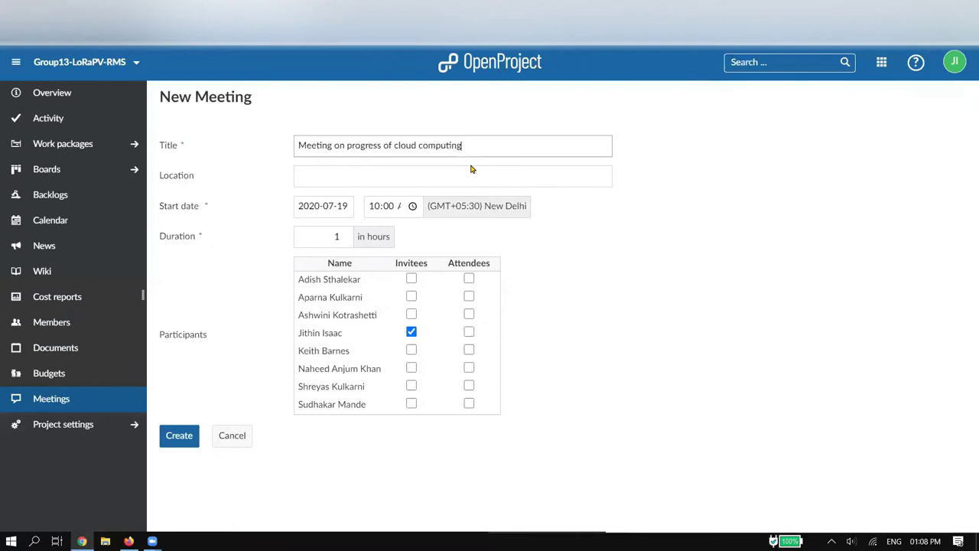
click(470, 172)
text(online)
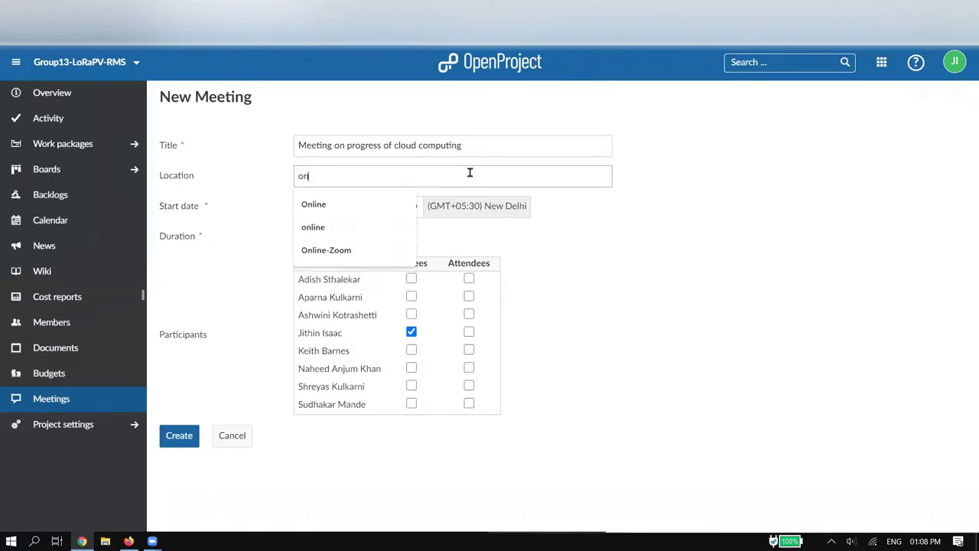
click(359, 249)
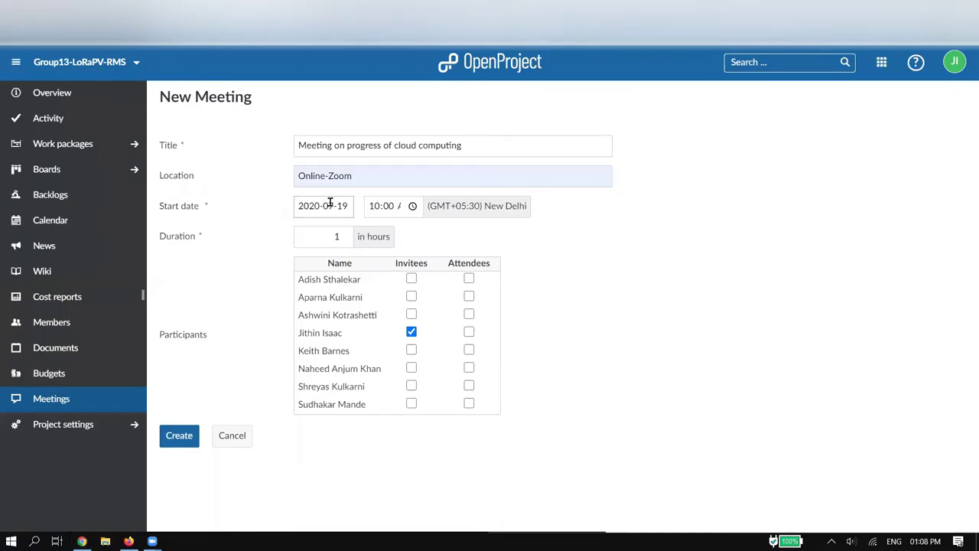
Set the new meeting's start date to 2020-07-26 and its start time to 03:00 PM
click(344, 205)
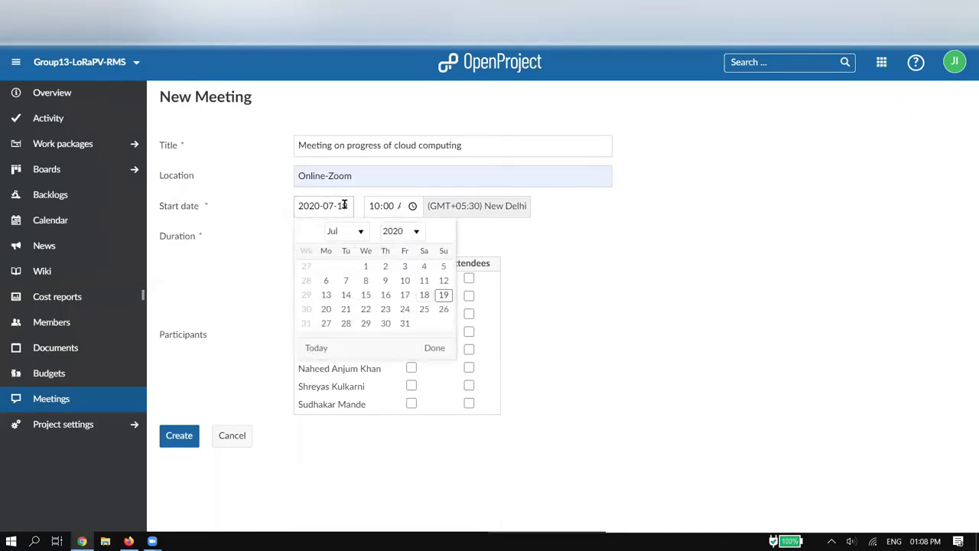
click(443, 309)
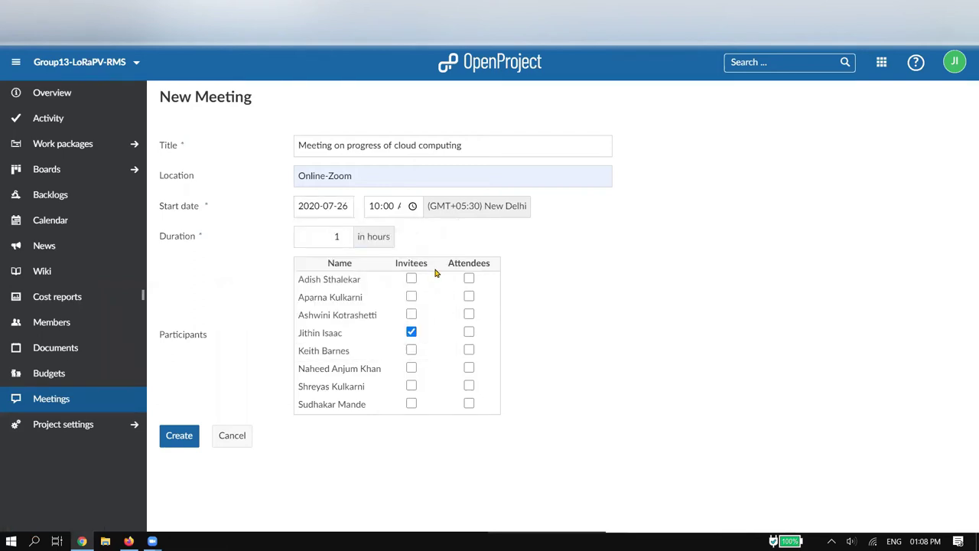
click(413, 206)
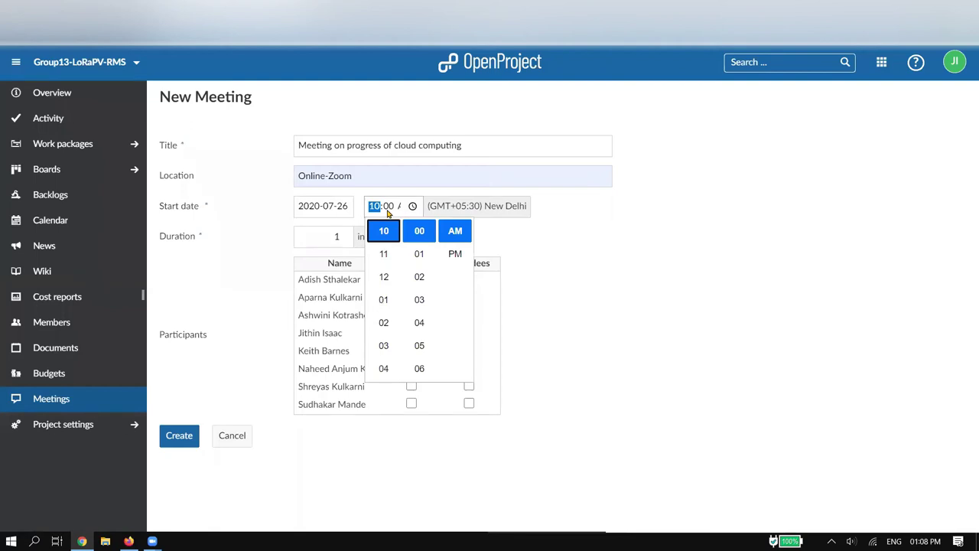
click(385, 325)
click(457, 252)
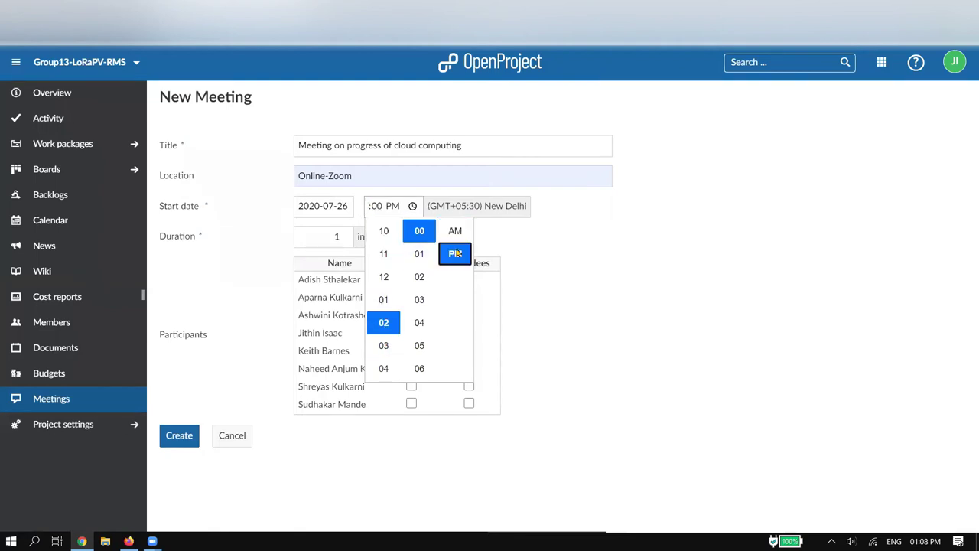
click(383, 344)
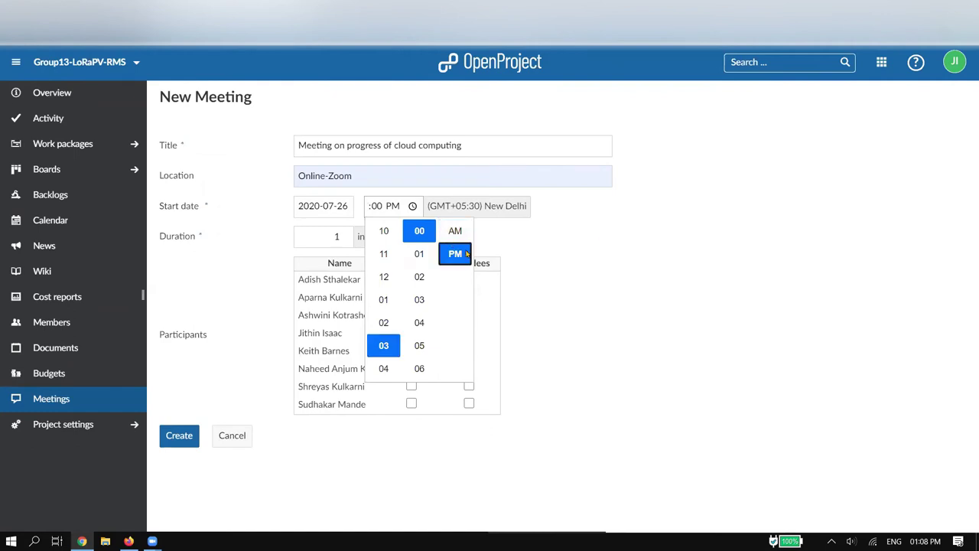
click(596, 234)
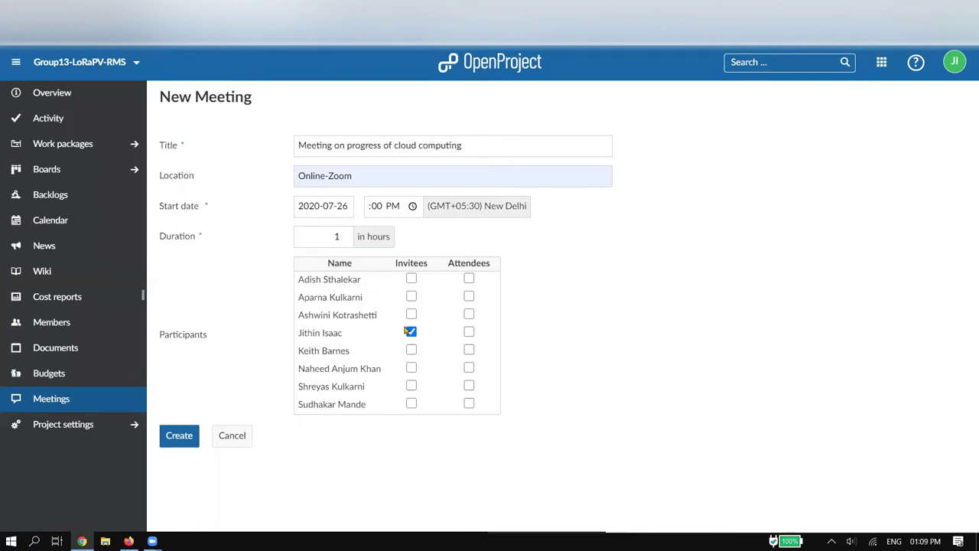
Invite the first, second, fifth and seventh listed participants alongside the preselected one, and create the meeting
click(410, 280)
click(411, 297)
click(411, 386)
click(411, 351)
click(411, 315)
click(411, 369)
click(411, 403)
click(411, 314)
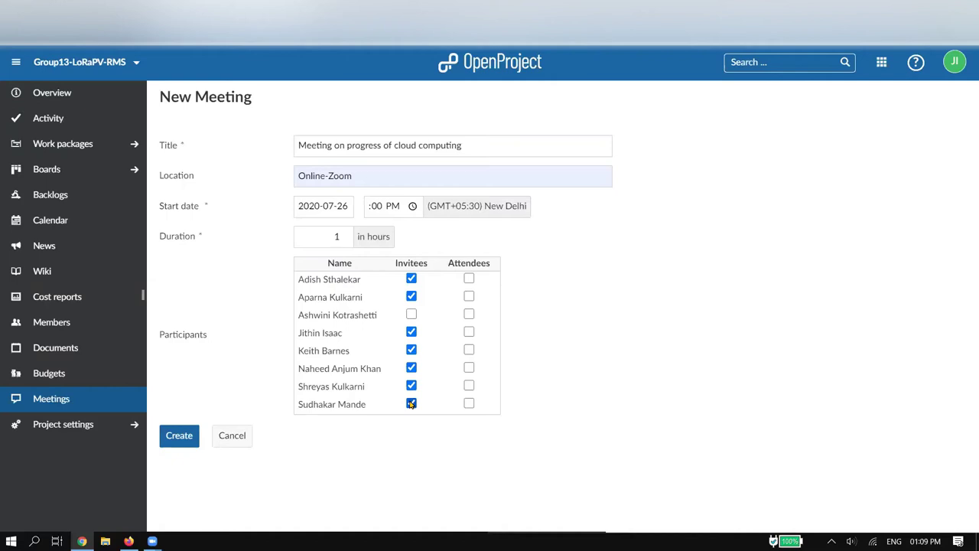
click(411, 403)
click(411, 368)
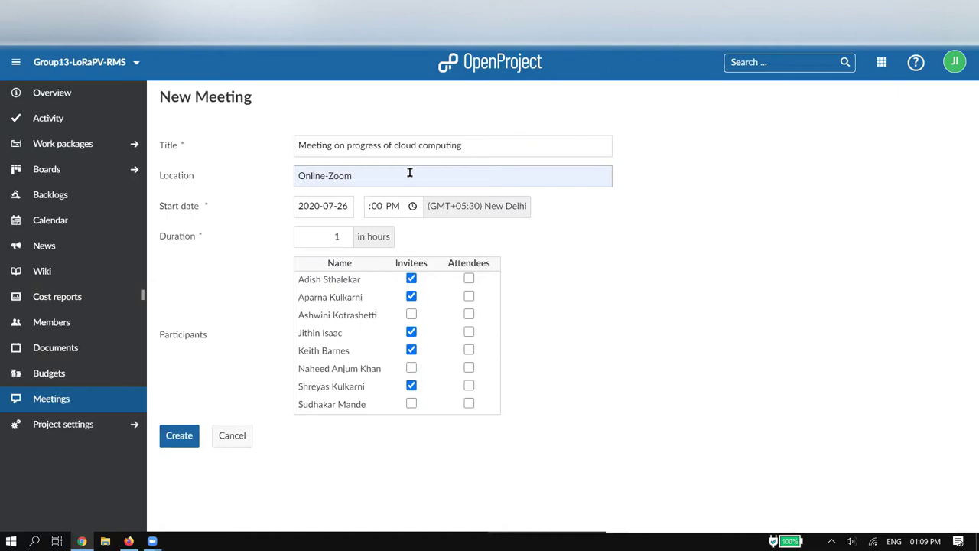
click(181, 443)
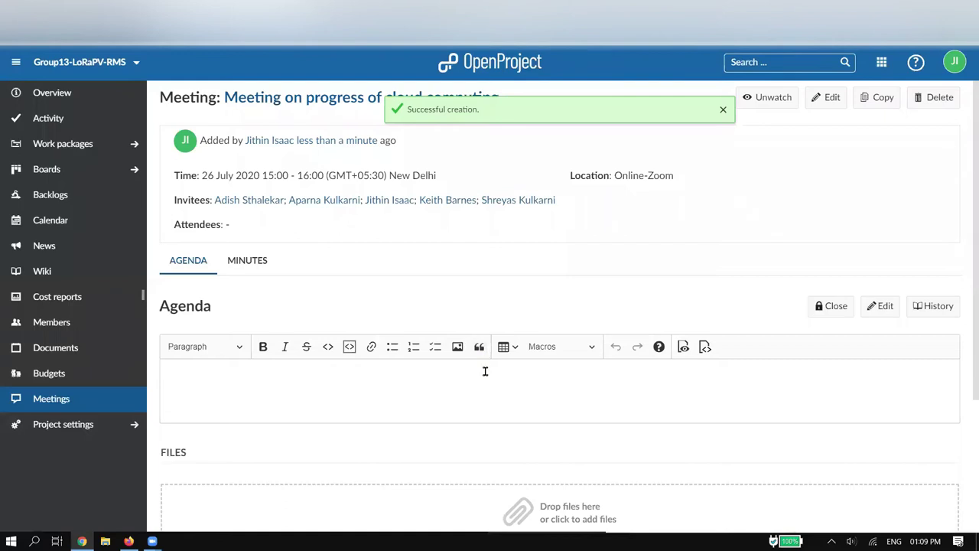
Write a bulleted meeting agenda: "Overview of last week task", "Progress of cloud computing progress" and "Any other topic"
scroll(485, 370, down, 1)
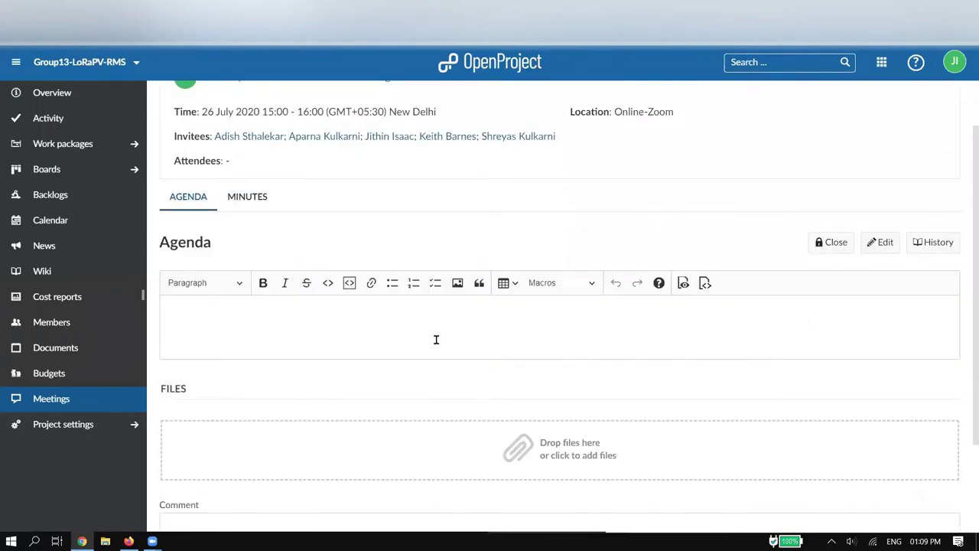
scroll(437, 339, up, 1)
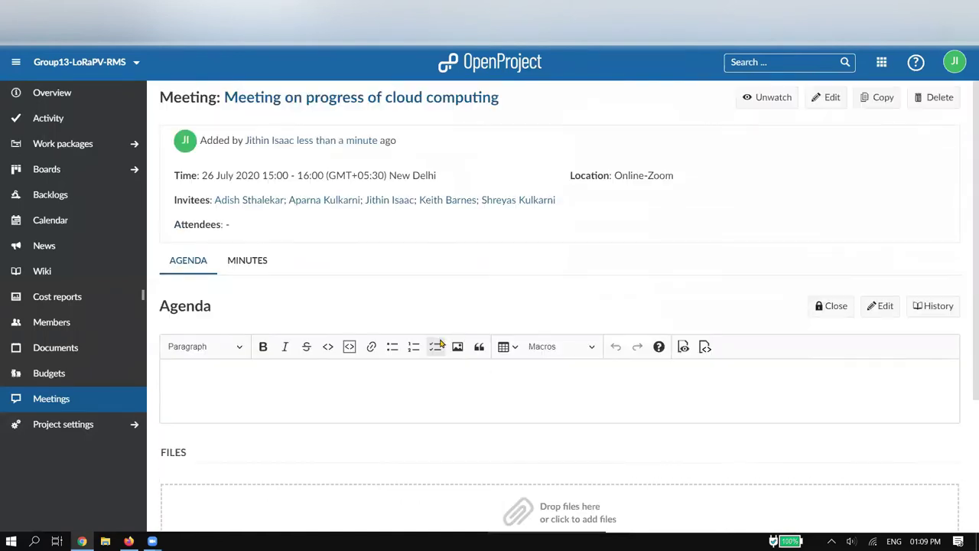
click(320, 387)
click(392, 346)
text(Overview of last ee)
key(BackSpace)
key(BackSpace)
text(week task)
key(Return)
text(Progress of cloud computing progress)
key(Return)
text(Any other topic)
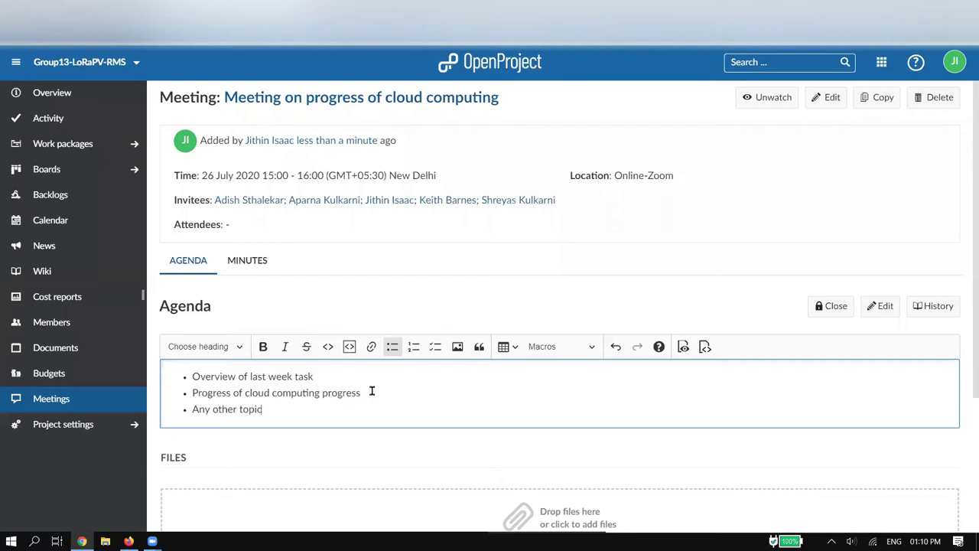
Add a fourth agenda bullet reading "Prepare a presentation on google cloud"
key(Return)
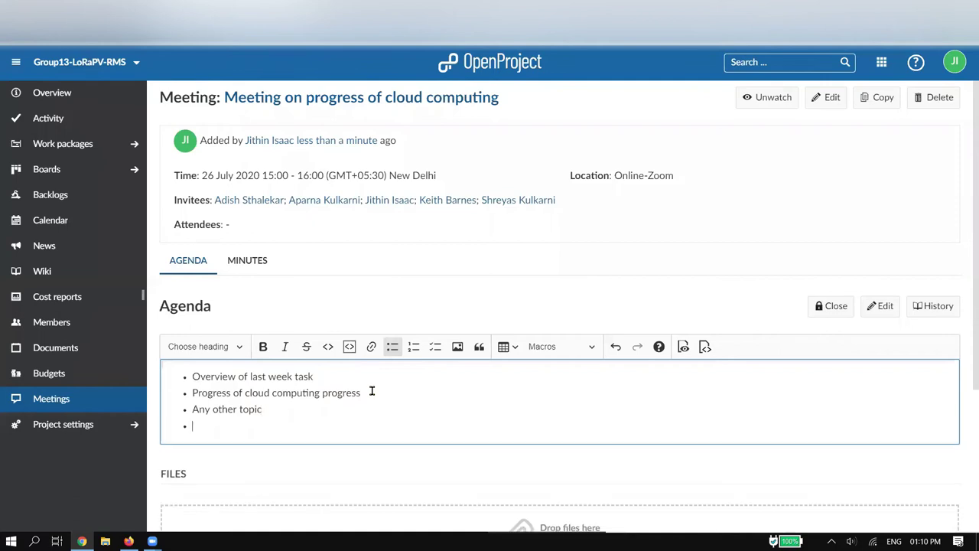
text(Prepar)
text(e a ppt)
key(BackSpace)
key(BackSpace)
key(BackSpace)
text(resentation on )
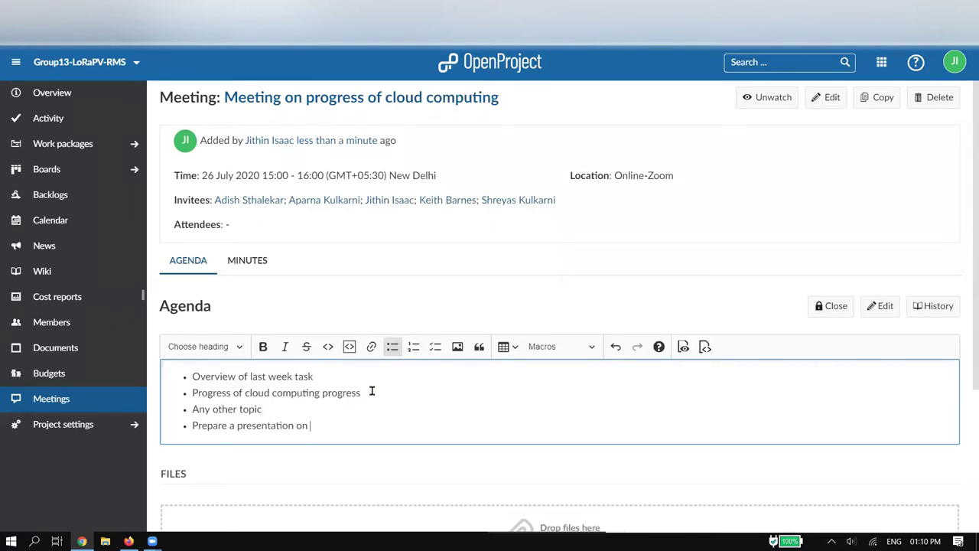
text(google cloud)
Enter the comment "Initial agenda" below the agenda and save it
scroll(357, 365, down, 2)
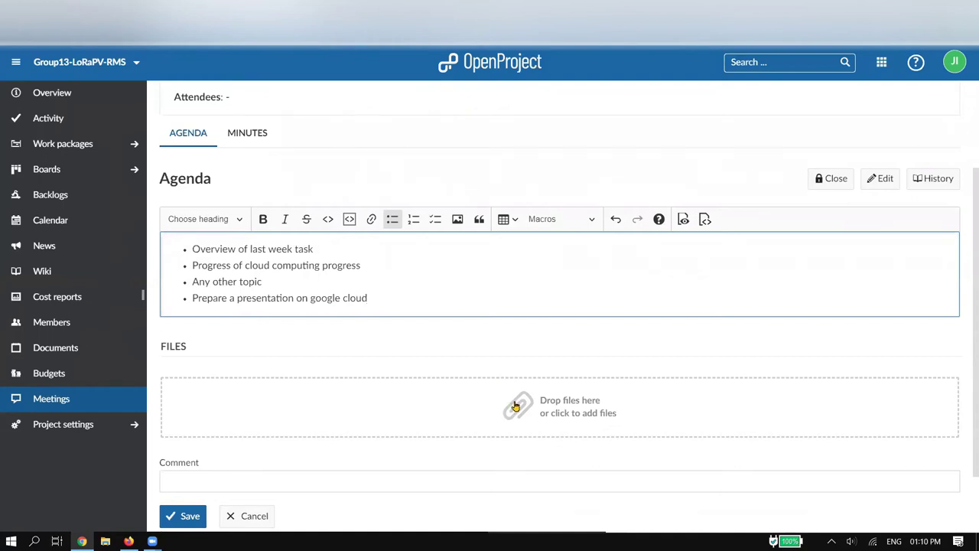
scroll(419, 403, down, 1)
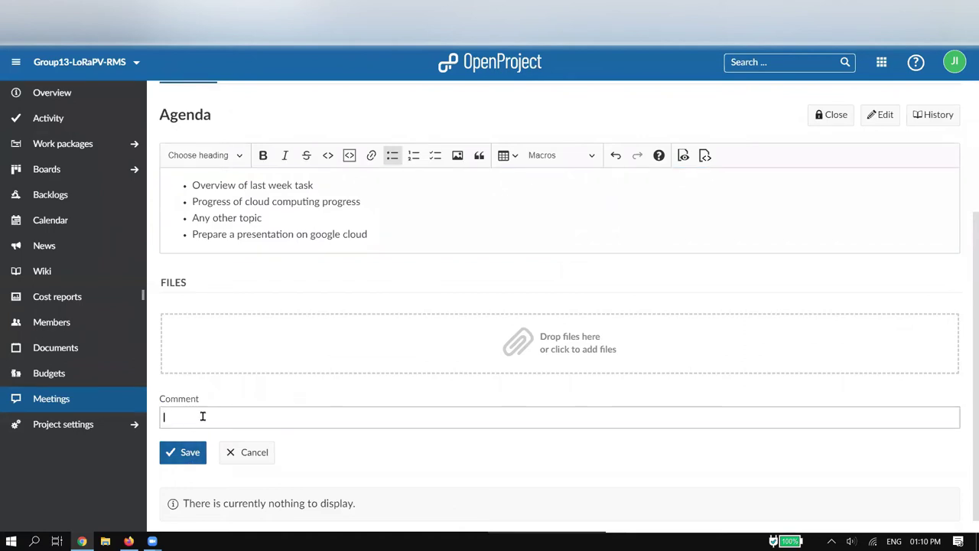
text(Initial agenda)
click(184, 462)
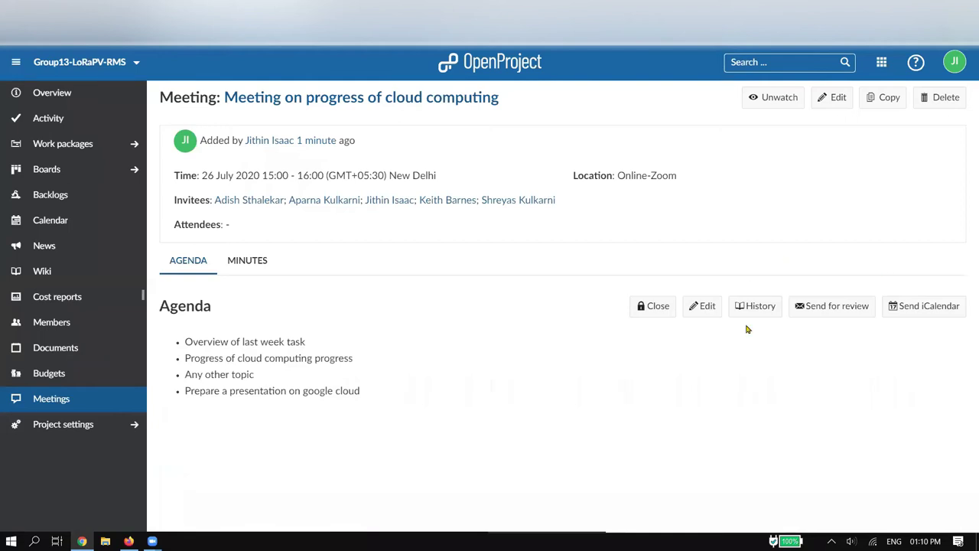
Send the meeting's agenda for review
click(838, 309)
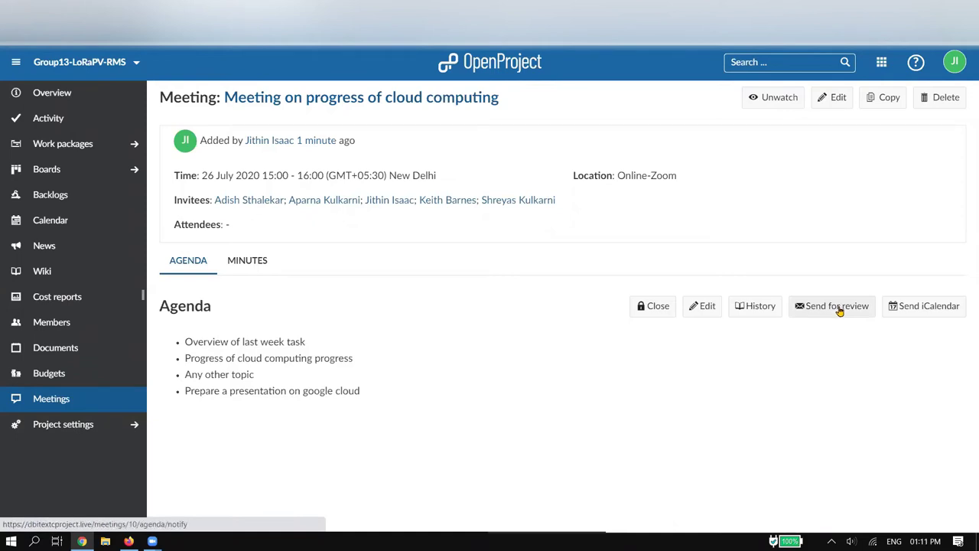
click(839, 308)
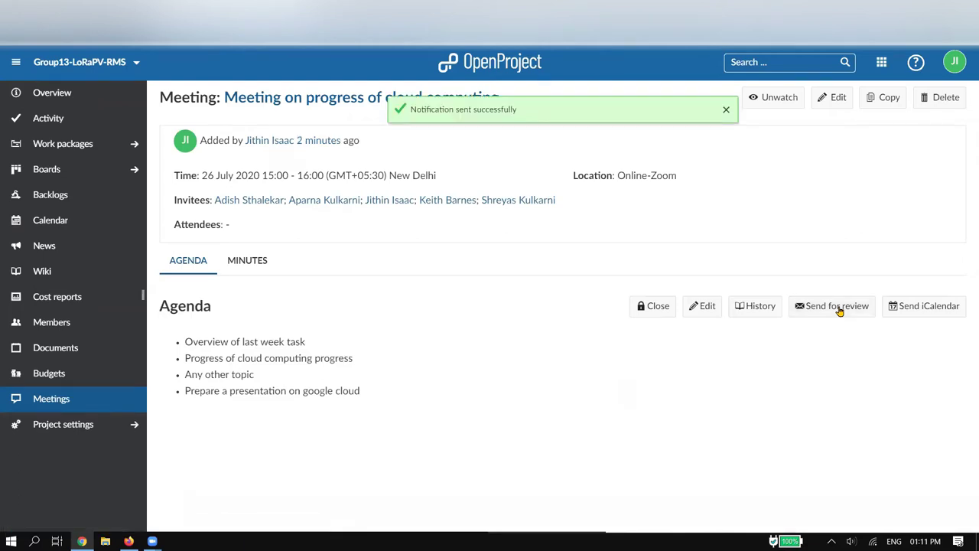
drag(407, 115, 535, 115)
click(517, 143)
Switch to Gmail and open the first message of the "Agenda: Progress on Literature Survey Phase" conversation
key(ctrl+Tab)
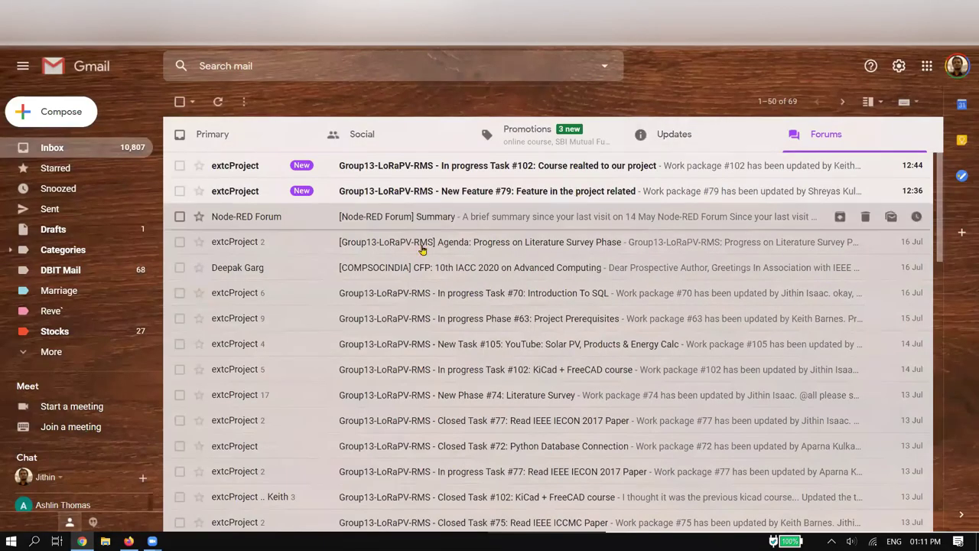
scroll(398, 218, down, 2)
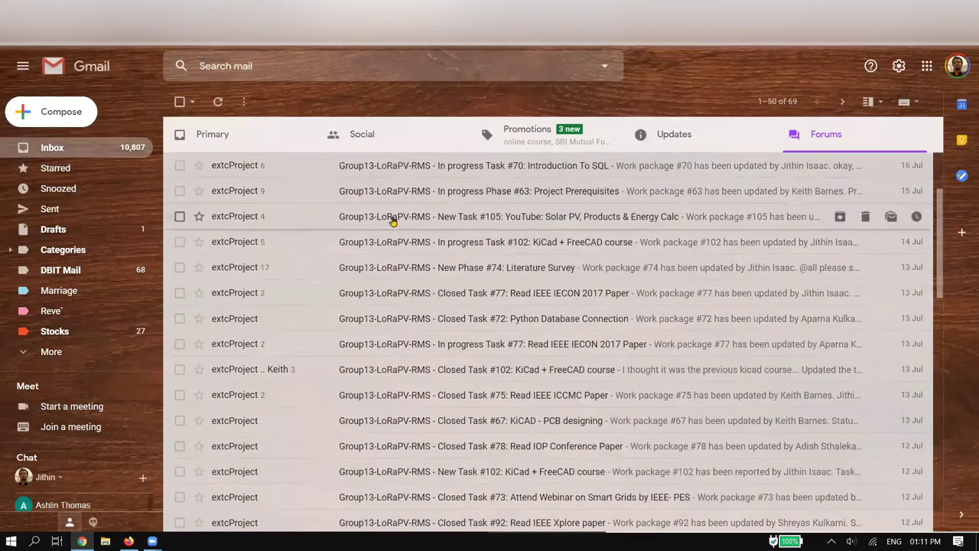
scroll(454, 245, up, 3)
scroll(494, 229, down, 1)
click(491, 176)
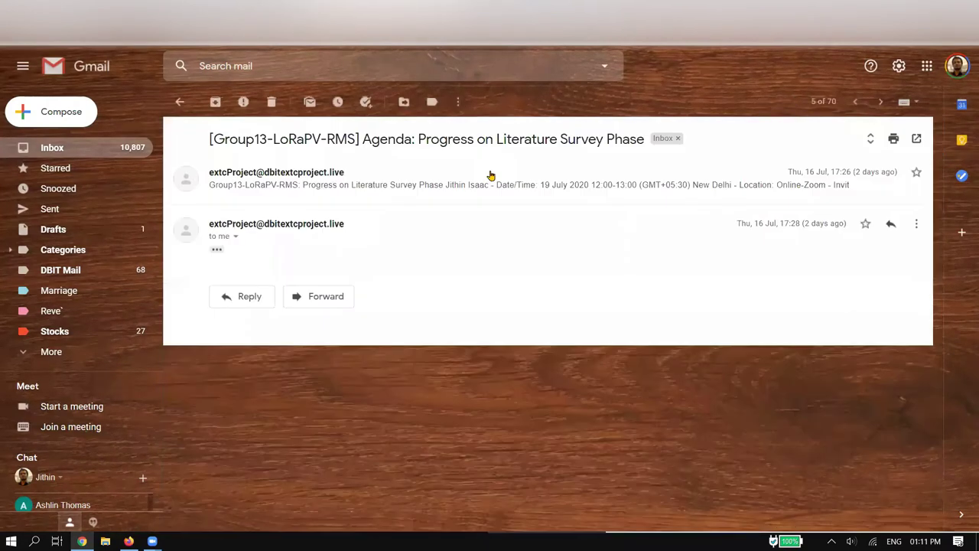
click(503, 176)
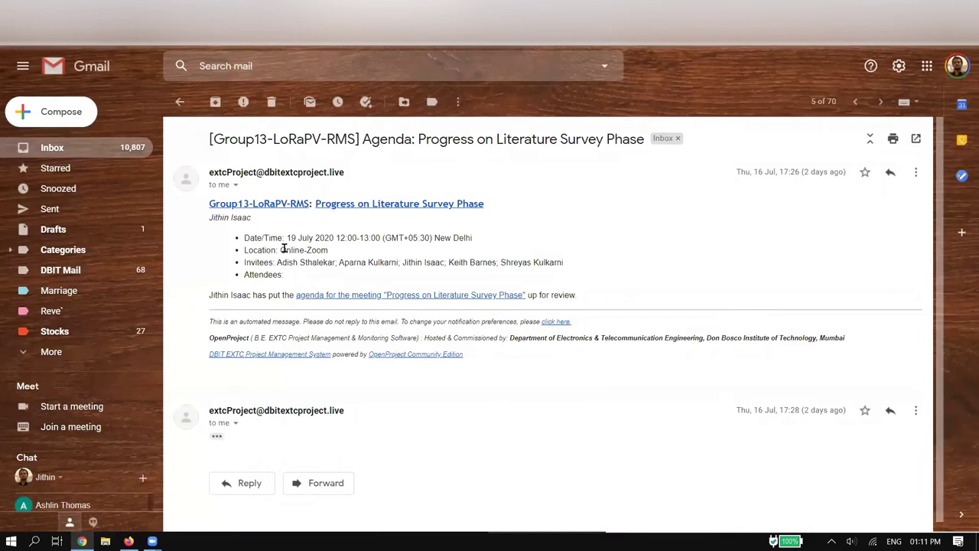
Examine the agenda email's meeting date, time, location, invitees and review link
drag(284, 237, 391, 238)
click(314, 262)
drag(279, 261, 525, 262)
click(520, 262)
key(ctrl+plus)
key(ctrl+plus)
key(ctrl+plus)
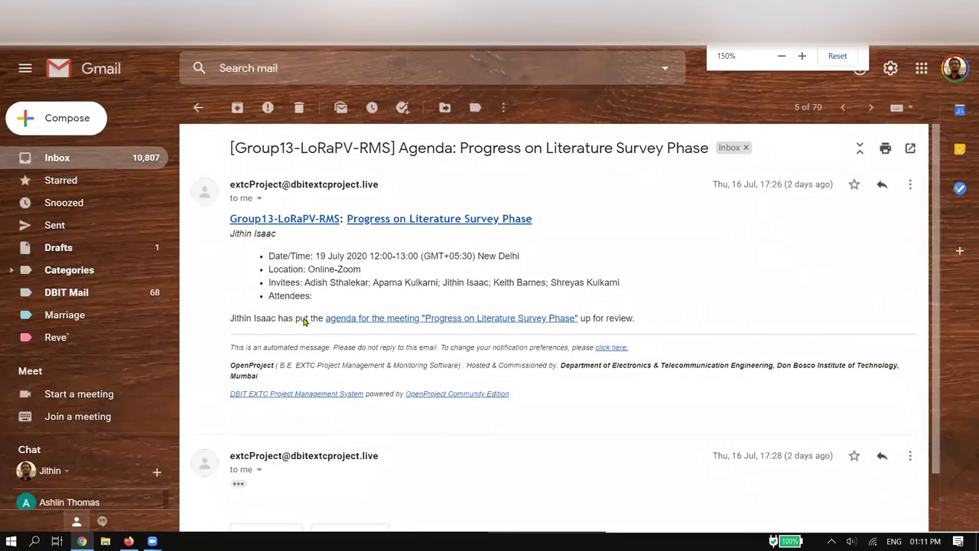
scroll(566, 429, down, 1)
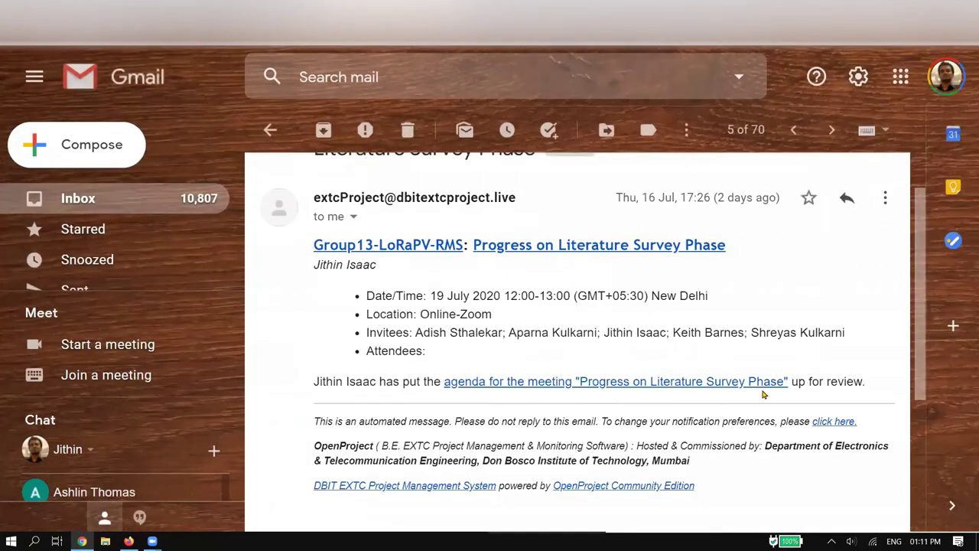
key(ctrl+minus)
key(ctrl+minus)
key(ctrl+minus)
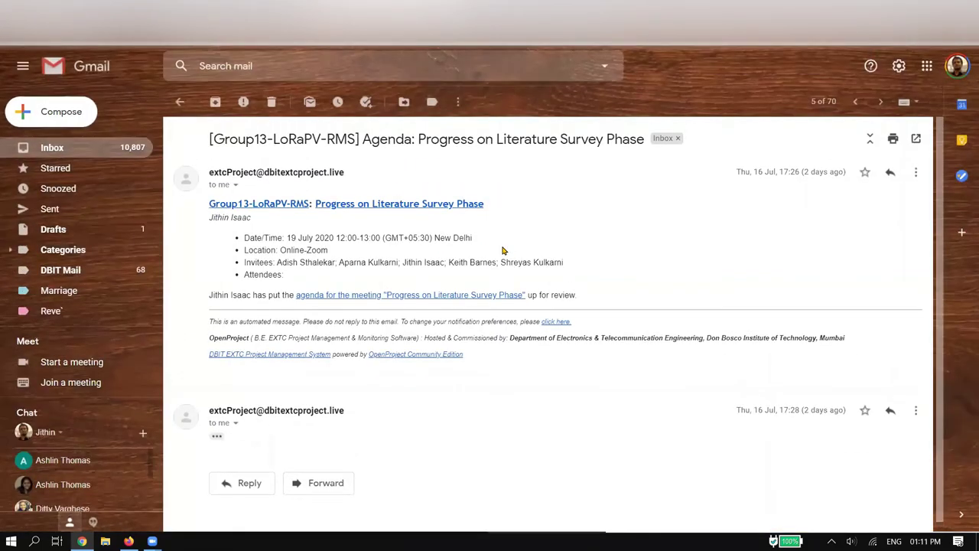
Return to the inbox and open the "[Group13-LoRaPV-RMS] Agenda: Meeting on progress of cloud computing" email
click(174, 107)
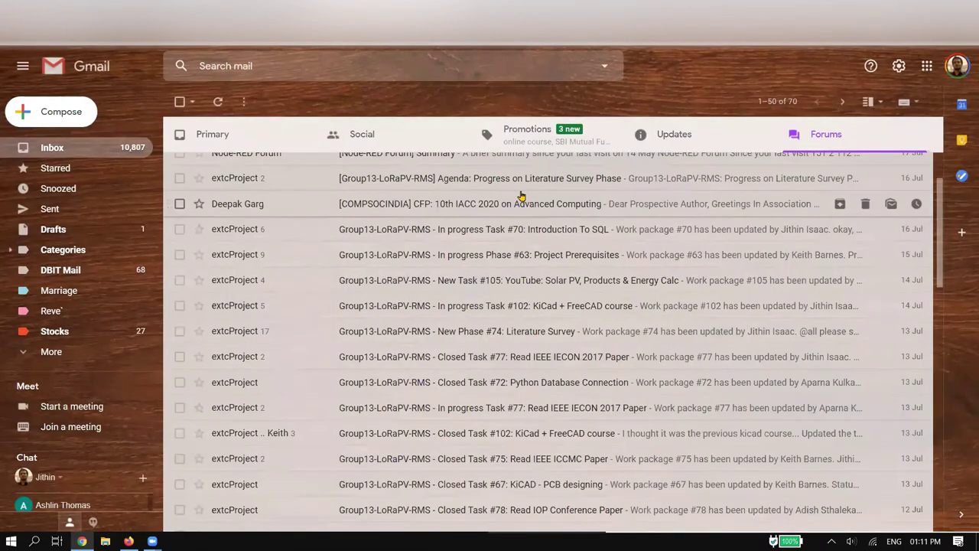
scroll(520, 196, up, 2)
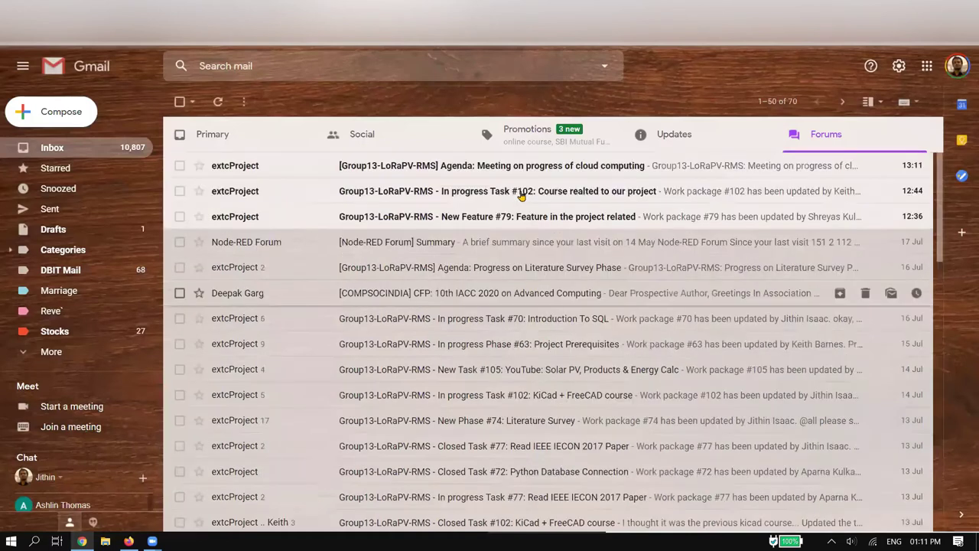
scroll(531, 230, down, 3)
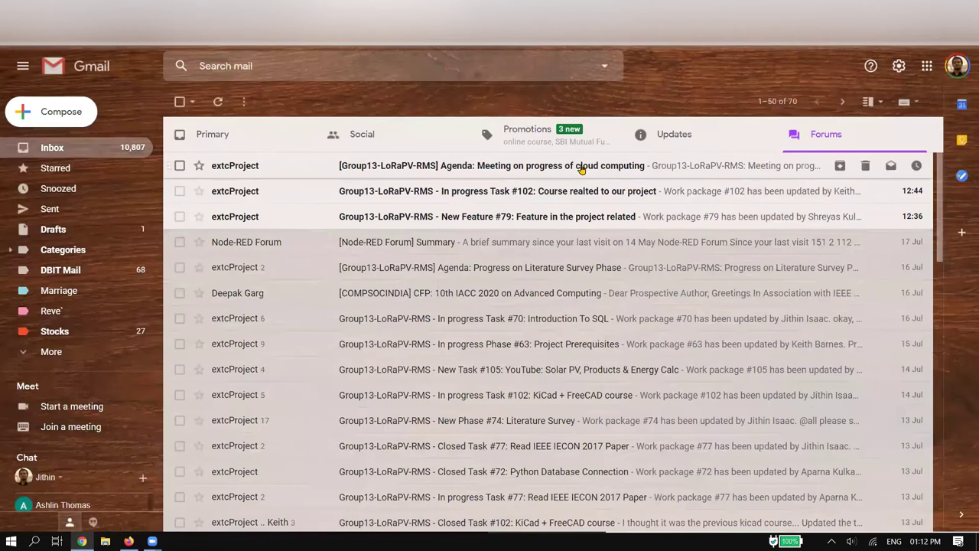
click(580, 166)
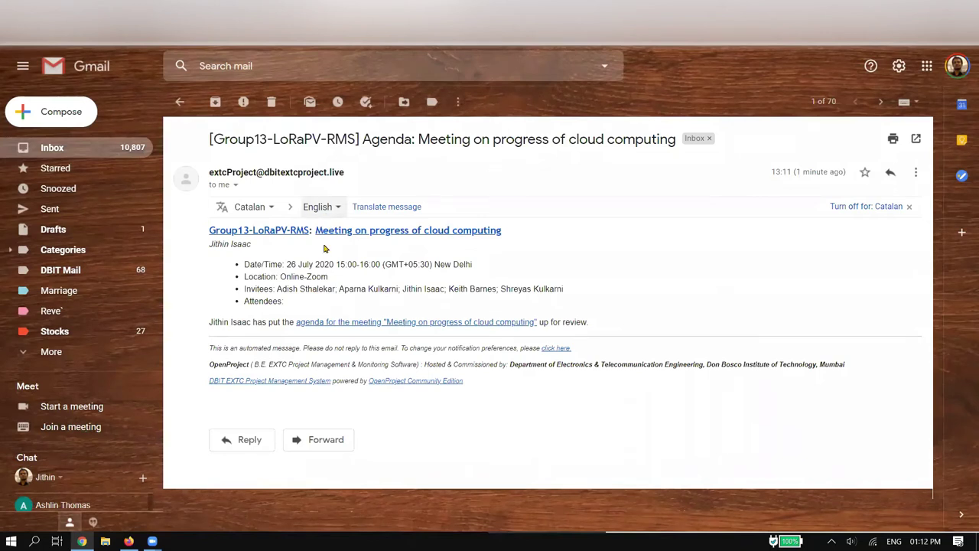
Examine the cloud computing meeting email's date and time, location, invitees and agenda review notice
drag(244, 264, 421, 261)
click(249, 277)
drag(249, 275, 311, 276)
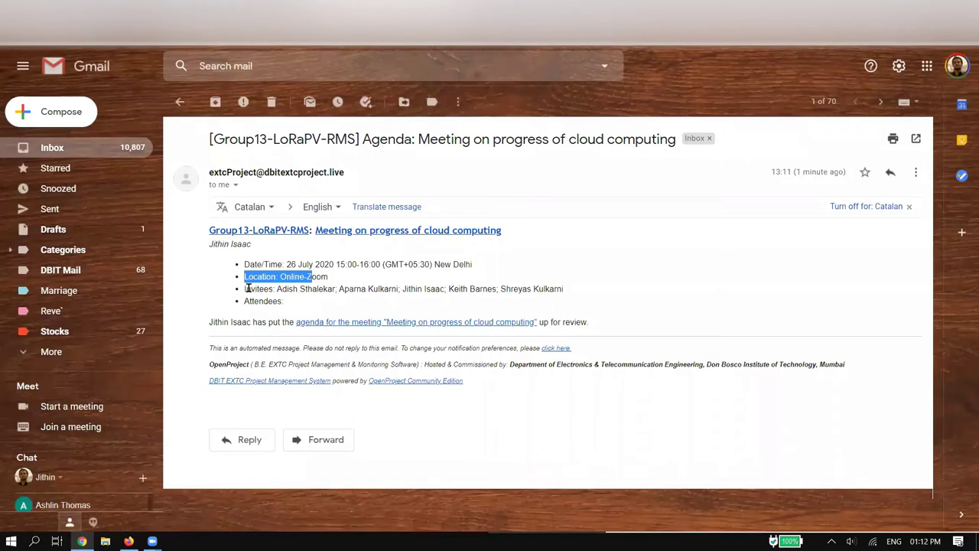
drag(245, 288, 282, 288)
drag(214, 321, 631, 327)
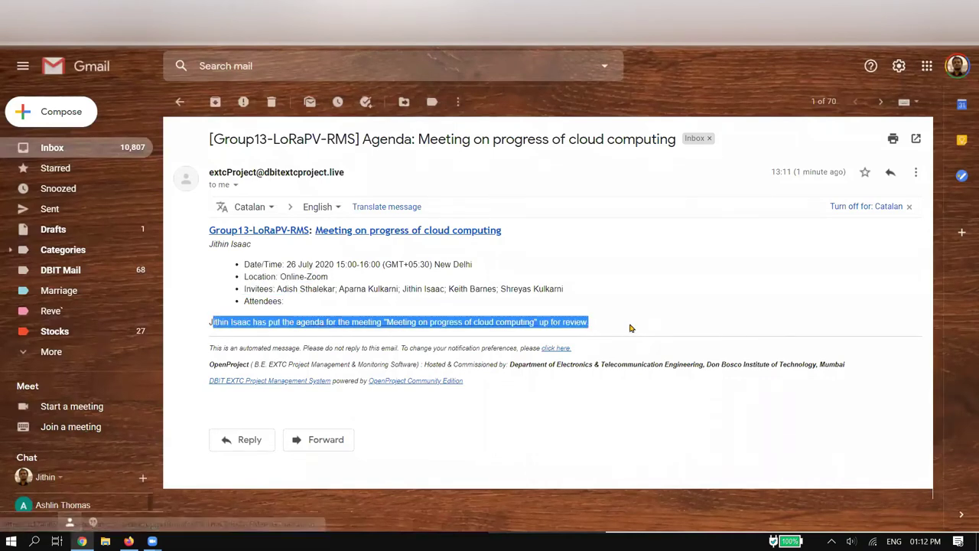
click(631, 328)
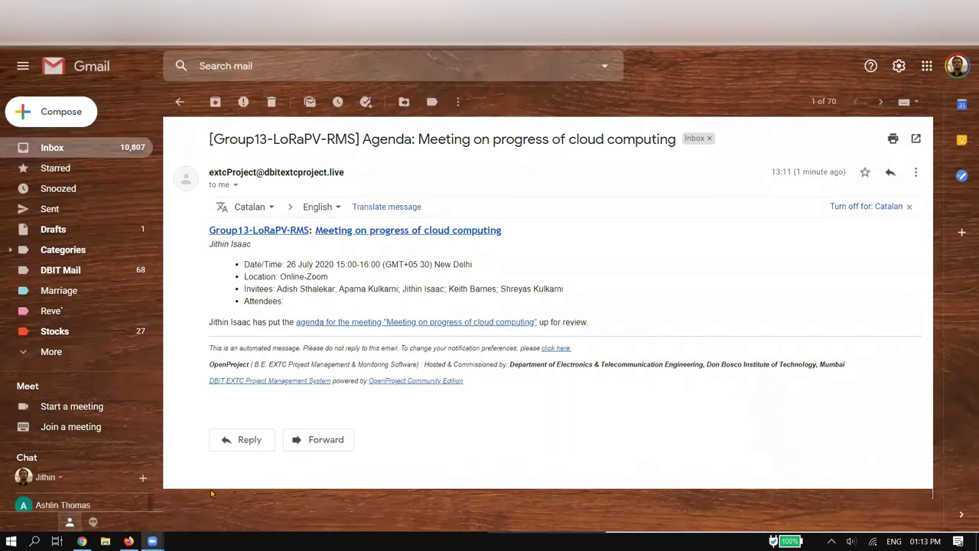
Switch to the student account's OpenProject session in Firefox and open the project's meetings list
click(128, 541)
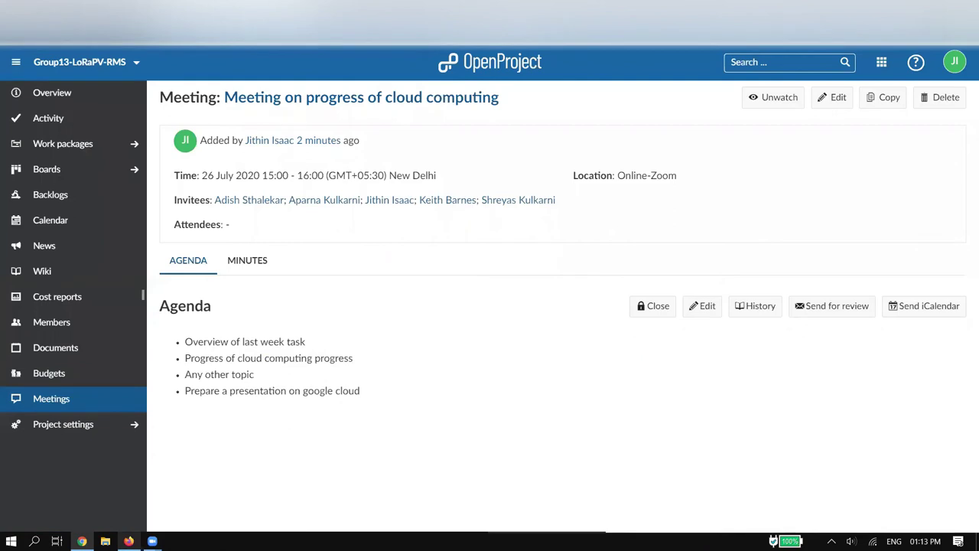
click(129, 541)
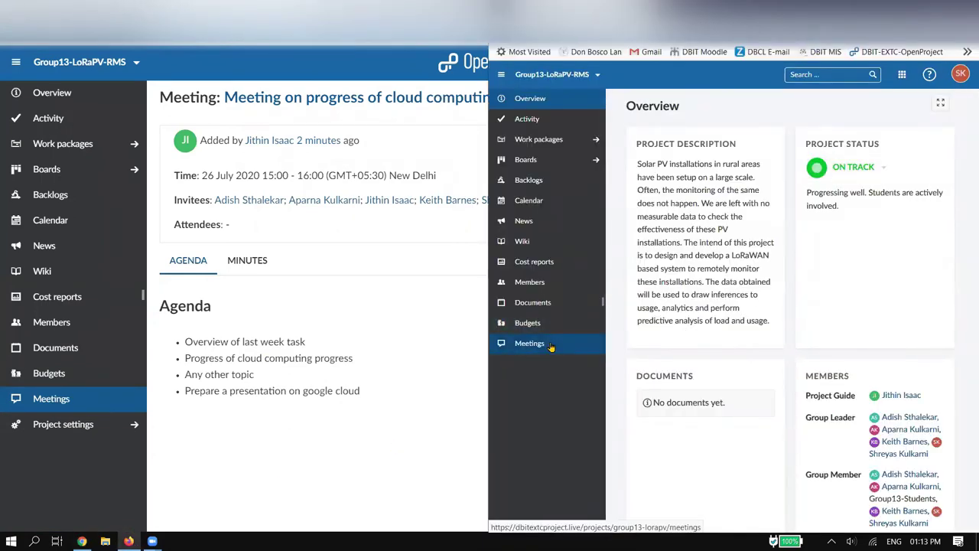
click(550, 346)
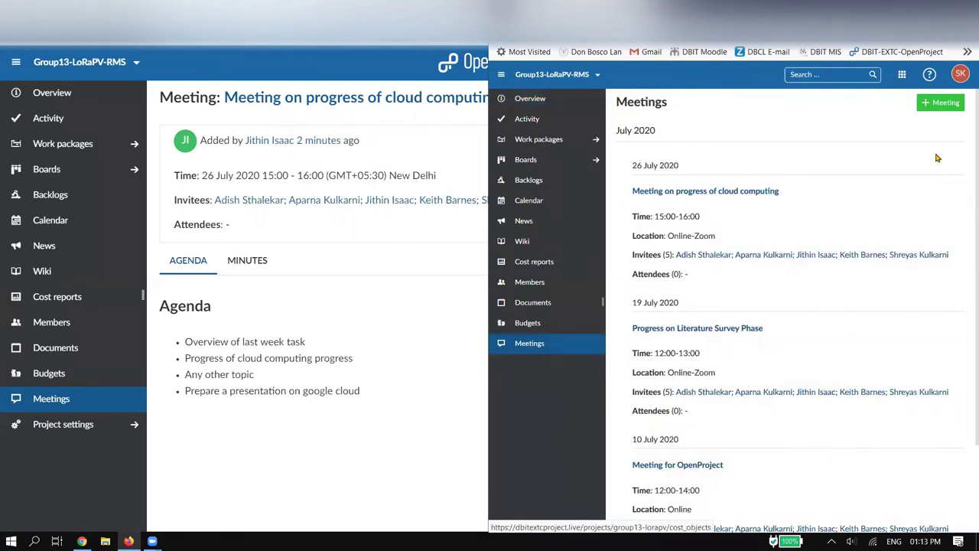
click(938, 105)
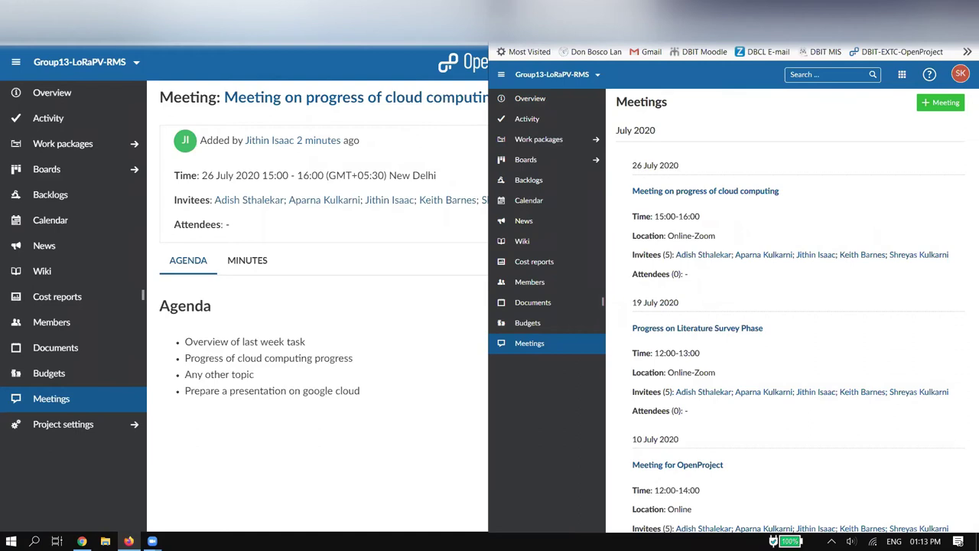
Maximize the student's OpenProject window and look through all meetings listed for July 2020
click(202, 430)
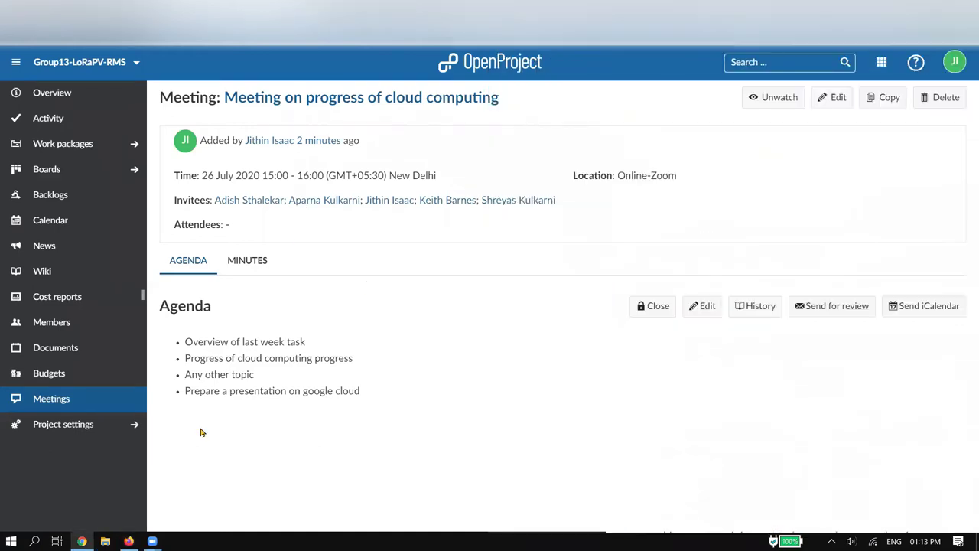
click(129, 541)
click(933, 12)
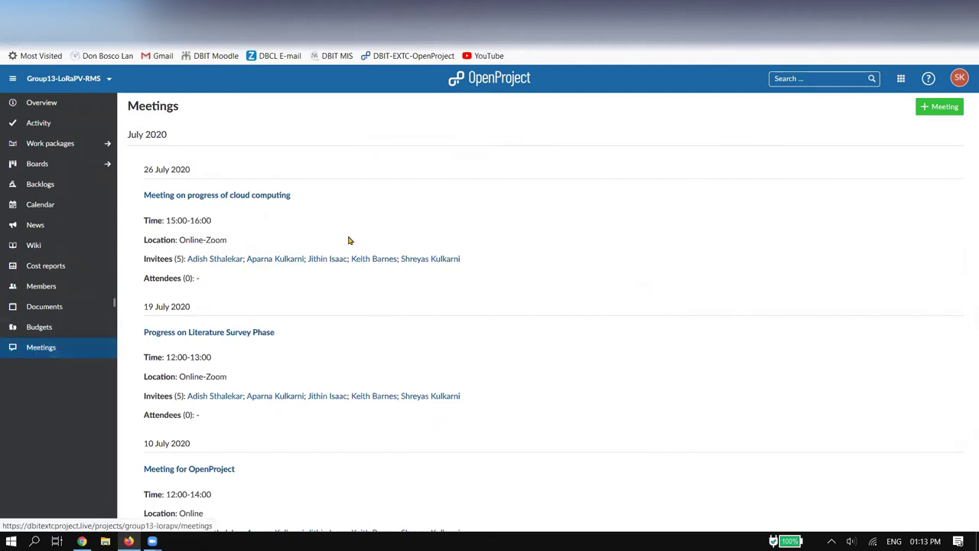
scroll(428, 344, down, 3)
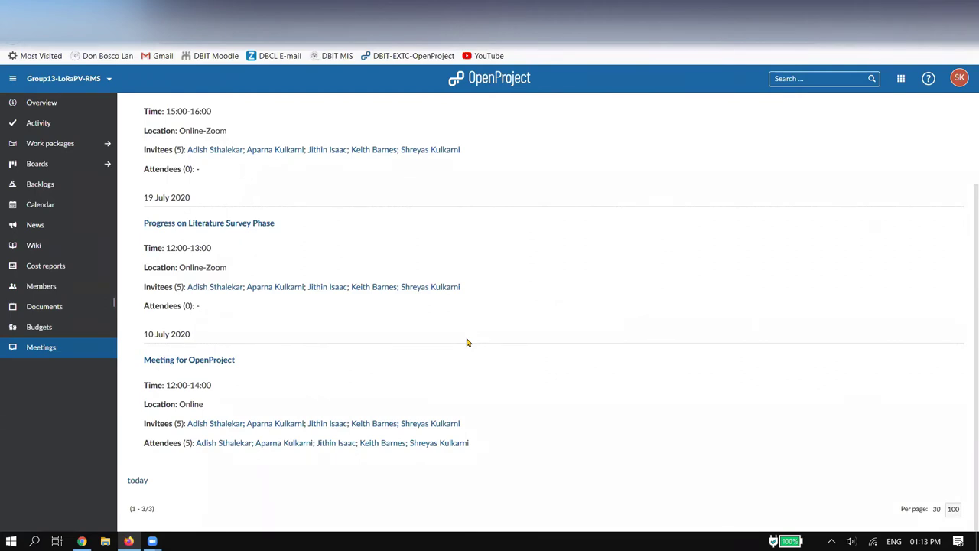
scroll(468, 341, up, 3)
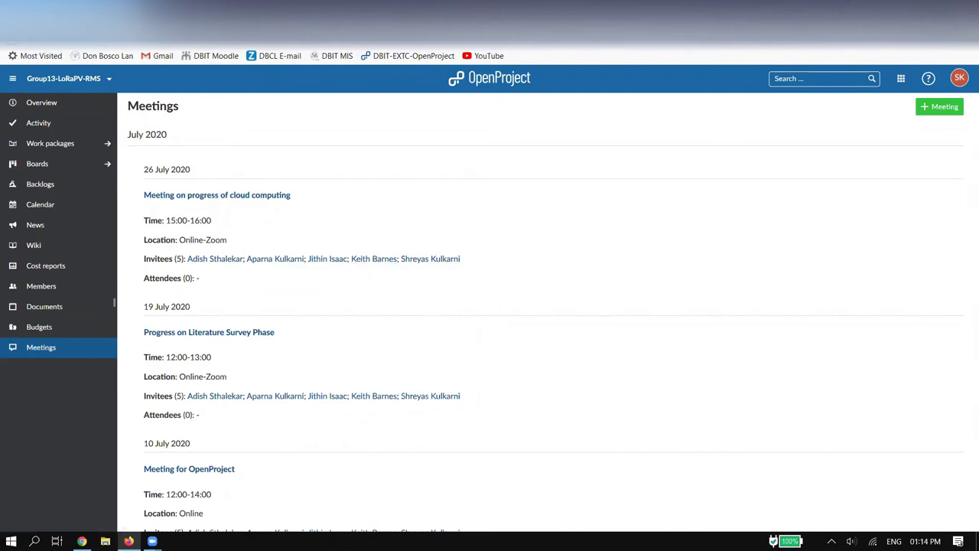
Switch back to the guide's OpenProject session in Chrome and view the minutes of "Meeting on progress of cloud computing"
click(82, 541)
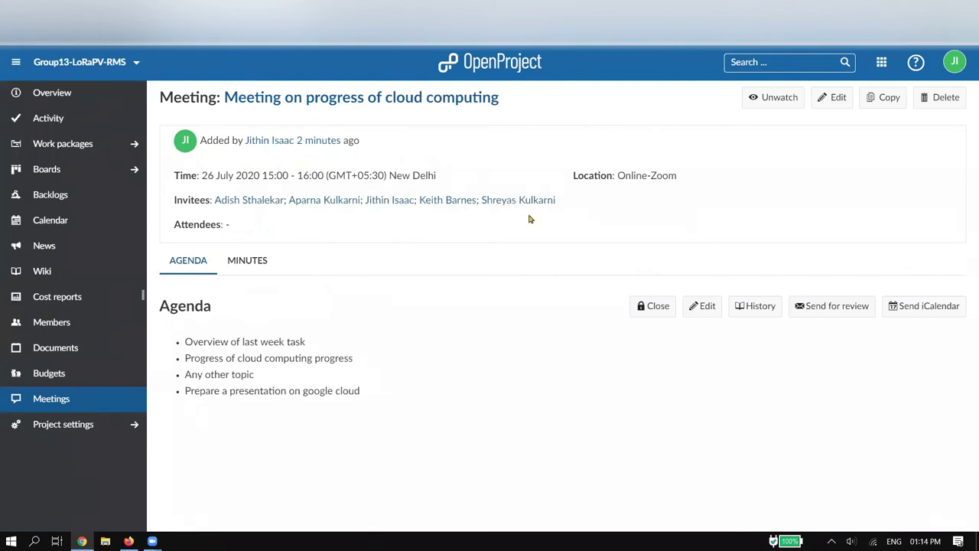
drag(202, 176, 264, 176)
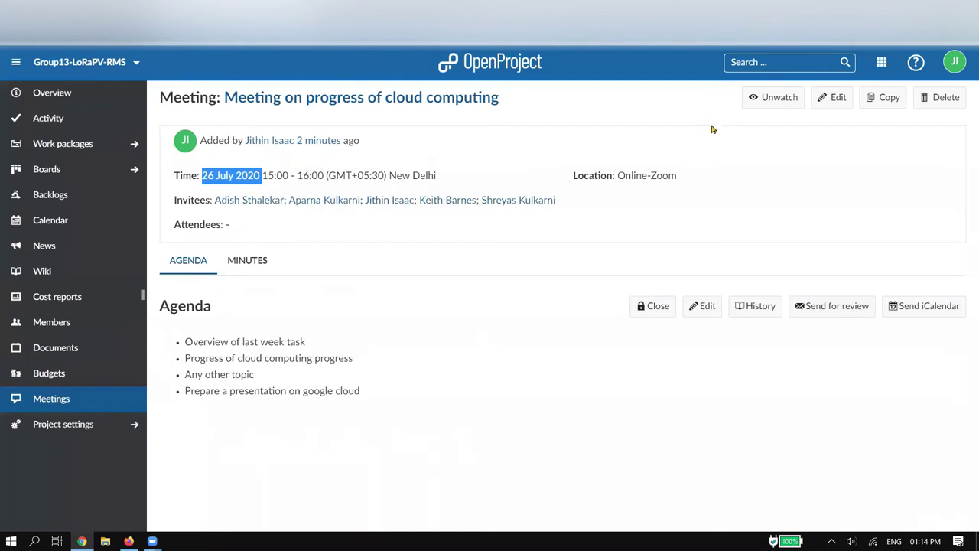
click(63, 401)
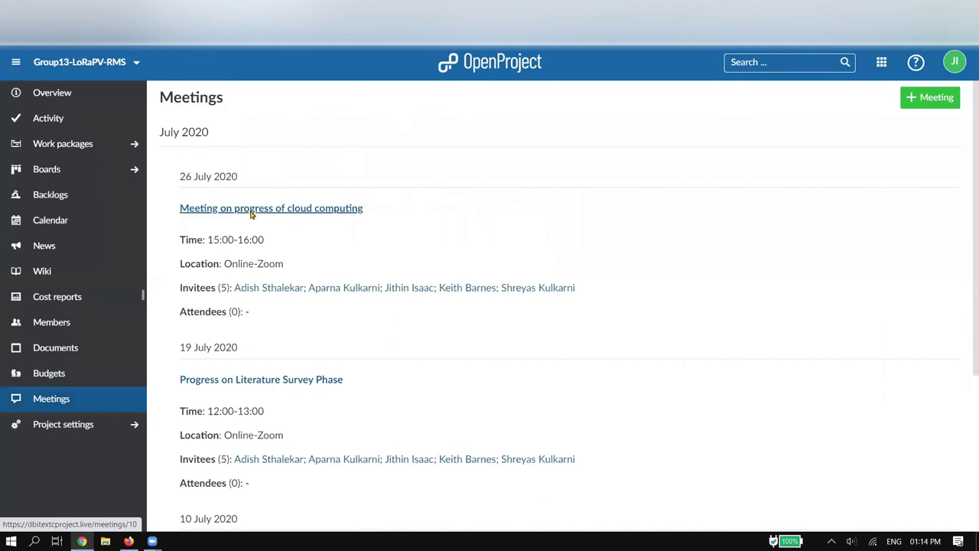
click(251, 214)
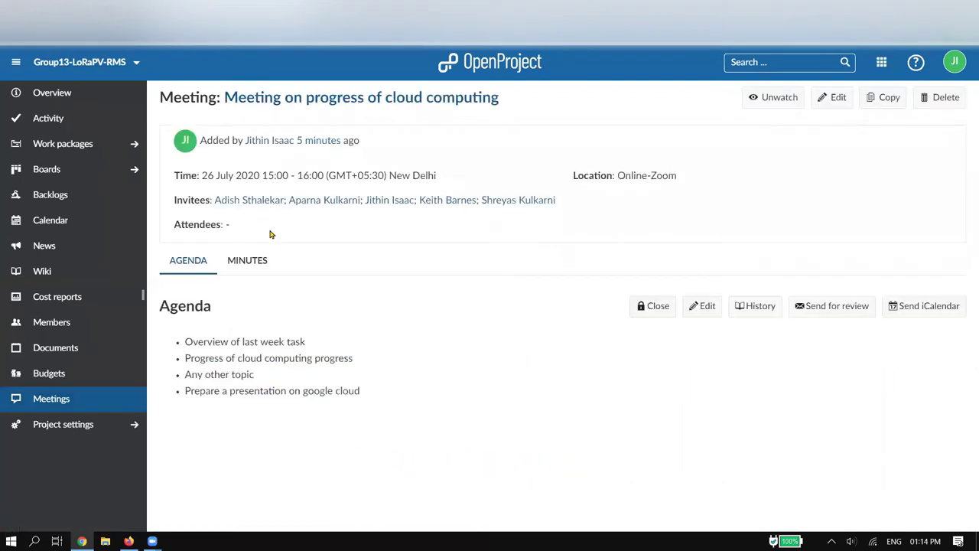
click(262, 260)
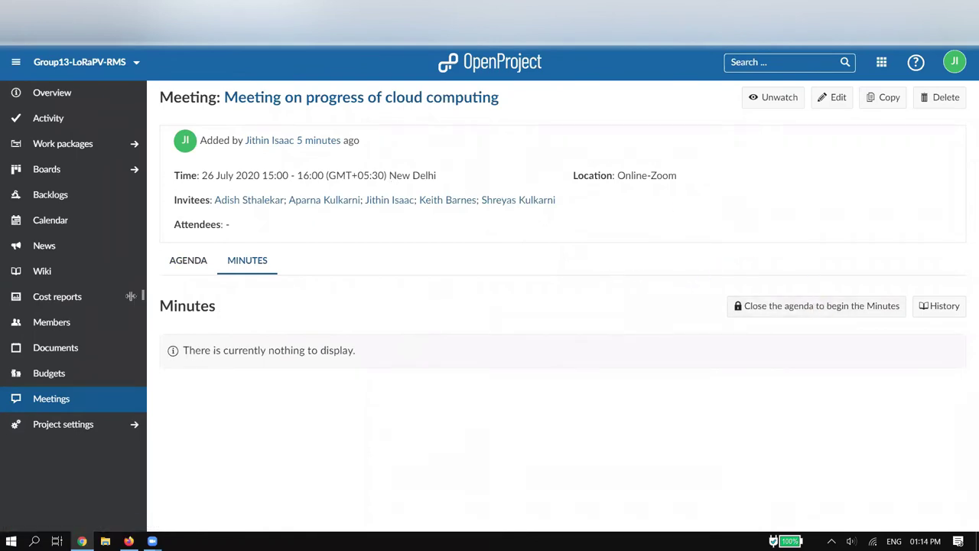
Open the "Progress on Literature Survey Phase" meeting from the meetings list and view its minutes
click(70, 398)
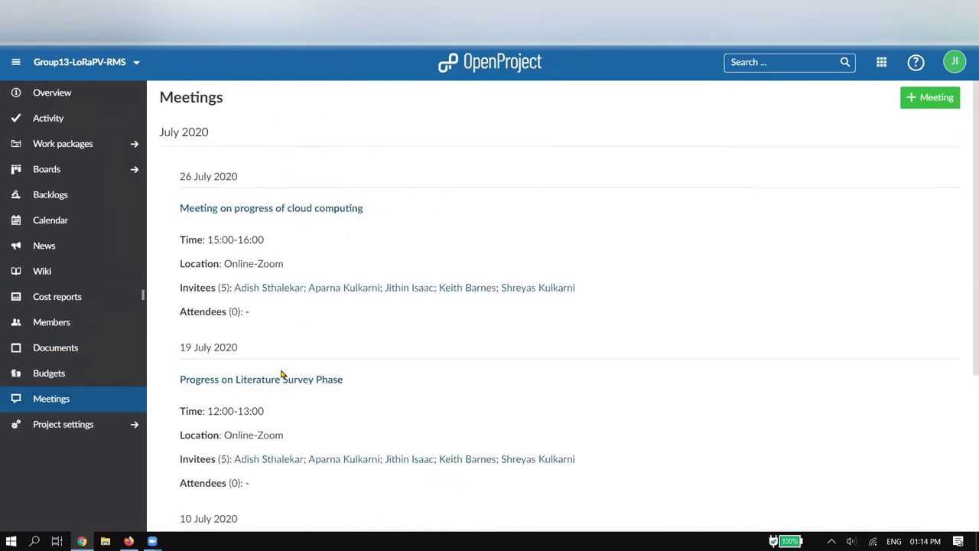
scroll(282, 372, down, 1)
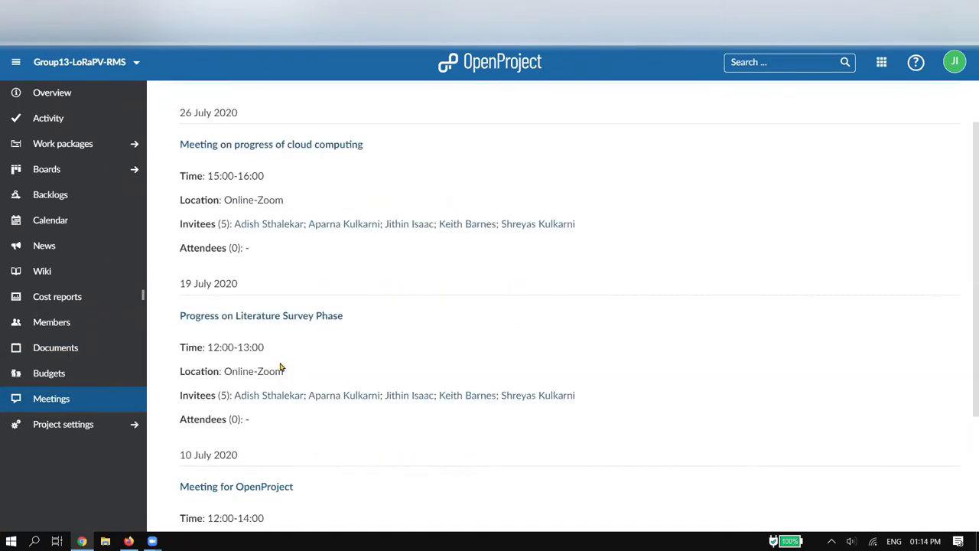
click(275, 325)
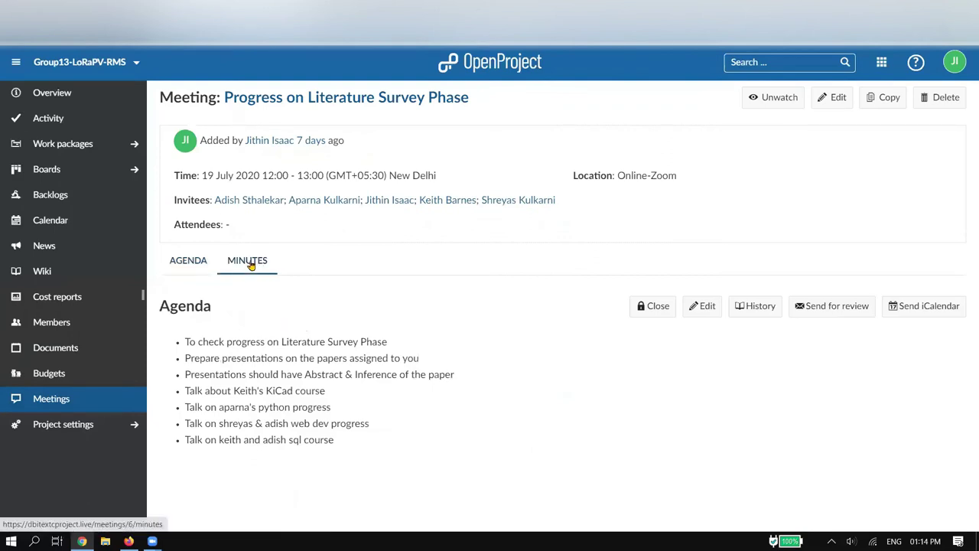
click(248, 262)
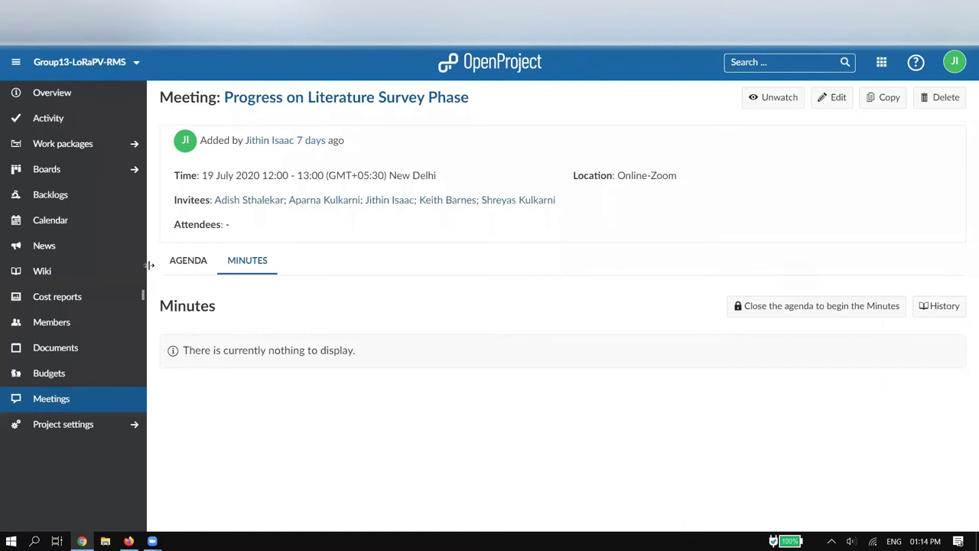
Open the "Meeting for OpenProject" meeting of 10 July 2020 and view both its agenda and its minutes
click(75, 405)
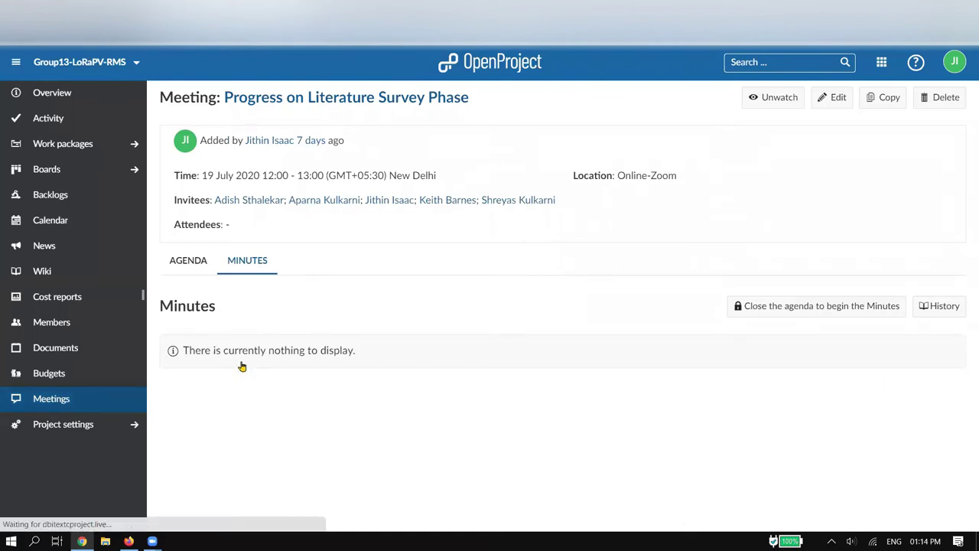
scroll(256, 365, down, 3)
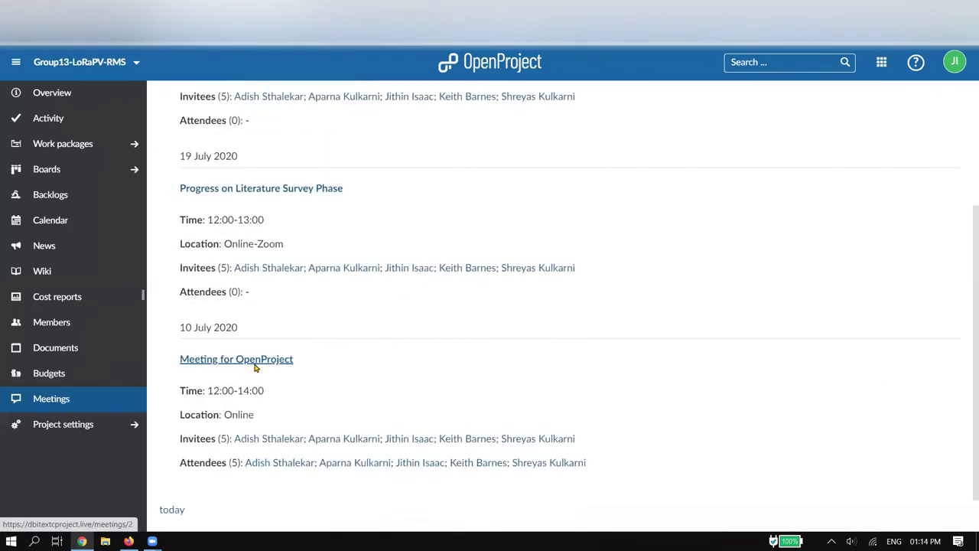
click(254, 366)
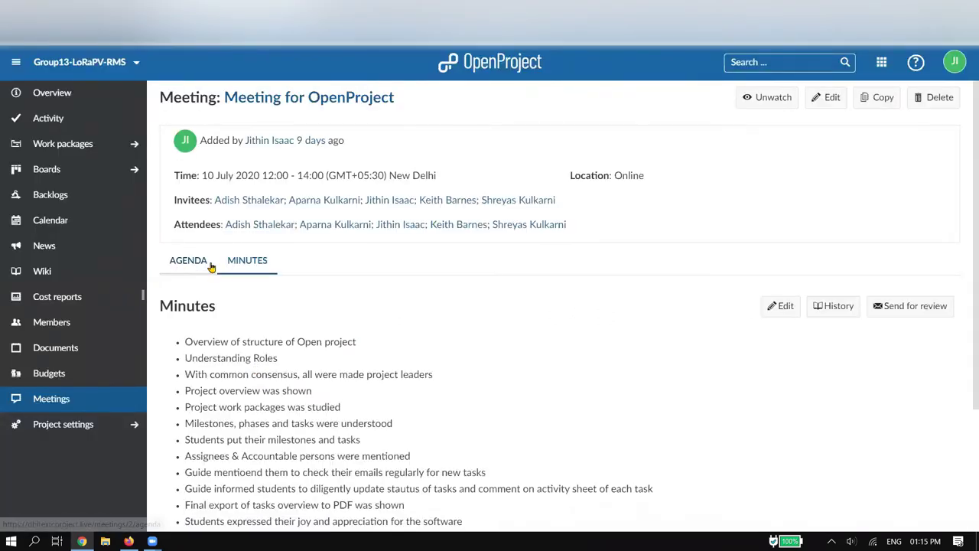
click(243, 265)
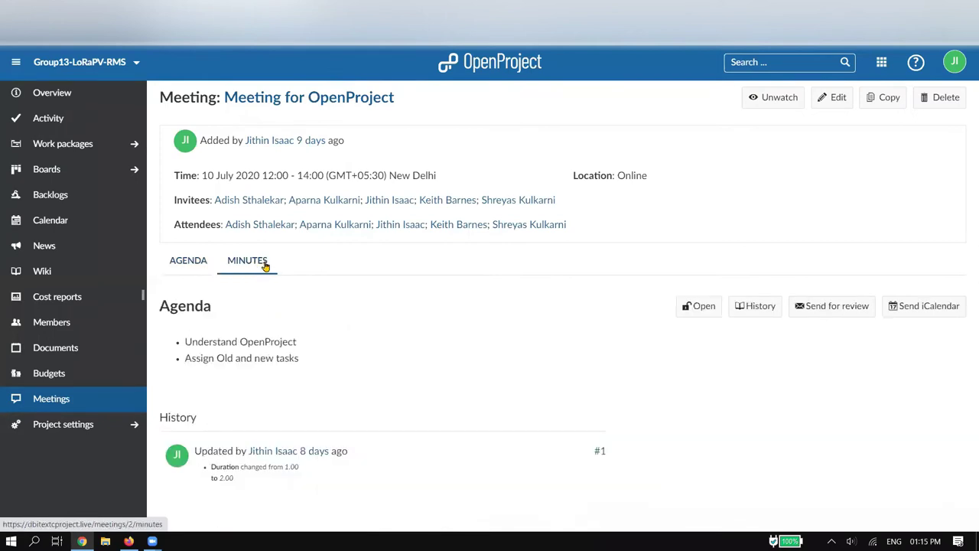
click(264, 265)
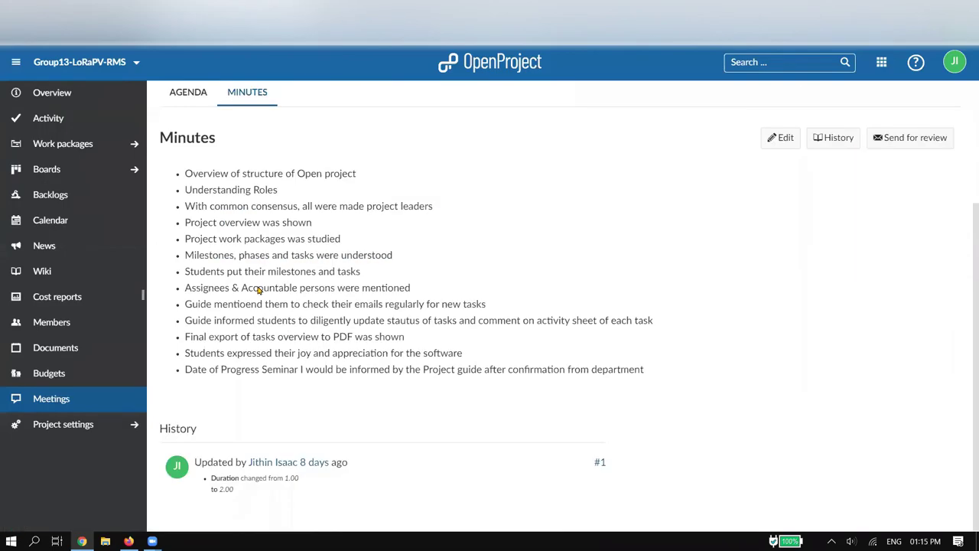
Examine the recorded minutes of the OpenProject meeting and its meeting details
drag(187, 172, 312, 224)
drag(578, 284, 689, 380)
scroll(688, 380, up, 1)
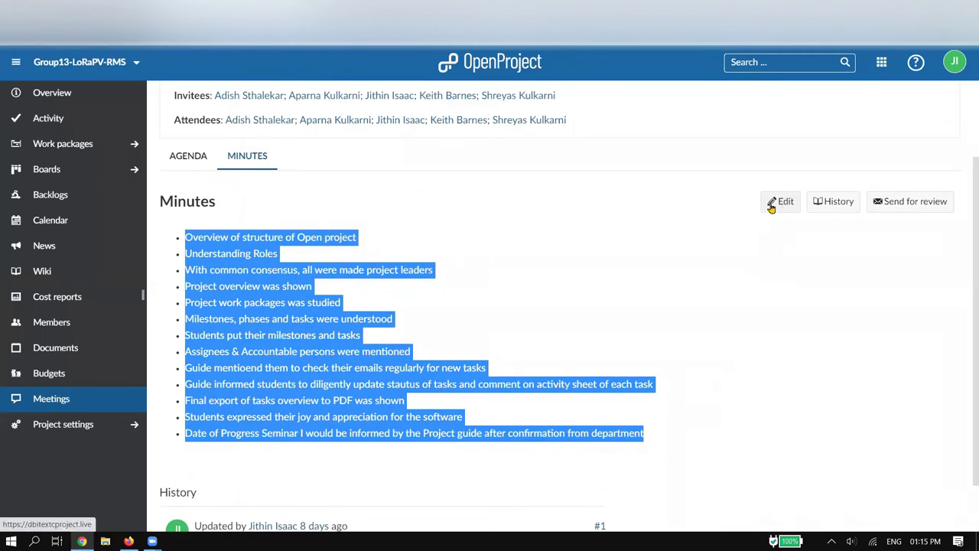
click(312, 411)
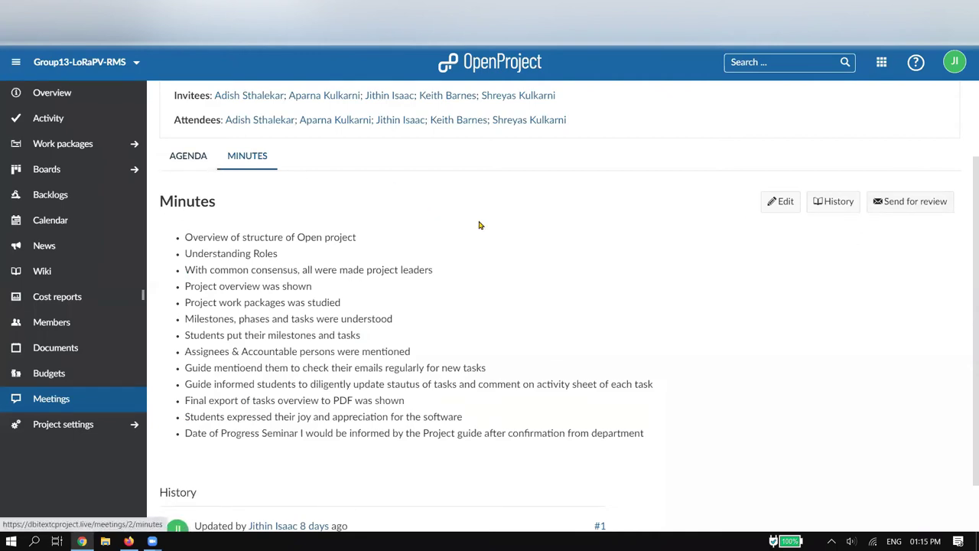
scroll(480, 225, up, 3)
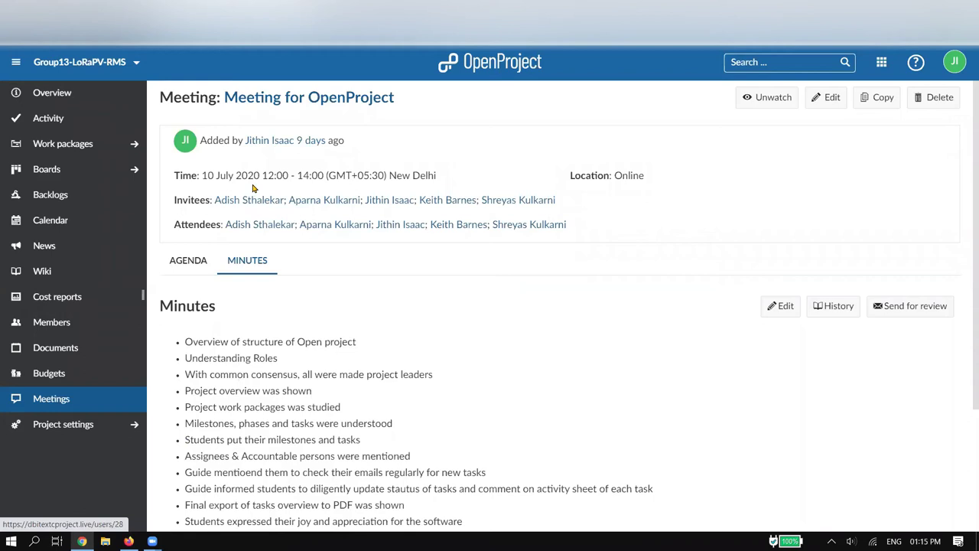
Return to the meetings list and reopen the "Meeting for OpenProject" minutes
click(59, 398)
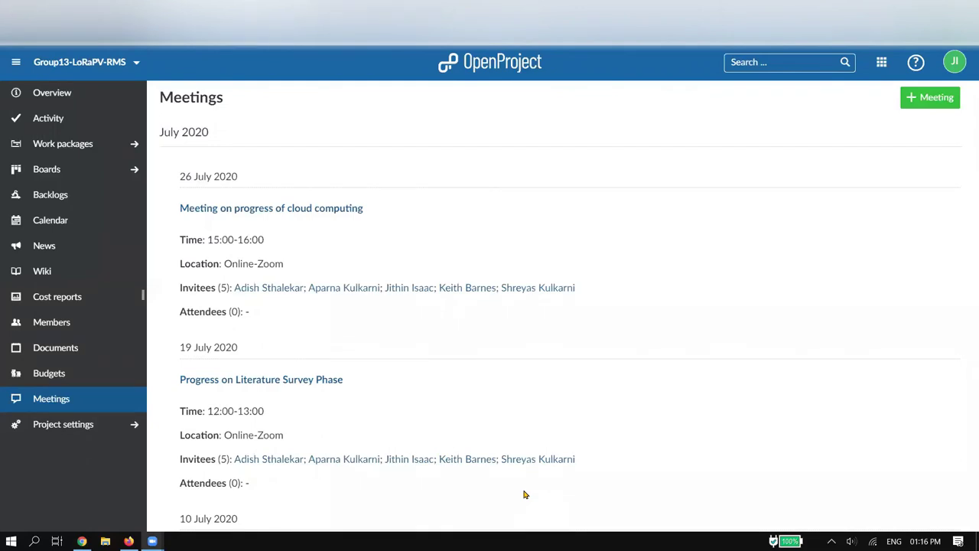
scroll(398, 323, down, 3)
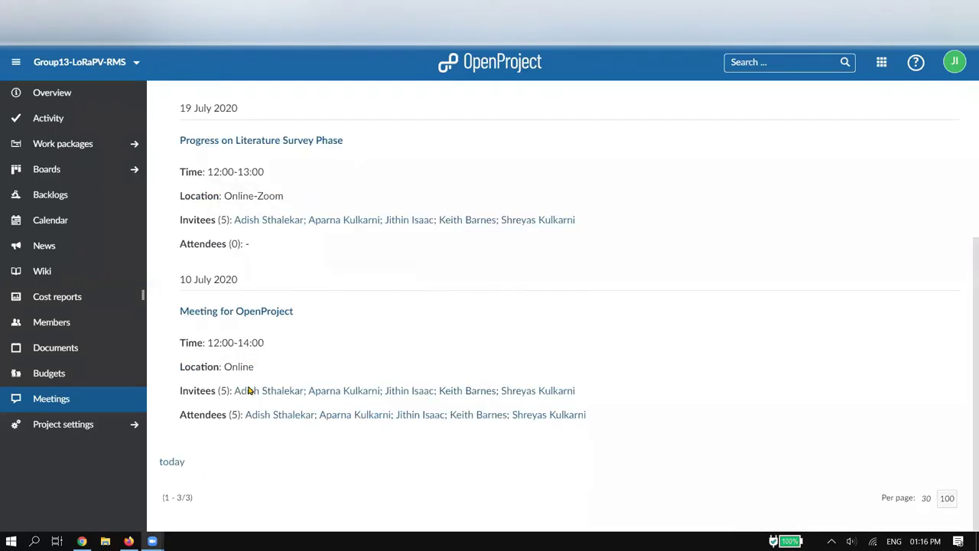
click(250, 313)
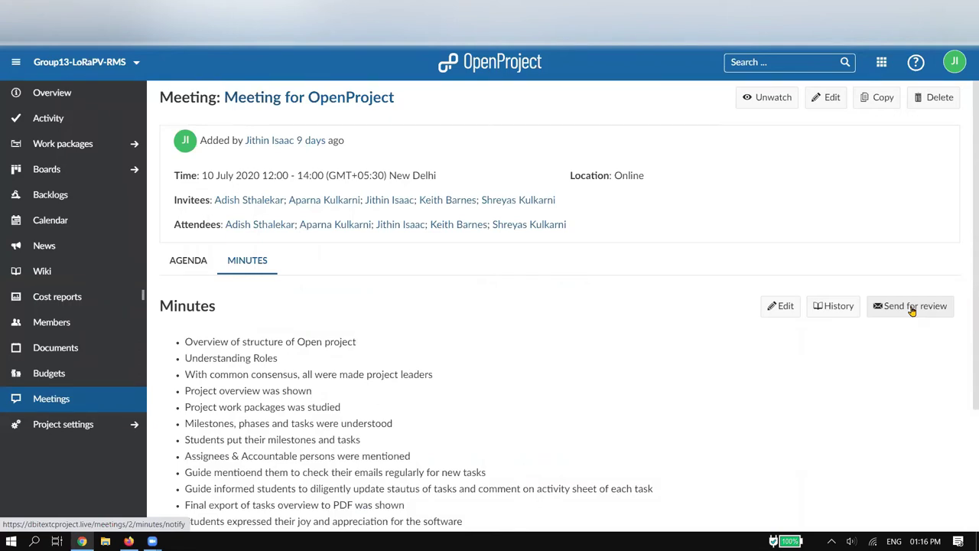
Preview the OpenProject meeting minutes as a printable PDF and close the print preview without saving
scroll(380, 378, down, 3)
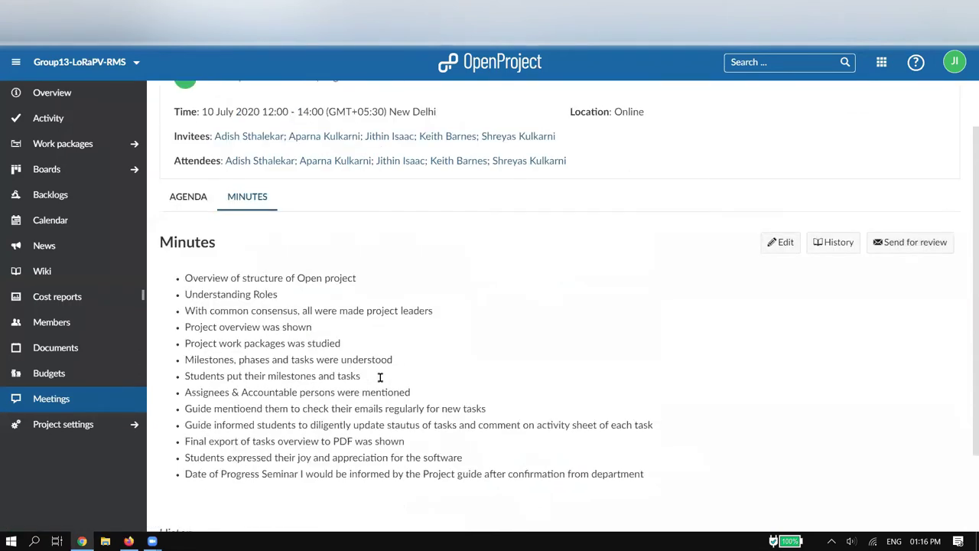
scroll(380, 379, up, 2)
scroll(380, 379, up, 1)
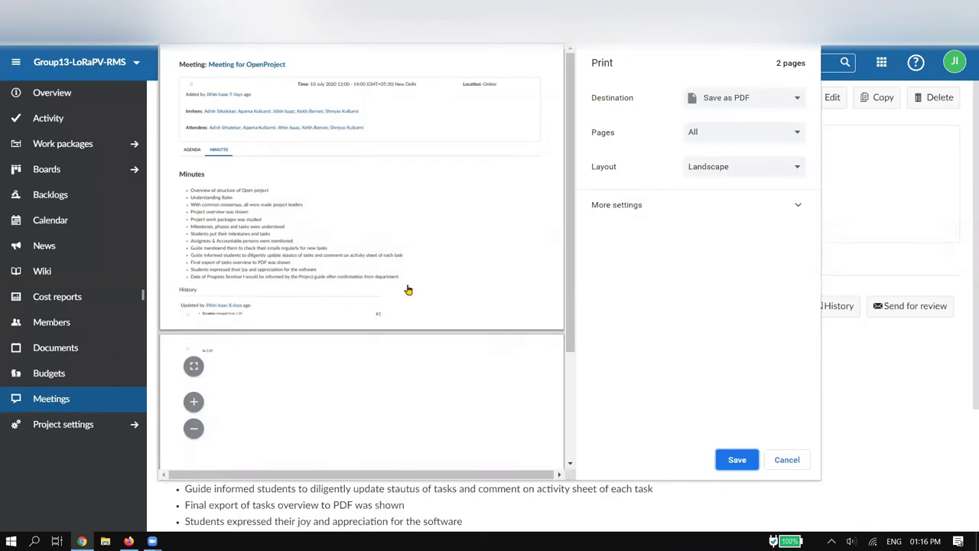
scroll(409, 290, down, 2)
scroll(484, 301, up, 2)
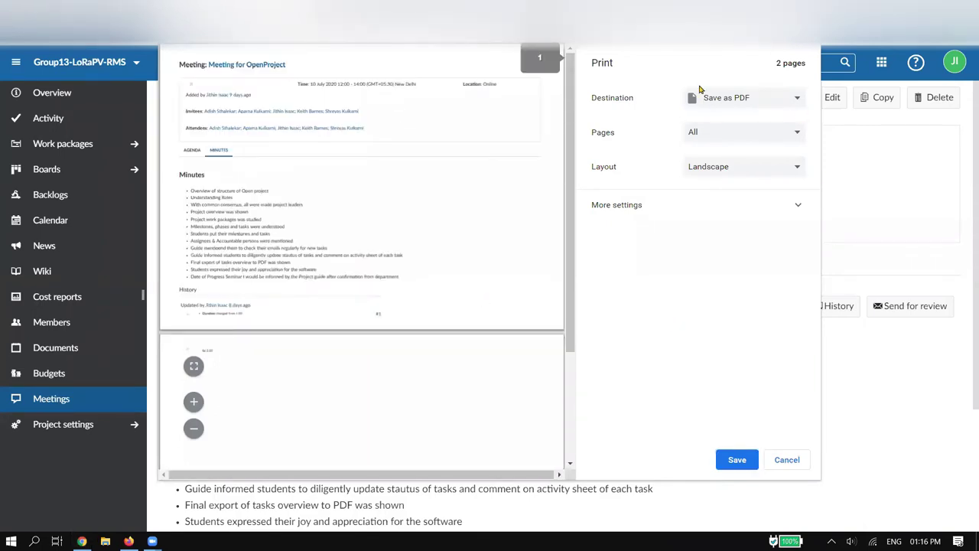
click(791, 457)
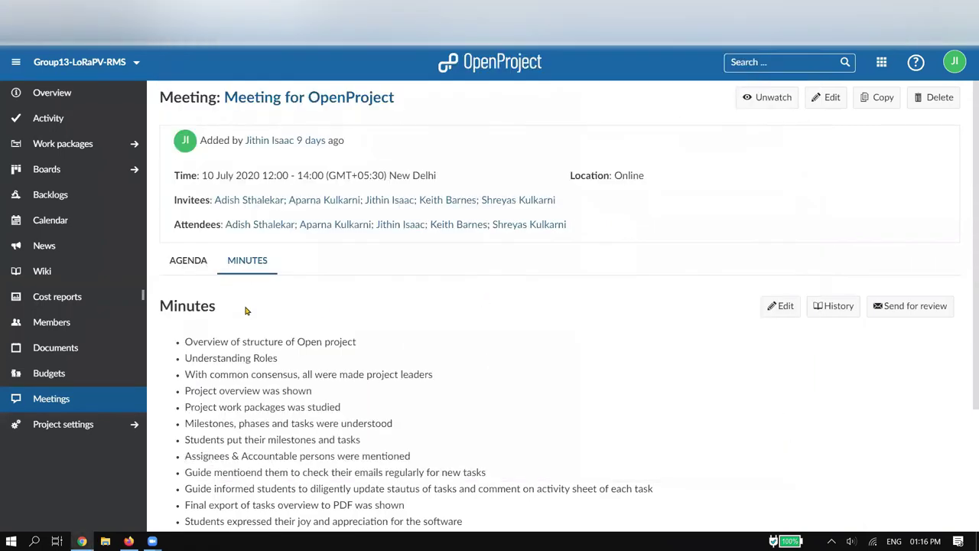
Open the project's Documents module and start a new document
click(60, 356)
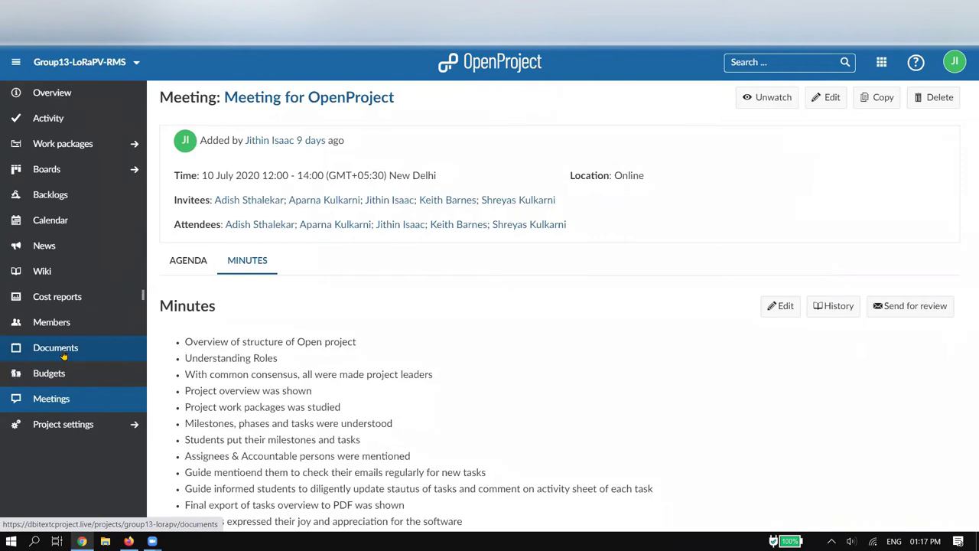
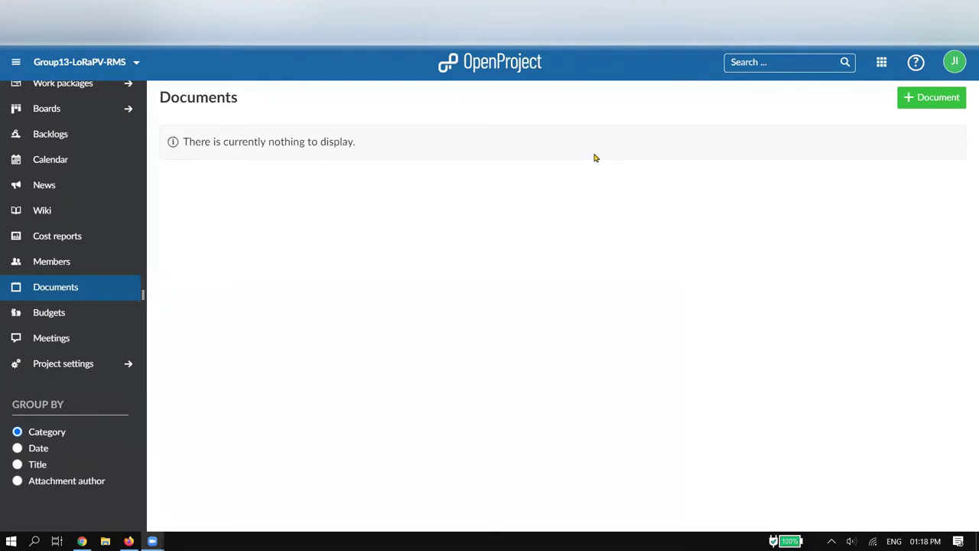
scroll(92, 197, up, 2)
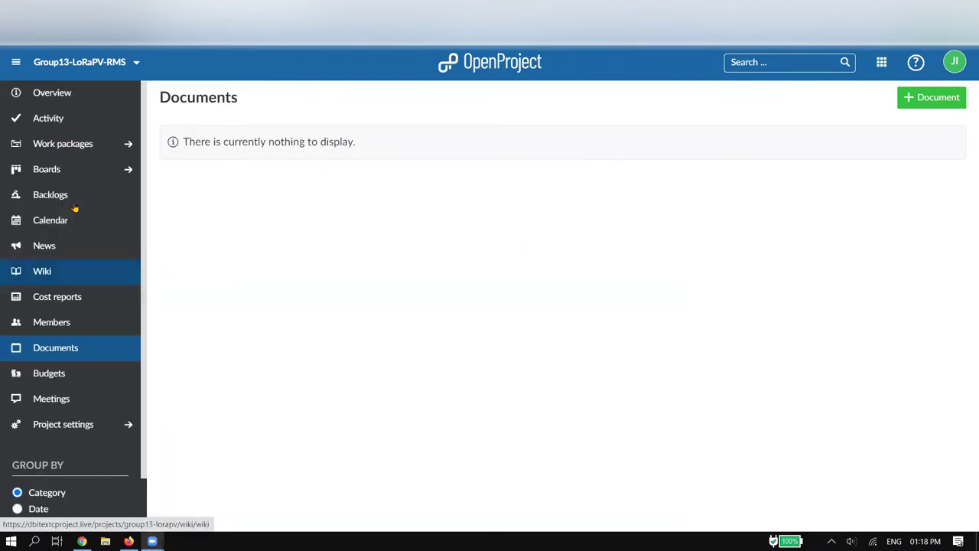
click(56, 352)
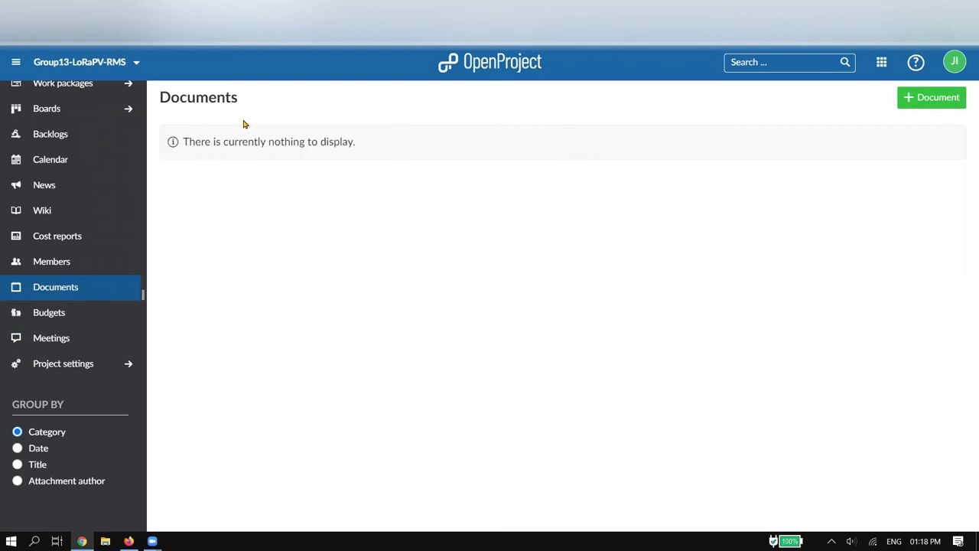
key(ctrl+plus)
key(ctrl+plus)
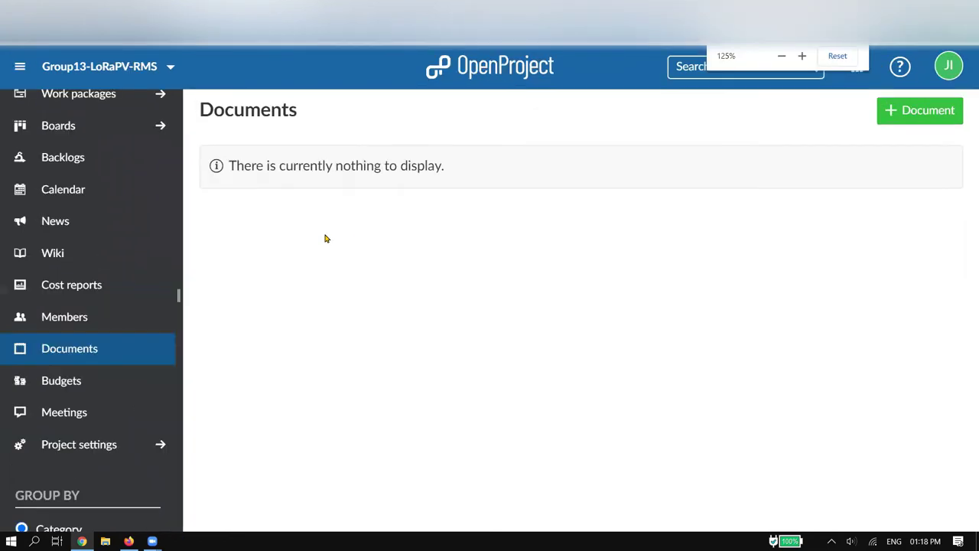
scroll(133, 177, up, 1)
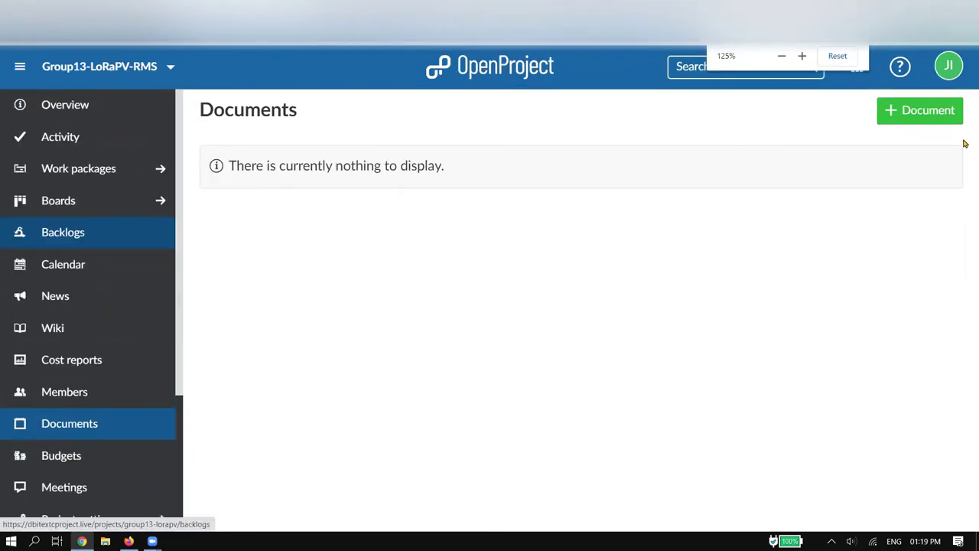
click(927, 114)
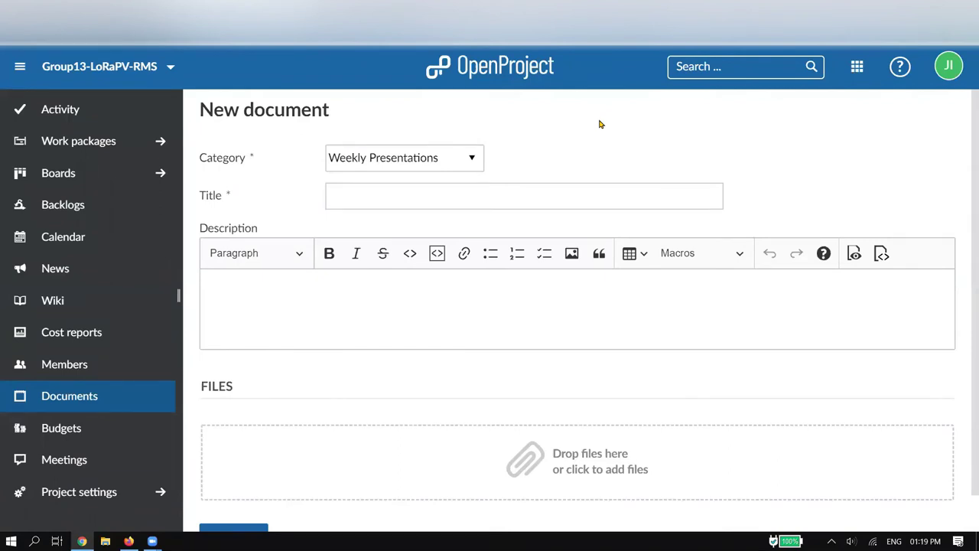
Set the new document's category to Weekly Presentations and its title to "Presentation for 26 July"
click(470, 161)
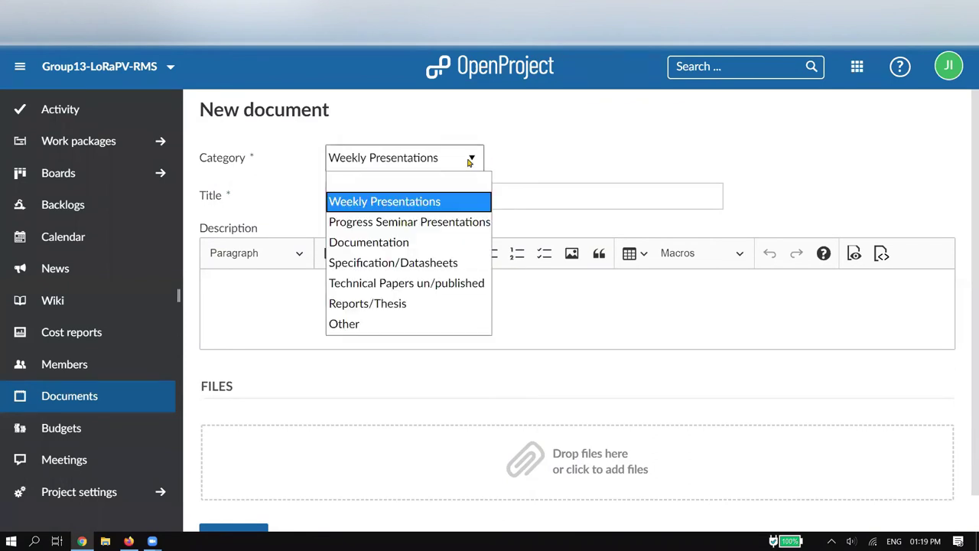
click(405, 201)
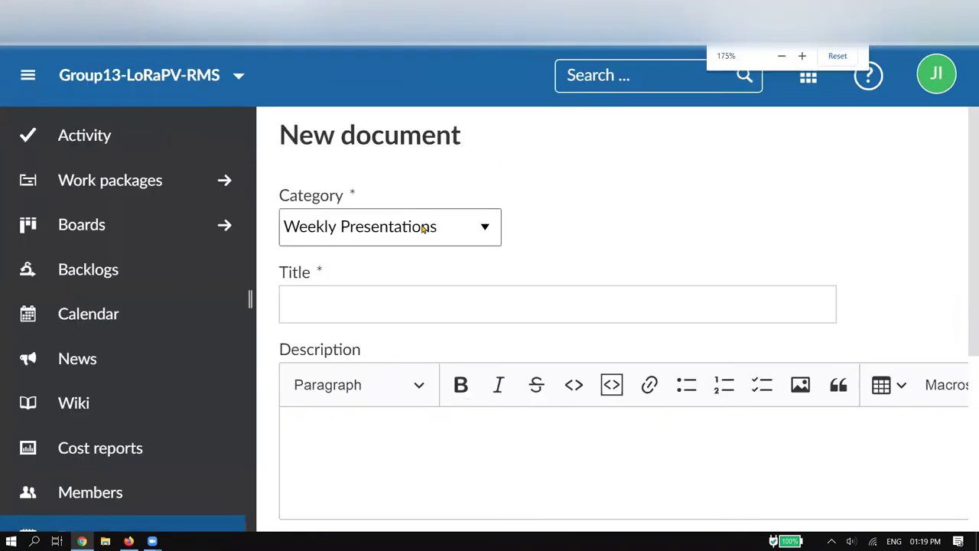
click(427, 157)
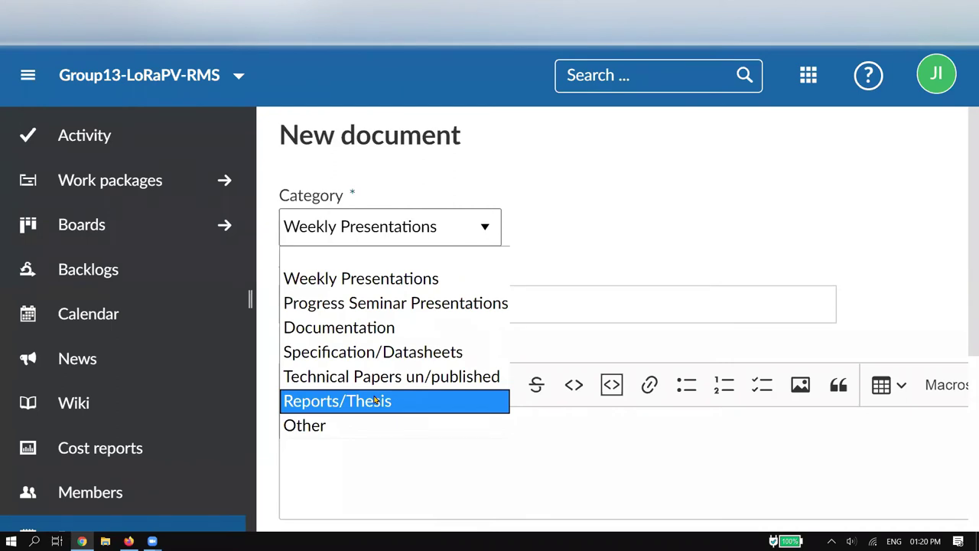
click(399, 282)
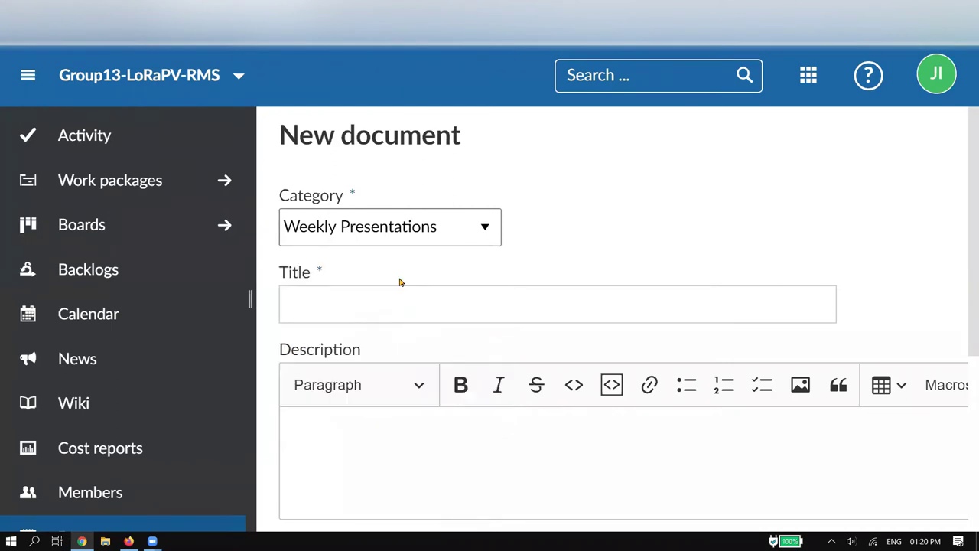
click(395, 305)
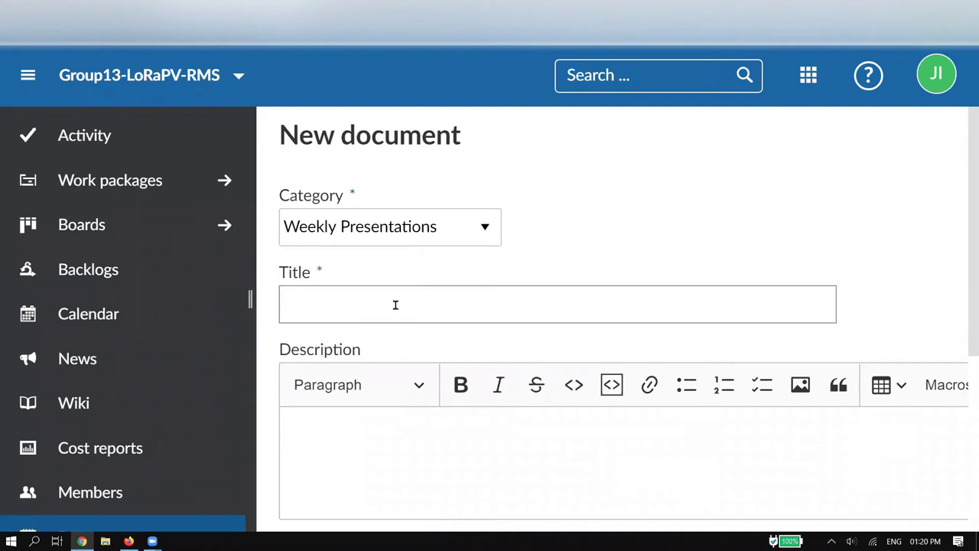
text(Presentation for 2)
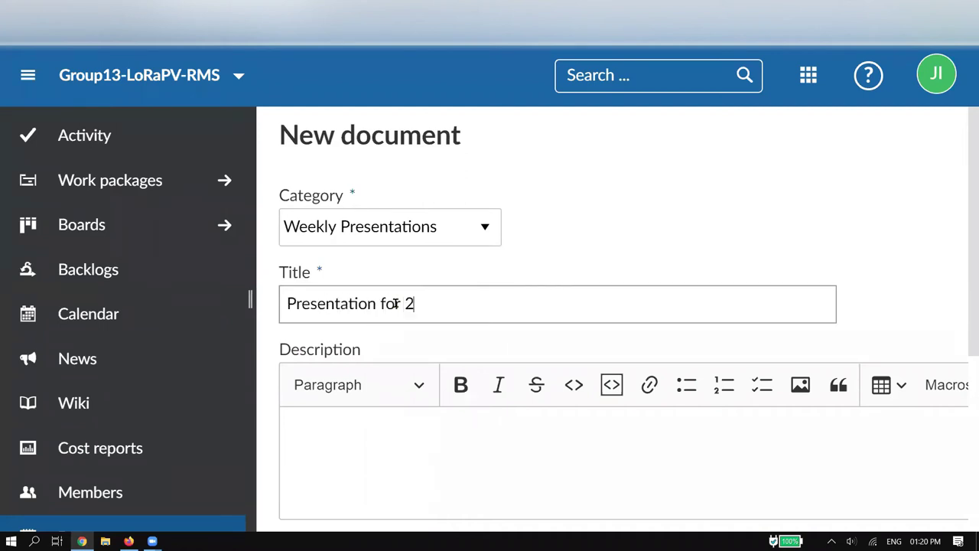
text(6 July)
Browse the Desktop folder for an attachment, select LiteraturesurveyforML_.pptx, and cancel the file selection
scroll(693, 416, down, 3)
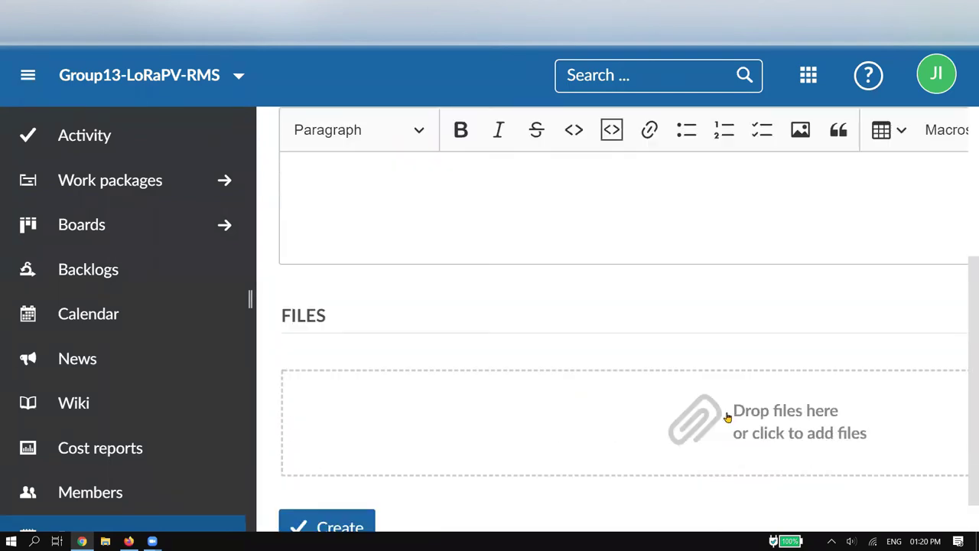
click(710, 419)
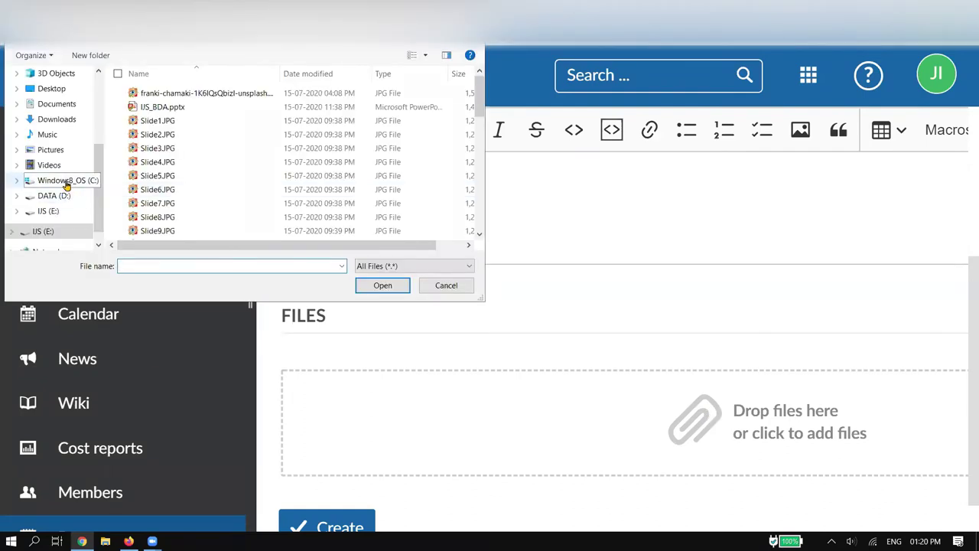
click(55, 89)
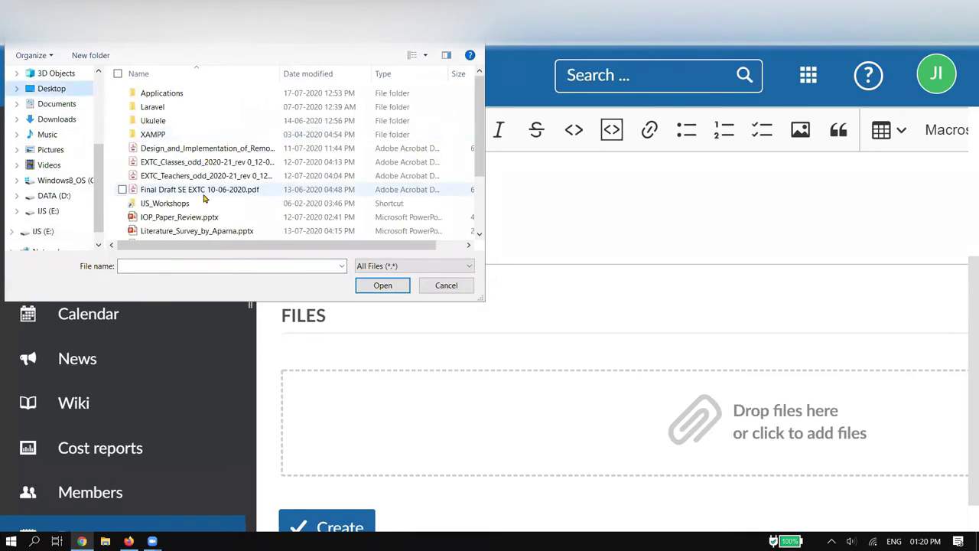
scroll(203, 200, down, 2)
click(188, 164)
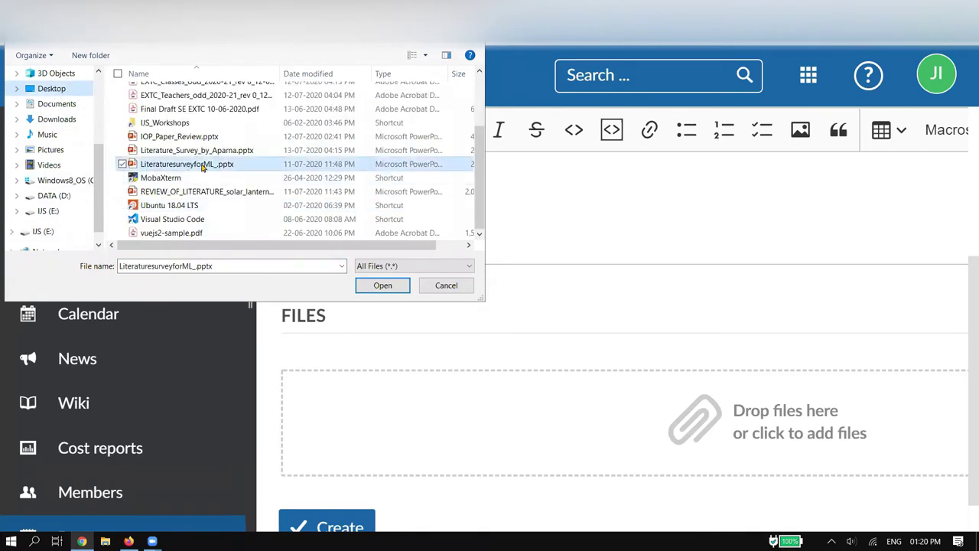
click(454, 286)
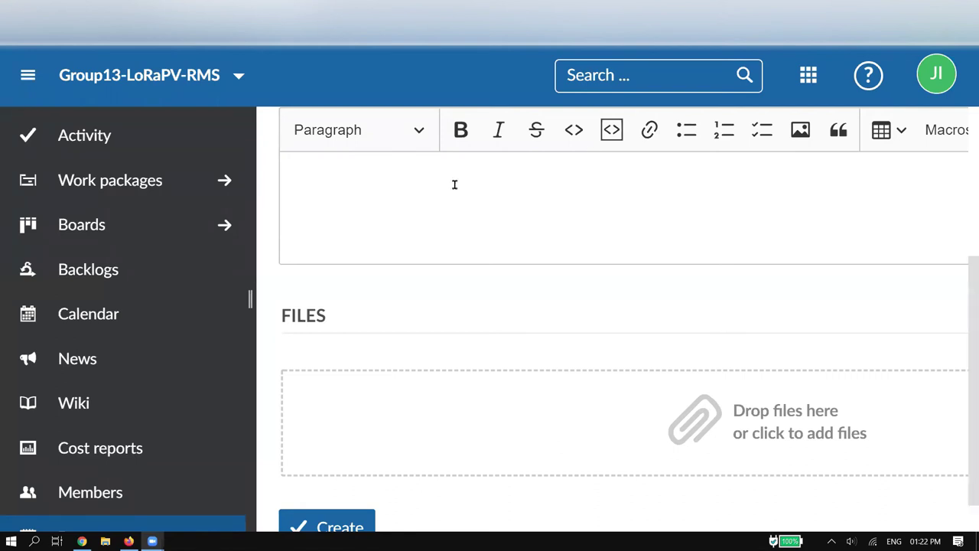
Review the new document form and its available categories, keeping Weekly Presentations as the category
scroll(142, 252, up, 1)
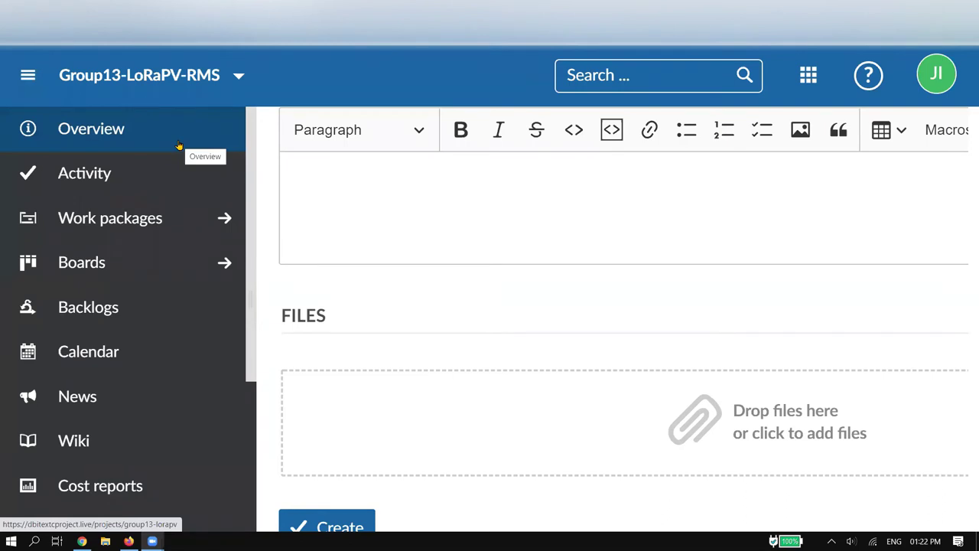
scroll(389, 258, up, 3)
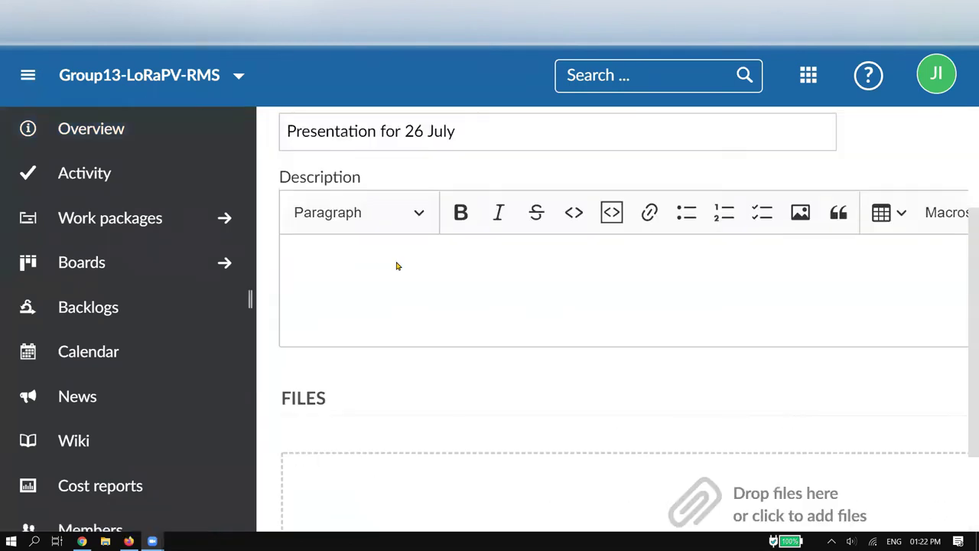
scroll(396, 266, down, 2)
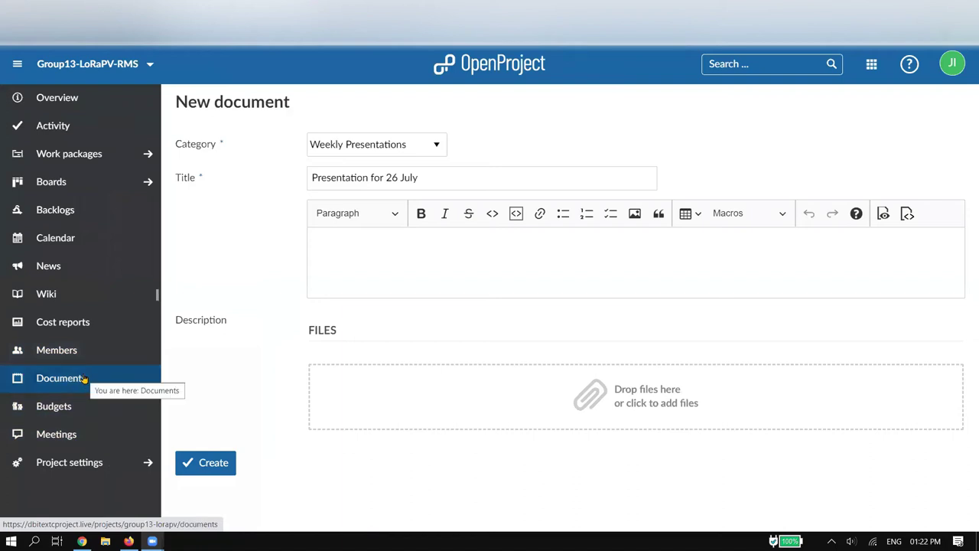
click(416, 150)
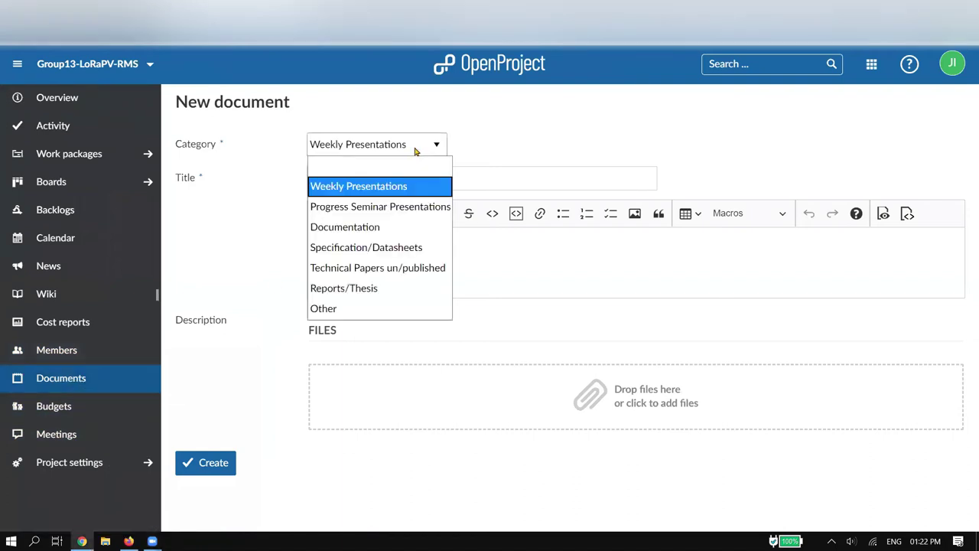
click(387, 186)
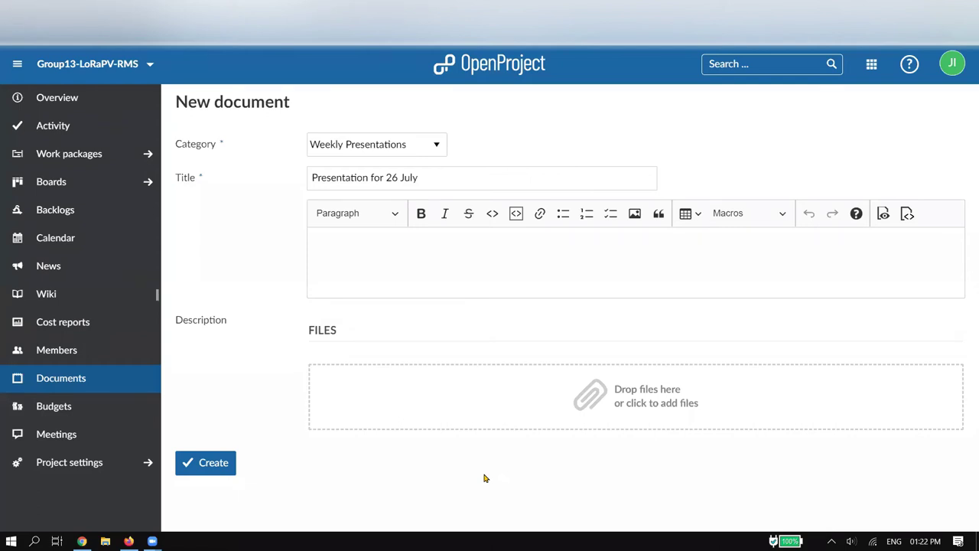
click(437, 147)
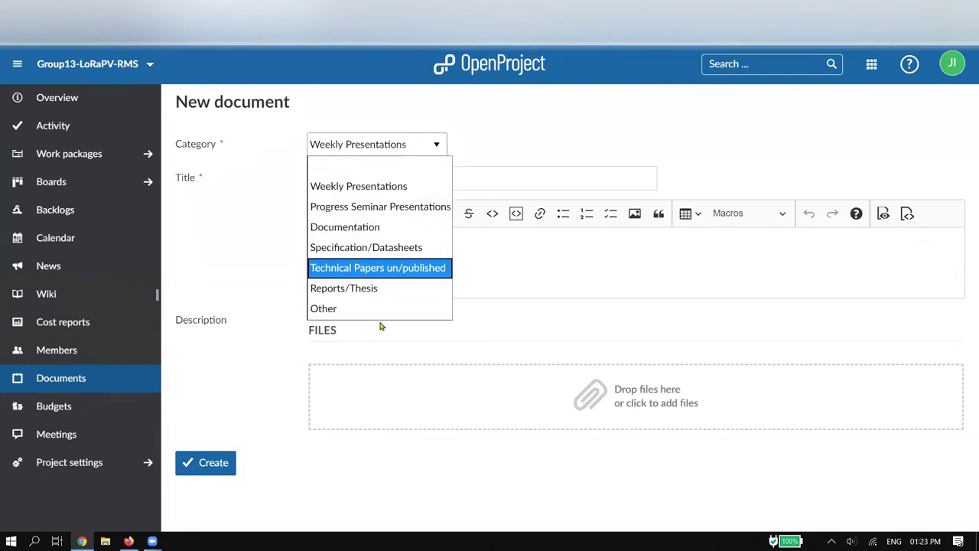
click(243, 231)
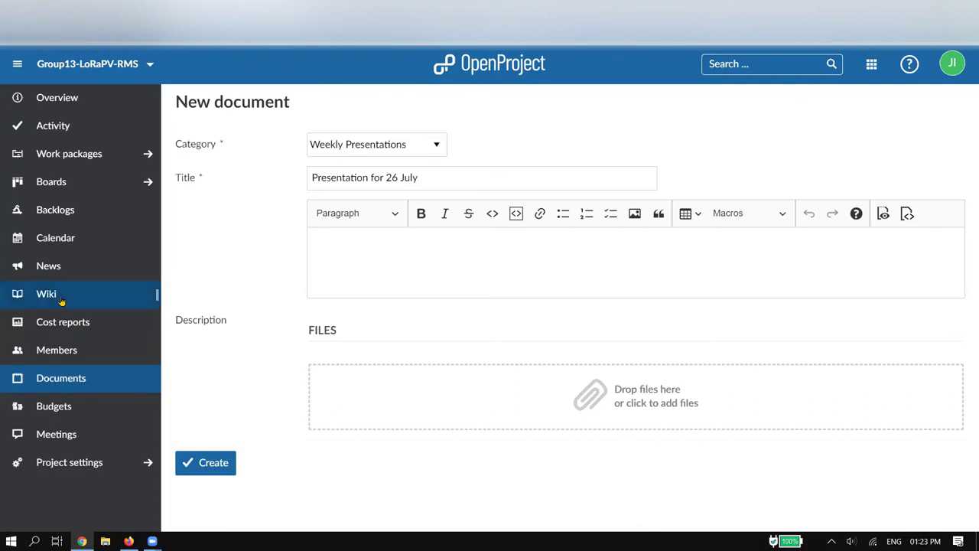
Open the project's member list and examine the roles assigned to the students, observers and project guide
click(81, 354)
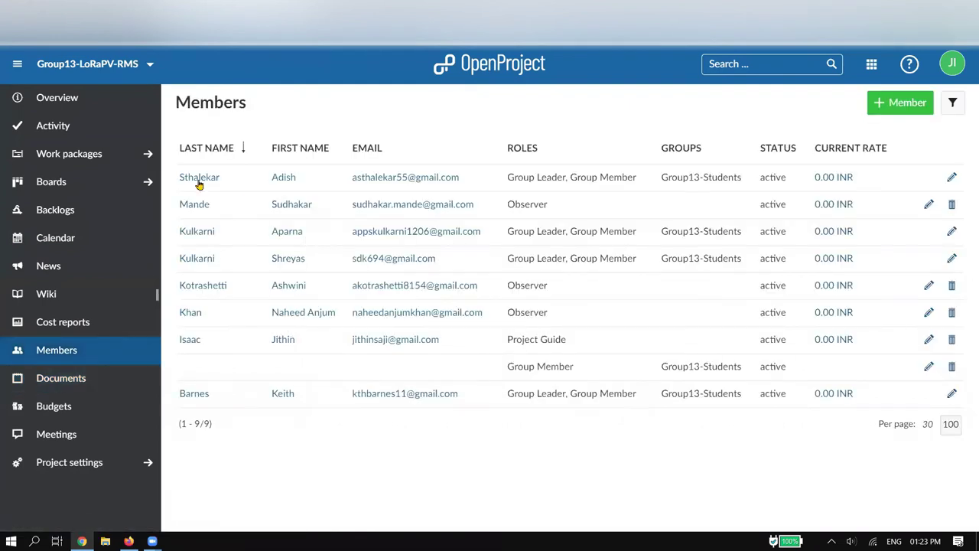
drag(508, 175, 571, 353)
click(579, 173)
drag(484, 206, 554, 205)
drag(496, 287, 554, 286)
drag(507, 312, 526, 312)
drag(585, 345, 505, 350)
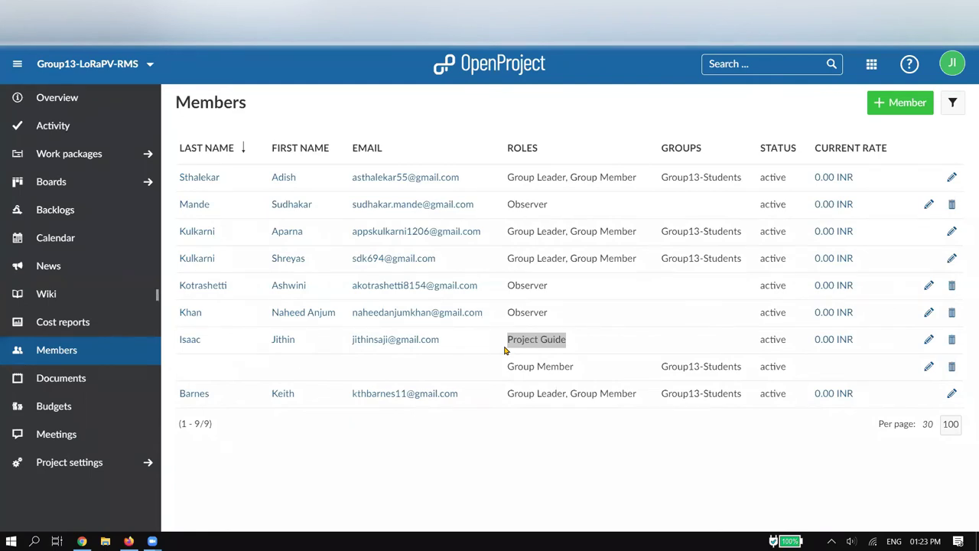
Return to the Documents module, start another new document and view its category options
click(117, 390)
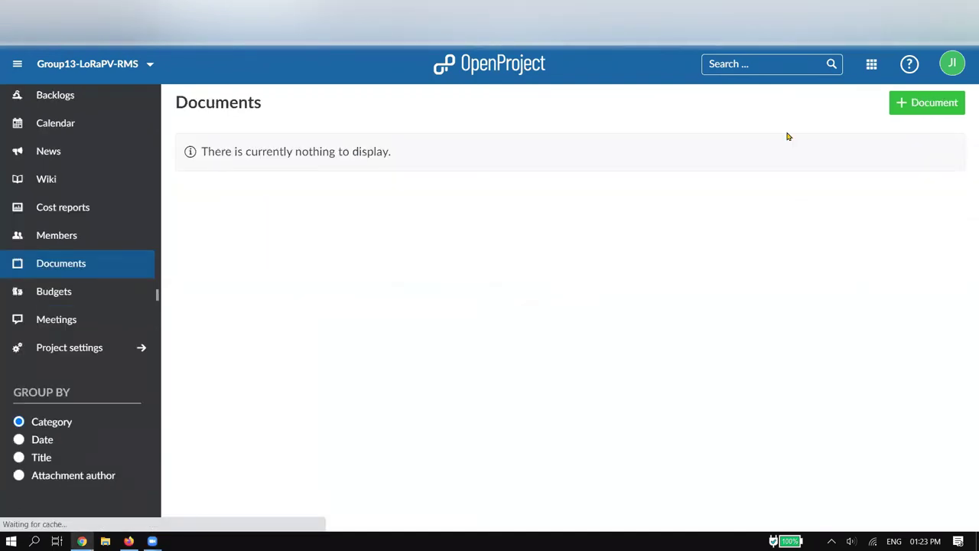
click(924, 92)
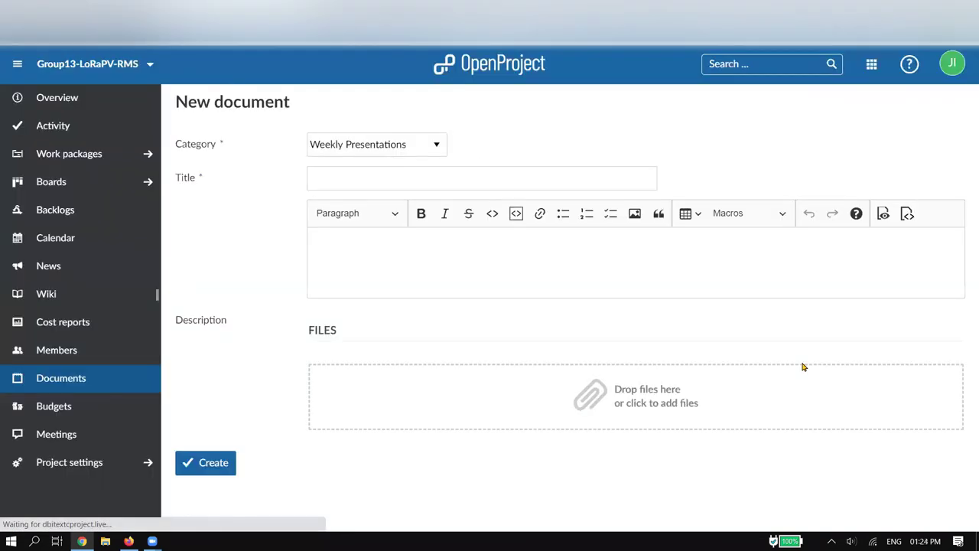
click(375, 144)
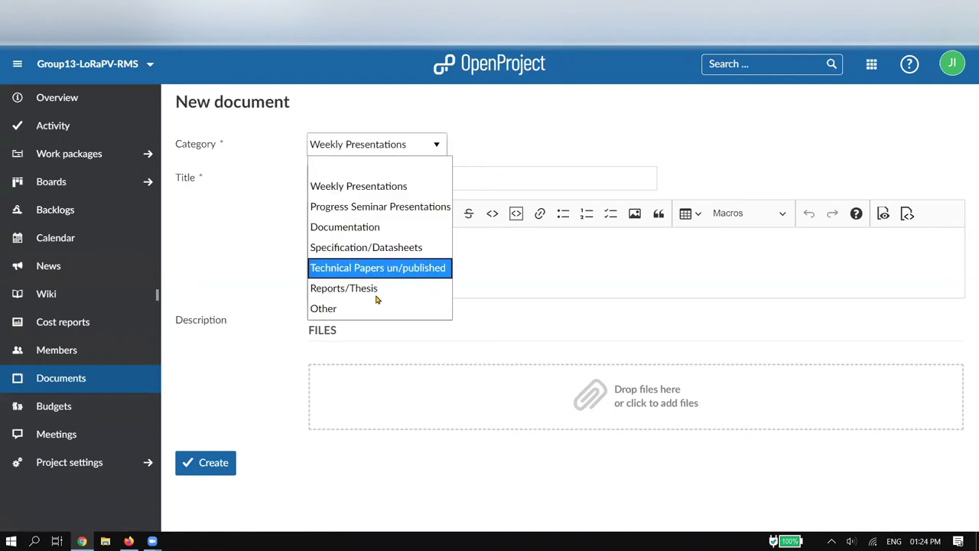
click(568, 125)
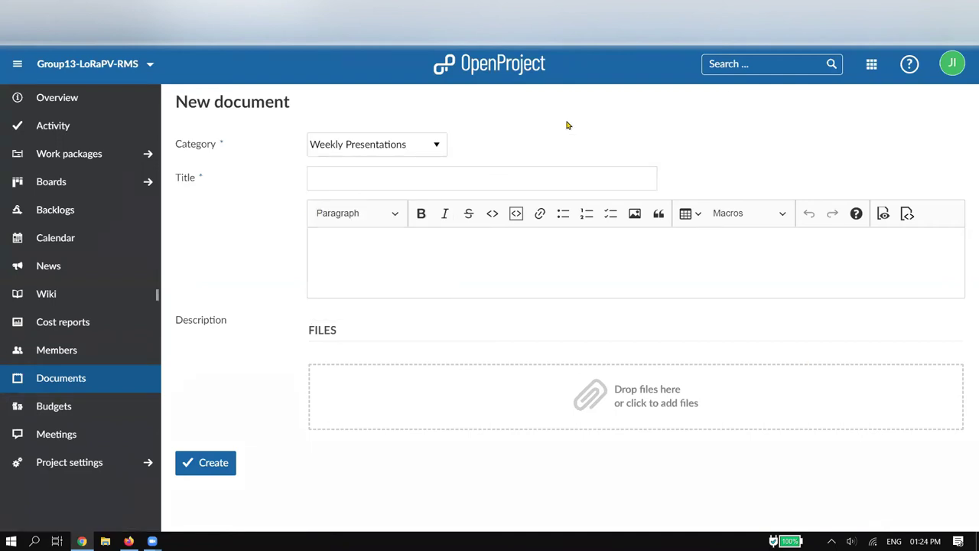
Set the new document's category to Other, then abandon the form and return to the Documents list
click(406, 153)
click(380, 308)
click(427, 179)
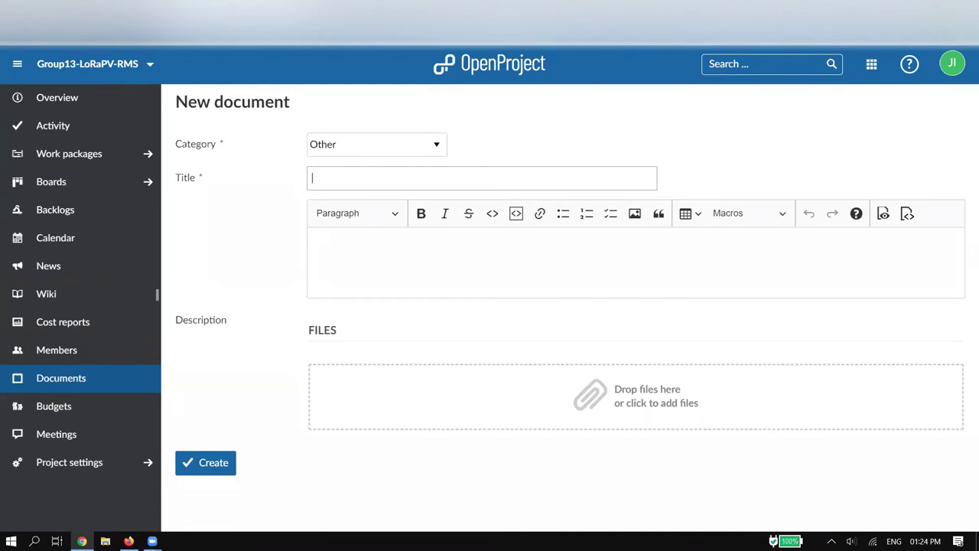
key(alt+Tab)
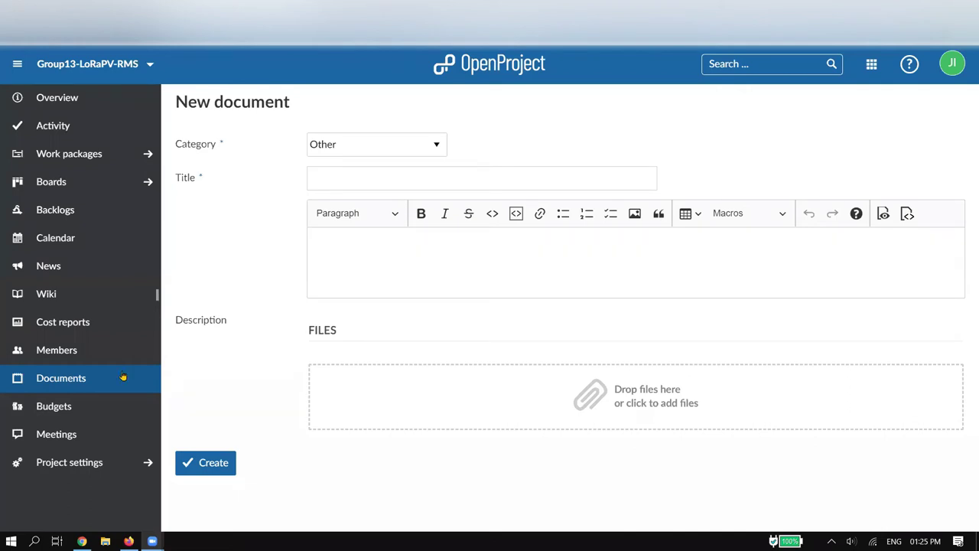
click(69, 380)
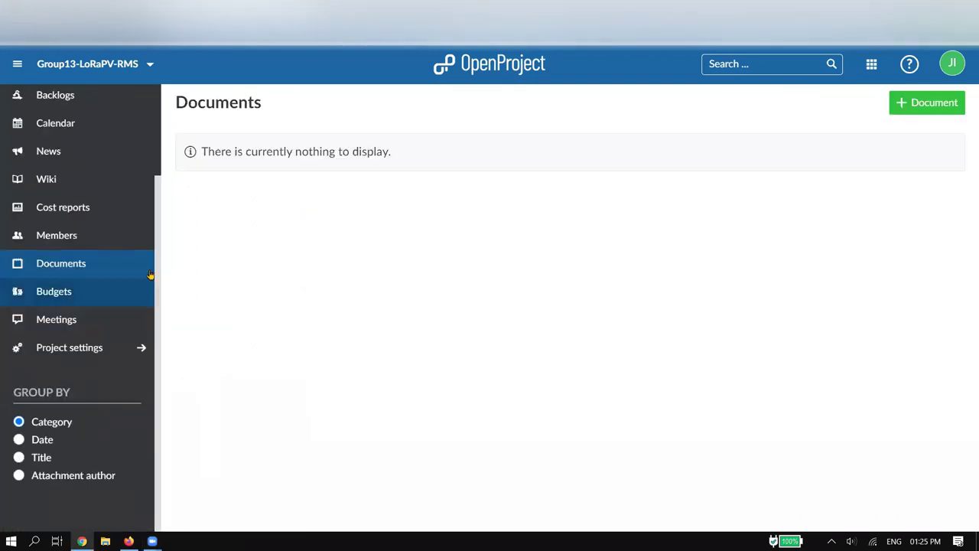
scroll(131, 255, up, 2)
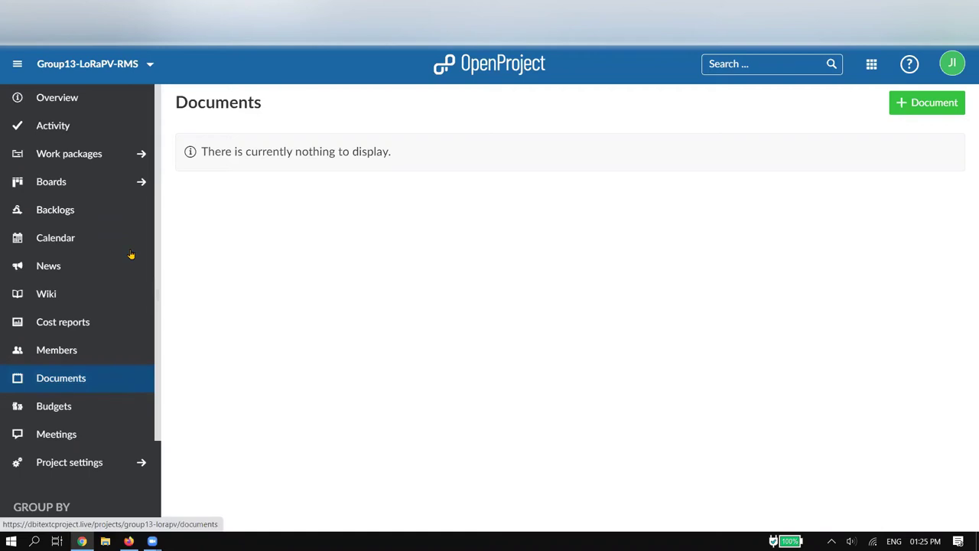
Switch to the student account's session in Firefox and open the project's Documents module
click(128, 540)
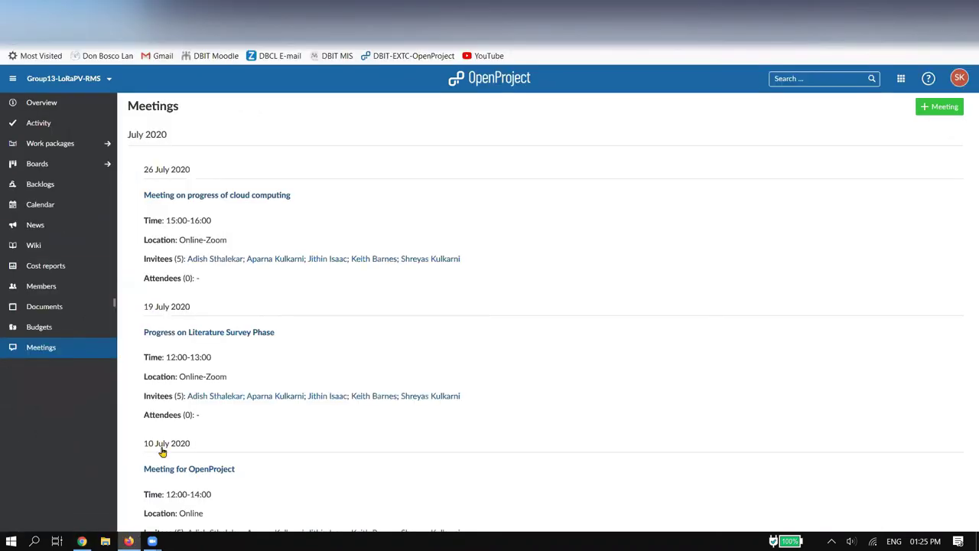
click(57, 307)
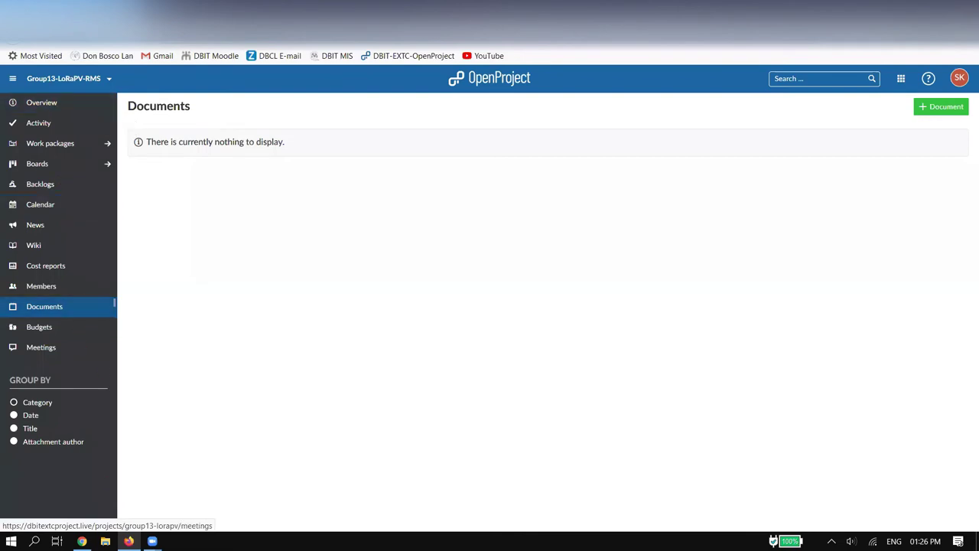
Return to the Chrome session, open the Modules page of the project settings, and compare the enabled modules with the student's project menu
key(alt+Tab)
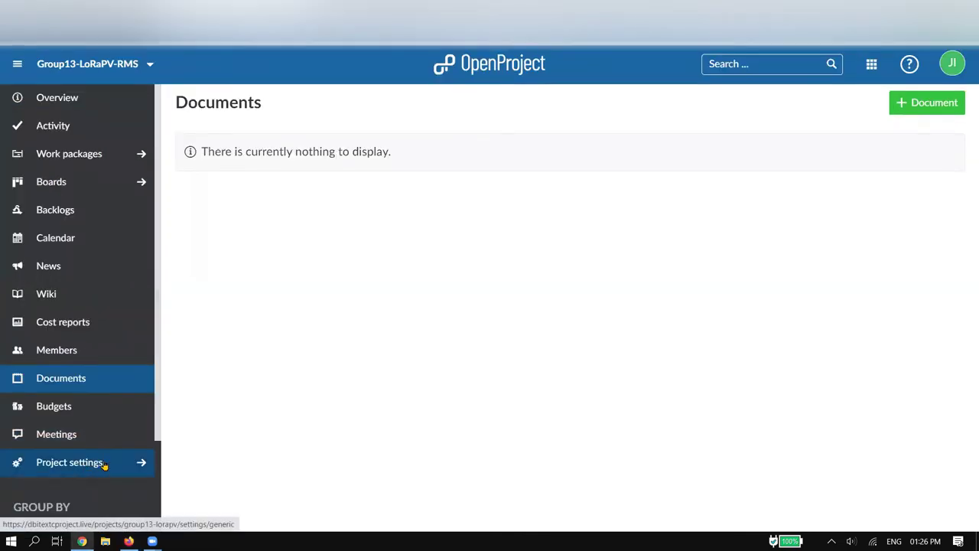
click(102, 463)
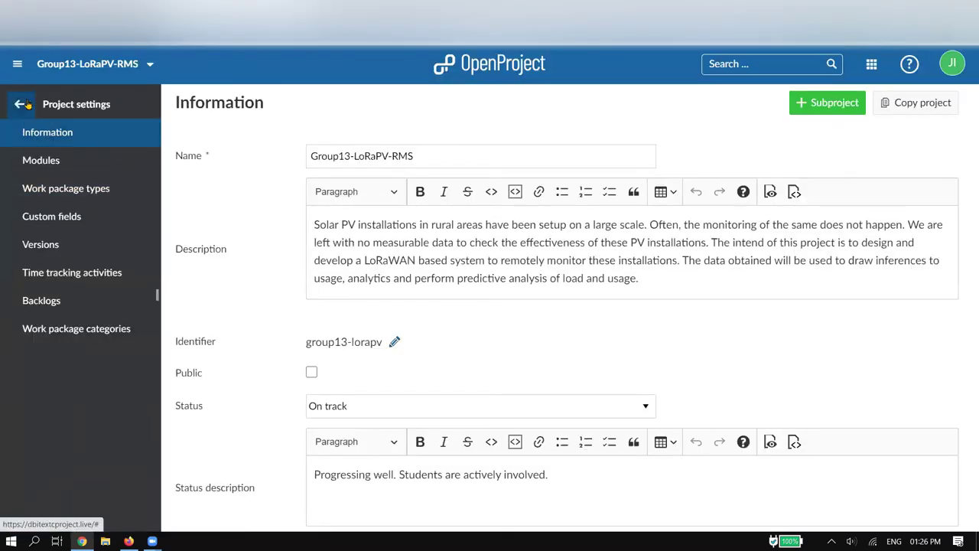
click(76, 165)
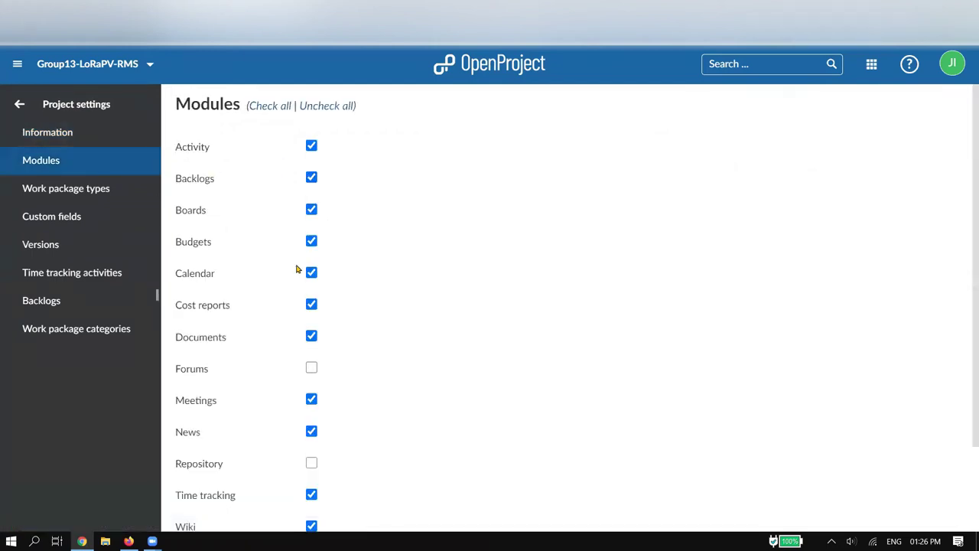
scroll(316, 274, down, 1)
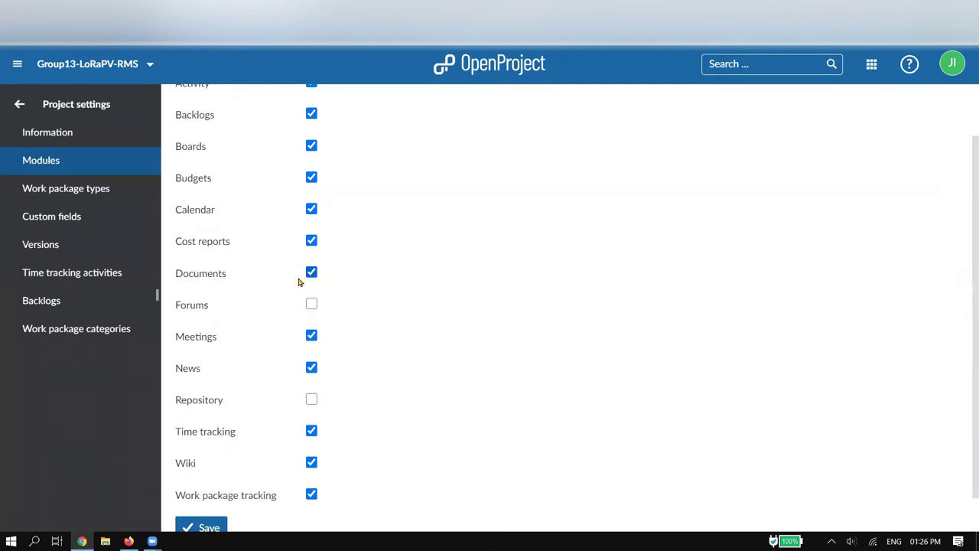
scroll(324, 222, up, 1)
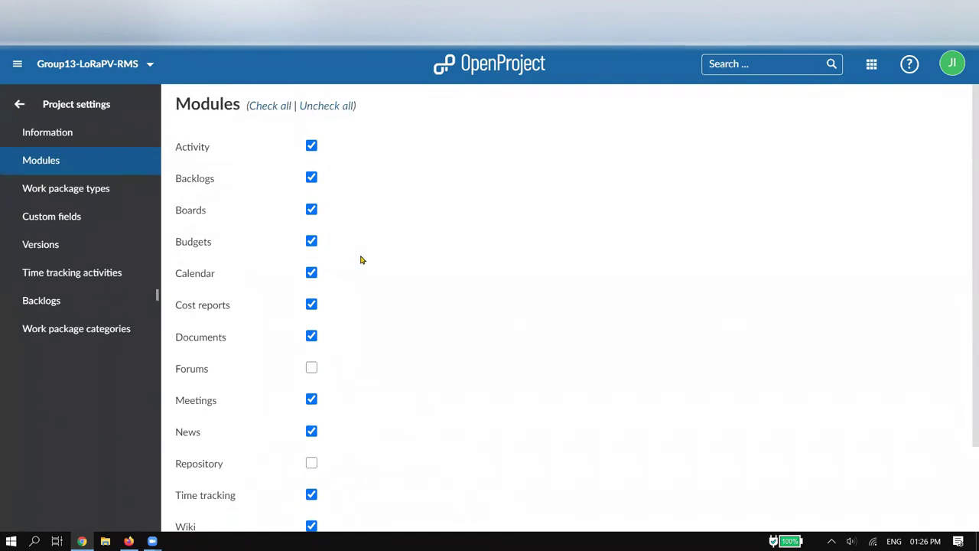
scroll(340, 268, down, 1)
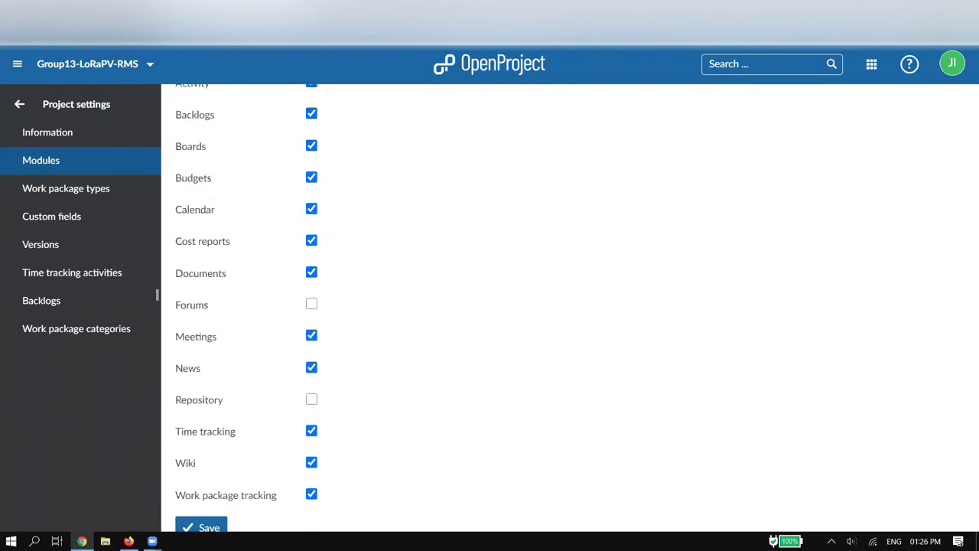
key(alt+Tab)
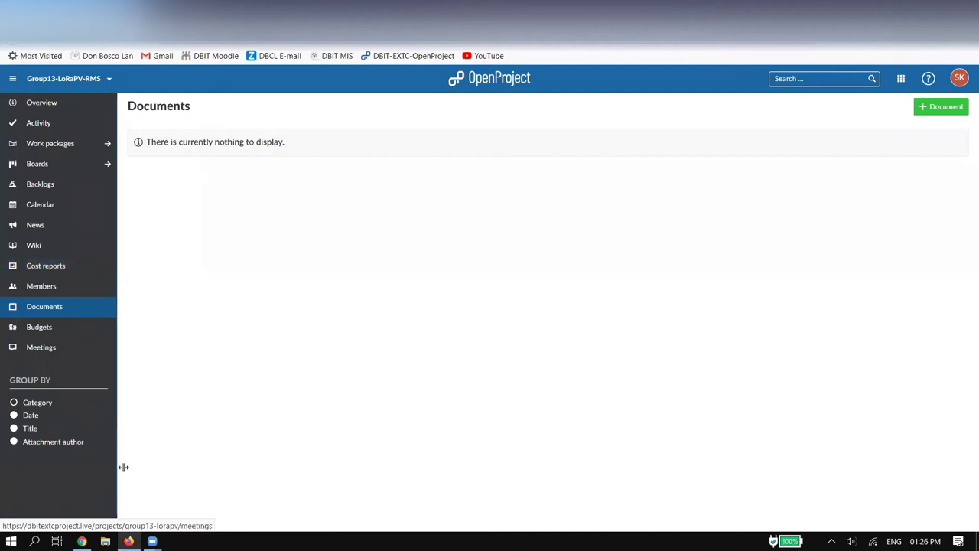
key(alt+Tab)
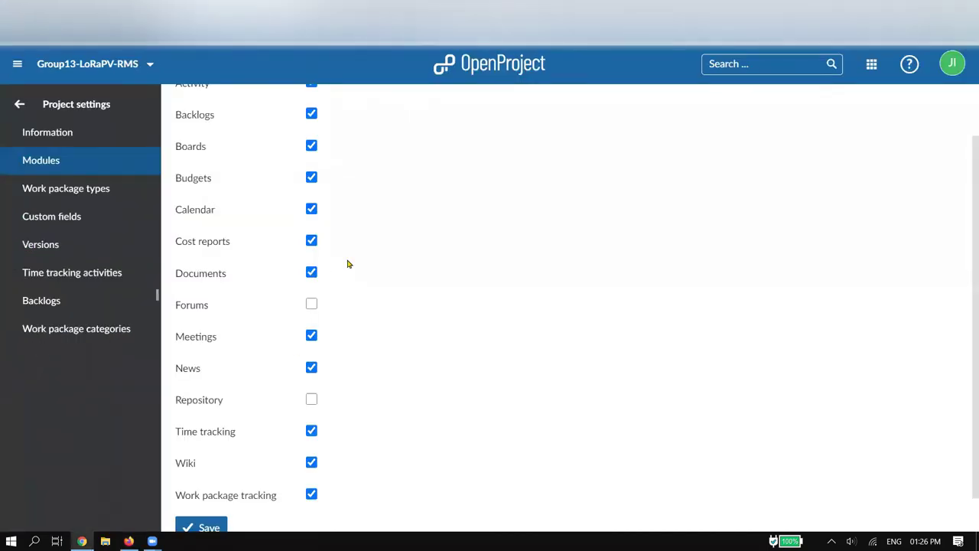
scroll(224, 311, up, 2)
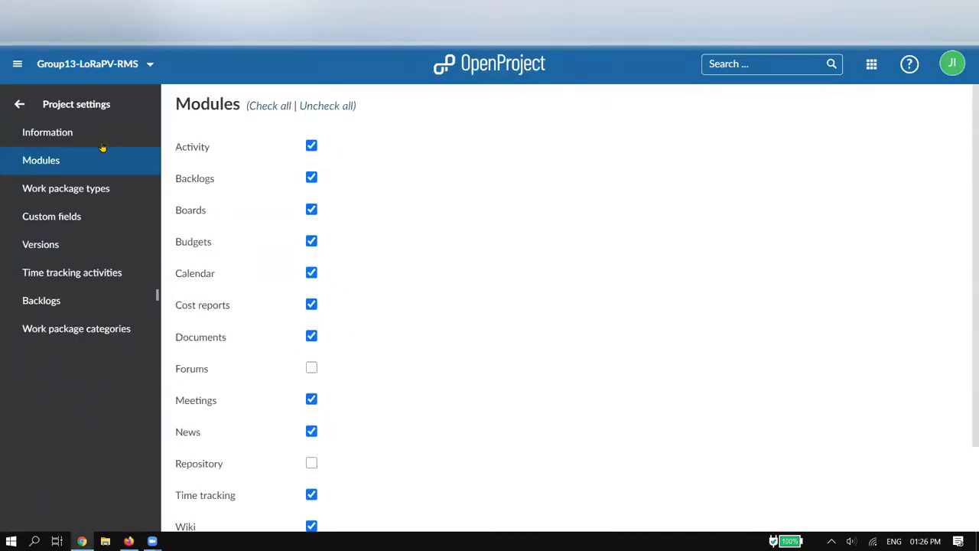
Leave the project settings and browse the project's Budgets, Wiki, News and Calendar modules
click(21, 105)
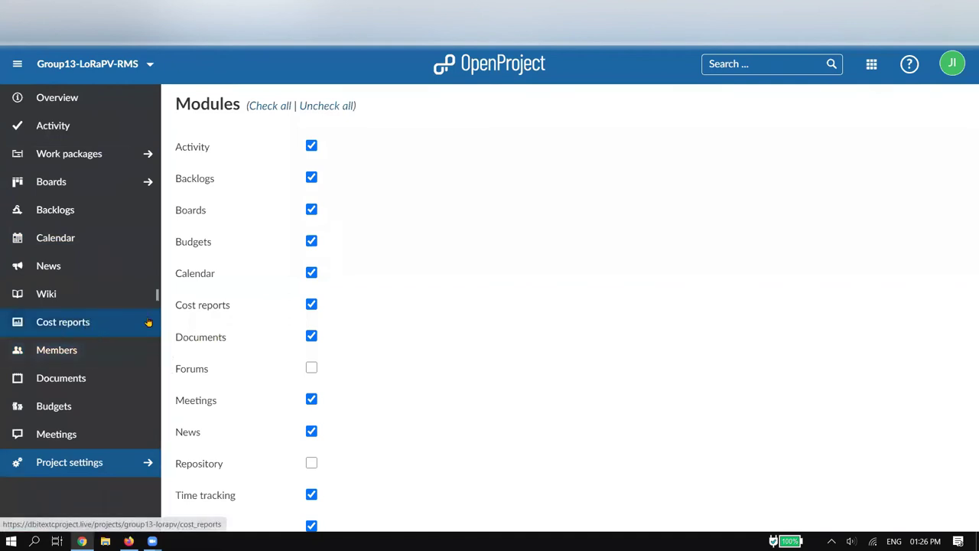
click(113, 408)
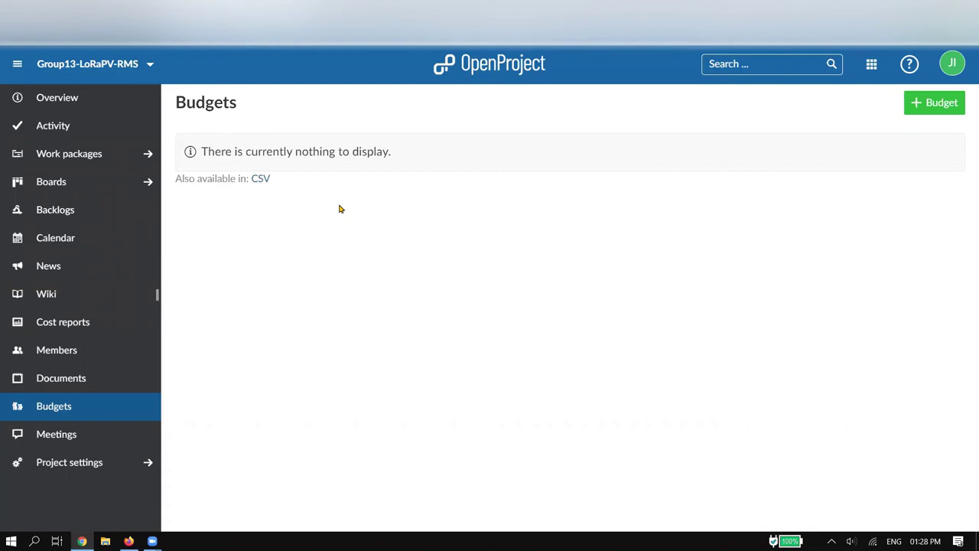
click(109, 290)
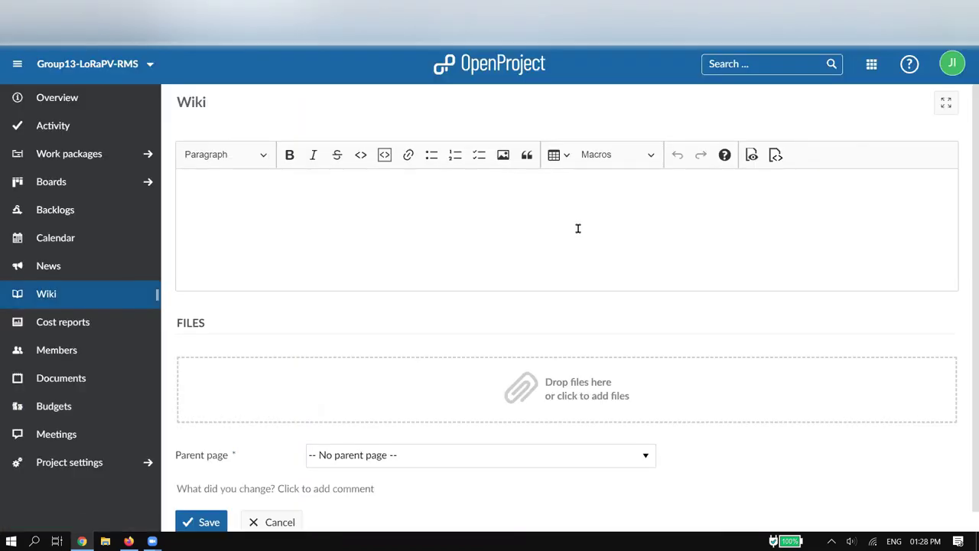
click(367, 225)
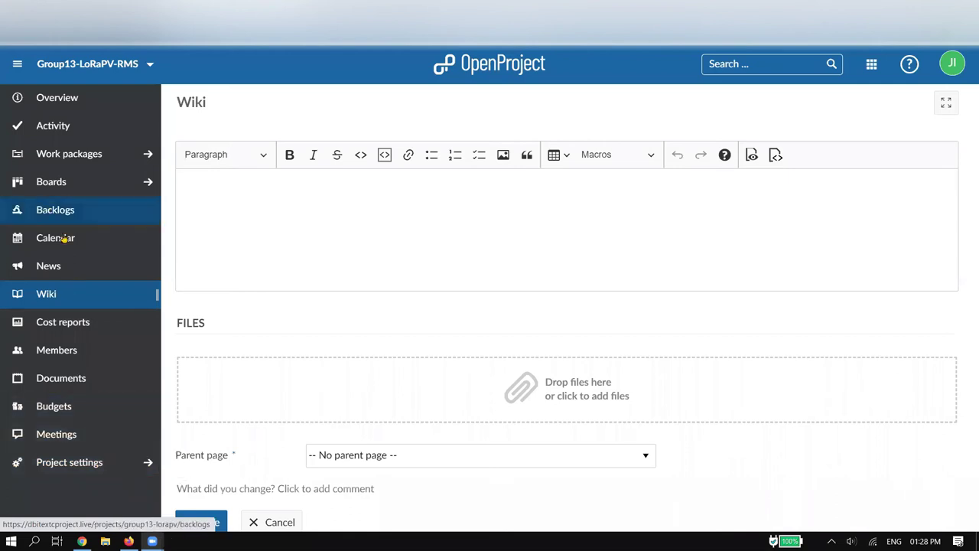
click(81, 266)
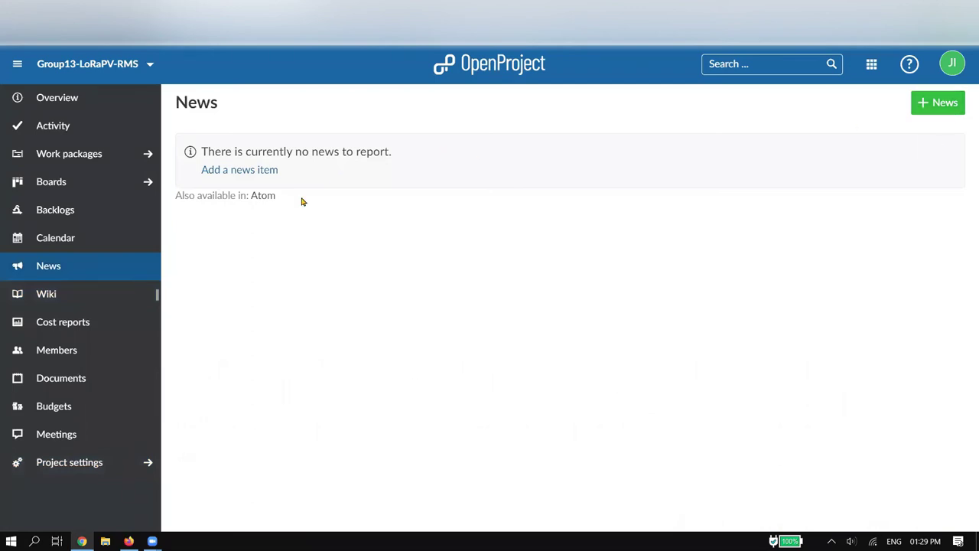
click(82, 239)
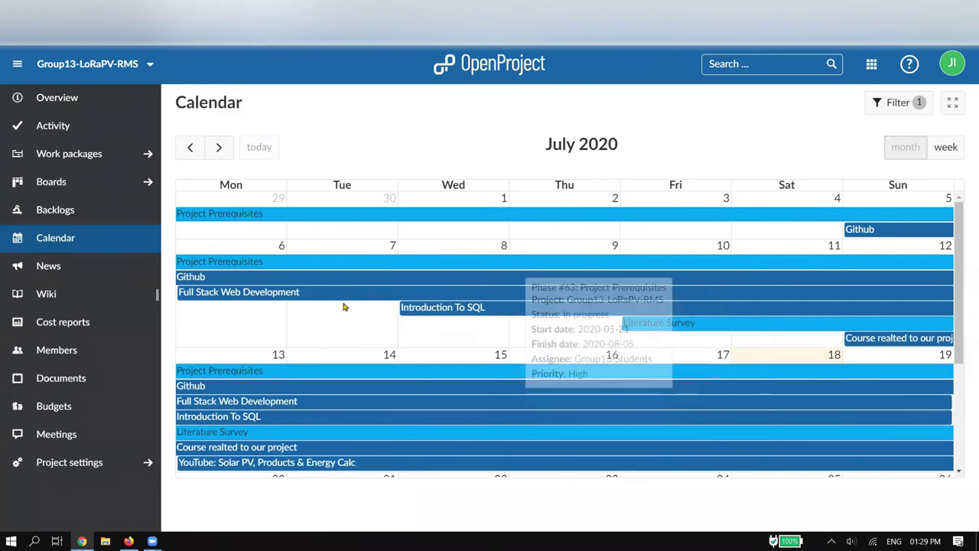
Open the project's Boards page to view its description, and return to the main project menu
click(144, 182)
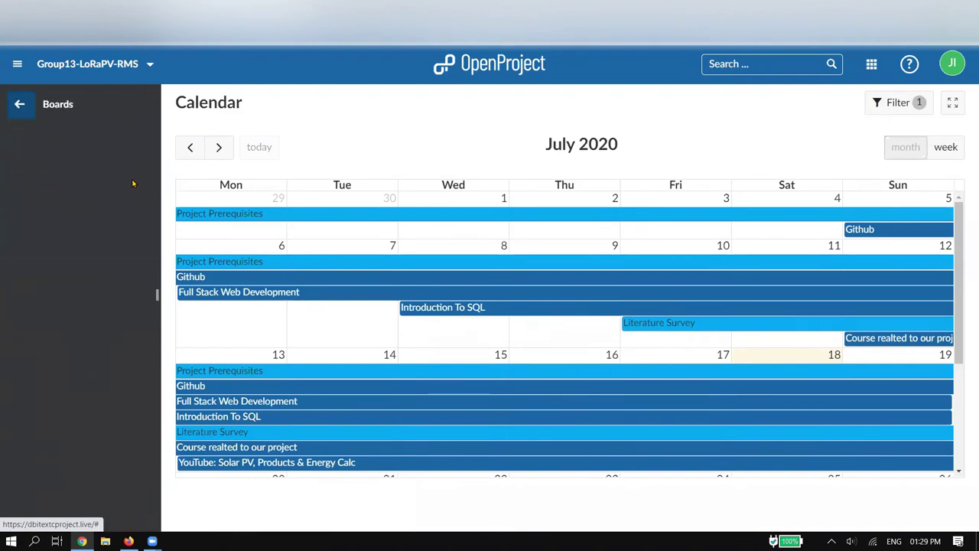
click(63, 109)
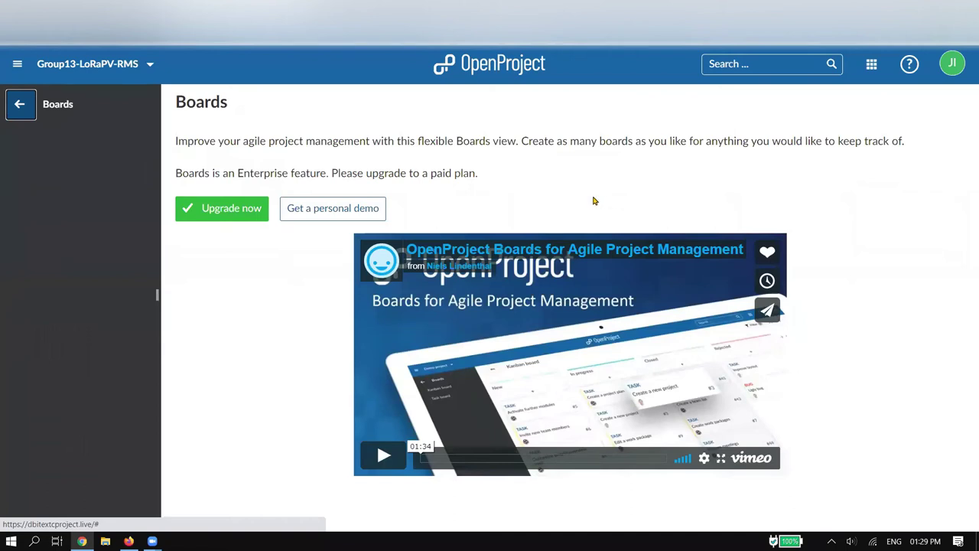
click(19, 105)
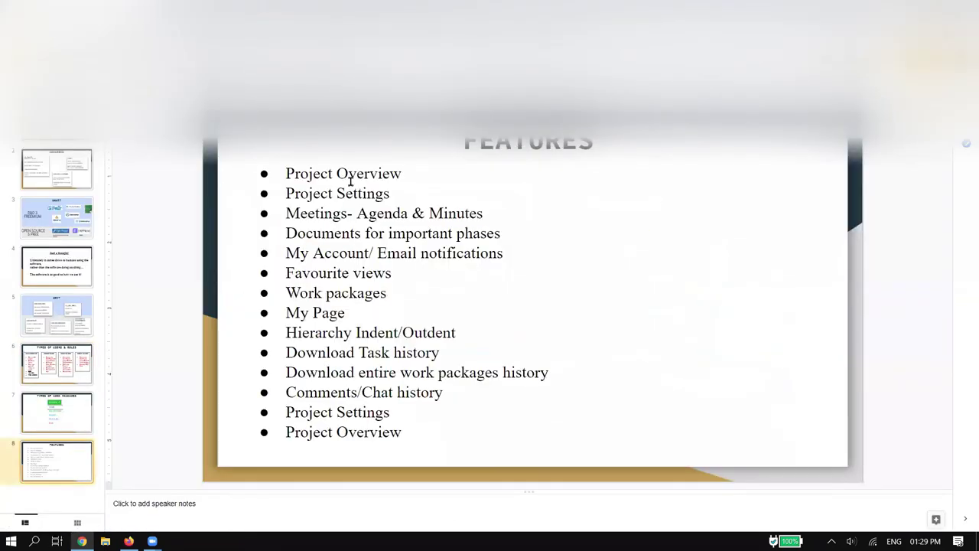
Switch to the presentation's Features slide and delete the last two bullets, Project Settings and Project Overview, including the leftover empty bullet
click(350, 176)
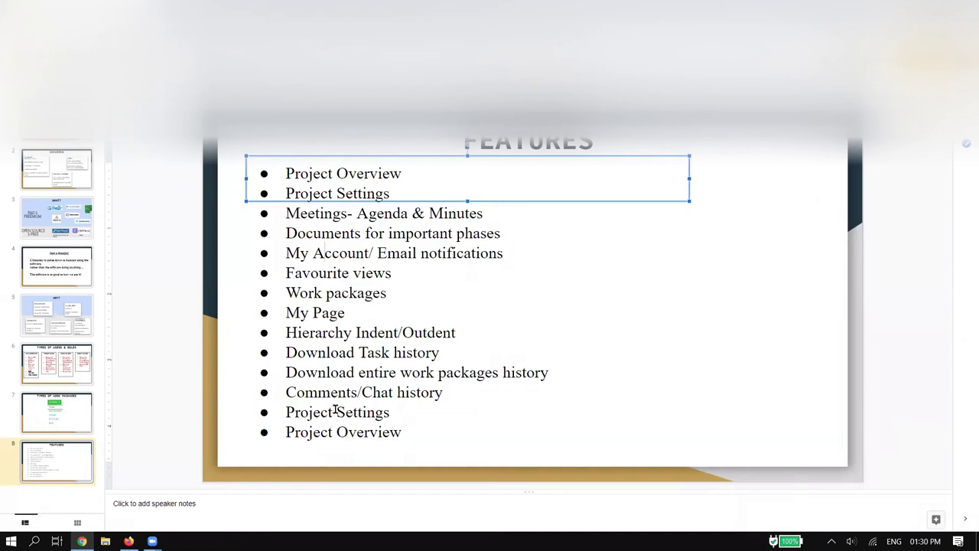
drag(406, 433, 281, 408)
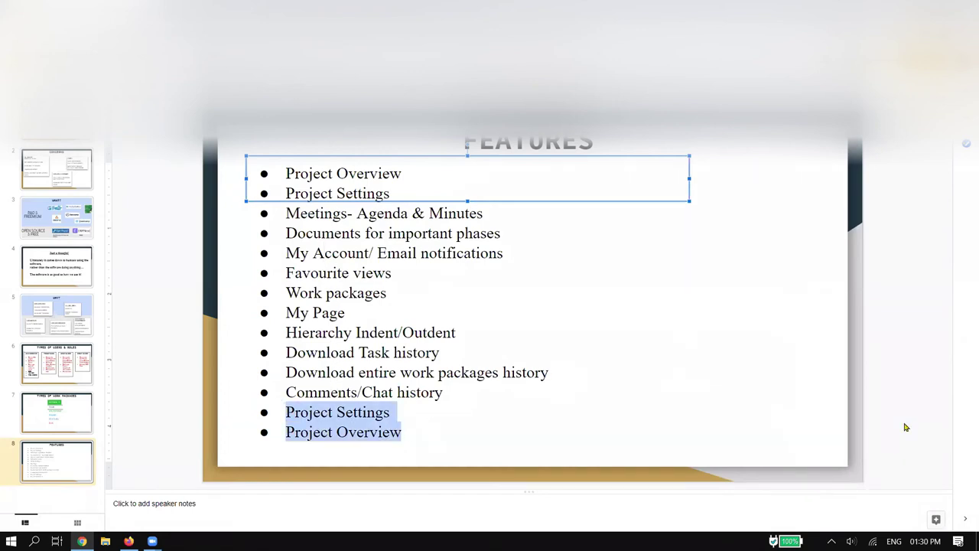
key(Delete)
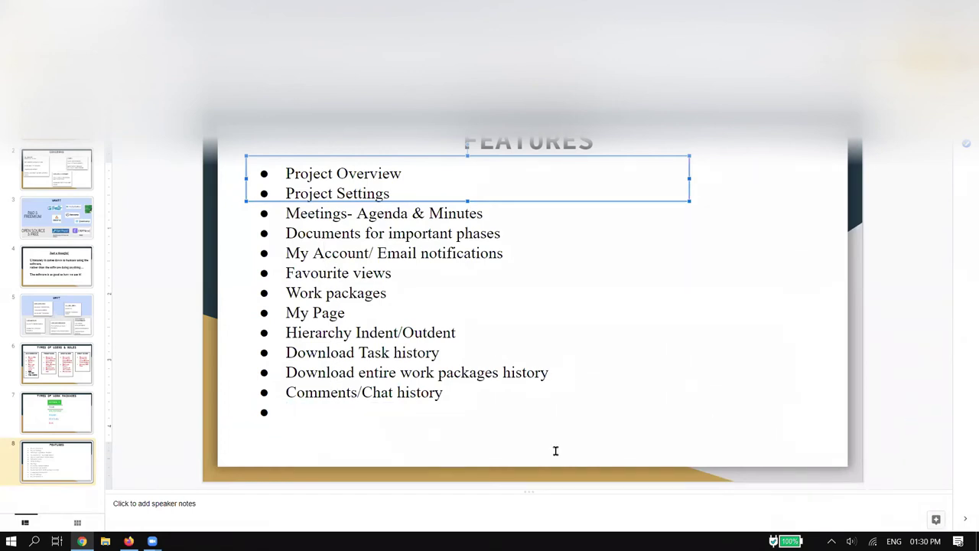
key(BackSpace)
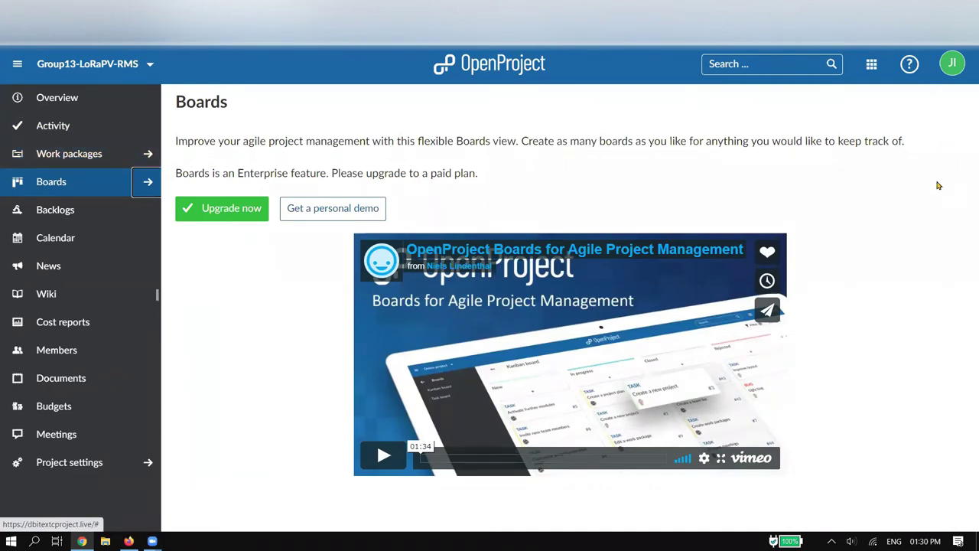
Open the account page in OpenProject, and colour the first four bullets on the Features slide, from Project Overview to Documents for important phases
click(952, 65)
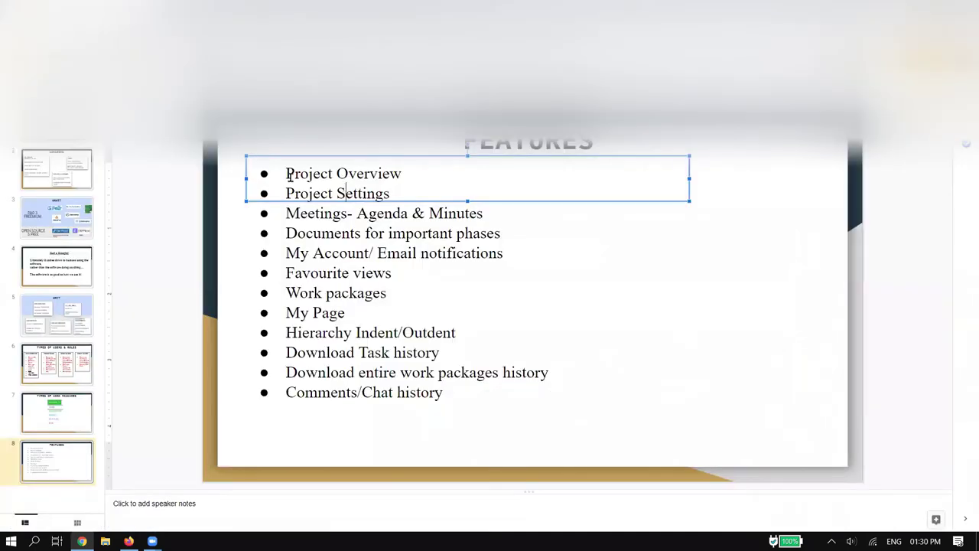
drag(285, 173, 524, 228)
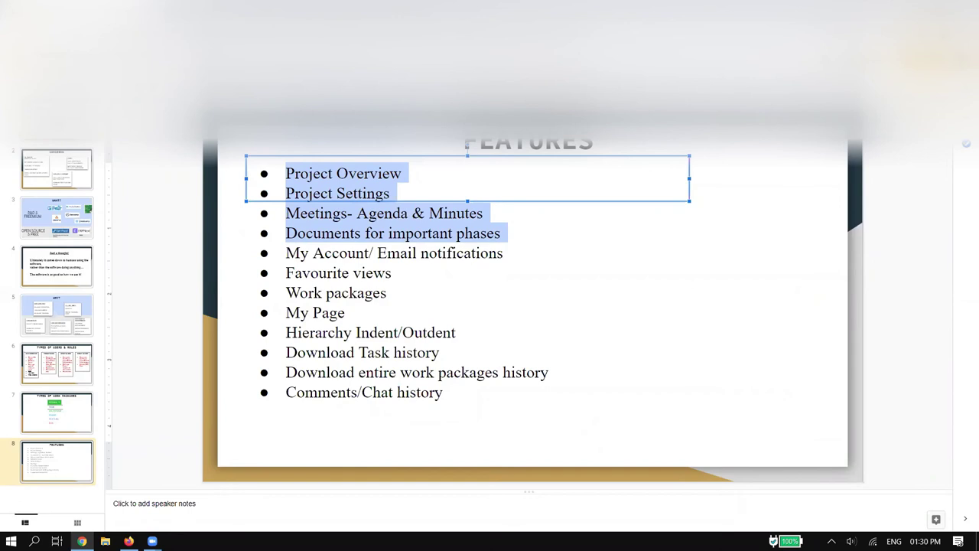
click(413, 100)
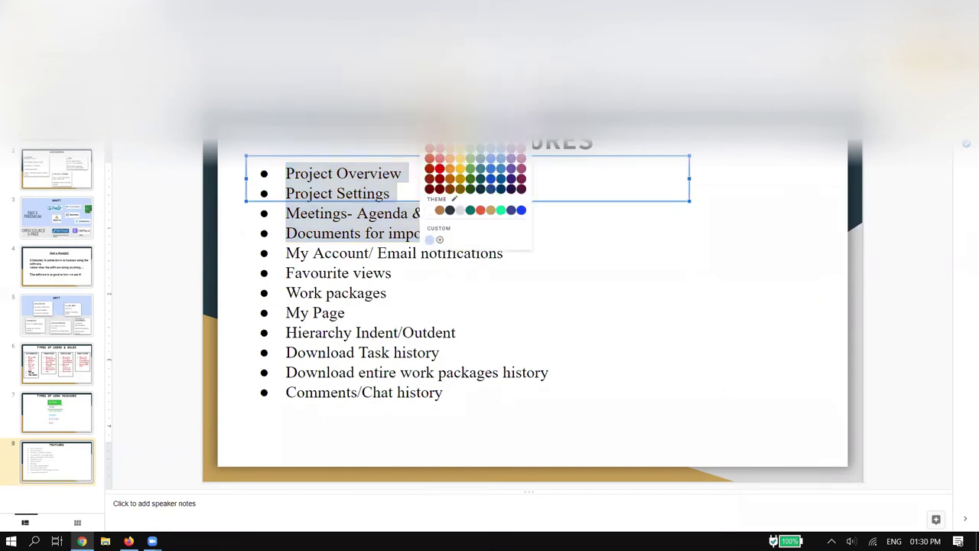
click(460, 168)
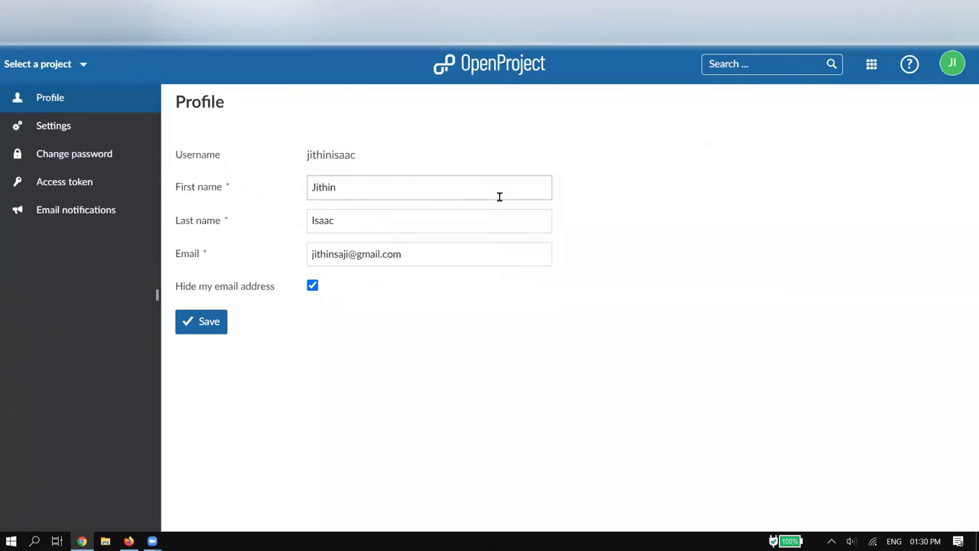
Review the name and email fields on the account's Profile page in OpenProject
click(349, 192)
click(554, 168)
click(430, 214)
key(Tab)
click(206, 175)
click(375, 217)
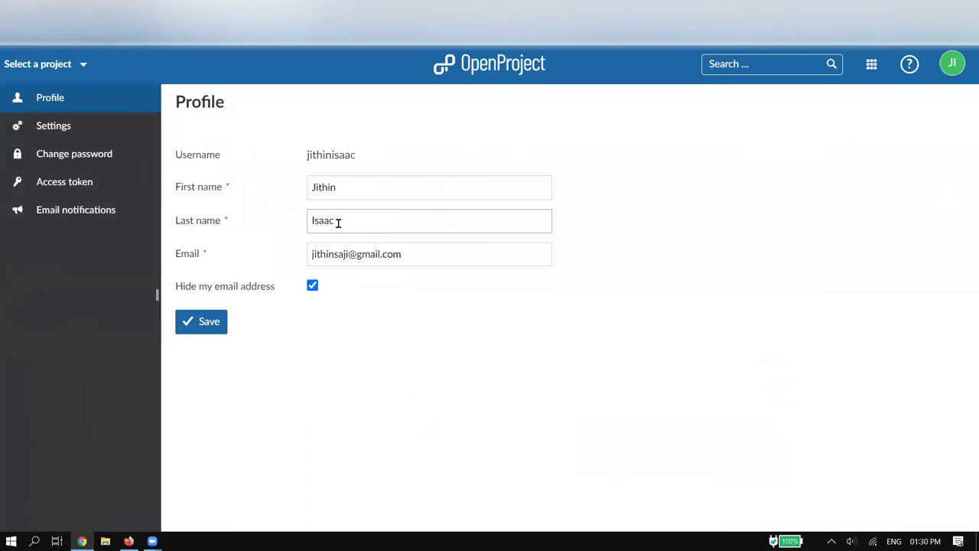
Open the account's Email notifications page and review the Send email notifications choices, keeping "For any event on all my projects" selected
click(89, 211)
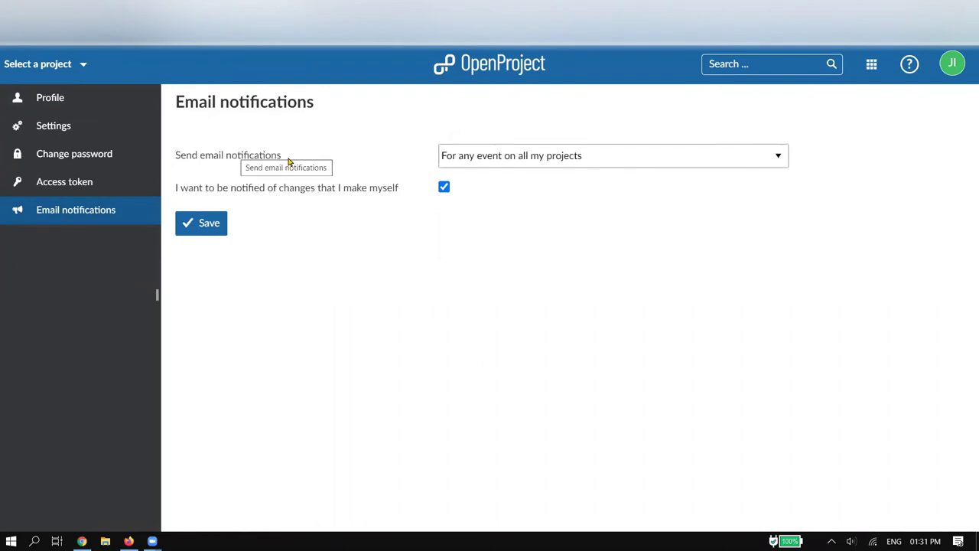
click(518, 158)
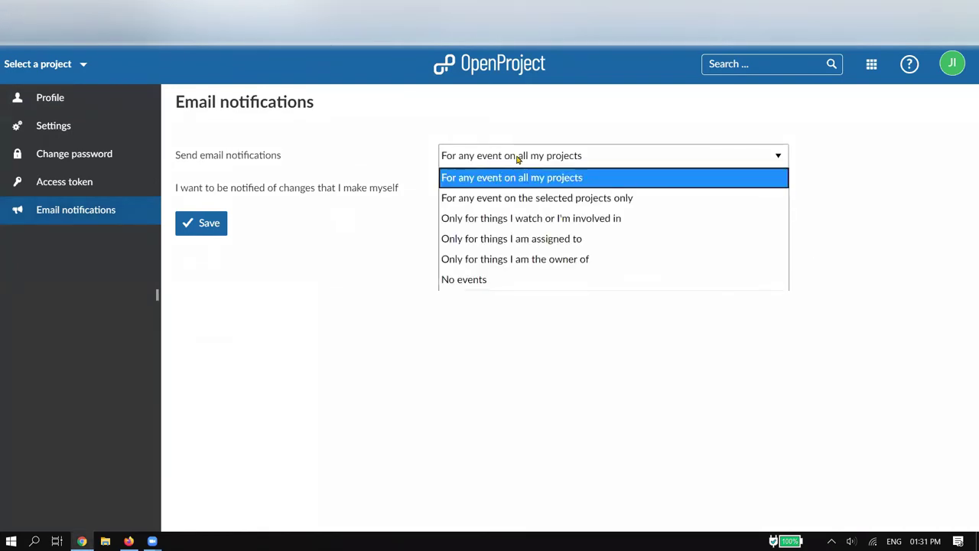
click(589, 123)
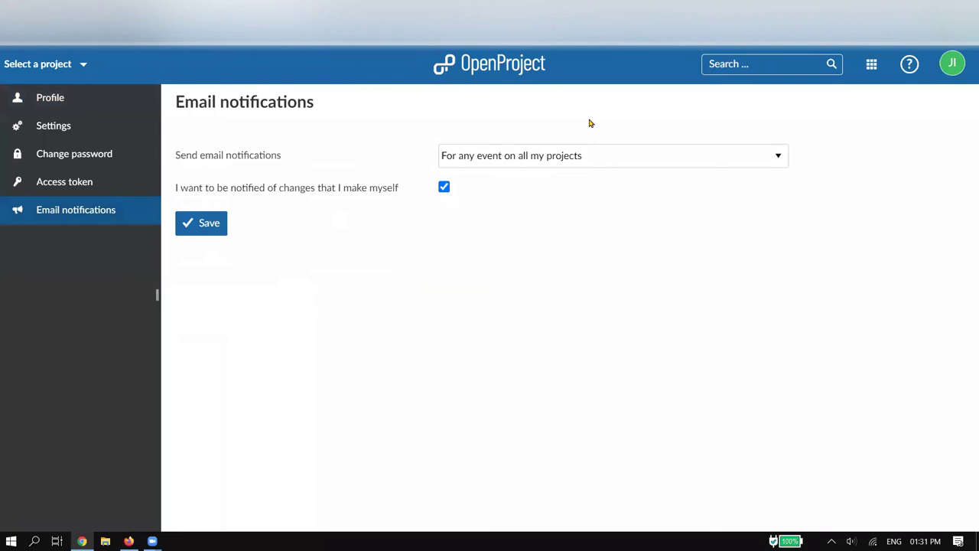
click(527, 159)
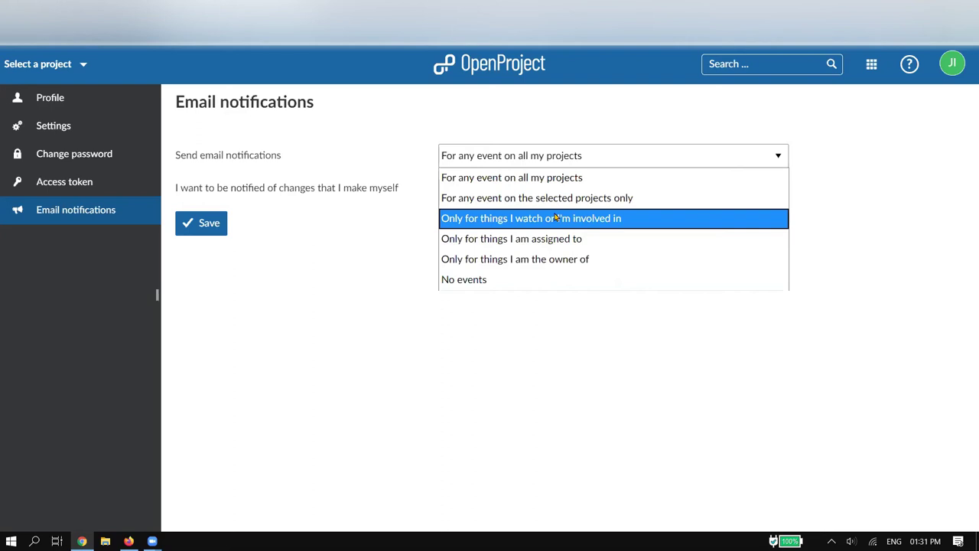
click(535, 178)
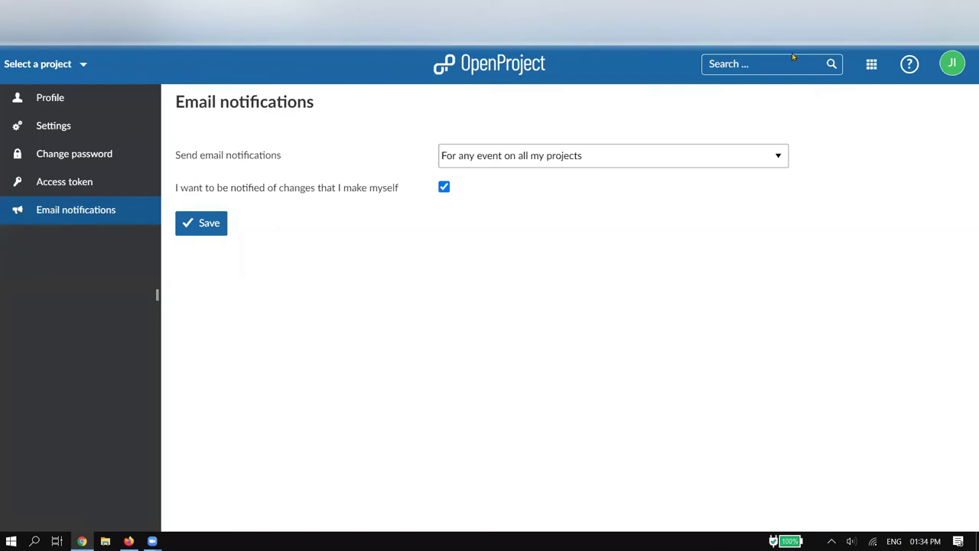
Examine the "I want to be notified of changes that I make myself" option on the Email notifications page, leaving it enabled
click(952, 65)
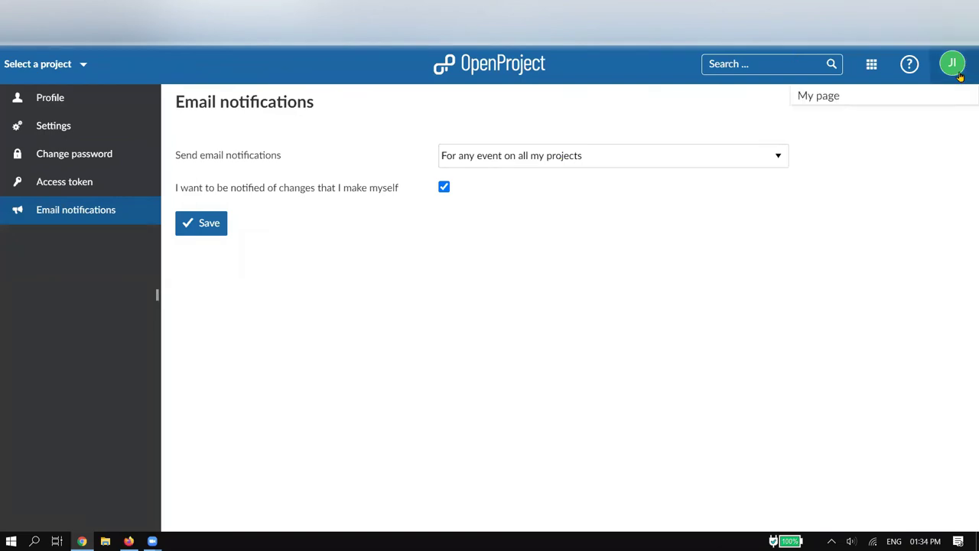
click(398, 116)
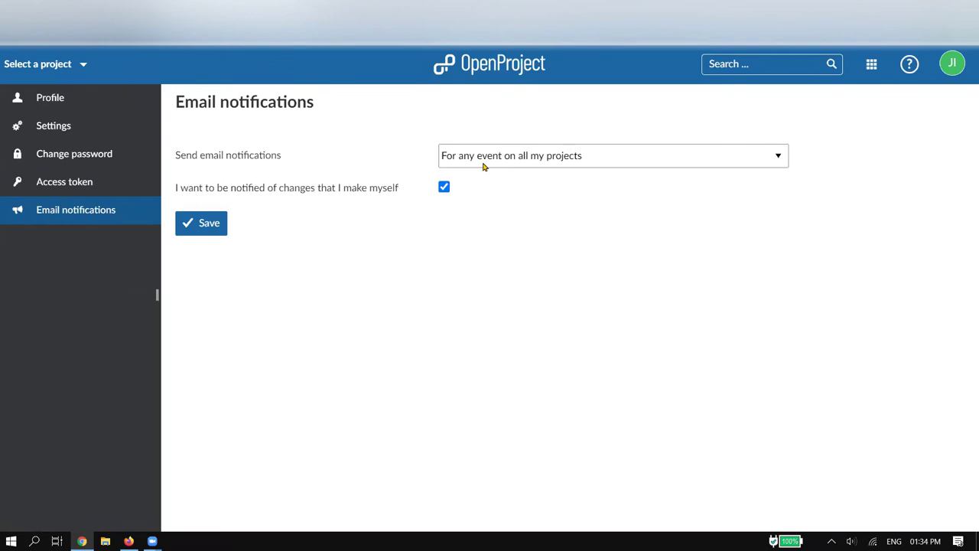
drag(177, 189, 403, 193)
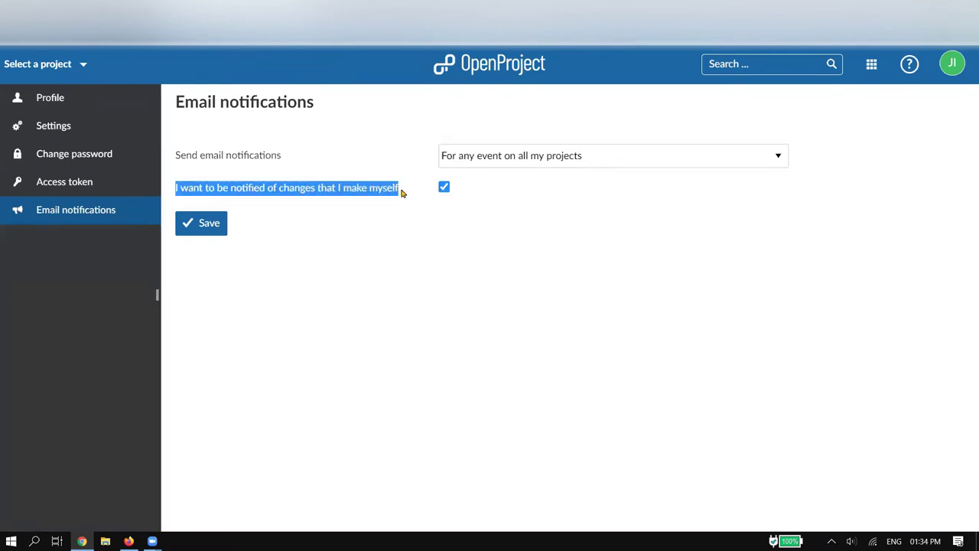
click(443, 188)
click(444, 188)
click(482, 207)
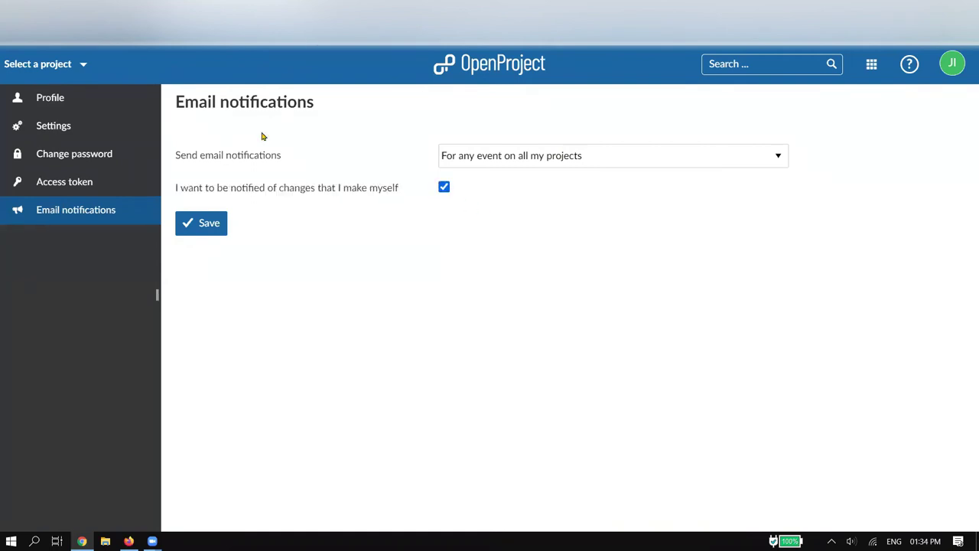
Open the Group13-LoRaPV-RMS project from the project selector
click(80, 67)
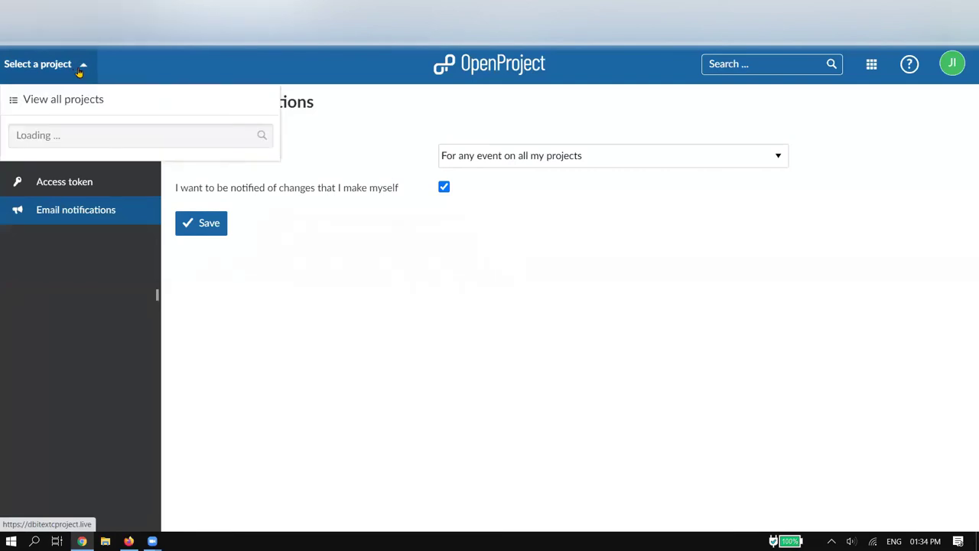
click(76, 183)
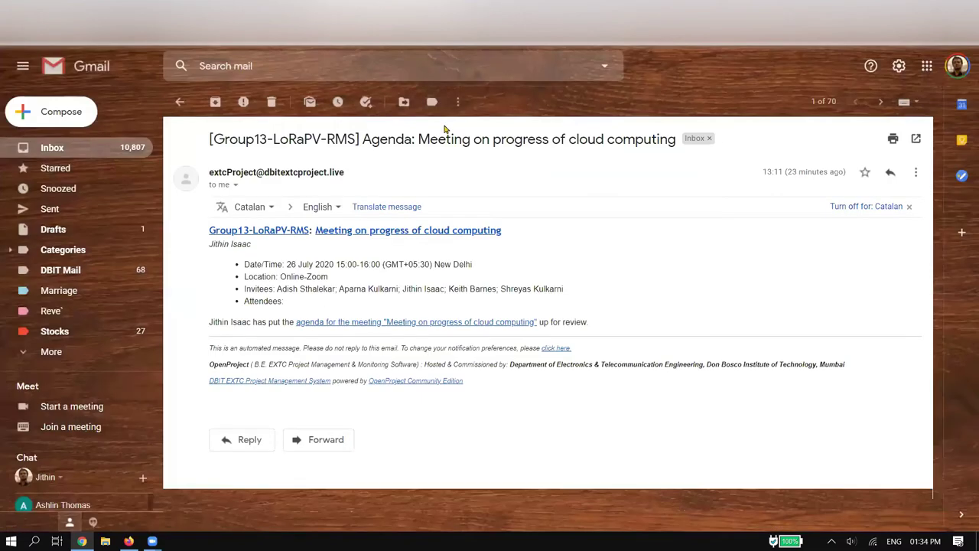
In Gmail, return from the open meeting agenda email to the Forums inbox and look through the project's notification emails
click(181, 102)
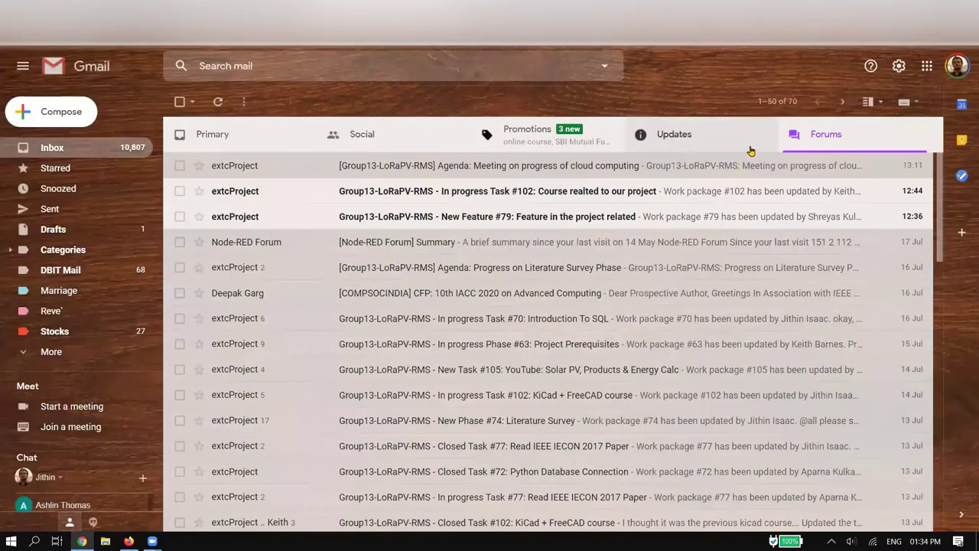
scroll(579, 258, down, 5)
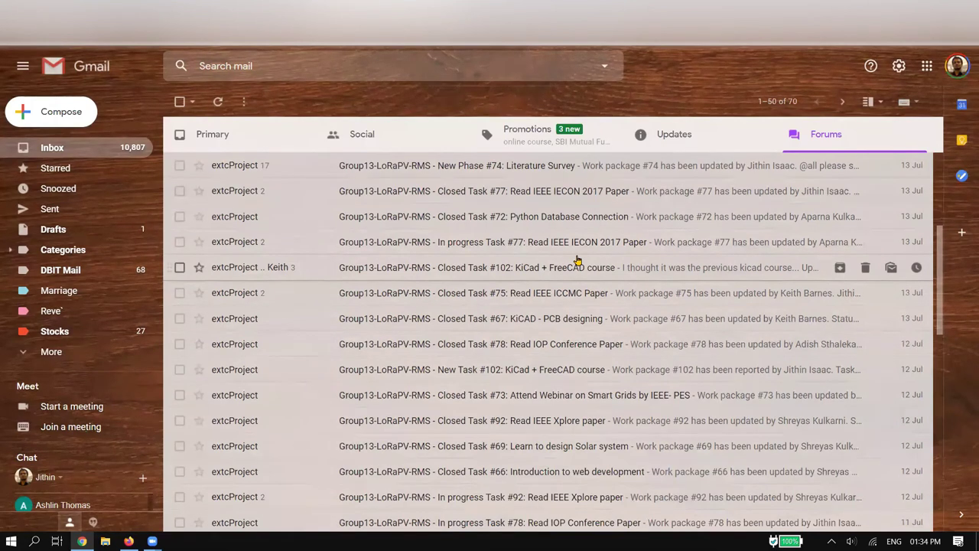
scroll(578, 261, down, 3)
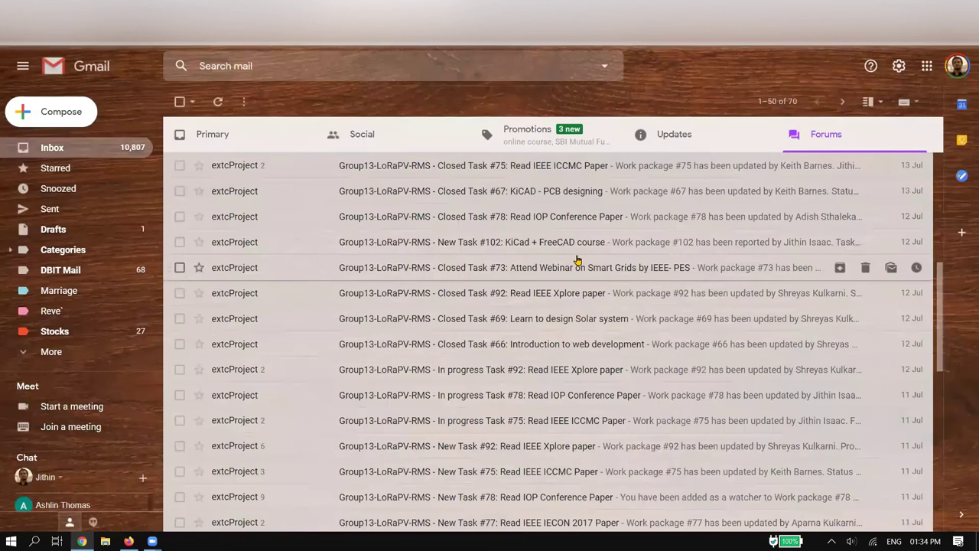
key(ctrl+plus)
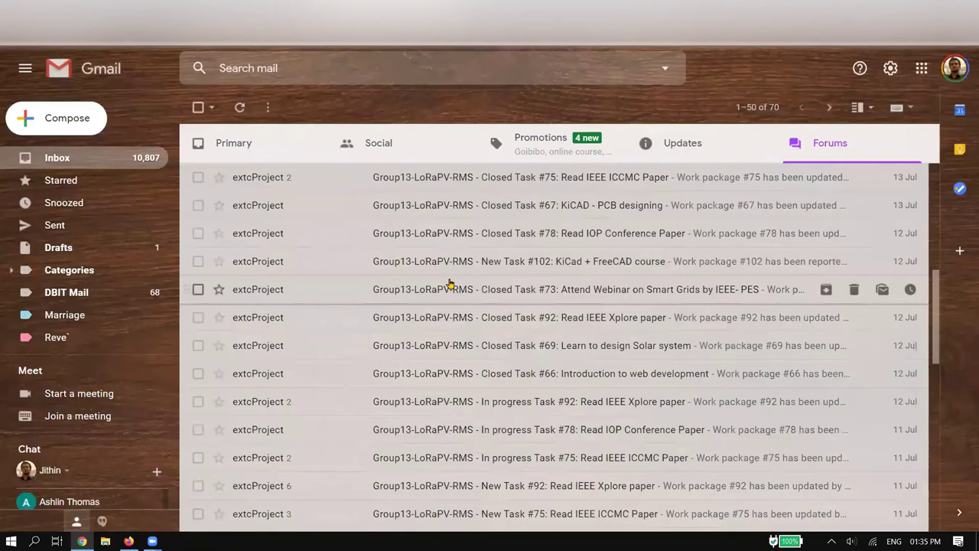
scroll(450, 284, up, 4)
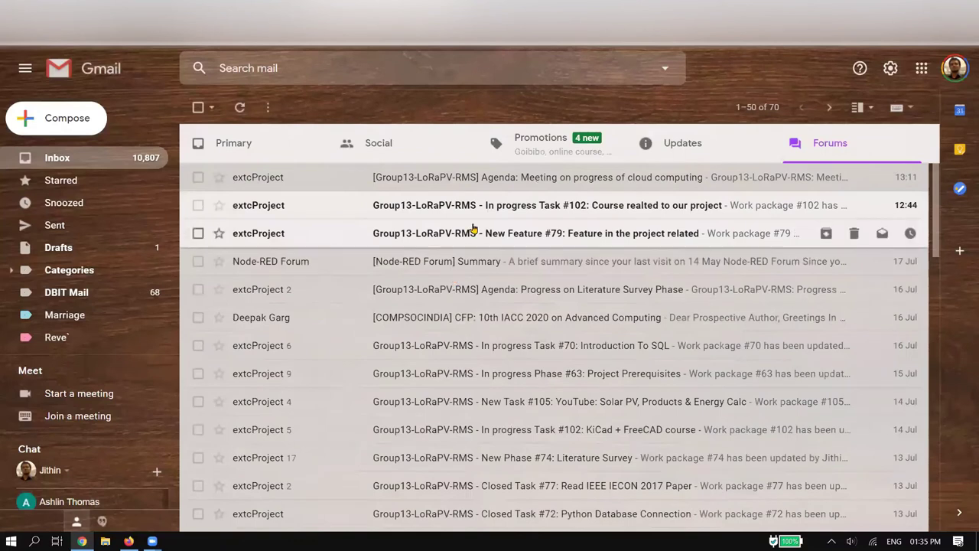
scroll(448, 289, down, 4)
Open the "Closed Task #72: Python Database Connection" email to examine its sender address, and return to the Forums list
click(269, 324)
drag(230, 183, 393, 184)
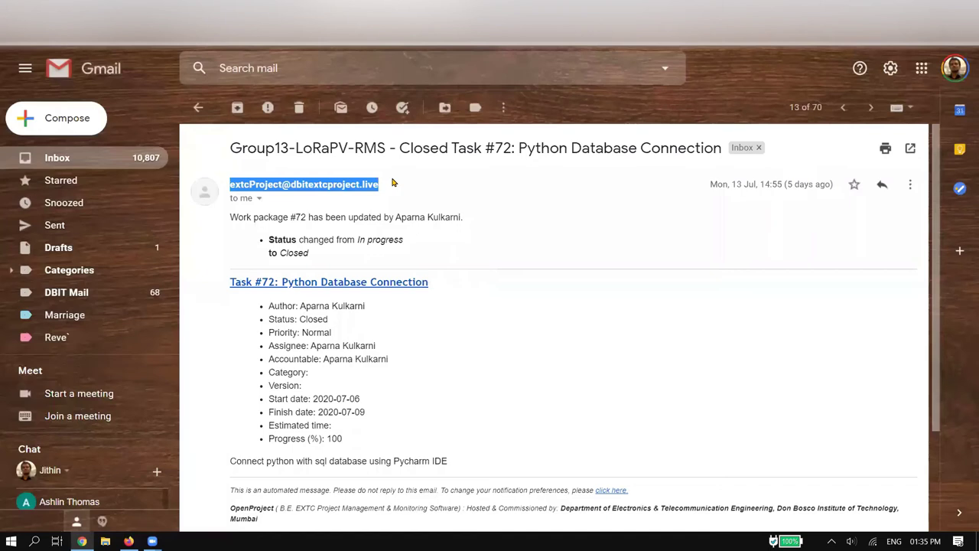
click(373, 209)
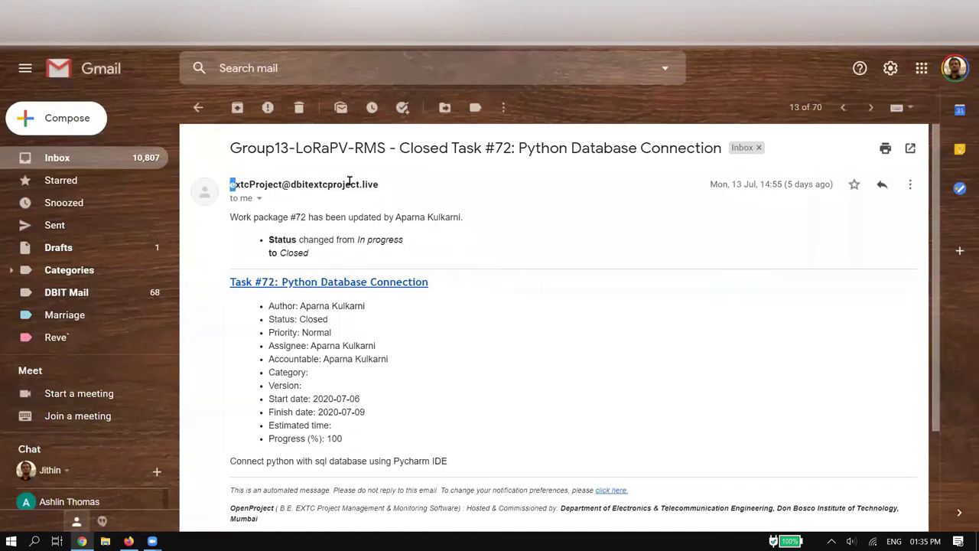
drag(228, 183, 381, 183)
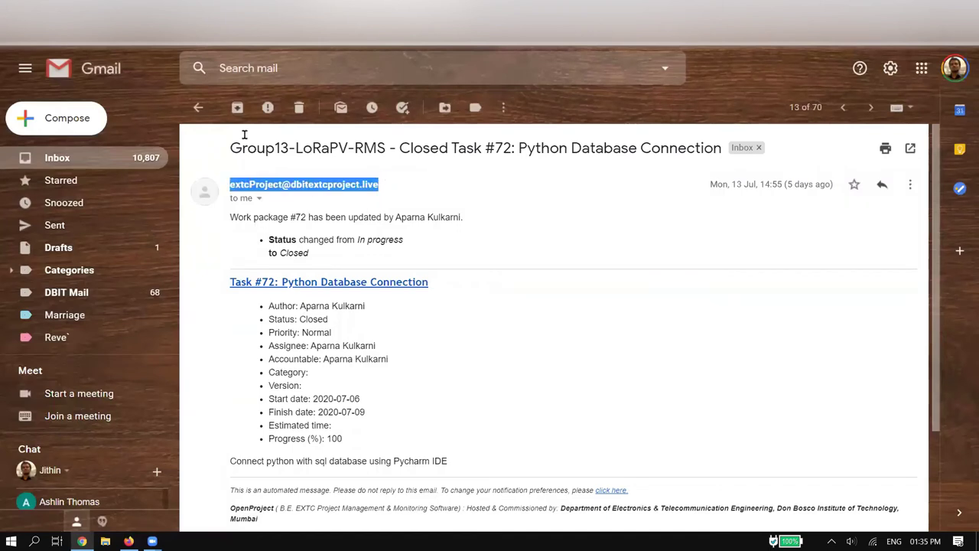
click(199, 107)
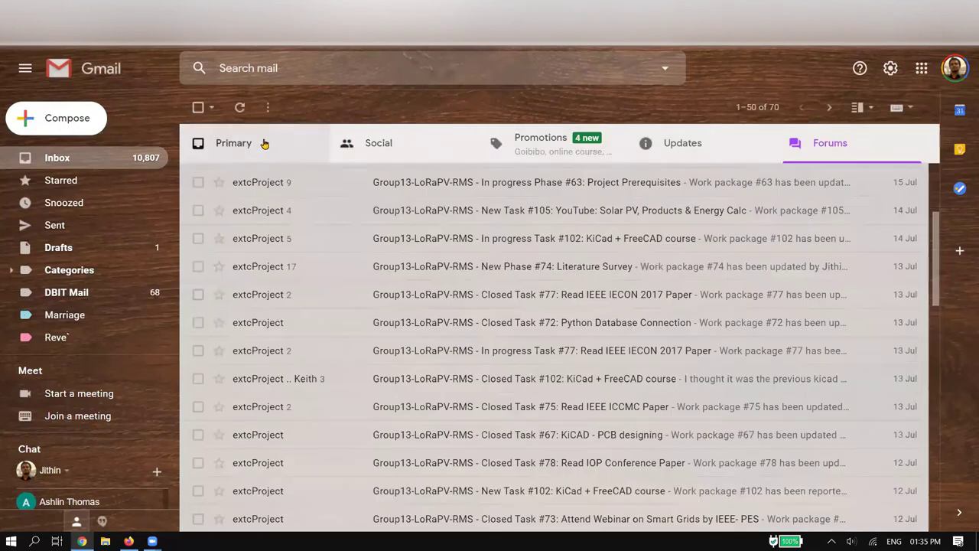
drag(281, 189, 841, 143)
scroll(468, 256, down, 3)
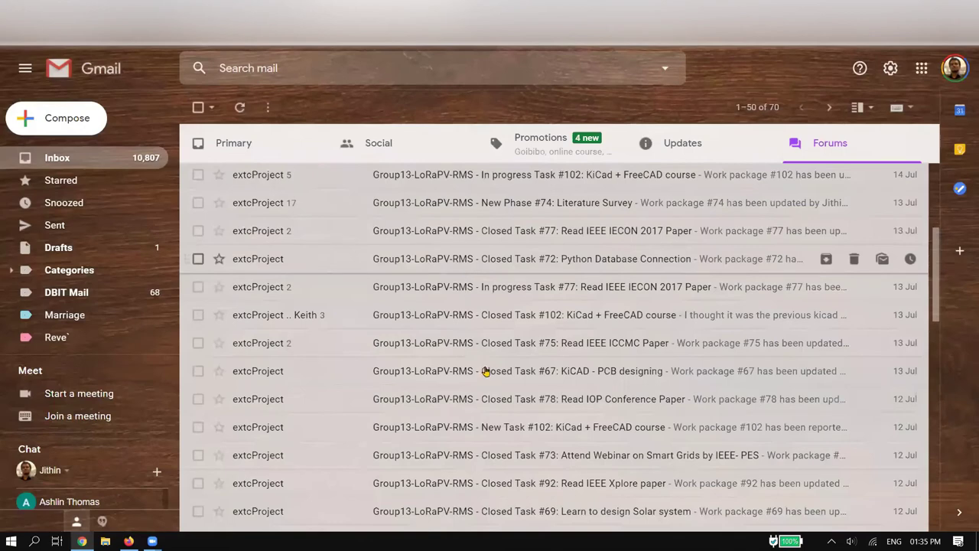
Switch back to OpenProject and open the project's Work packages to examine the All open table and the saved views
key(ctrl+Tab)
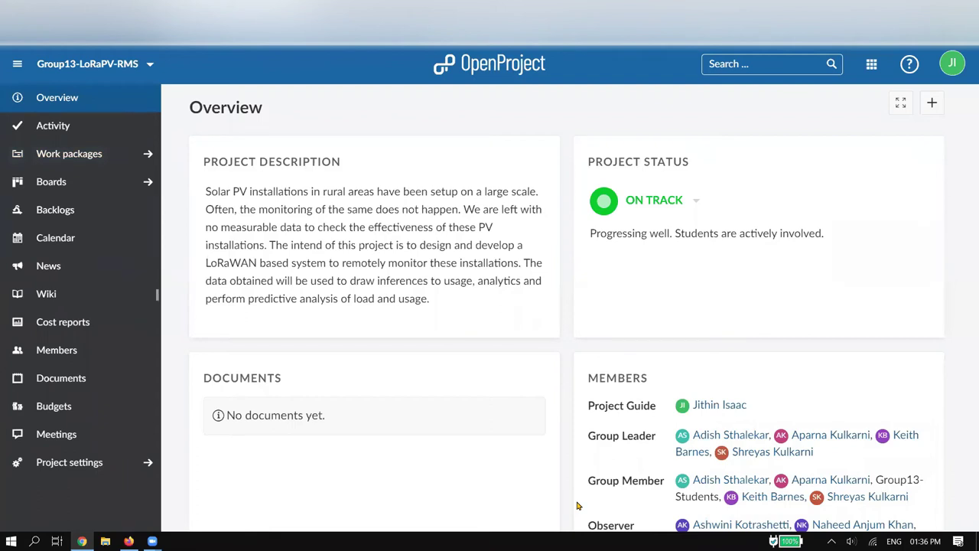
click(89, 155)
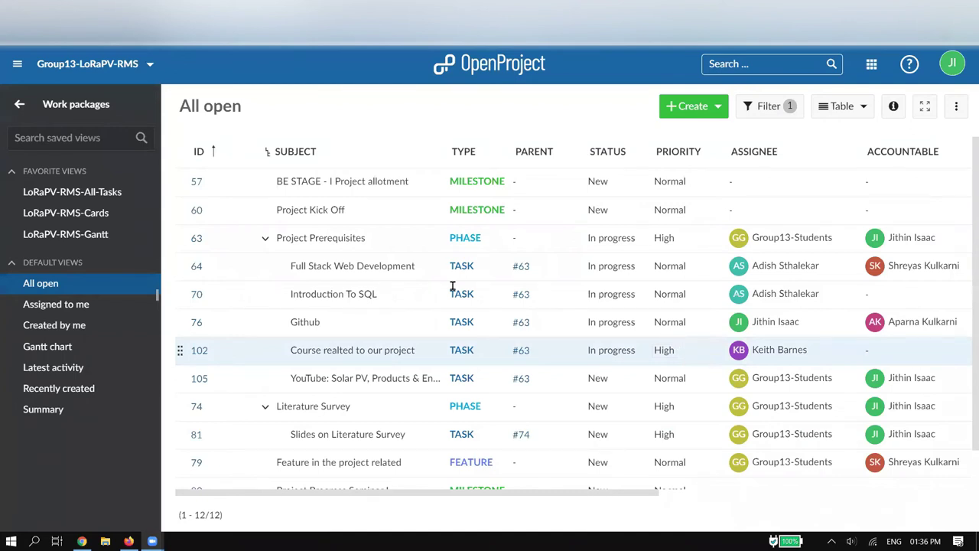
key(ctrl+minus)
key(ctrl+minus)
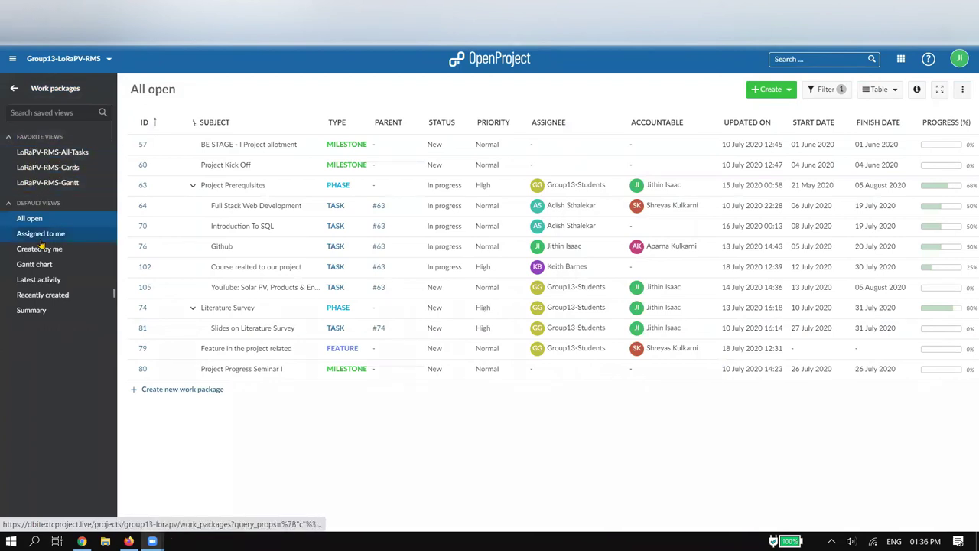
key(ctrl+plus)
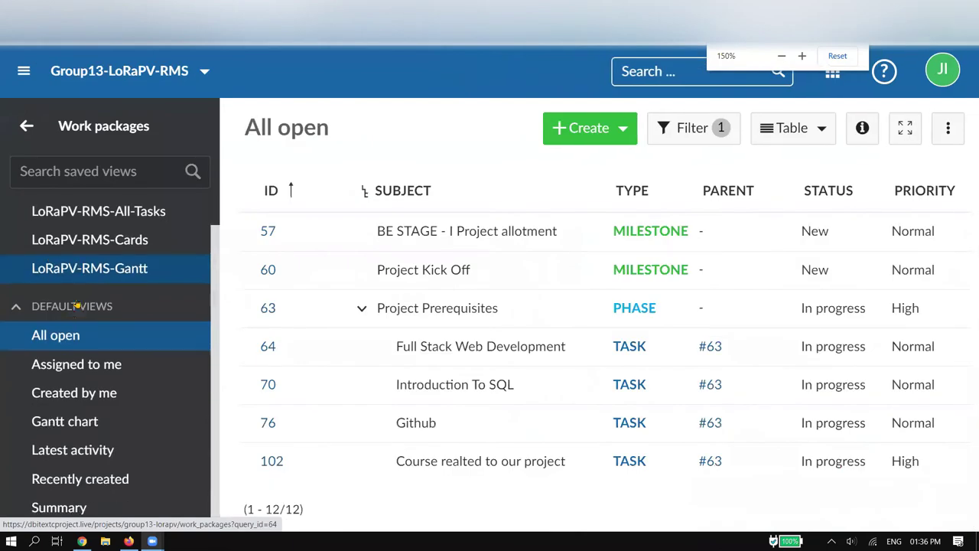
scroll(256, 353, down, 2)
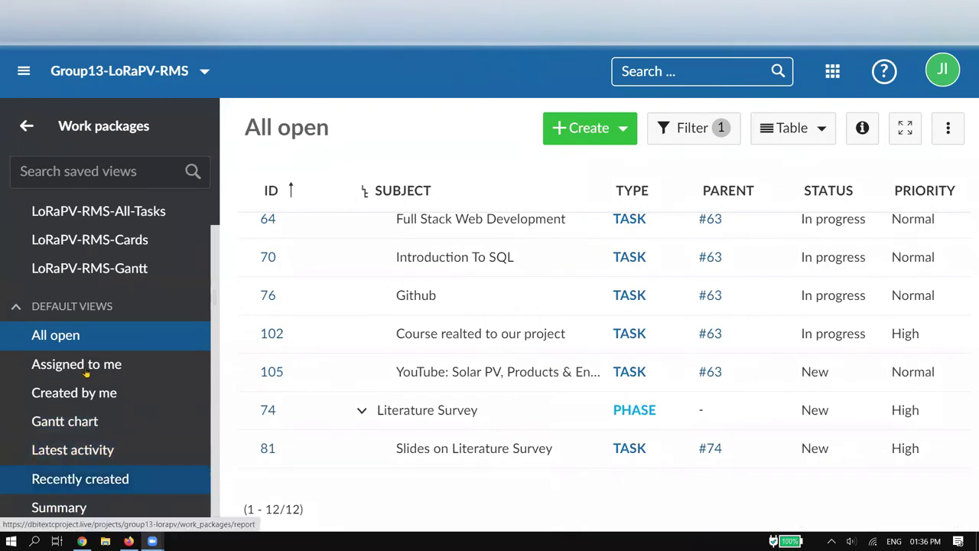
key(ctrl+minus)
key(ctrl+minus)
key(ctrl+minus)
key(ctrl+minus)
scroll(448, 357, up, 2)
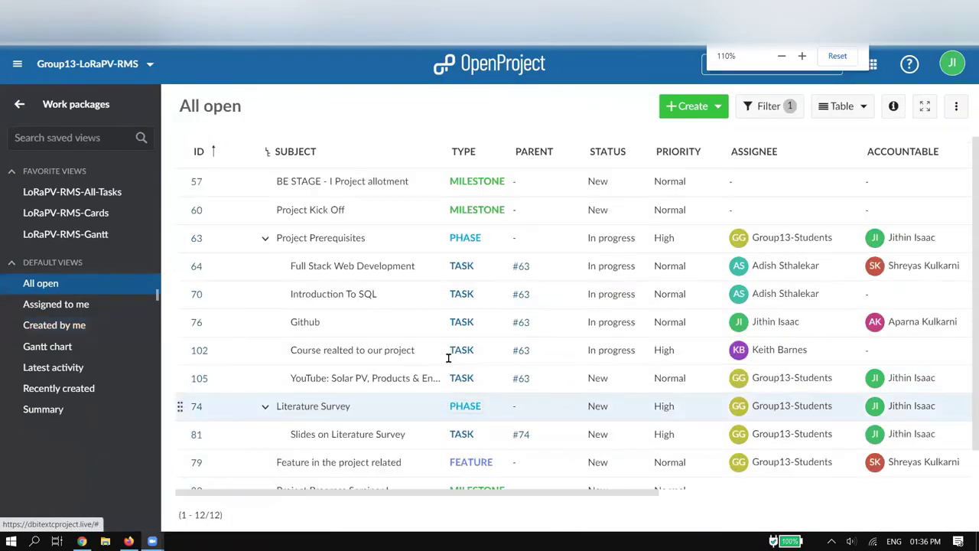
key(ctrl+minus)
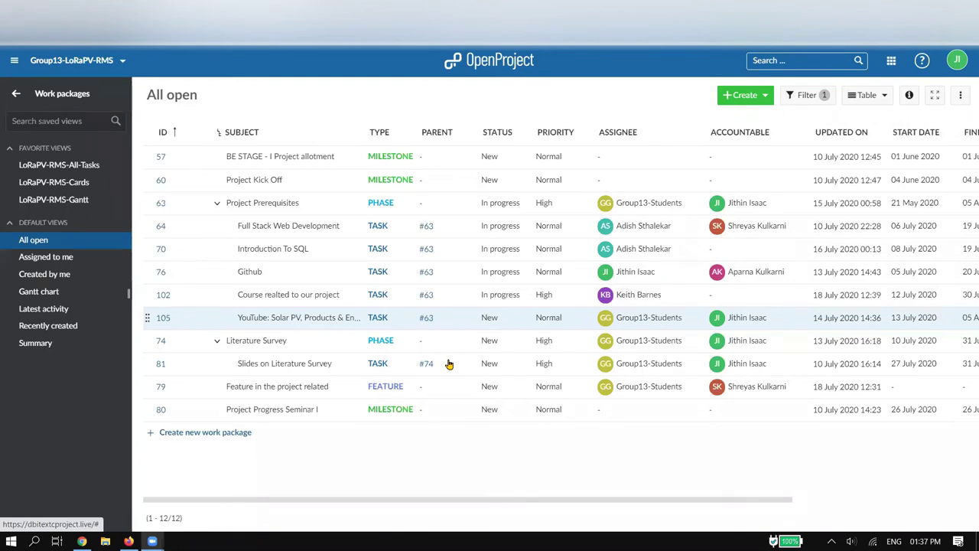
Enlarge the page to 200%, capture the work package types available for creation, and copy the capture to the clipboard
click(761, 95)
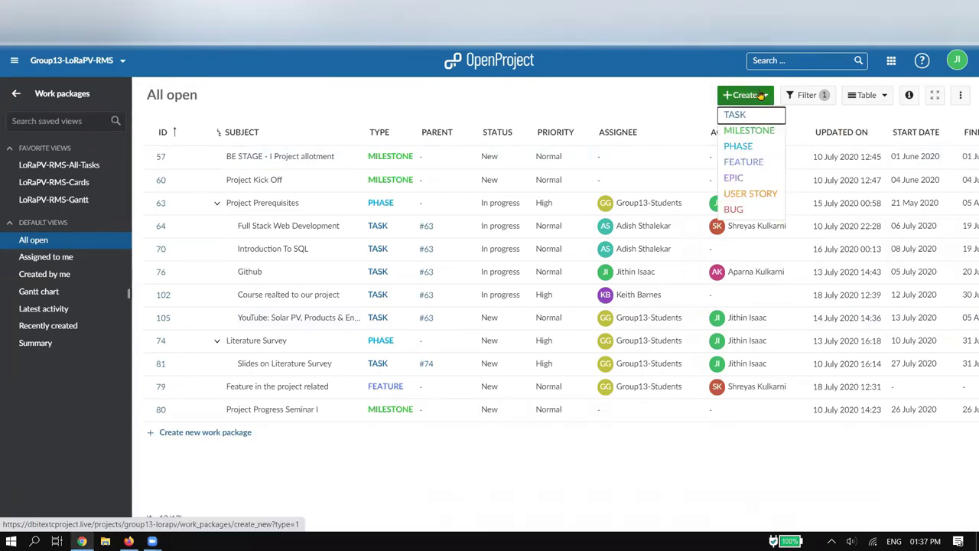
key(ctrl+plus)
key(ctrl+plus)
key(ctrl+plus)
key(ctrl+plus)
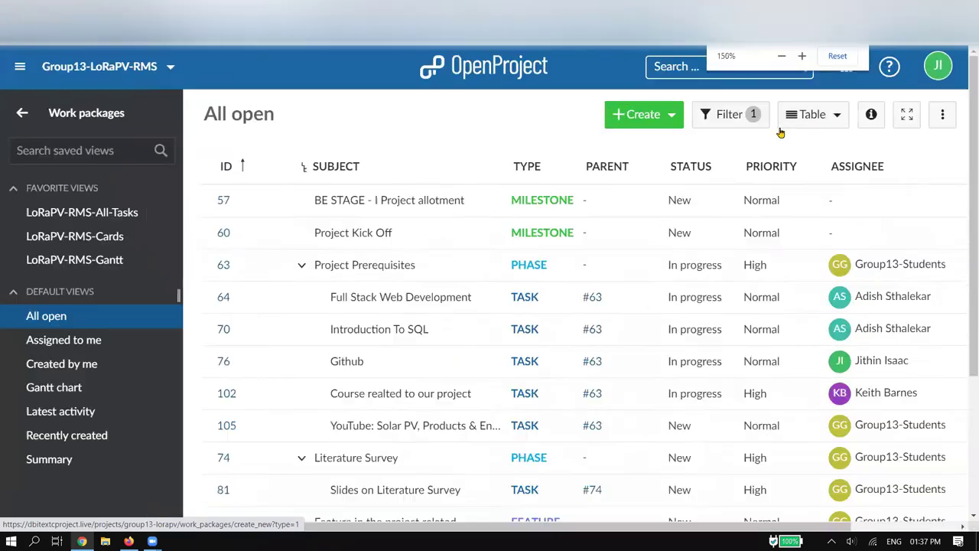
key(ctrl+plus)
key(ctrl+plus)
key(ctrl+plus)
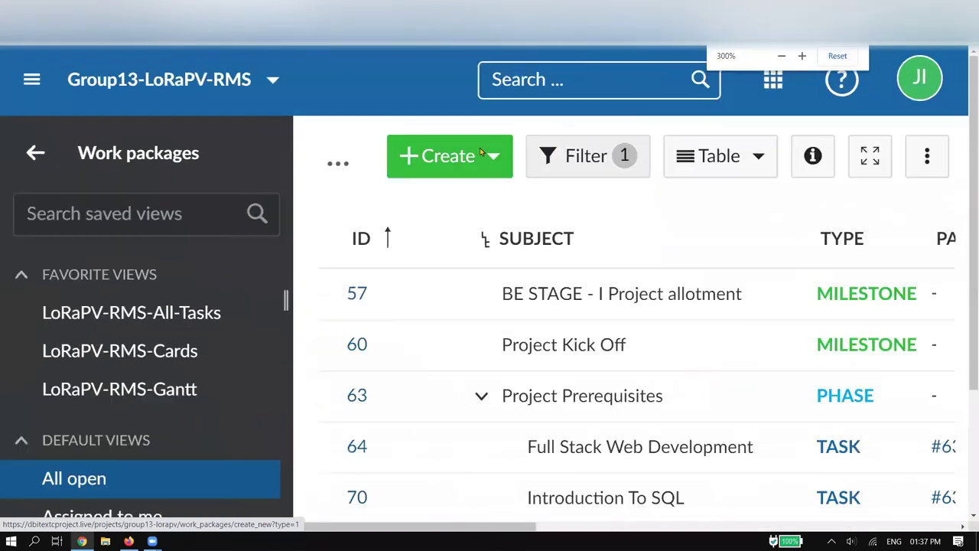
key(ctrl+minus)
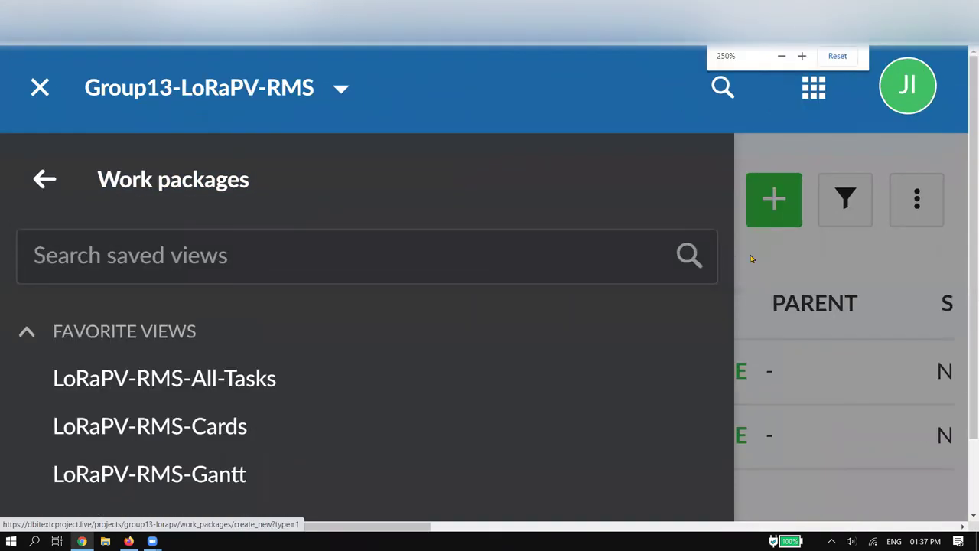
key(ctrl+minus)
key(ctrl+minus)
key(ctrl+plus)
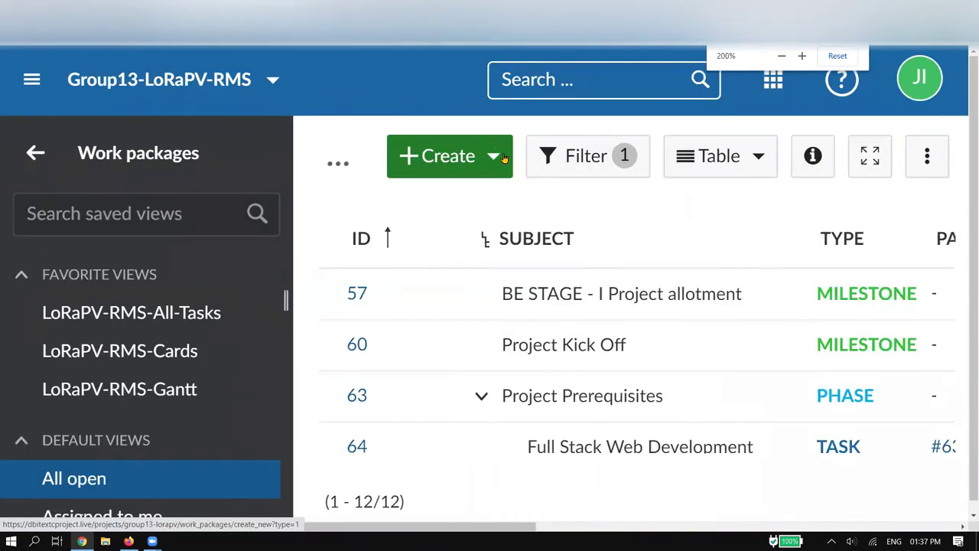
click(503, 157)
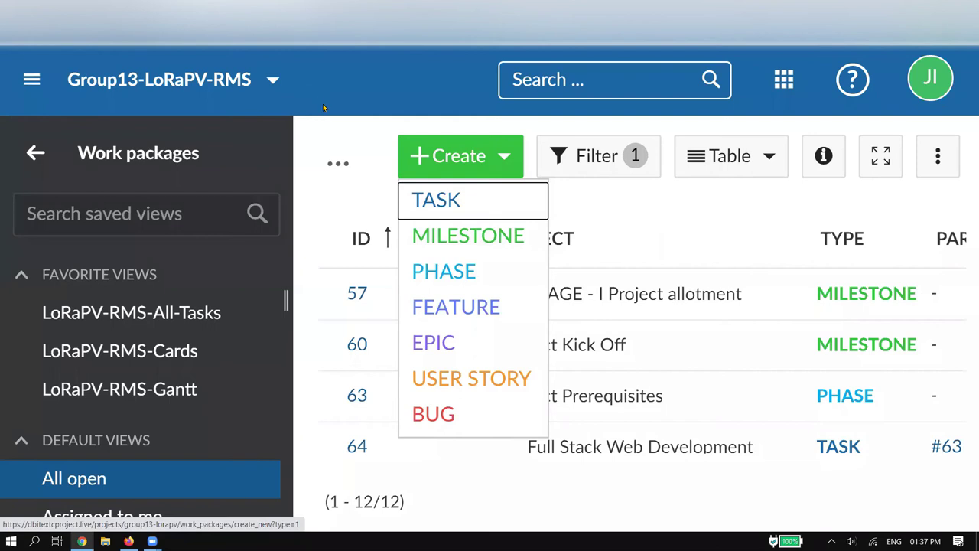
key(Print)
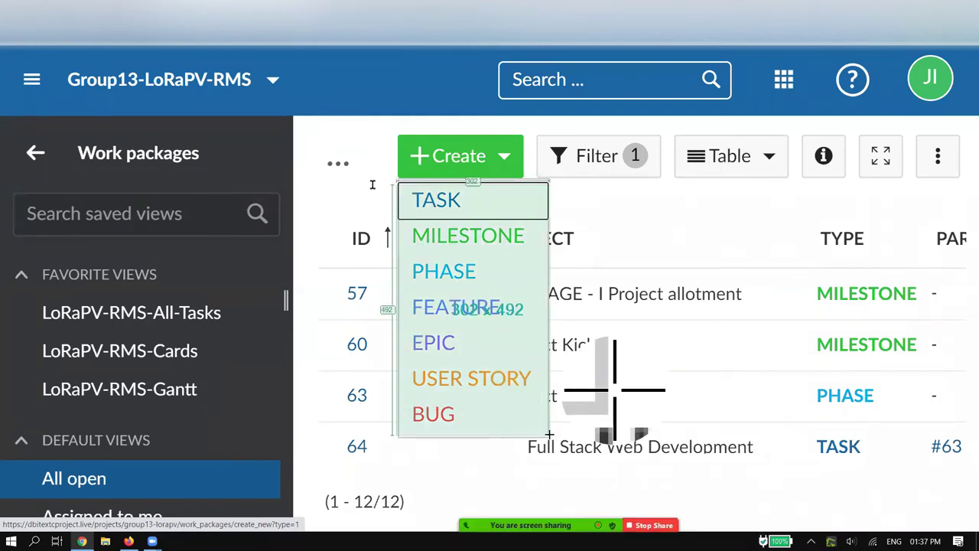
click(563, 405)
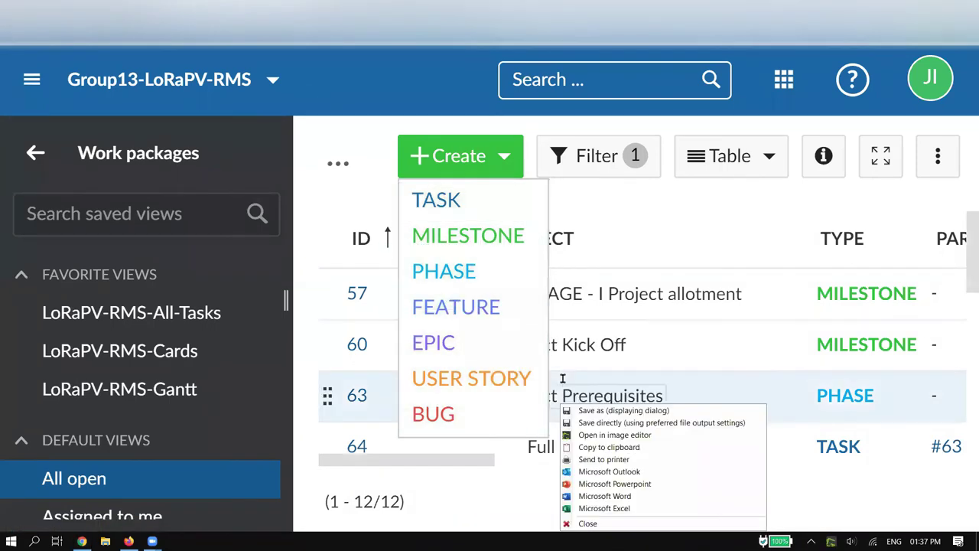
click(609, 446)
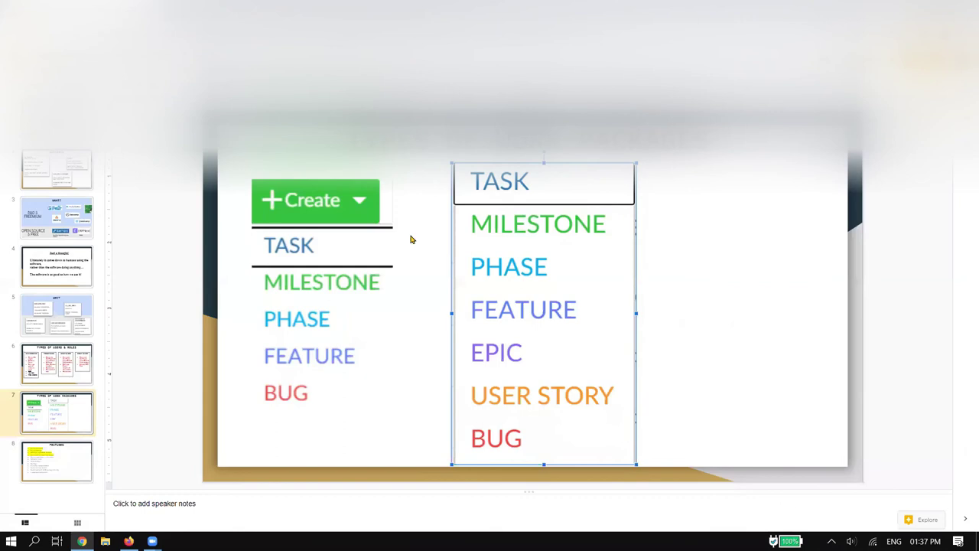
On the work package types slide, enlarge the older Create list image slightly beside the new capture
click(381, 212)
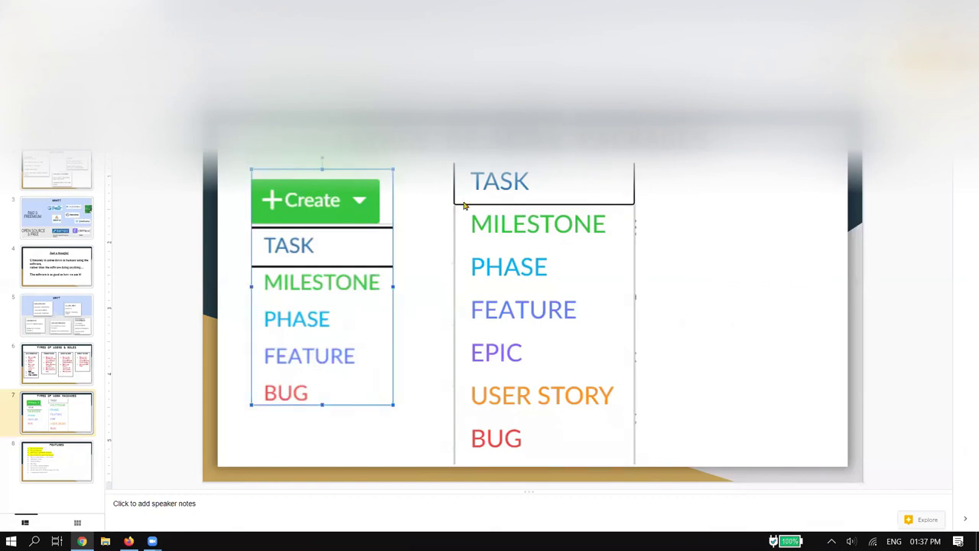
click(302, 403)
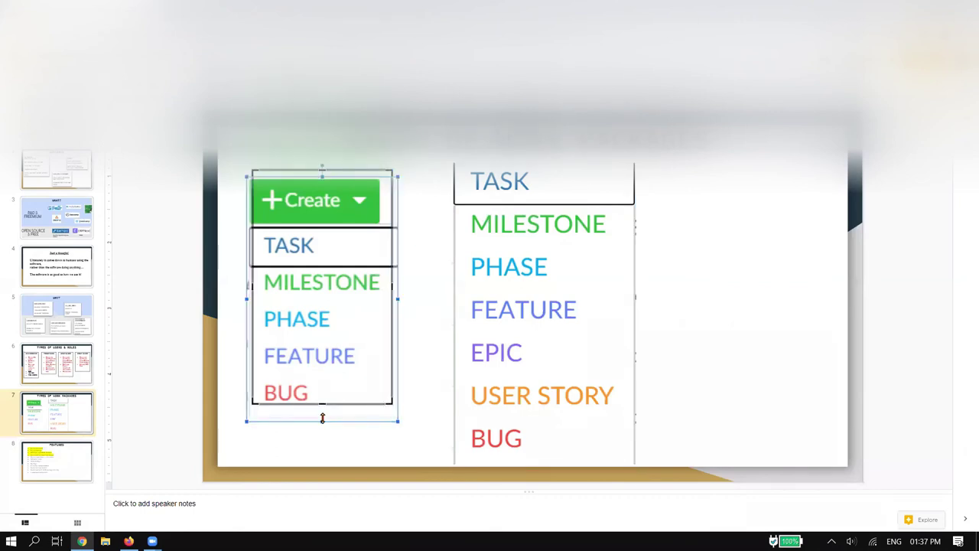
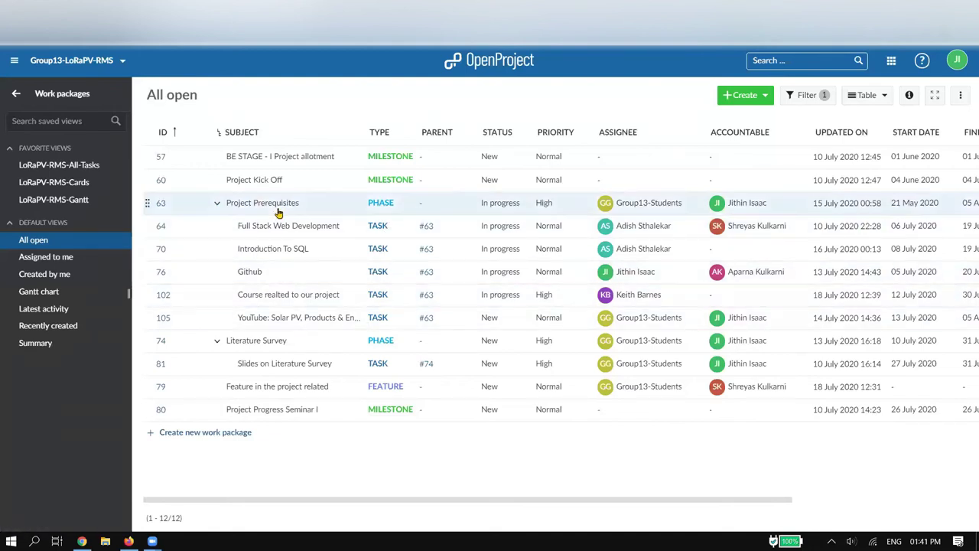
Collapse and re-expand the Project Prerequisites and Literature Survey phases to examine their child tasks in the All open view
click(215, 205)
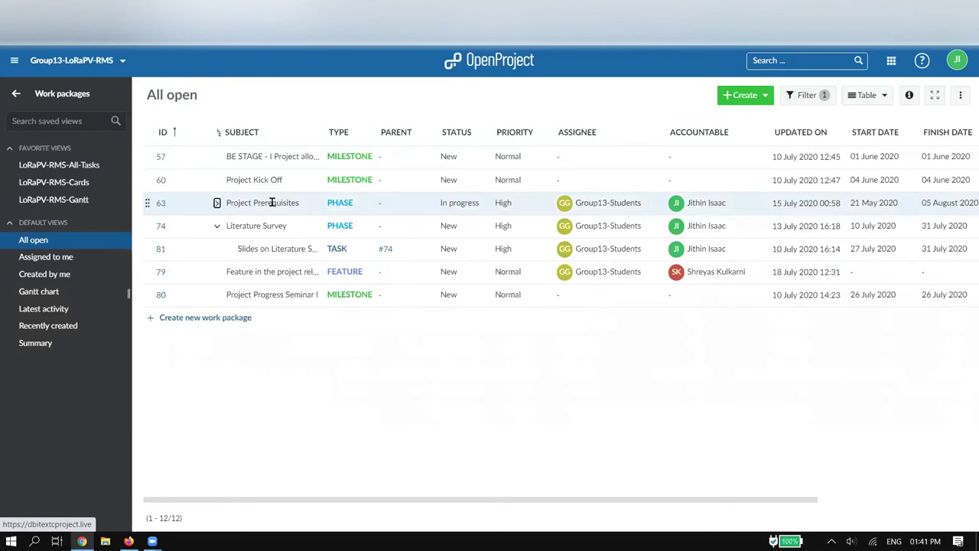
click(216, 226)
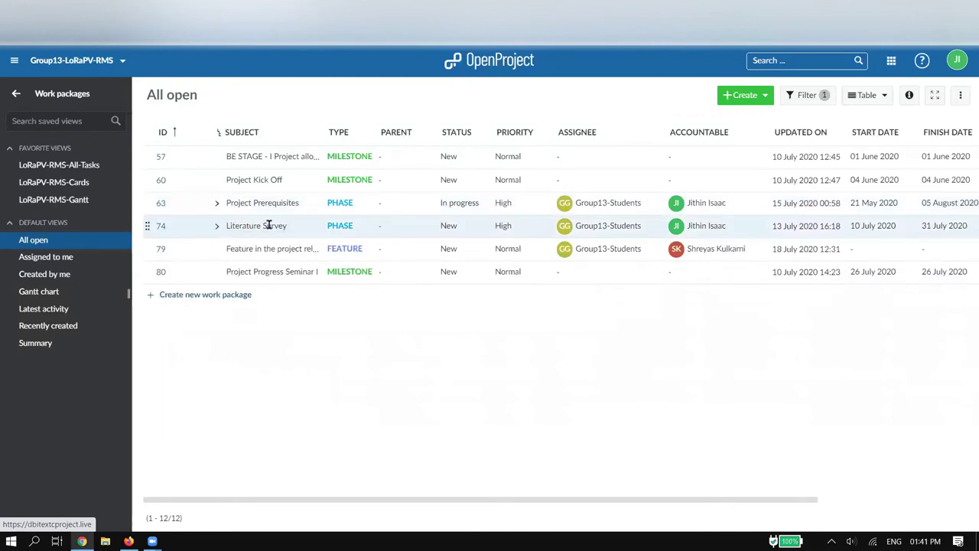
click(217, 225)
click(218, 204)
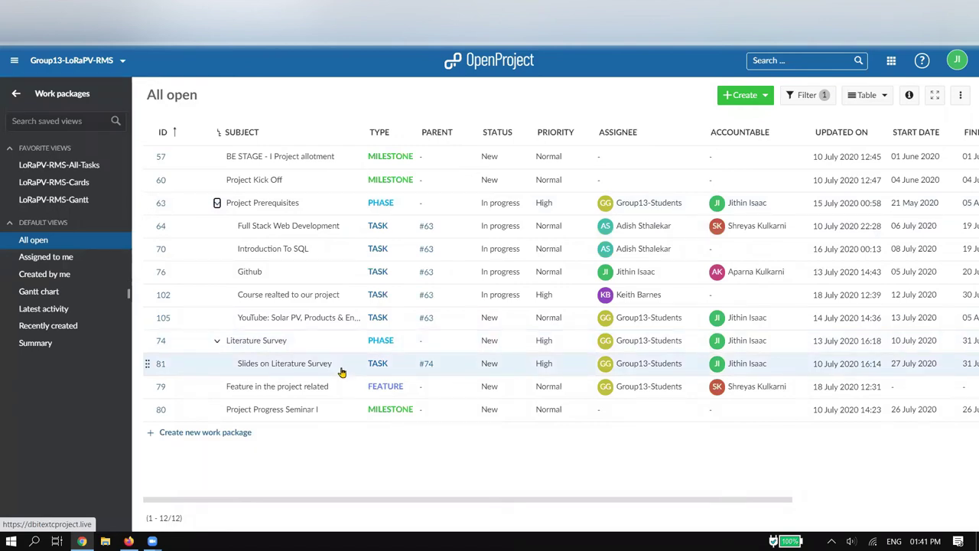
click(34, 243)
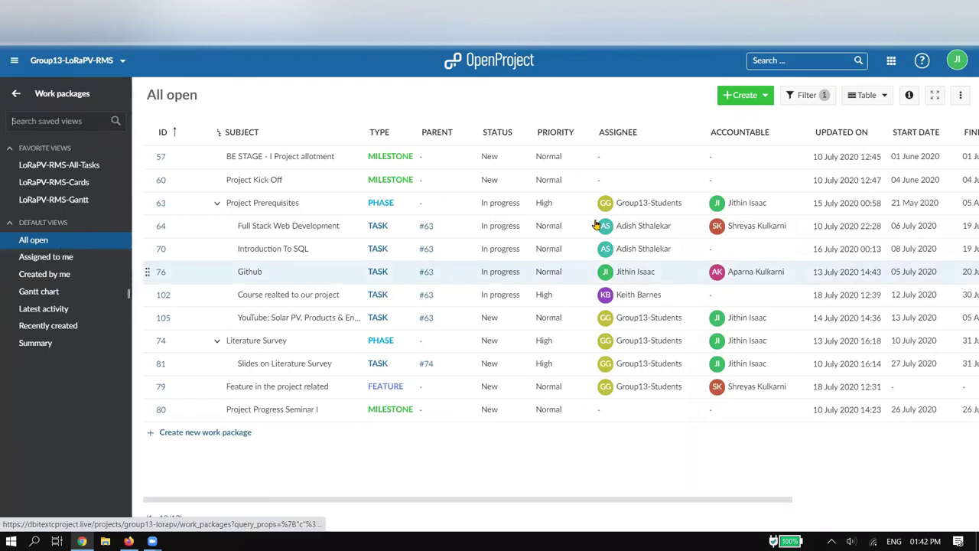
Start a new Phase work package with the subject "Test Phase" and the description "This is a test phase"
click(746, 94)
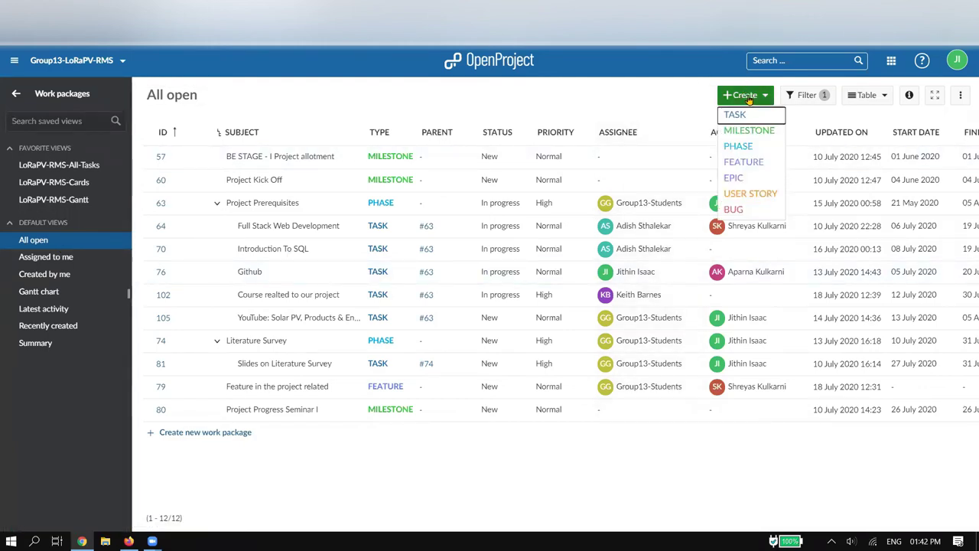
click(748, 145)
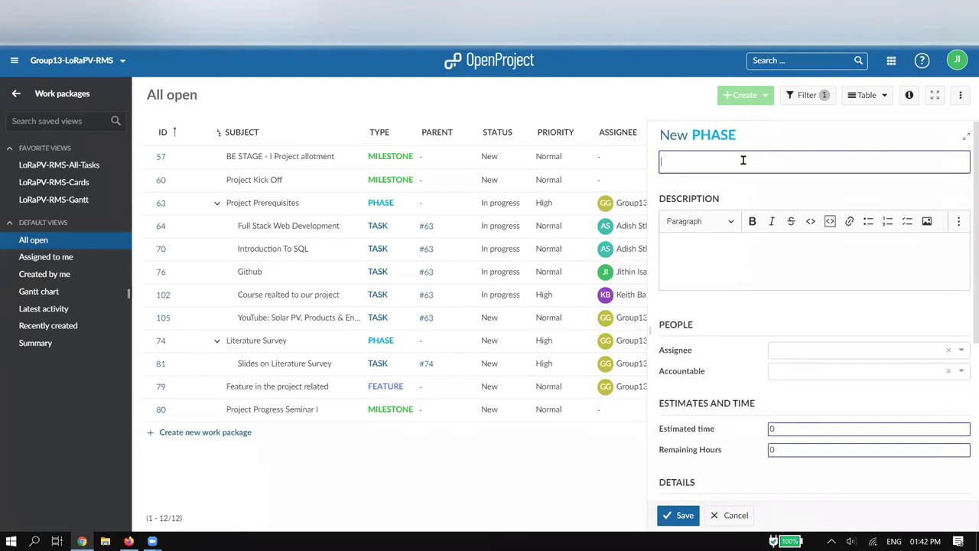
text(Test Phase)
click(727, 245)
text(This is a )
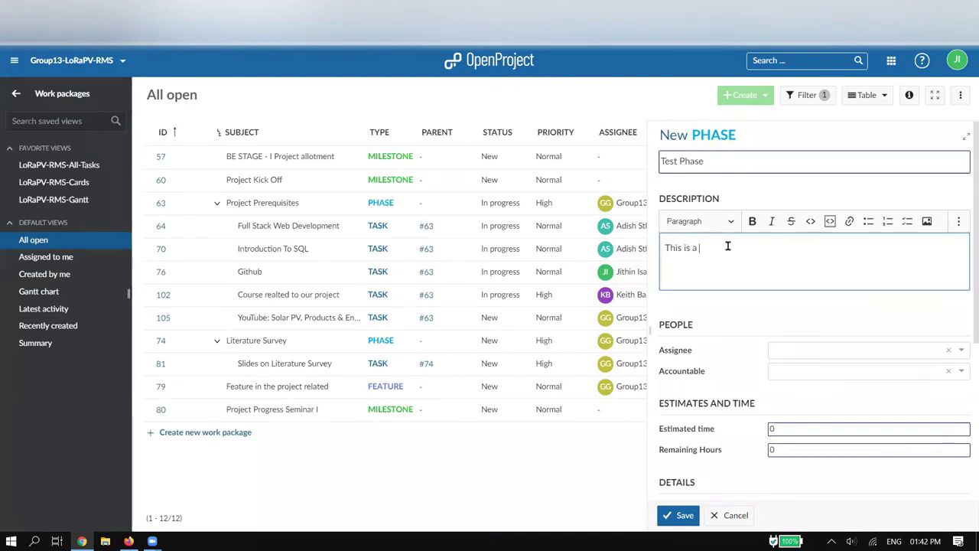
text(test phase)
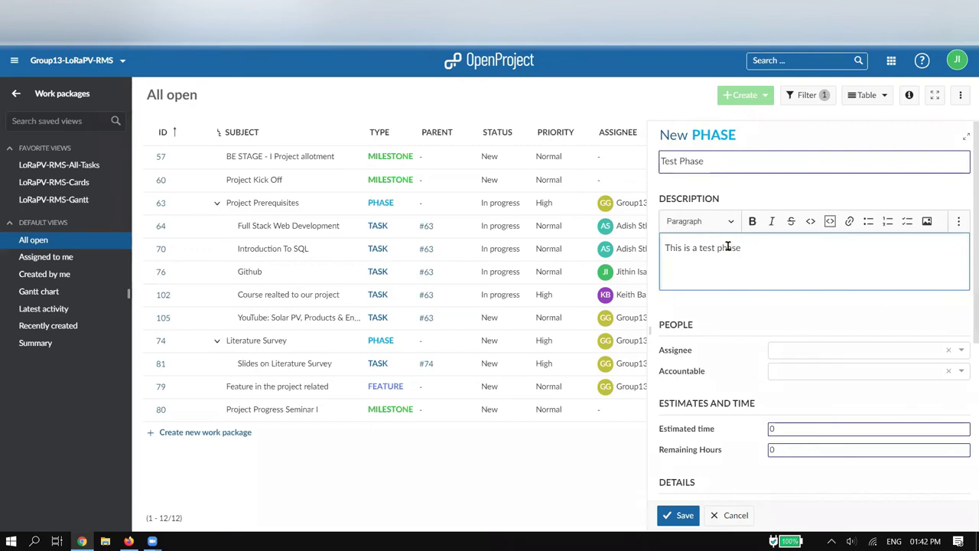
Look through the available assignees for the new phase and assign it to Group13-Students
key(ctrl+plus)
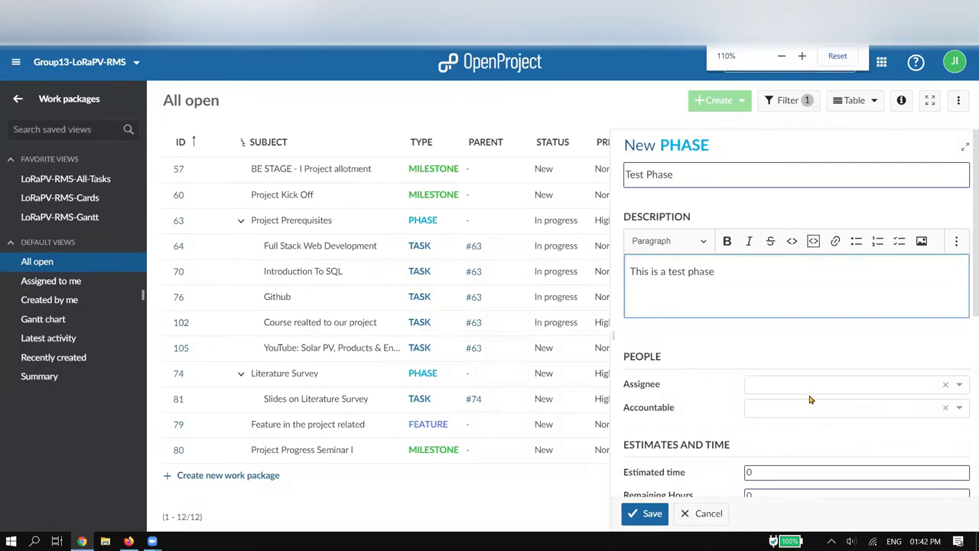
key(ctrl+plus)
scroll(810, 396, down, 1)
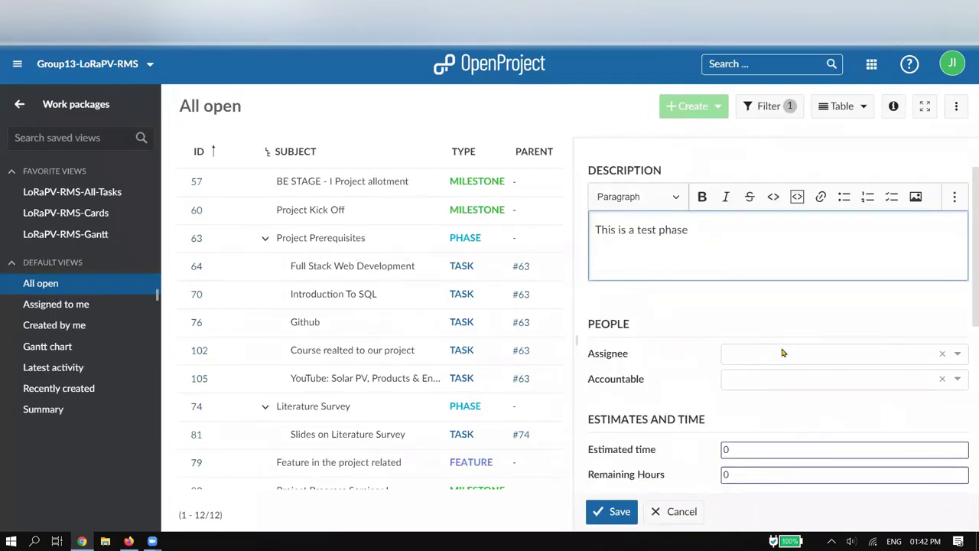
click(782, 352)
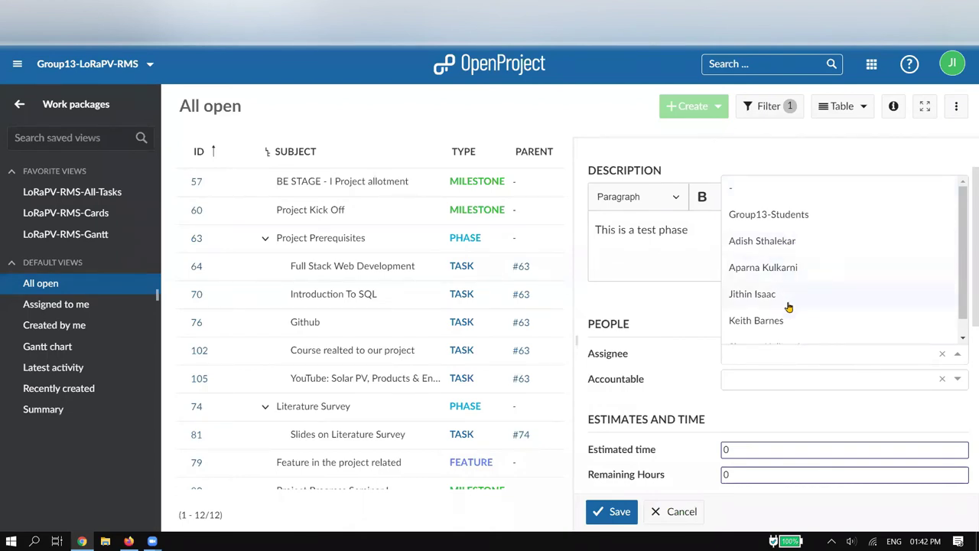
scroll(789, 305, down, 1)
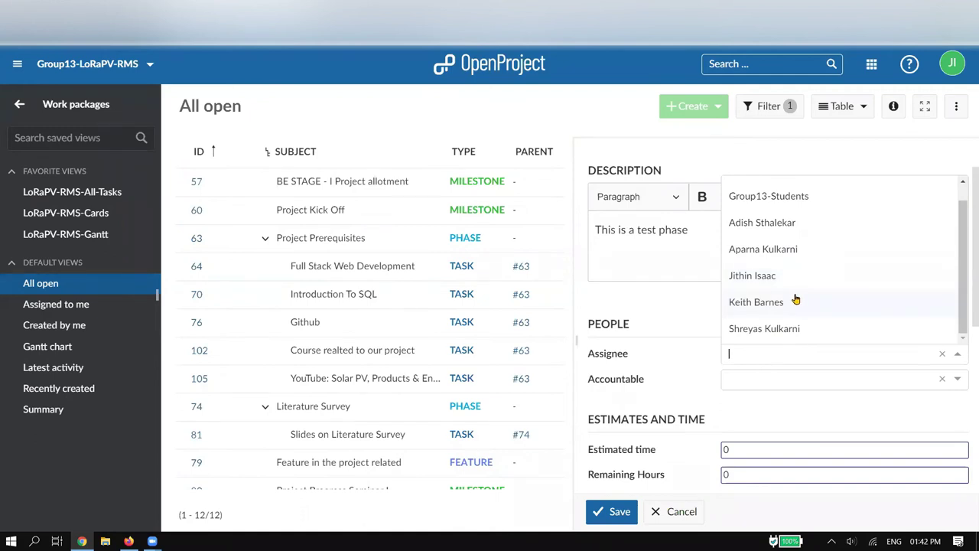
scroll(813, 301, up, 1)
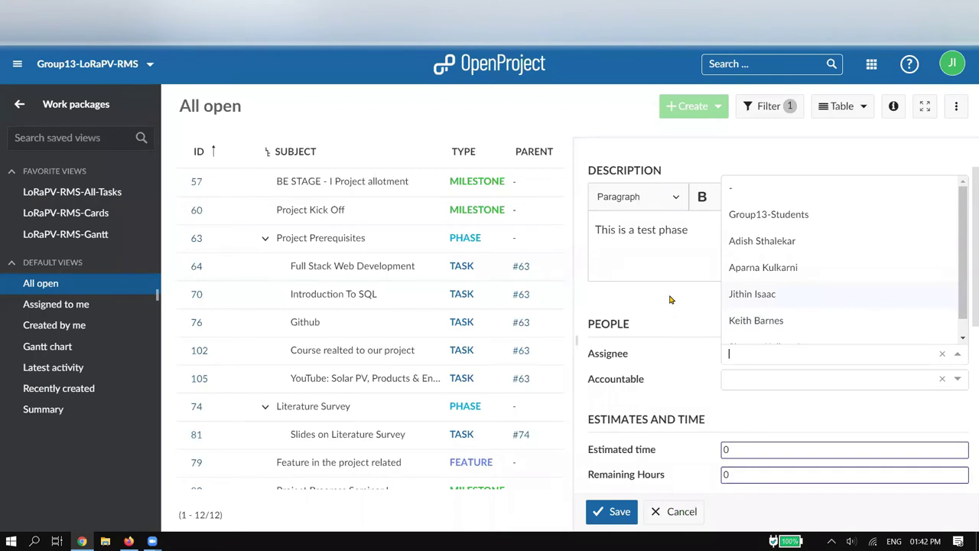
click(797, 215)
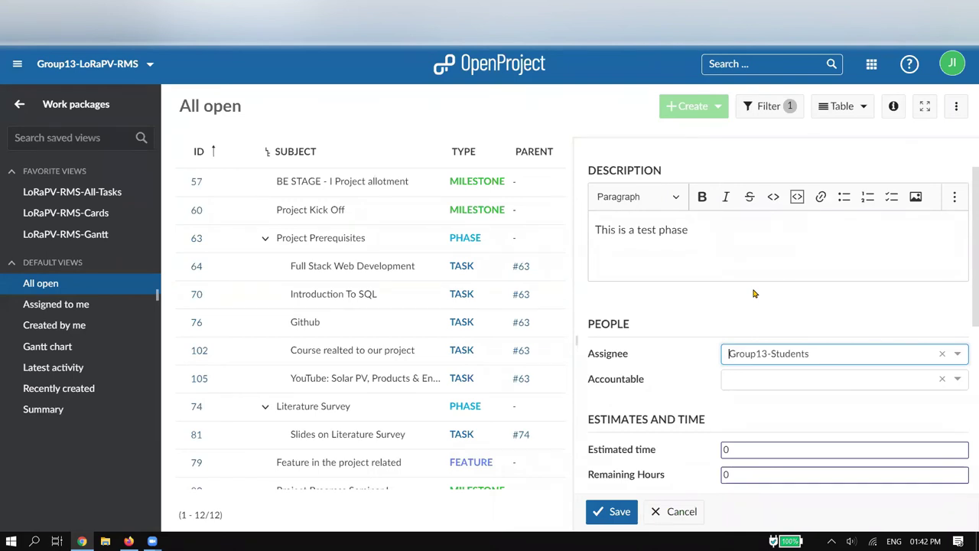
Choose the accountable person for the new phase and set its dates from 2020-07-18 to 2020-07-31
click(764, 385)
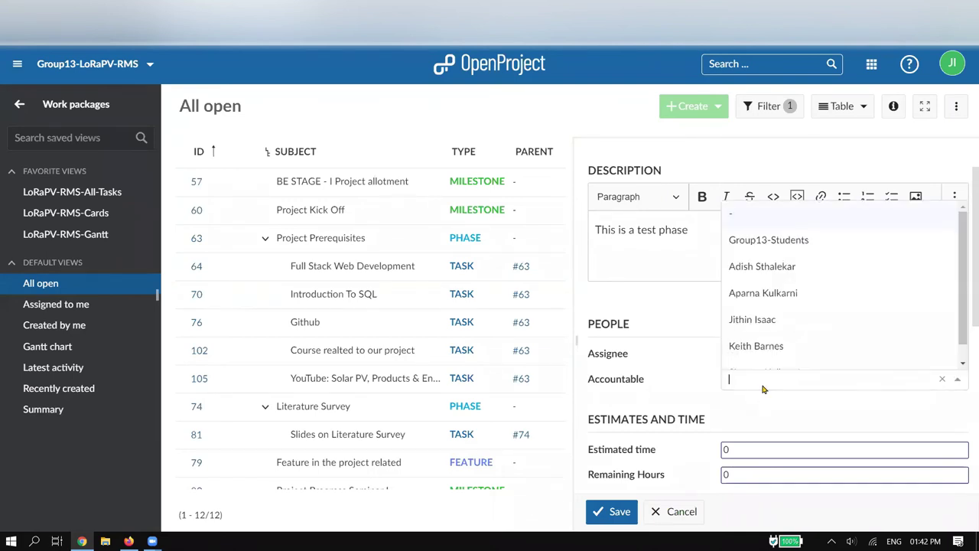
click(780, 325)
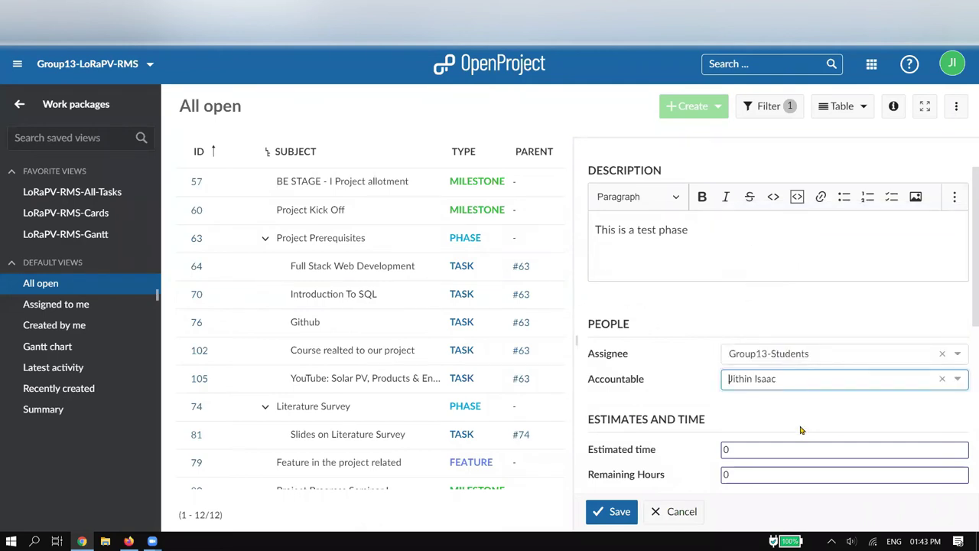
scroll(791, 424, down, 2)
click(732, 320)
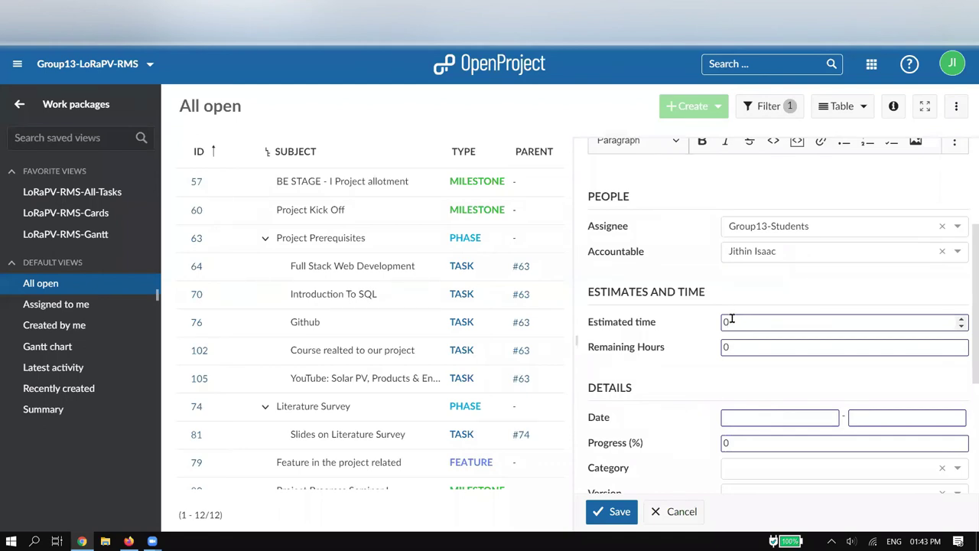
scroll(732, 320, down, 2)
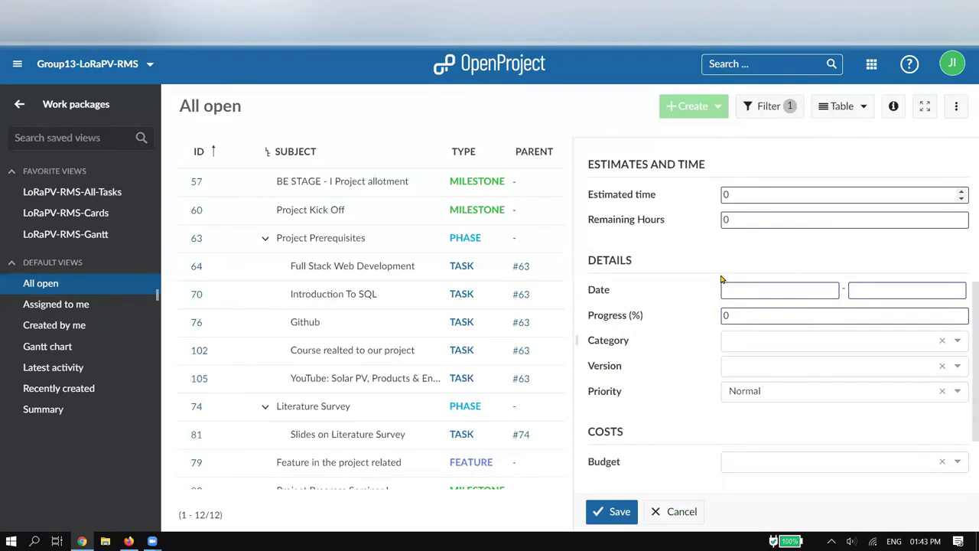
click(782, 292)
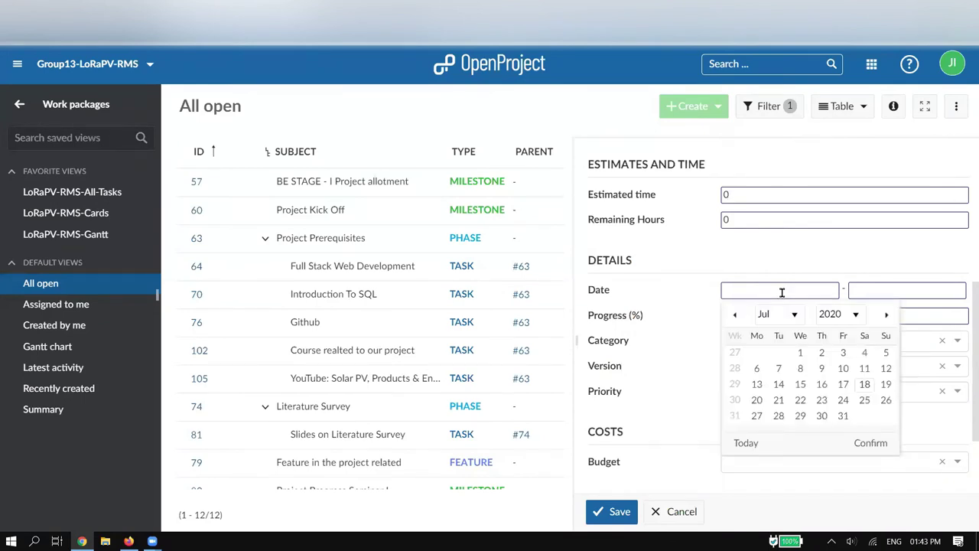
click(866, 384)
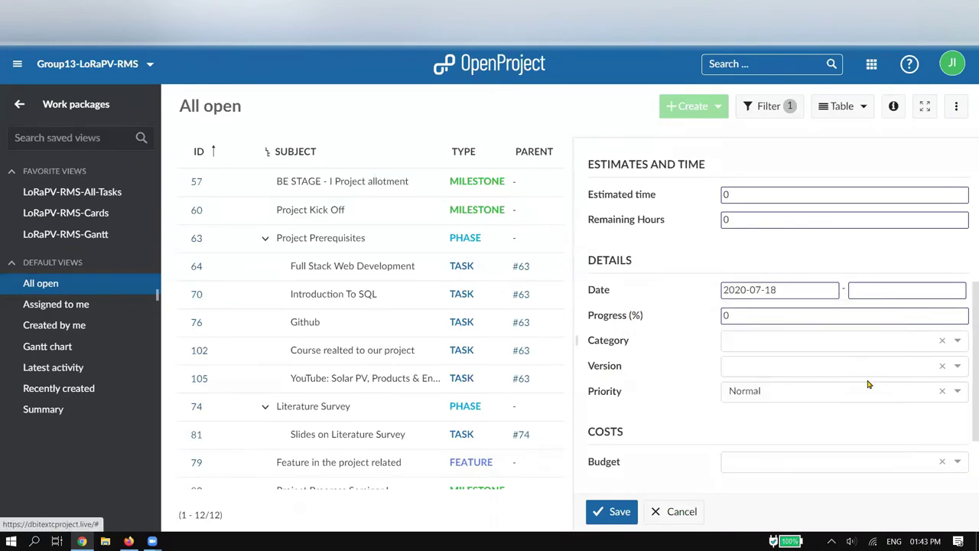
click(899, 290)
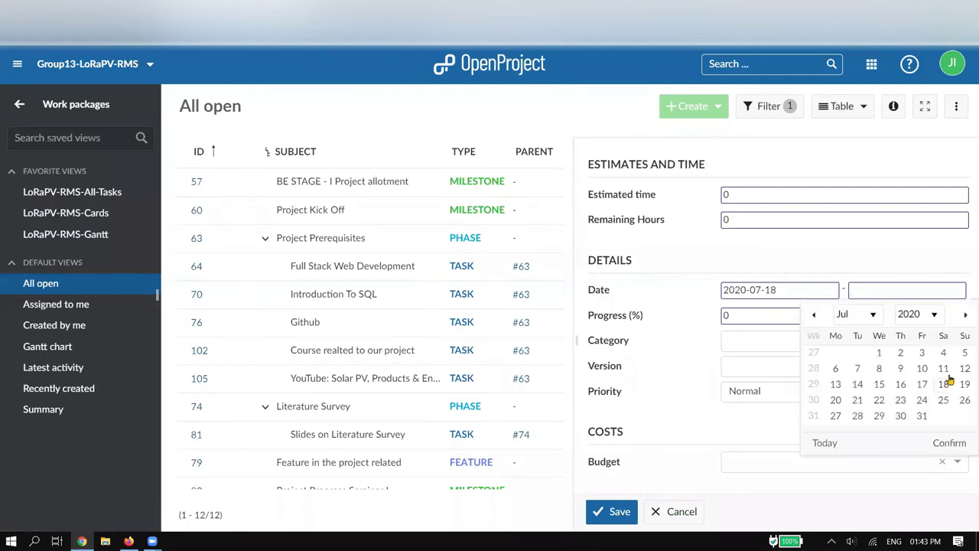
click(921, 416)
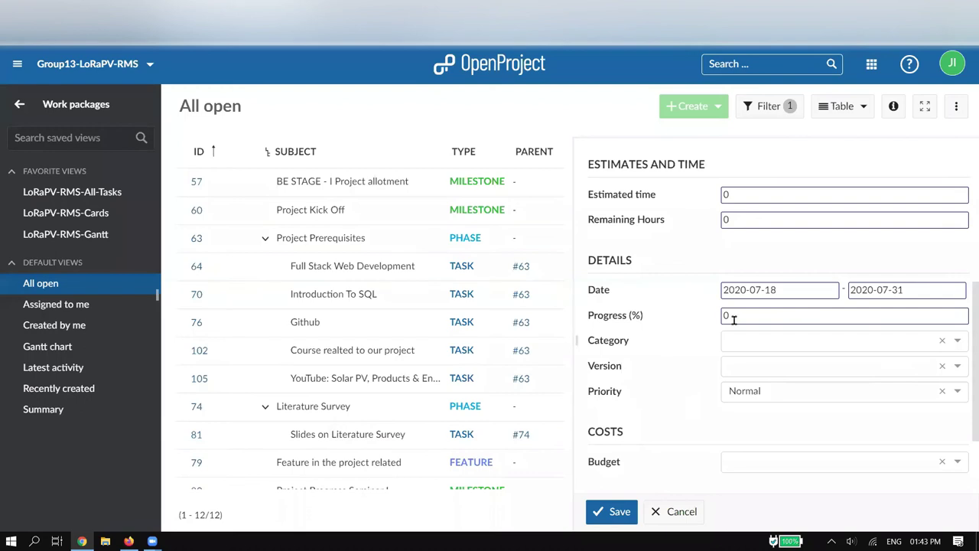
Set the new phase's progress to 5% and its priority to Immediate
drag(732, 319, 714, 324)
click(957, 391)
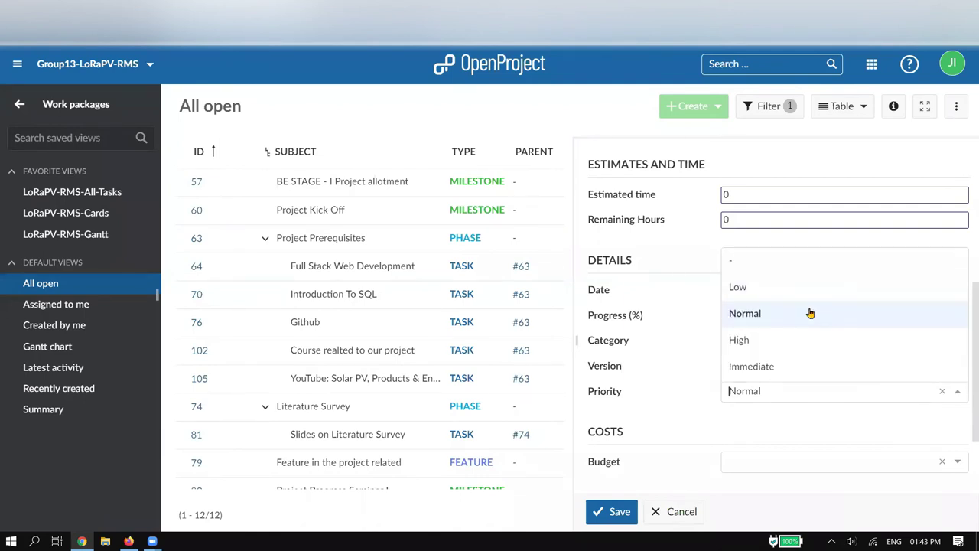
click(798, 369)
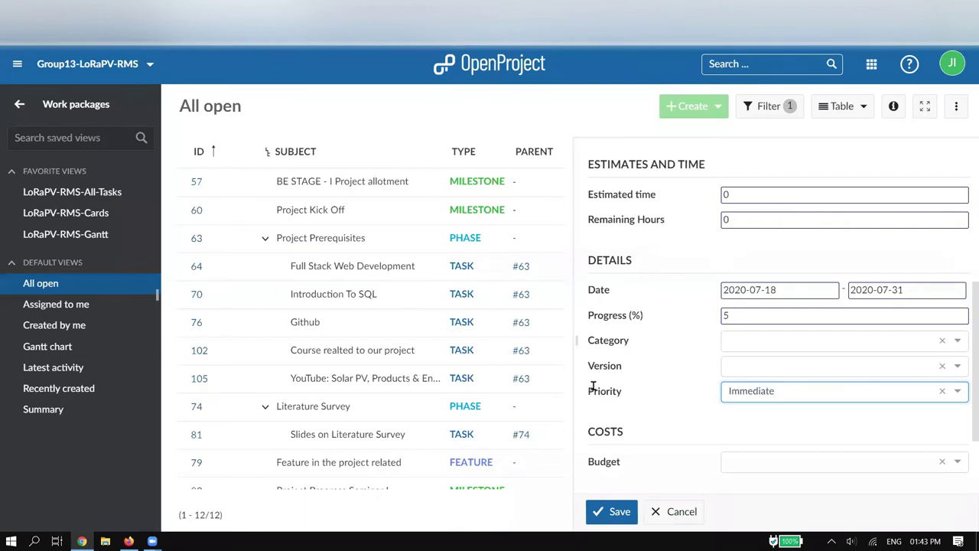
Save the new phase and close its details pane
scroll(665, 395, down, 3)
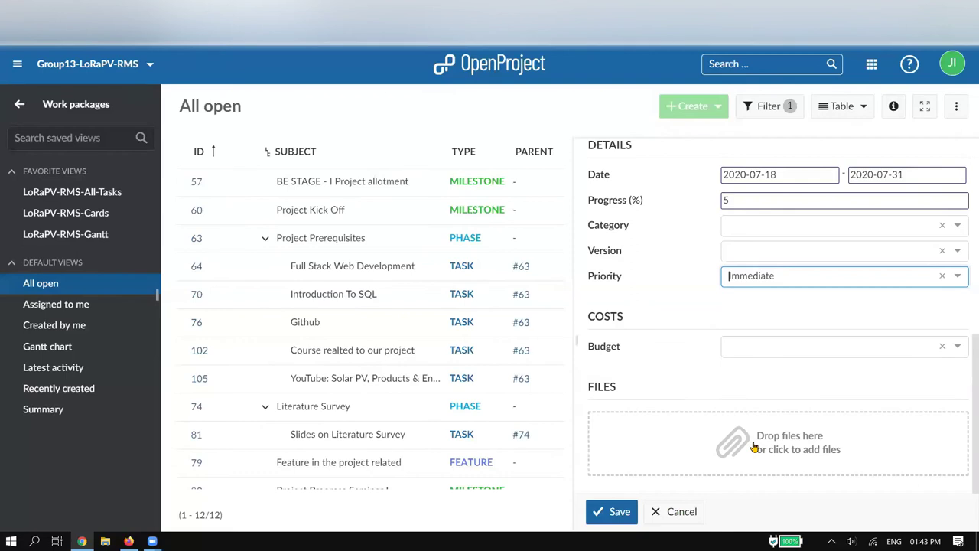
click(611, 511)
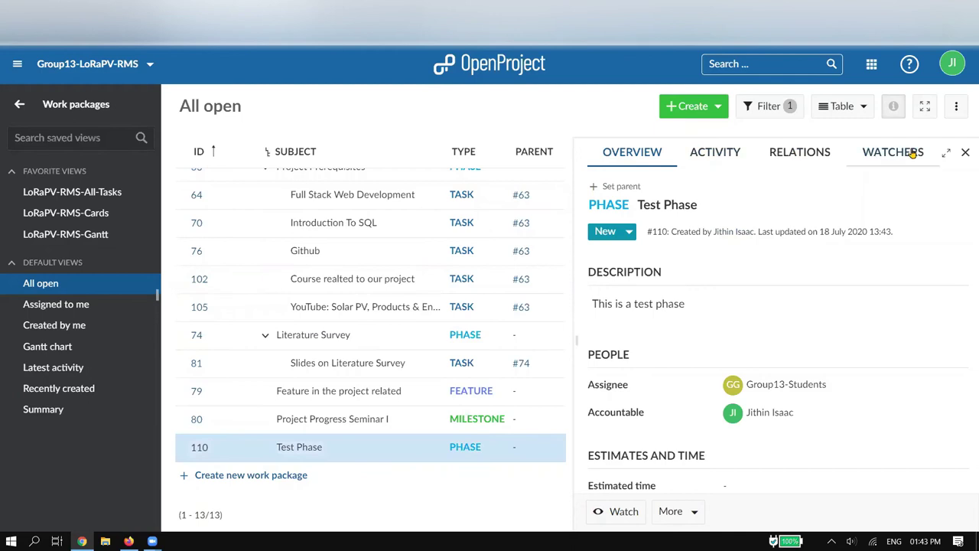
click(966, 150)
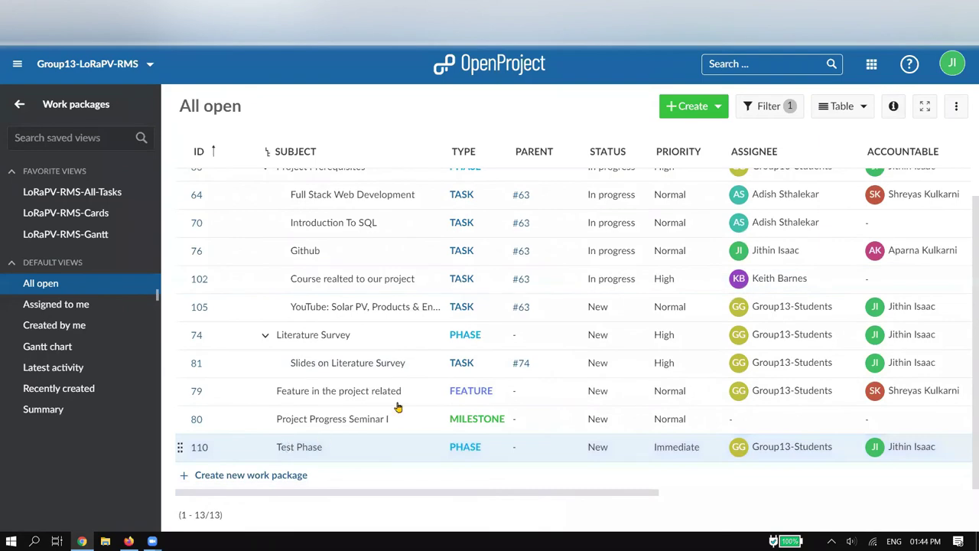
Examine the Test Phase row across all columns of the work package table, through to its creation date
key(ctrl+minus)
key(ctrl+minus)
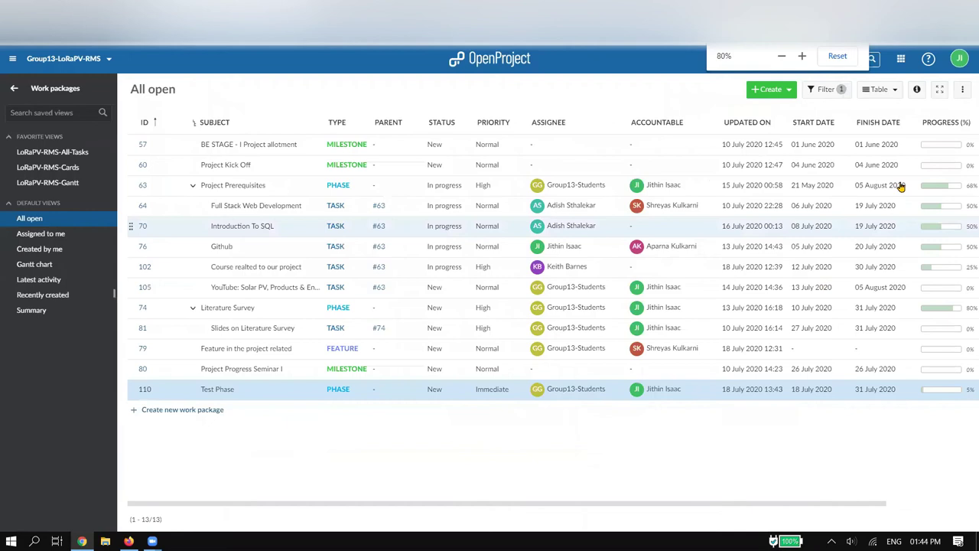
key(ctrl+minus)
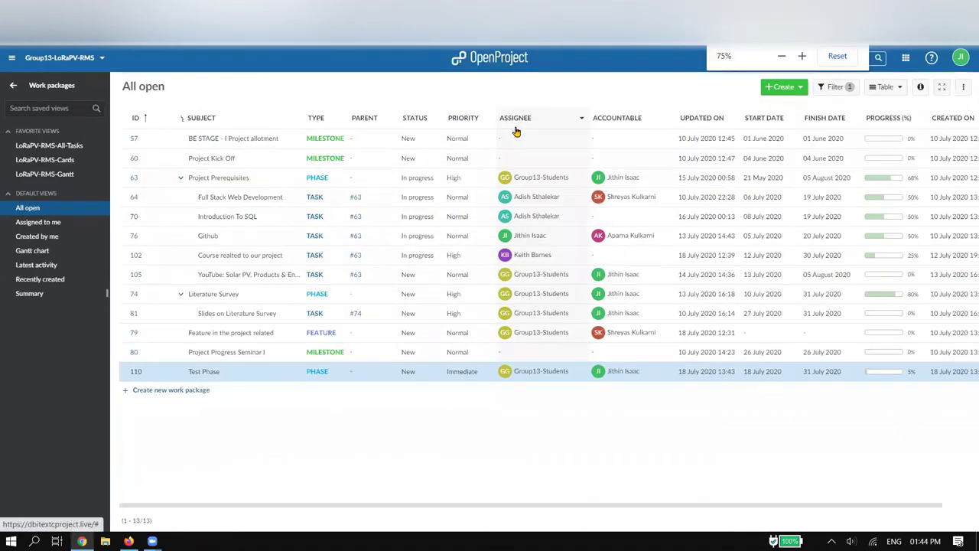
key(ctrl+minus)
key(ctrl+plus)
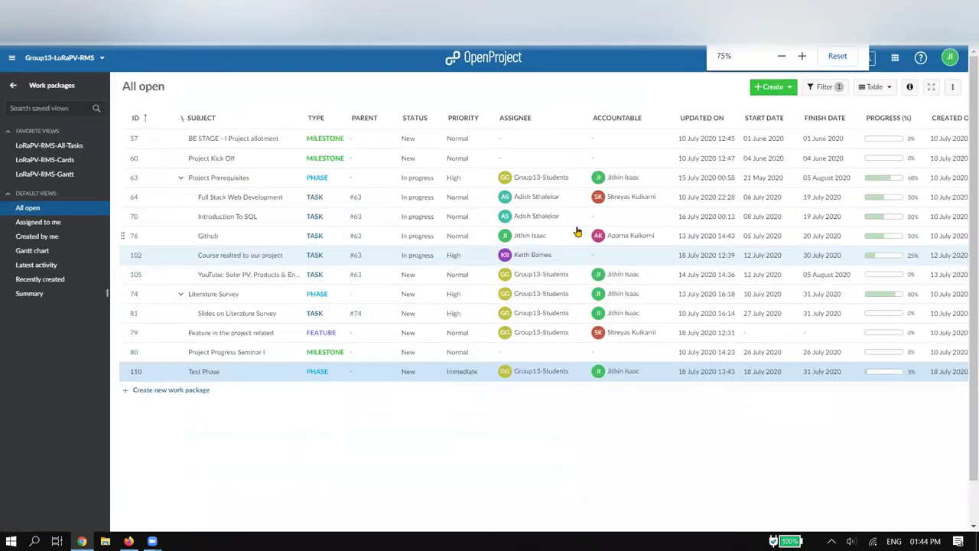
key(ctrl+plus)
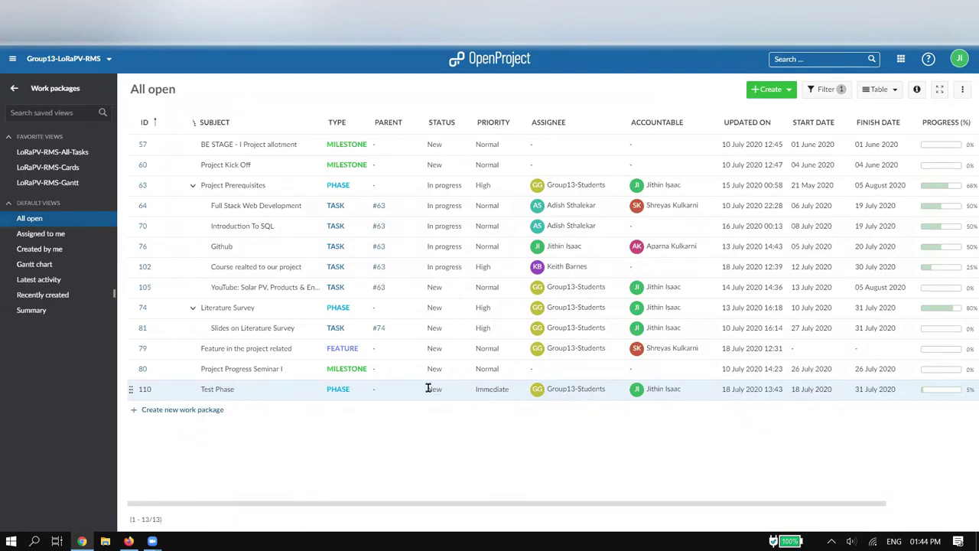
click(457, 391)
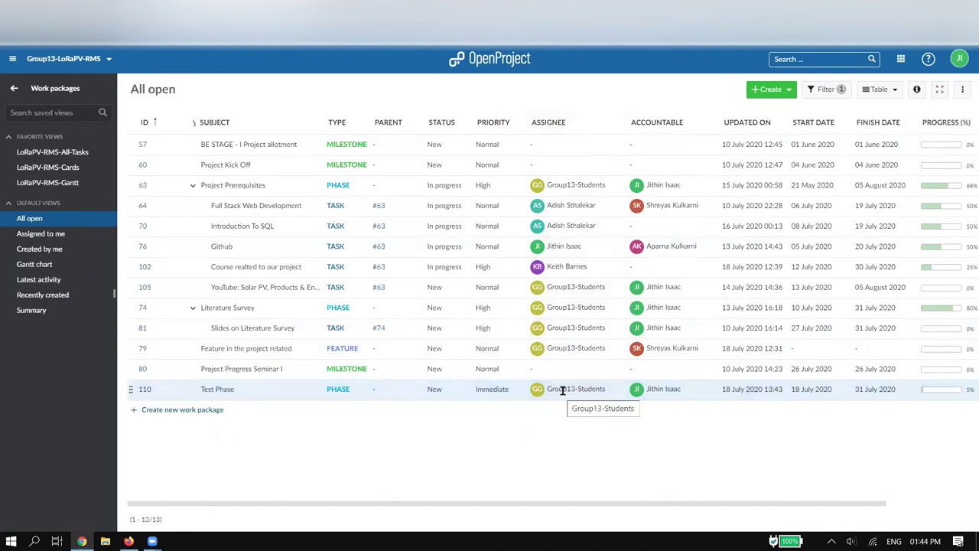
click(655, 389)
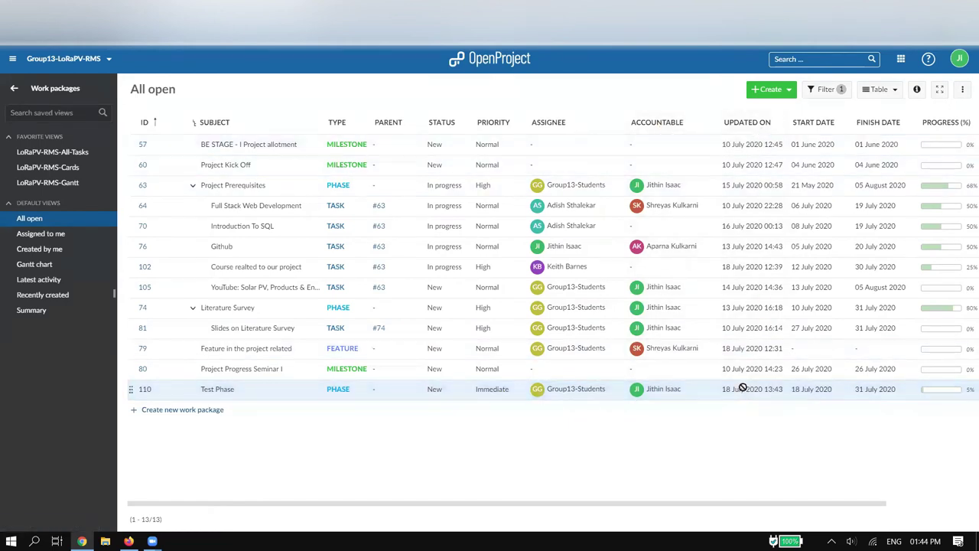
drag(769, 503, 931, 503)
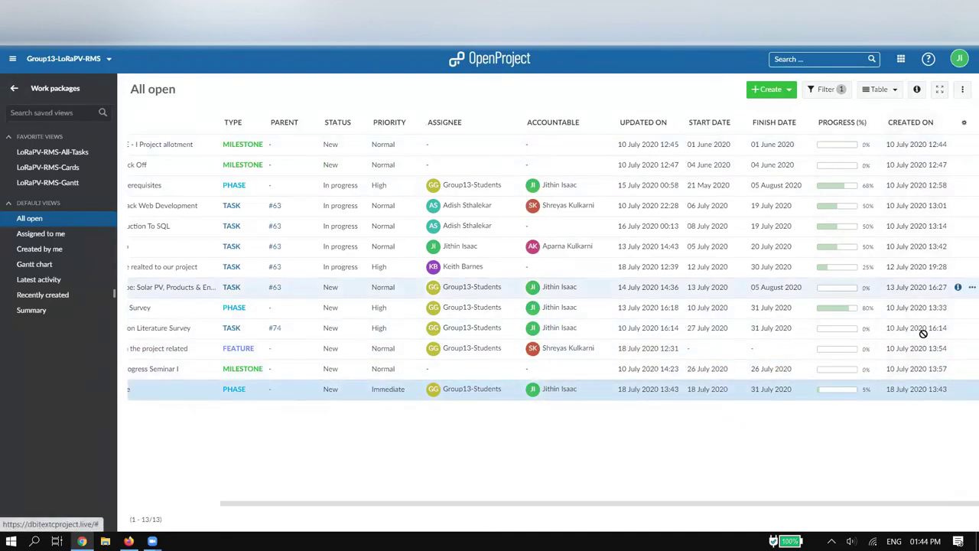
click(918, 388)
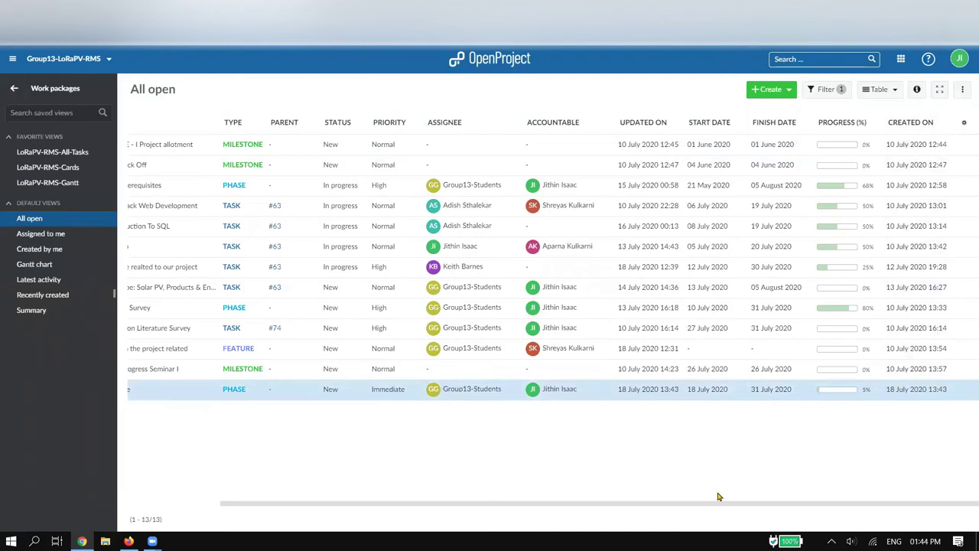
drag(708, 505, 651, 505)
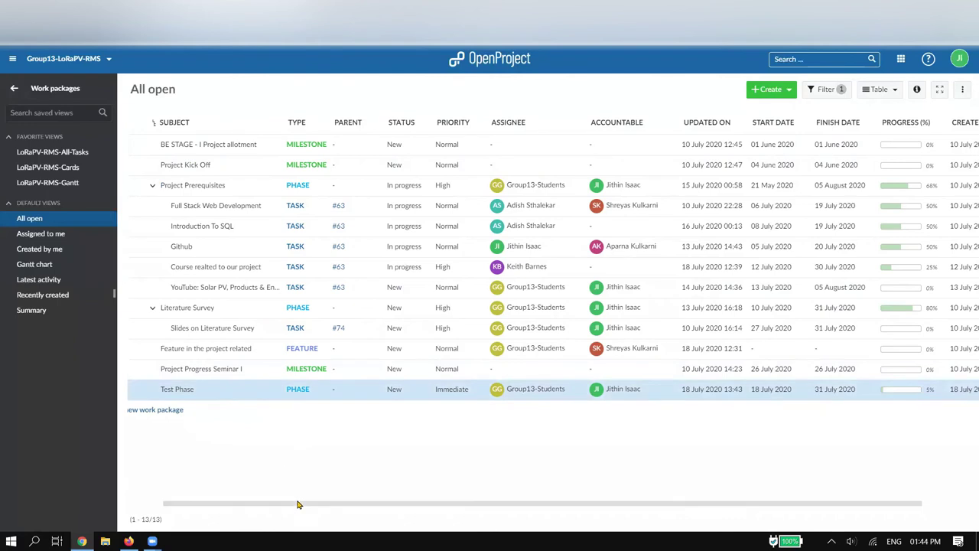
drag(235, 505, 201, 505)
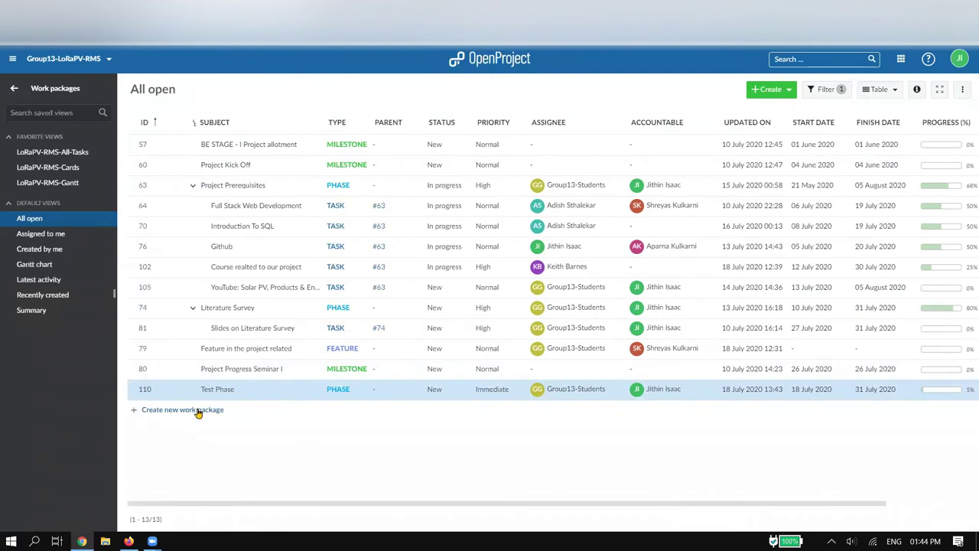
Review the Test Phase overview in the split-screen details pane down to its files and latest activity, and close the pane
click(176, 374)
click(181, 392)
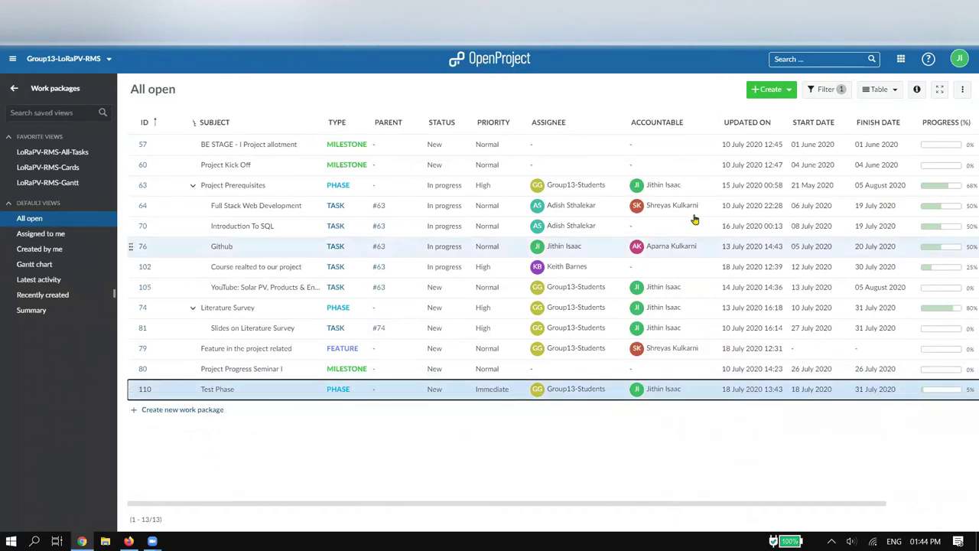
click(918, 91)
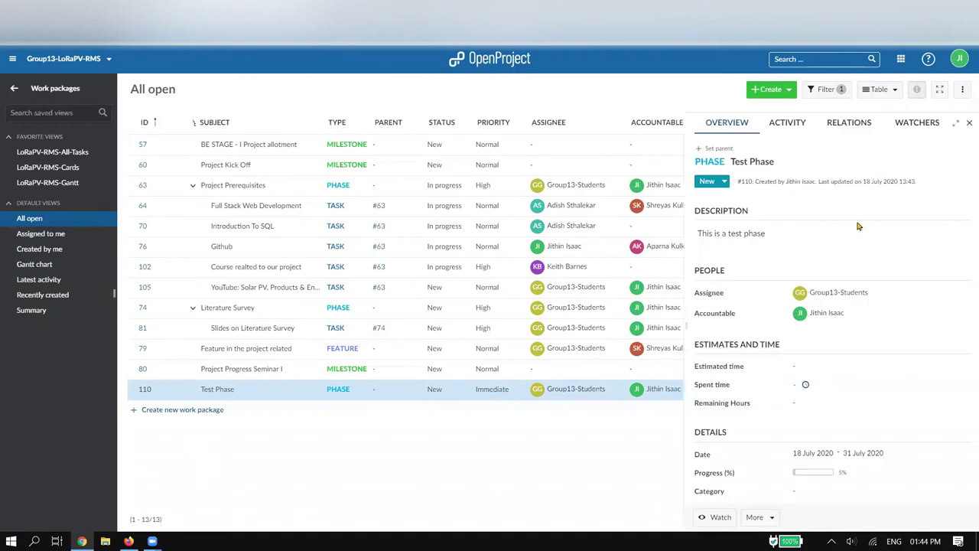
scroll(869, 294, down, 5)
scroll(878, 375, up, 5)
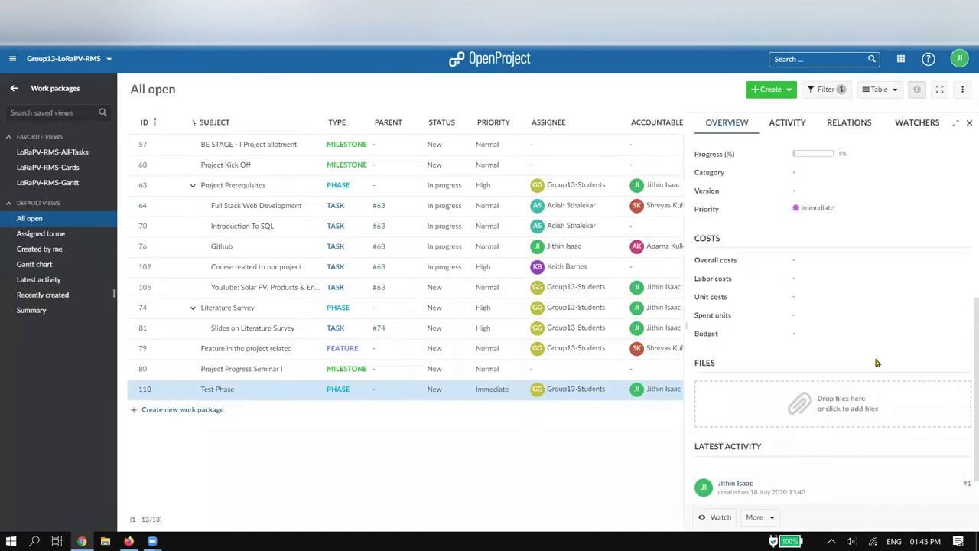
click(967, 124)
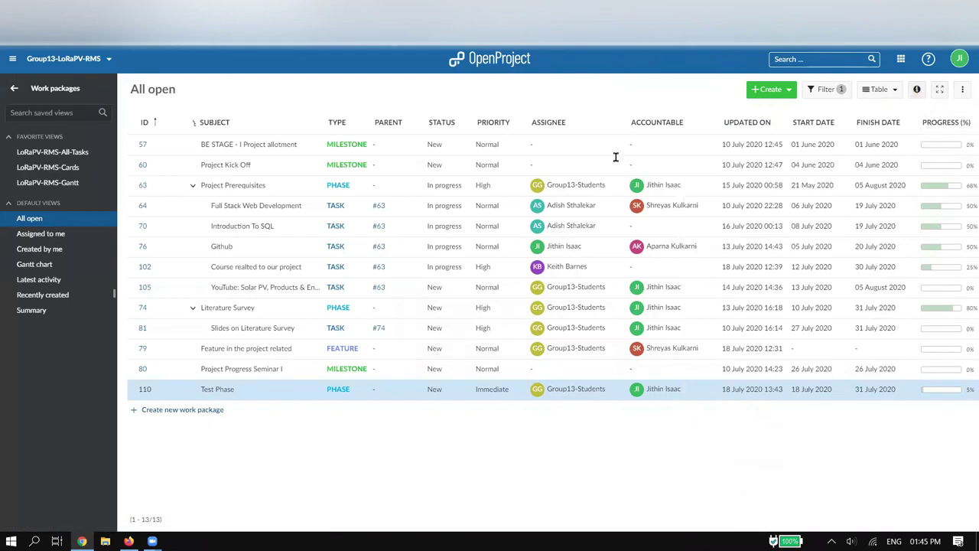
Review the Test Phase in its full-page view, including its fields and activity, and return to the work package list
click(145, 390)
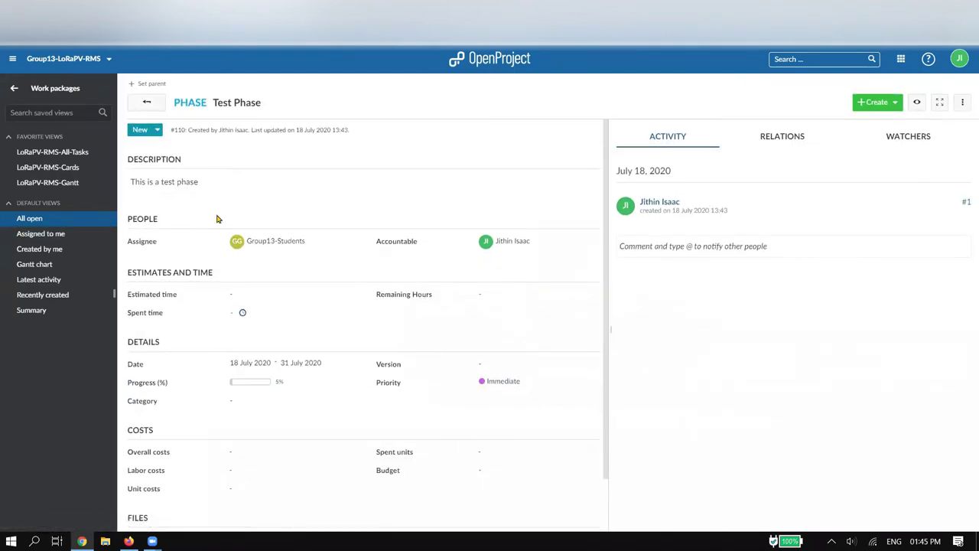
click(151, 104)
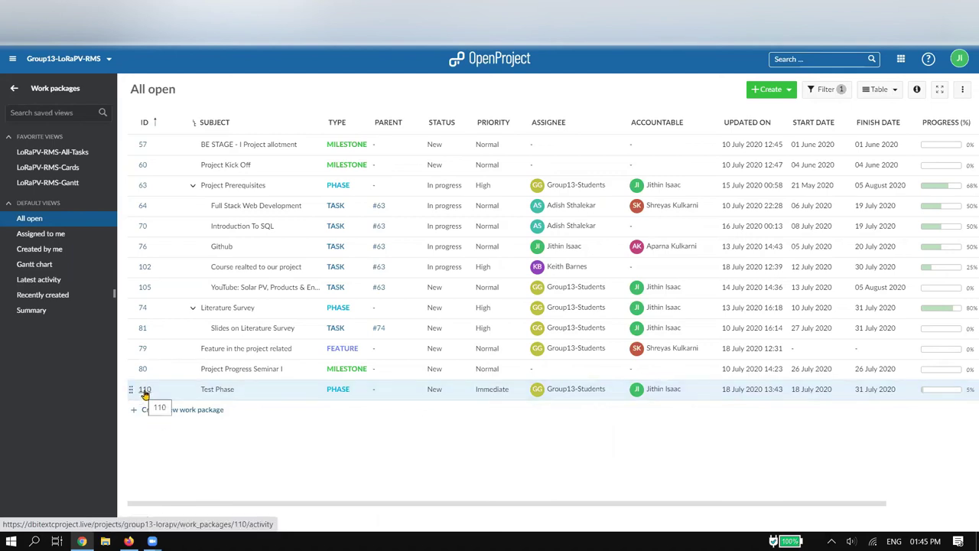
click(144, 392)
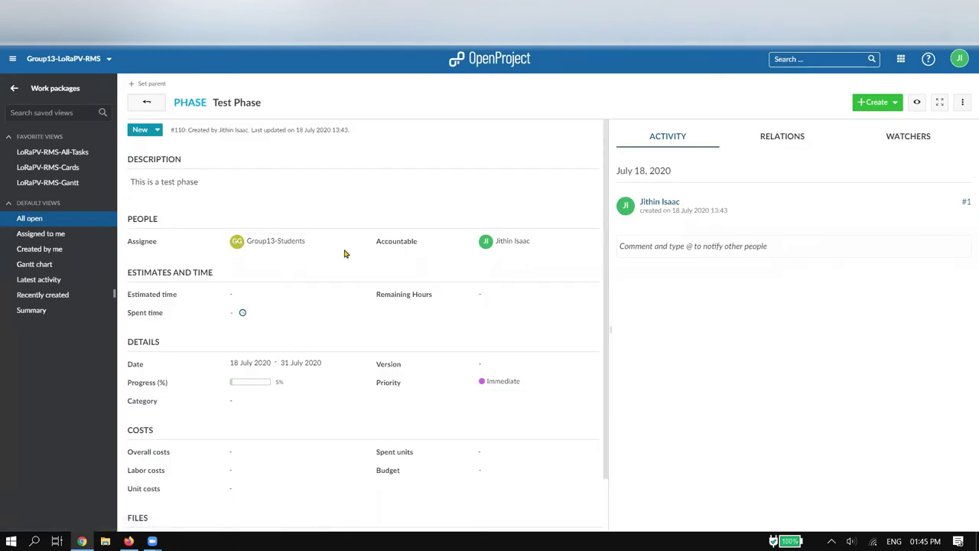
scroll(329, 275, down, 1)
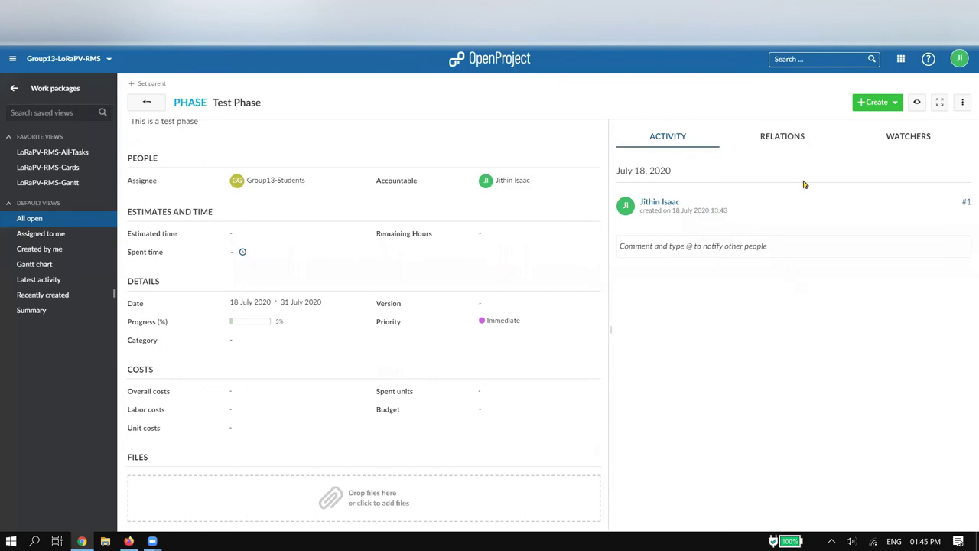
scroll(408, 236, up, 1)
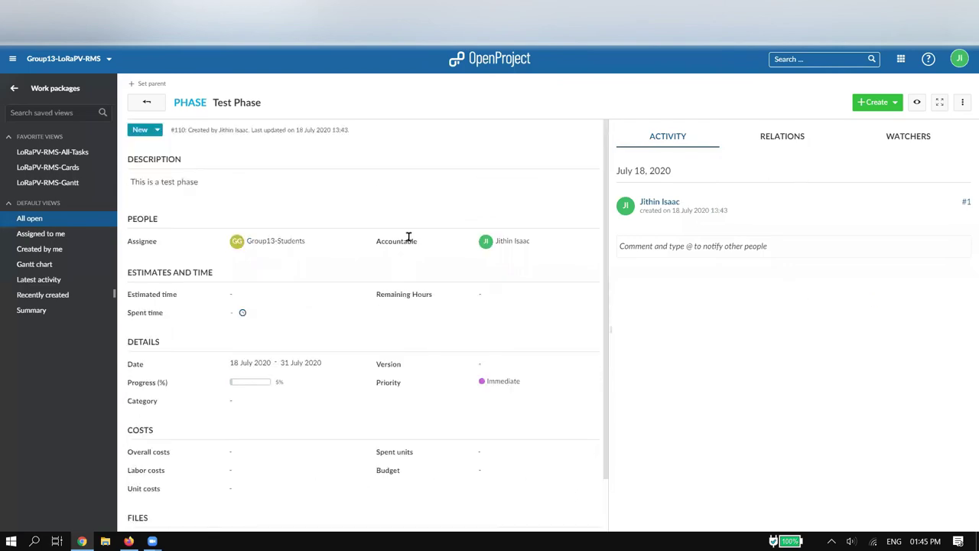
click(146, 103)
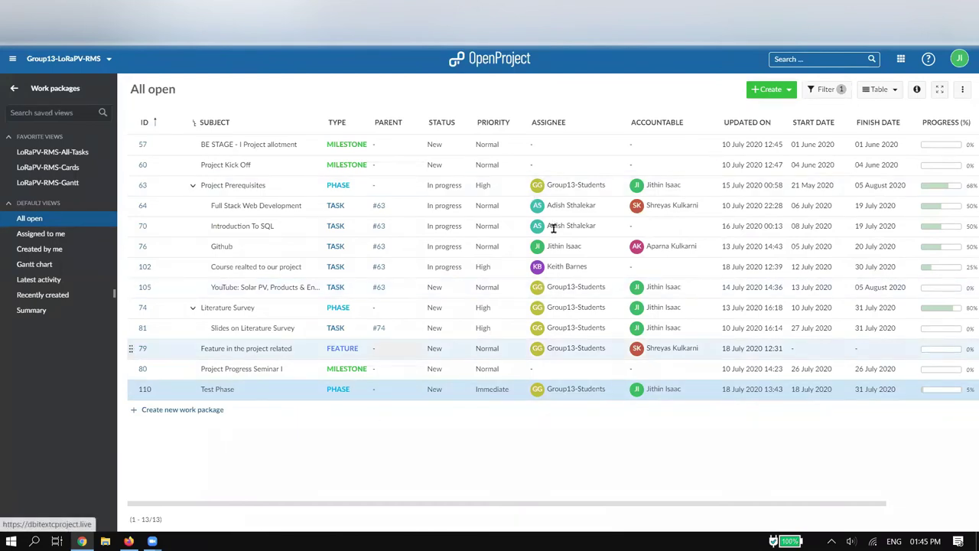
click(771, 90)
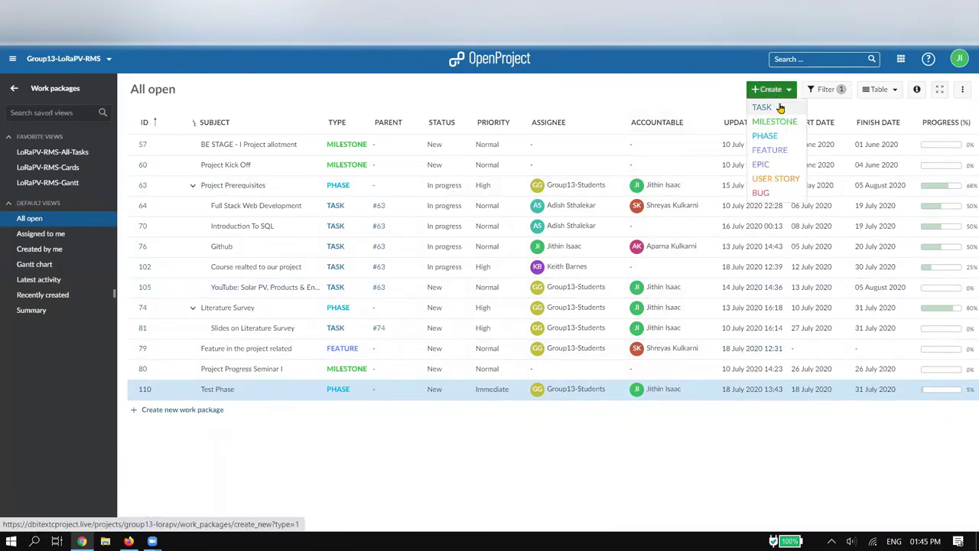
click(688, 85)
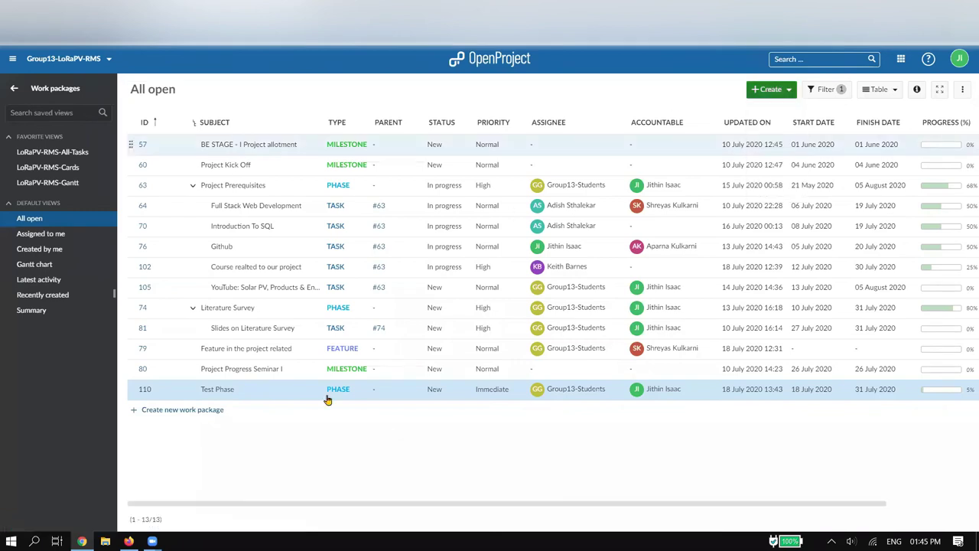
click(165, 390)
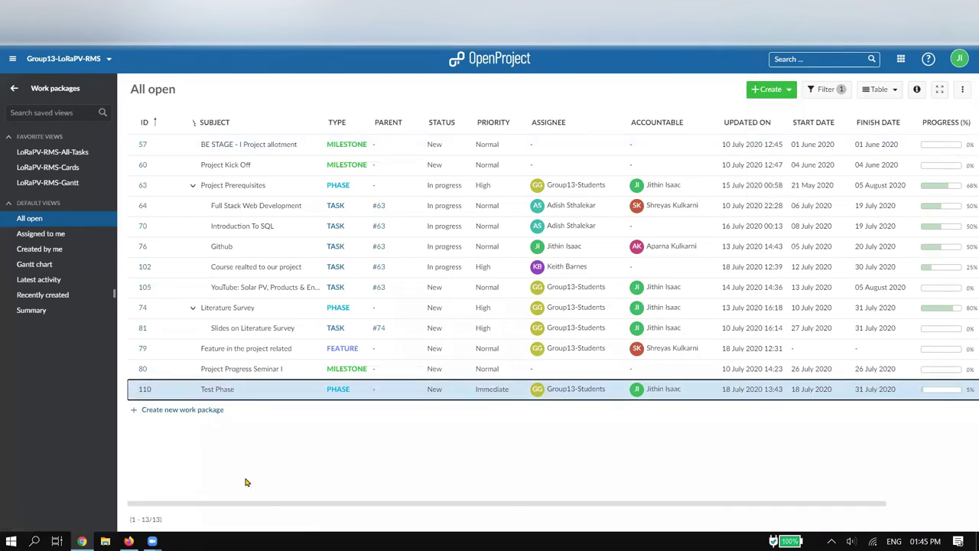
right_click(180, 388)
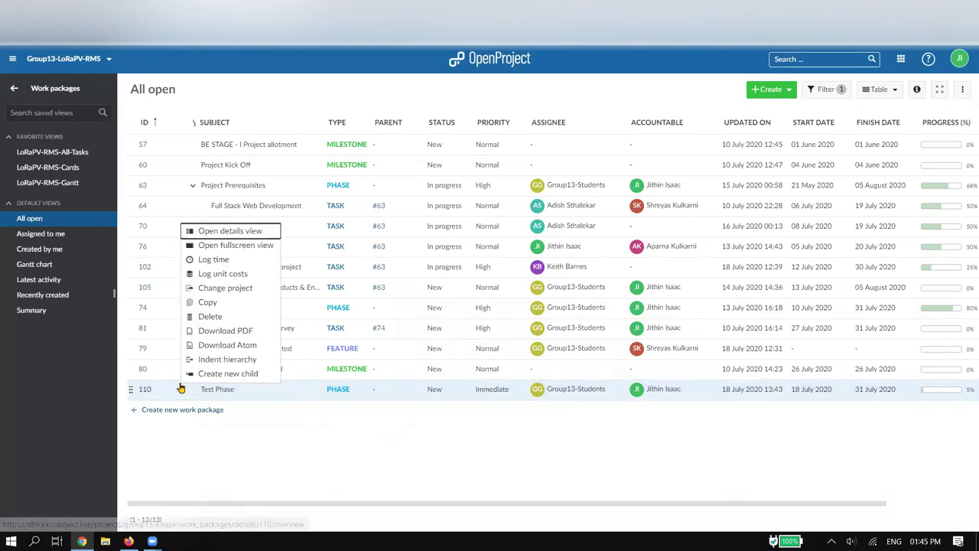
click(220, 381)
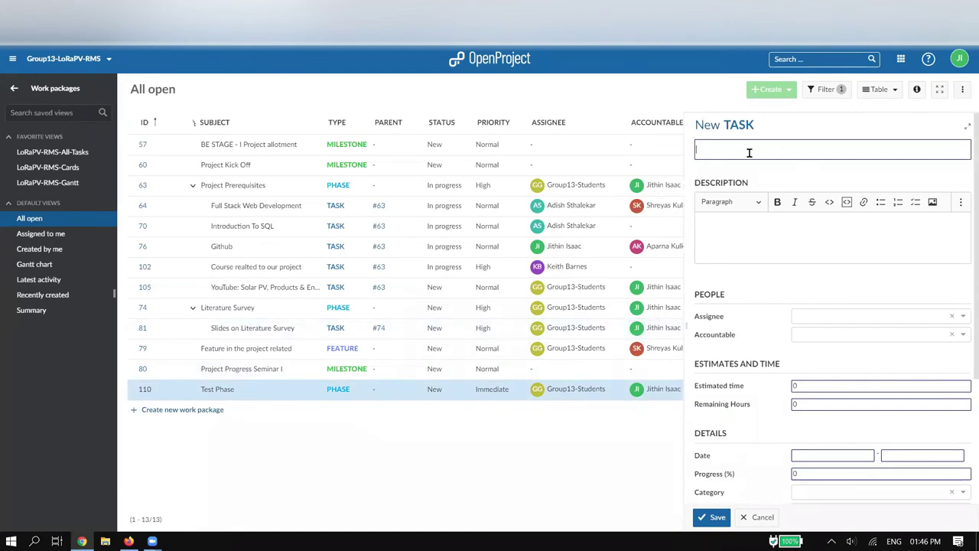
click(761, 517)
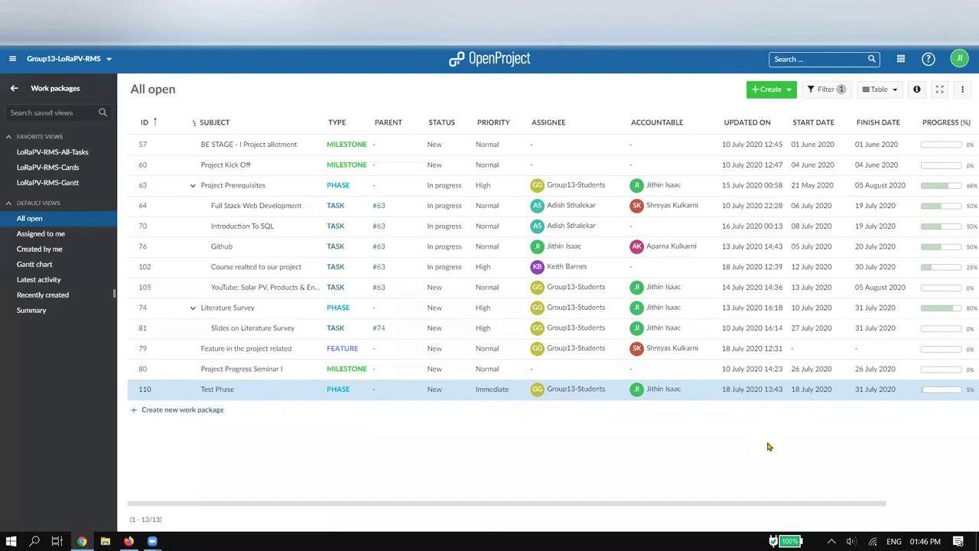
click(789, 90)
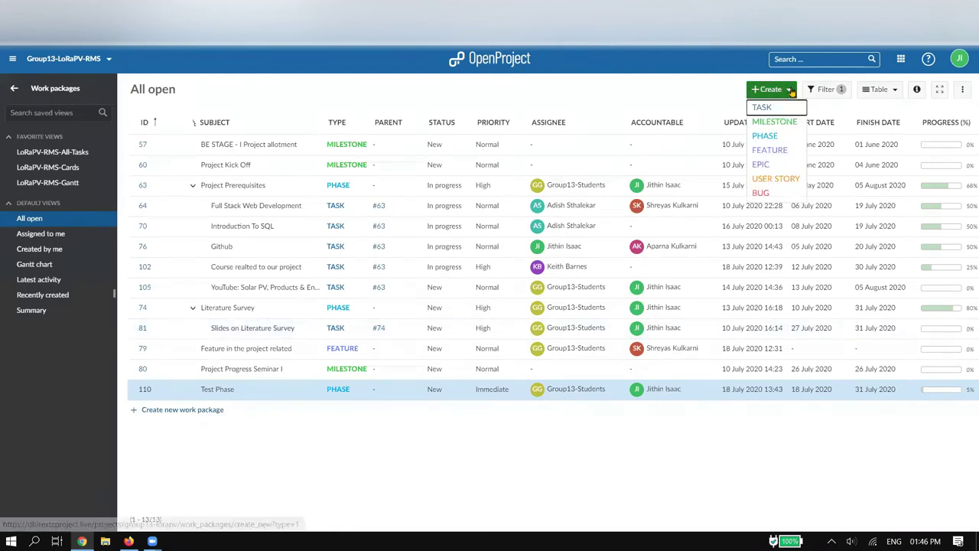
click(765, 108)
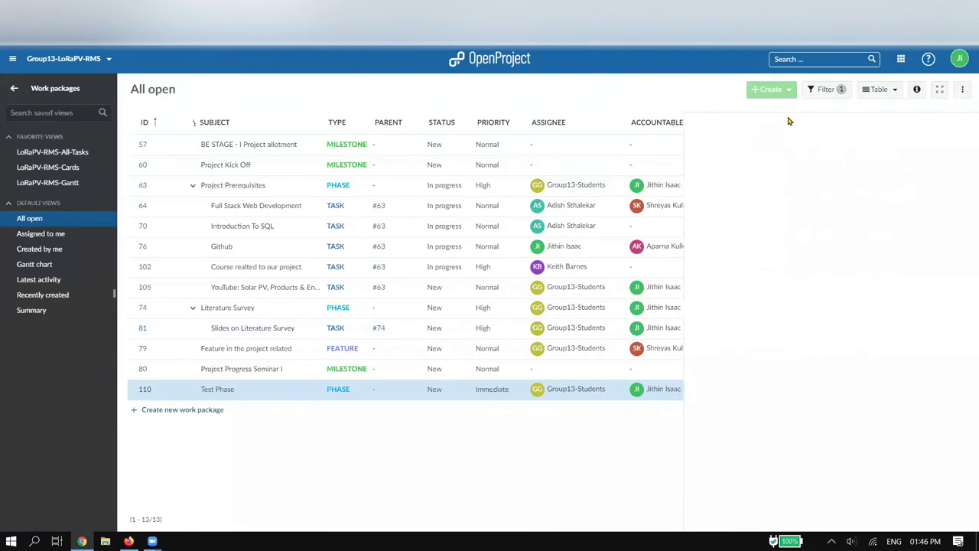
click(760, 515)
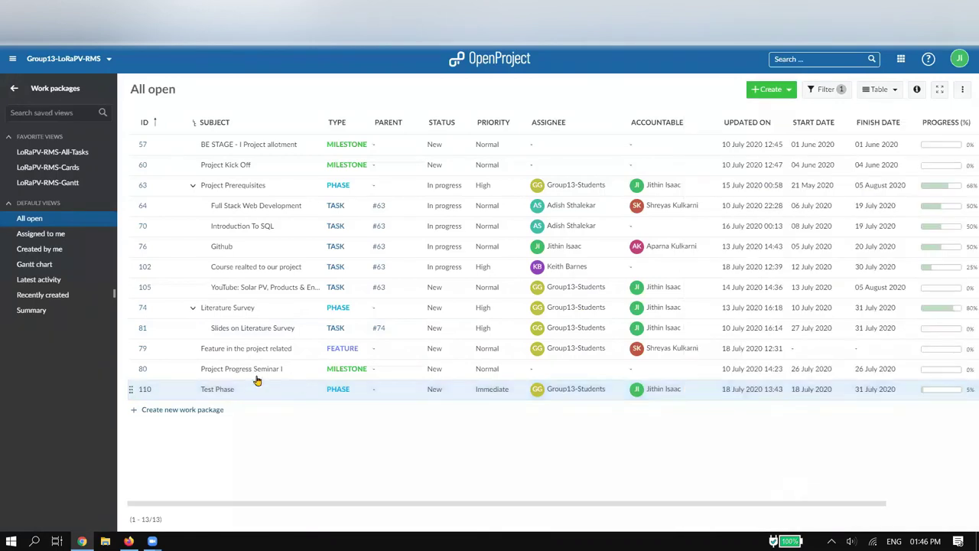
right_click(298, 394)
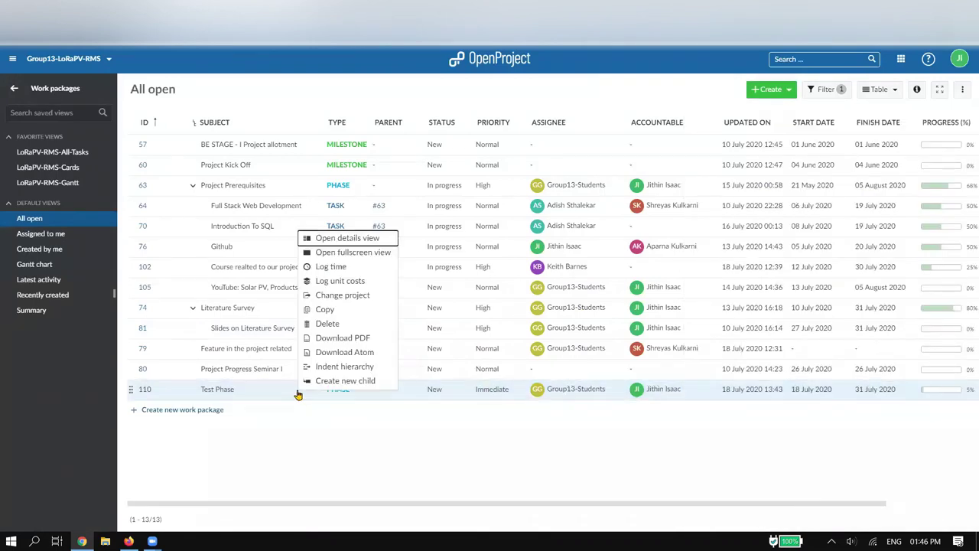
click(347, 387)
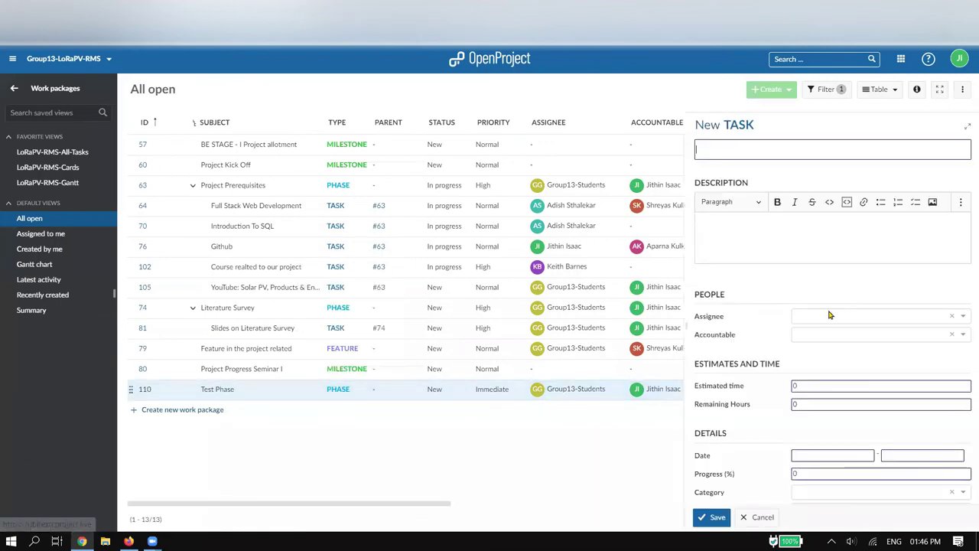
click(768, 511)
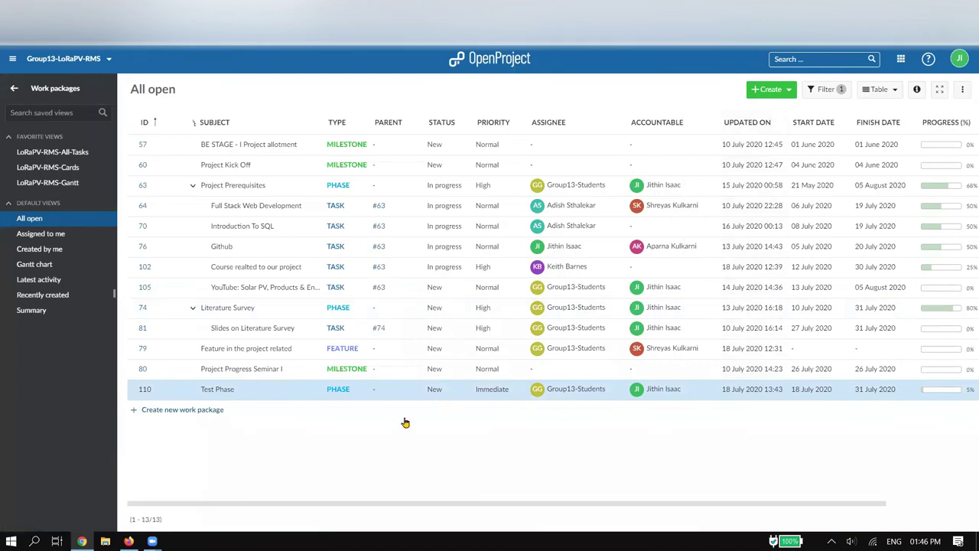
Start a new work package of type Task with the subject "Read Paper 1"
click(772, 90)
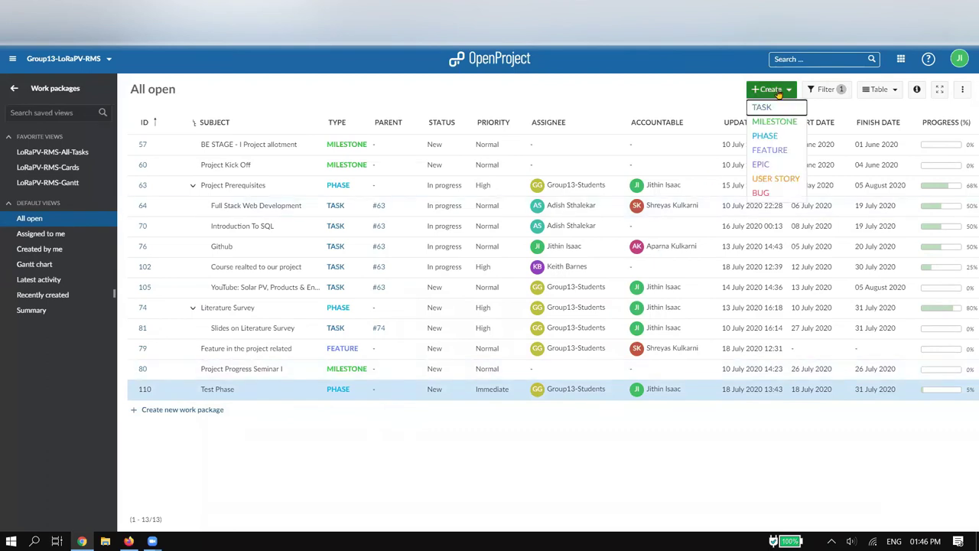
click(771, 109)
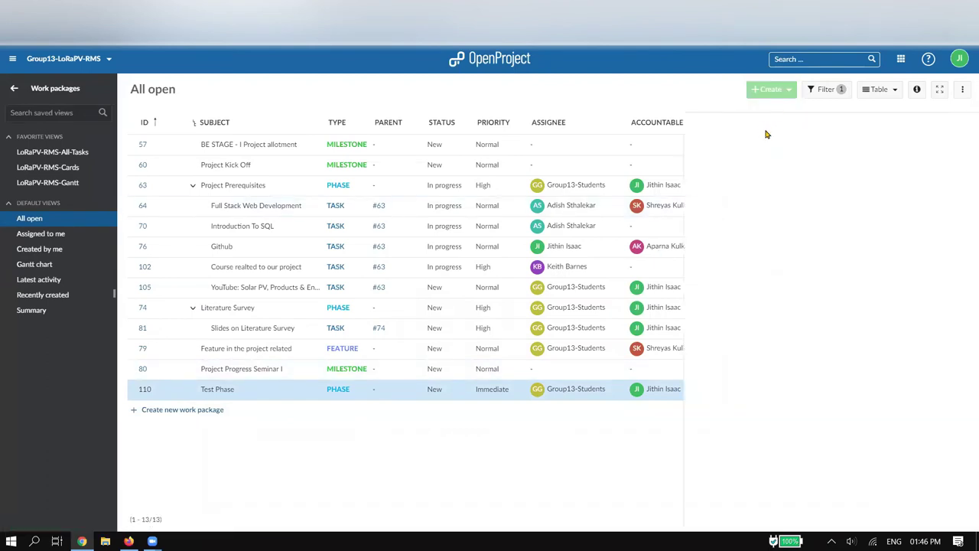
click(765, 149)
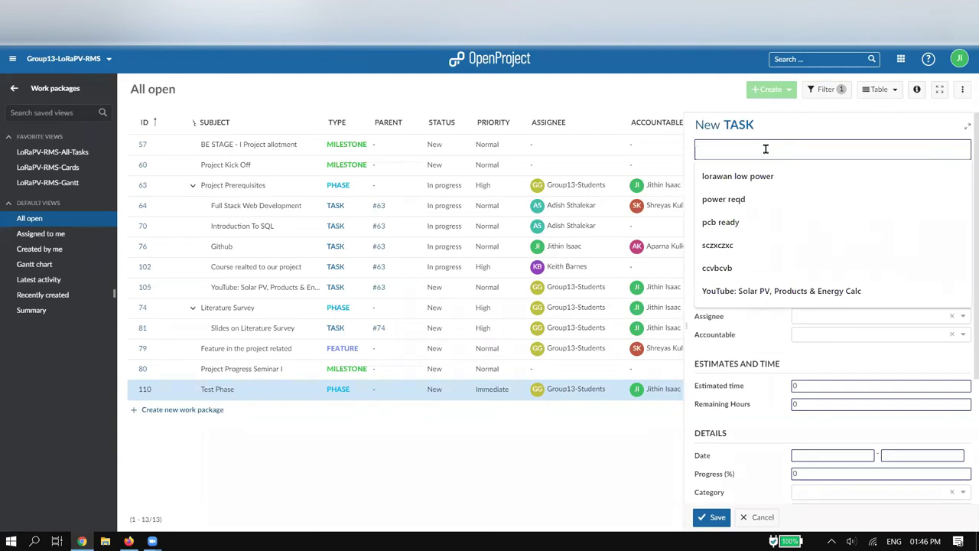
text(Read Paper 1)
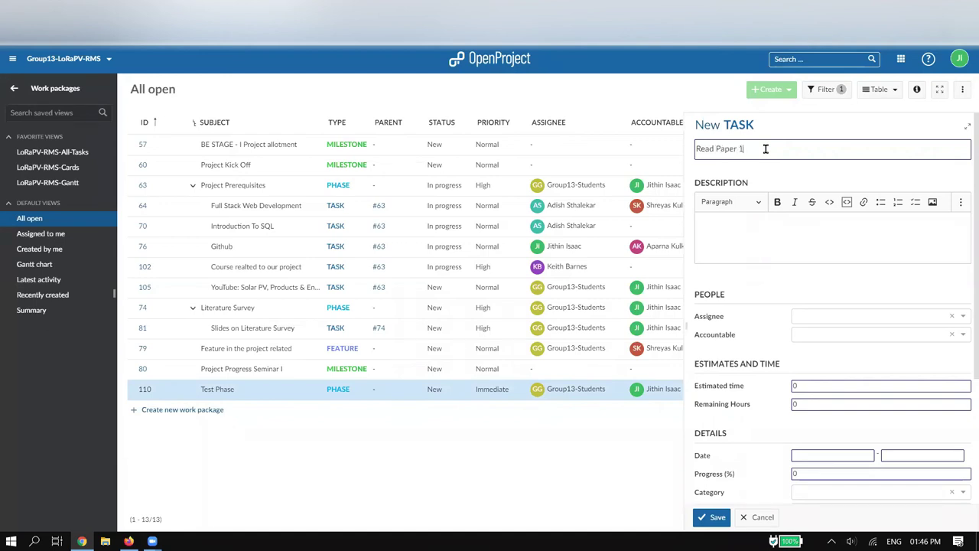
Assign the new task to one project member and set a different member as accountable
click(920, 321)
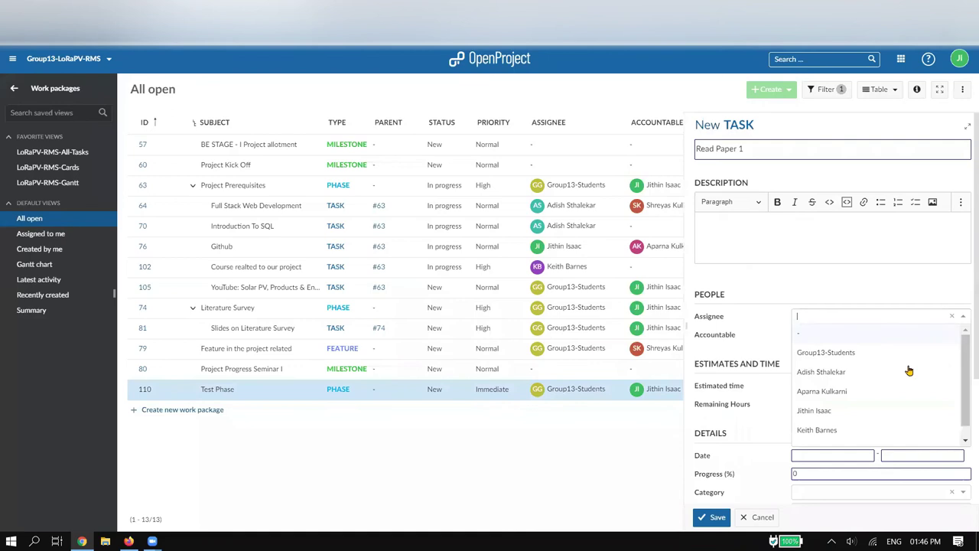
click(903, 387)
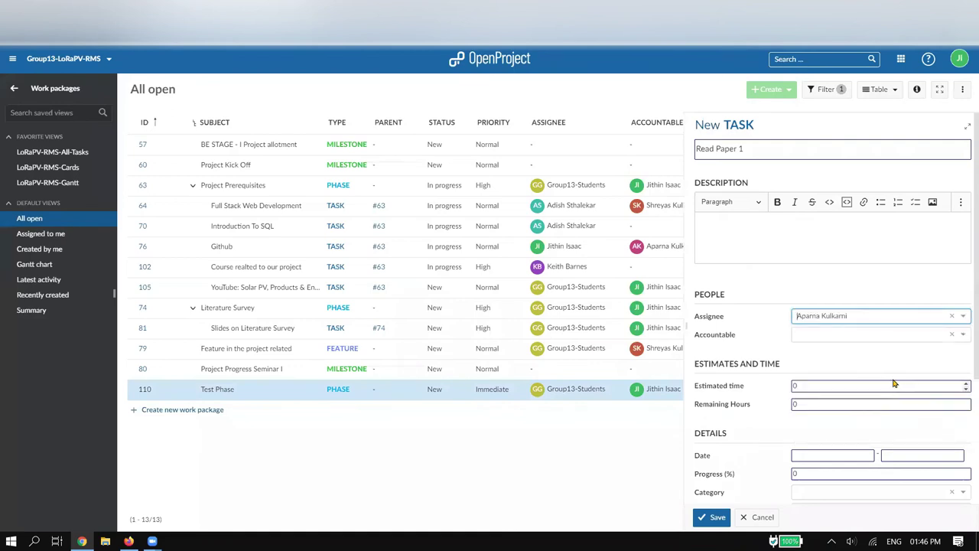
click(876, 335)
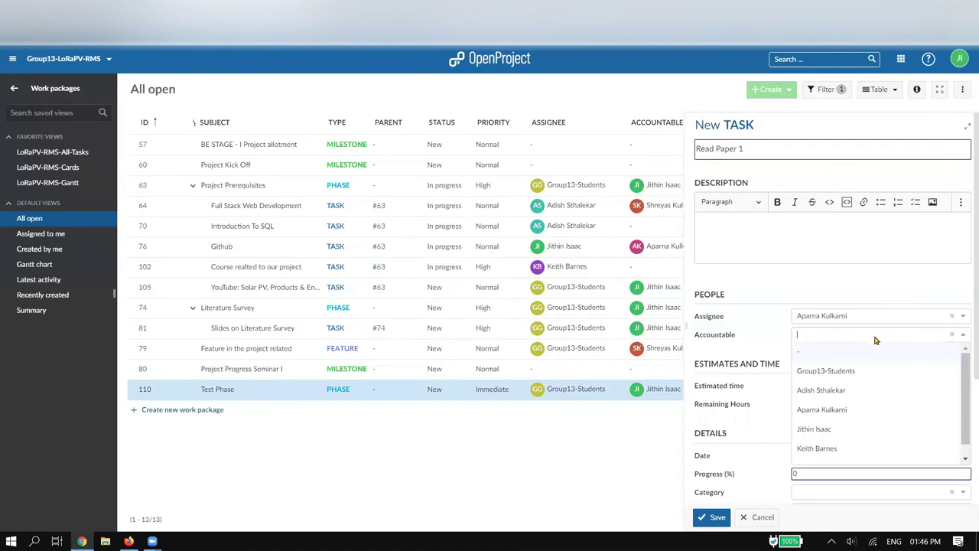
click(859, 412)
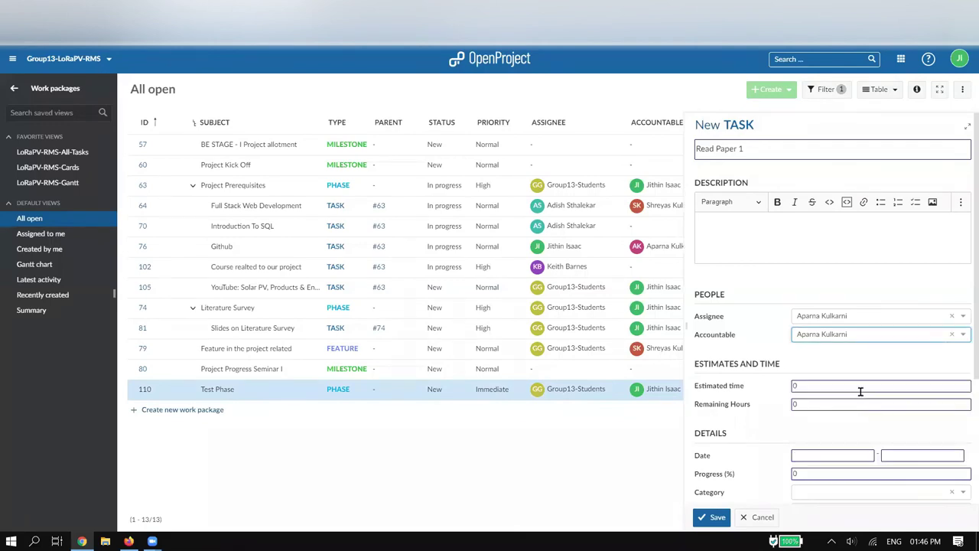
click(870, 341)
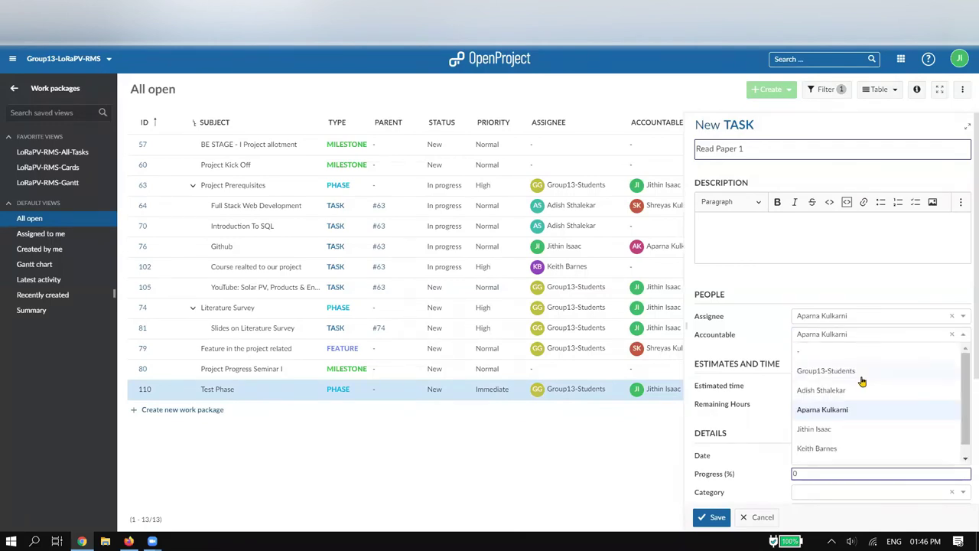
click(859, 389)
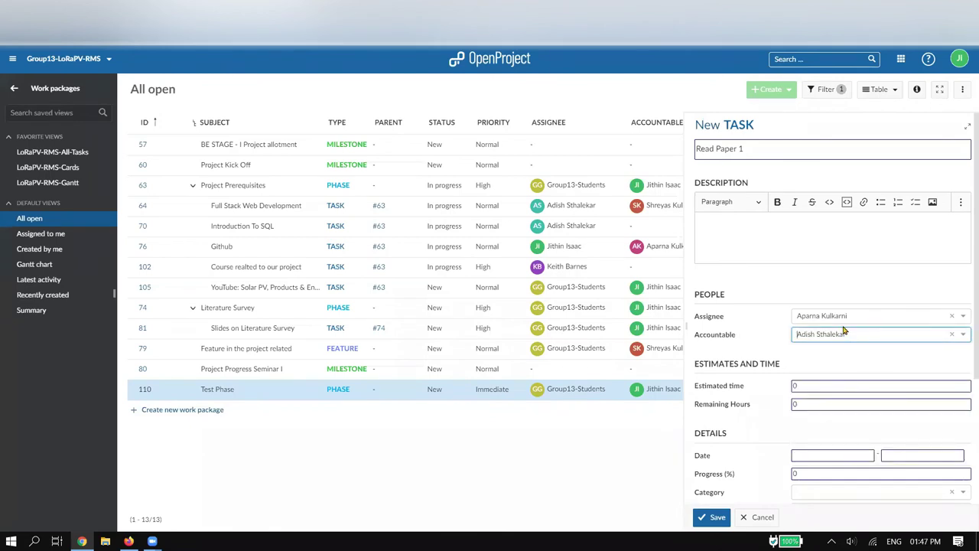
Schedule the new task from 2020-07-18 to 2020-07-22 and set its priority to High
scroll(769, 356, down, 1)
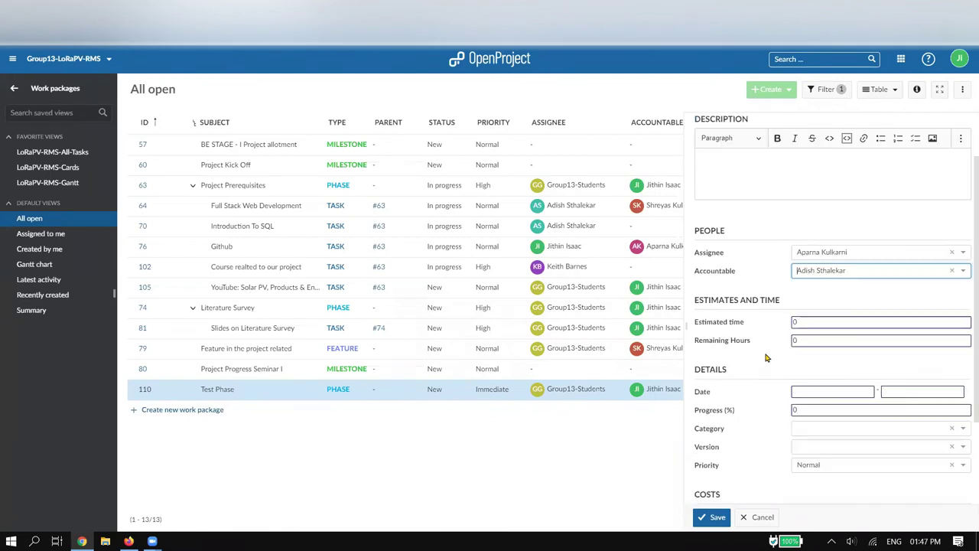
click(823, 392)
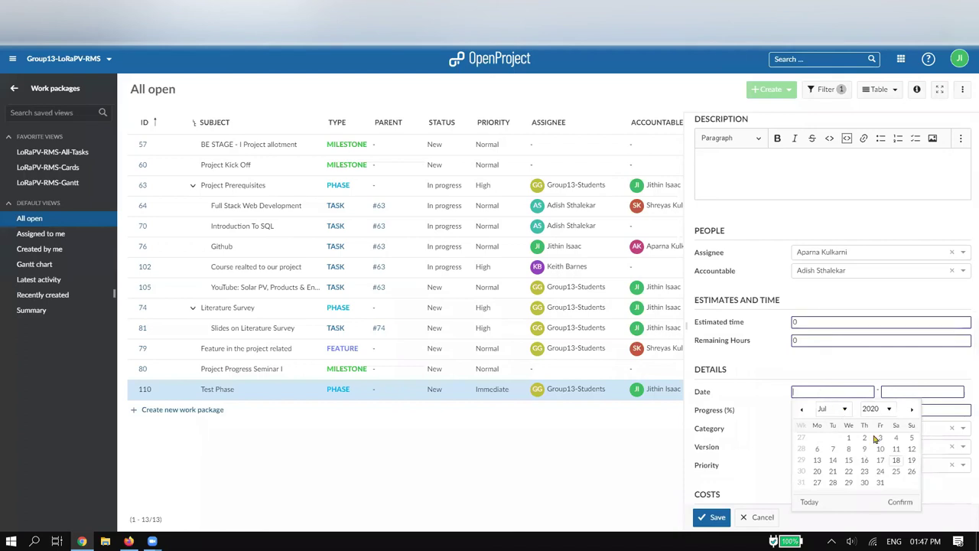
click(895, 459)
click(901, 395)
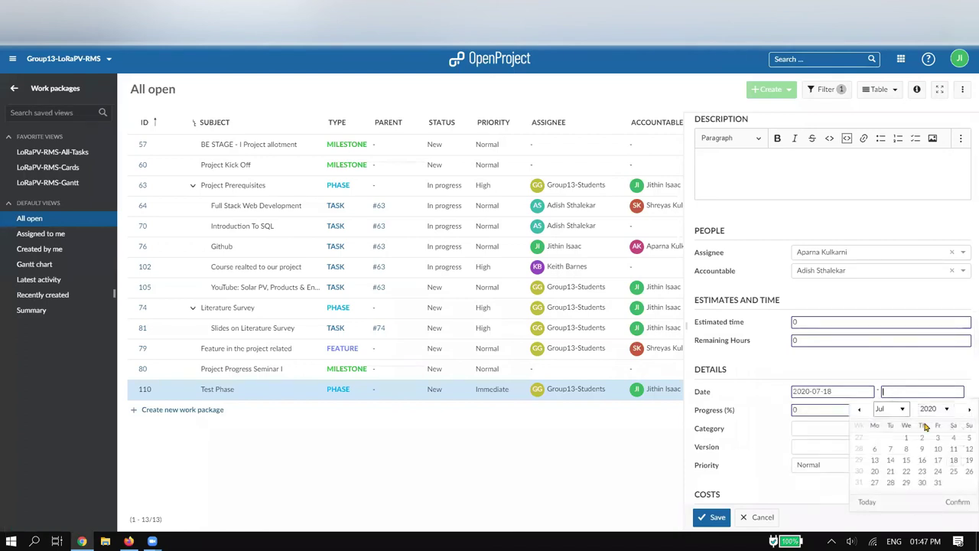
click(906, 471)
scroll(722, 322, down, 1)
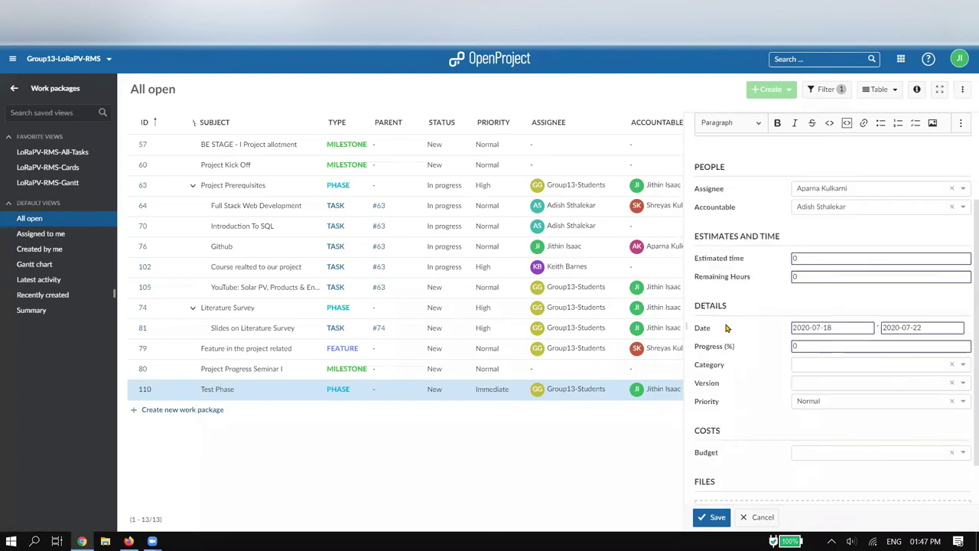
click(855, 405)
click(841, 474)
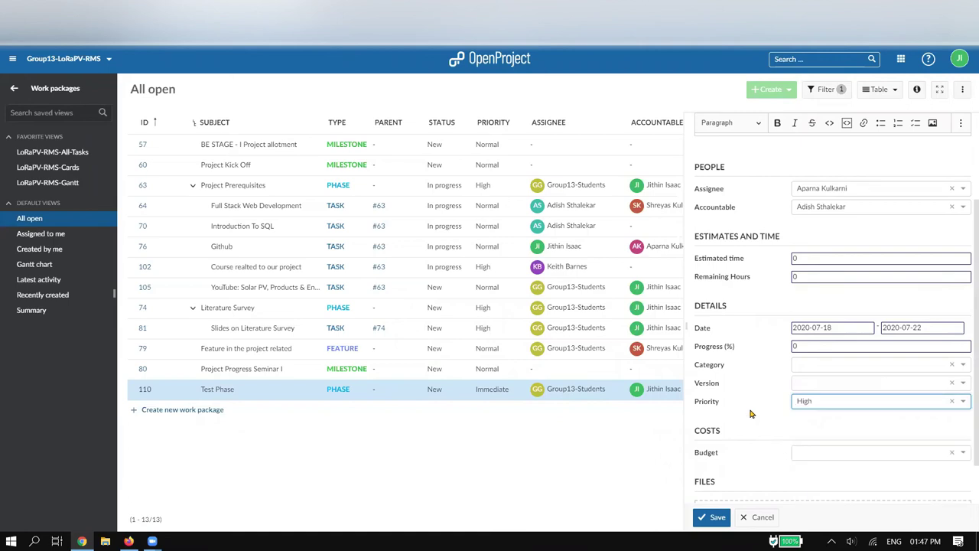
Attach Design_and_Implementation_of_Remote_Monitoring.pdf from the Desktop folder to the new task
scroll(751, 413, down, 1)
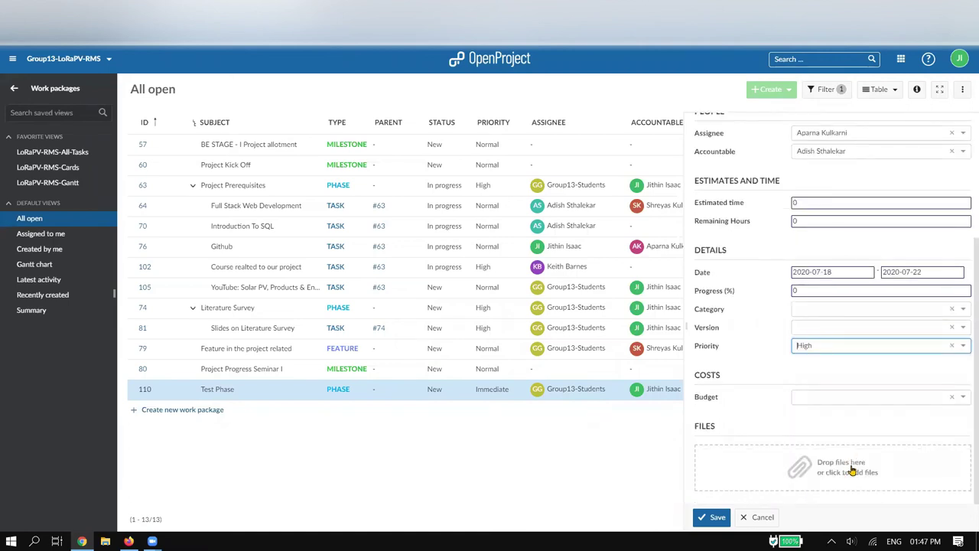
click(852, 471)
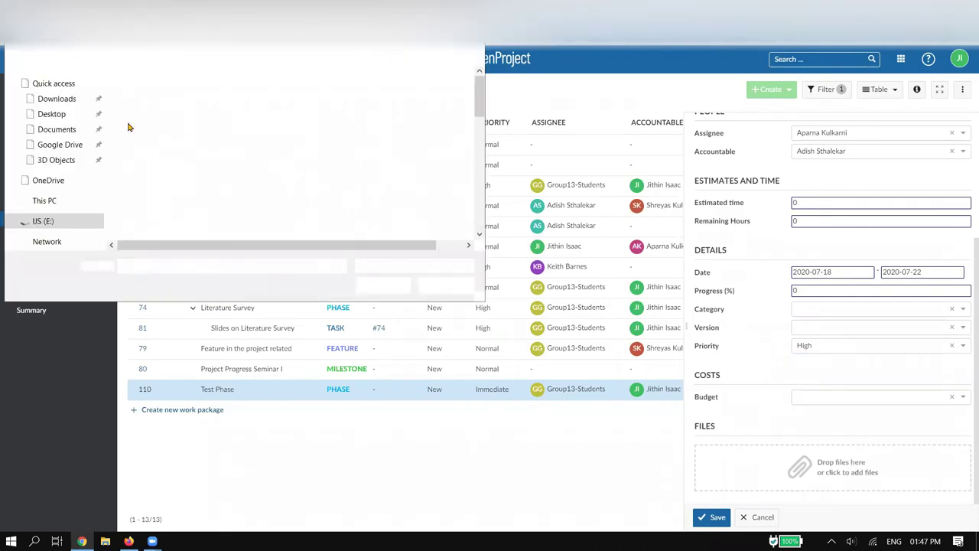
click(54, 88)
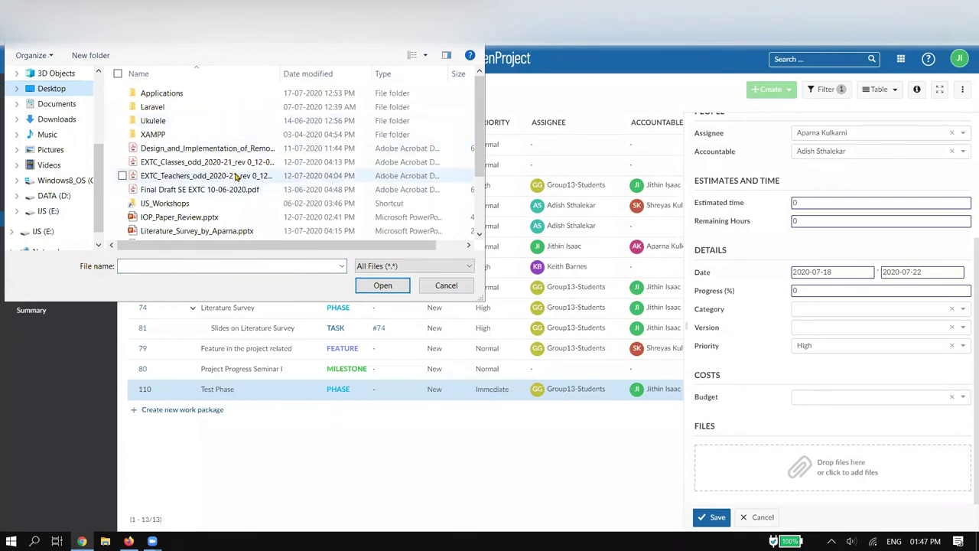
scroll(235, 184, down, 2)
scroll(235, 179, up, 2)
click(237, 148)
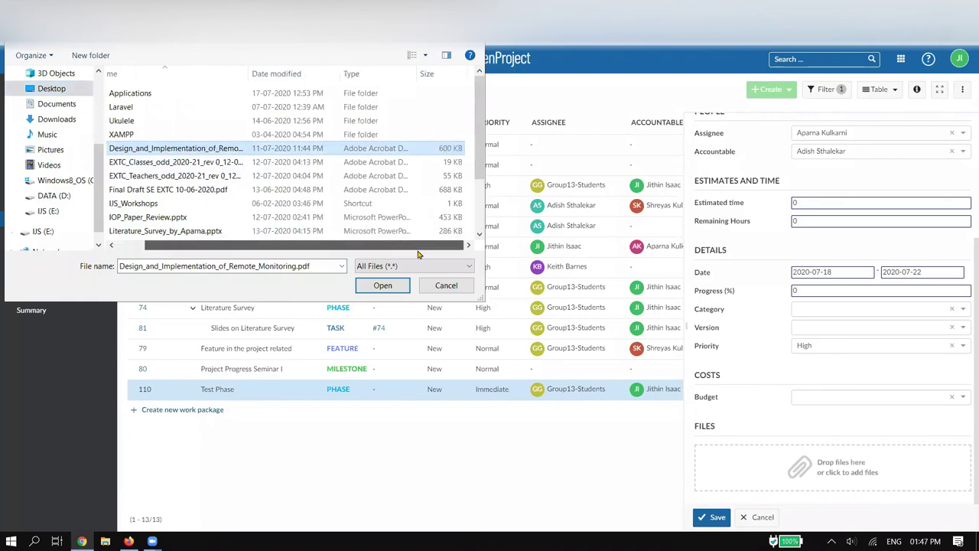
key(Return)
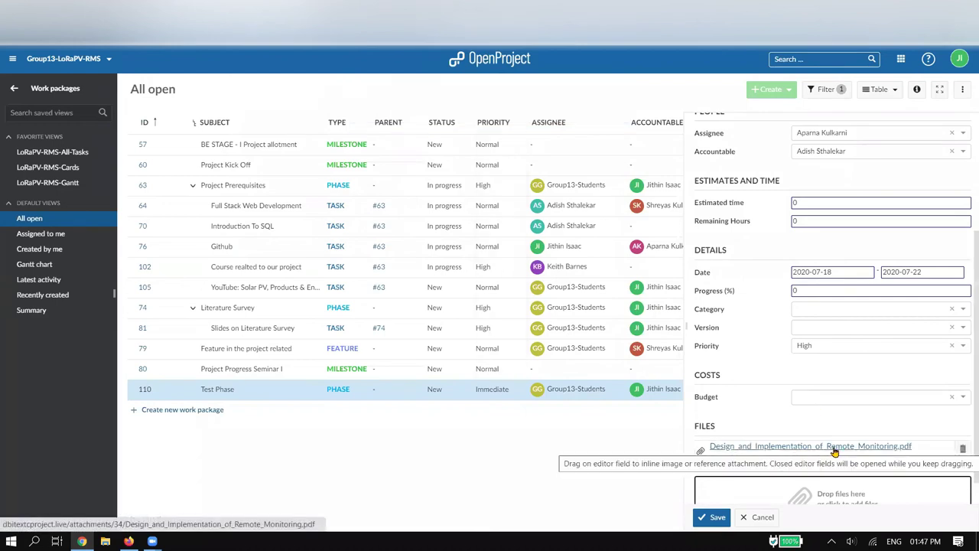
Save the Read Paper 1 task and close its details pane
scroll(753, 455, down, 1)
click(731, 506)
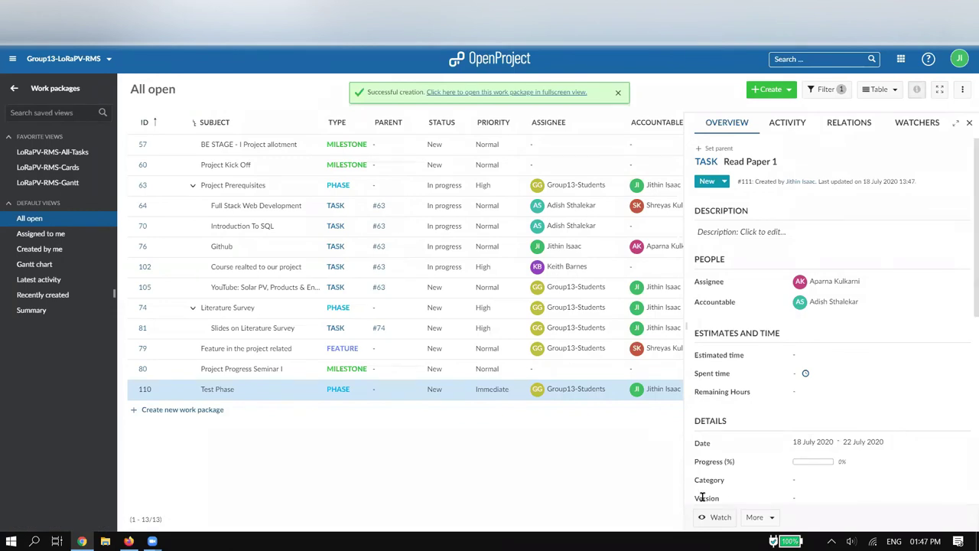
click(968, 124)
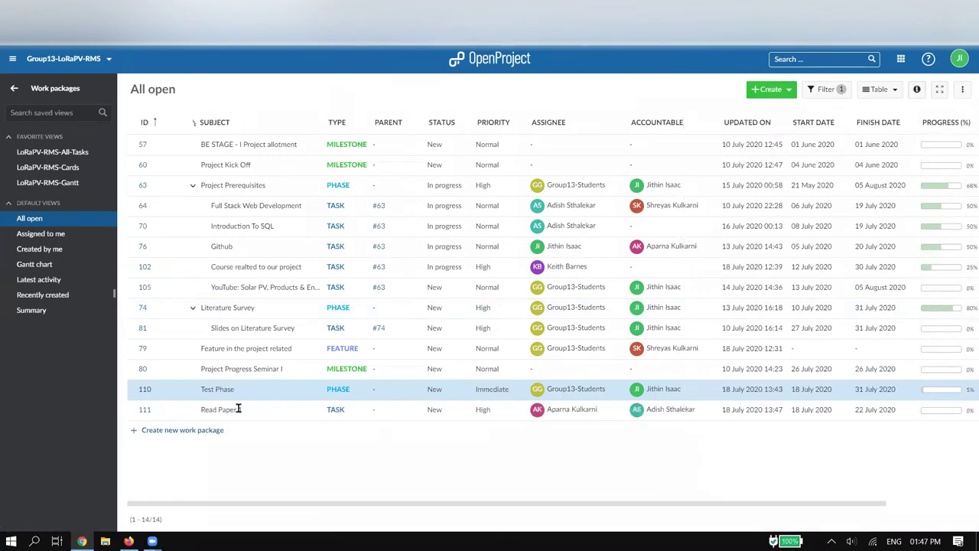
Indent the Read Paper 1 task in the hierarchy so that it is a child of Test Phase
click(275, 409)
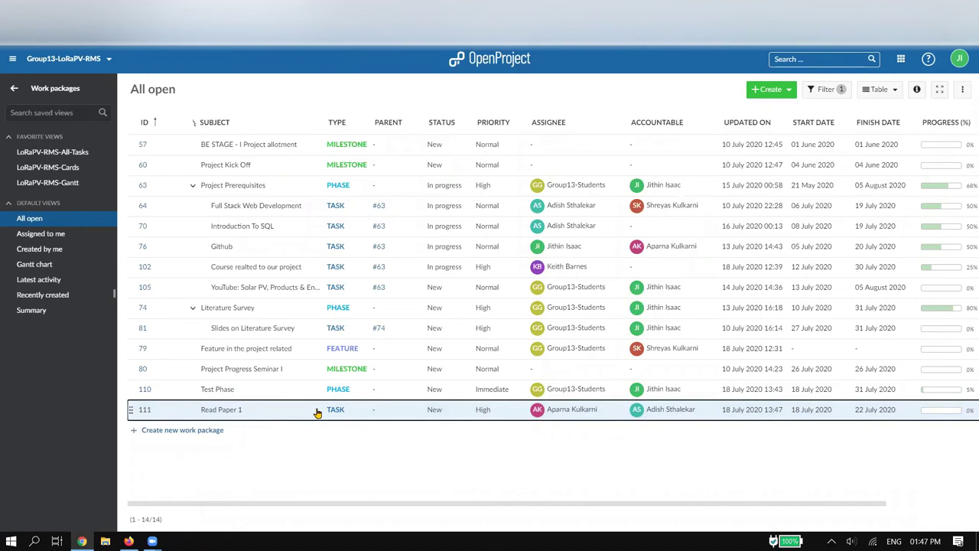
click(284, 391)
click(284, 416)
right_click(266, 411)
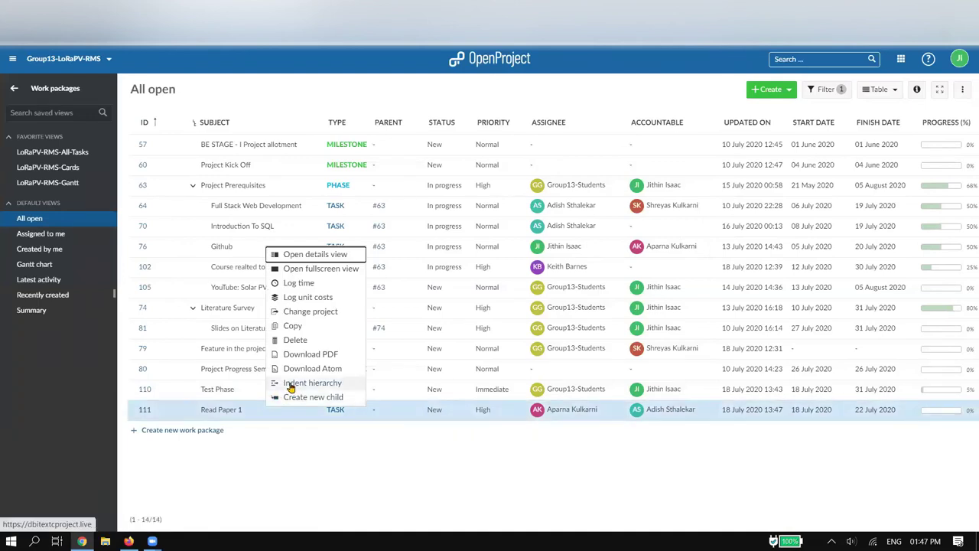
click(290, 384)
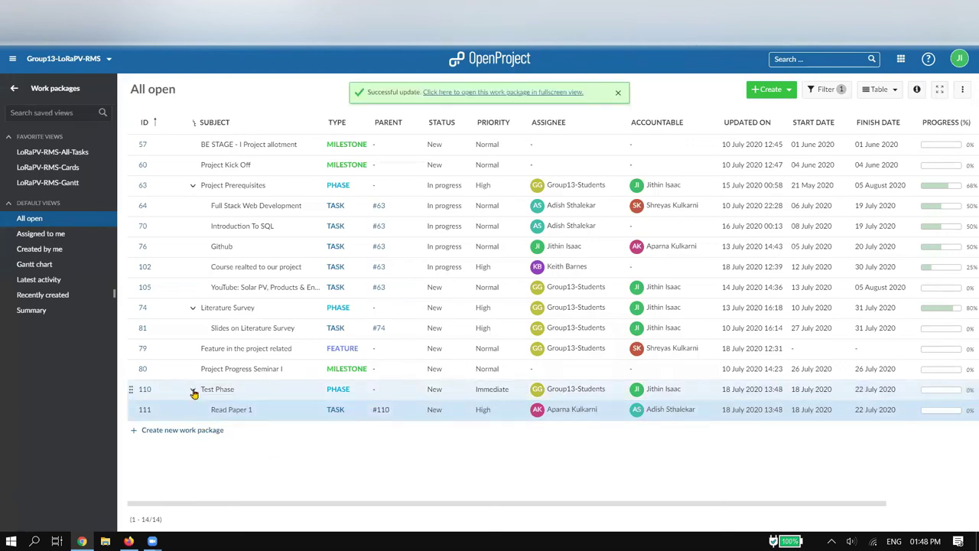
Collapse and re-expand the Test Phase to check that the Read Paper 1 task is nested under it
click(193, 391)
click(193, 391)
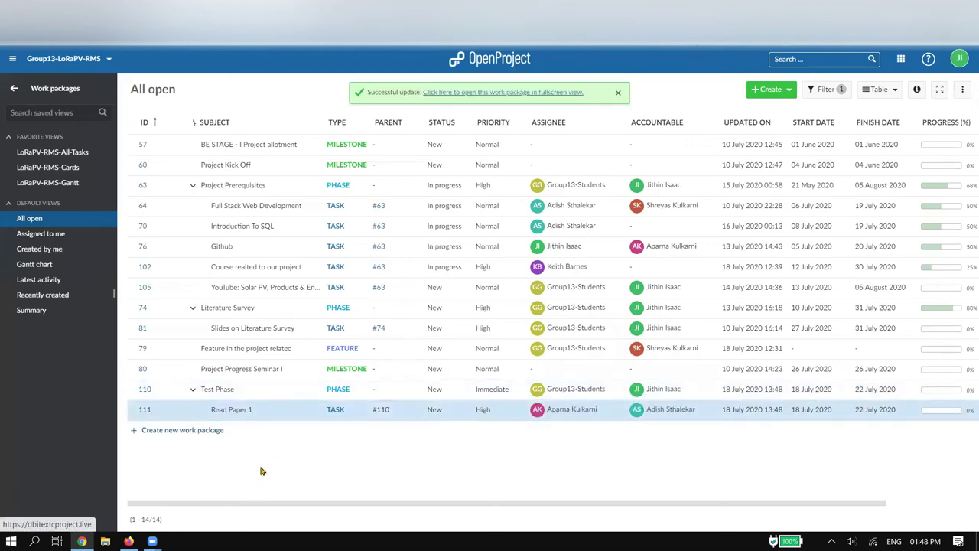
click(193, 391)
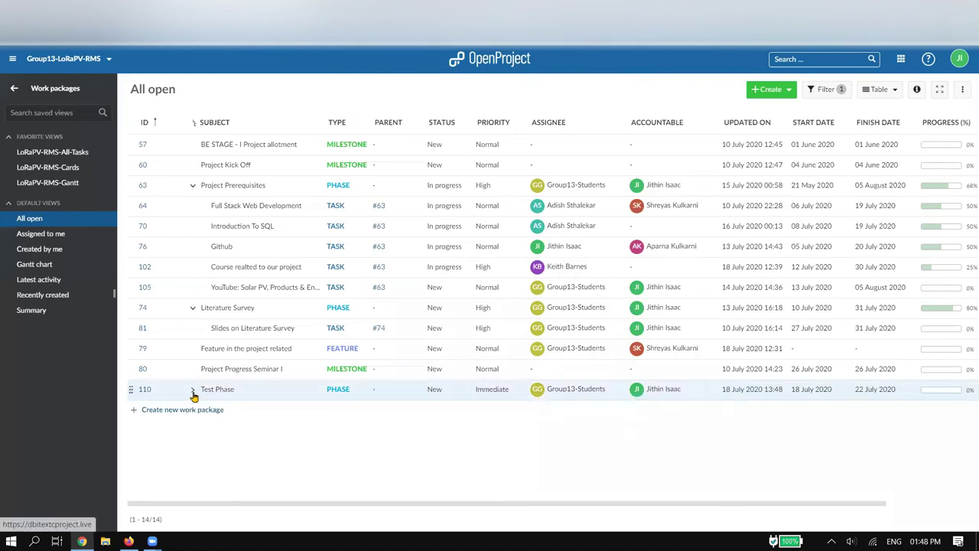
click(193, 391)
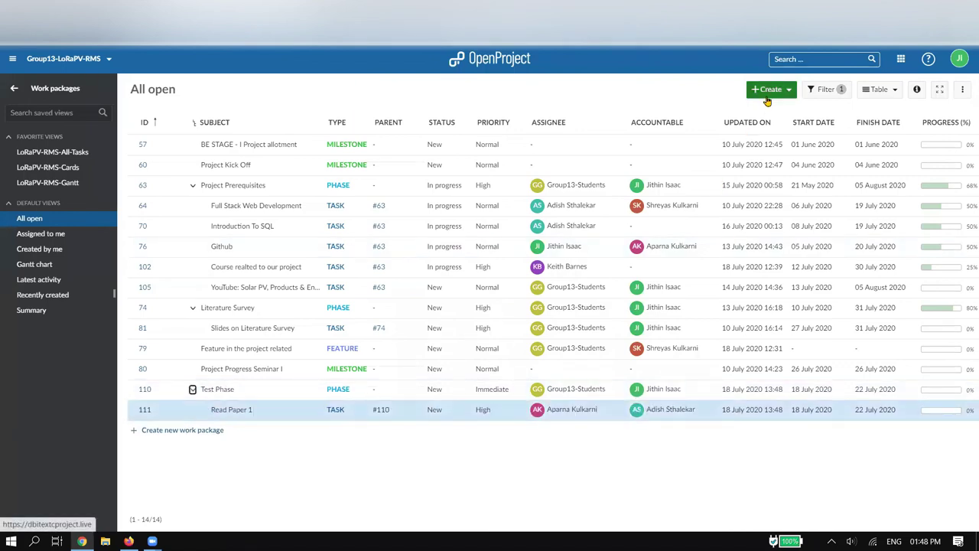
click(169, 396)
right_click(176, 390)
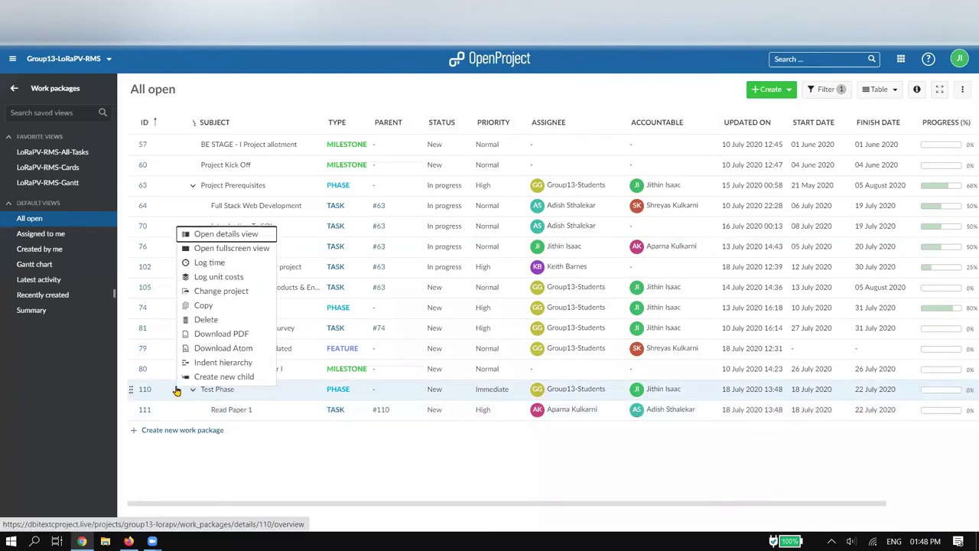
click(222, 377)
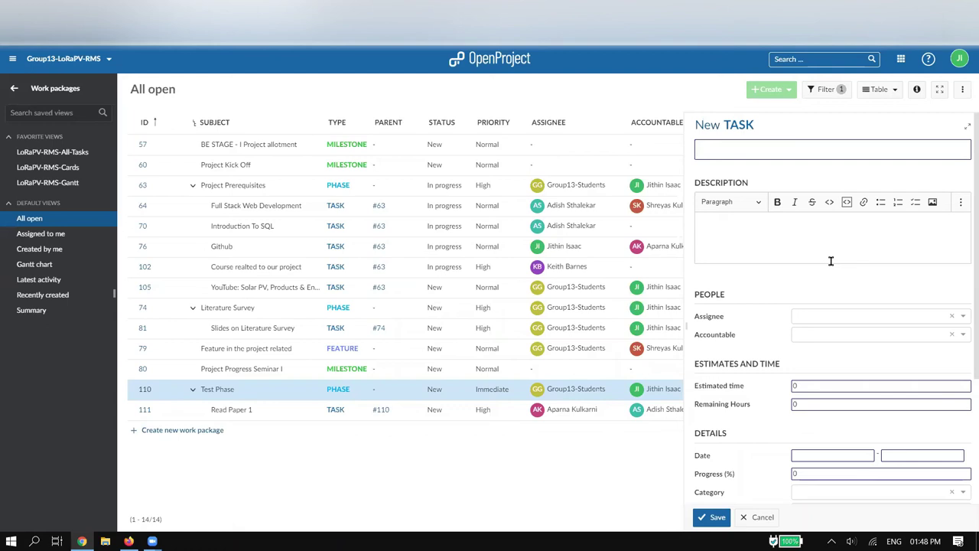
click(765, 517)
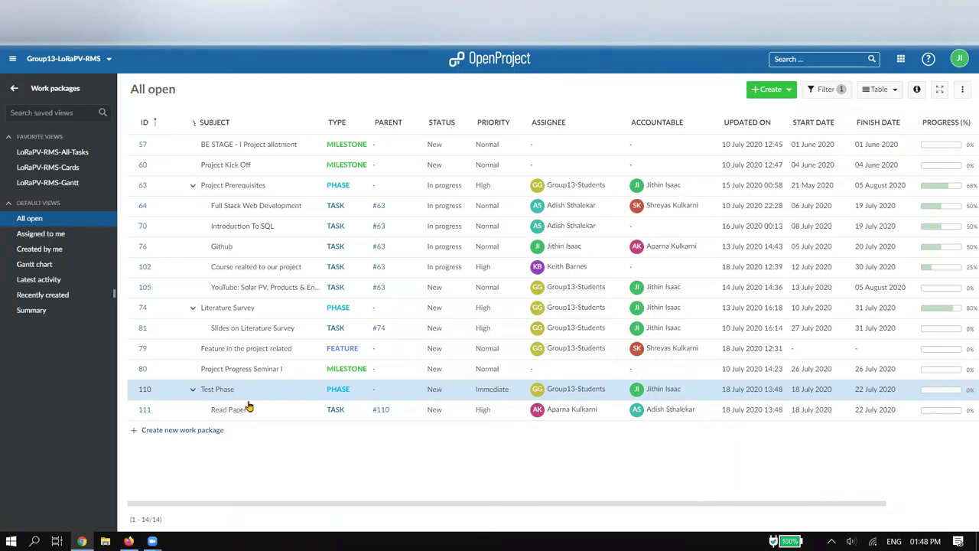
Outdent the Read Paper 1 task from Test Phase and indent it back as a child of that phase
click(193, 409)
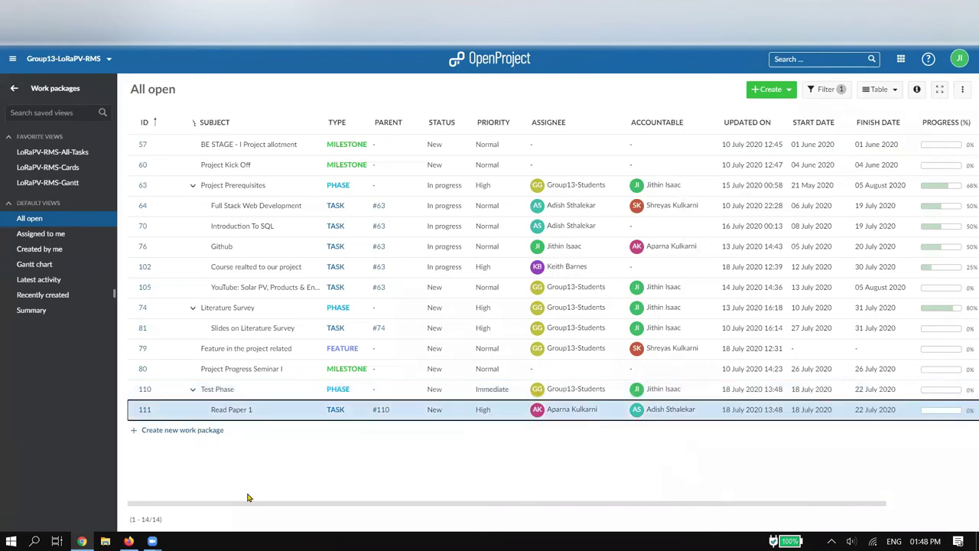
right_click(197, 413)
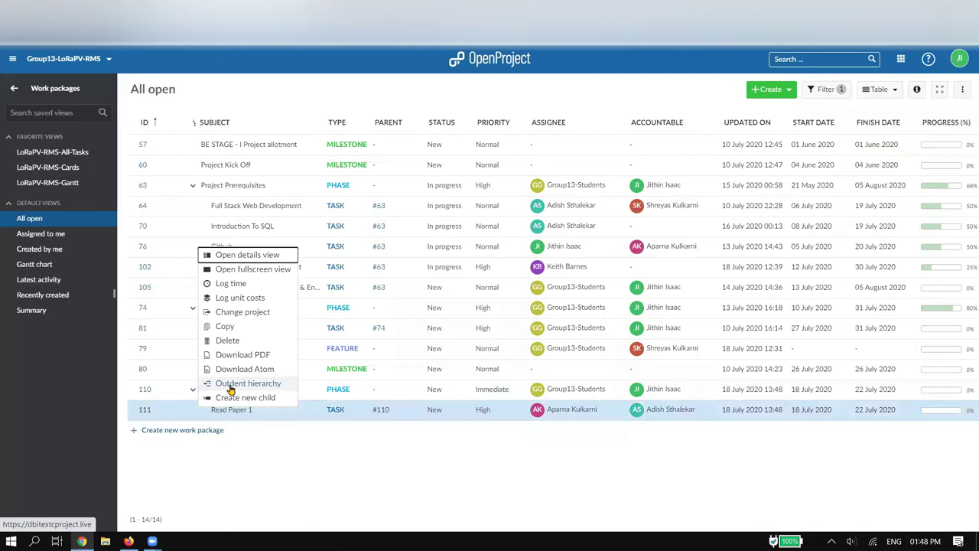
click(230, 389)
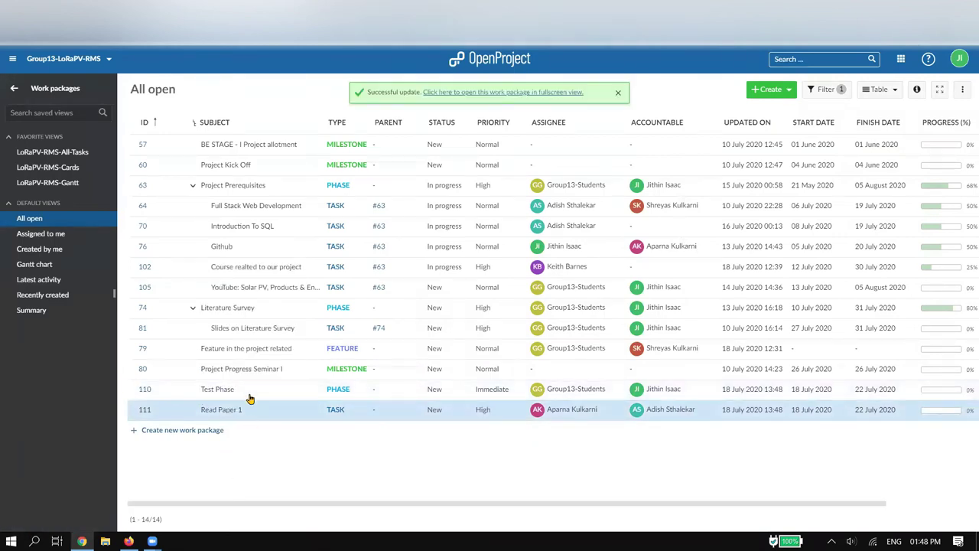
right_click(182, 417)
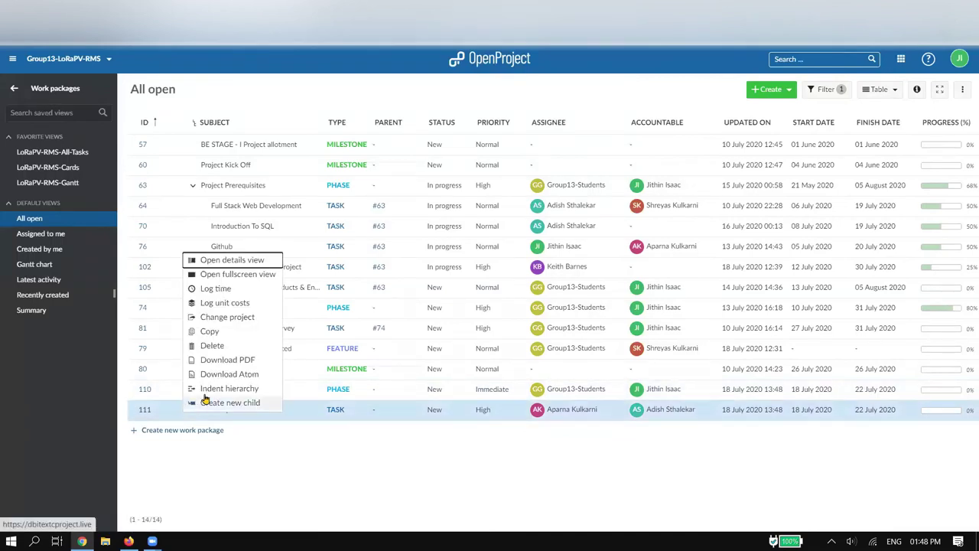
click(218, 392)
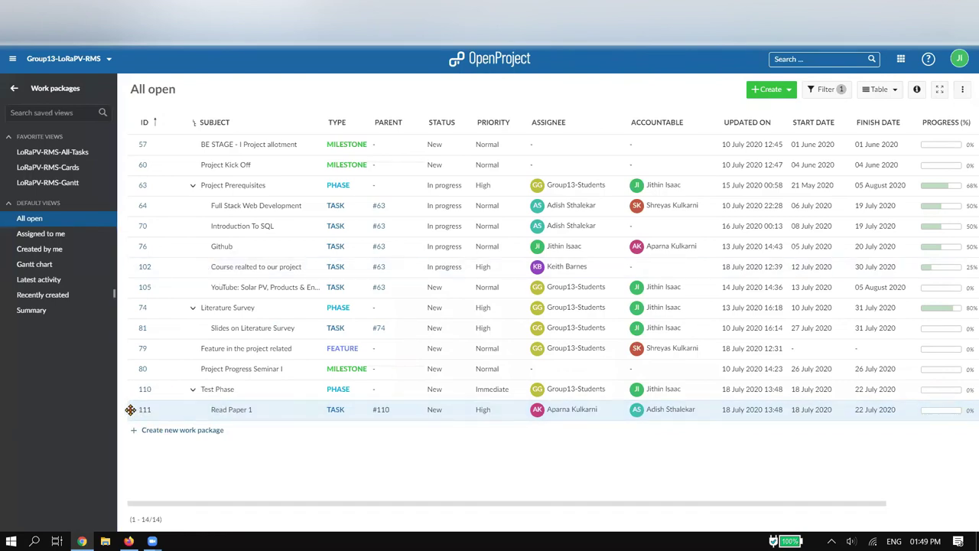
Move the Read Paper 1 task into the Project Prerequisites phase and restore it as a child of Test Phase
drag(138, 408, 140, 294)
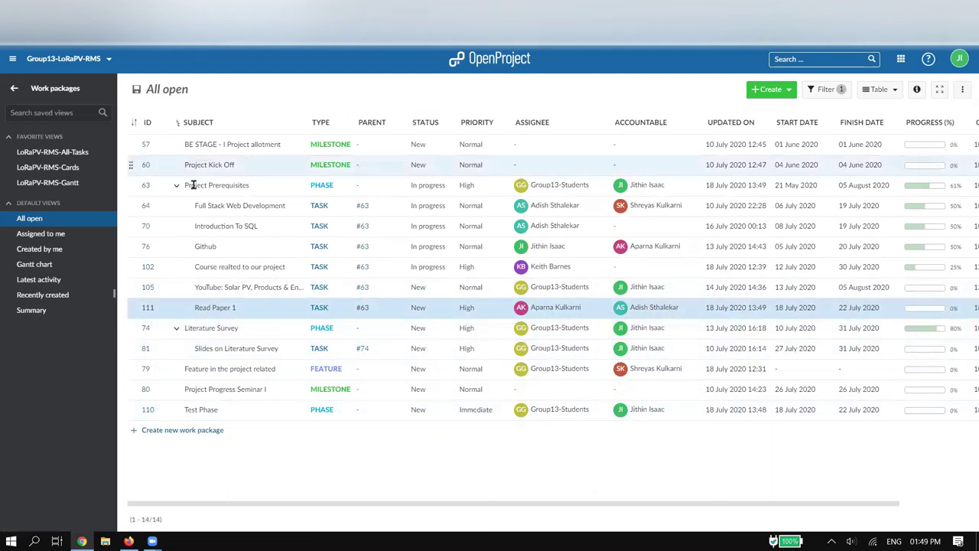
drag(175, 307, 149, 399)
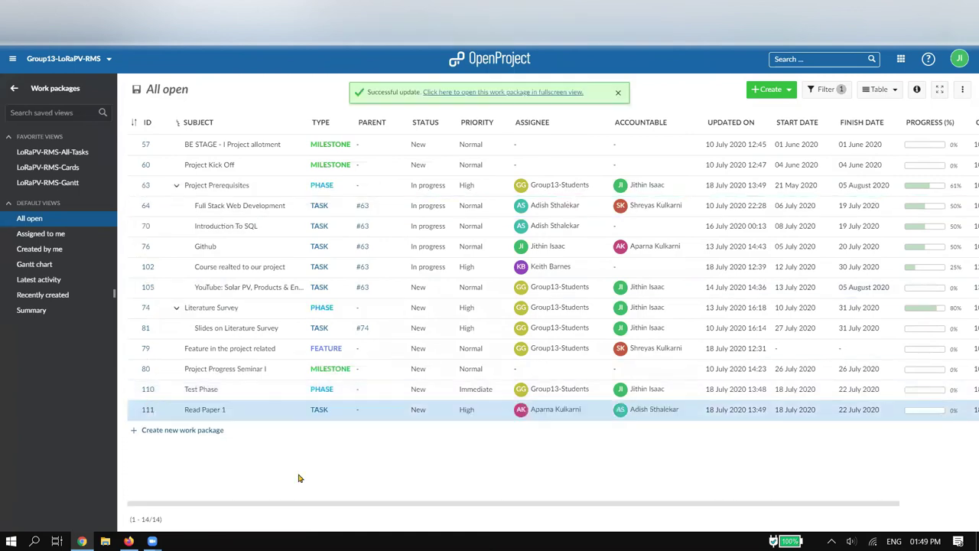
right_click(168, 414)
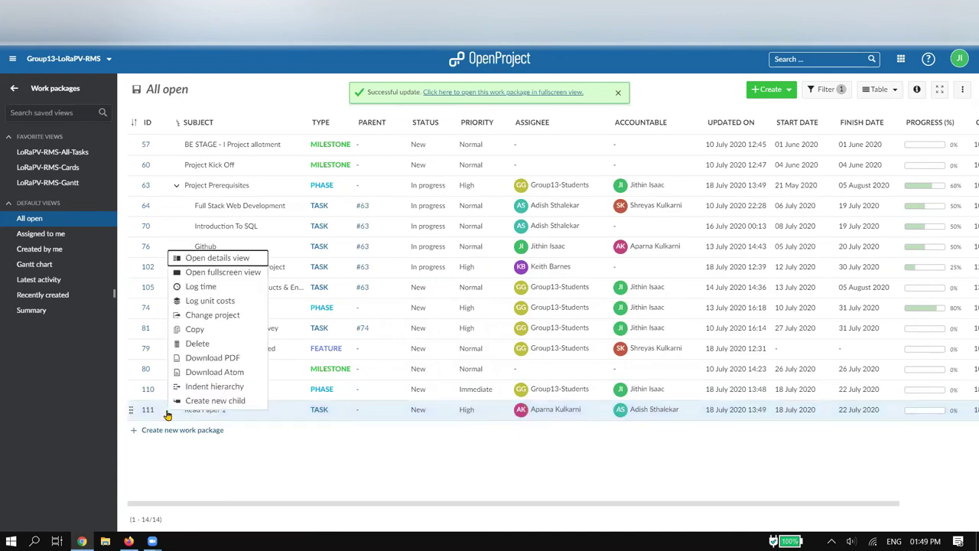
click(213, 386)
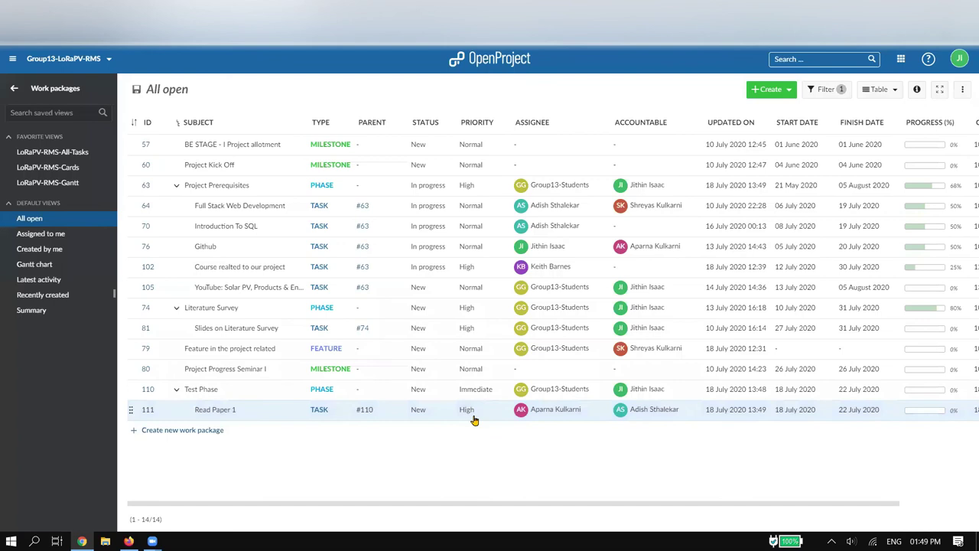
Set the priority of the Read Paper 1 task to Immediate directly in the work packages table
key(ctrl+plus)
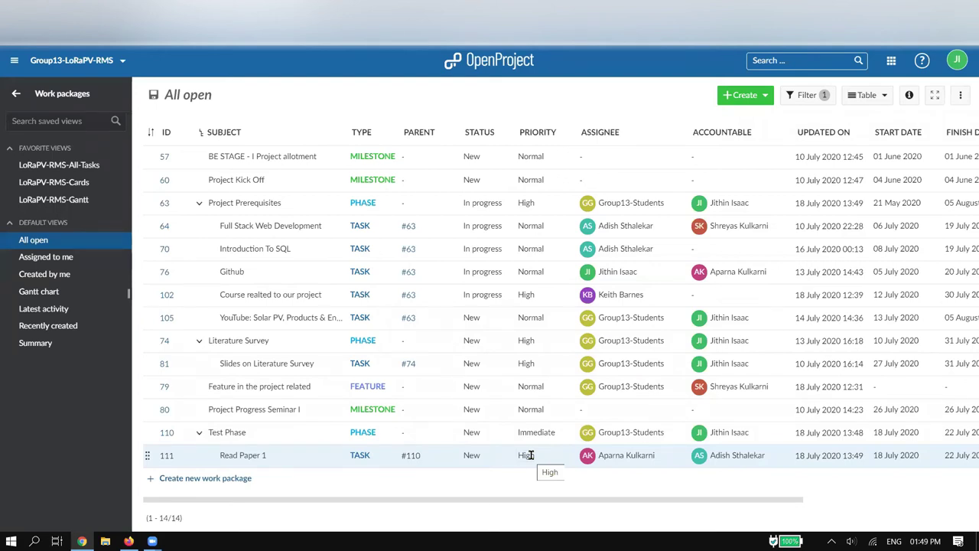
click(530, 455)
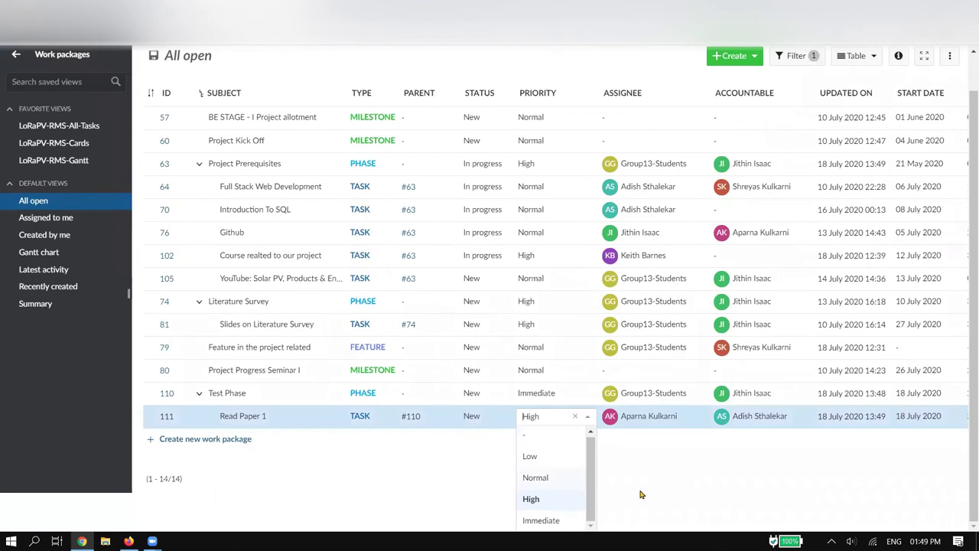
key(ctrl+minus)
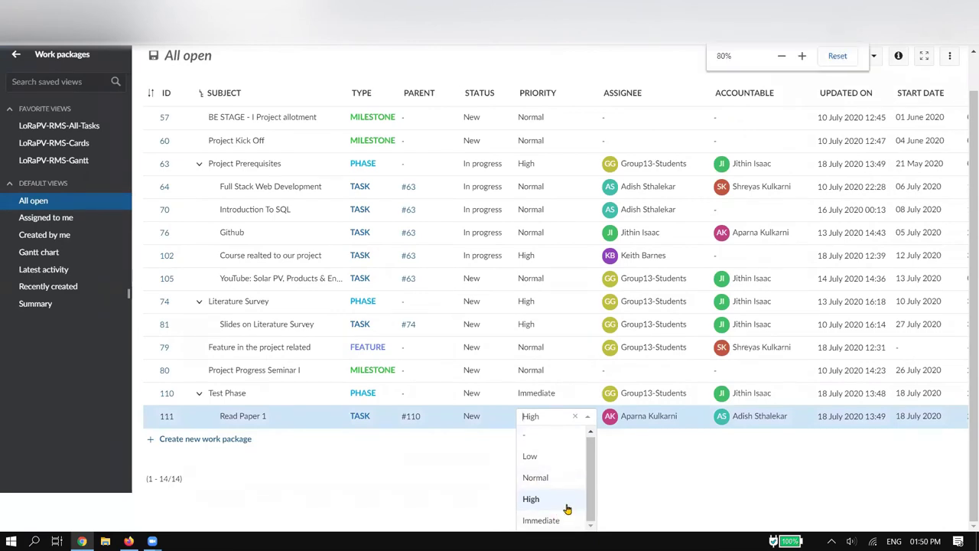
click(488, 506)
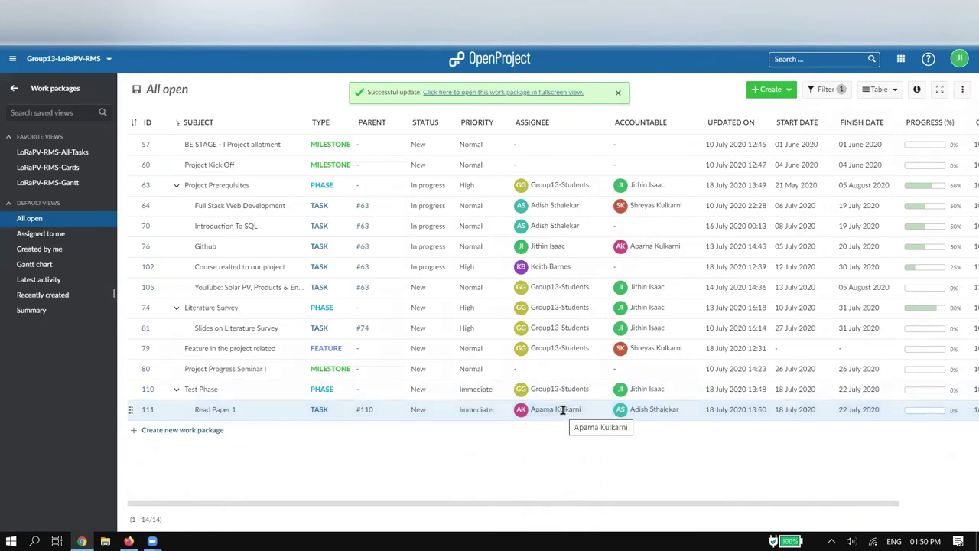
Reassign the Read Paper 1 task to the last project member offered as assignee
click(562, 409)
click(581, 410)
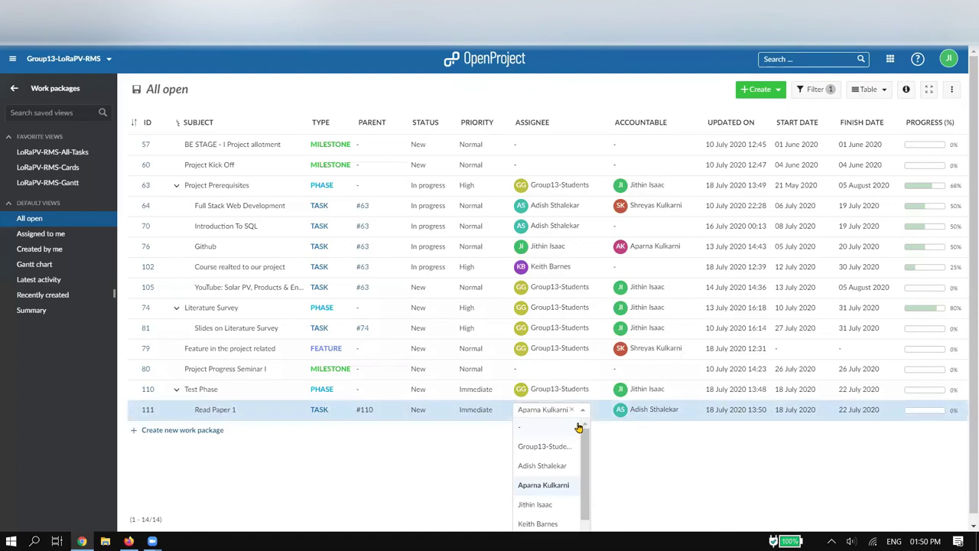
scroll(563, 479, down, 1)
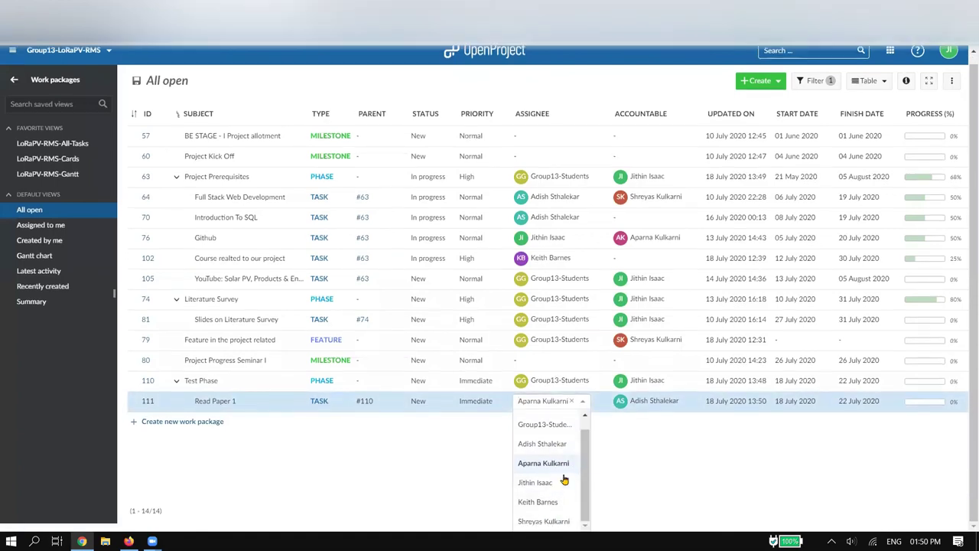
key(ctrl+minus)
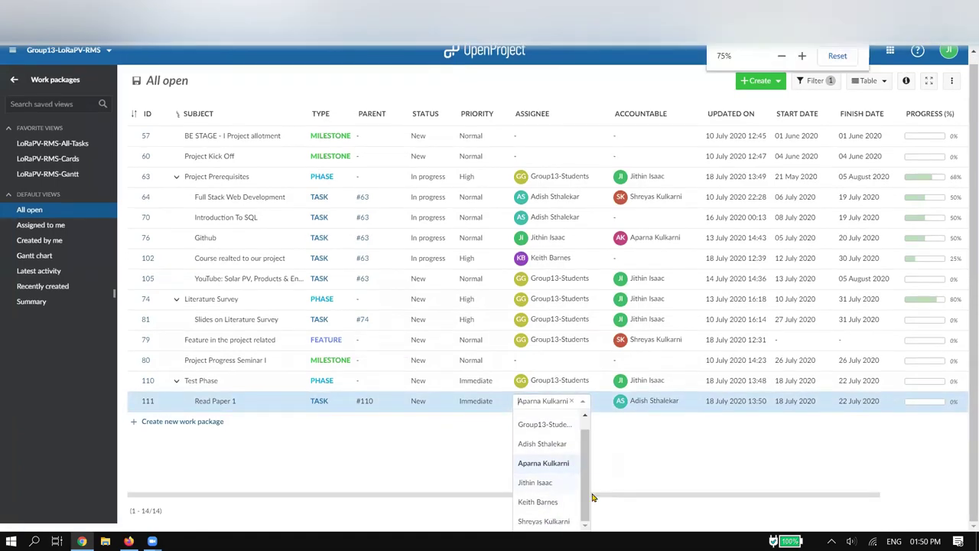
key(ctrl+minus)
click(575, 357)
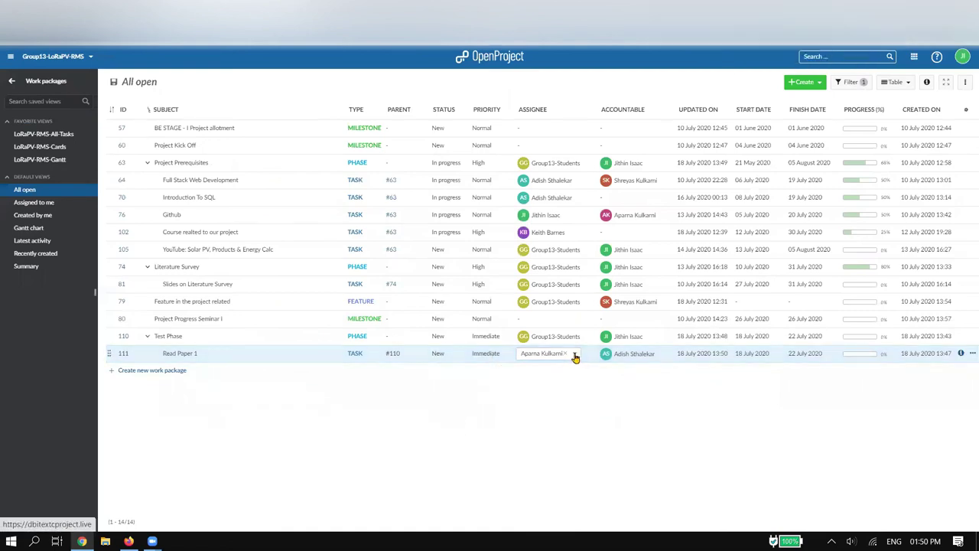
click(574, 354)
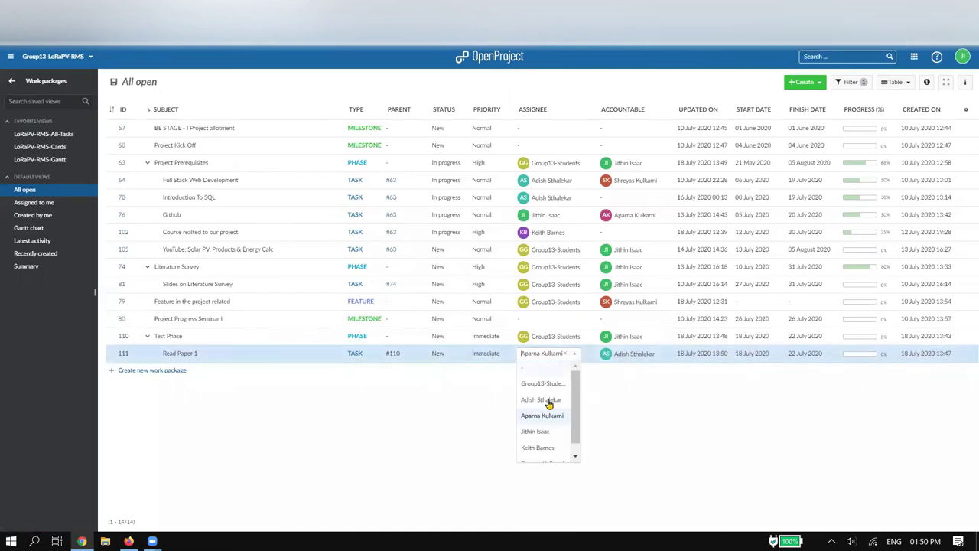
click(548, 457)
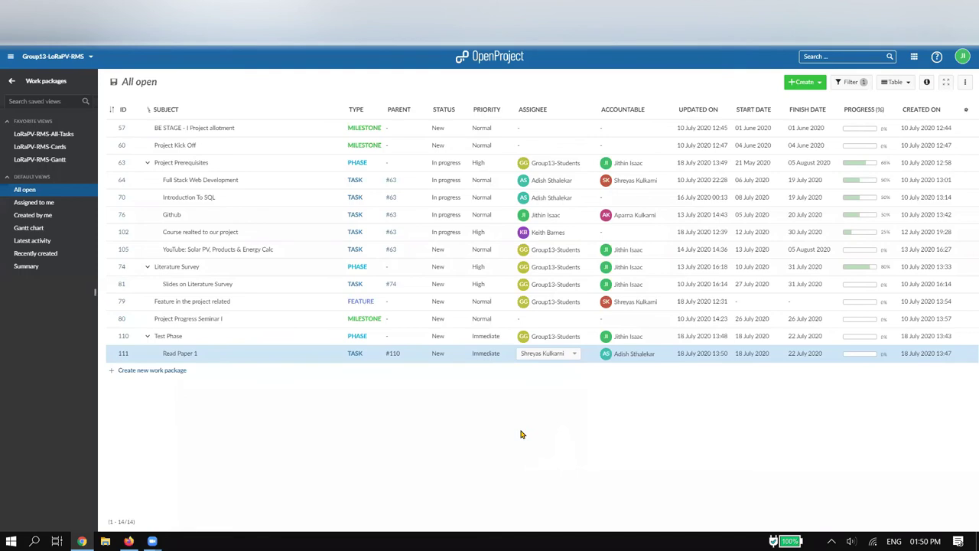
Change the accountable person of the Read Paper 1 task to the second-to-last project member offered
click(624, 352)
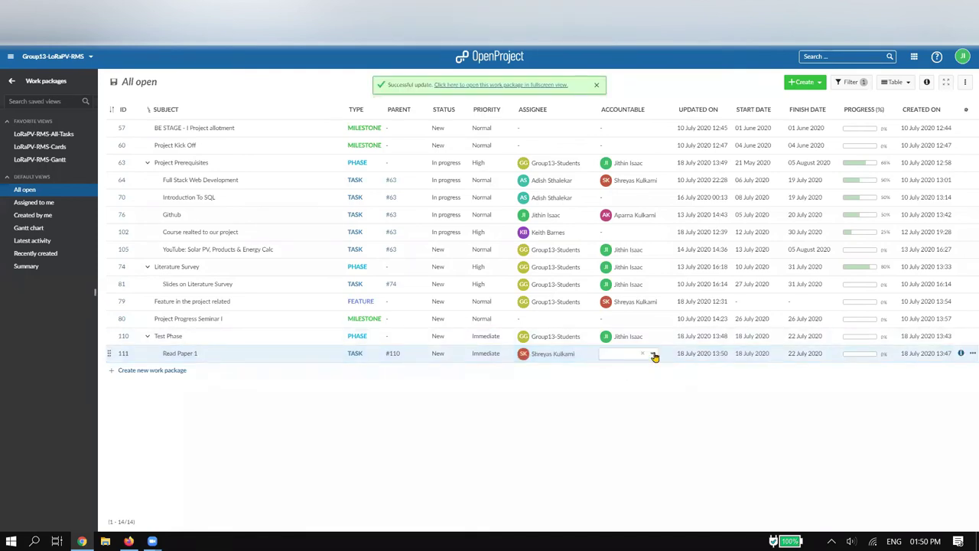
click(652, 353)
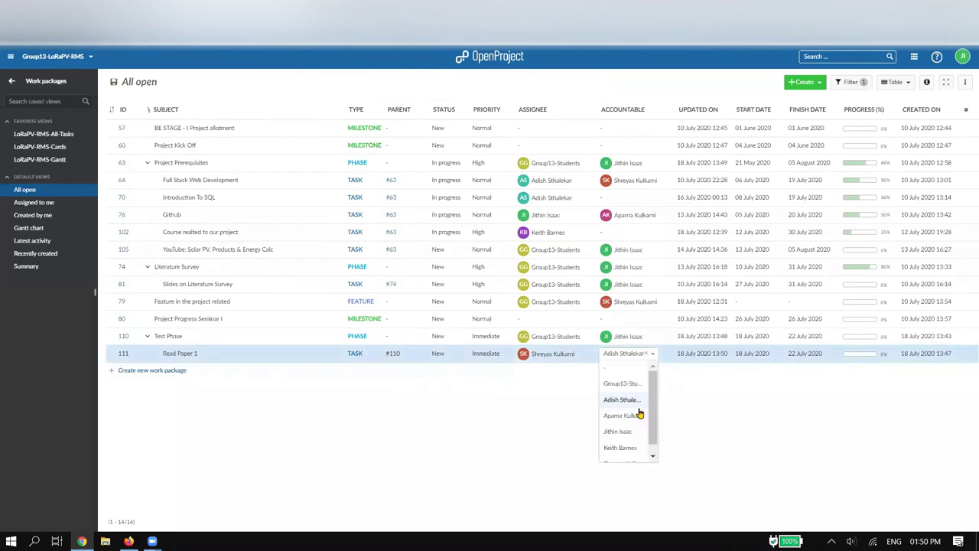
click(619, 448)
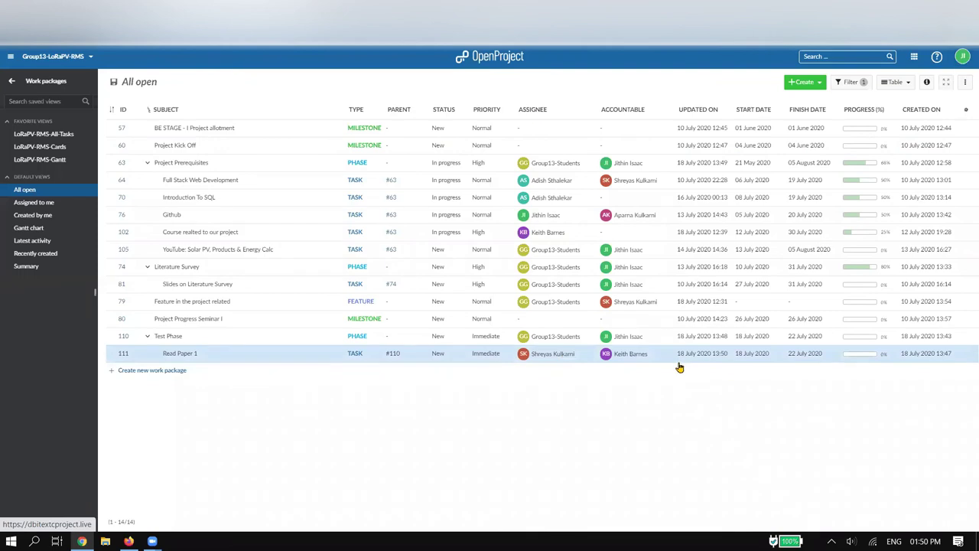
Switch to Gmail, look through the extcProject notification e-mails in the Forums category, and return to the OpenProject work packages
key(ctrl+Tab)
scroll(469, 324, down, 1)
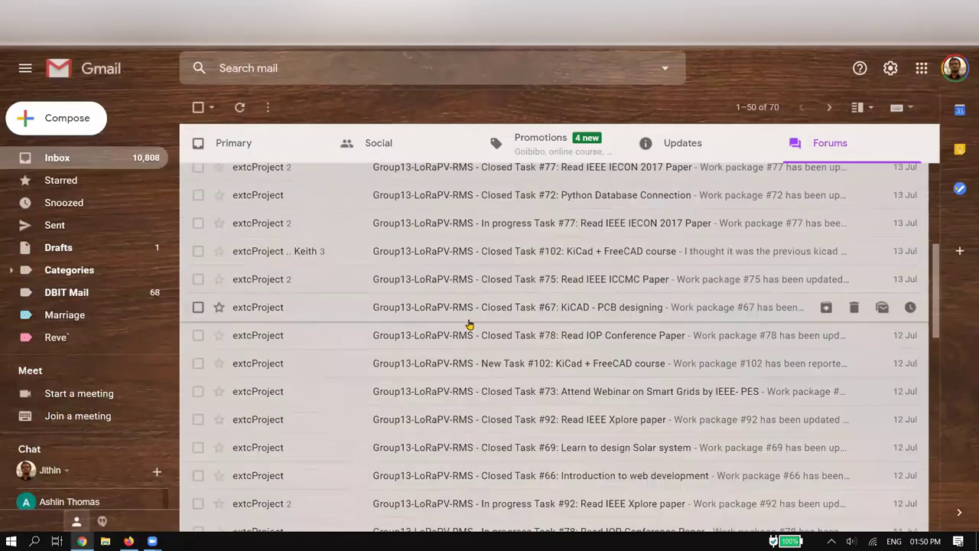
scroll(469, 324, up, 5)
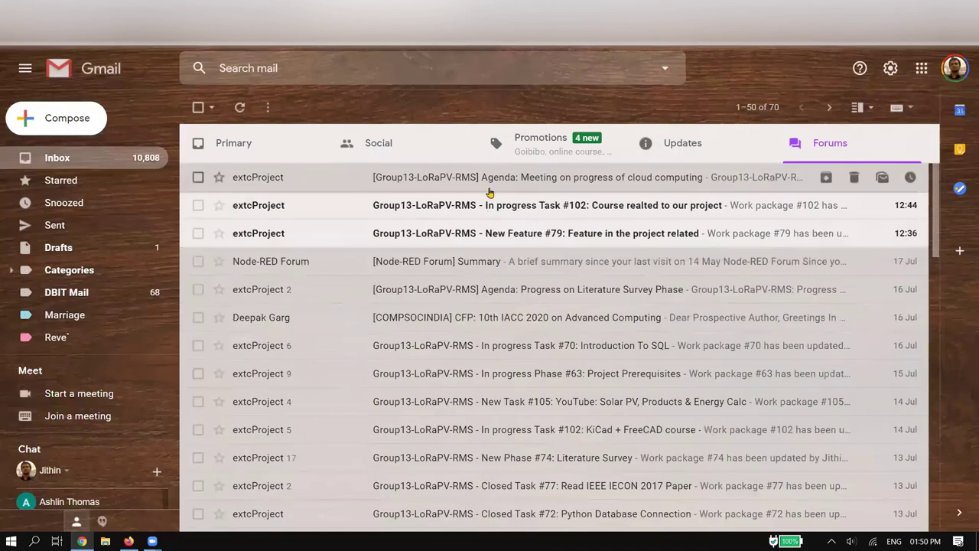
key(ctrl+Tab)
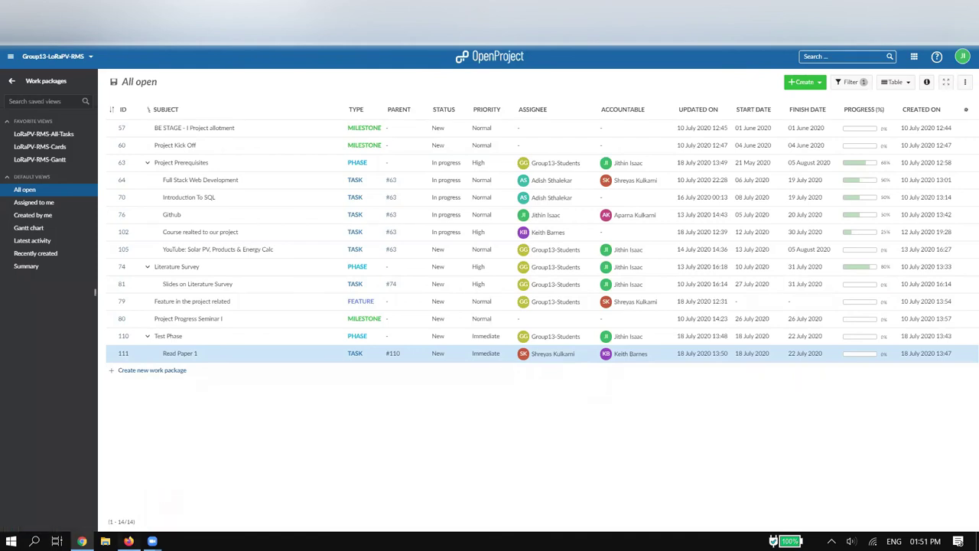
Switch to the OpenProject session in Firefox and set the Read Paper 1 task's status to In progress in the work packages table
click(128, 541)
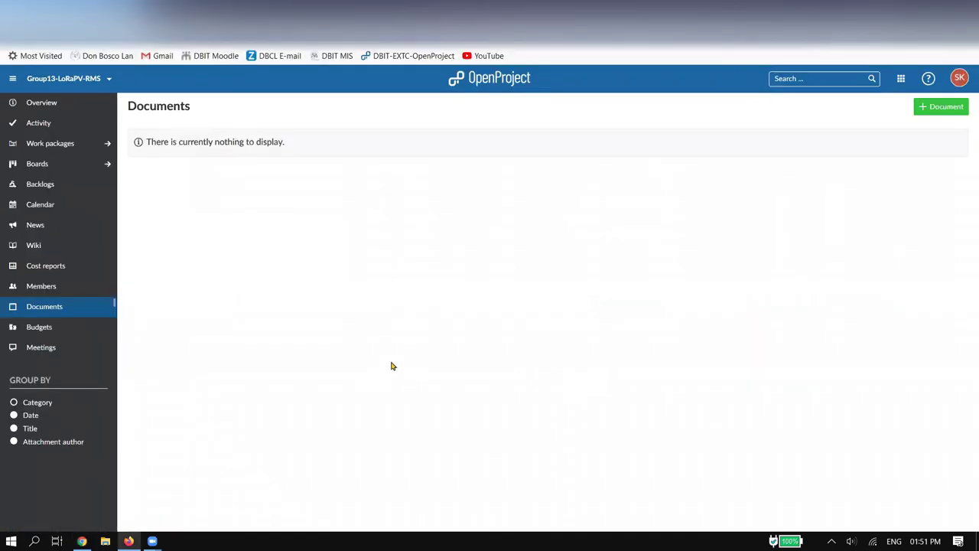
click(75, 147)
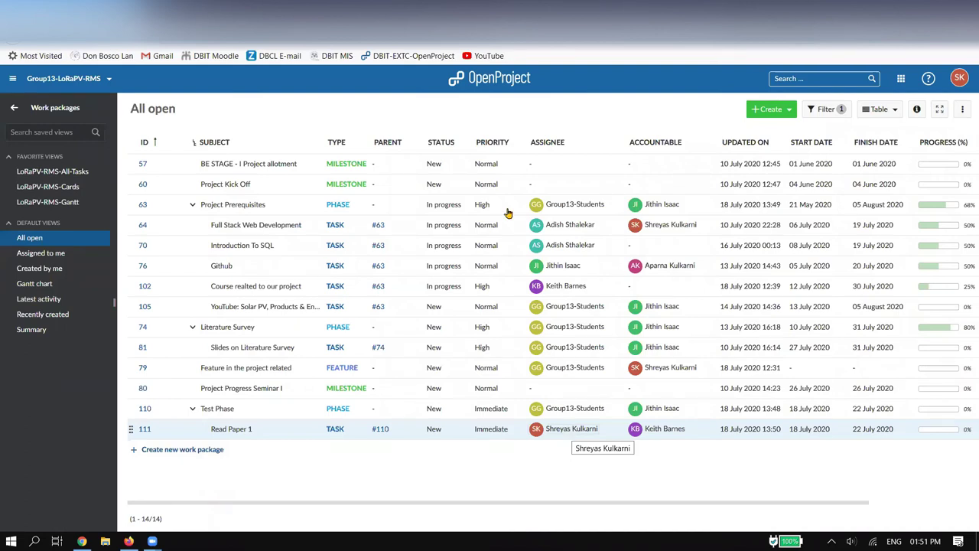
click(434, 429)
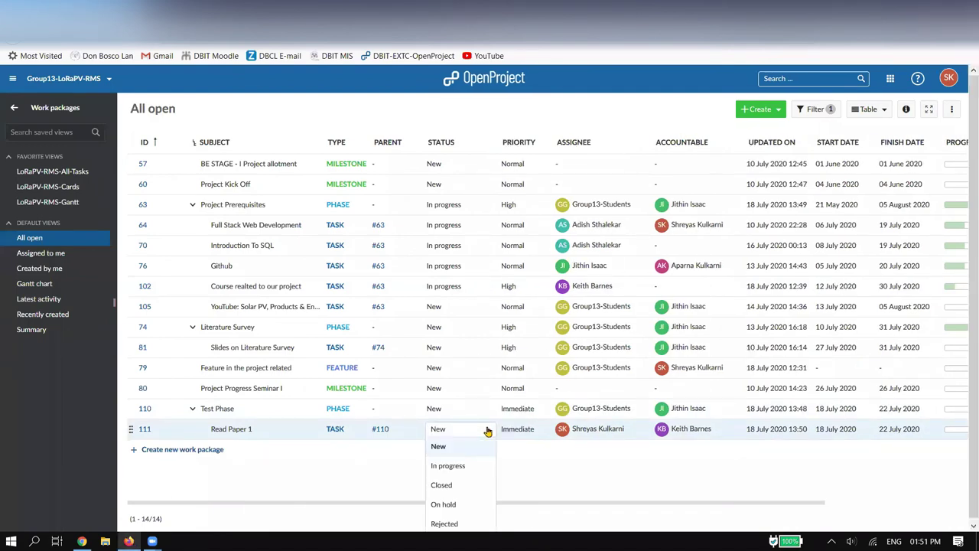
click(464, 465)
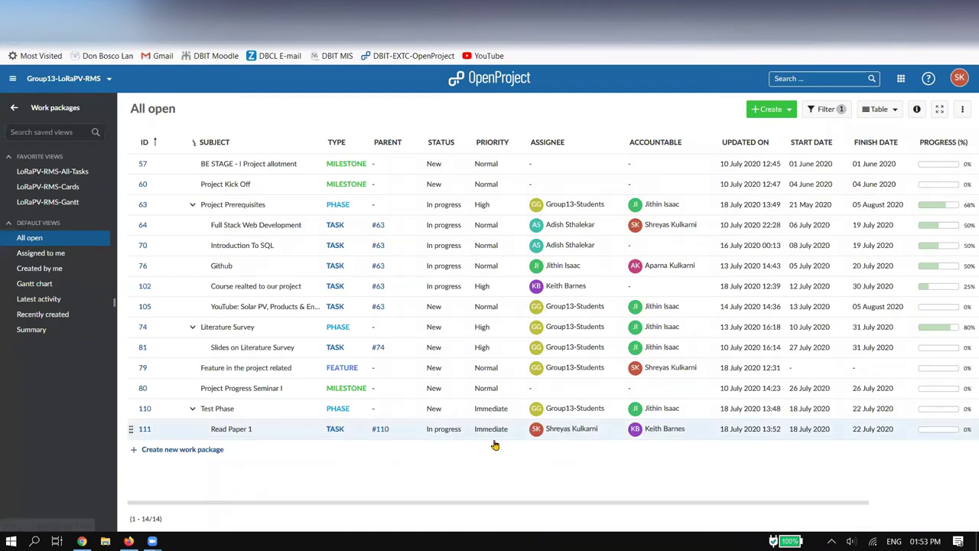
Open the Read Paper 1 task's details and set its progress to 50%
click(140, 430)
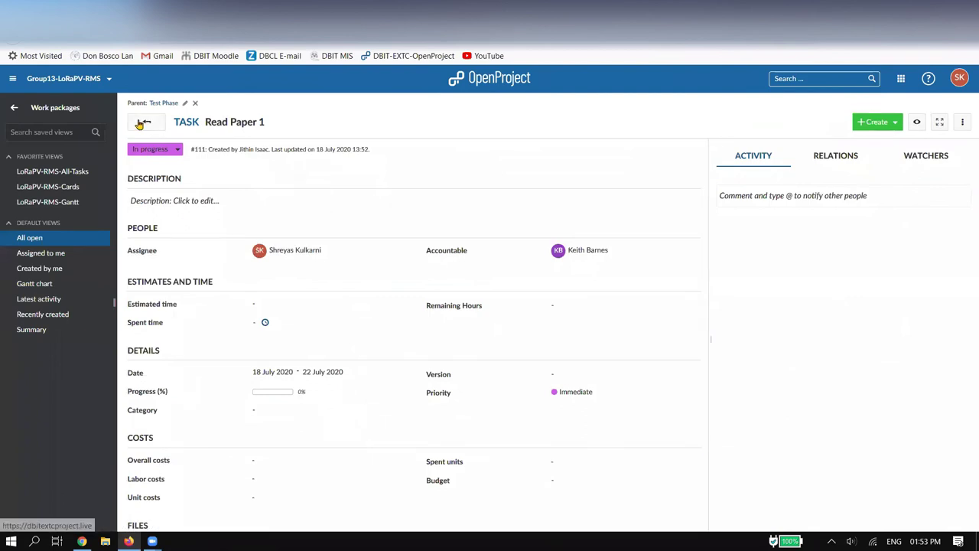
click(164, 125)
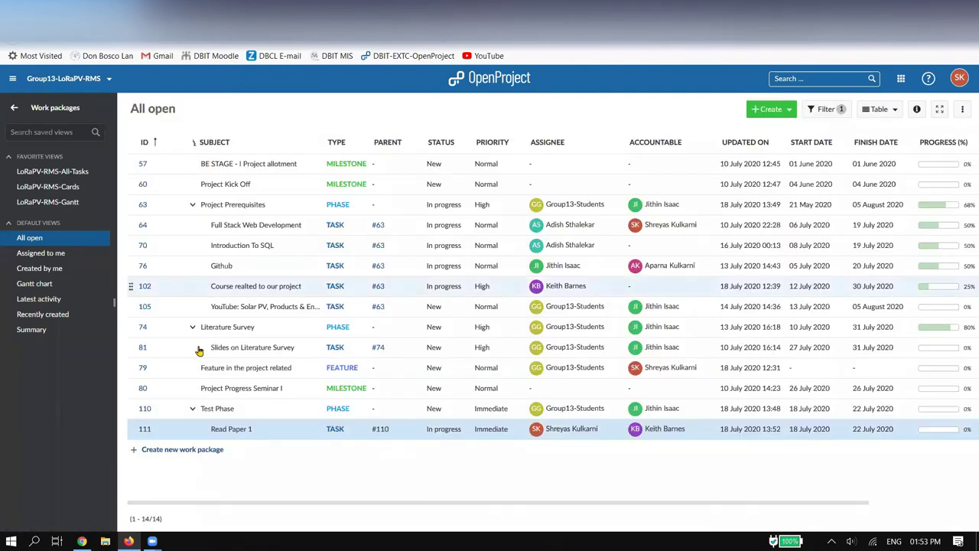
click(143, 433)
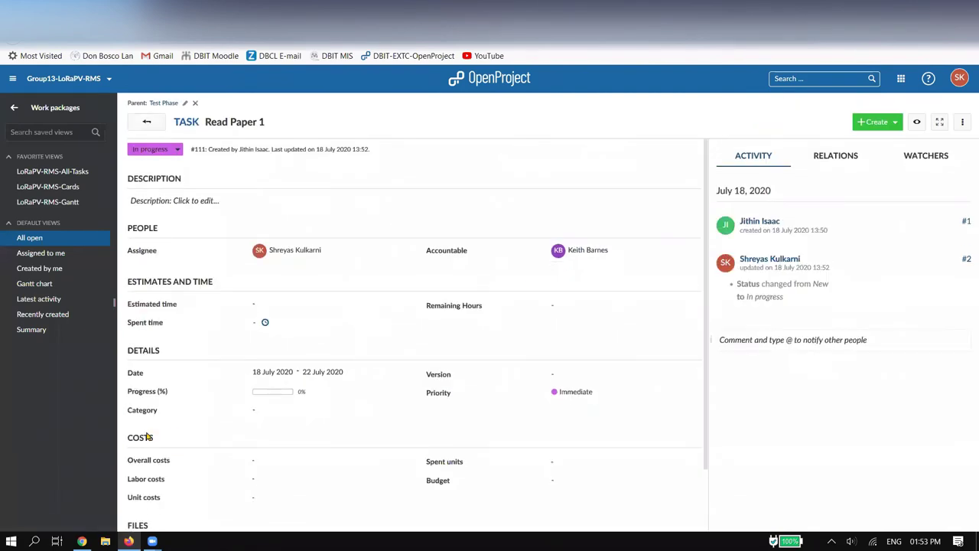
scroll(348, 301, down, 3)
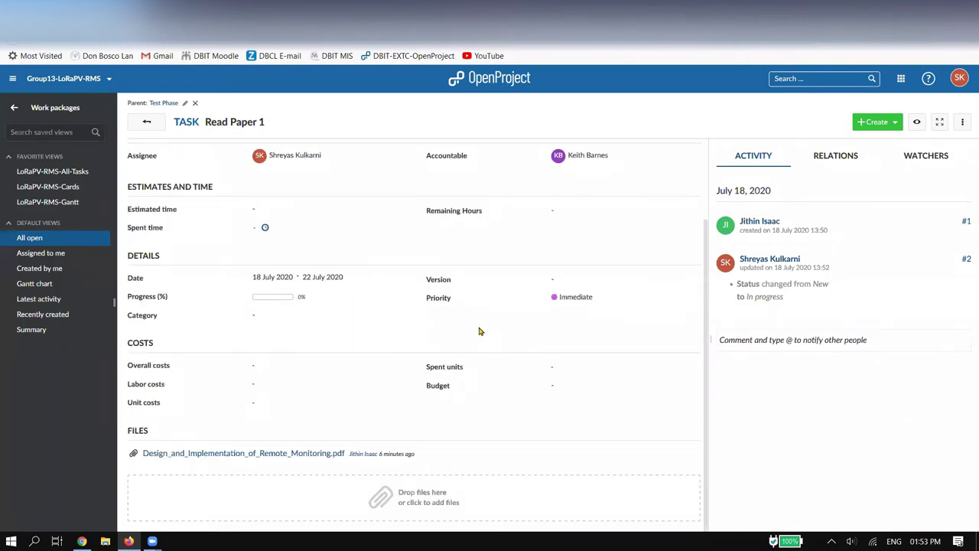
scroll(495, 354, up, 3)
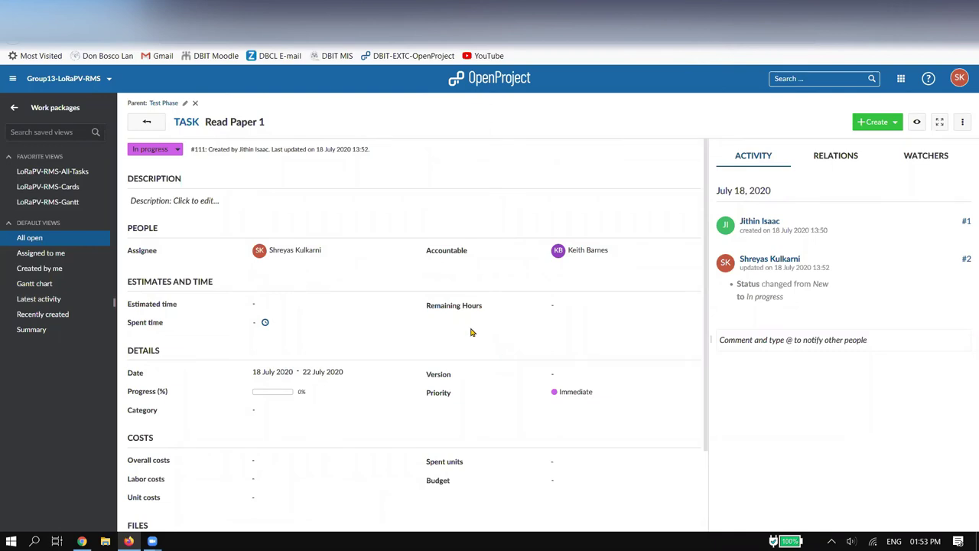
scroll(470, 330, down, 3)
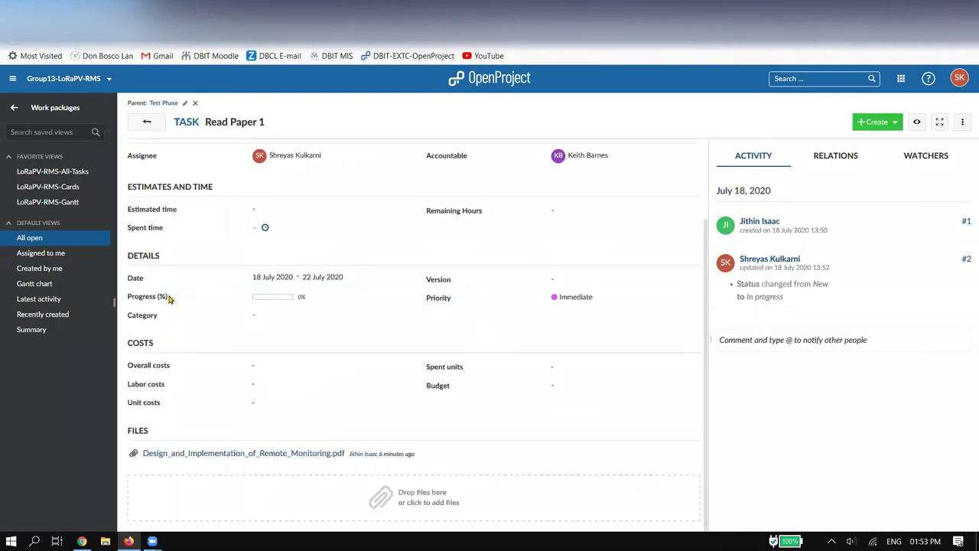
click(298, 296)
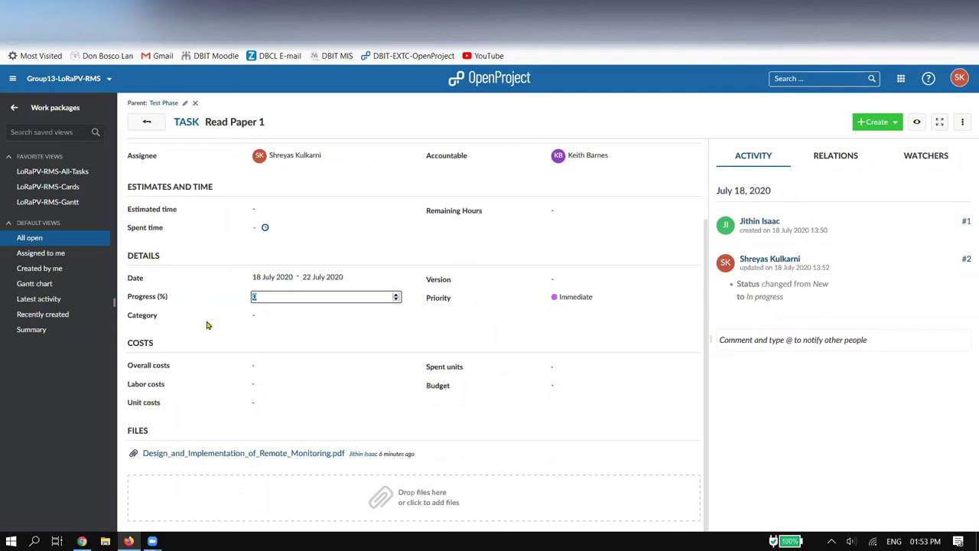
key(BackSpace)
text(50)
key(Return)
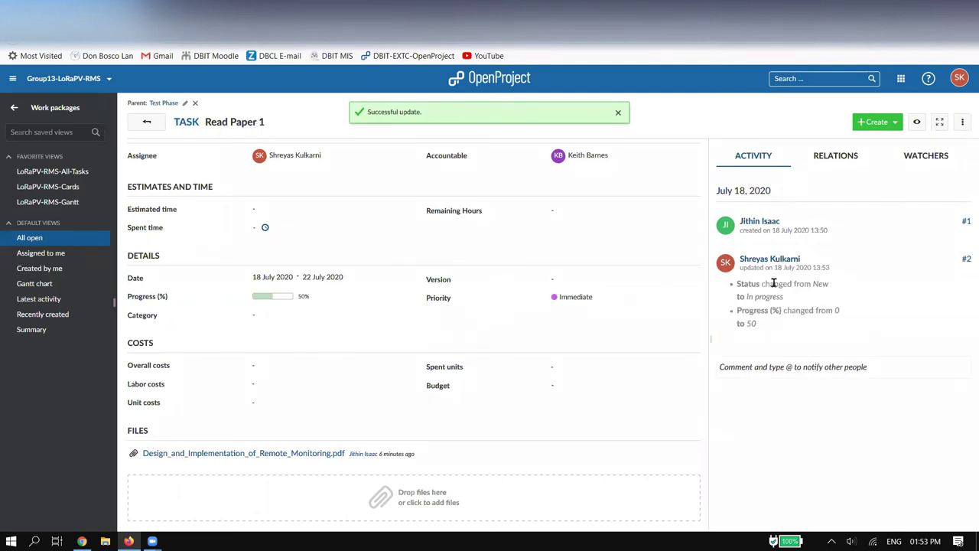
drag(737, 283, 784, 332)
click(769, 321)
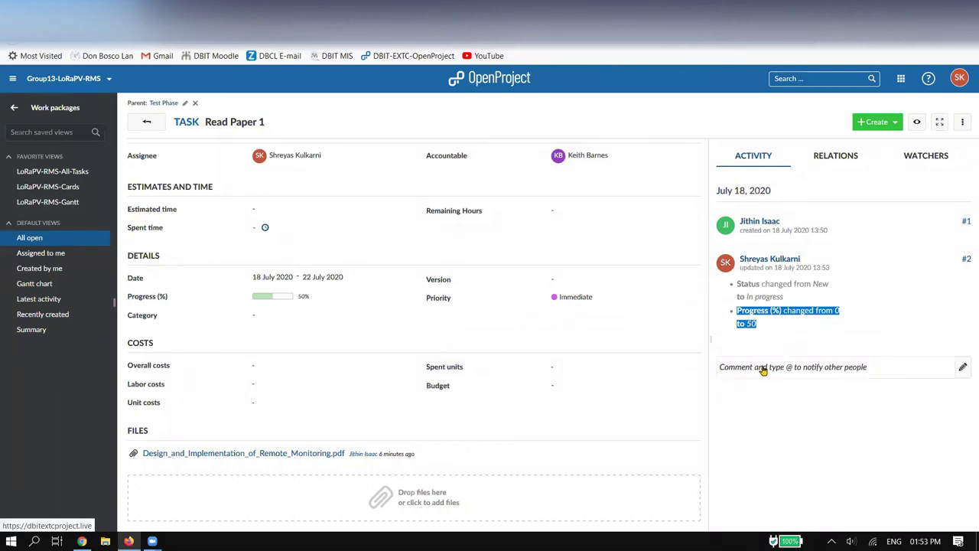
Post a comment on the Read Paper 1 task mentioning its accountable person: "hey i have done the task.. do you want to add in?"
click(805, 381)
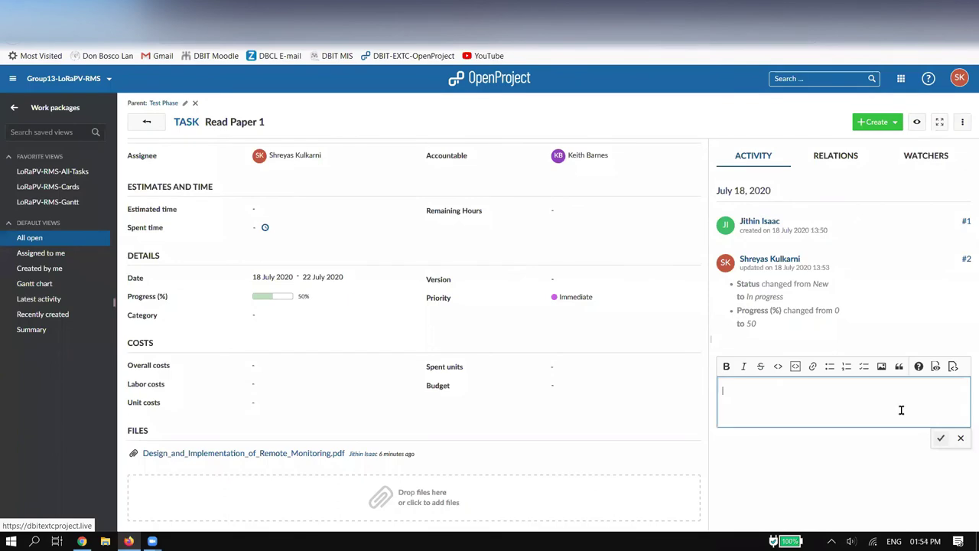
text(@)
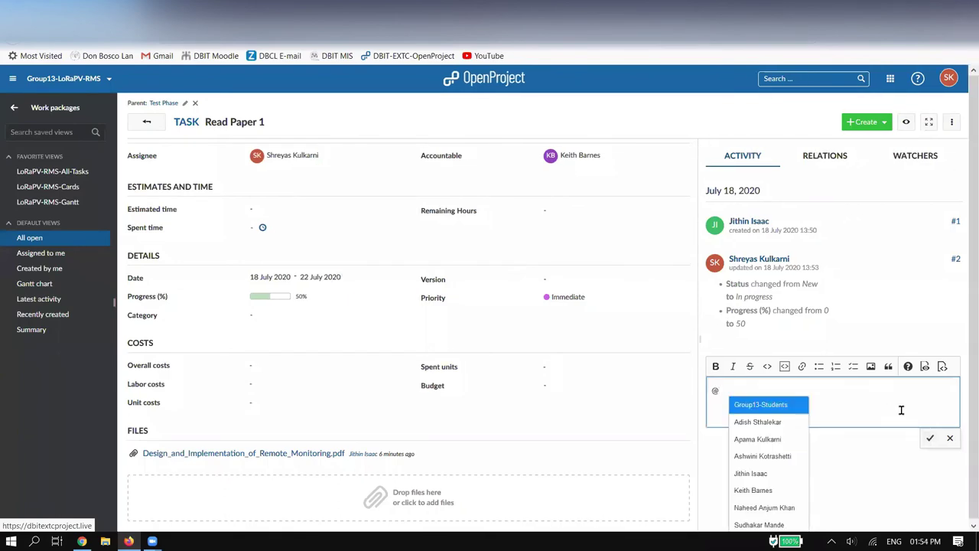
text(keit)
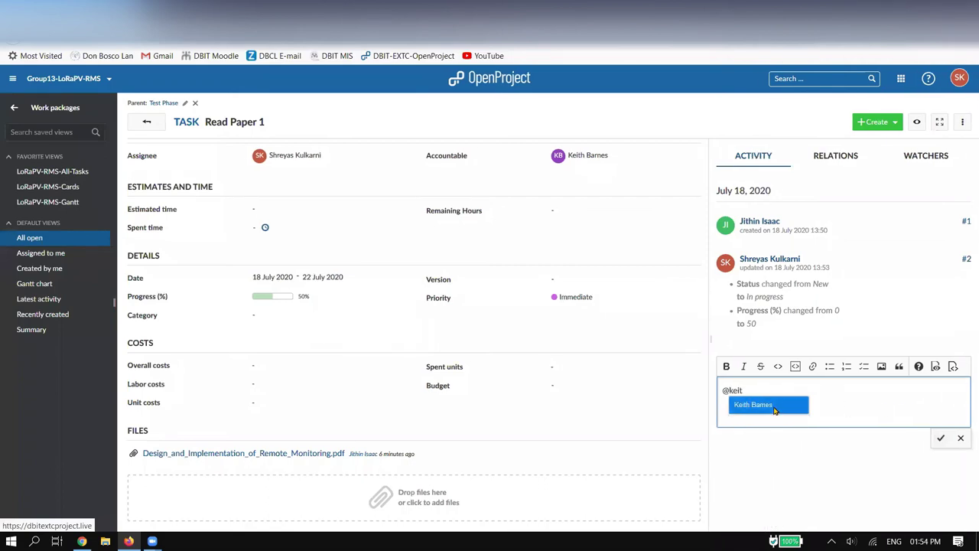
key(Return)
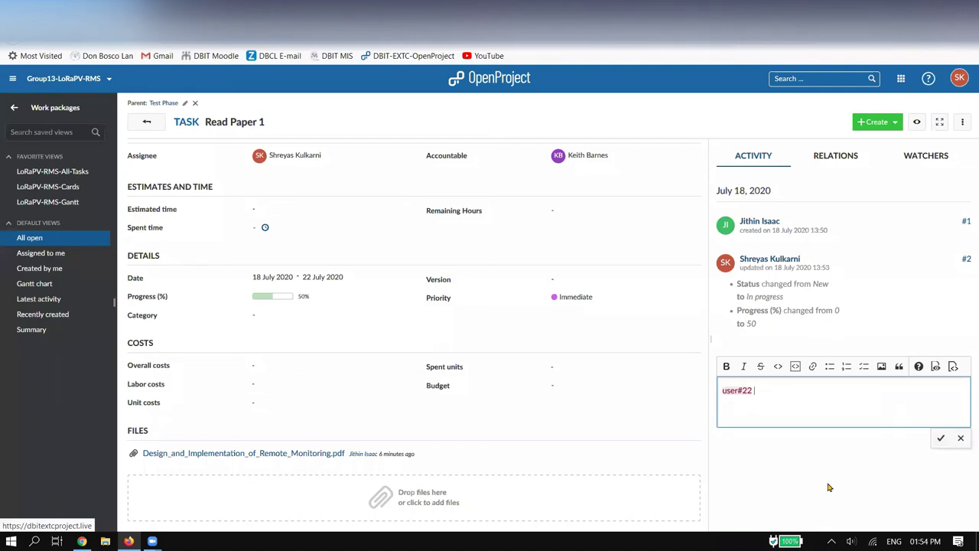
text(hey i have done the task.. do you want to add in?)
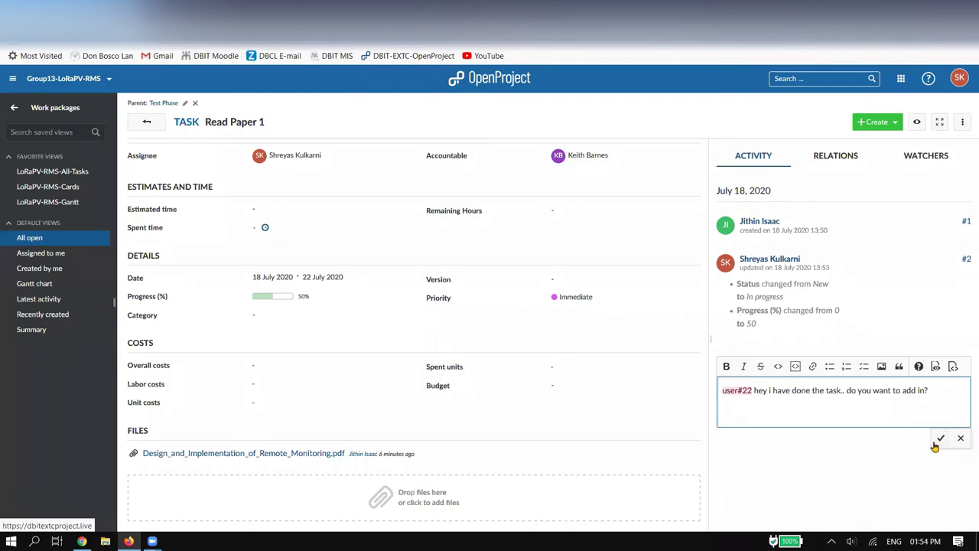
click(940, 441)
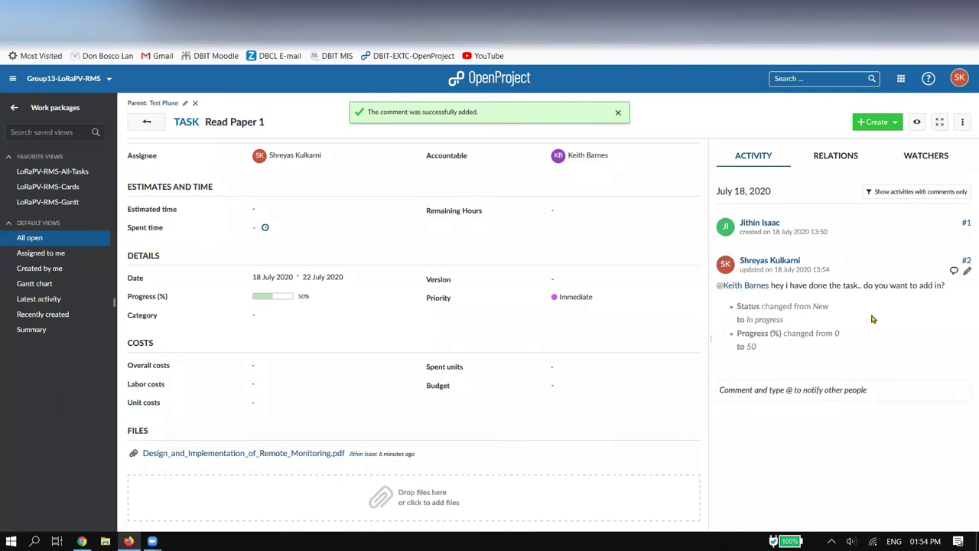
click(819, 393)
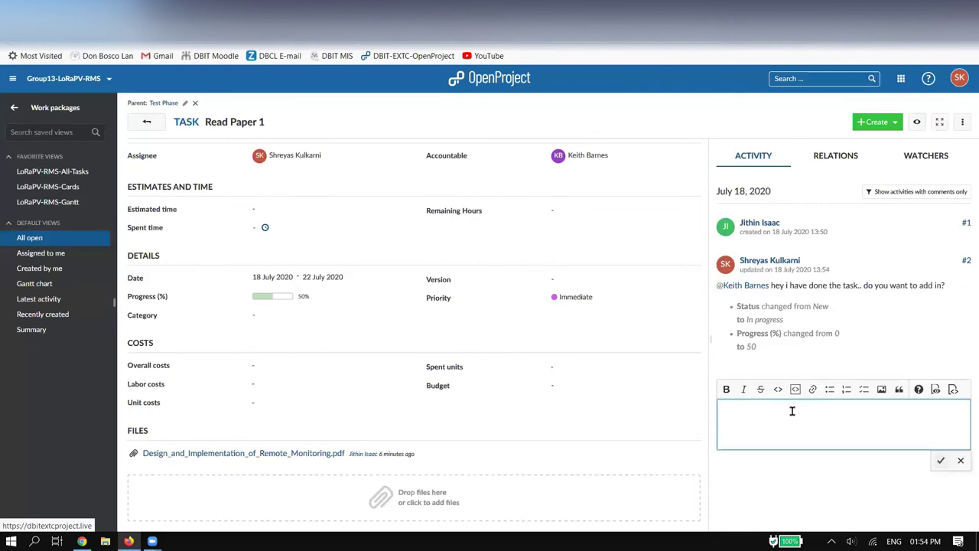
text(@ke)
click(772, 430)
text(@)
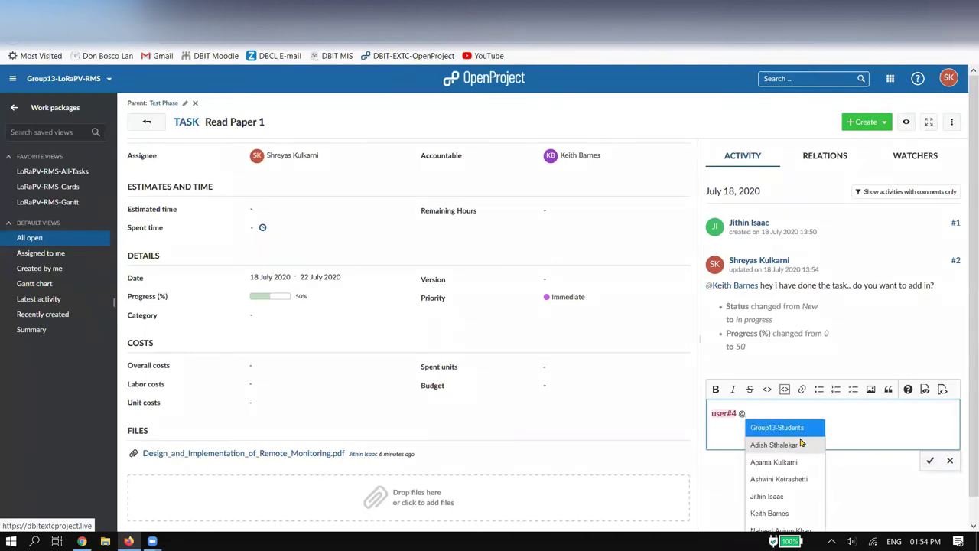
click(814, 431)
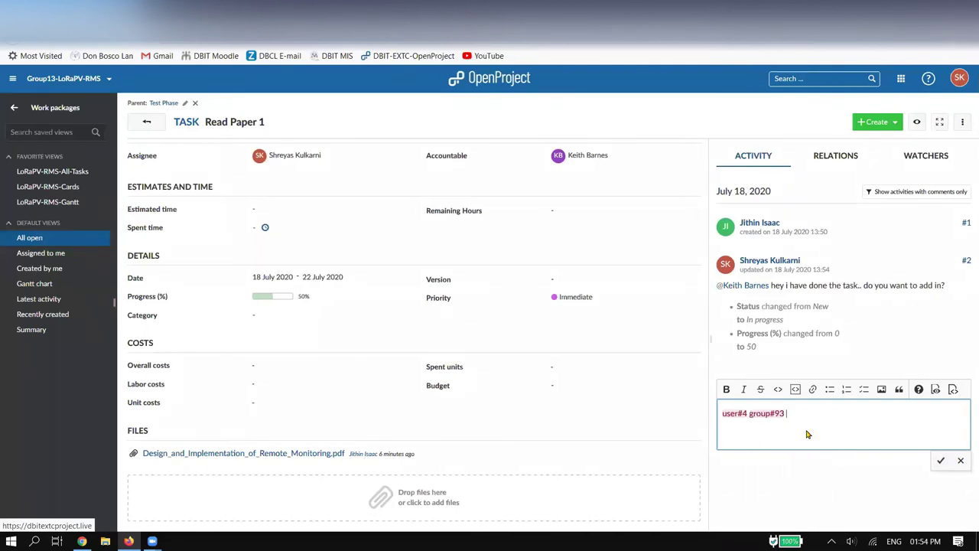
click(504, 465)
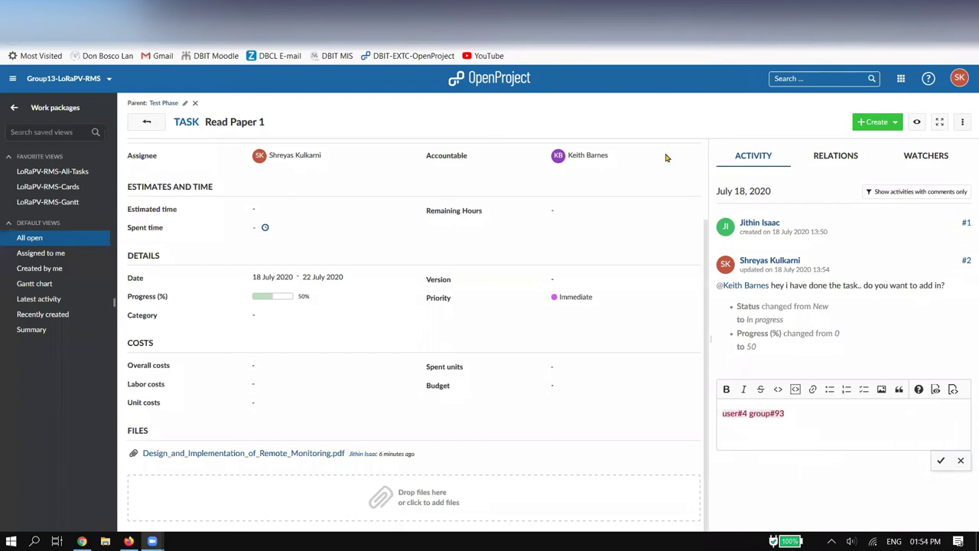
click(822, 414)
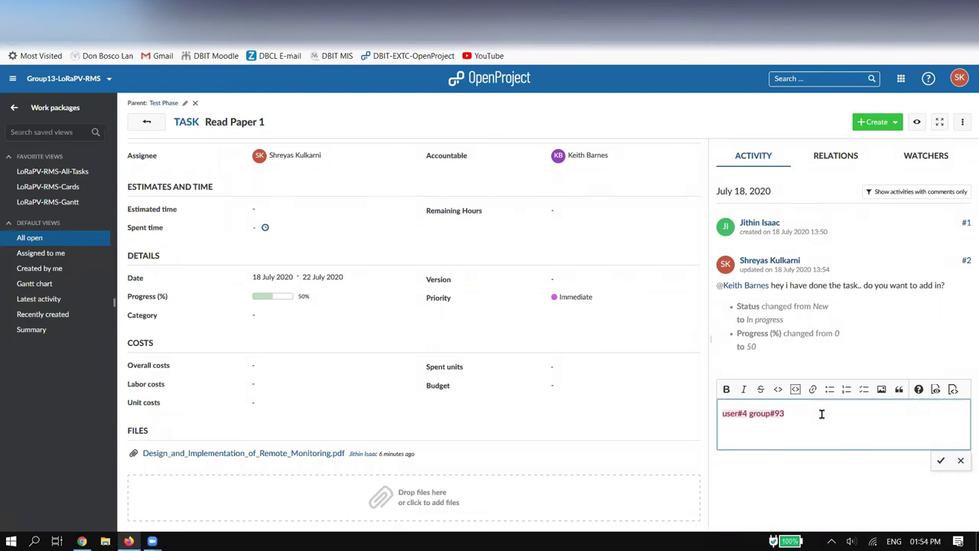
click(958, 462)
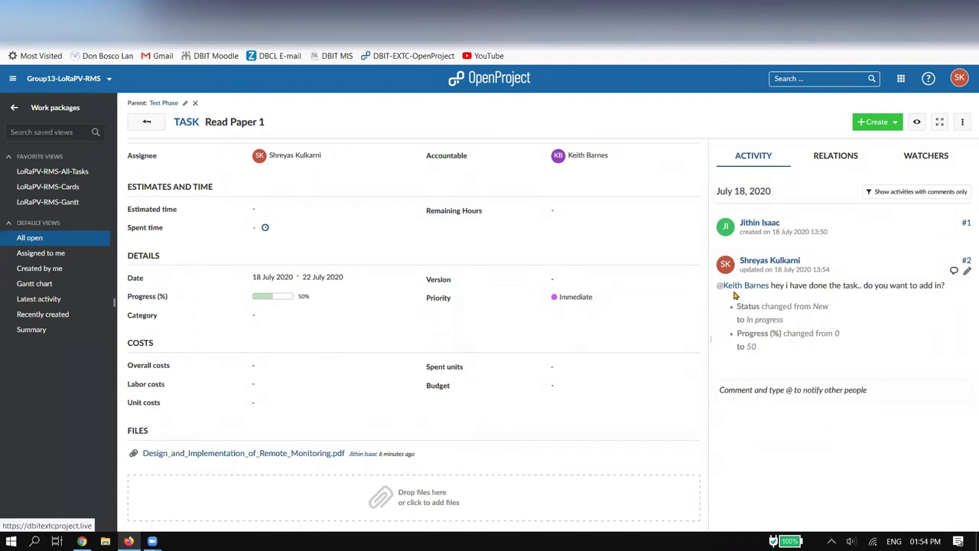
Review the logged activity of the Read Paper 1 task here and in the OpenProject session in Chrome
drag(734, 295, 936, 347)
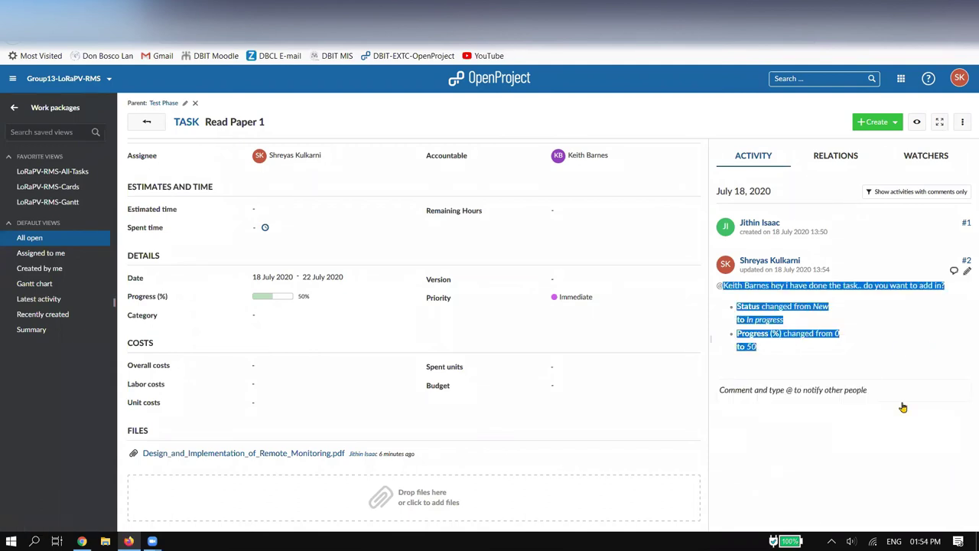
click(872, 453)
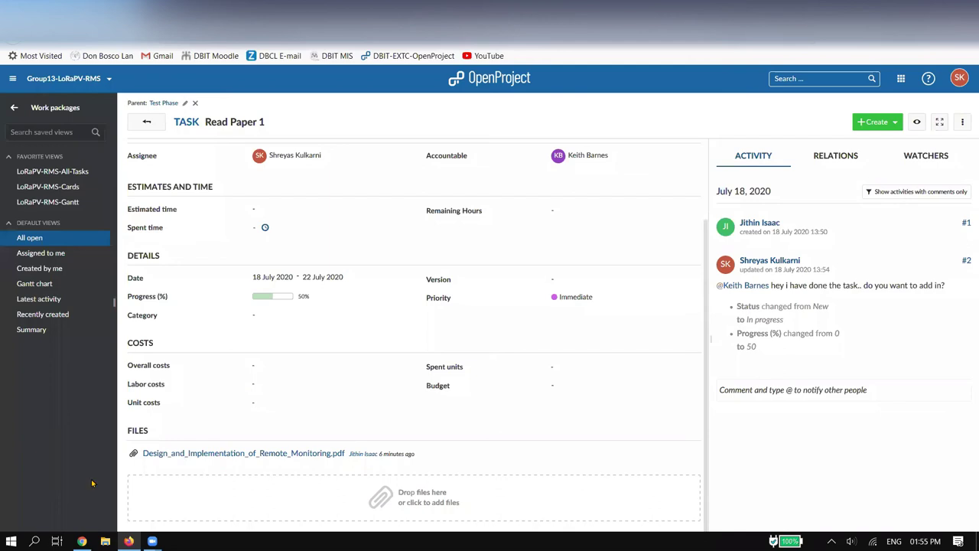
key(alt+Tab)
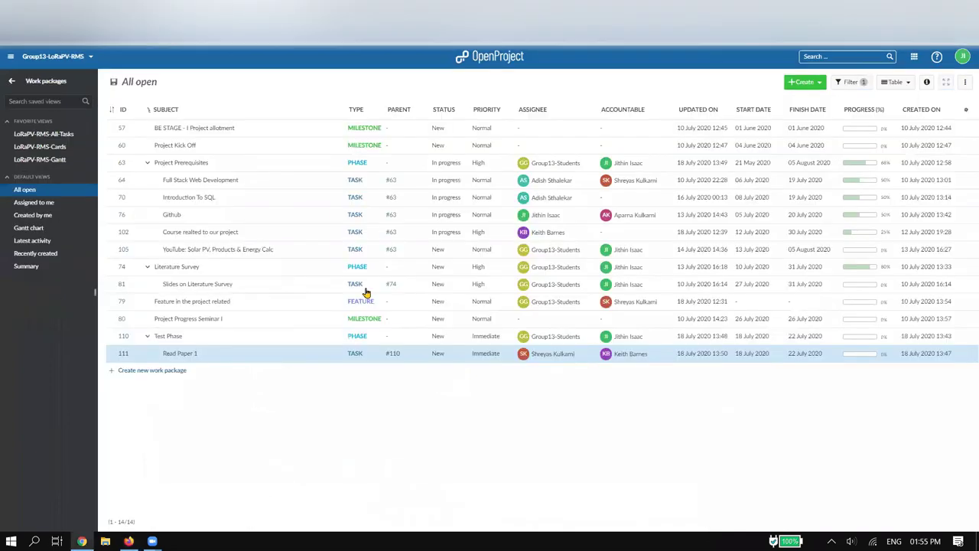
click(123, 356)
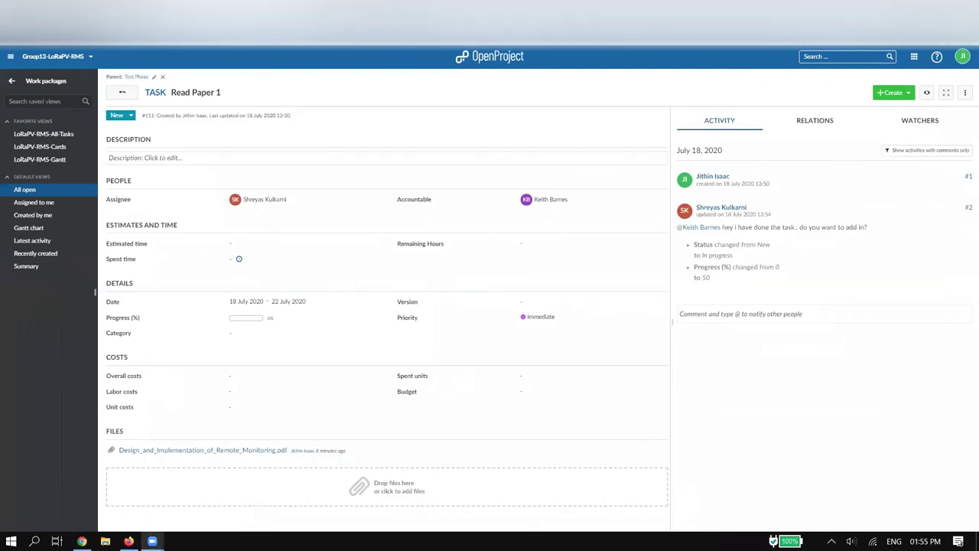
click(121, 95)
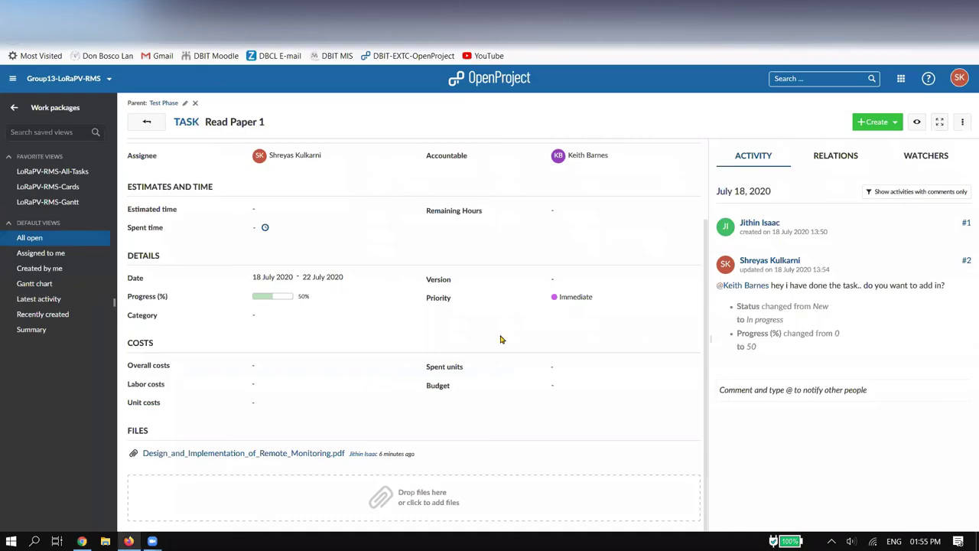
Return to the work packages table in the Firefox session and set the Test Phase's status to In progress
click(150, 122)
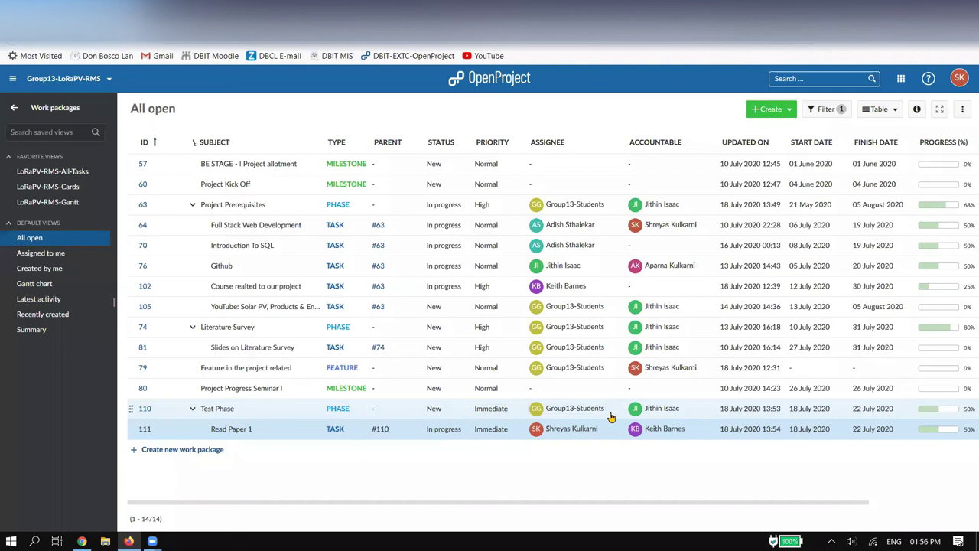
click(489, 410)
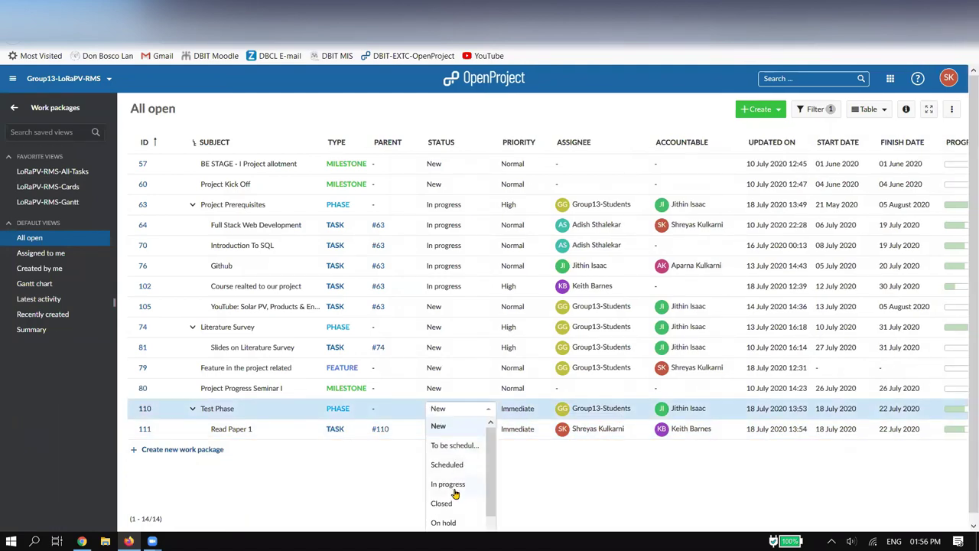
scroll(457, 485, down, 1)
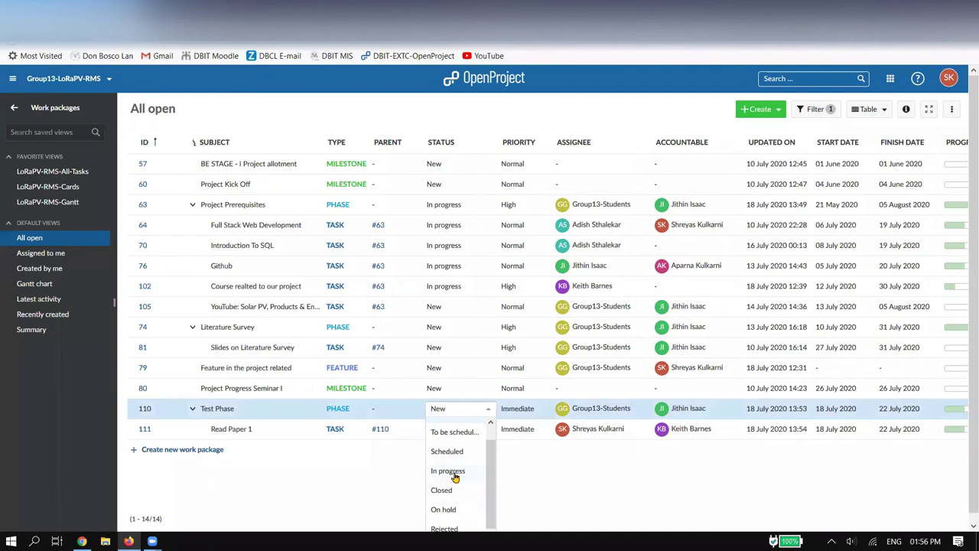
click(454, 473)
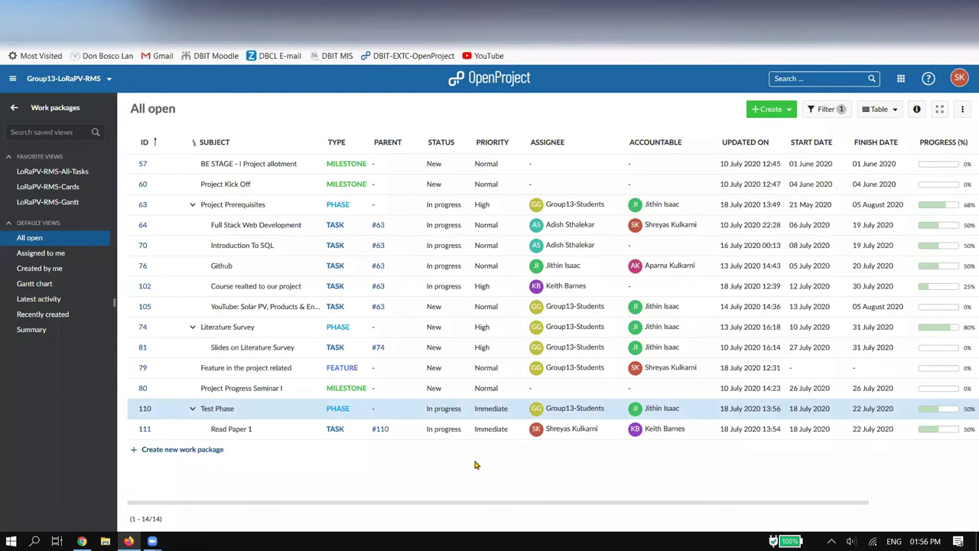
click(382, 411)
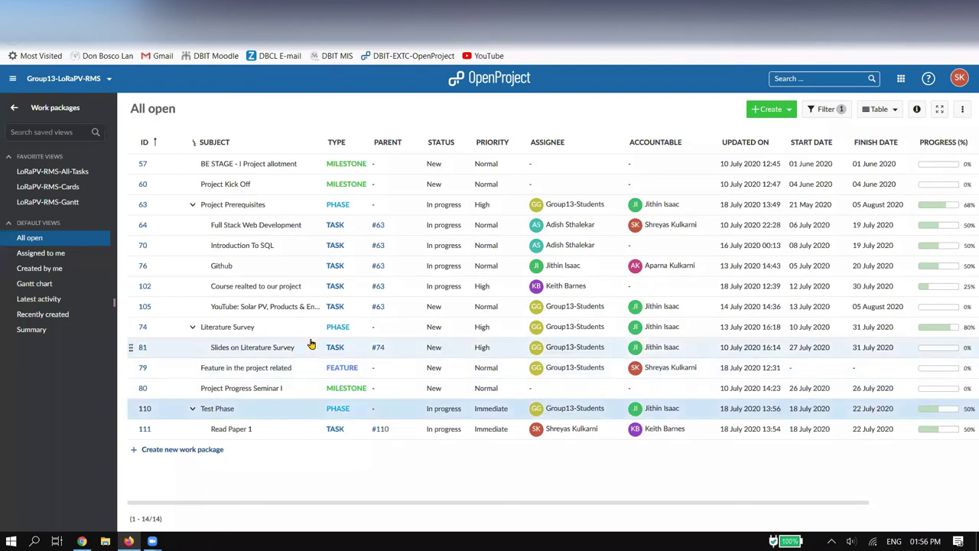
Review the comments and progress changes logged in the Introduction To SQL task's activity and return to the work packages table
click(142, 246)
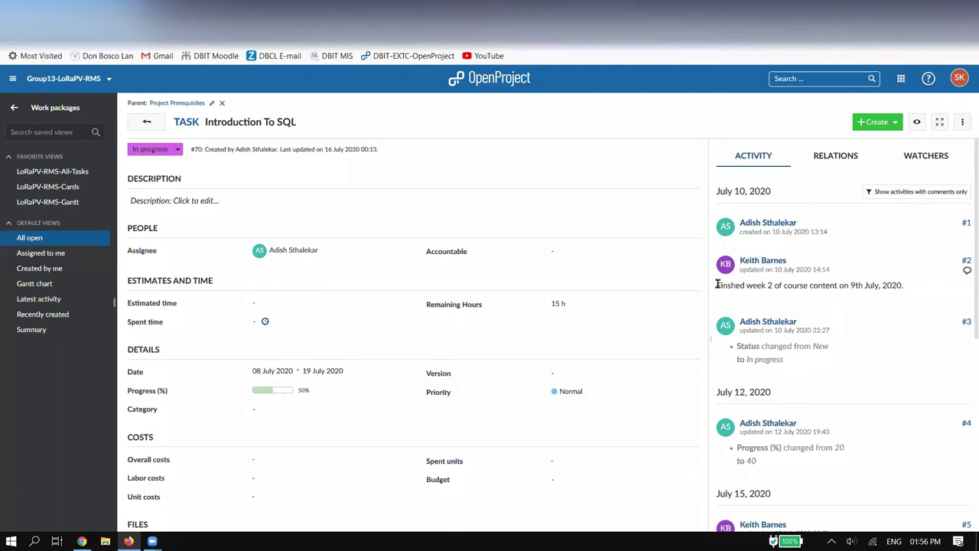
drag(718, 285, 904, 288)
scroll(864, 285, down, 2)
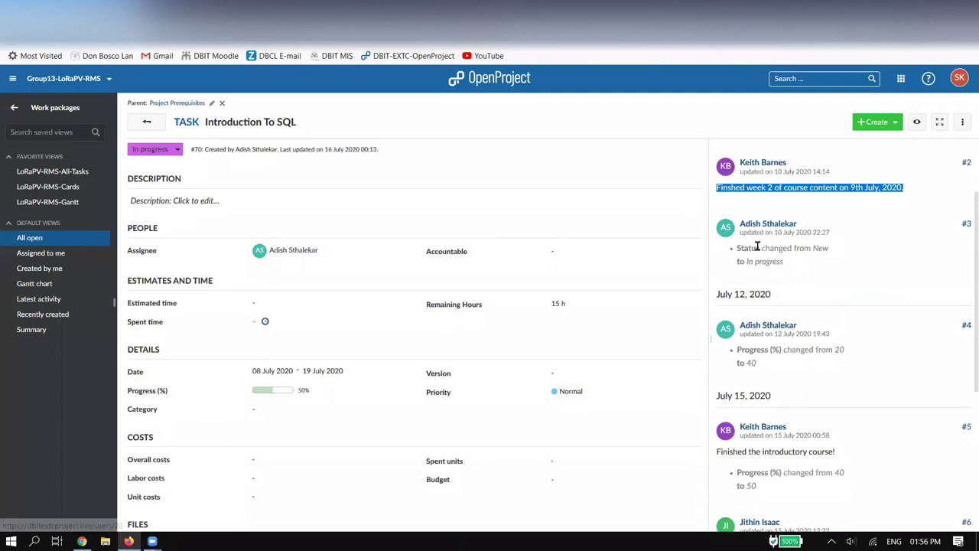
scroll(780, 313, down, 1)
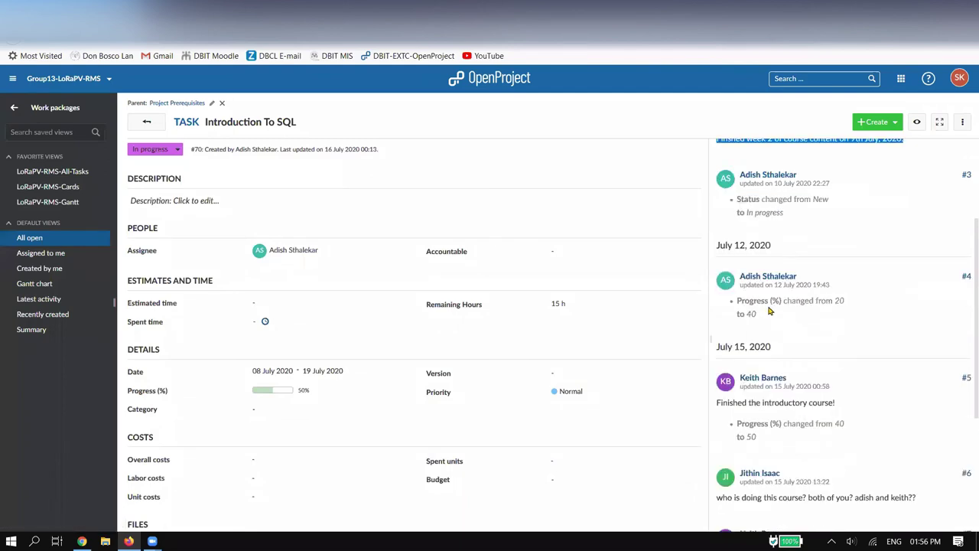
drag(833, 300, 840, 317)
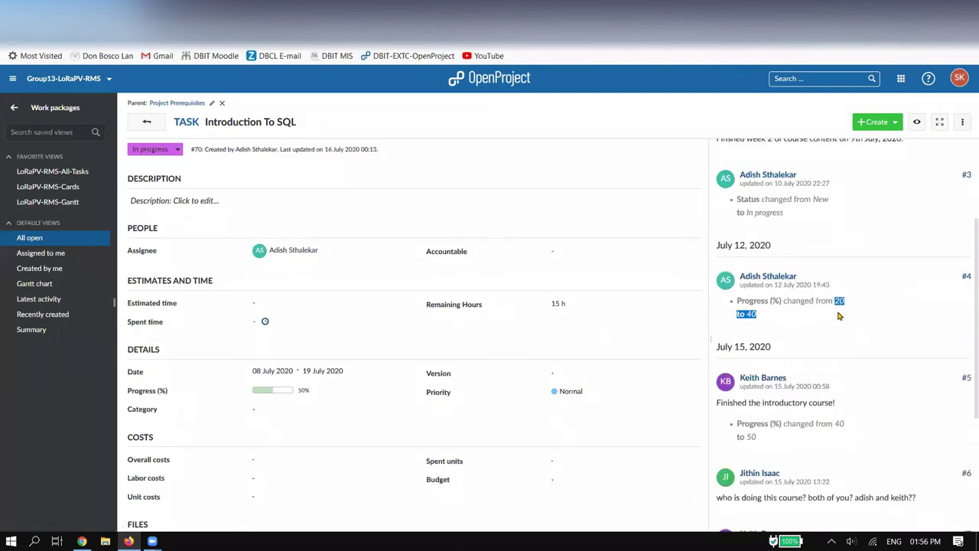
scroll(840, 317, down, 2)
drag(722, 305, 835, 310)
scroll(835, 310, down, 2)
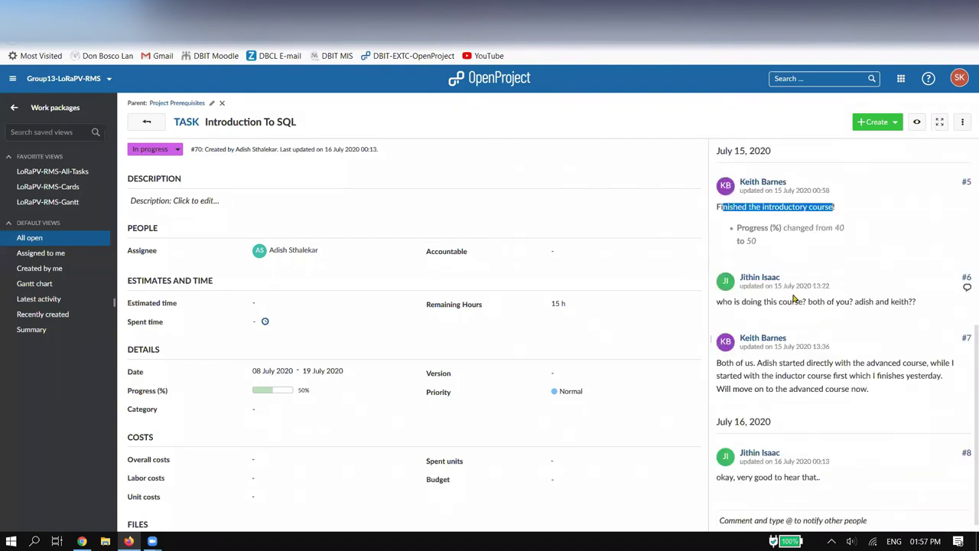
scroll(864, 298, down, 1)
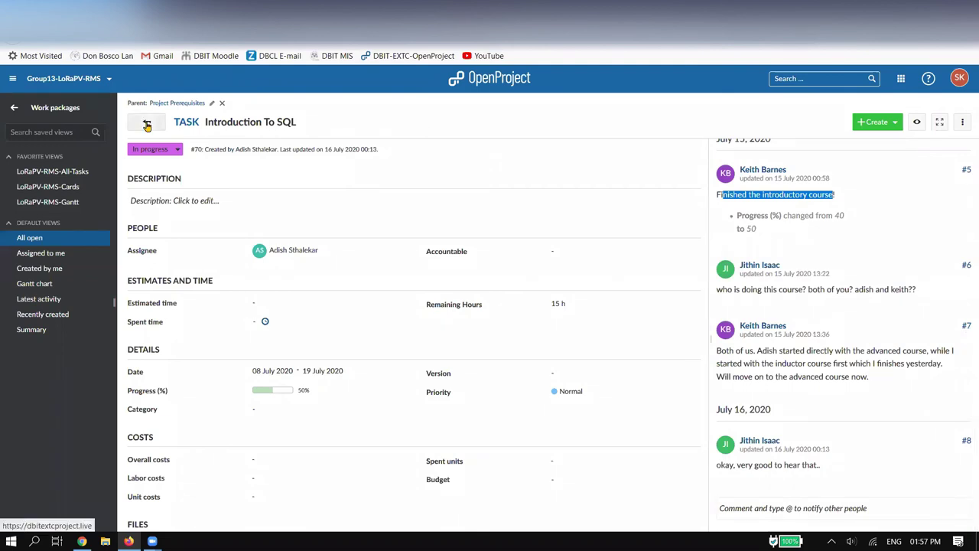
click(147, 124)
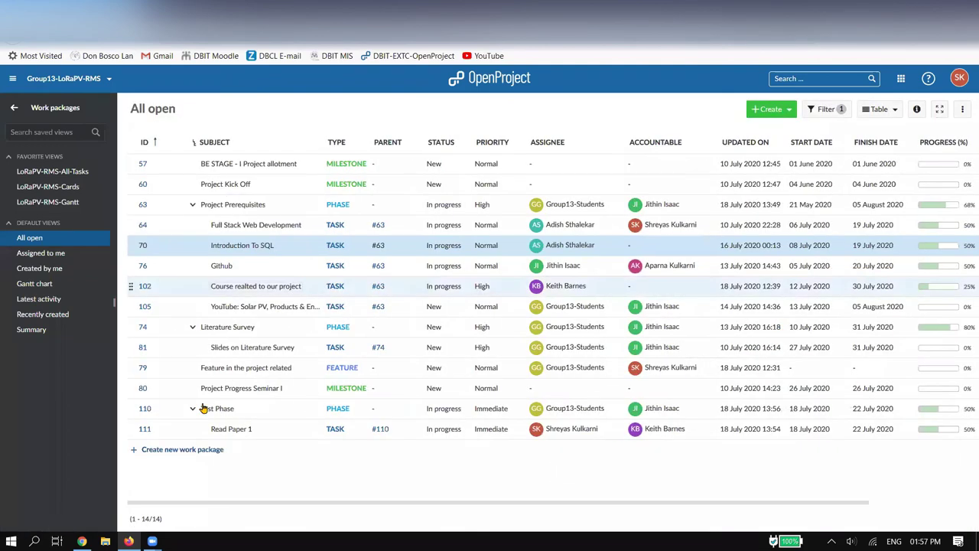
click(145, 429)
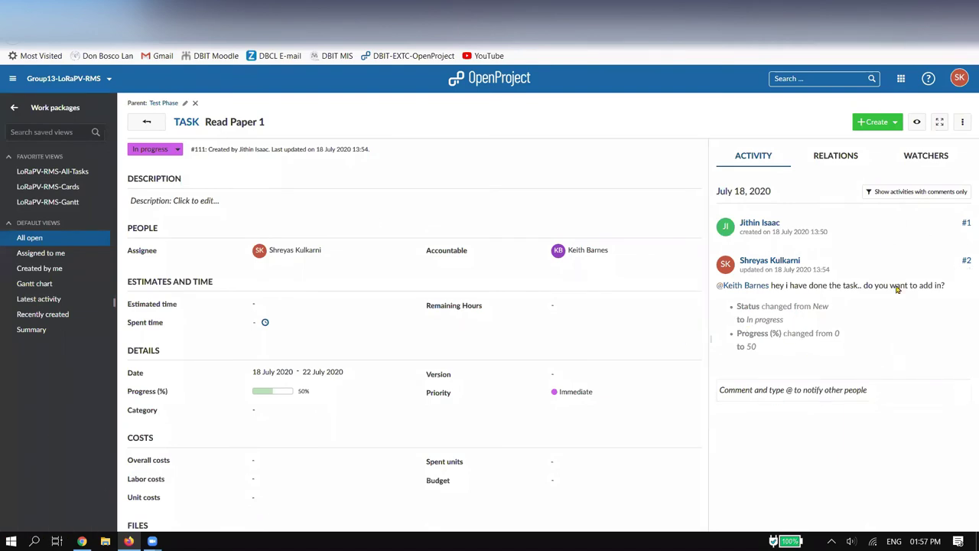
click(765, 398)
text(@)
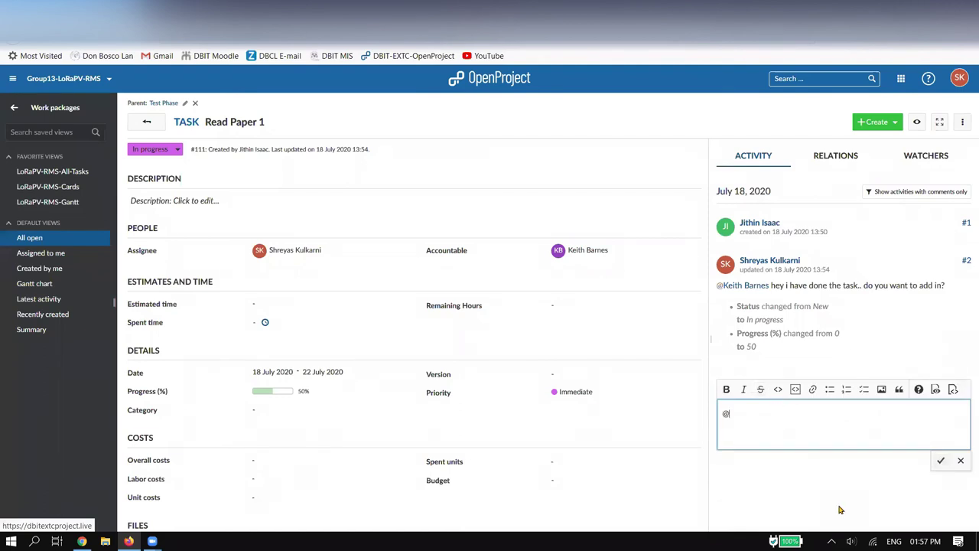
text(all)
text(hing the presentation)
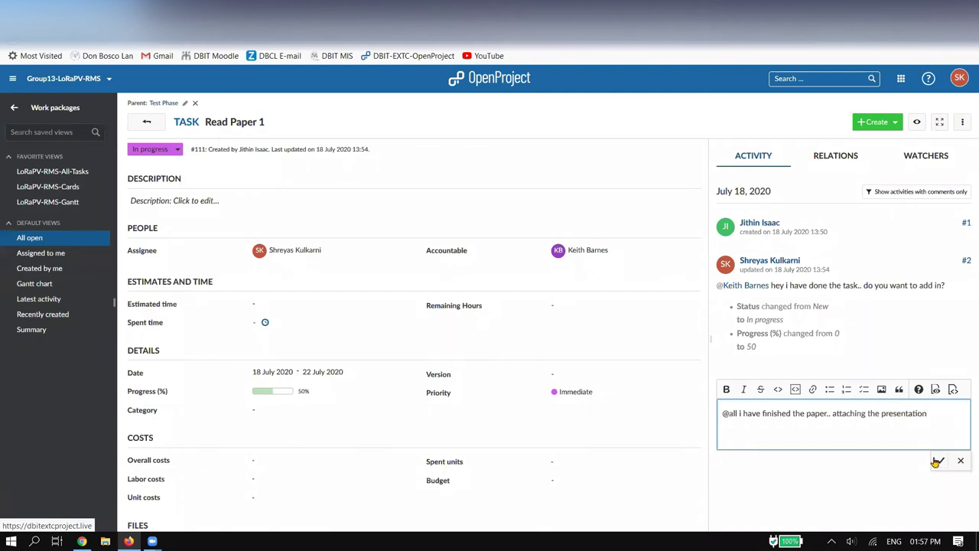
scroll(525, 450, down, 2)
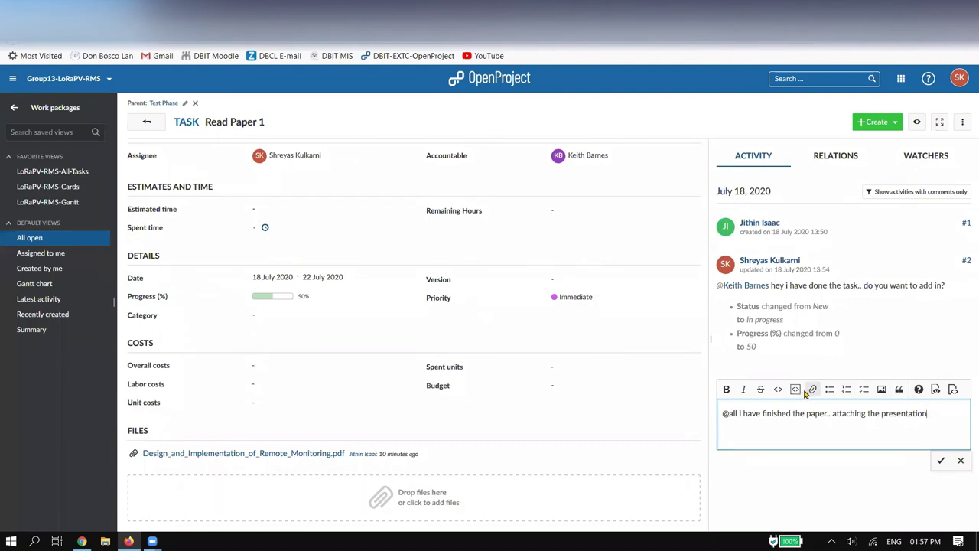
click(829, 389)
click(829, 389)
click(813, 389)
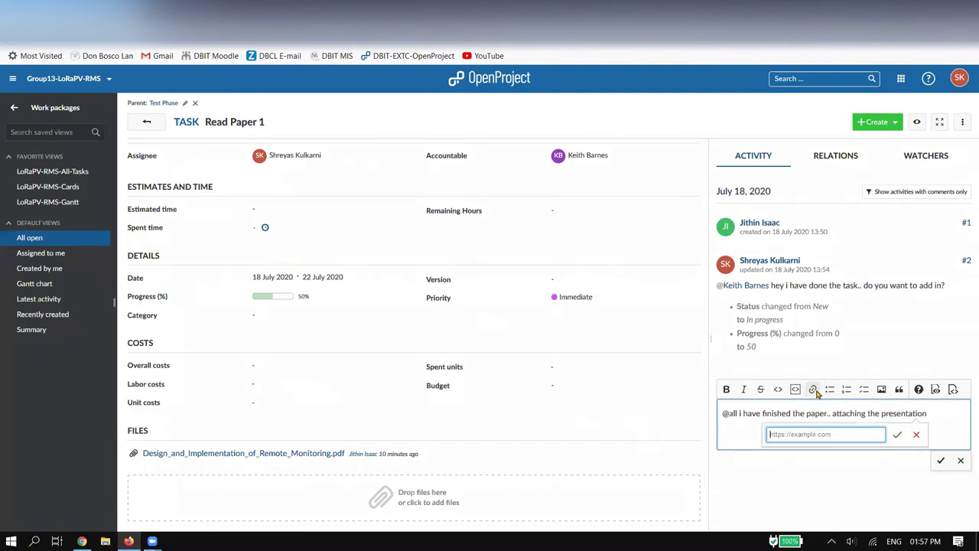
key(Escape)
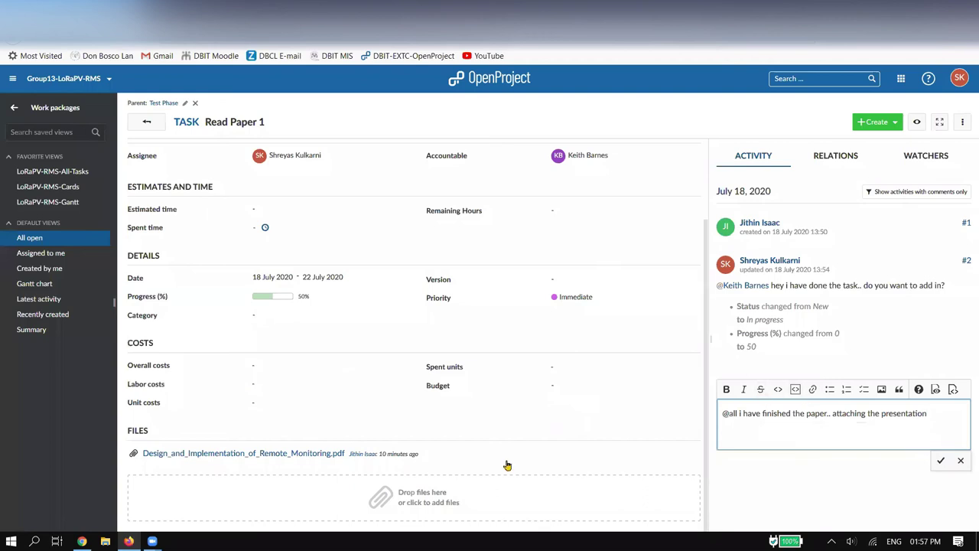
Post the comment and attach REVIEW_OF_LITERATURE_solar_lantern.pptx from the Desktop to the Read Paper 1 task's files
click(940, 461)
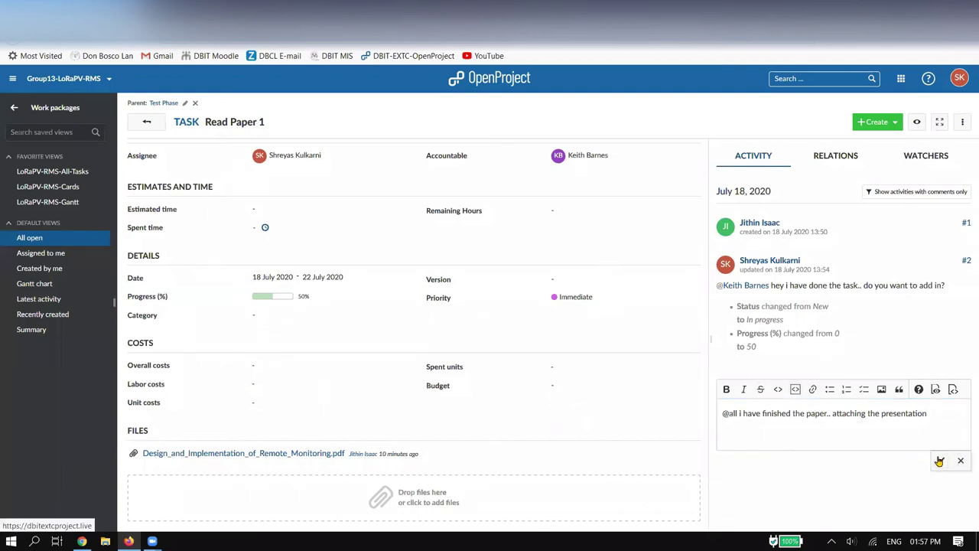
click(421, 498)
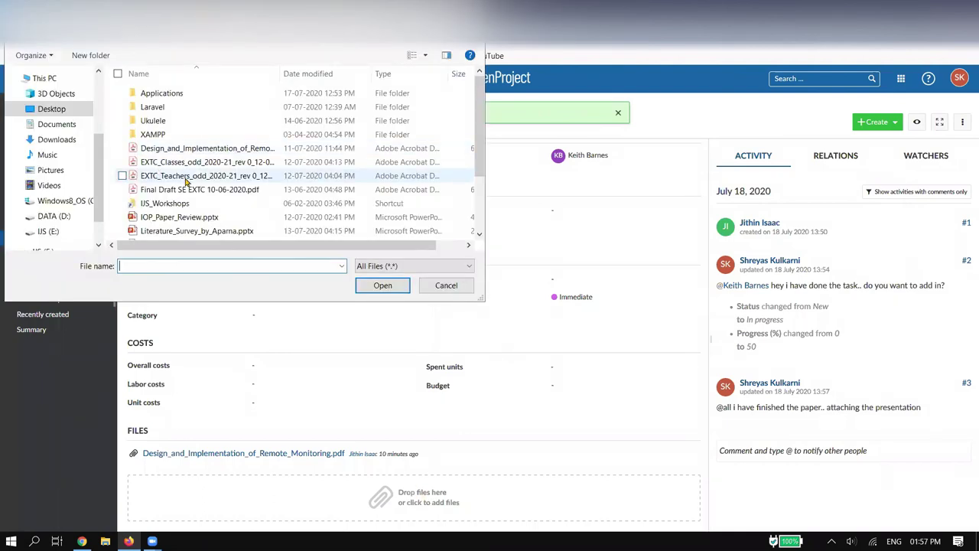
scroll(183, 184, down, 2)
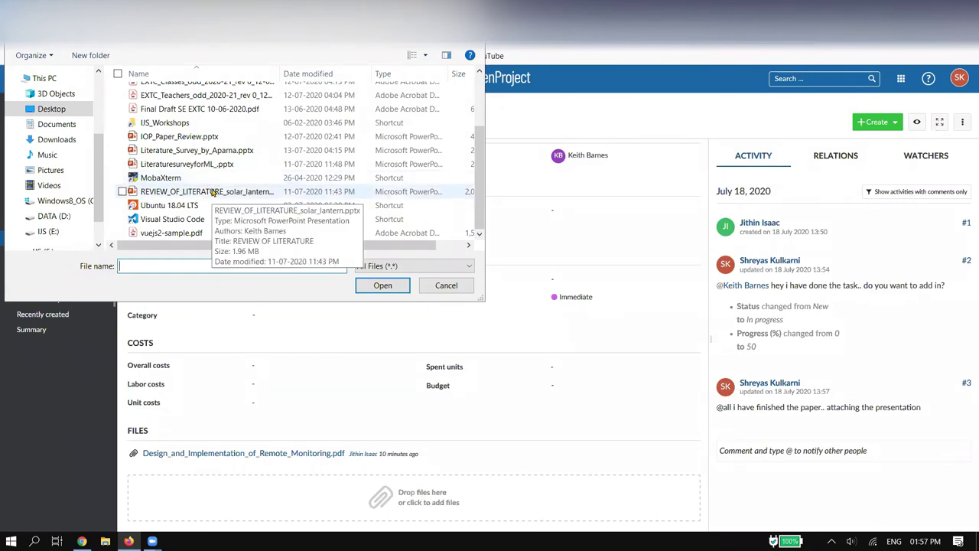
click(237, 191)
click(382, 284)
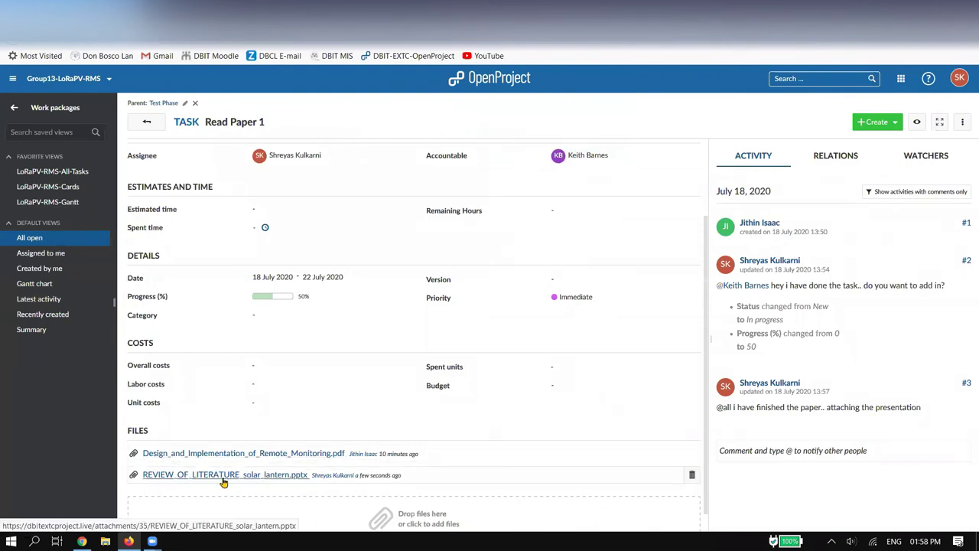
scroll(378, 457, down, 1)
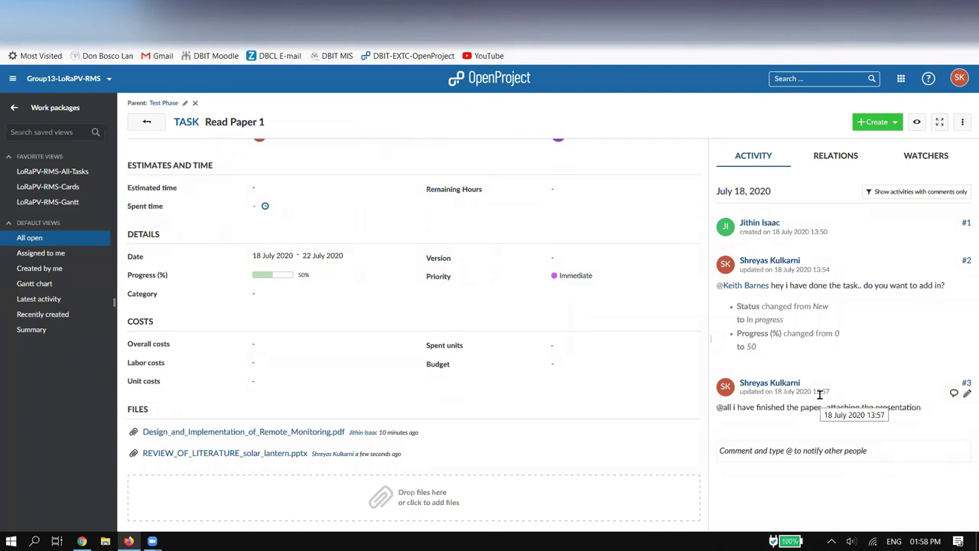
Return to the work packages table and compare the people, dates and progress of Test Phase and its Read Paper 1 task
click(158, 122)
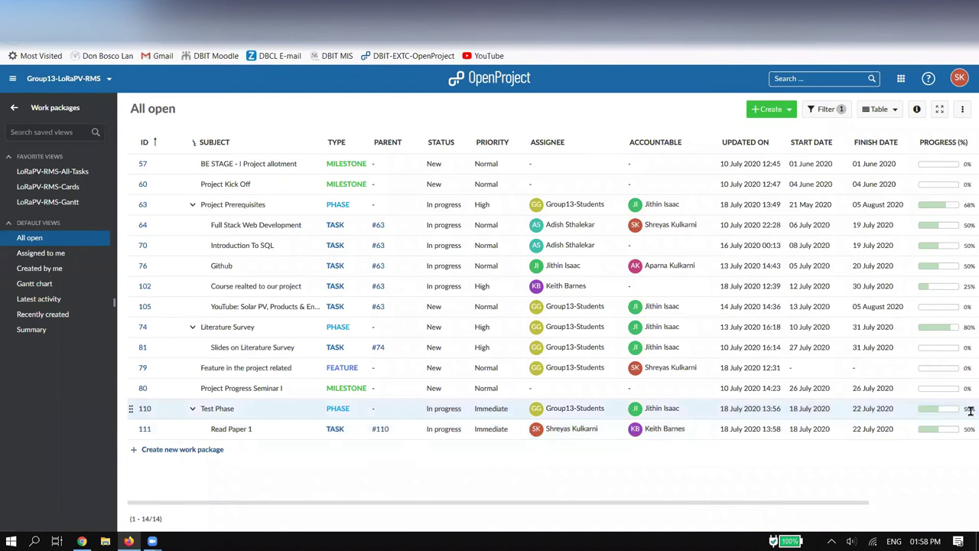
key(ctrl+plus)
key(ctrl+plus)
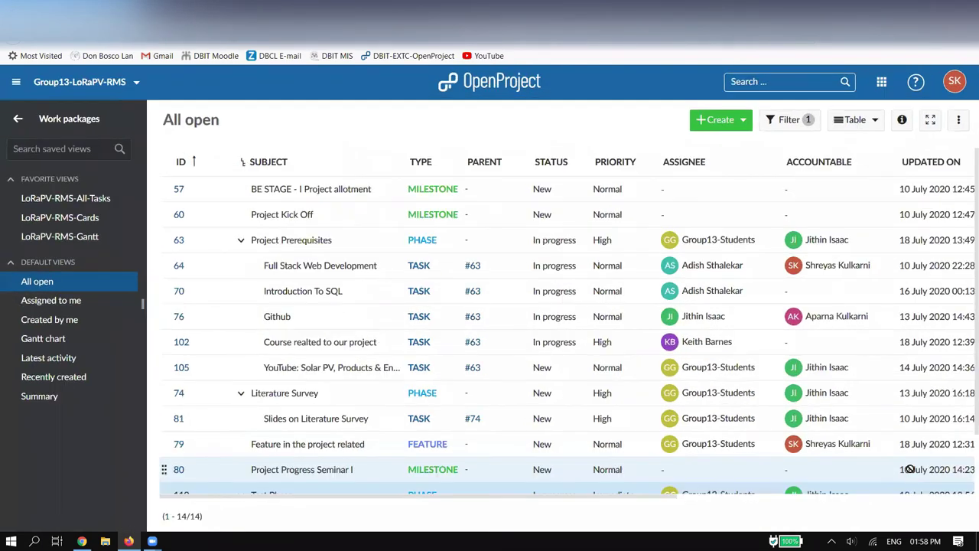
scroll(749, 468, down, 1)
click(781, 498)
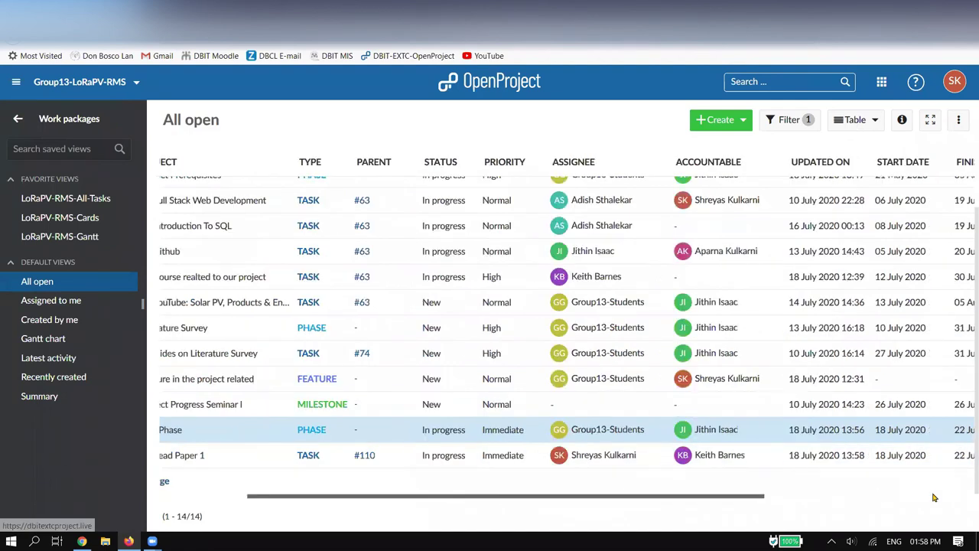
click(819, 429)
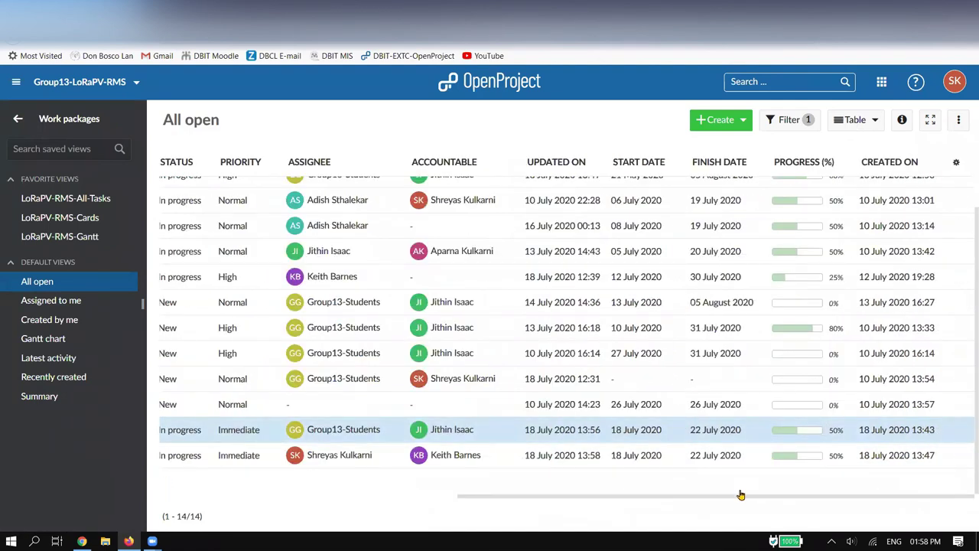
click(382, 496)
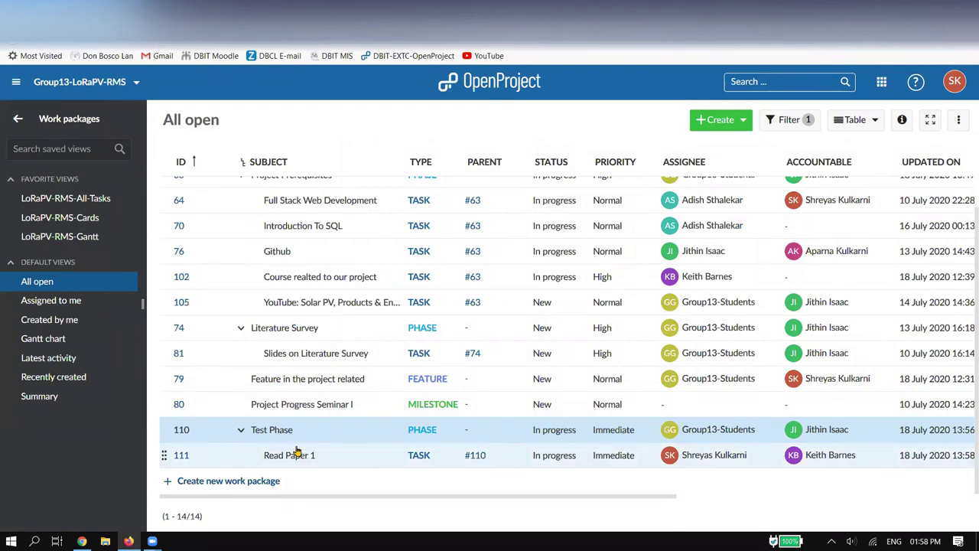
click(340, 465)
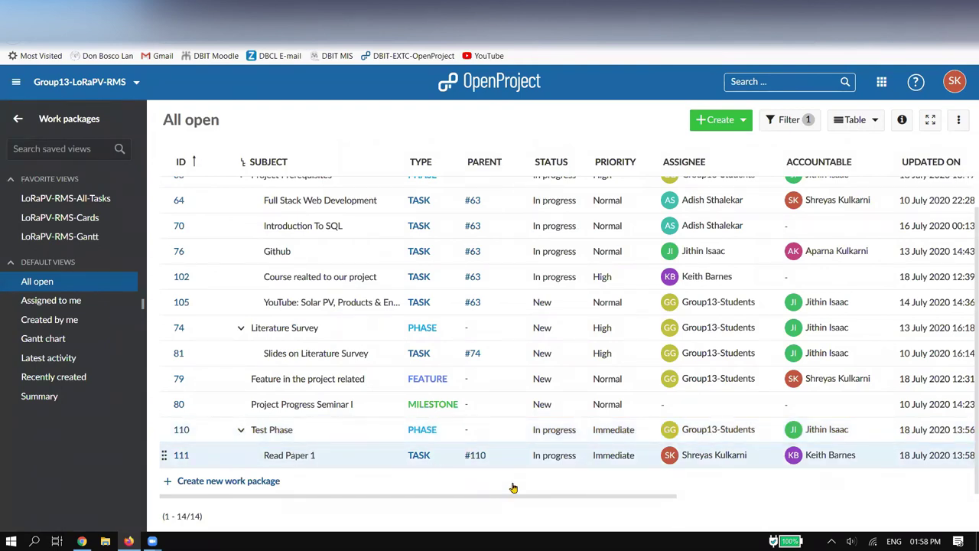
click(738, 497)
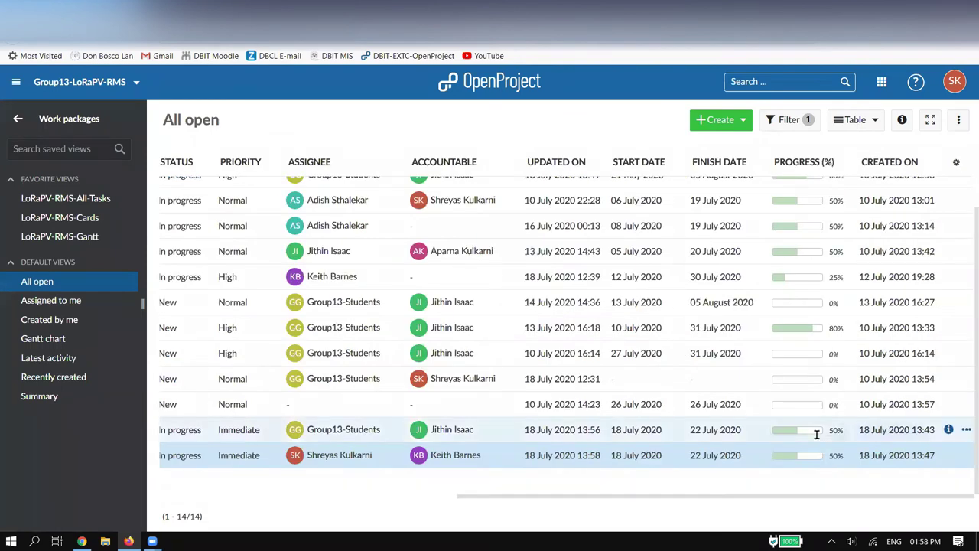
click(493, 432)
drag(537, 496, 141, 525)
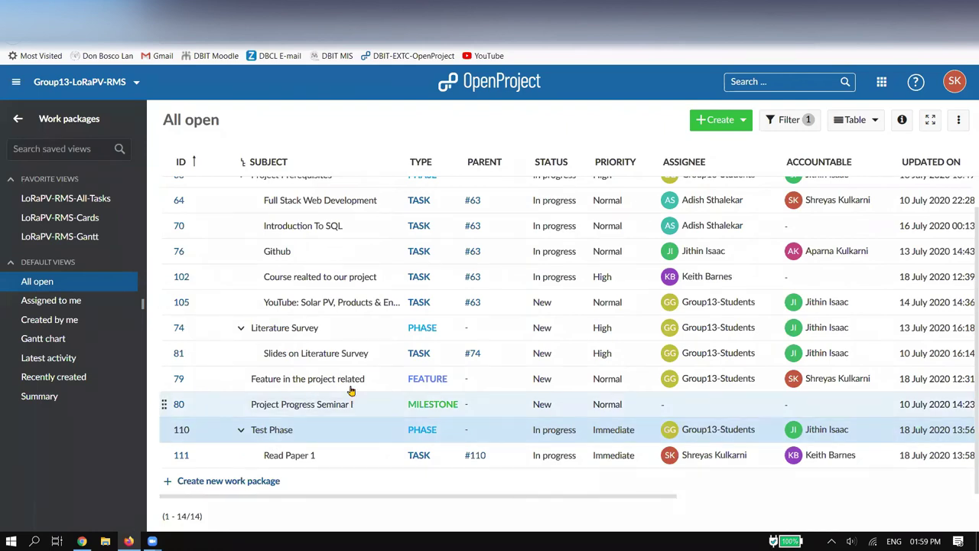
key(ctrl+minus)
key(ctrl+minus)
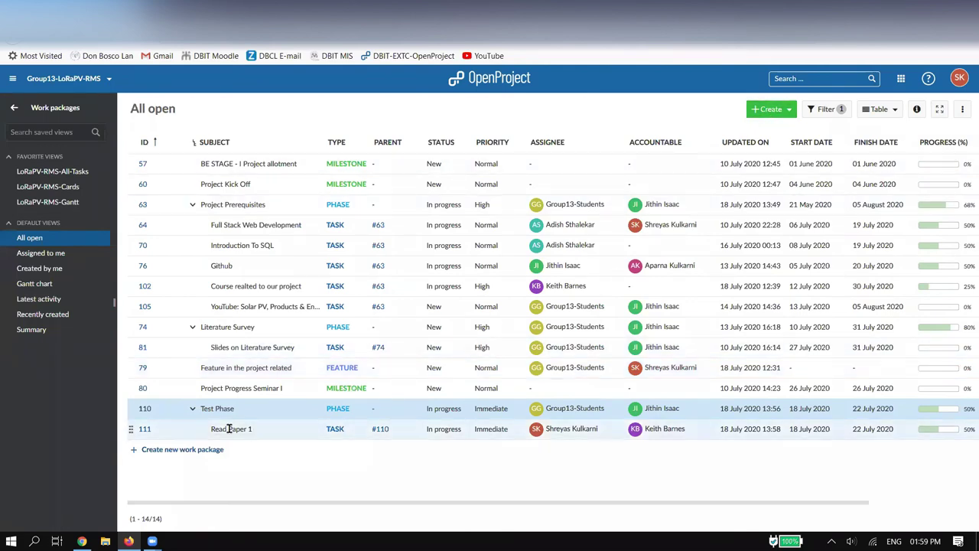
right_click(252, 412)
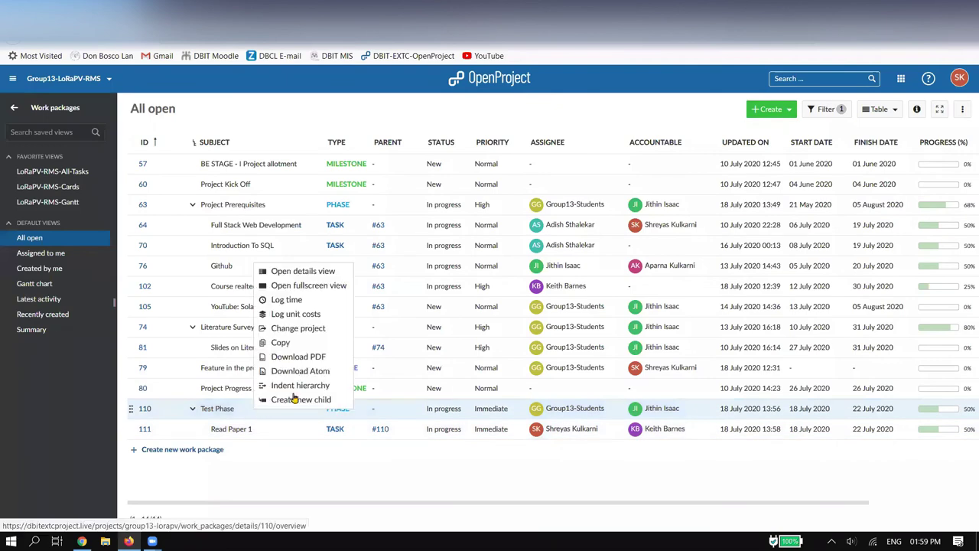
key(Escape)
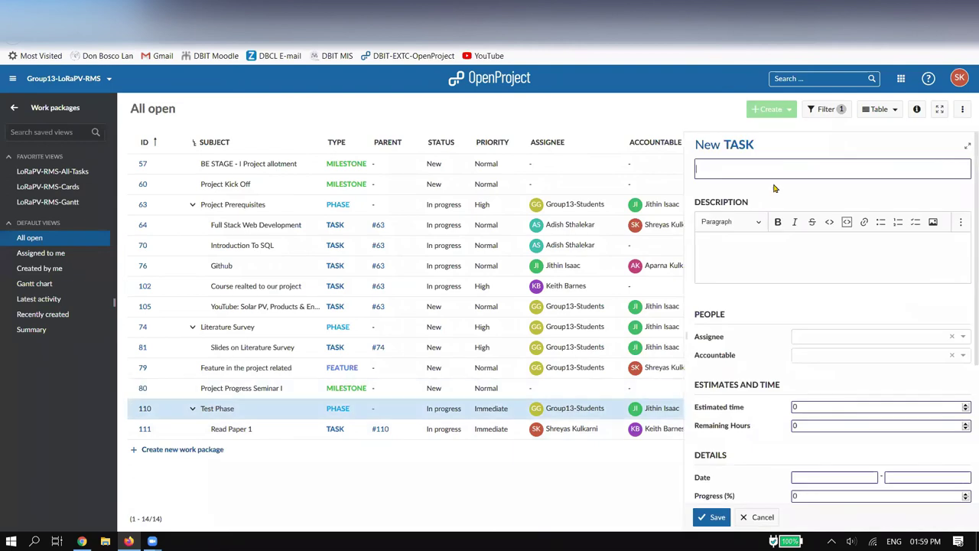
scroll(828, 343, down, 4)
scroll(826, 359, up, 4)
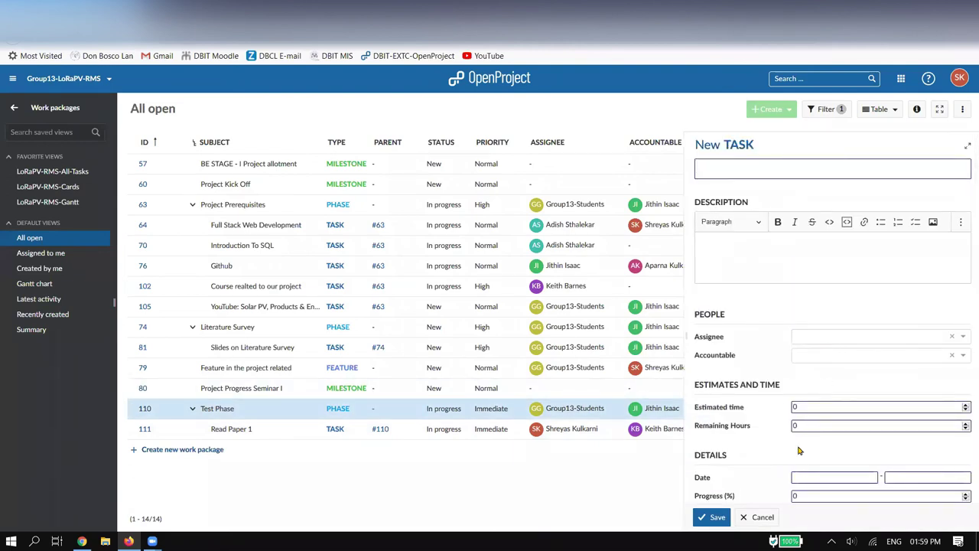
click(756, 517)
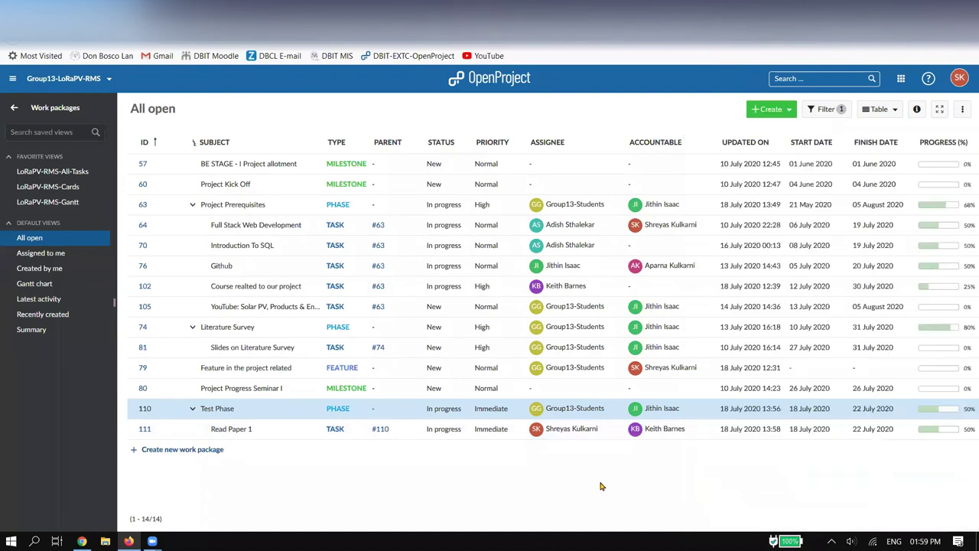
click(787, 114)
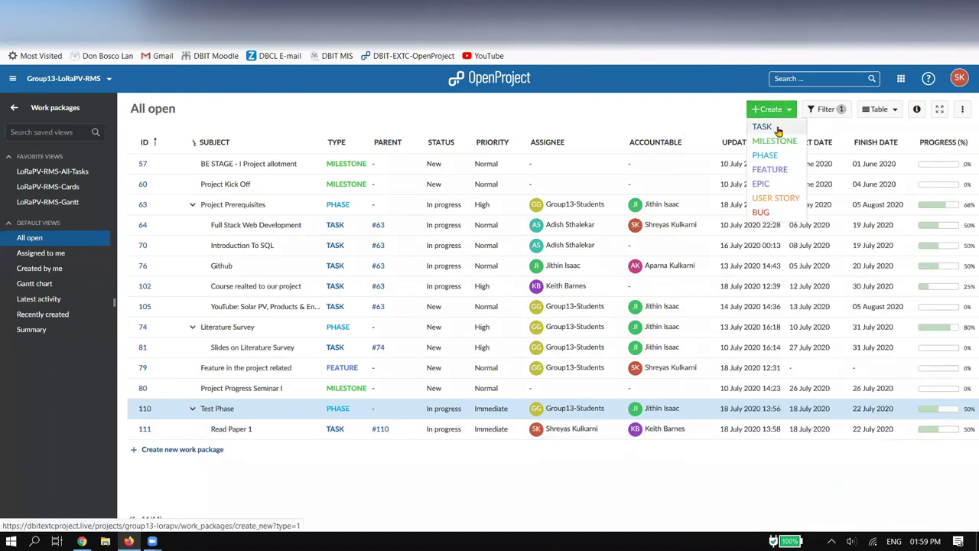
click(778, 131)
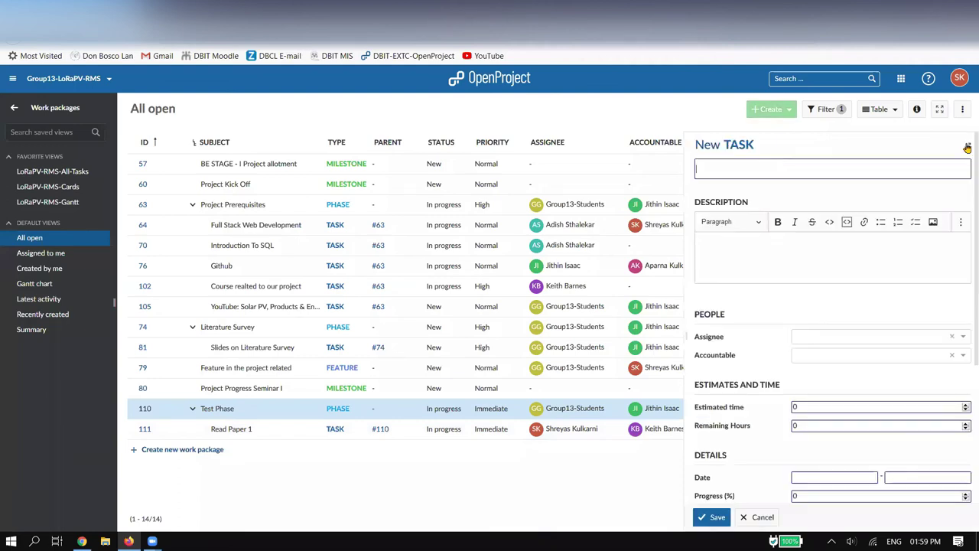
click(748, 517)
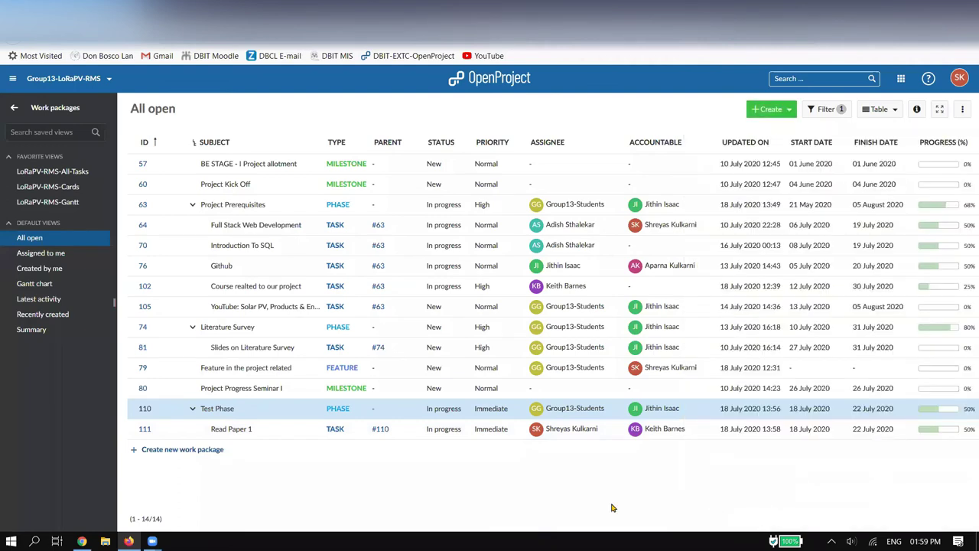
Start a new child task under Test Phase with the subject "Read paper 2" and the description "please read"
right_click(170, 408)
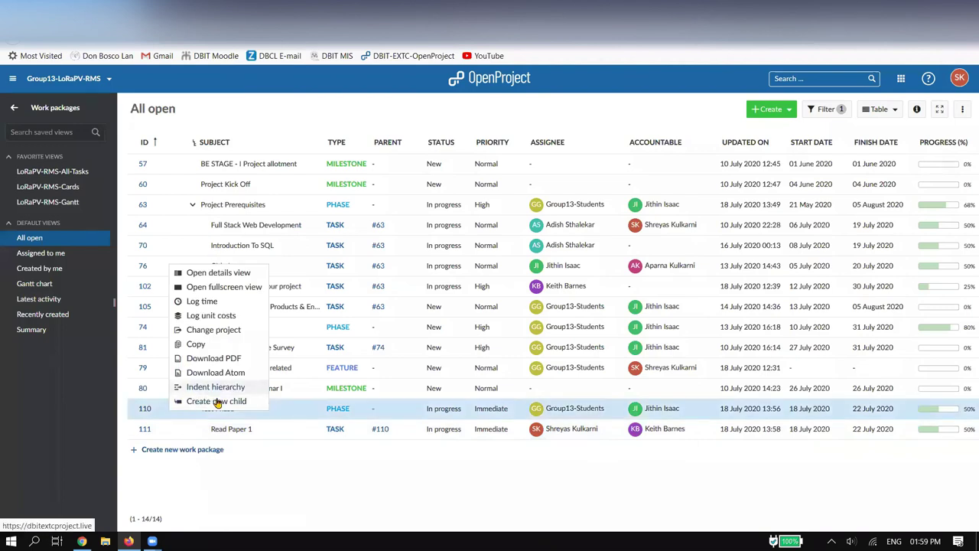
click(201, 401)
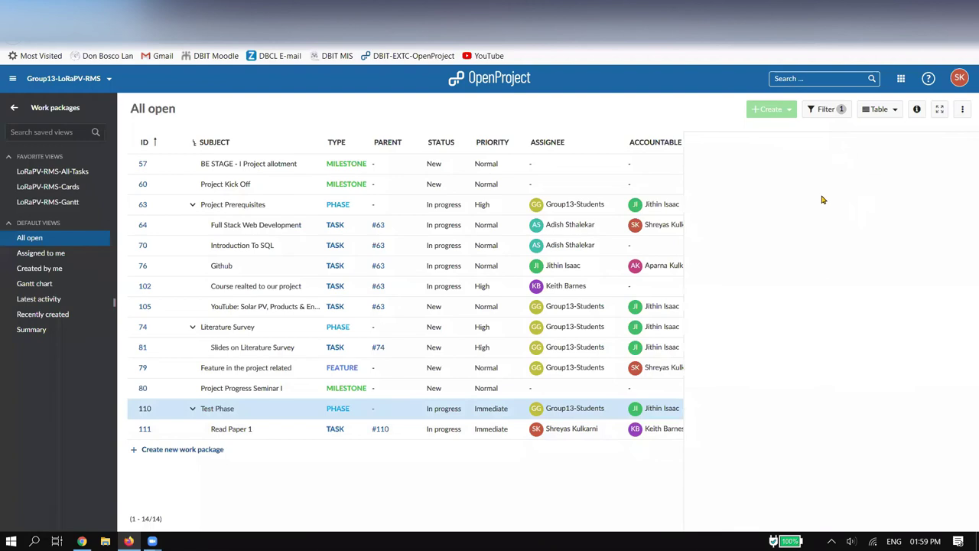
text(Read paper 2)
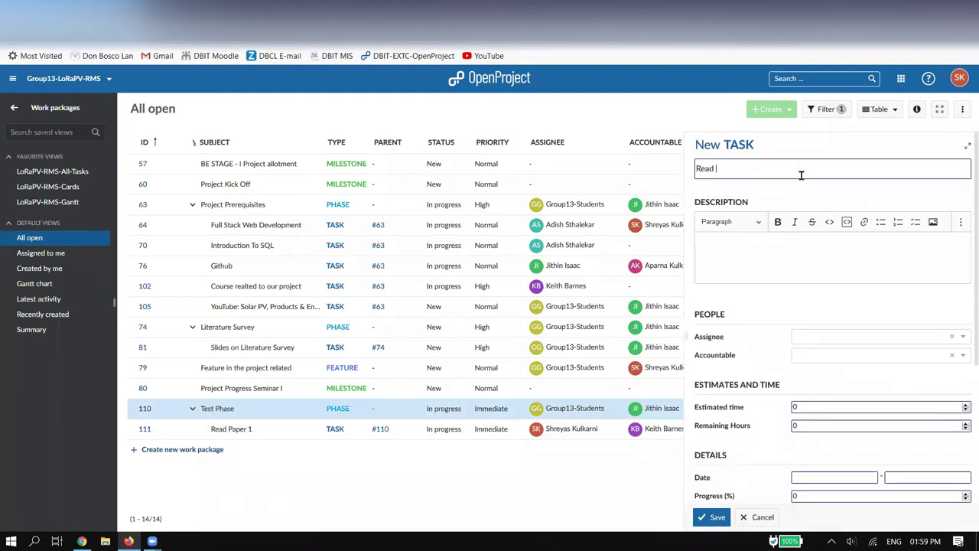
click(774, 252)
text(please read)
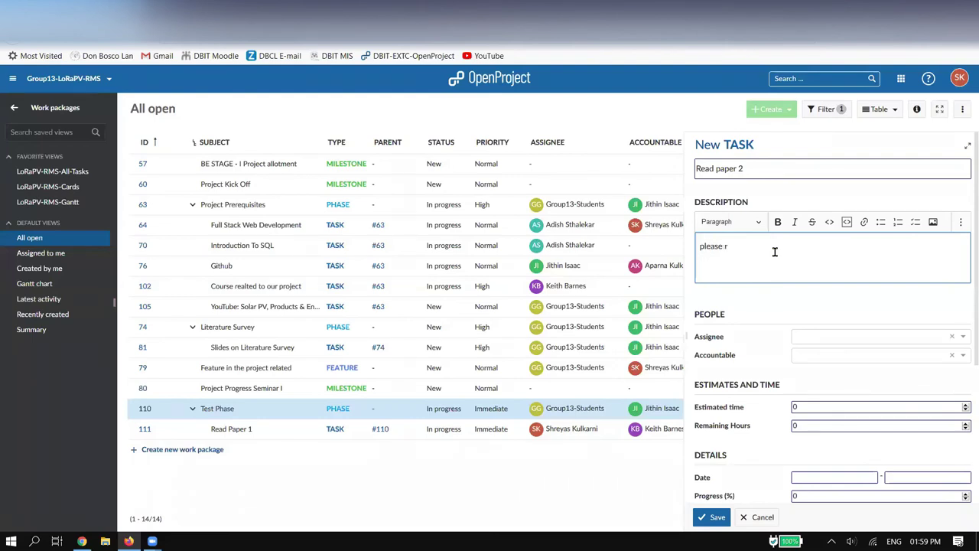
Choose one project member as the new task's assignee and a different member as accountable
click(848, 337)
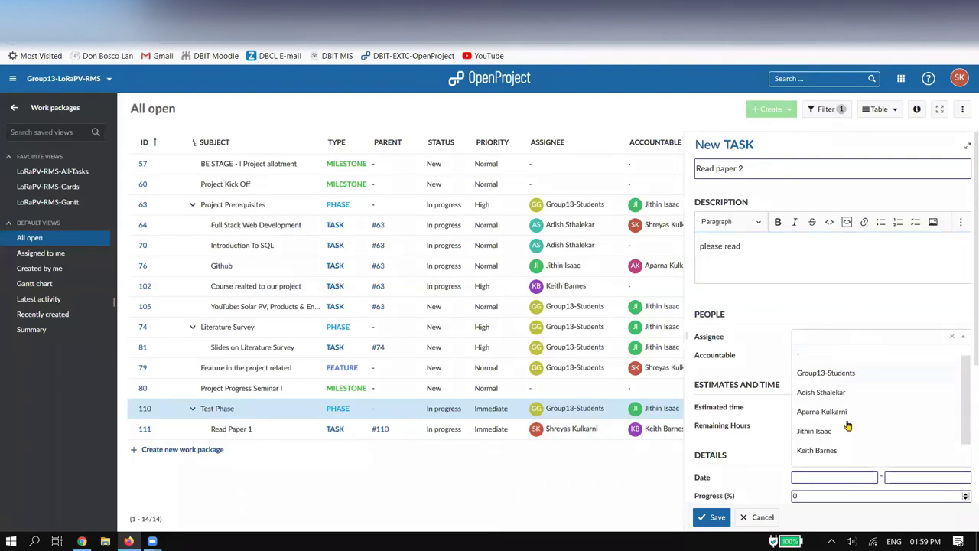
click(833, 452)
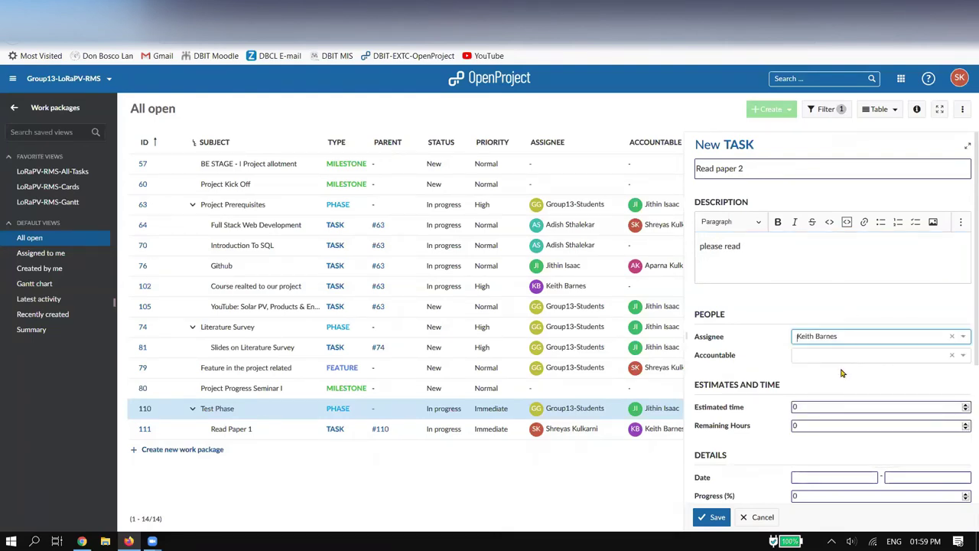
click(841, 358)
click(838, 411)
Set the new task's start date to 2020-07-28 and its finish date to 2020-08-05
scroll(836, 409, down, 4)
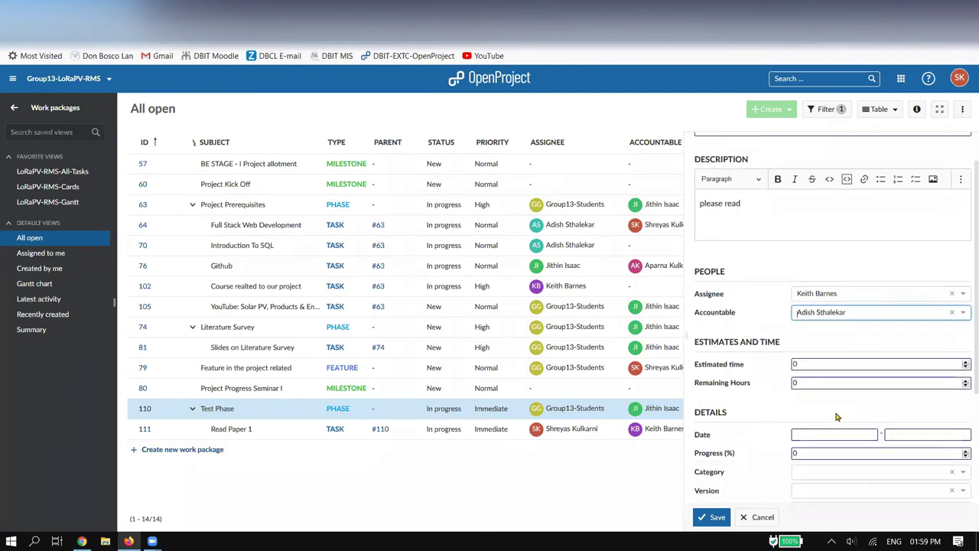
click(824, 307)
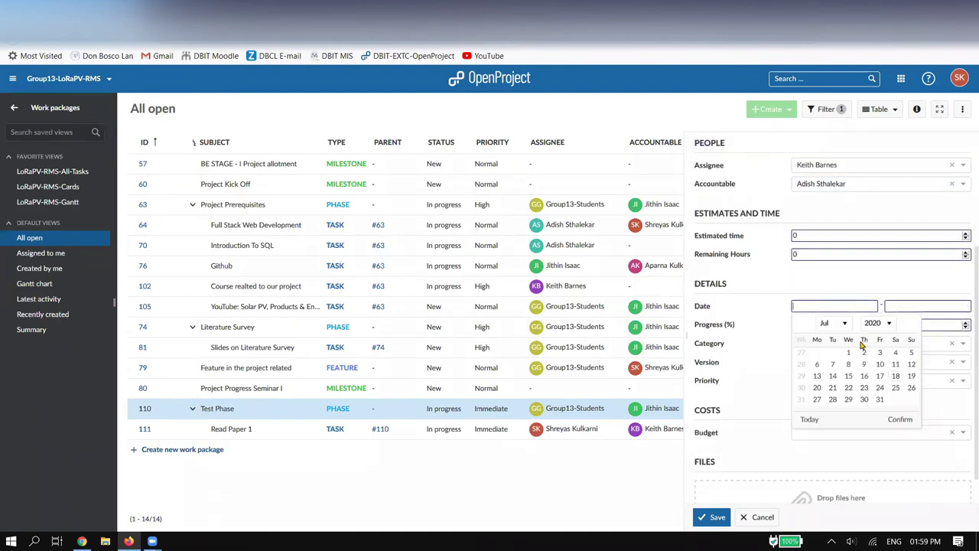
click(834, 399)
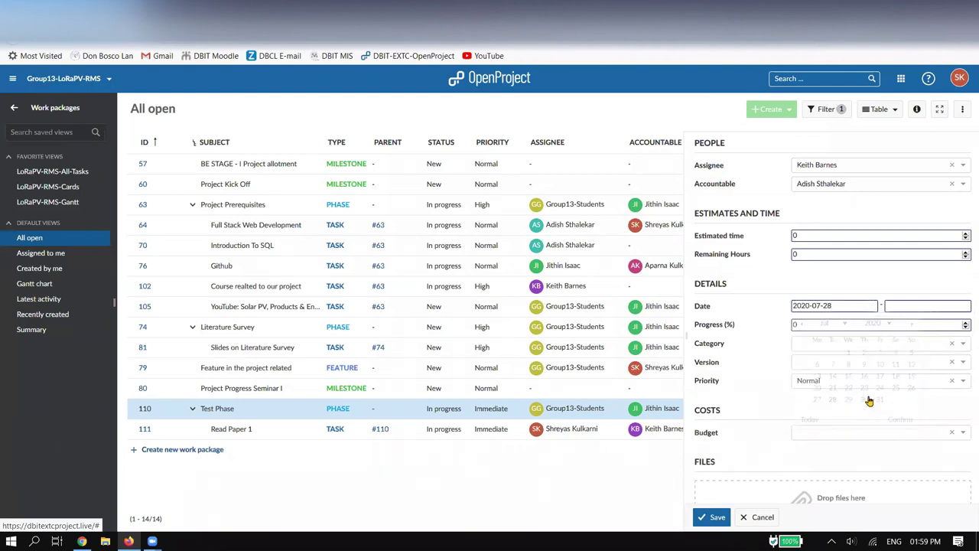
click(918, 309)
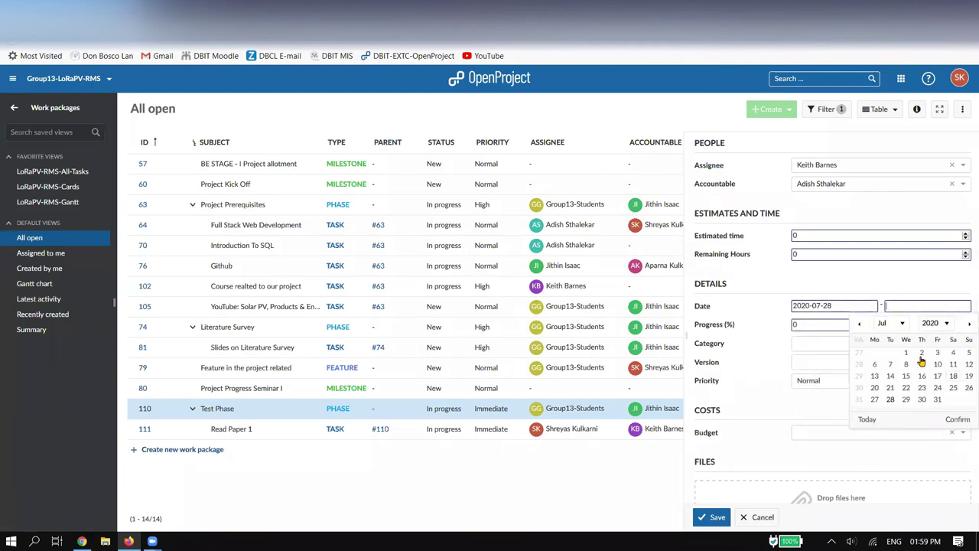
click(938, 399)
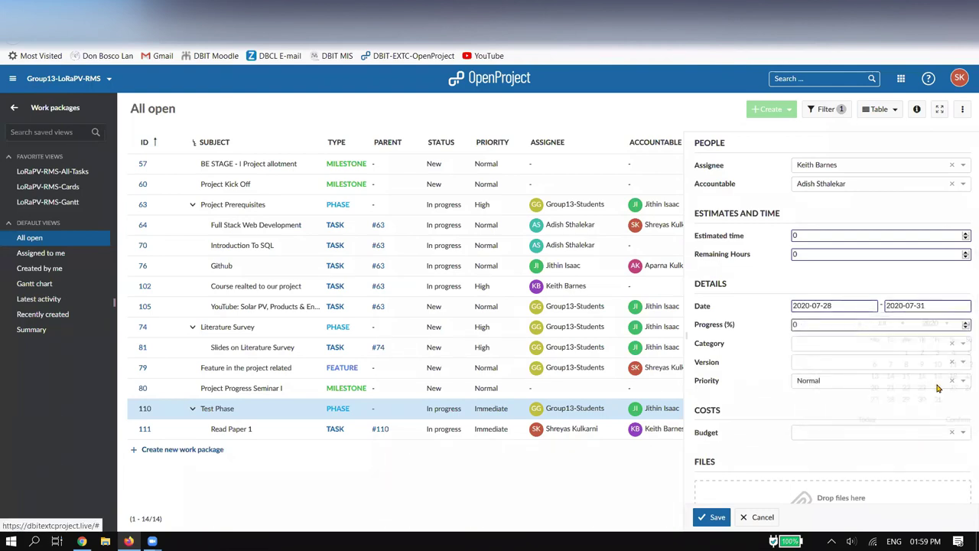
click(939, 307)
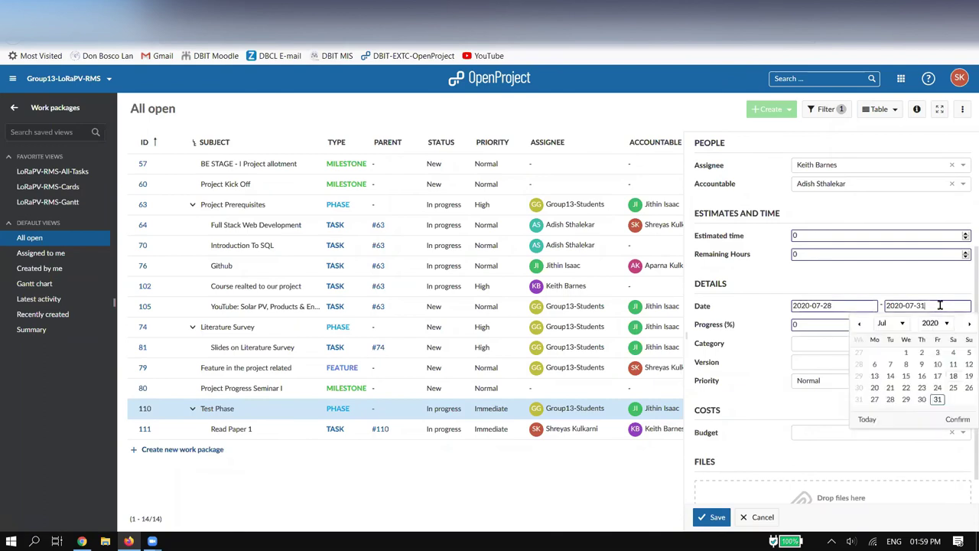
click(891, 323)
click(889, 425)
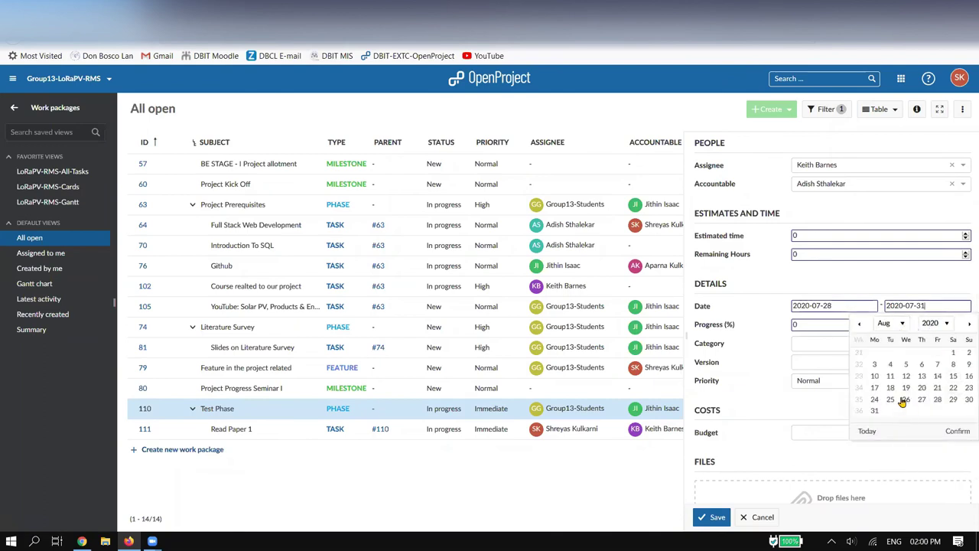
click(906, 365)
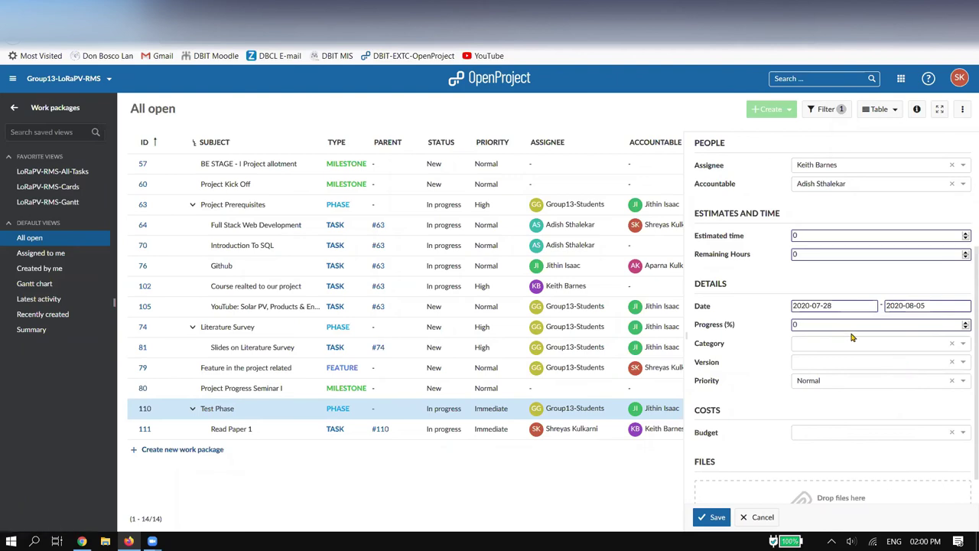
Save the Read paper 2 task with Normal priority and close its details
click(844, 382)
click(833, 439)
scroll(809, 413, down, 1)
click(717, 516)
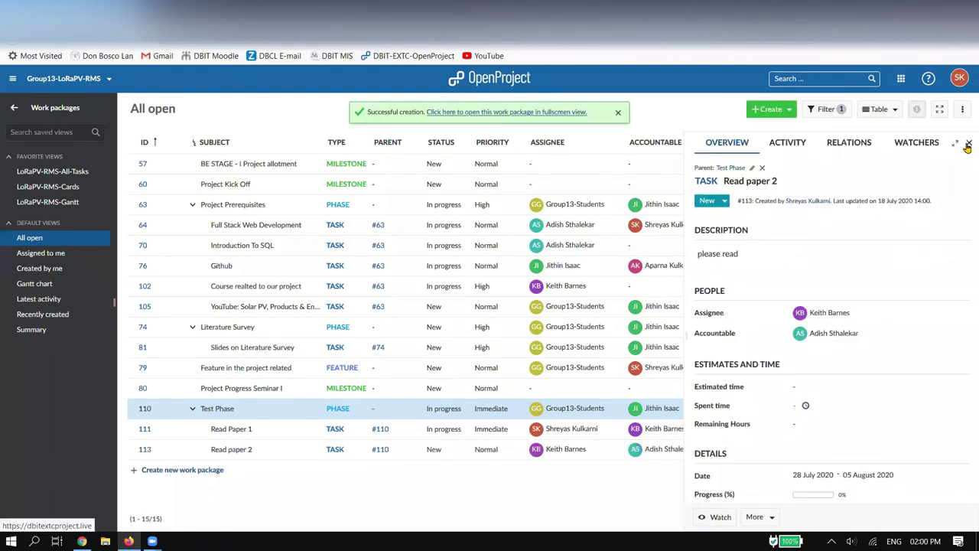
click(968, 144)
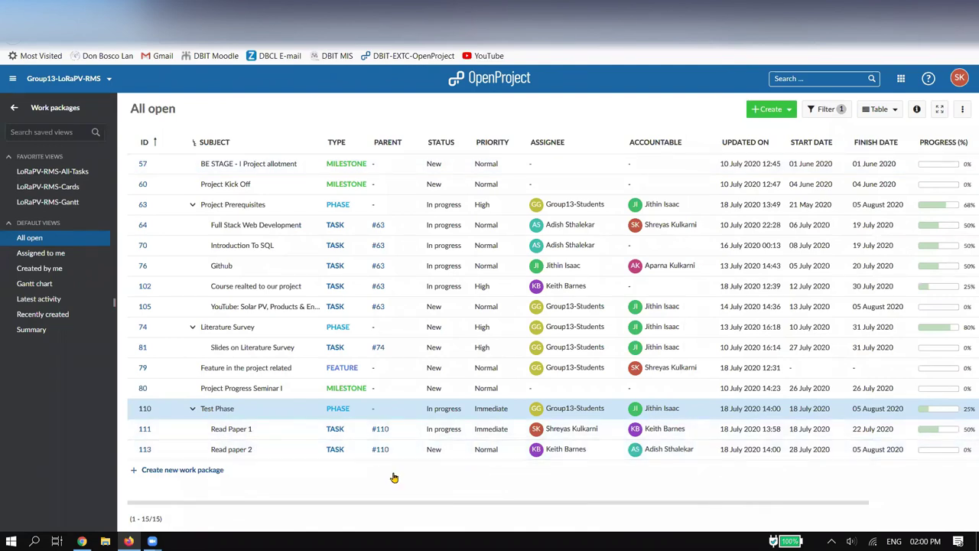
Review the dates and progress of Read paper 2 against Test Phase and reload the All open view, discarding any blank new row
drag(503, 507, 548, 507)
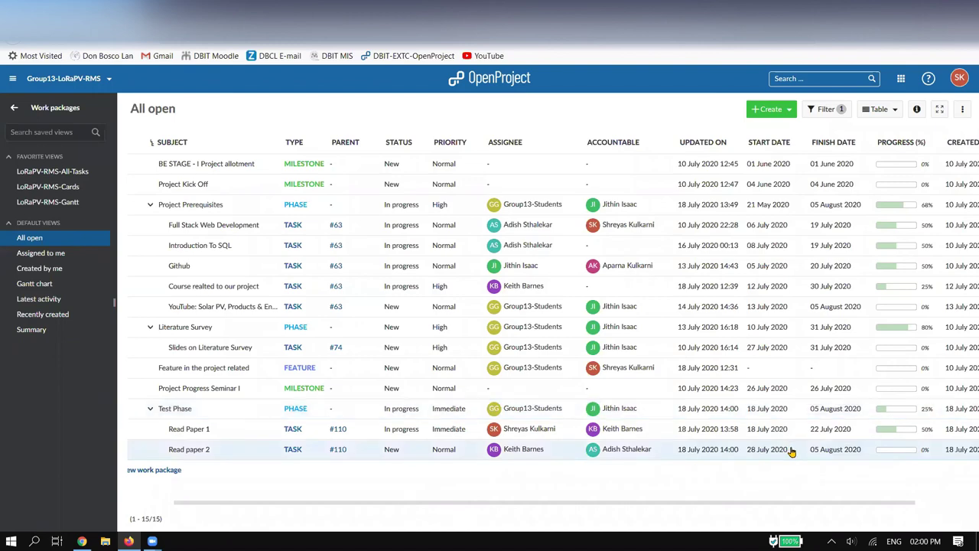
click(838, 451)
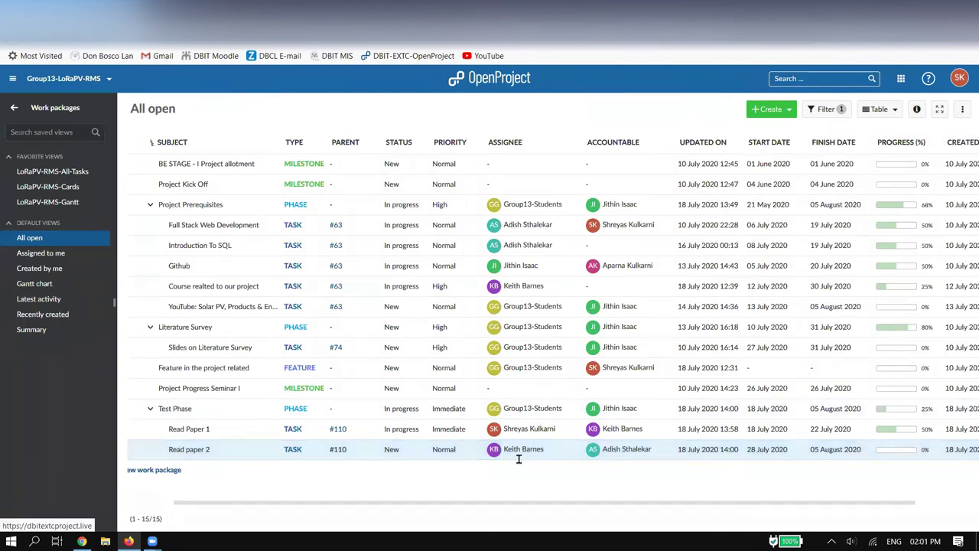
click(217, 466)
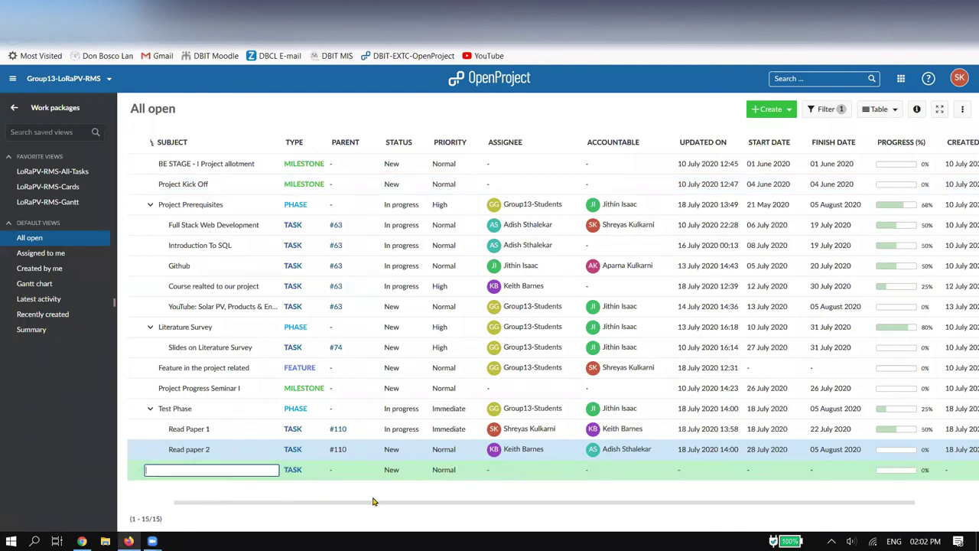
click(56, 242)
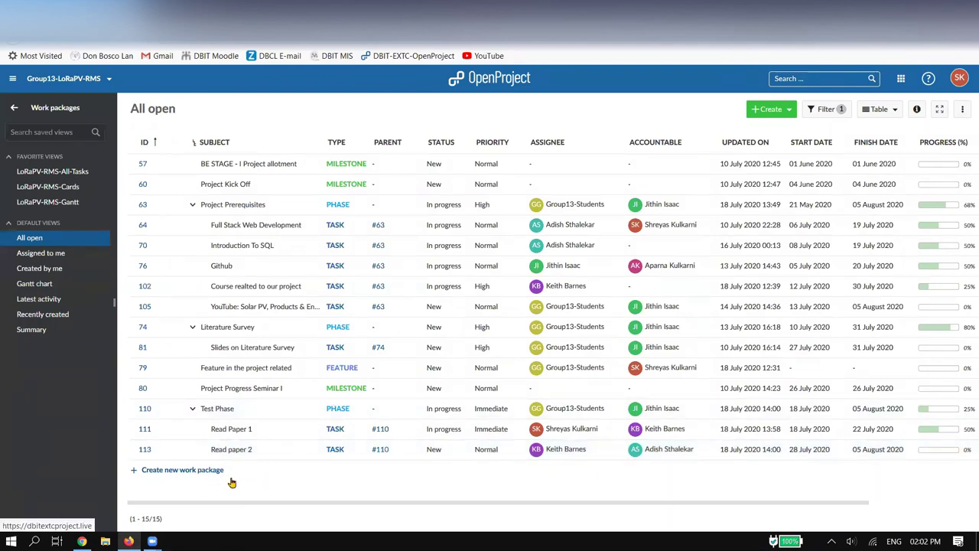
Open the full view of the Read paper 2 task and add a project member as its watcher
click(146, 452)
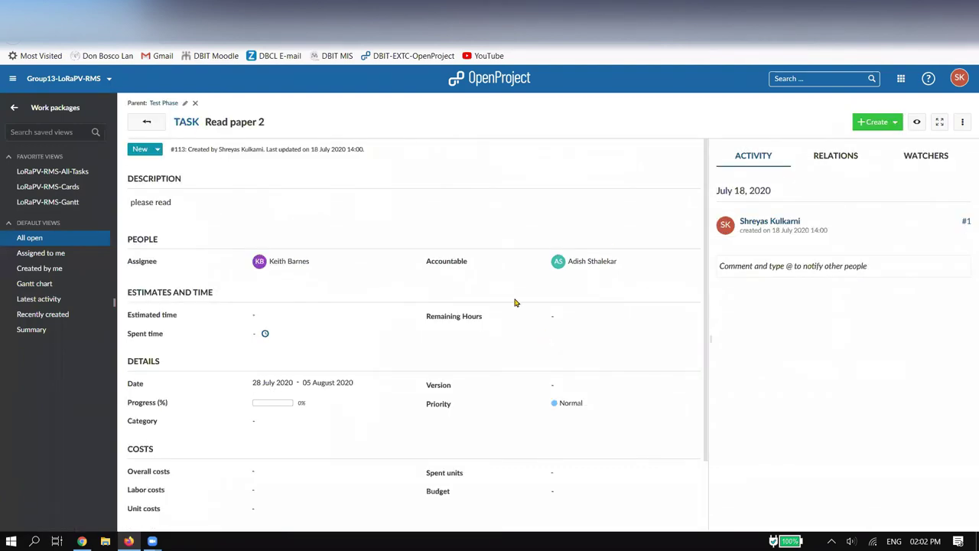
click(915, 159)
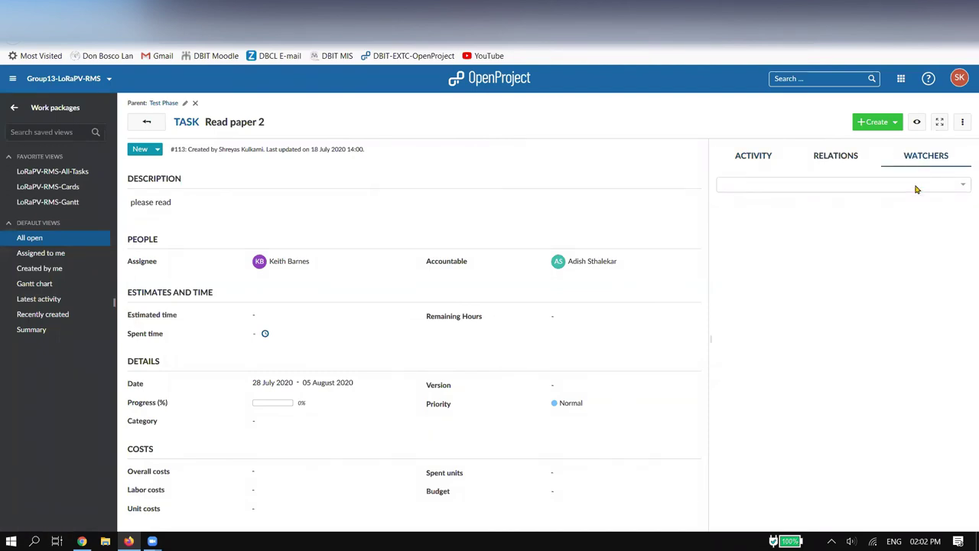
click(917, 189)
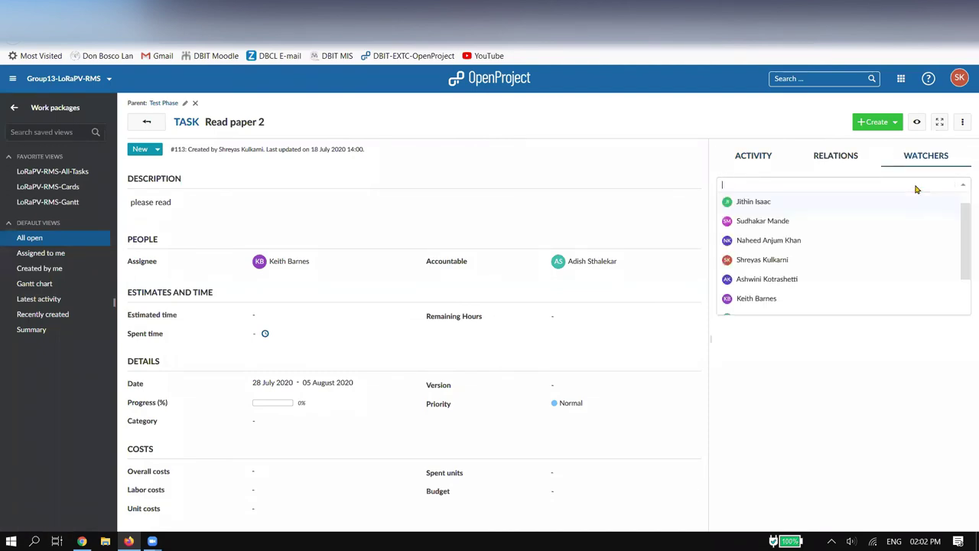
click(793, 280)
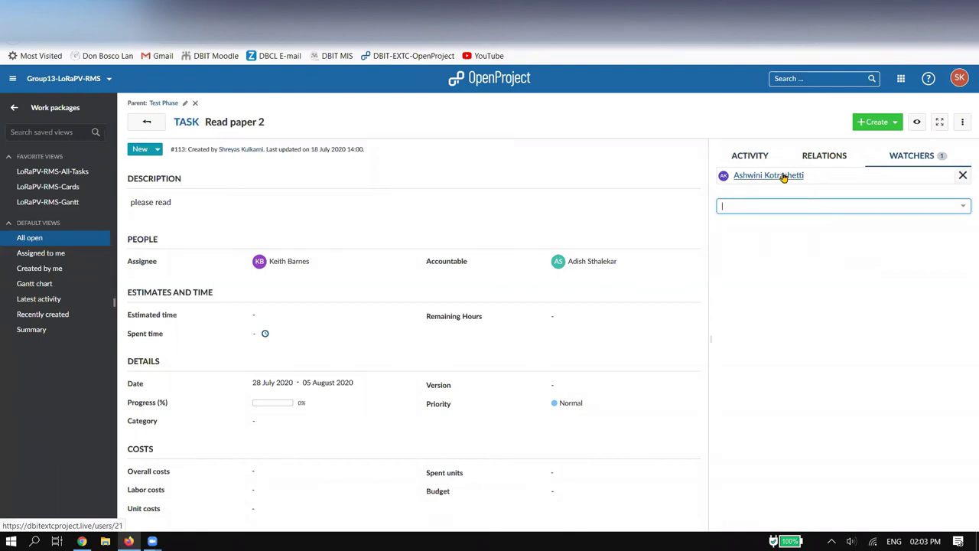
click(844, 165)
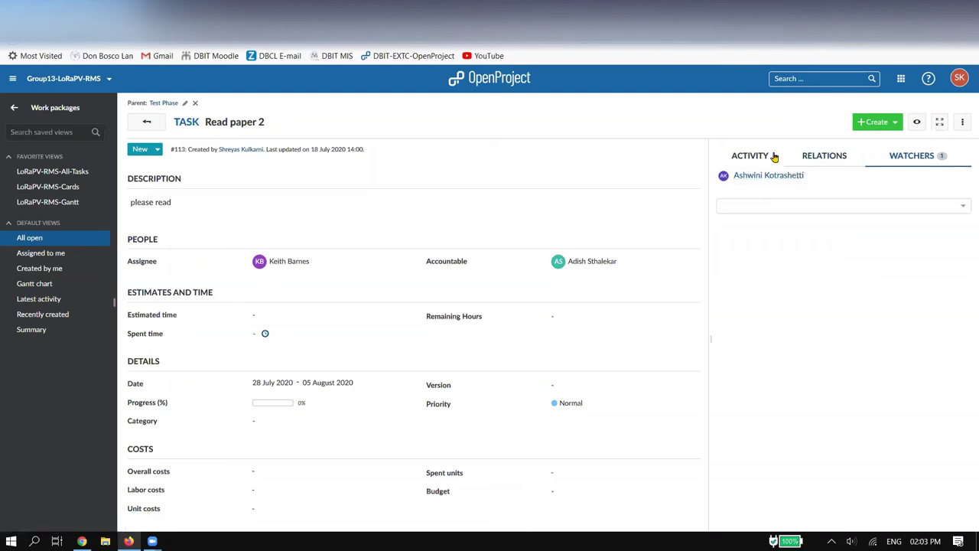
Check the relations and activity of the Read paper 2 task and return to the work packages table
click(824, 156)
click(765, 156)
click(826, 157)
click(759, 156)
click(145, 125)
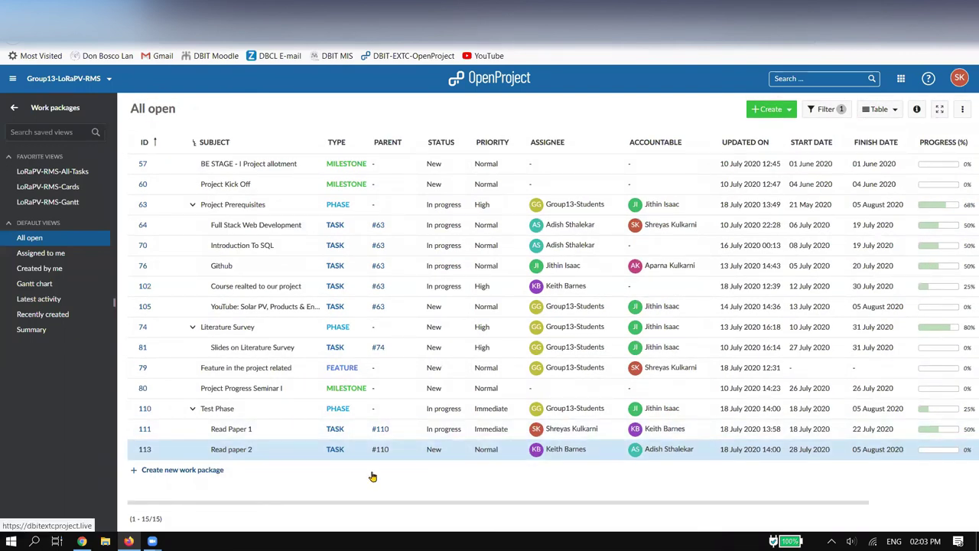
Reopen the Read paper 2 task to examine its list of watchers and go back to the work packages table
click(149, 452)
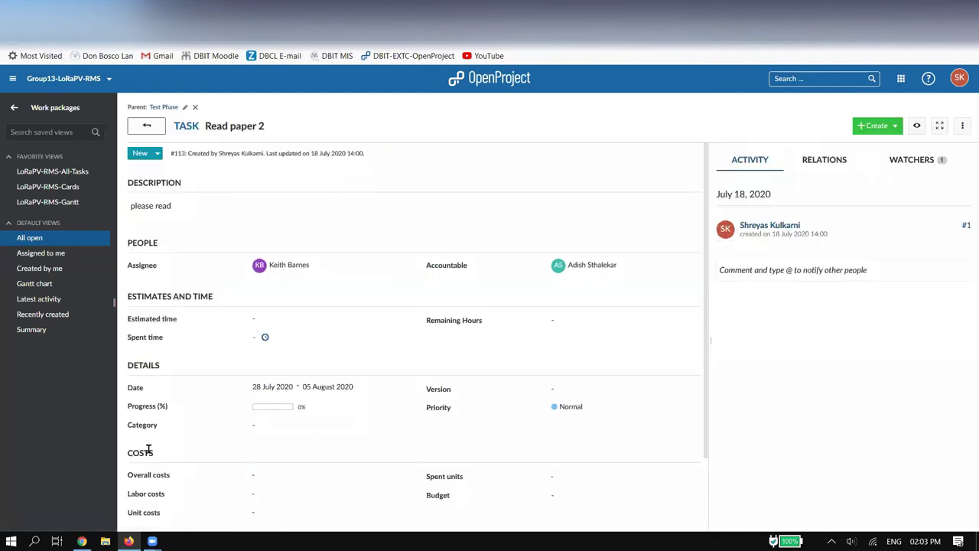
click(906, 161)
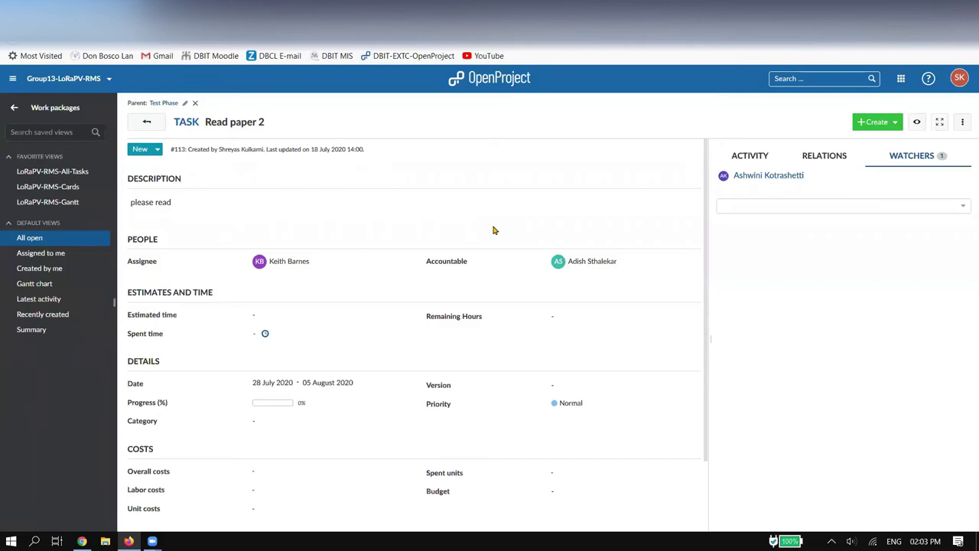
mouse_move(793, 185)
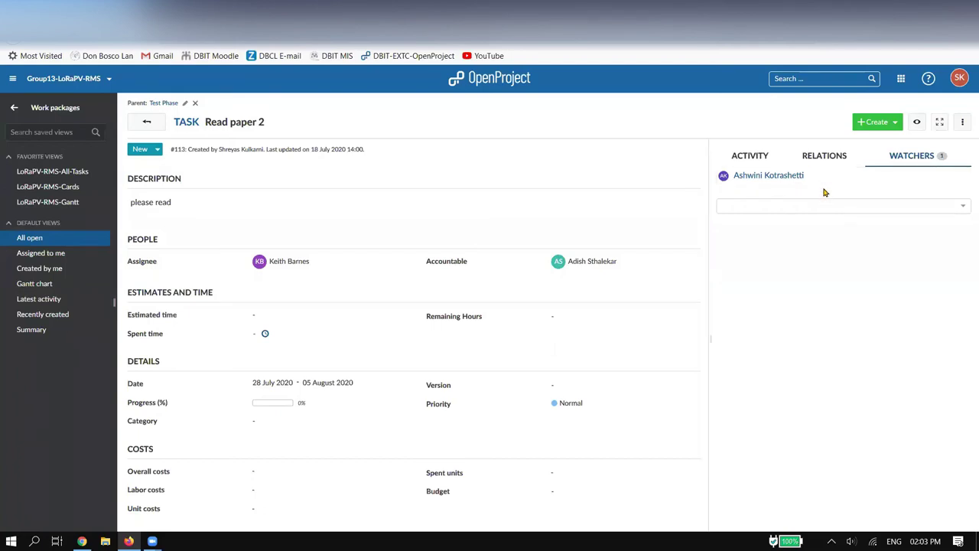
mouse_move(840, 176)
click(147, 122)
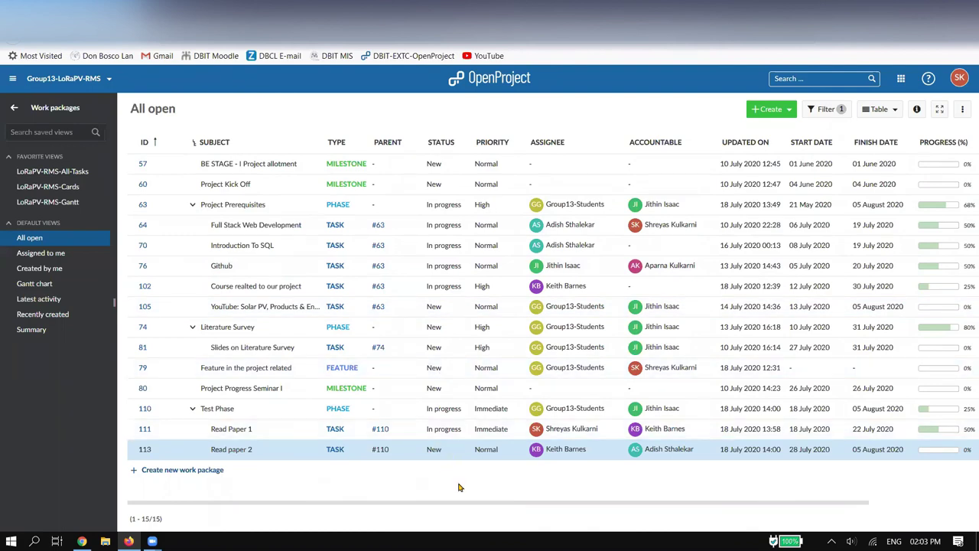
View the work package types available for creation without creating one
click(461, 457)
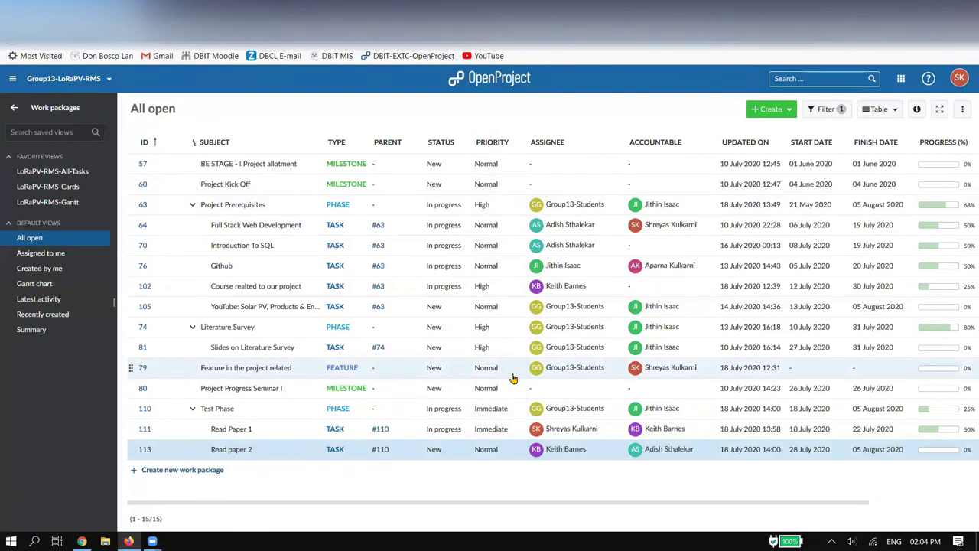
click(767, 109)
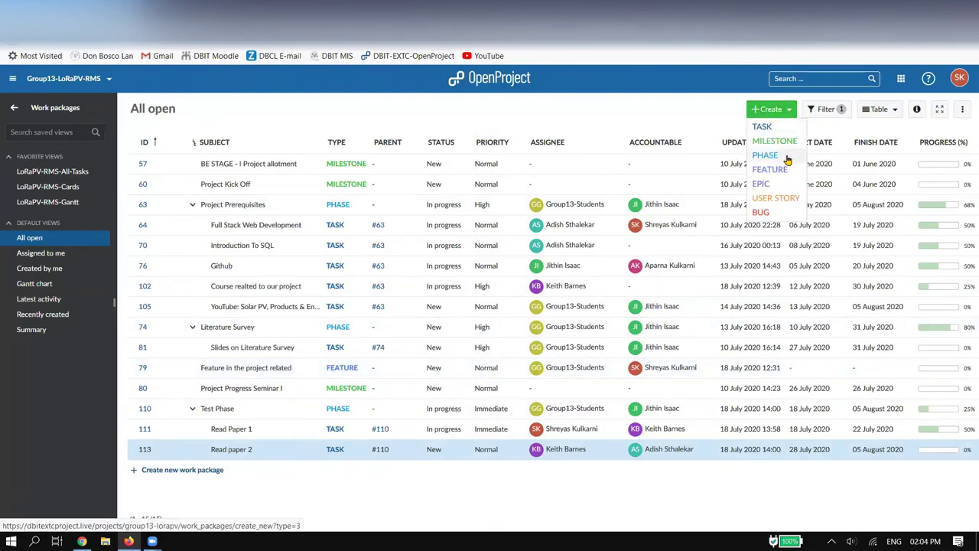
key(Escape)
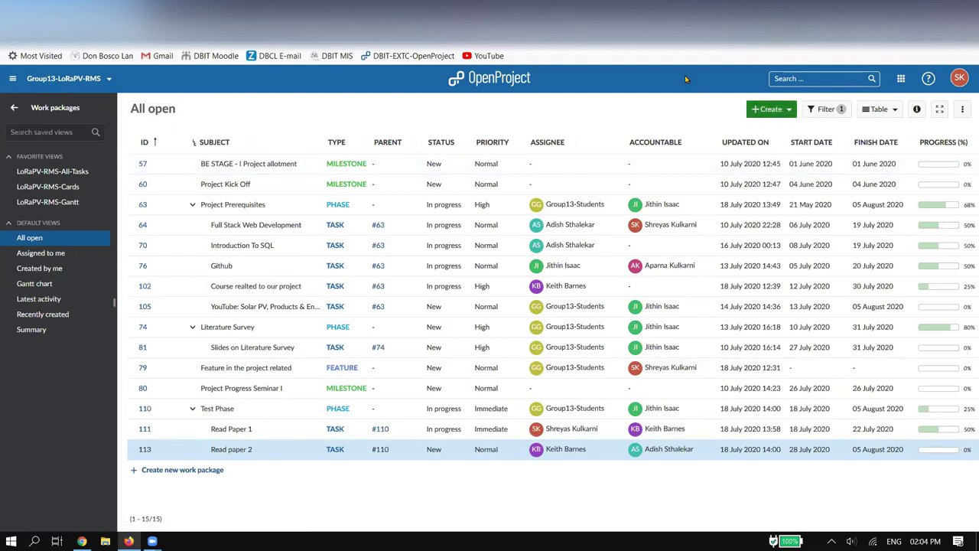
Switch the display of the All open work packages from a table to Cards
click(887, 109)
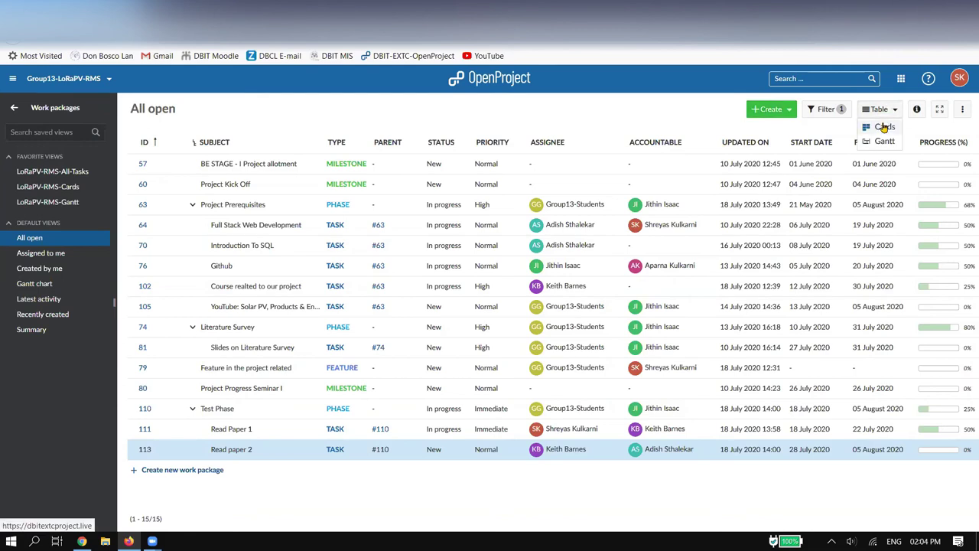
click(883, 127)
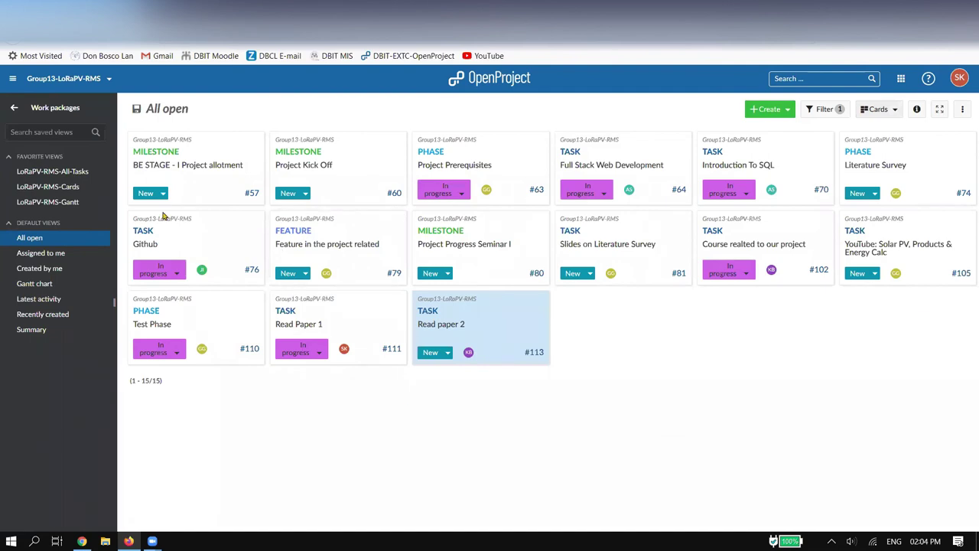
Set the status of the Read paper 2 card to On hold and shift the card's position among the cards
click(887, 109)
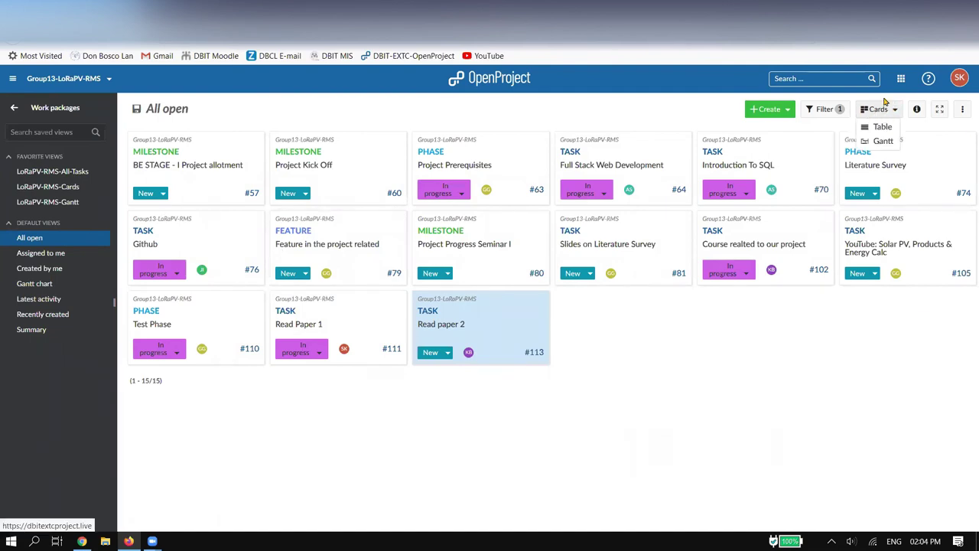
click(383, 110)
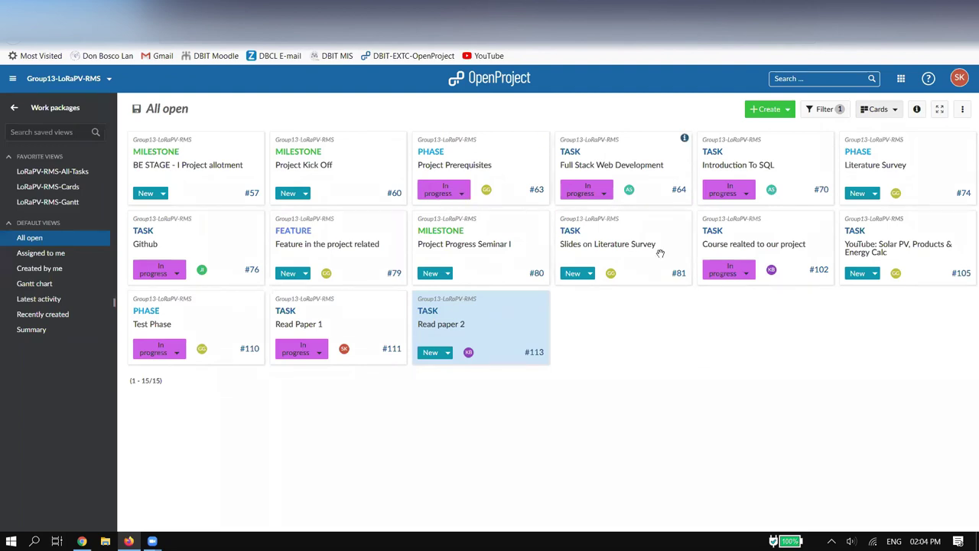
click(447, 353)
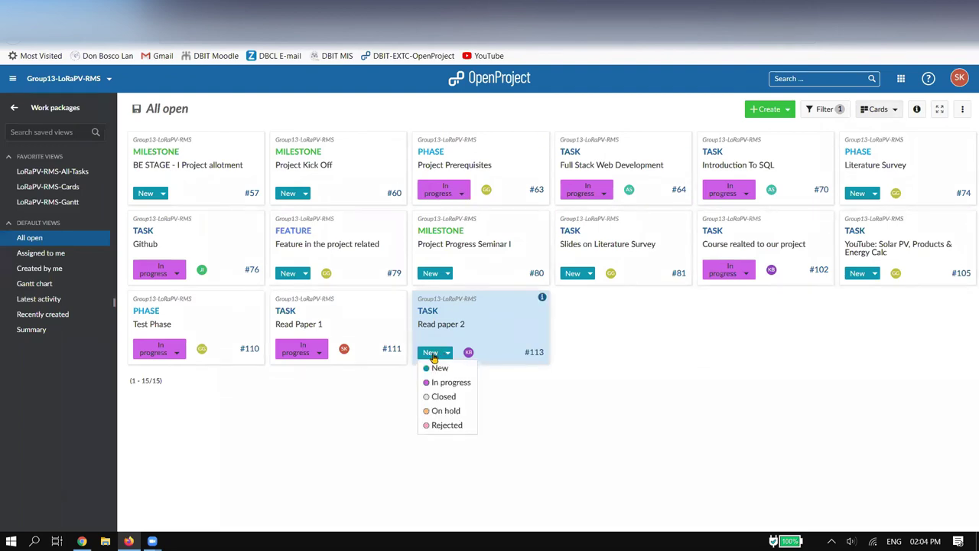
click(459, 412)
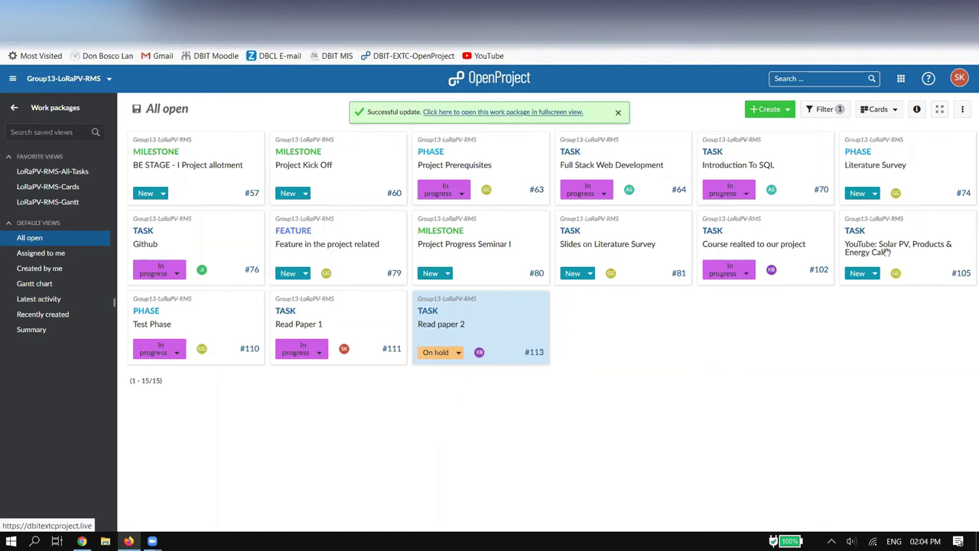
drag(508, 336, 452, 330)
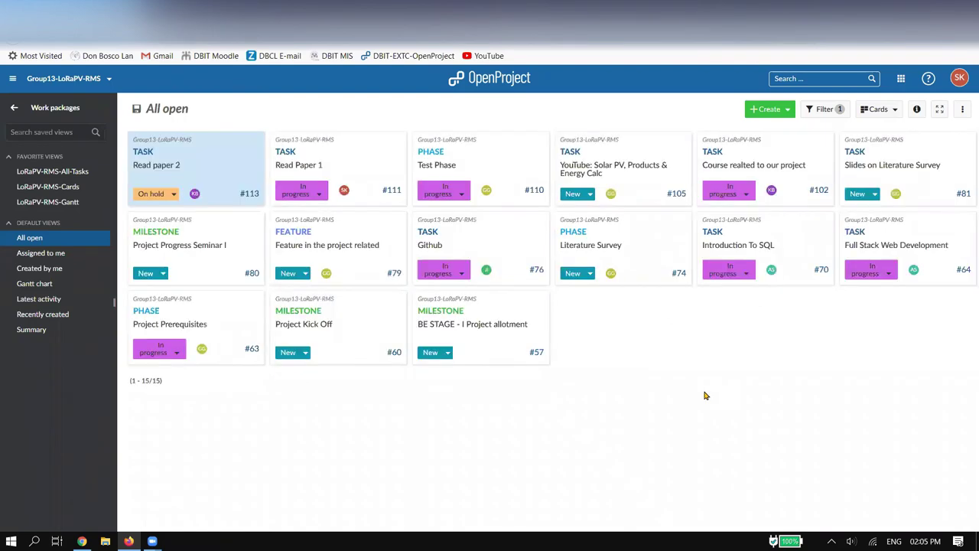
Display the work packages as a Gantt chart with a widened timeline, and reopen the default All open view
click(892, 111)
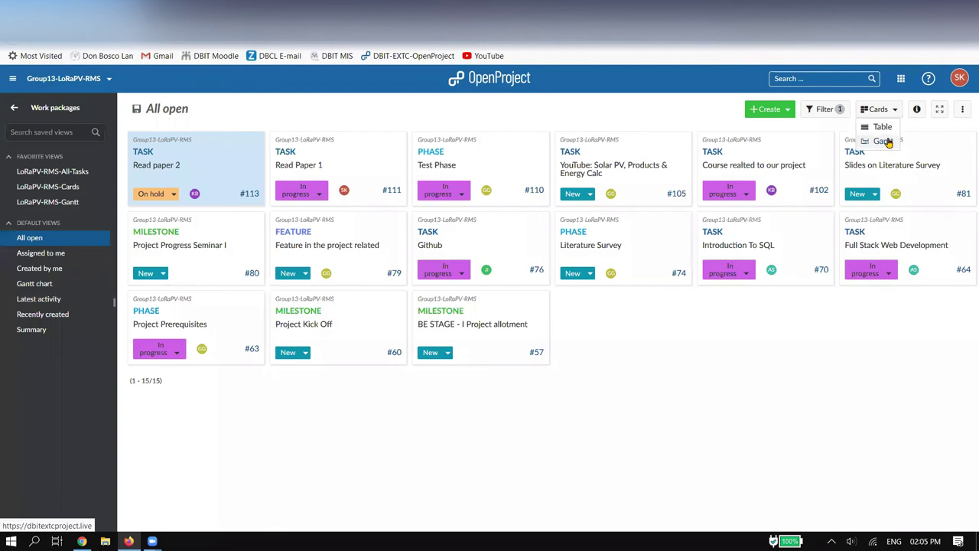
click(883, 142)
drag(689, 334, 278, 344)
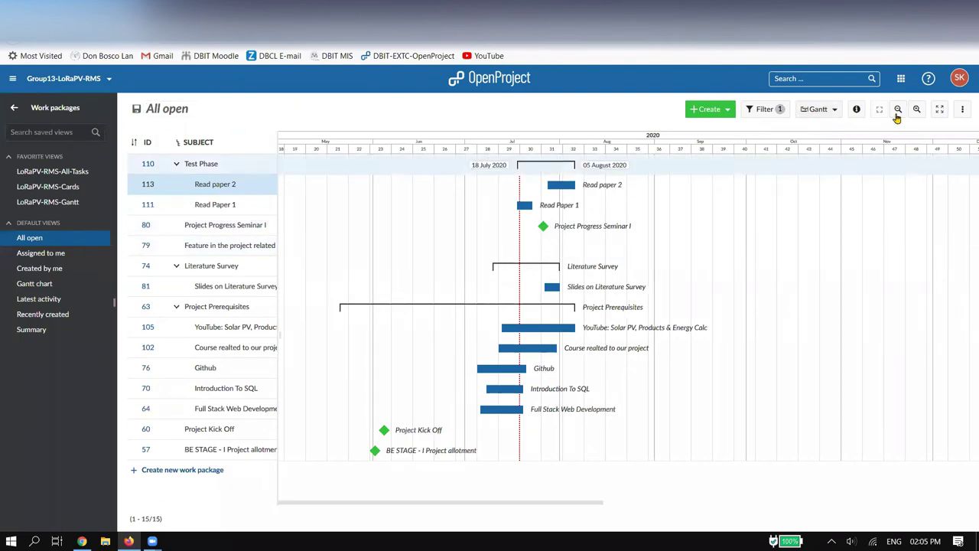
click(817, 109)
click(31, 240)
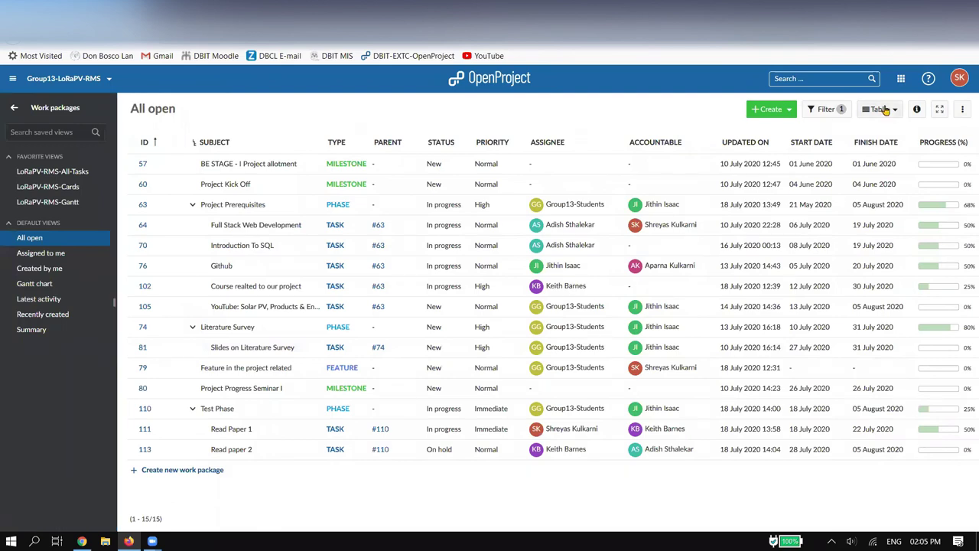
Switch All open to the Gantt display and widen the table beside the timeline enough to show the full subjects
click(885, 110)
click(883, 142)
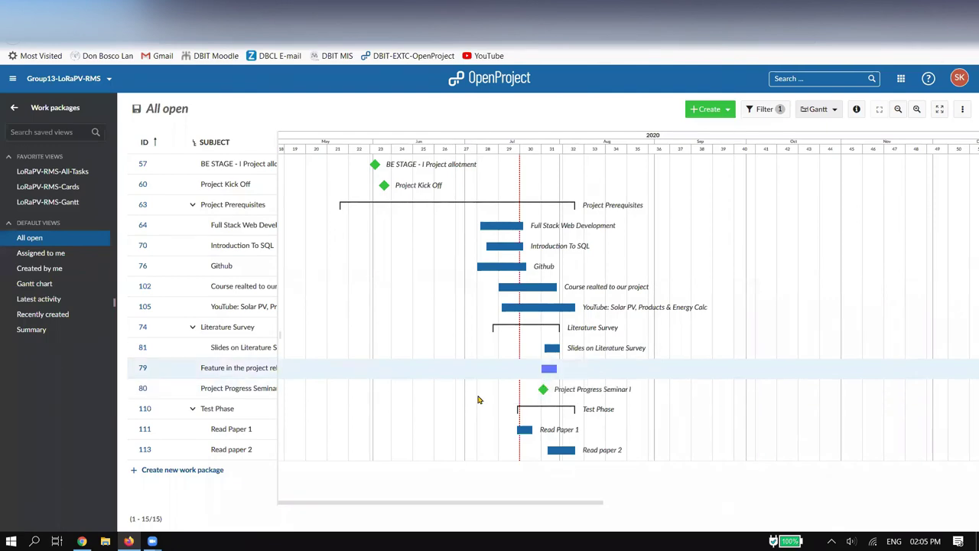
drag(277, 383, 417, 373)
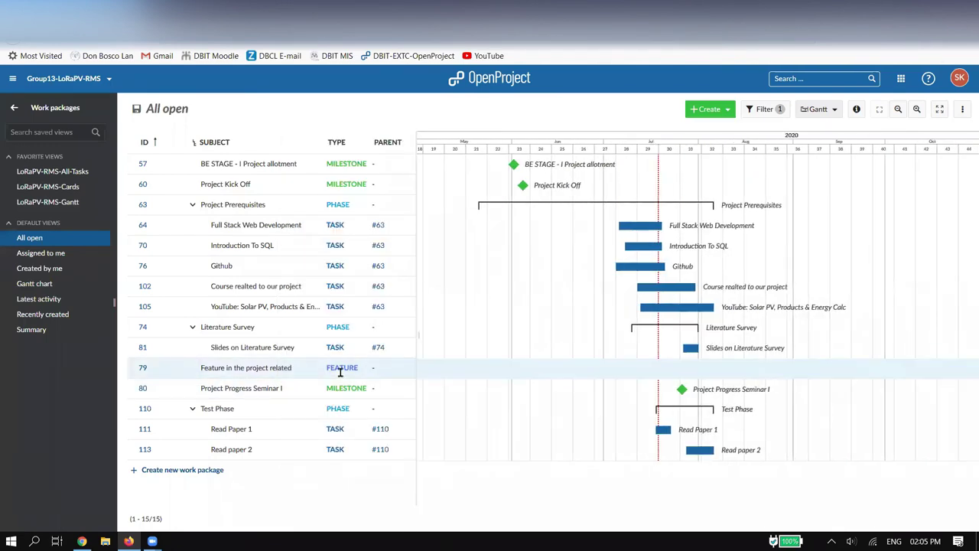
drag(340, 371, 337, 375)
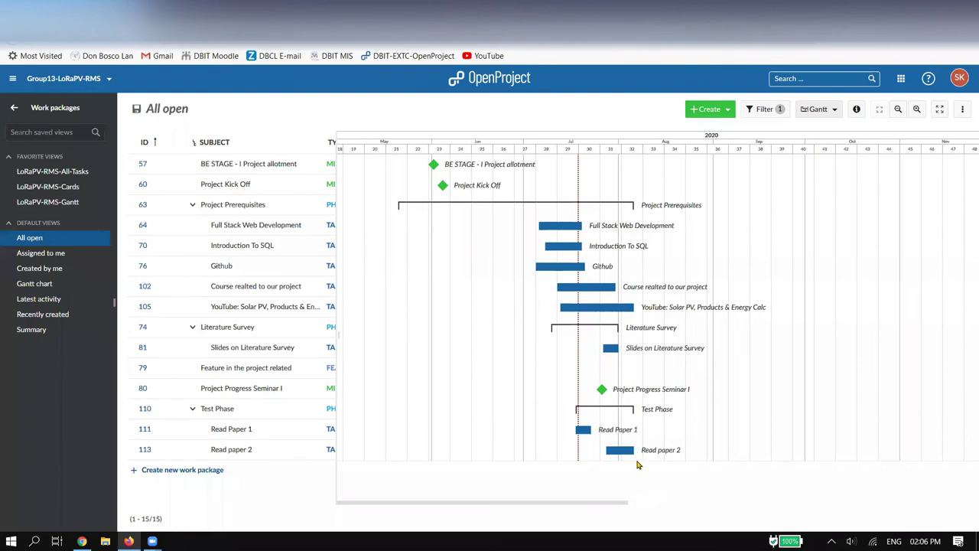
Extend the Read paper 2 bar on the timeline to finish on 17 September 2020 and return to the Table display
drag(664, 449, 765, 450)
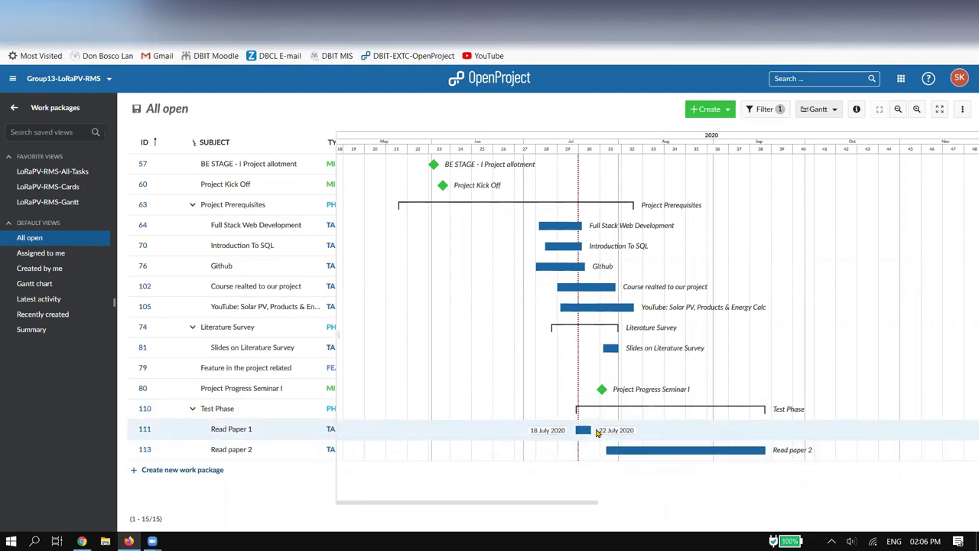
click(836, 111)
click(829, 141)
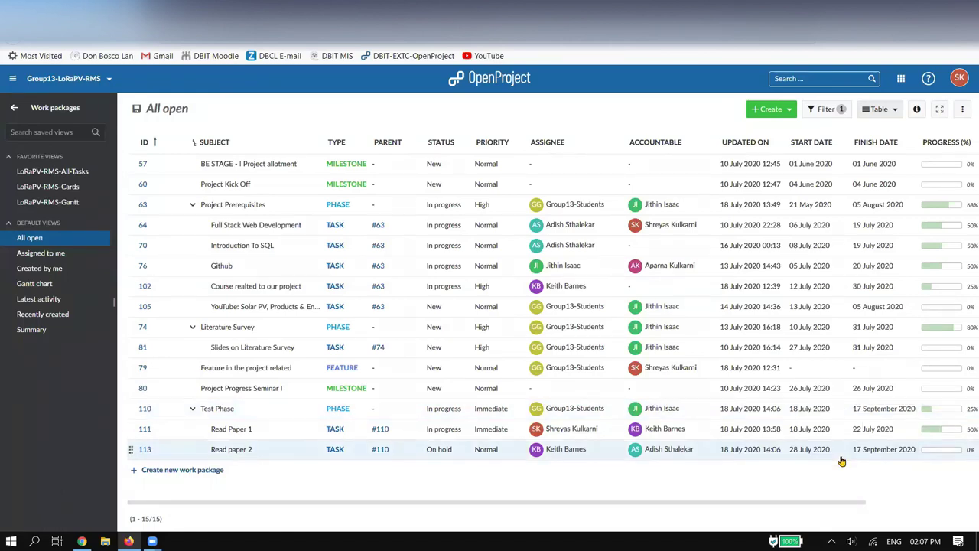
View the status options available for Read paper 2 without choosing a different one
click(448, 449)
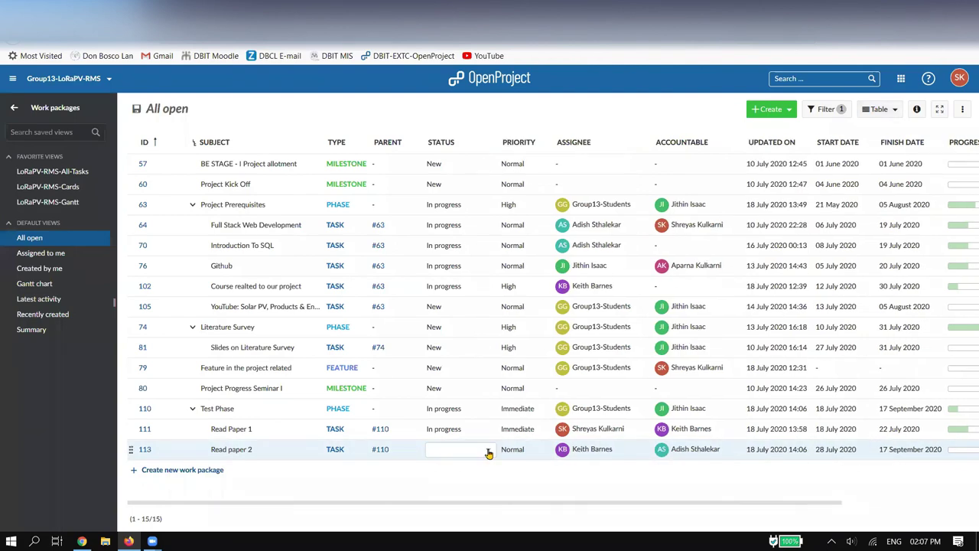
scroll(481, 458, down, 1)
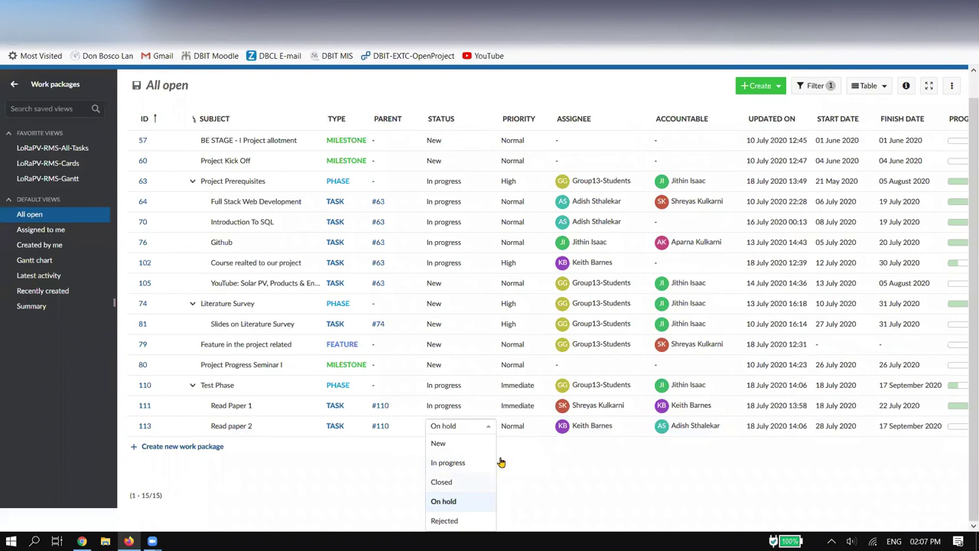
scroll(497, 463, up, 1)
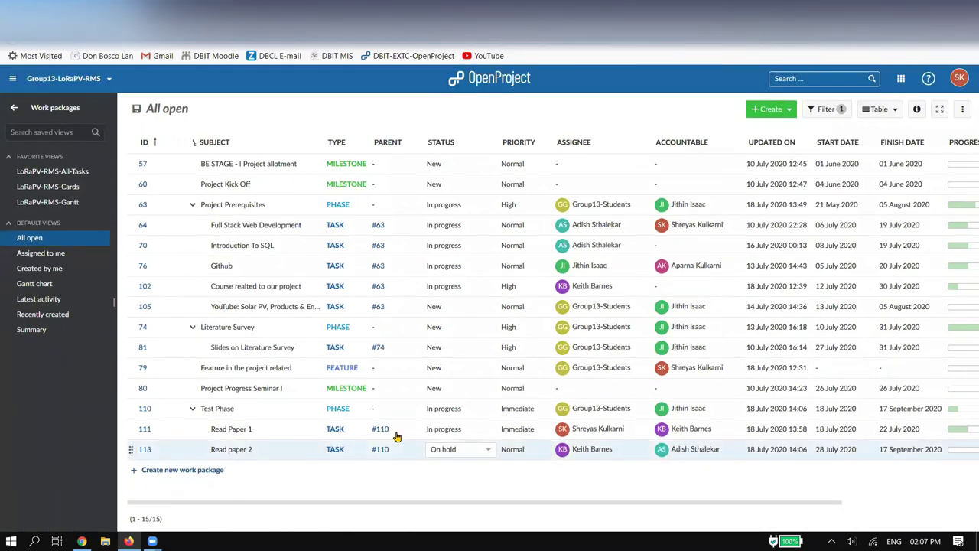
Compare the Cards and Gantt displays of the All open work packages and return to the Table display
click(898, 111)
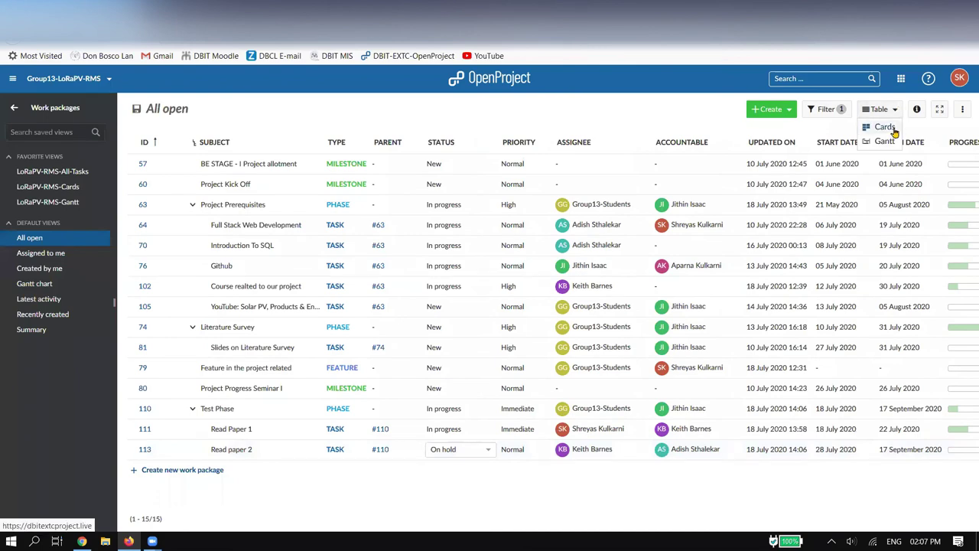
click(887, 128)
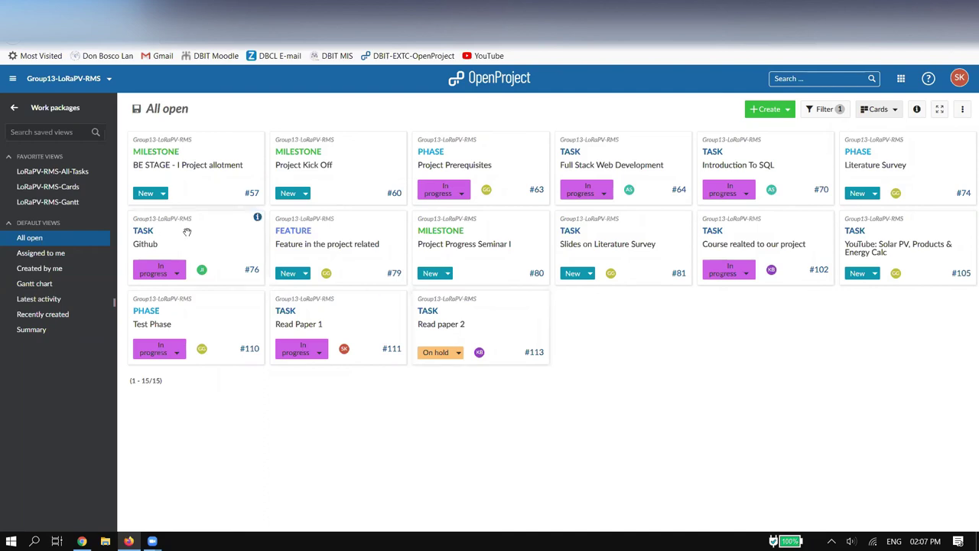
click(72, 246)
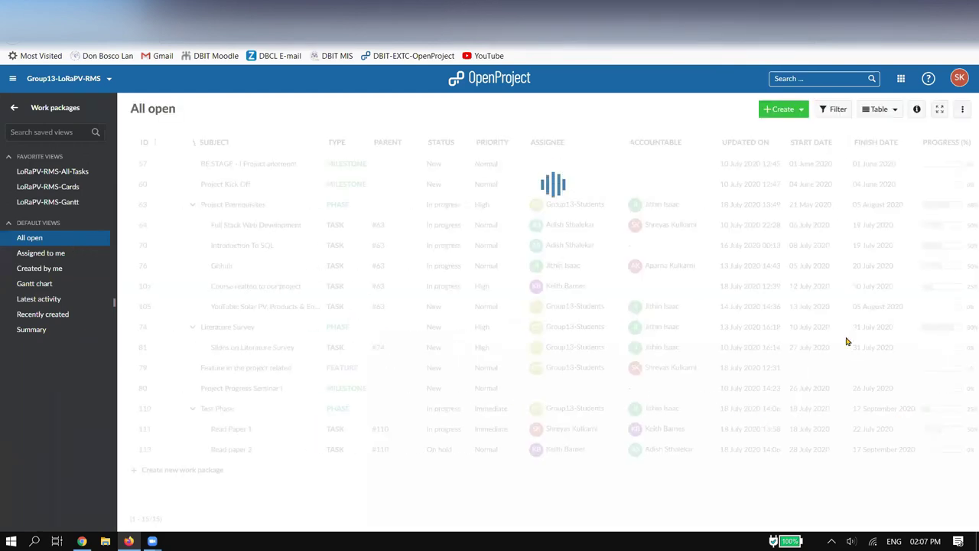
click(879, 109)
click(886, 128)
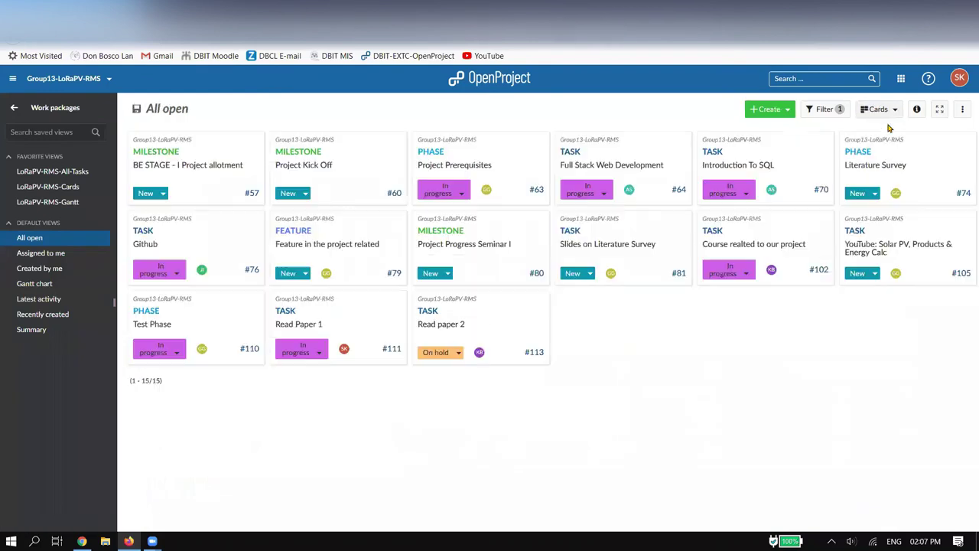
click(885, 108)
click(884, 142)
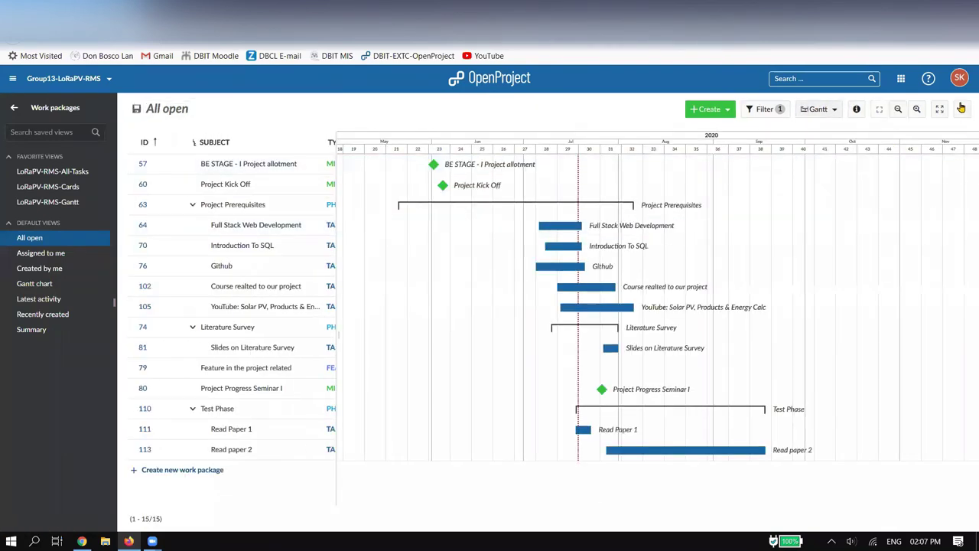
click(818, 109)
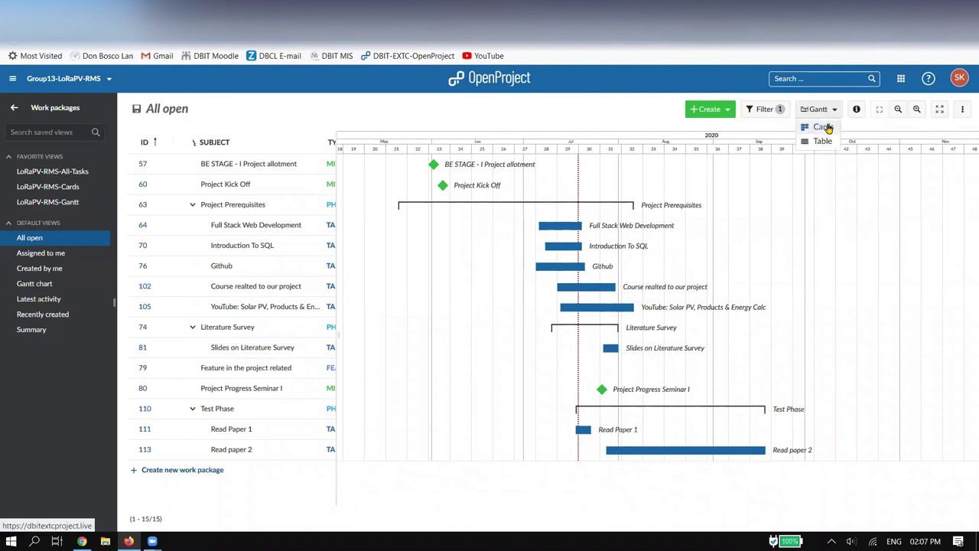
click(824, 139)
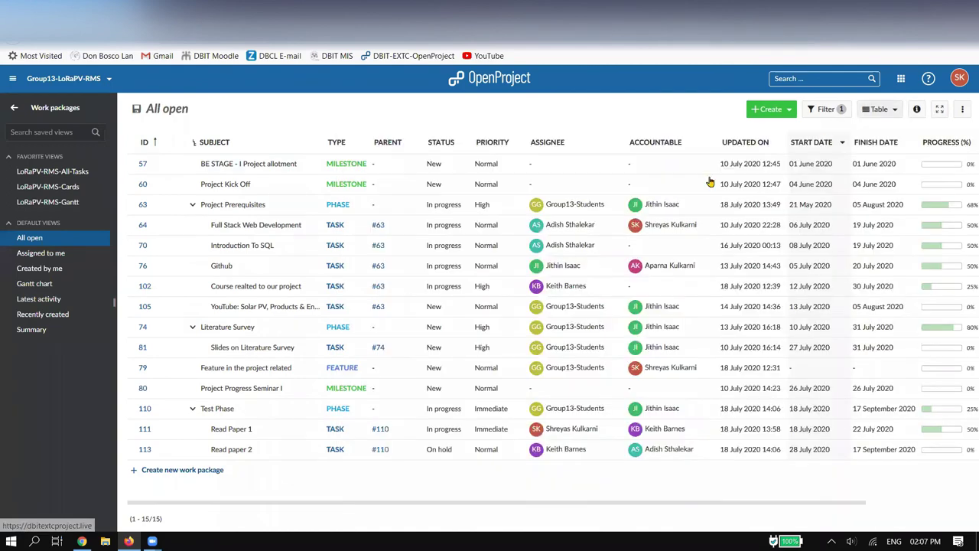
Set the status of the Read Paper 1 task to Closed and reload the All open view
click(452, 430)
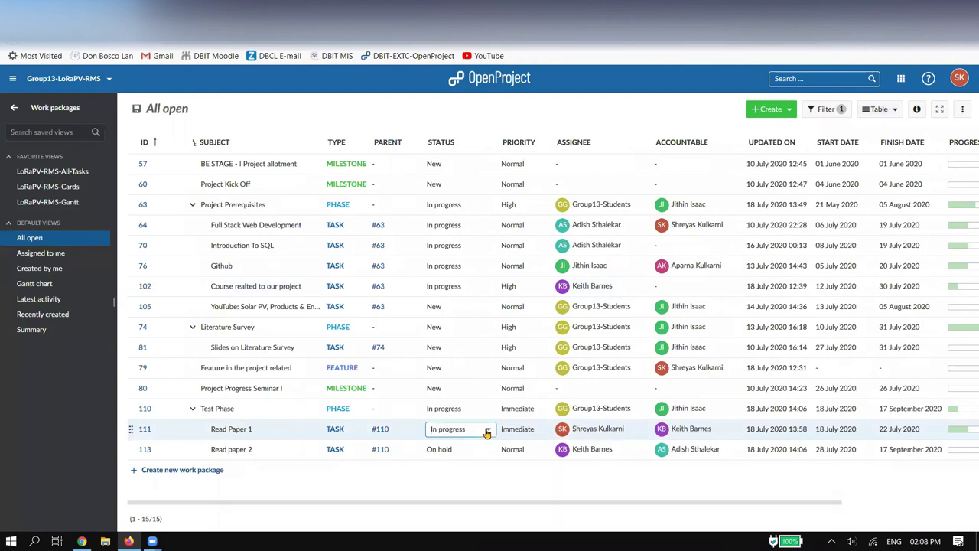
key(Down)
key(Return)
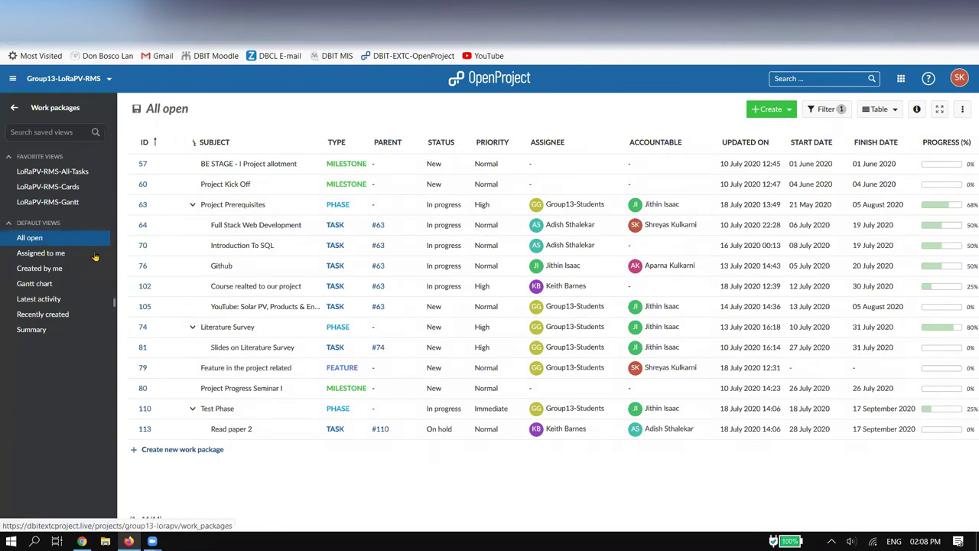
click(39, 239)
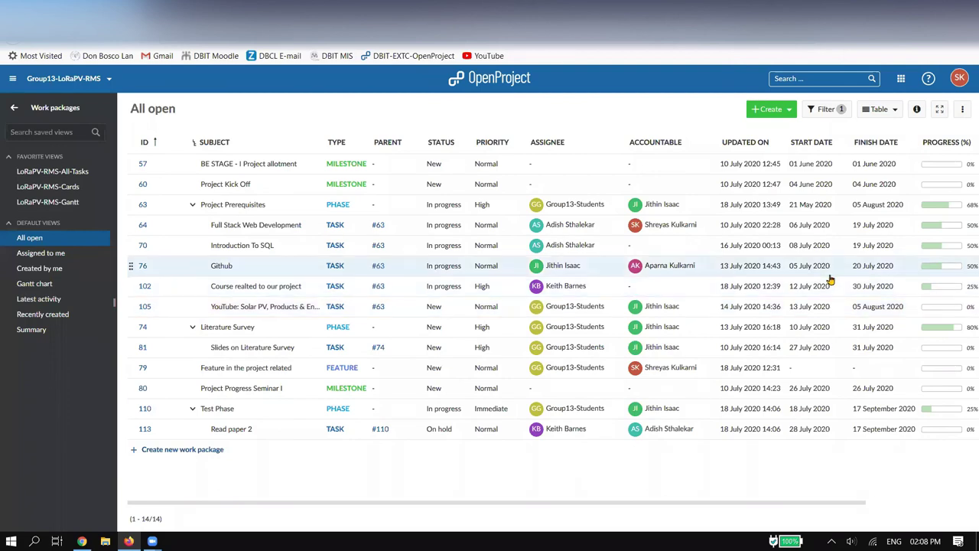
Change the Status filter to all, hide the filter settings and look through the full work package list
click(825, 109)
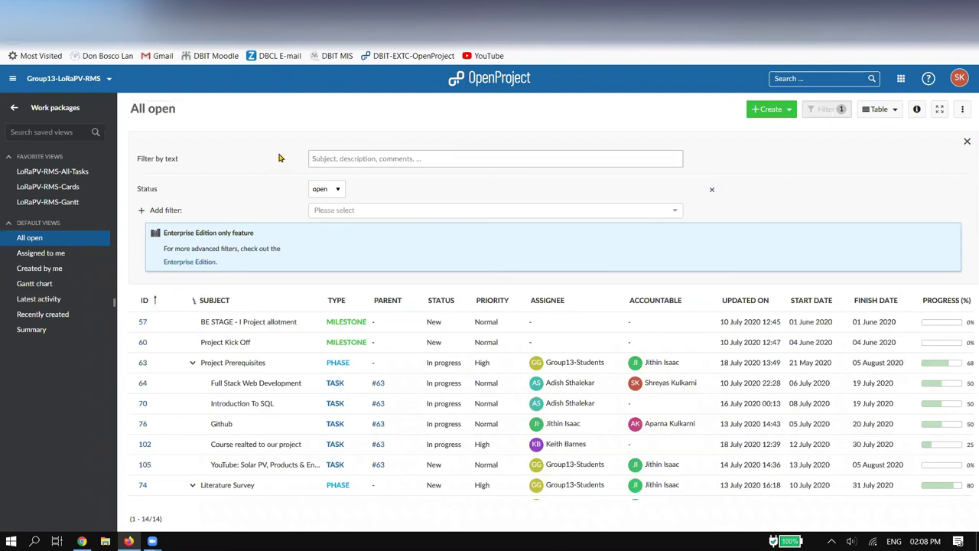
click(339, 191)
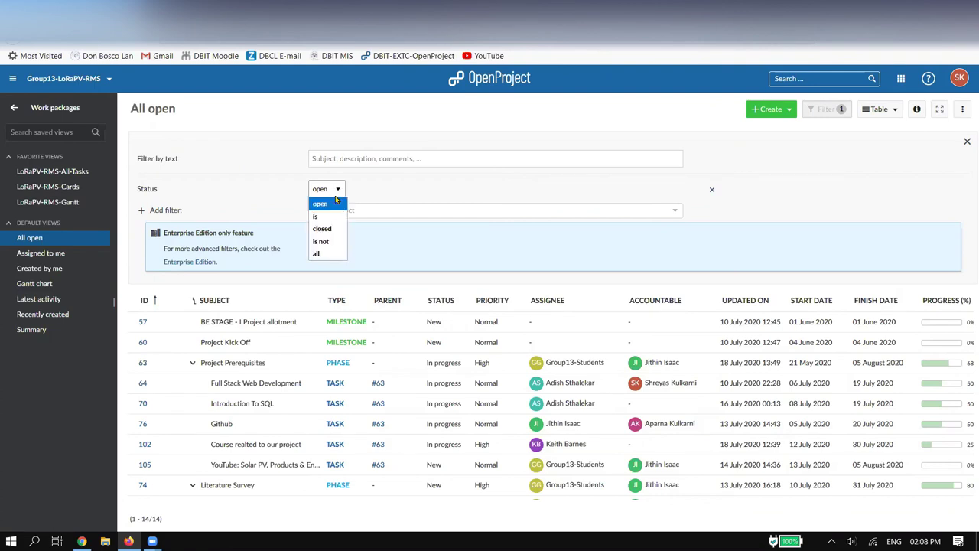
click(319, 256)
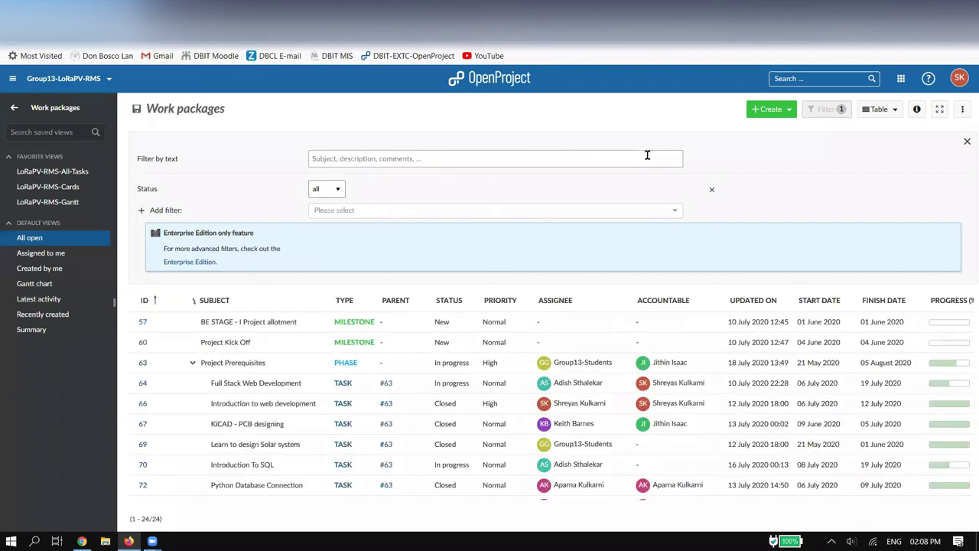
click(830, 109)
scroll(398, 359, down, 3)
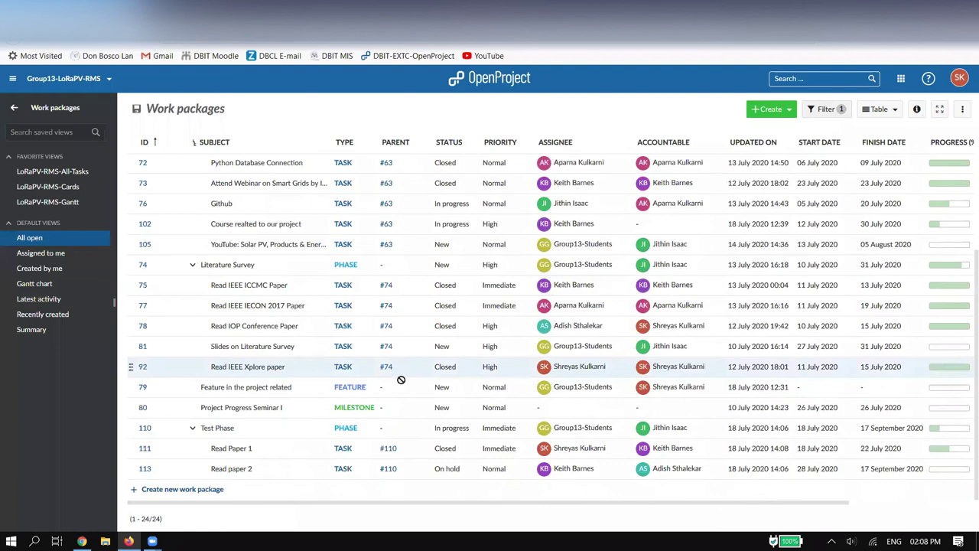
scroll(400, 329, up, 3)
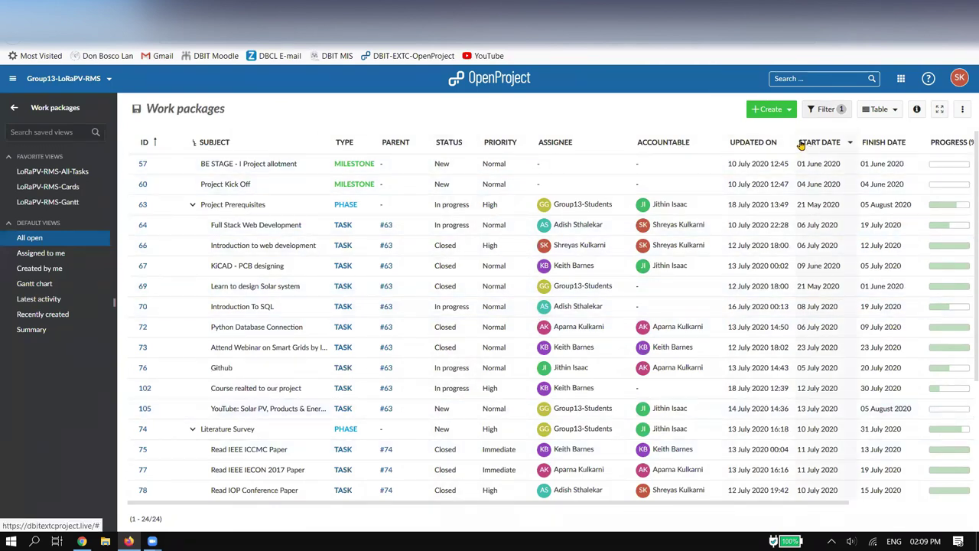
Save the current work package view as All tasks, with both the Public and Favored options enabled
click(965, 111)
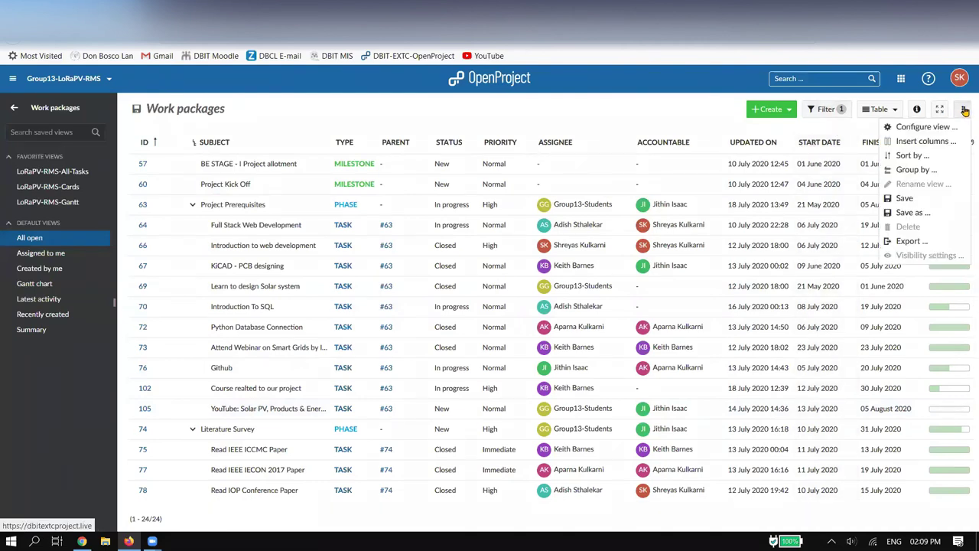
click(914, 213)
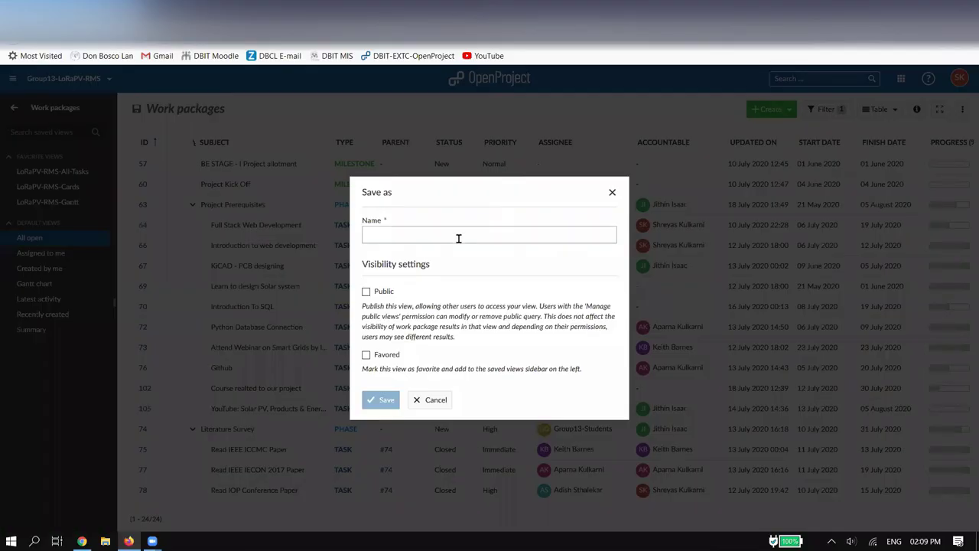
text(Al)
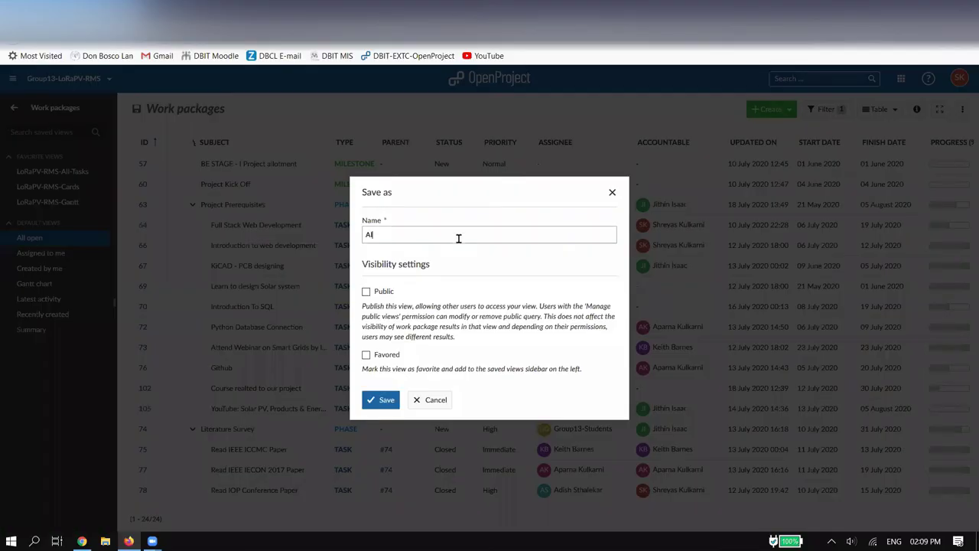
click(366, 292)
click(367, 355)
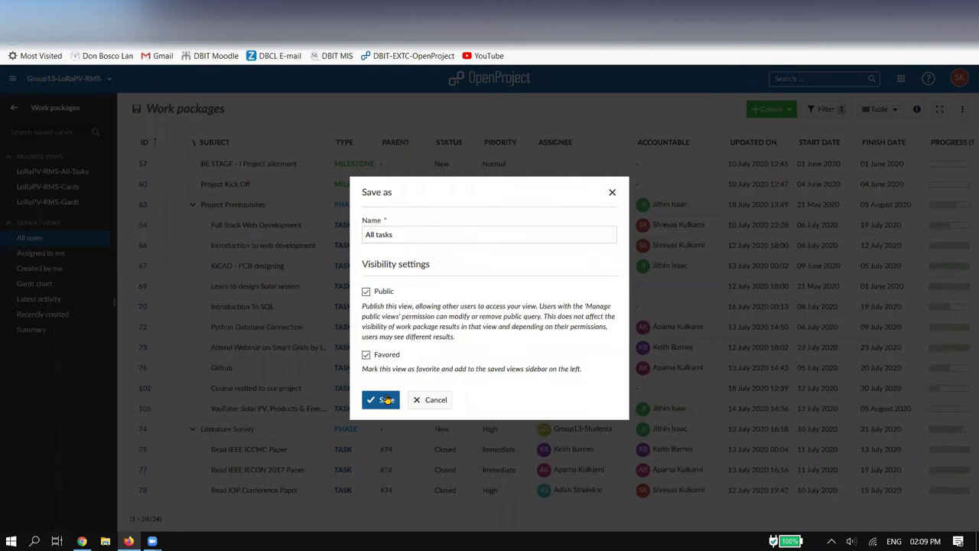
click(387, 399)
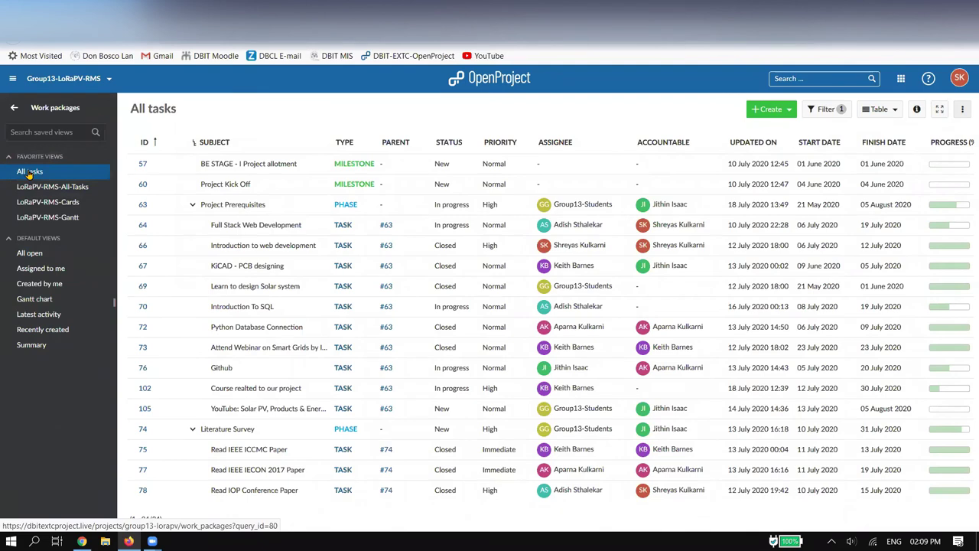
Look through the saved All tasks view, then compare it with the LoRaPV-RMS-Cards and LoRaPV-RMS-Gantt views
click(29, 173)
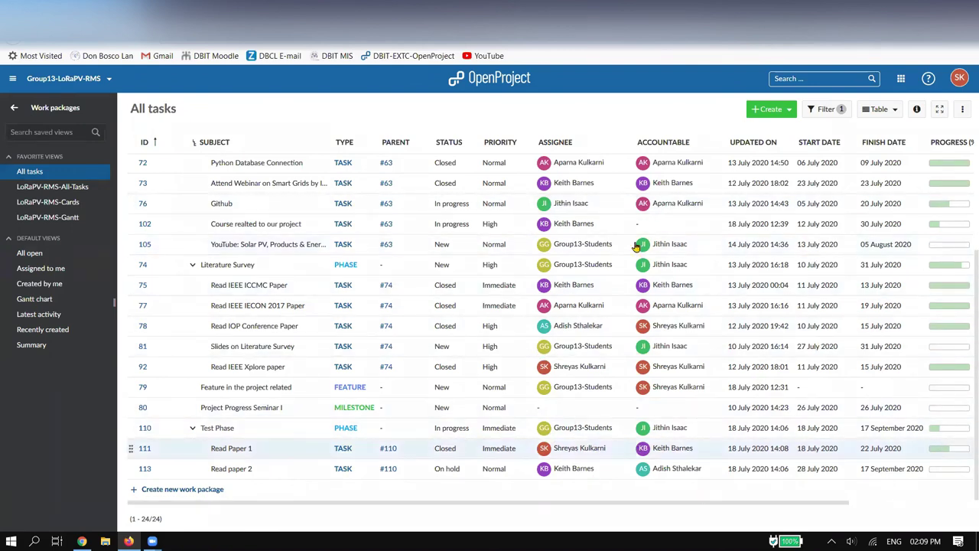
scroll(635, 247, up, 3)
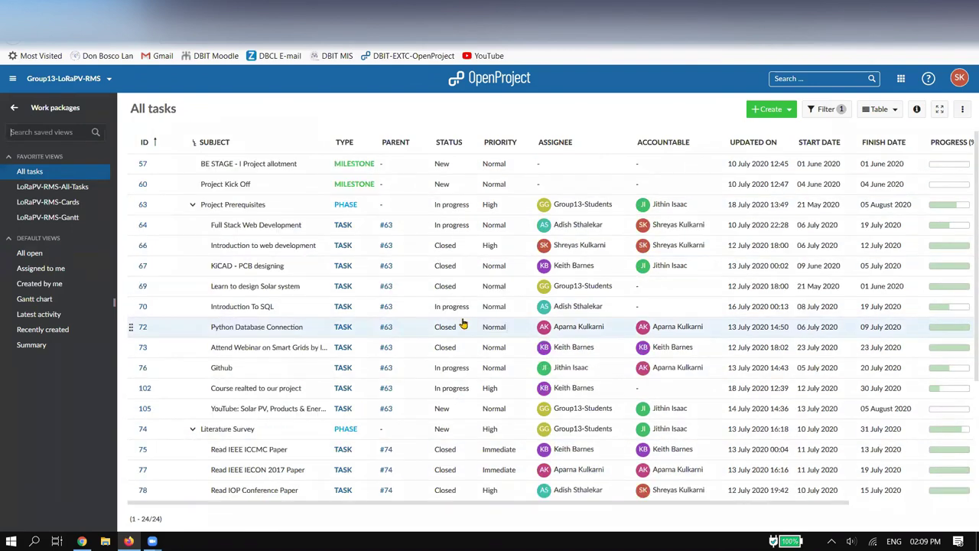
click(38, 173)
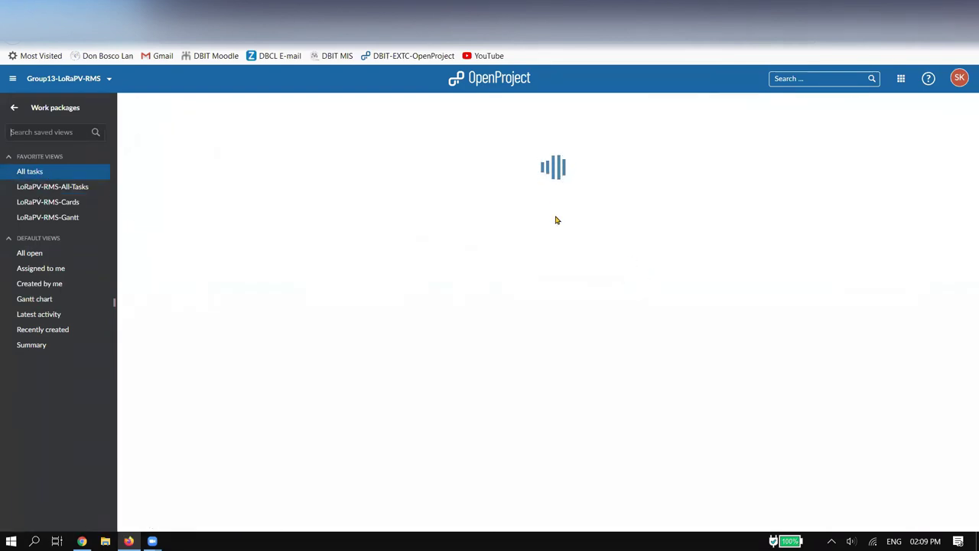
click(68, 203)
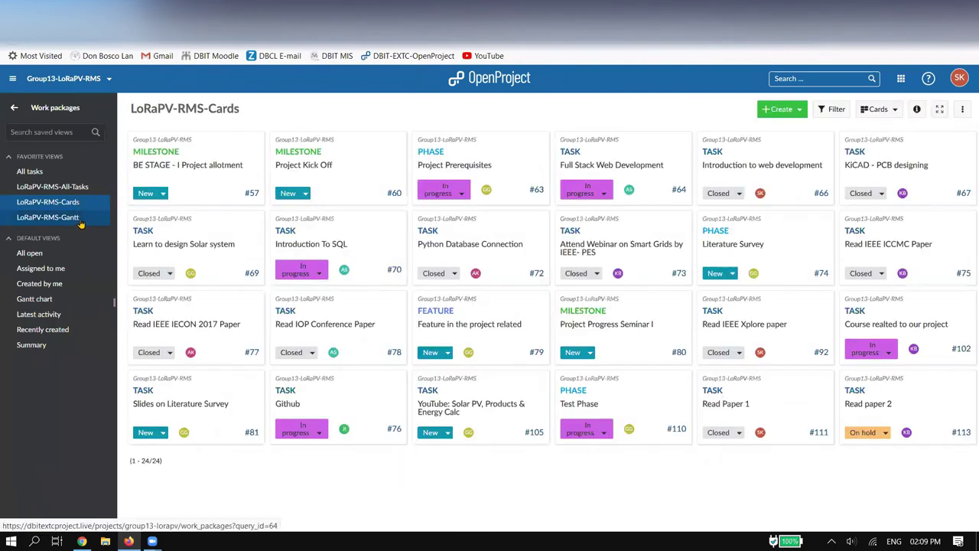
click(80, 218)
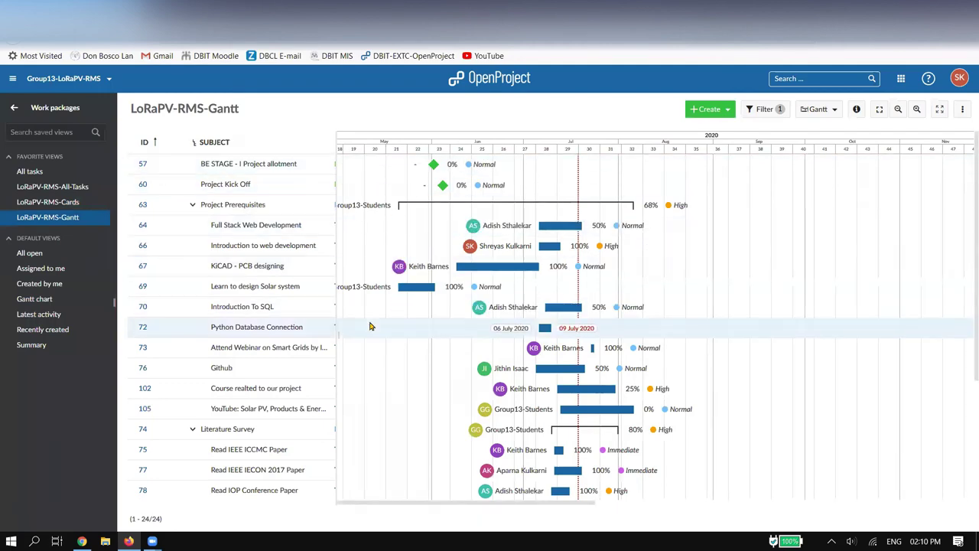
click(82, 259)
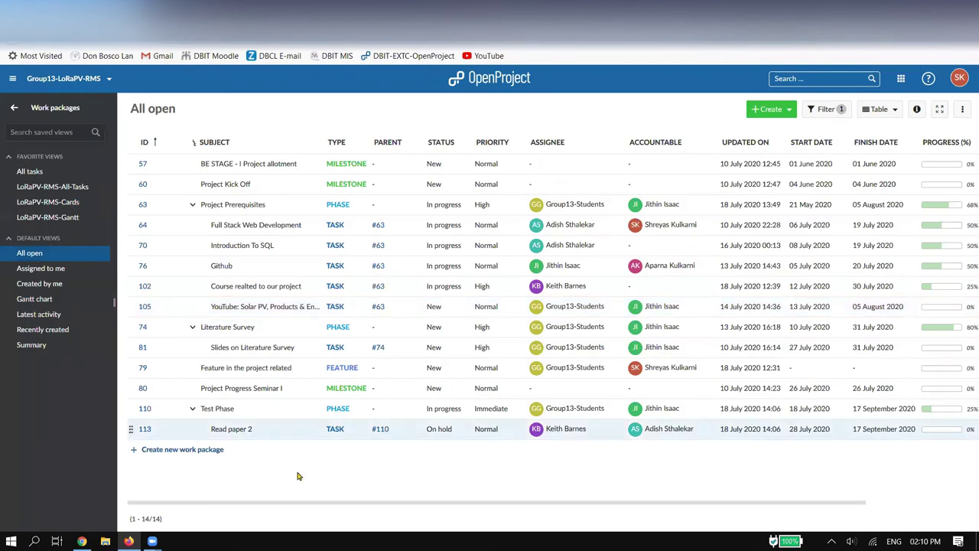
right_click(292, 433)
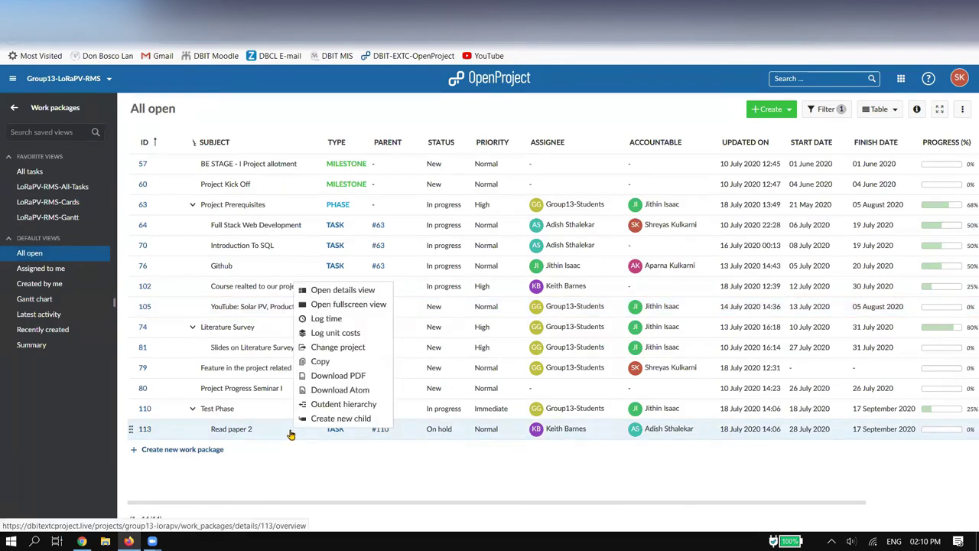
right_click(283, 434)
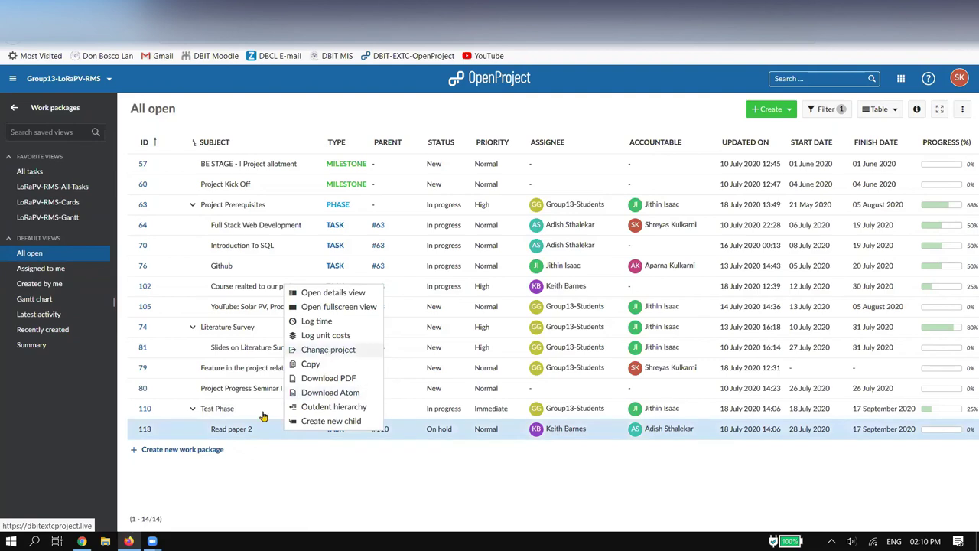
click(214, 450)
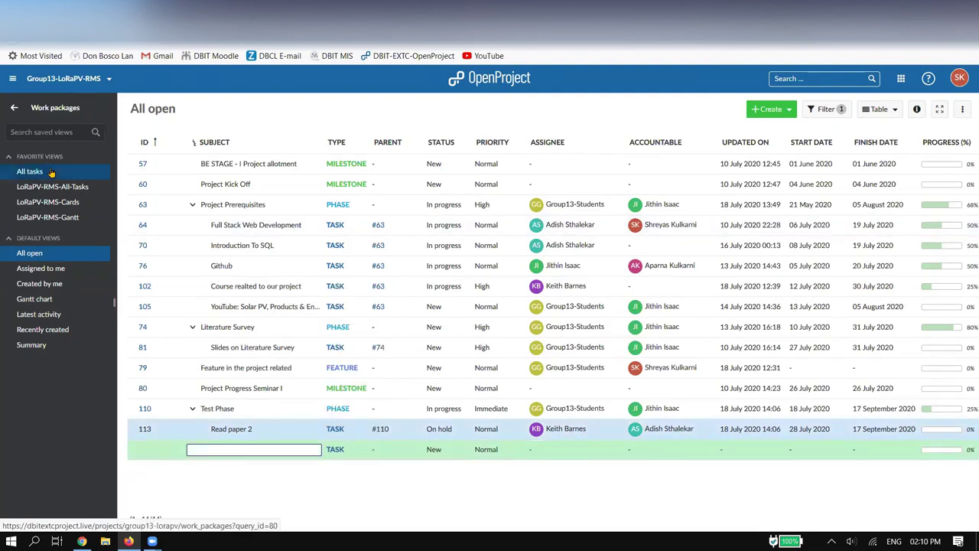
Set the status of the Read Paper 1 task to In progress in the All tasks view
click(51, 172)
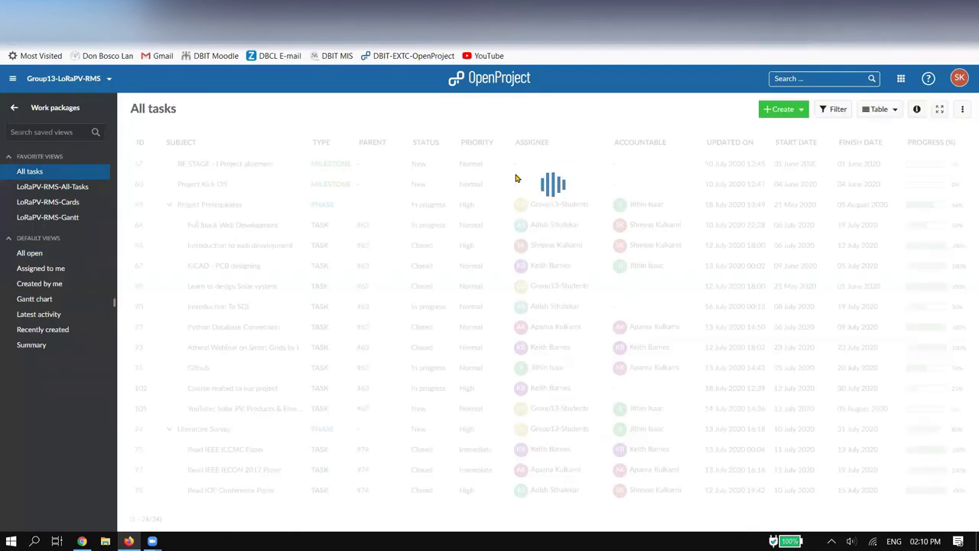
scroll(475, 398, down, 5)
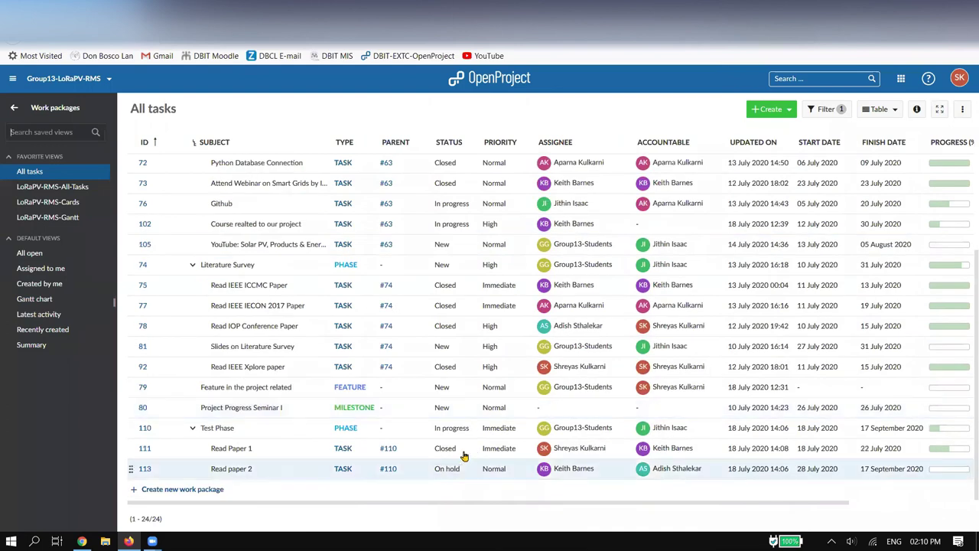
click(451, 448)
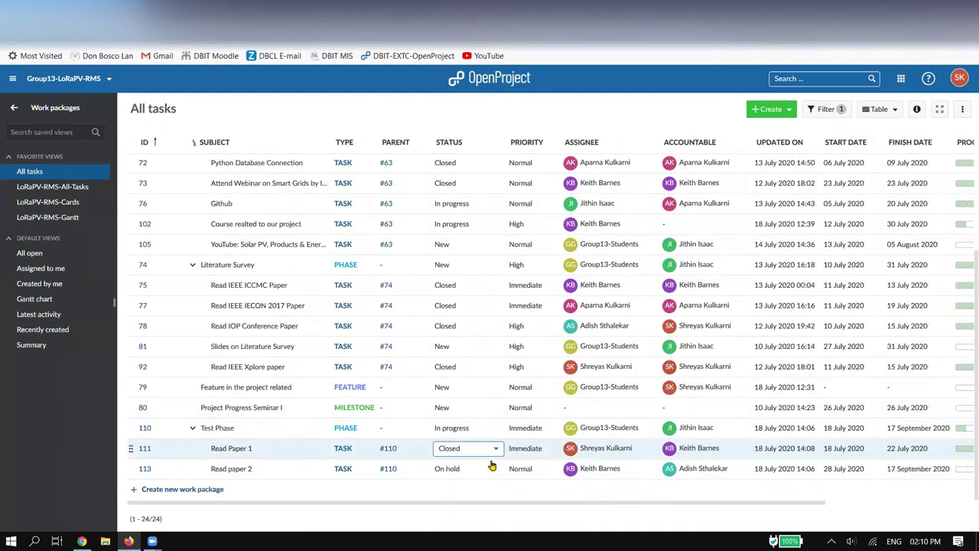
click(497, 451)
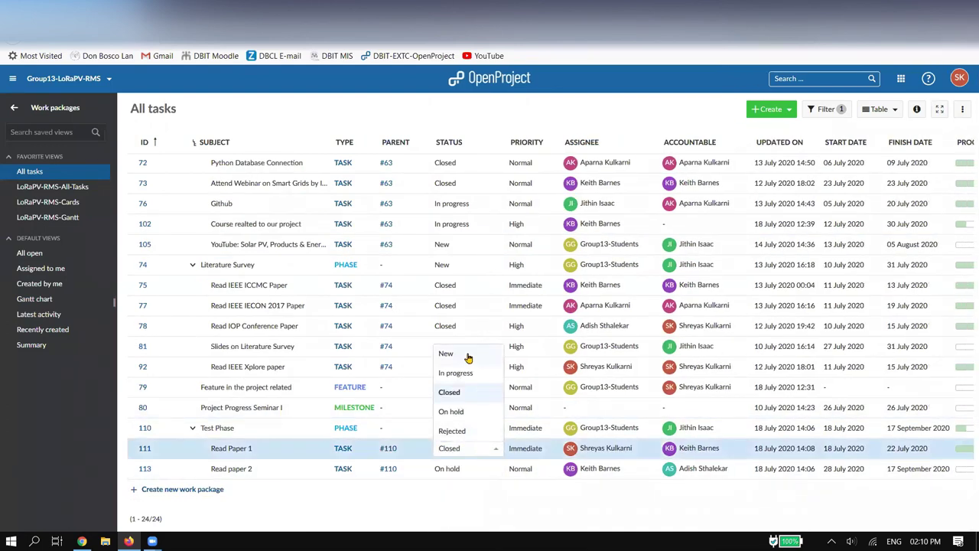
click(469, 374)
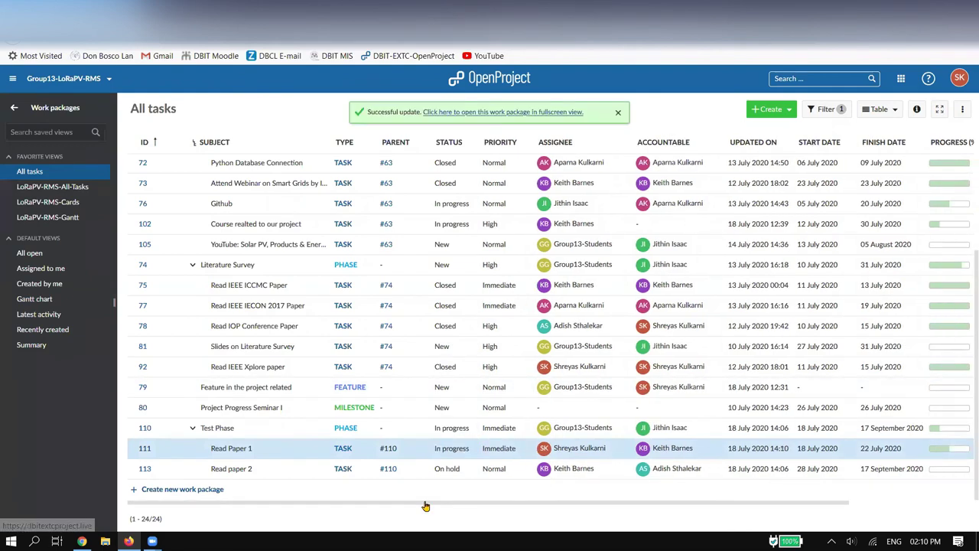
Download the Read Paper 1 task as a PDF from the All open view and save the file
click(44, 257)
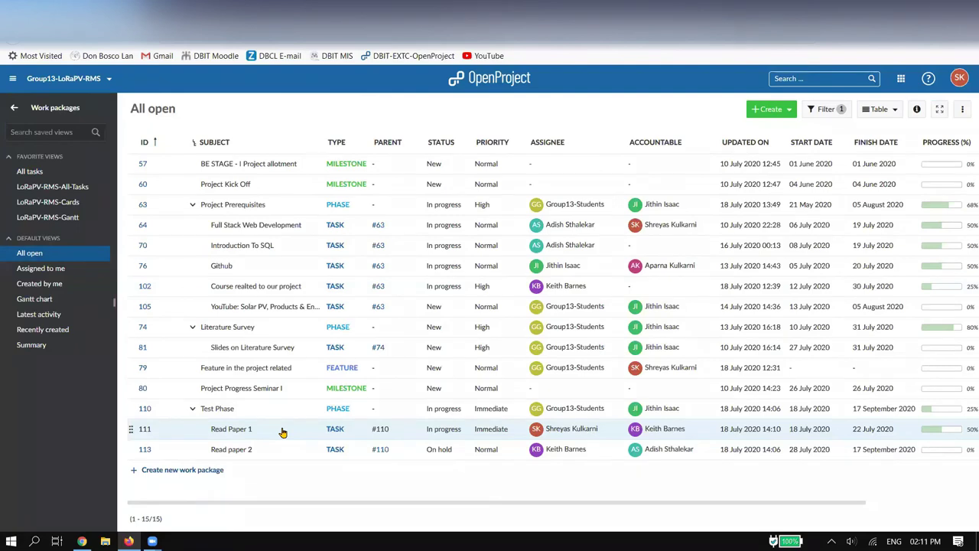
right_click(282, 433)
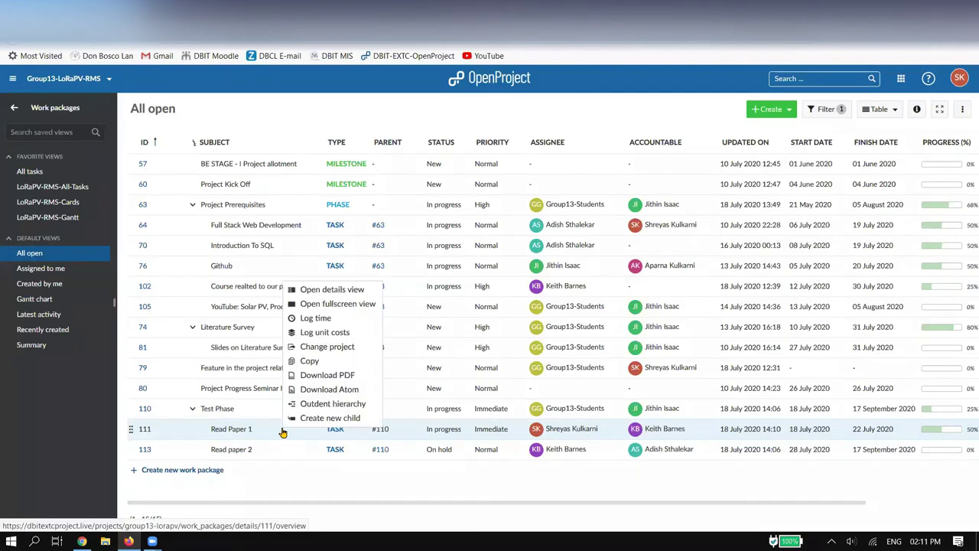
click(330, 375)
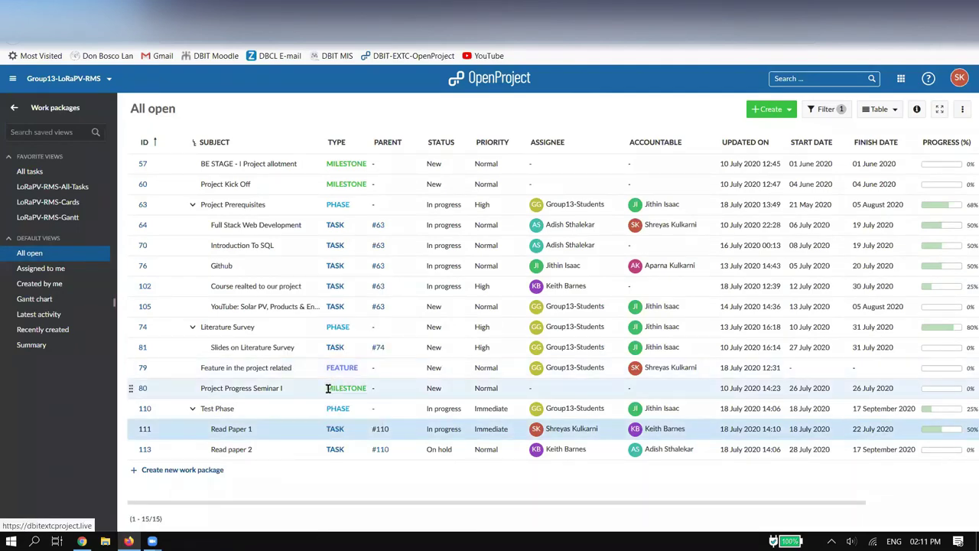
click(376, 303)
click(538, 355)
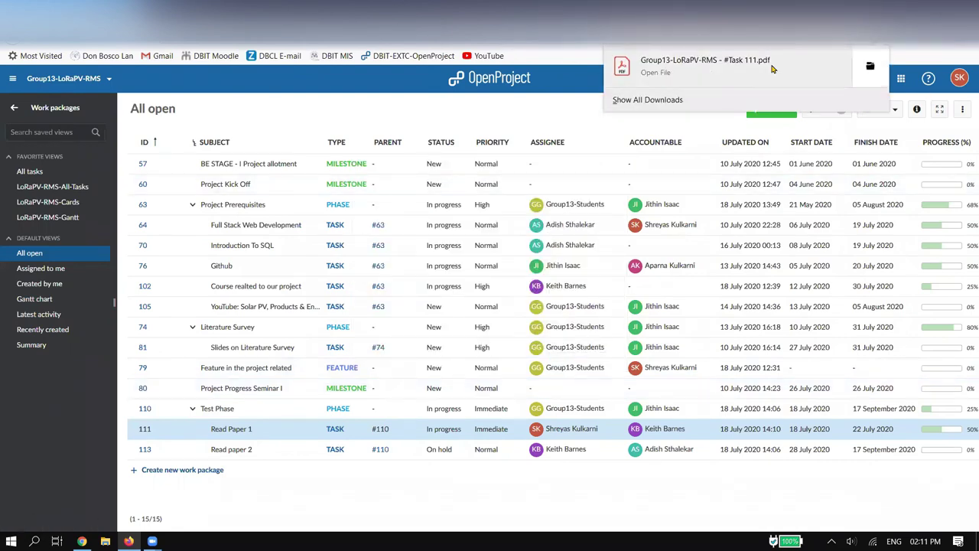
Open the downloaded Task 111 PDF, review its details and history, and close it
click(773, 69)
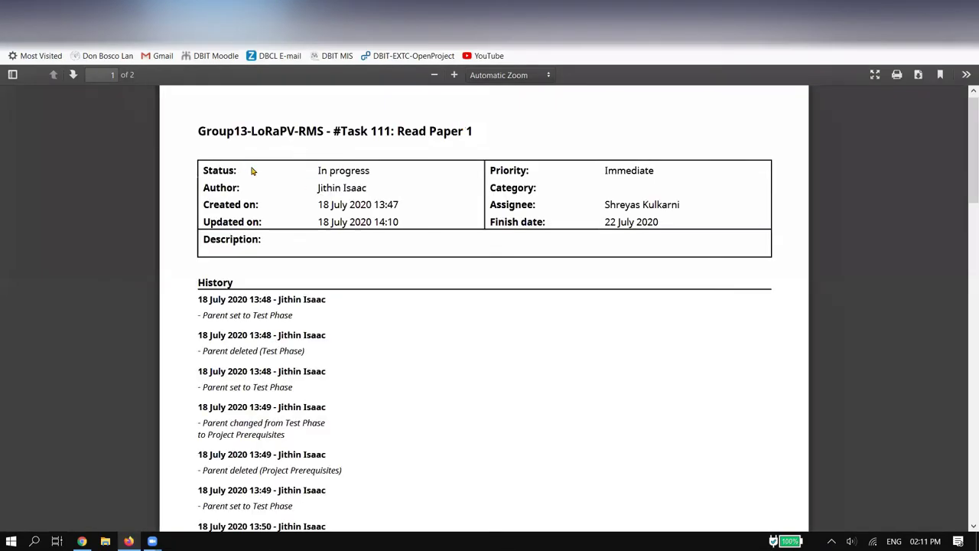
drag(341, 188, 647, 220)
drag(364, 215, 334, 238)
scroll(411, 221, down, 3)
scroll(354, 376, down, 9)
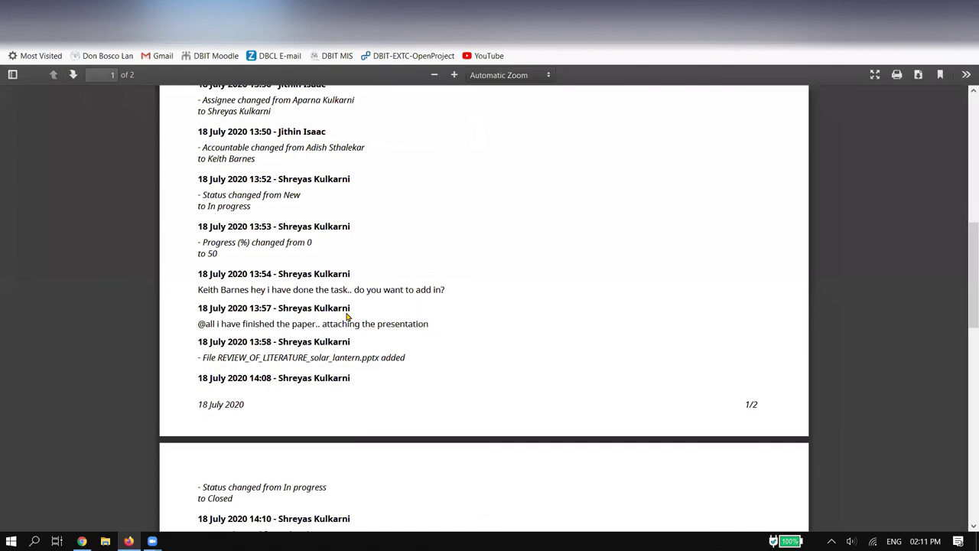
scroll(347, 315, down, 9)
scroll(312, 283, up, 20)
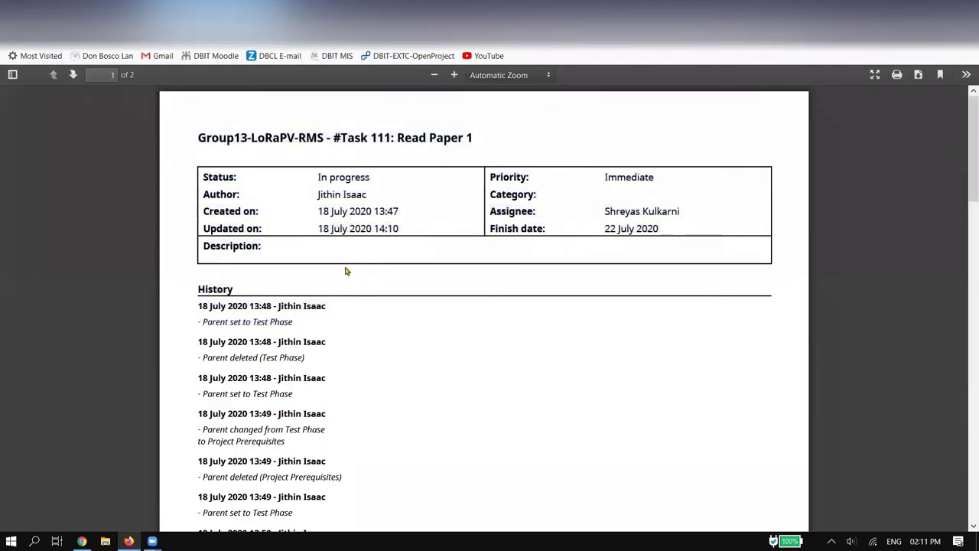
key(ctrl+w)
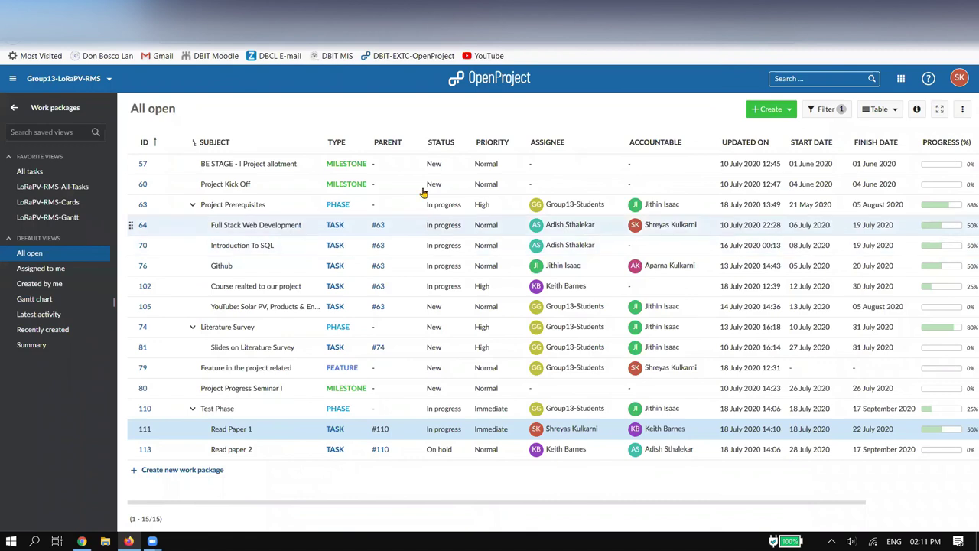
Export the All open work packages as PDF with descriptions and attachments and save the file
click(964, 111)
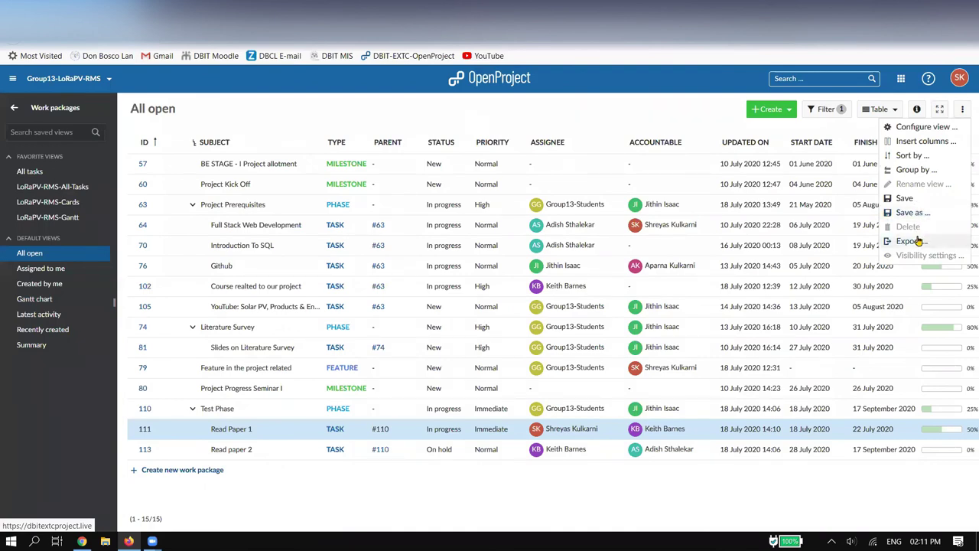
click(910, 241)
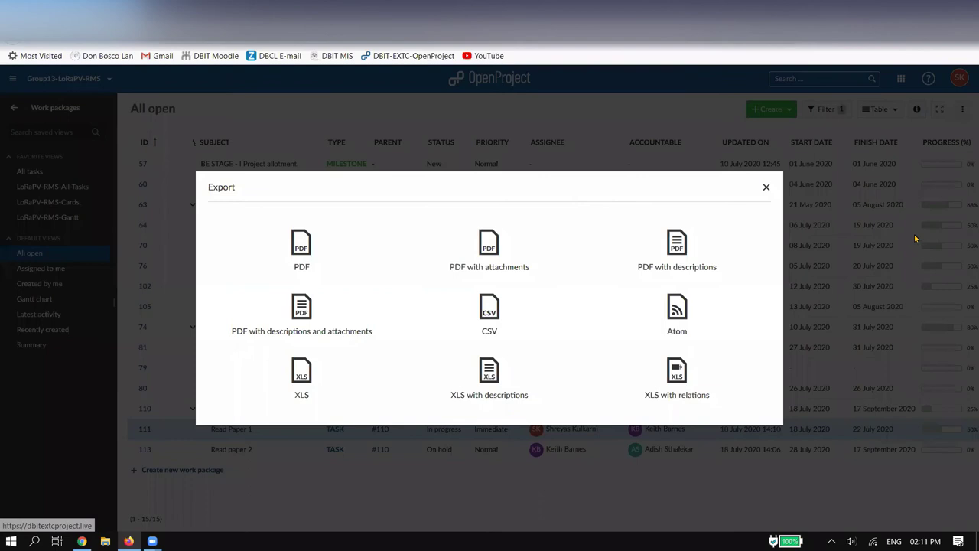
click(322, 316)
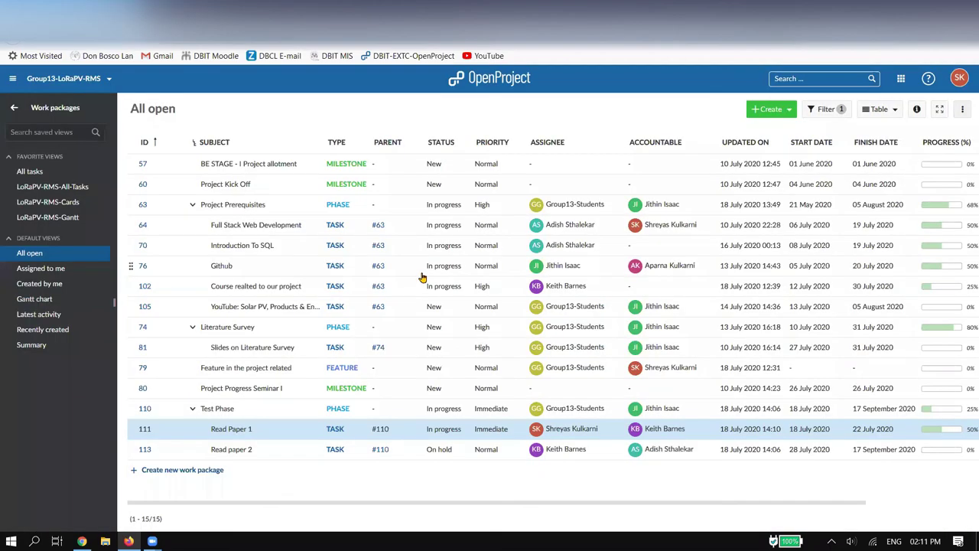
click(420, 304)
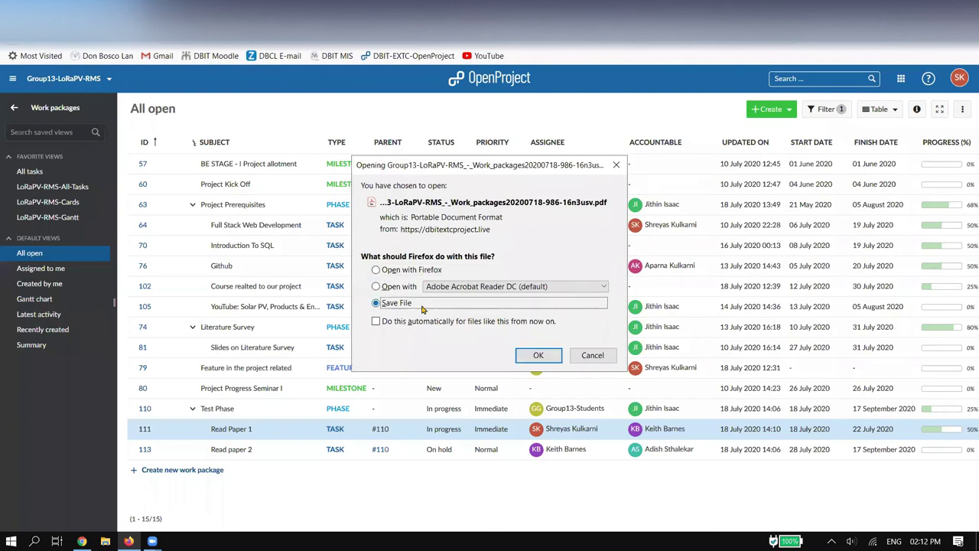
click(538, 355)
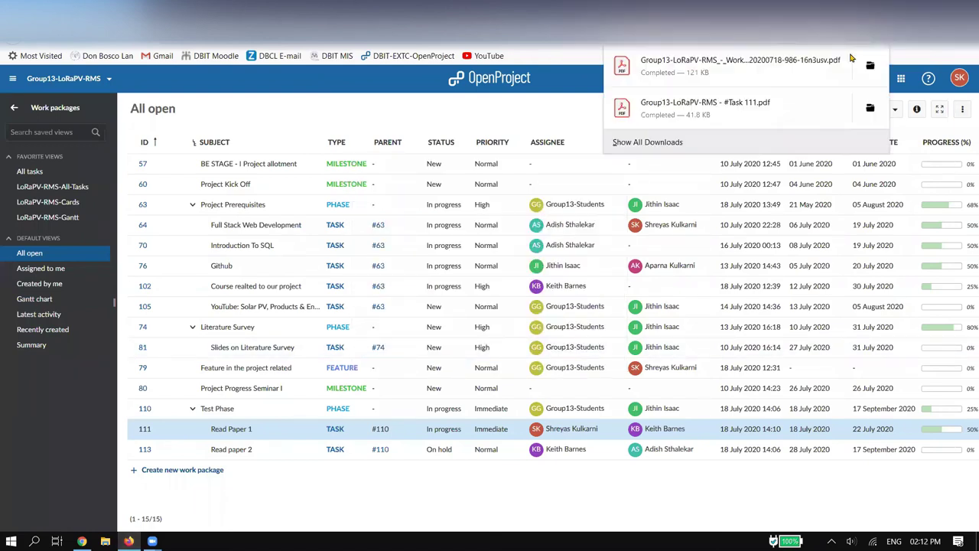
Open the exported work packages PDF and read through its table and descriptions to the last page
click(775, 70)
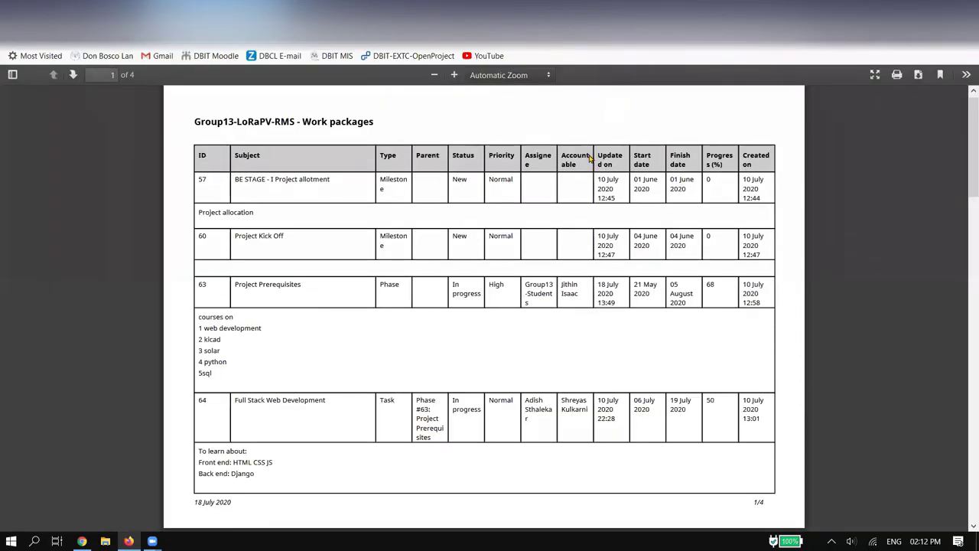
scroll(589, 157, down, 1)
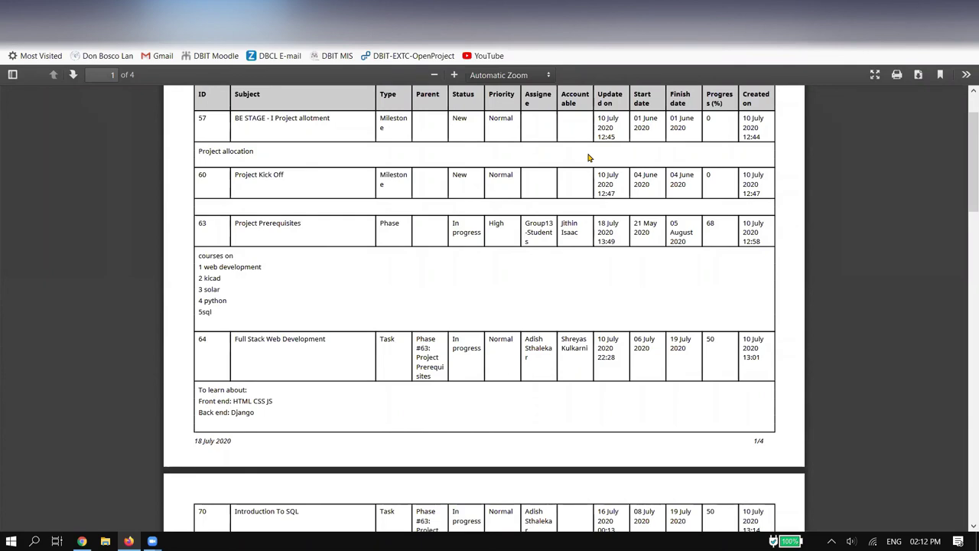
scroll(590, 157, down, 6)
scroll(582, 162, down, 11)
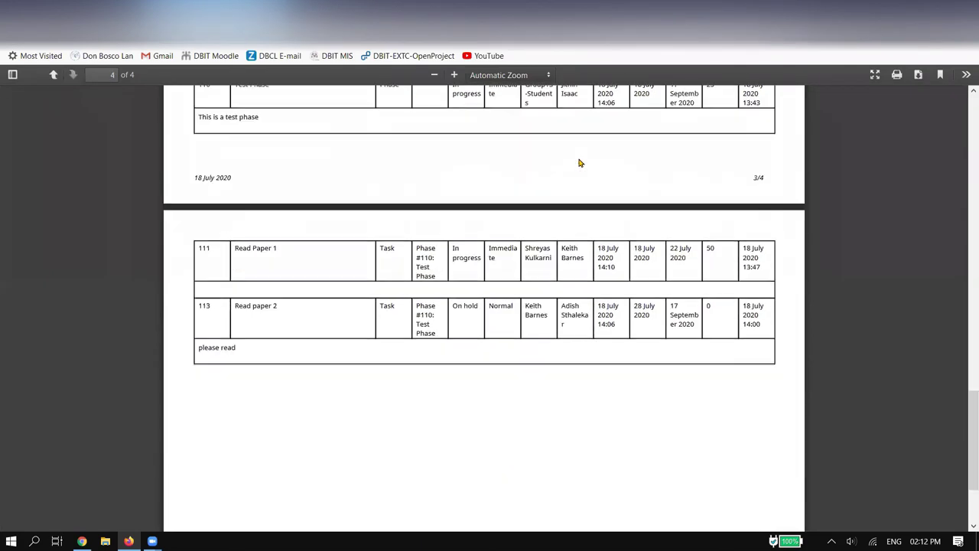
Skim back through the exported work packages PDF from its last page to the earlier pages and close it
scroll(580, 162, down, 3)
scroll(579, 163, up, 12)
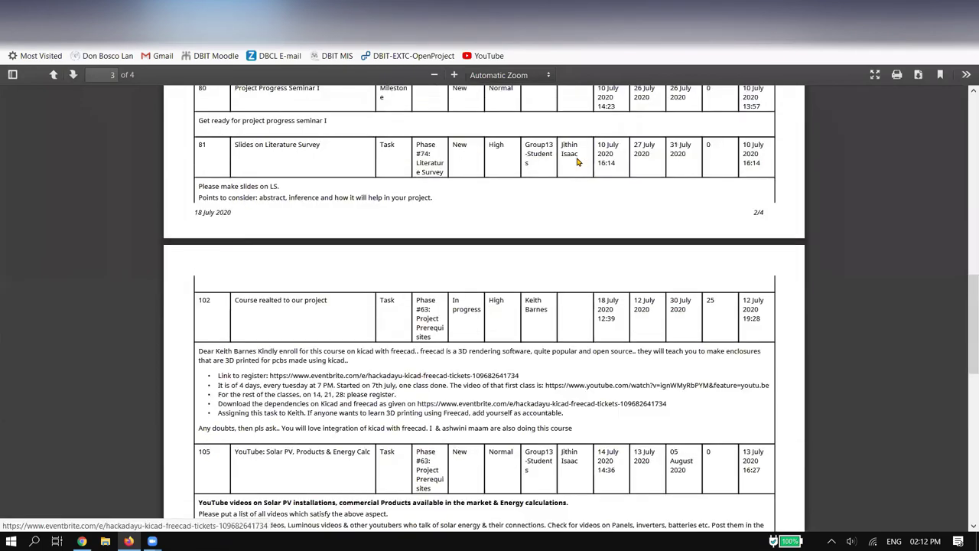
scroll(572, 168, up, 14)
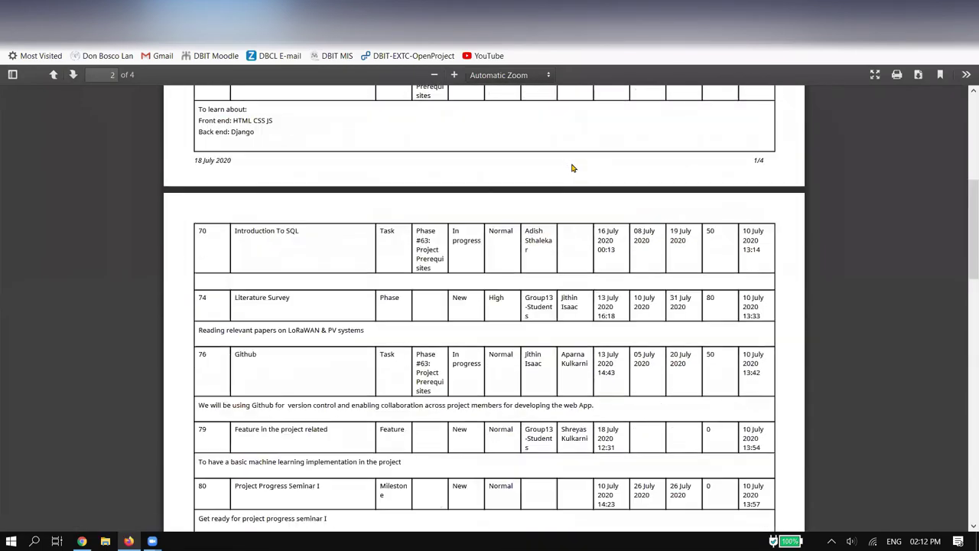
key(ctrl+w)
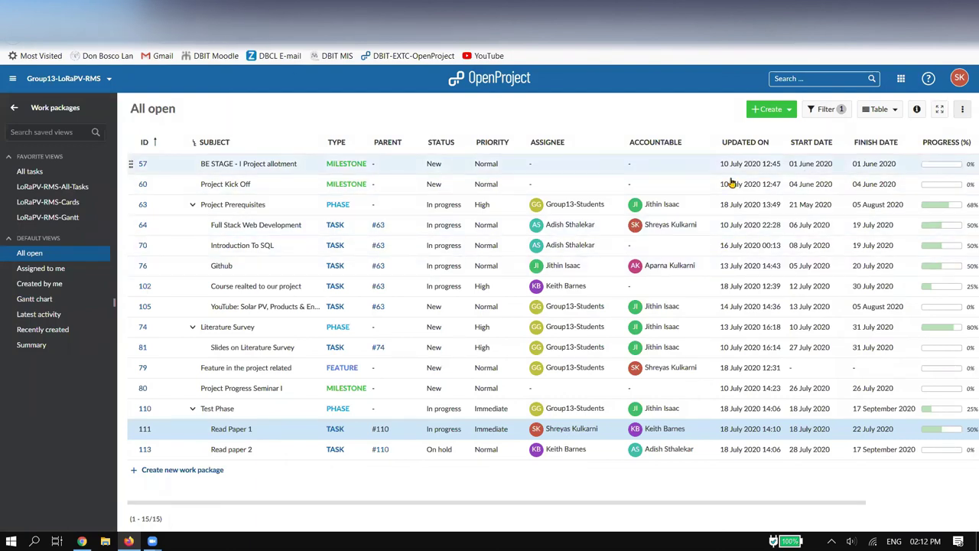
Configure the All open view to show the Gantt chart alongside the table, checking the available extra columns on the way
click(965, 110)
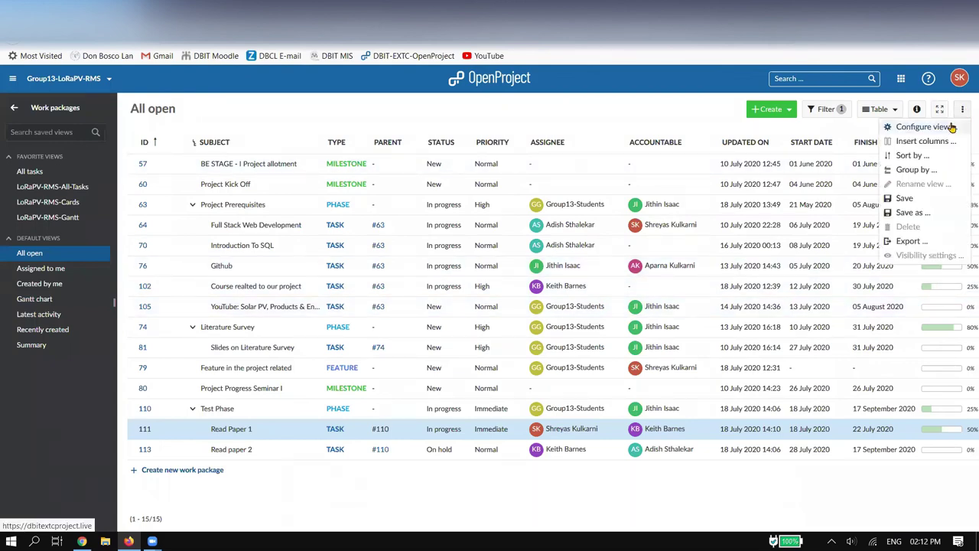
click(951, 127)
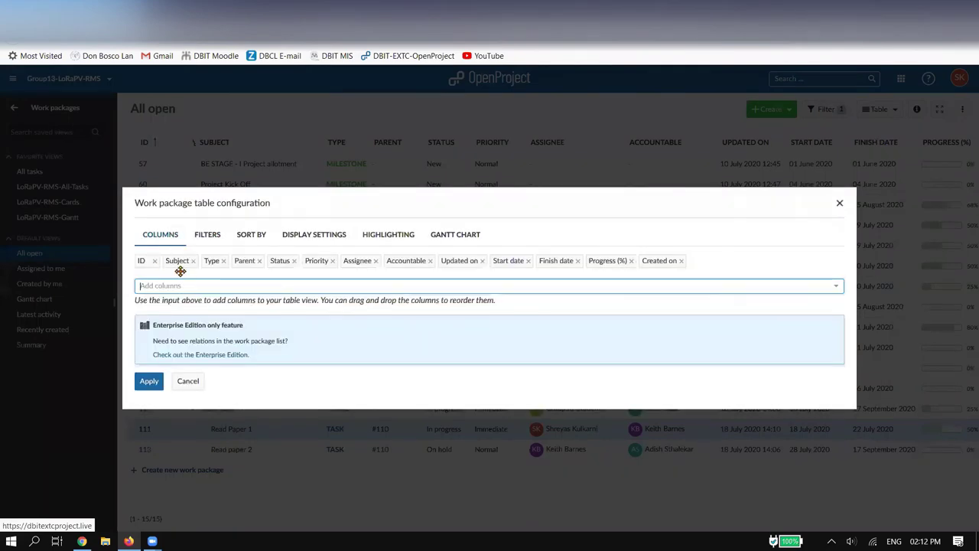
click(227, 287)
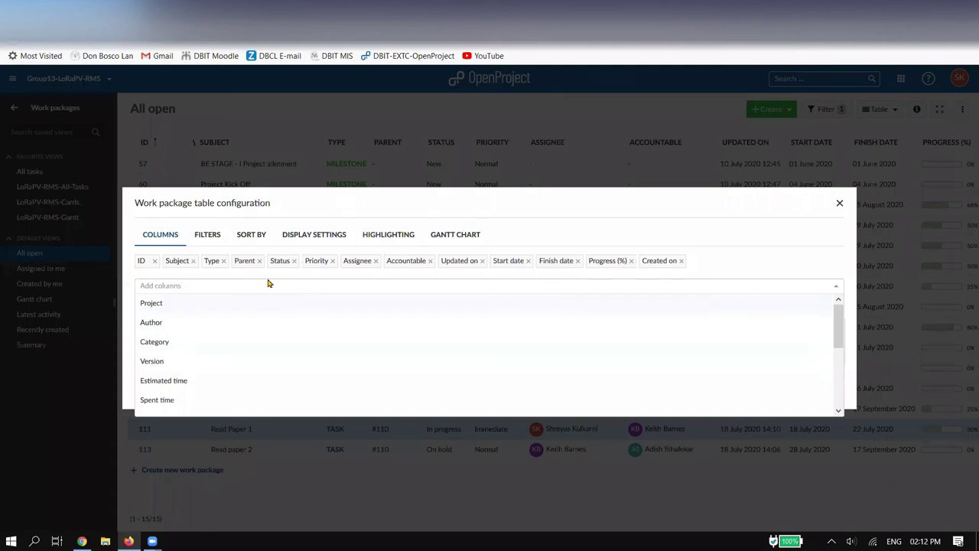
click(643, 207)
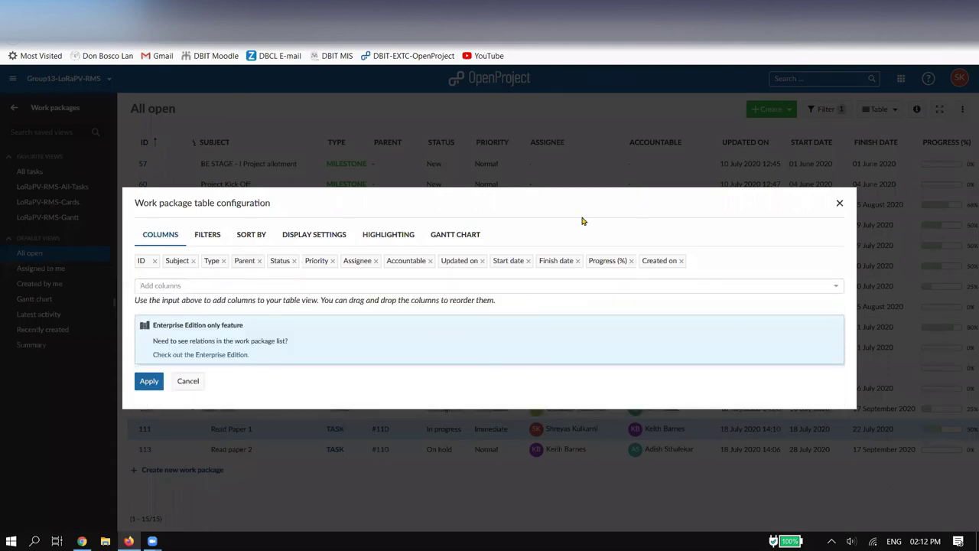
click(466, 237)
click(257, 279)
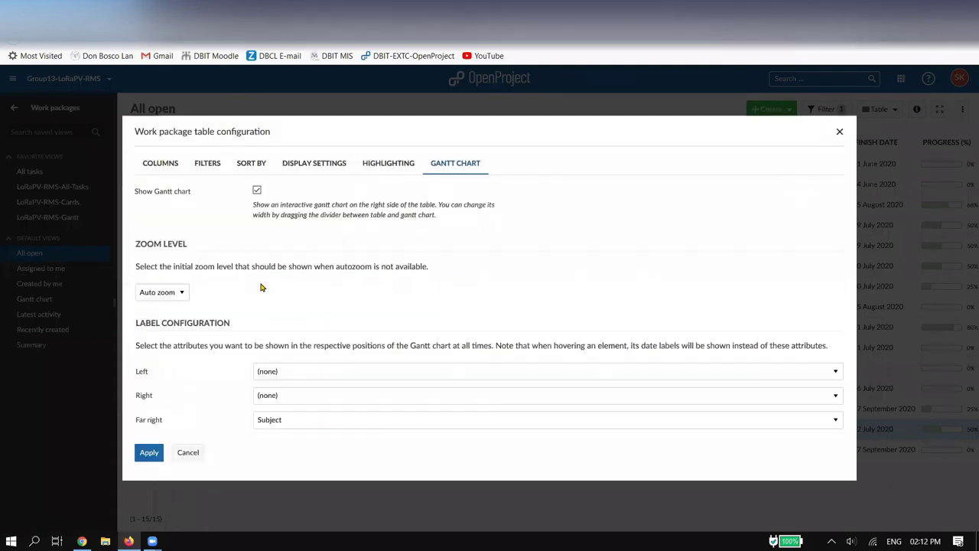
Set the Gantt chart's Left label to Assignee and its Right label to Progress (%), and apply the configuration
click(354, 372)
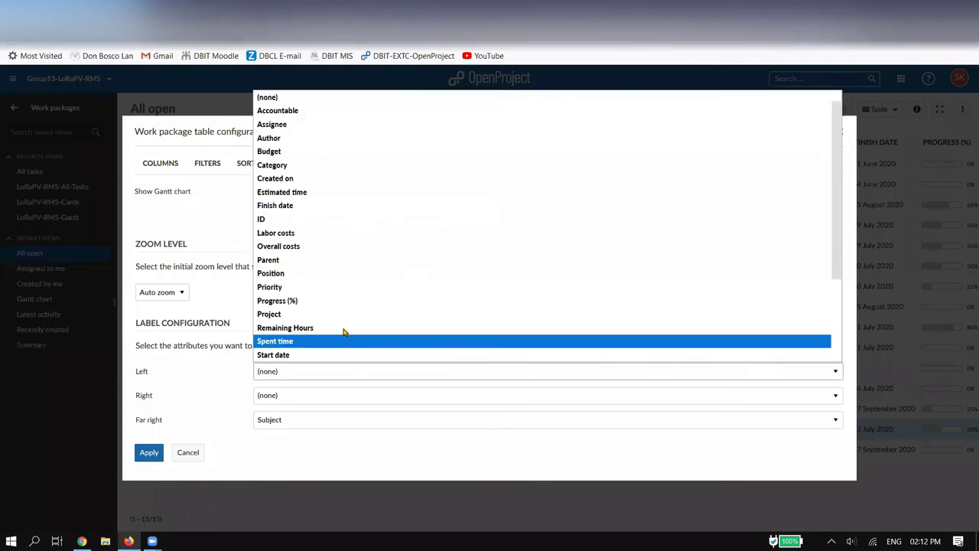
click(310, 124)
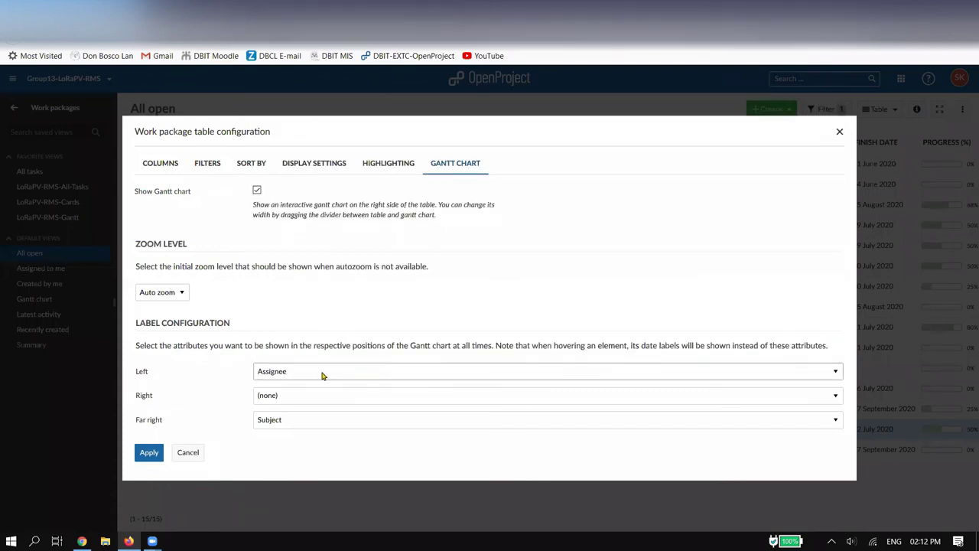
click(323, 395)
click(308, 325)
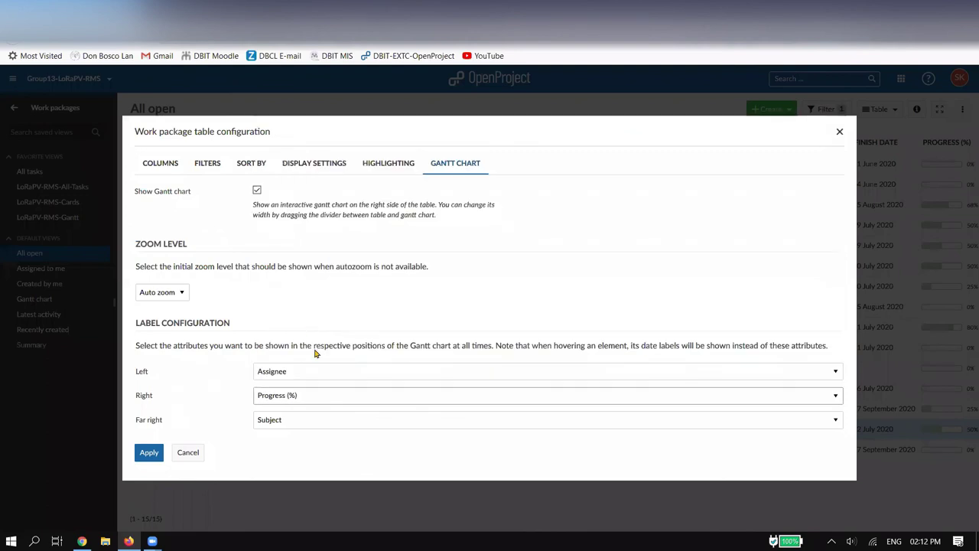
click(148, 452)
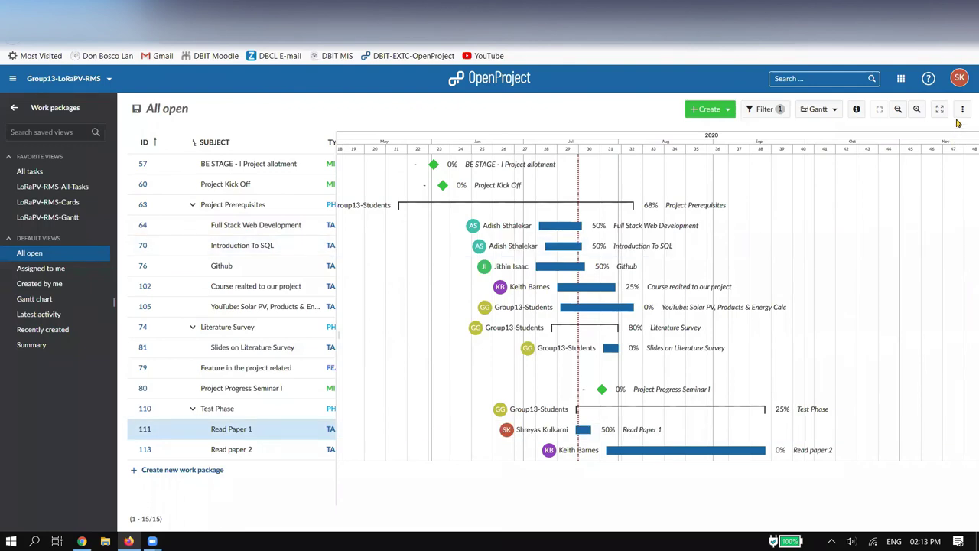
Display the All open work packages as Cards for a look, and return them to the Table display
click(832, 111)
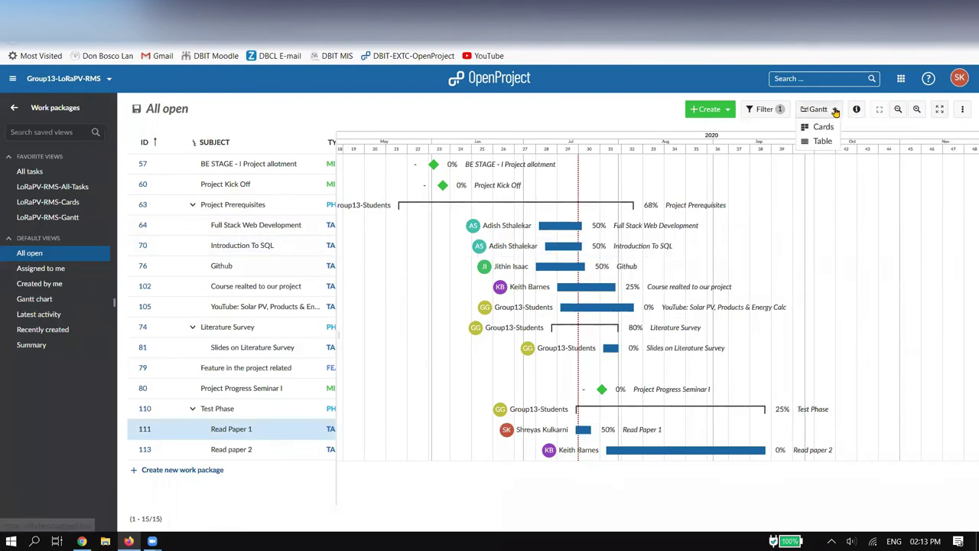
click(829, 127)
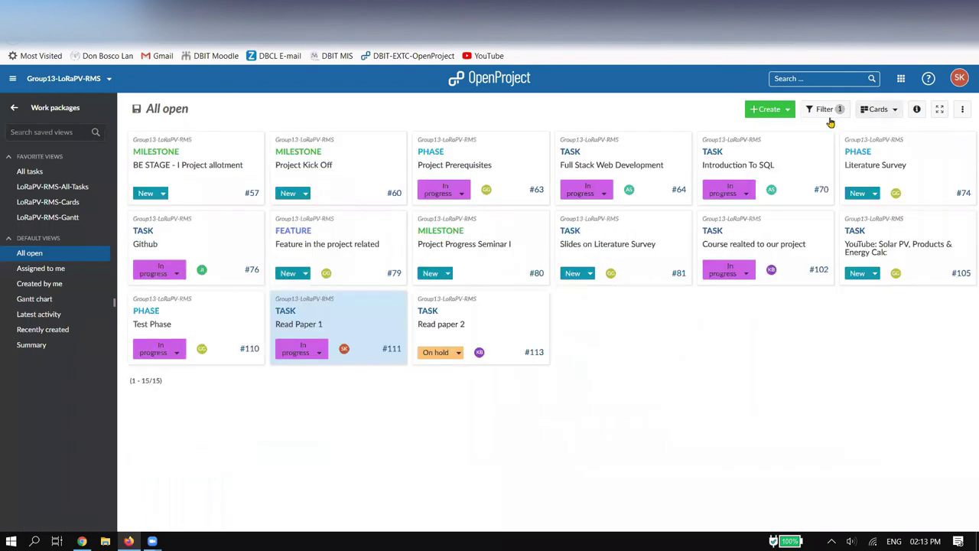
click(836, 110)
click(836, 111)
click(877, 109)
click(867, 127)
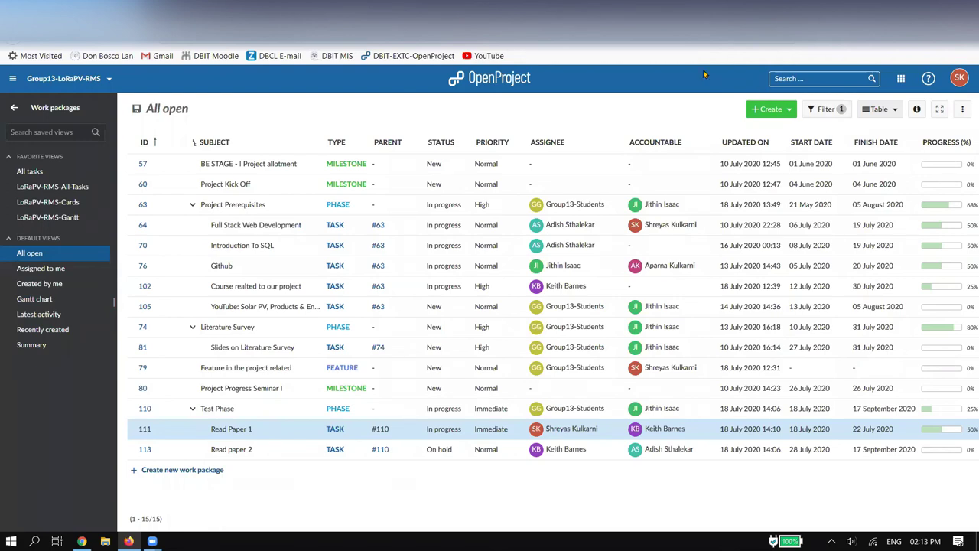
Open My page and look through the work packages assigned to and created by the account
click(959, 78)
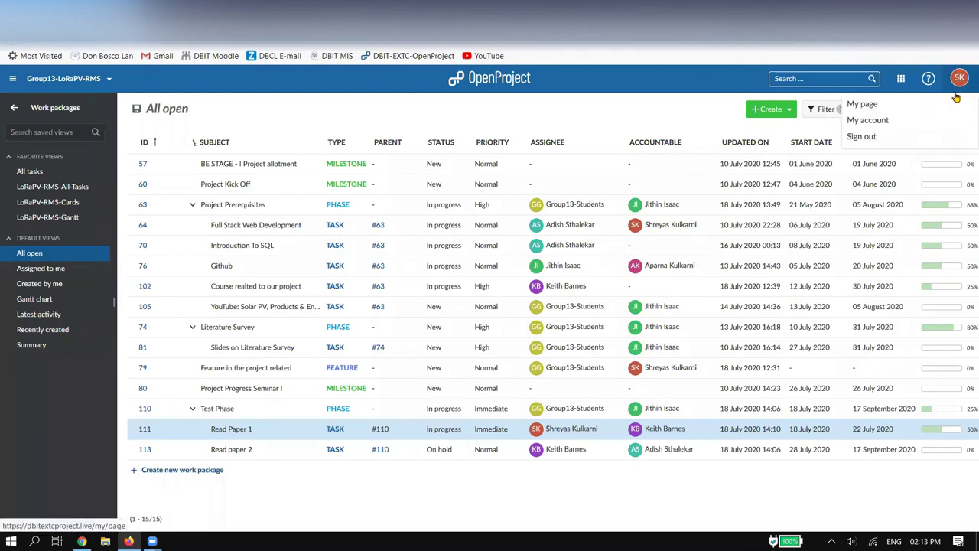
click(945, 107)
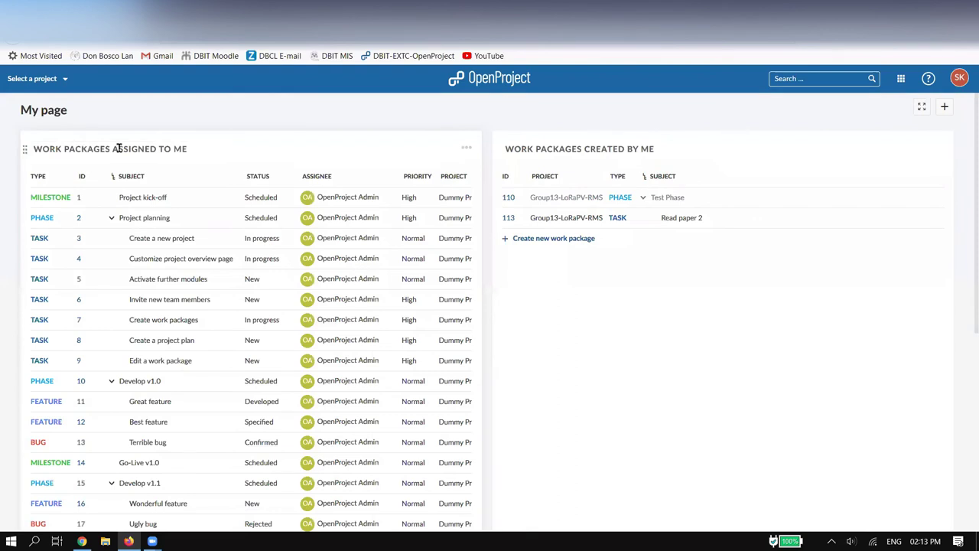
scroll(368, 298, down, 3)
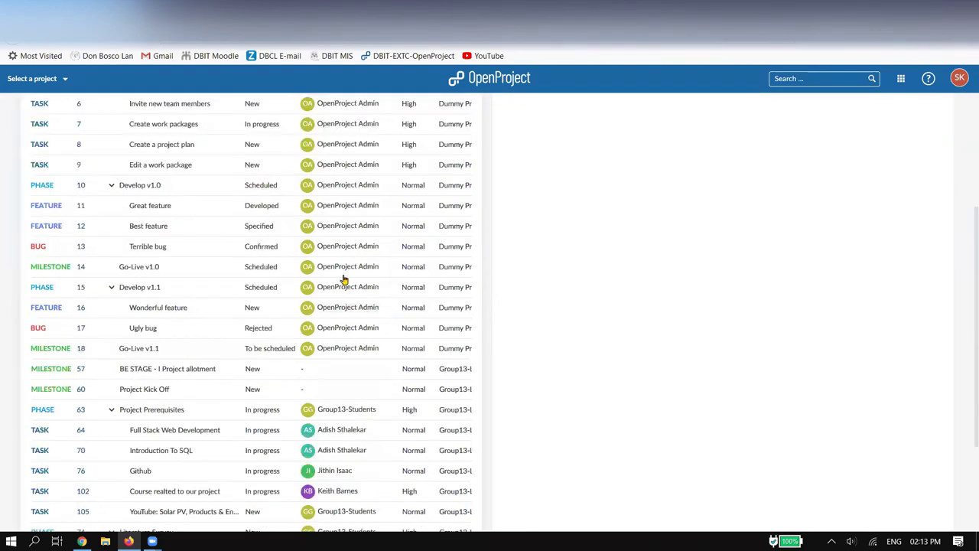
scroll(337, 336, up, 3)
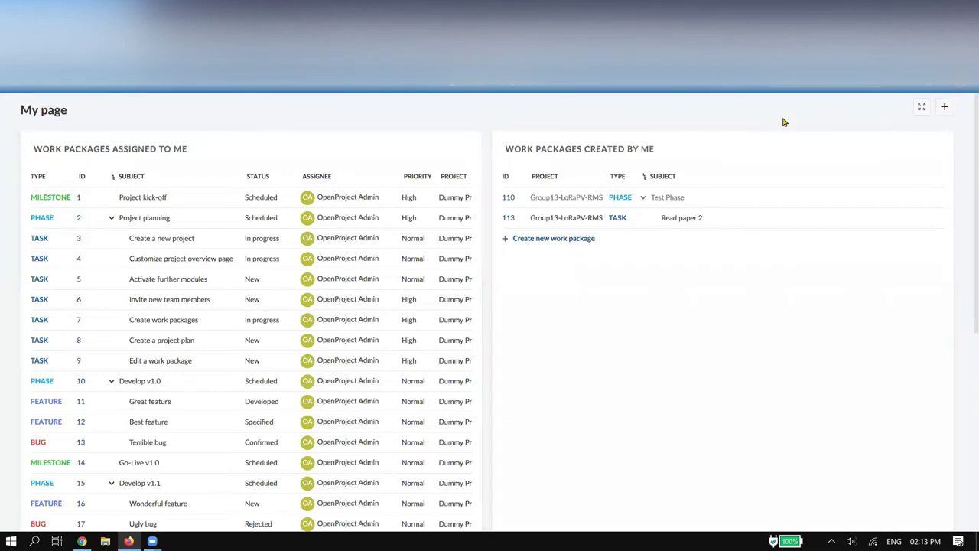
Add a Calendar widget to My page above the Work packages created by me widget and check the updated layout
click(946, 109)
click(771, 130)
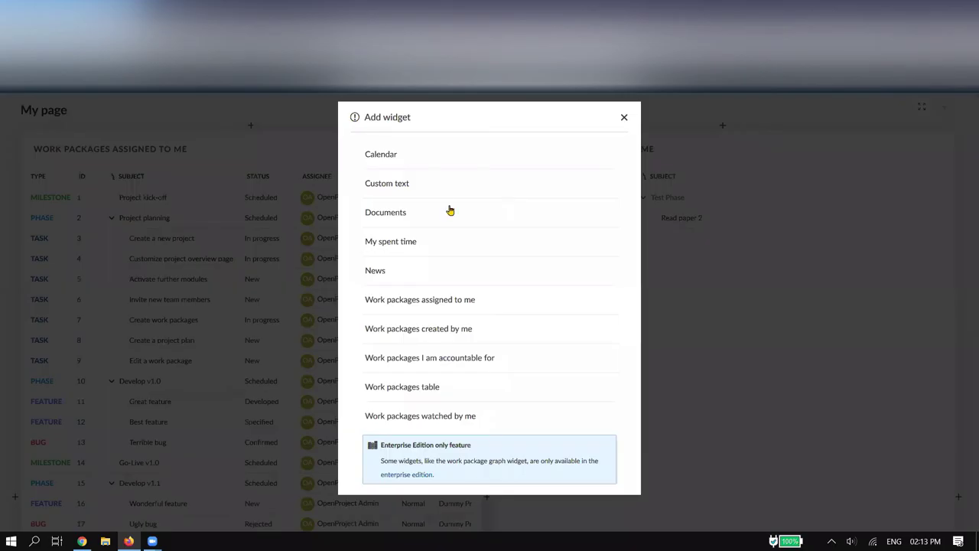
click(436, 159)
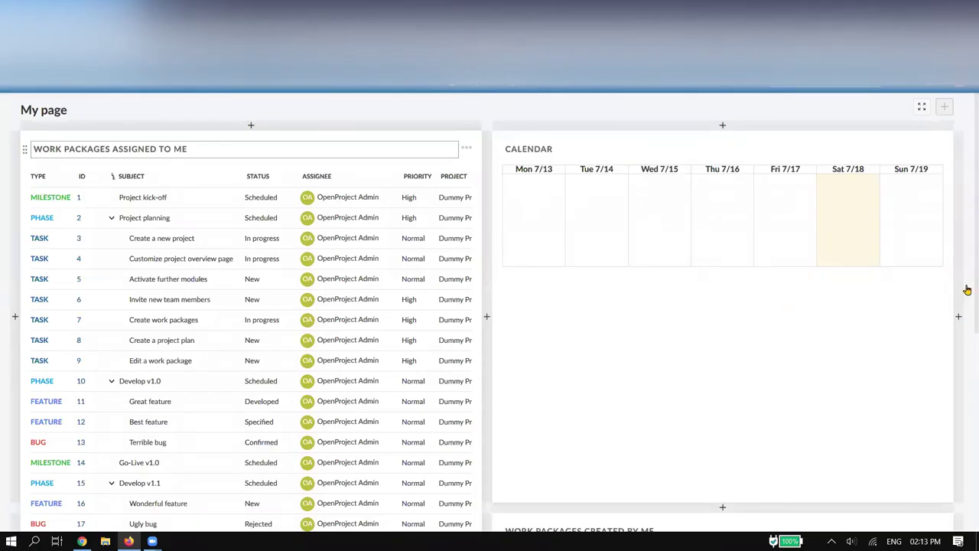
scroll(967, 144, down, 2)
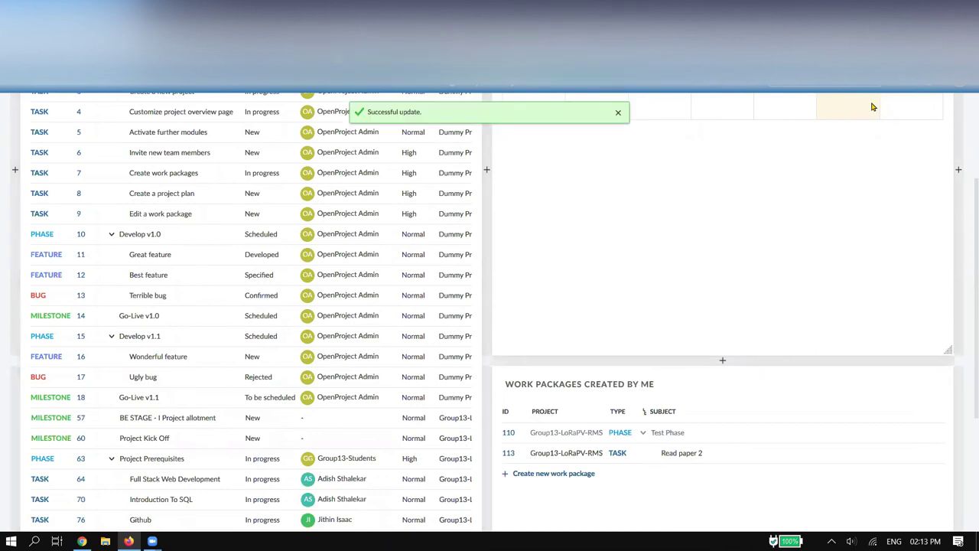
scroll(955, 197, up, 2)
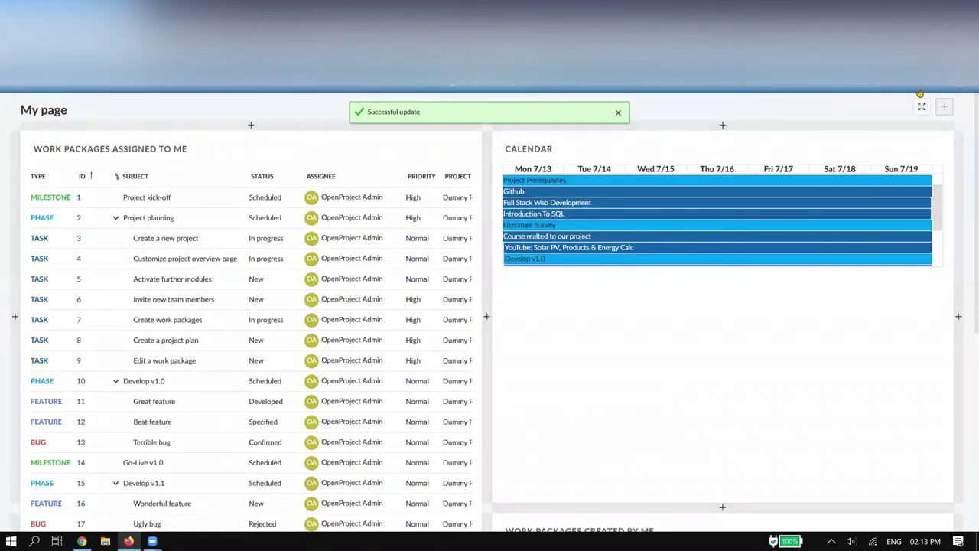
scroll(924, 109, down, 2)
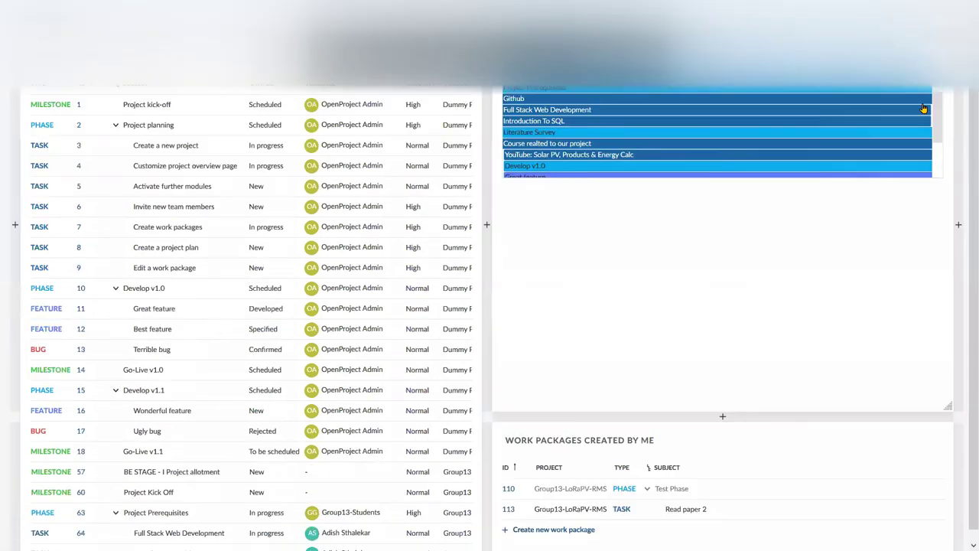
scroll(880, 145, down, 1)
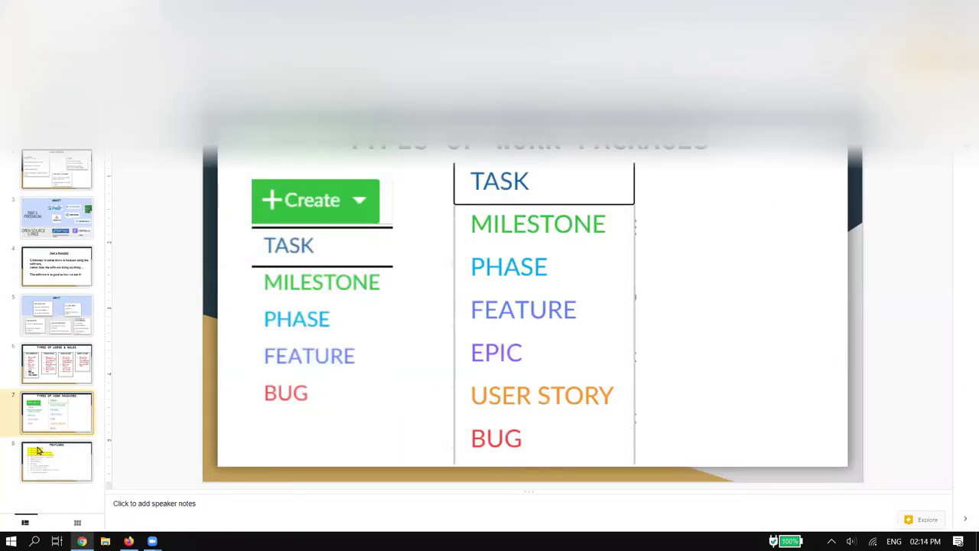
Switch to the slide presentation and highlight the Features list in yellow from My Account/ Email notifications to Comments/Chat history
click(42, 451)
drag(282, 251, 495, 387)
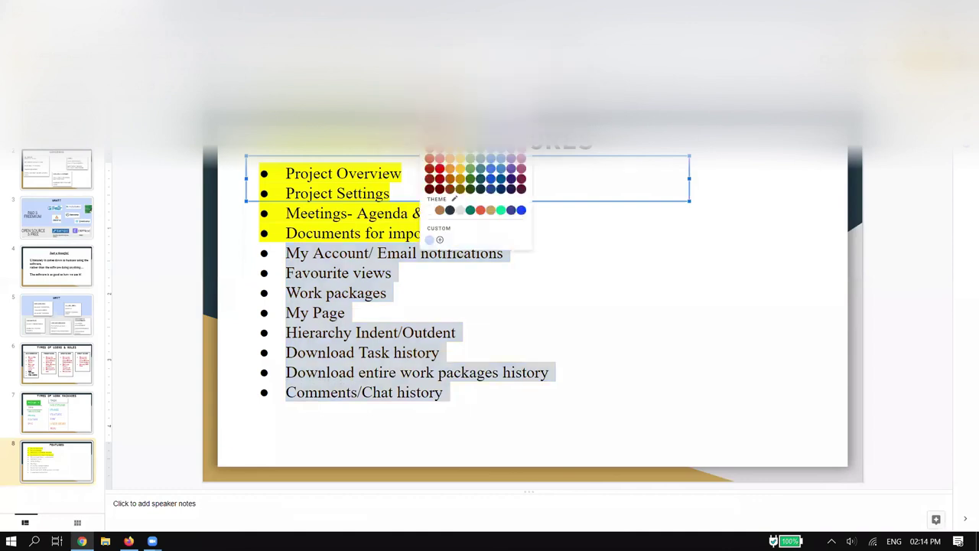
click(460, 168)
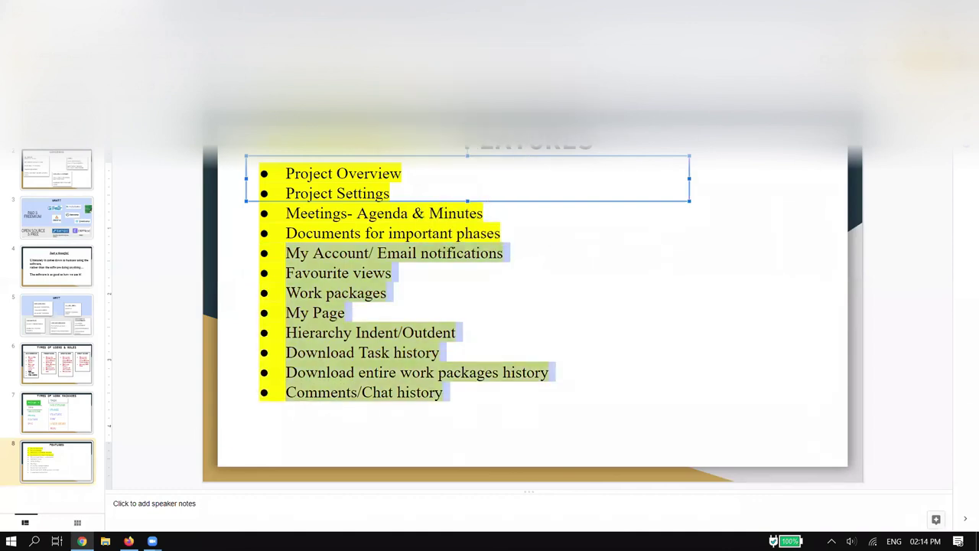
Switch back to OpenProject and open the work packages of the Group13-LoRaPV-RMS project
click(128, 541)
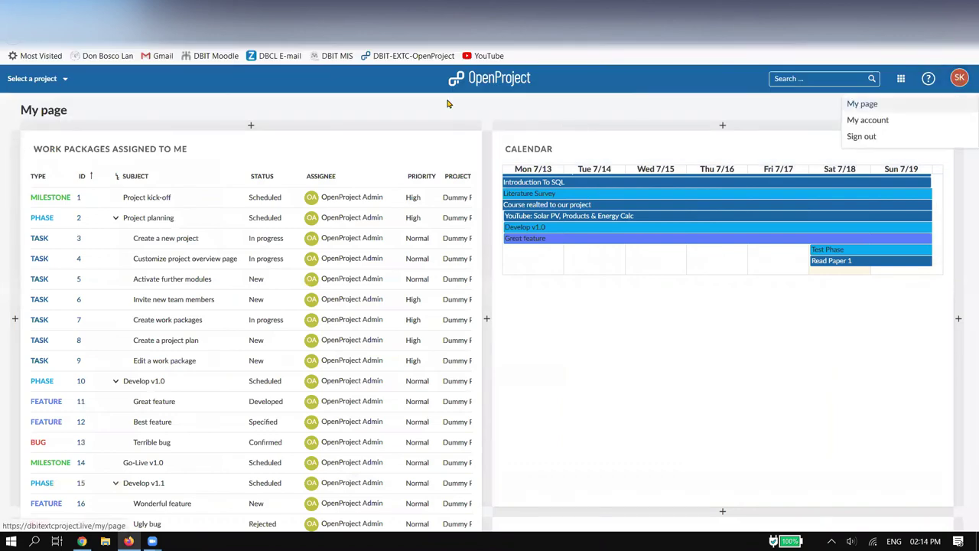
click(42, 79)
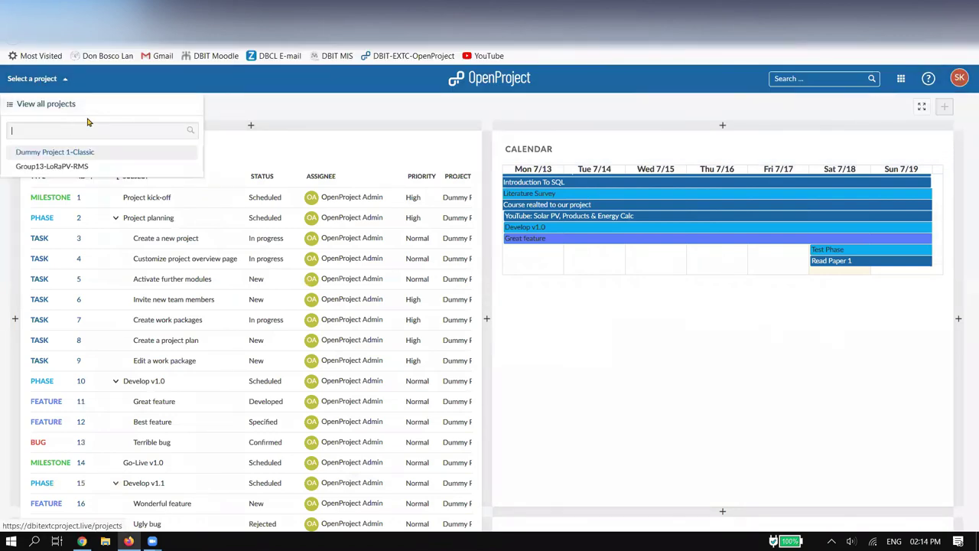
click(67, 165)
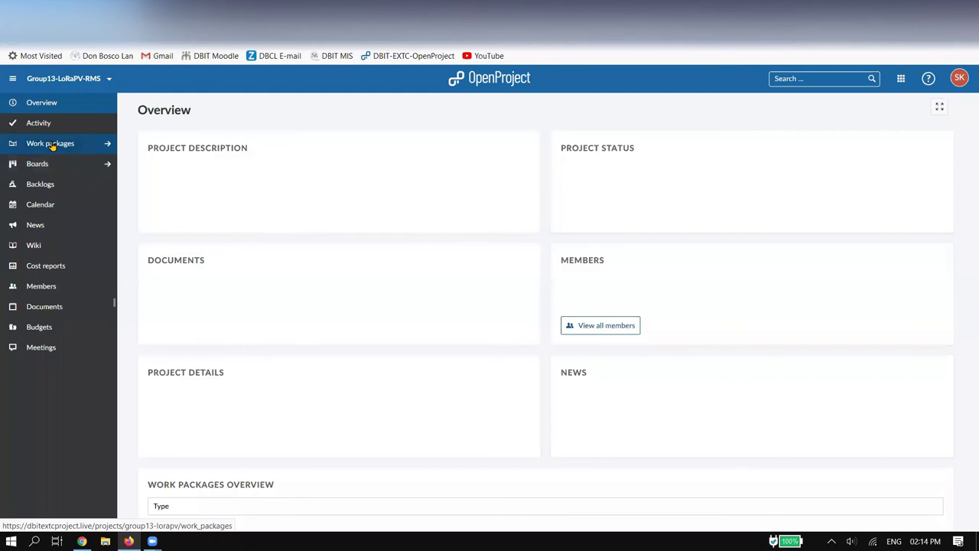
click(50, 144)
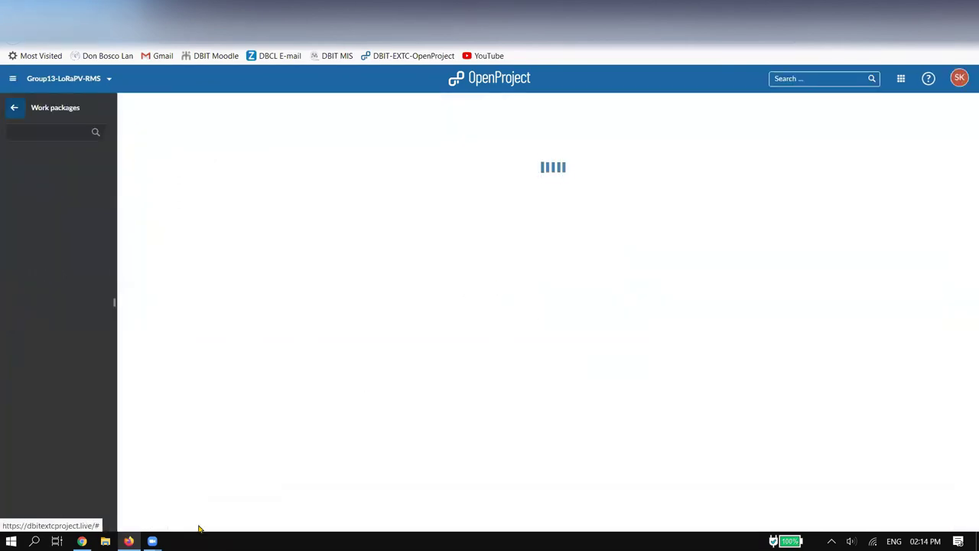
mouse_move(152, 540)
click(90, 485)
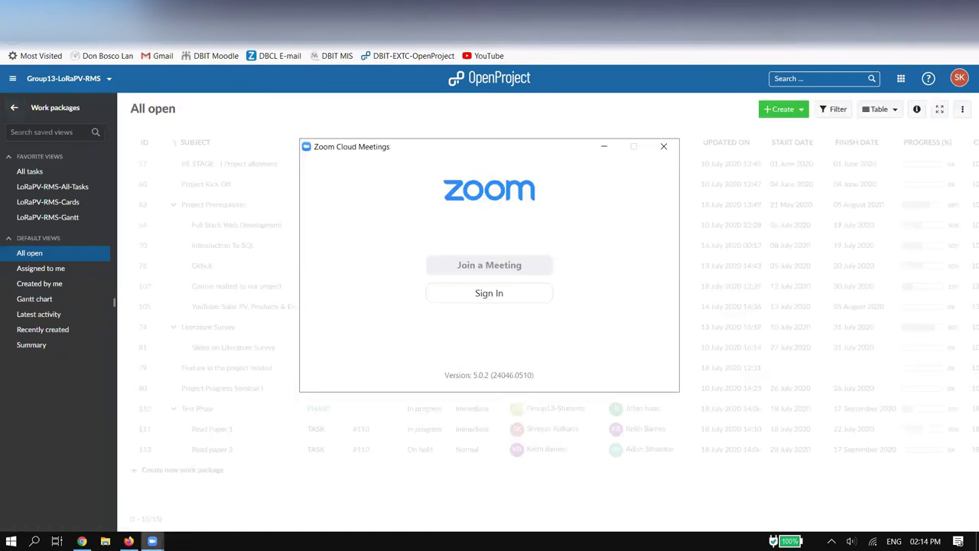
click(603, 146)
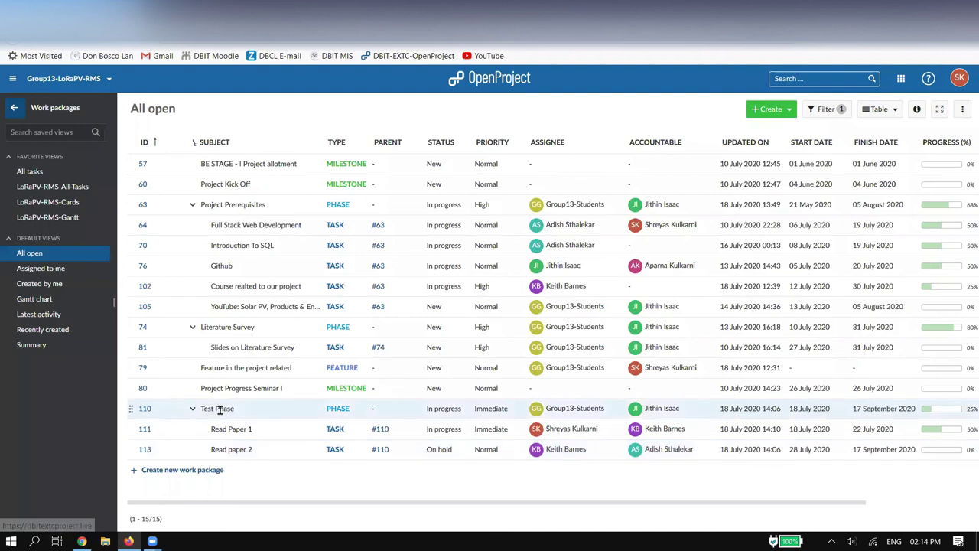
Examine the actions available for the Test Phase work package and for the list, then reload the All open view to discard the blank row
right_click(281, 412)
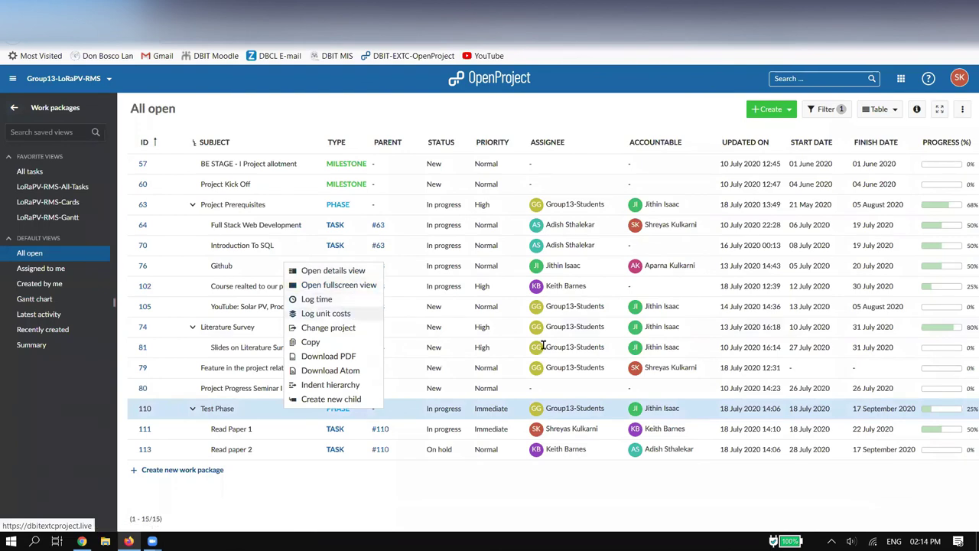
click(301, 468)
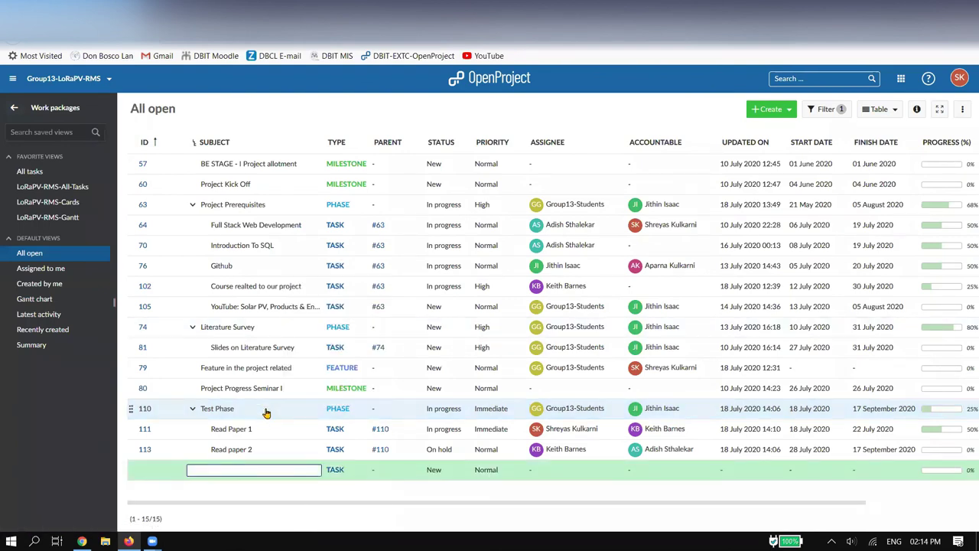
right_click(266, 410)
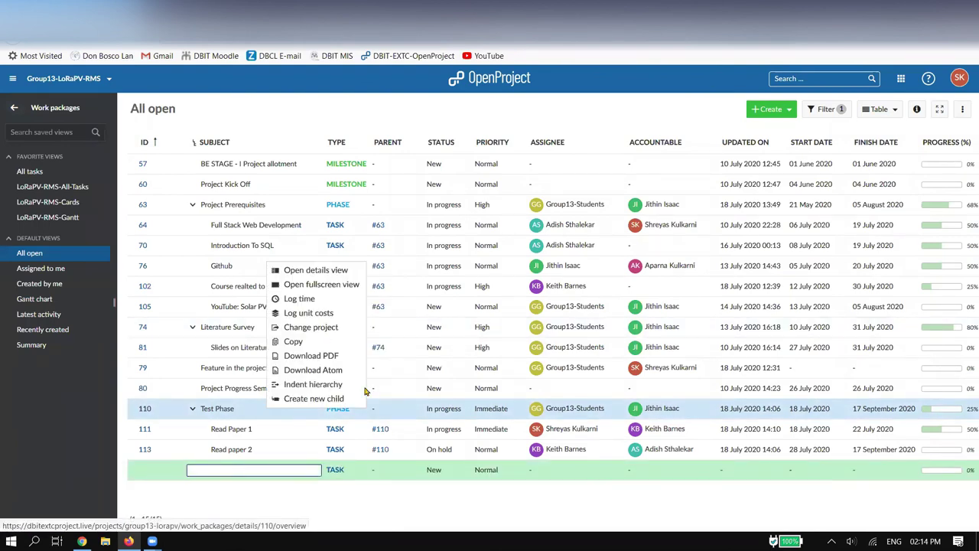
click(963, 108)
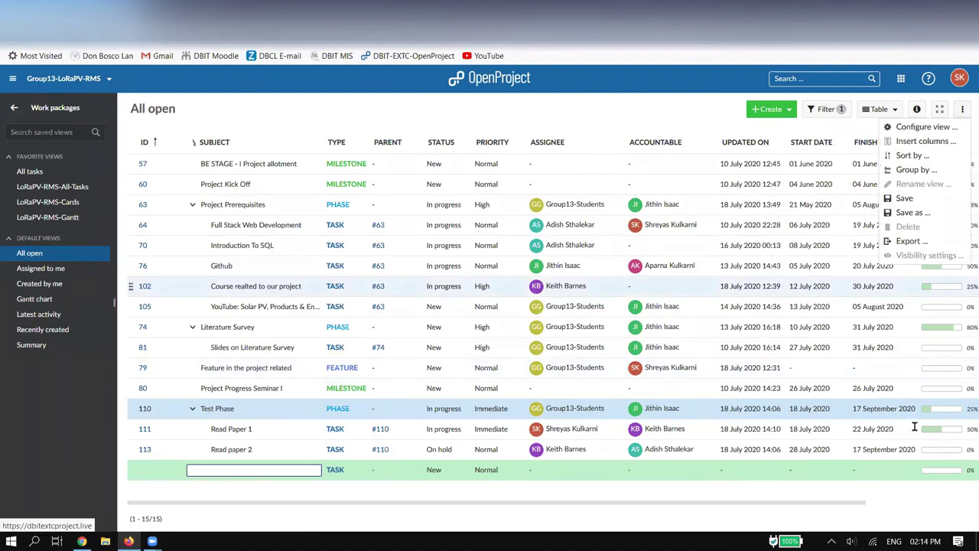
click(792, 505)
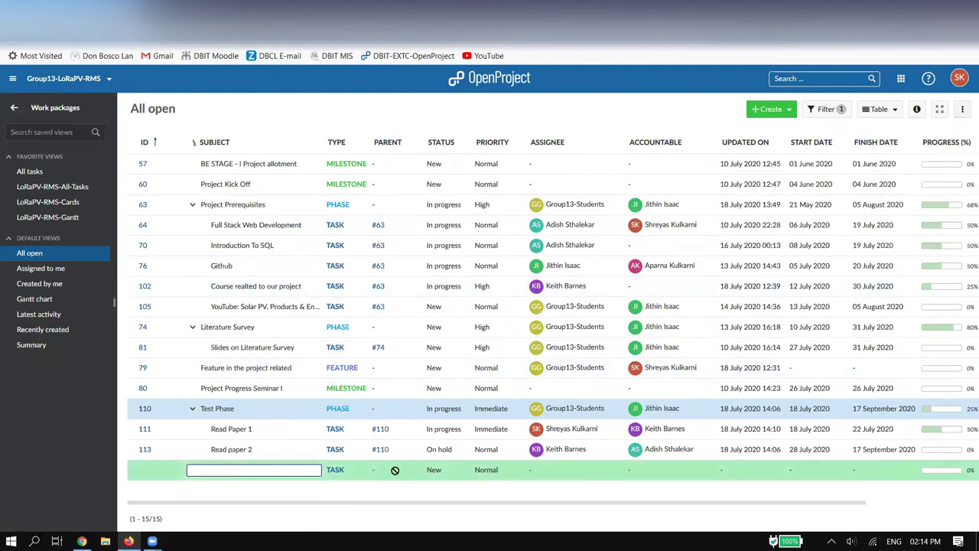
click(53, 255)
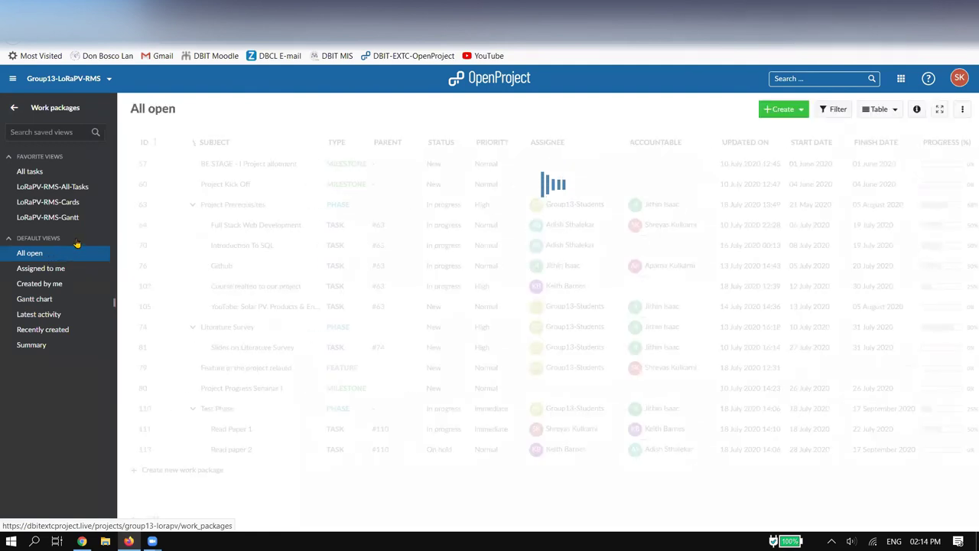
Try to bulk delete the Read Paper 1 and Read paper 2 work packages, then dismiss the error message
right_click(280, 431)
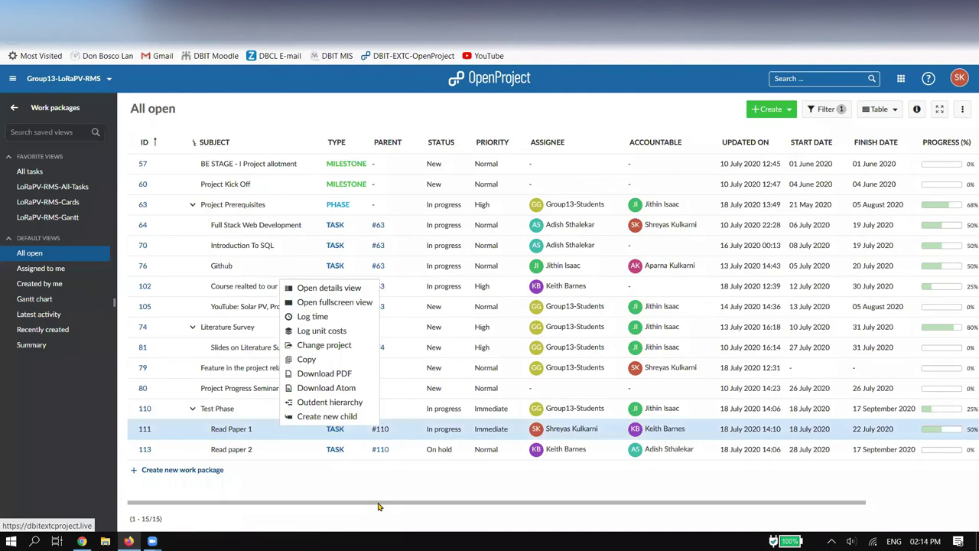
scroll(732, 486, right, 3)
click(736, 480)
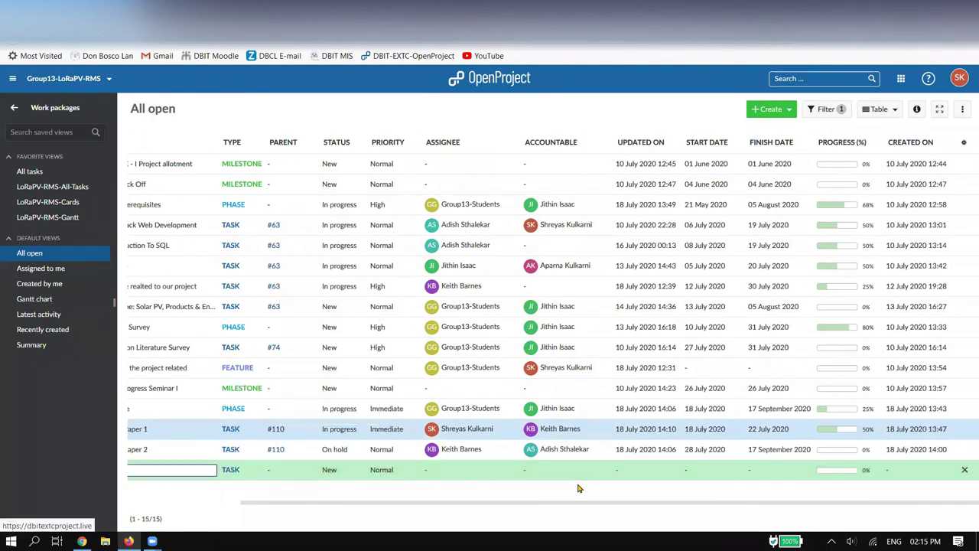
click(966, 412)
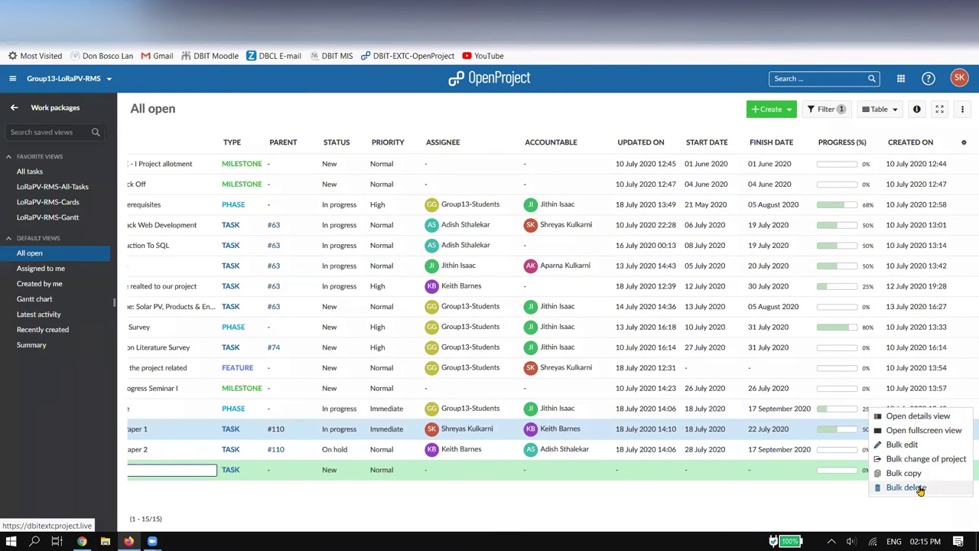
click(780, 487)
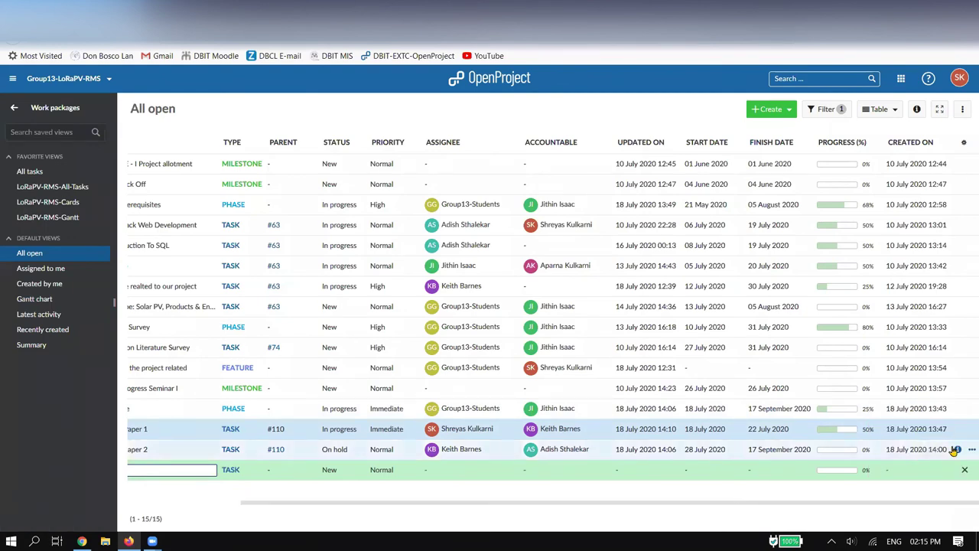
click(968, 451)
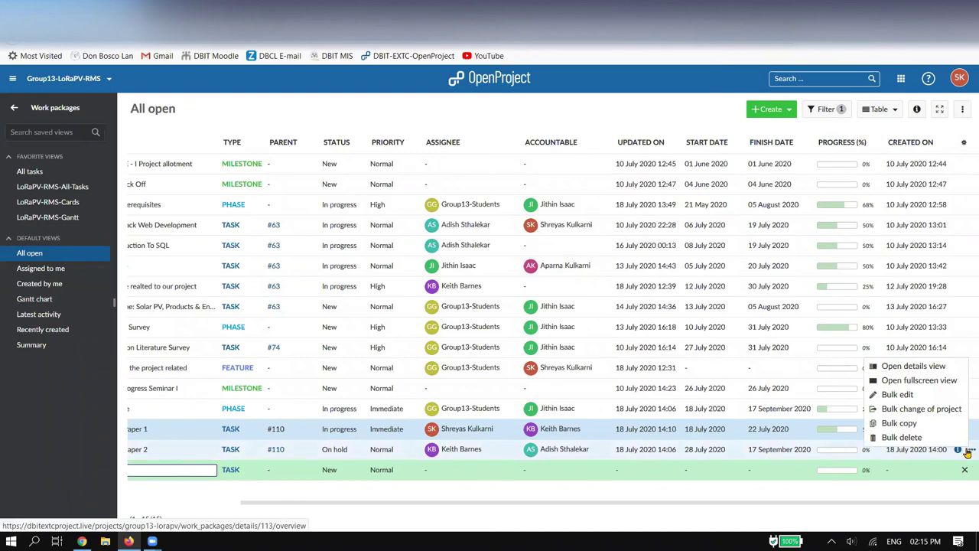
click(900, 438)
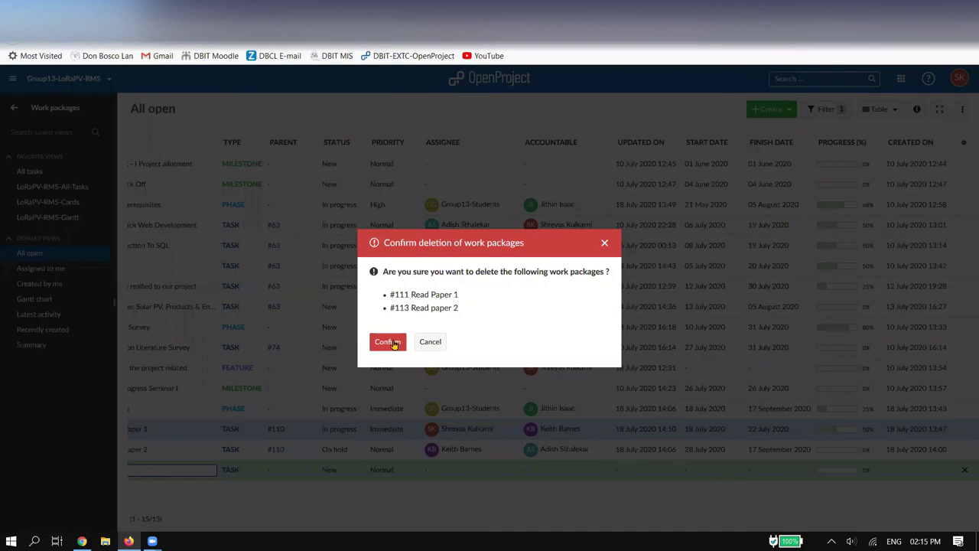
click(394, 345)
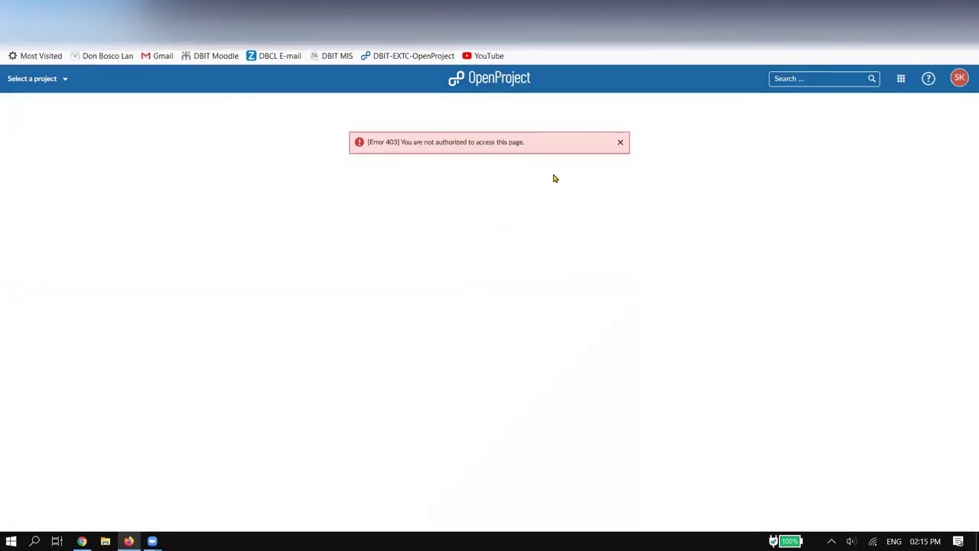
click(619, 145)
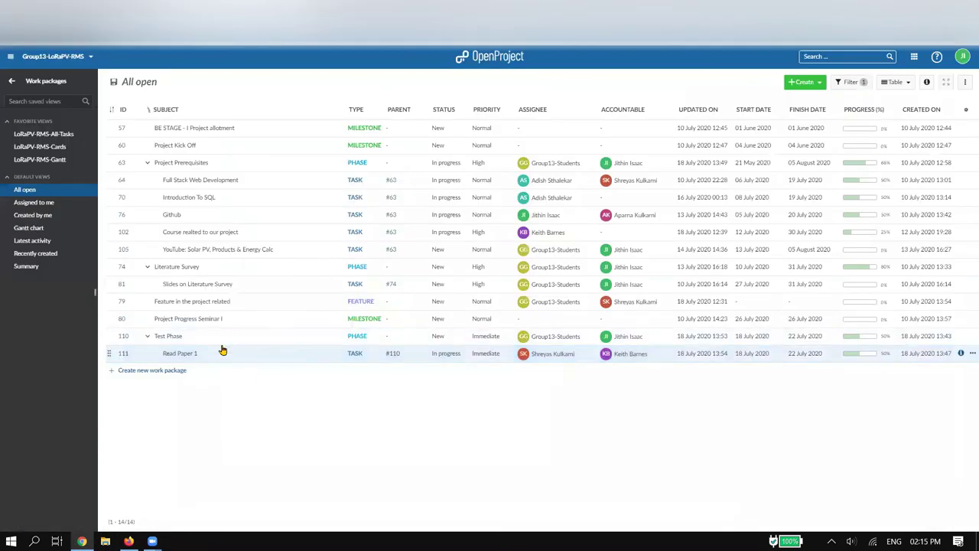
In the other browser's OpenProject session, refresh the All open list and delete the Test Phase work package with all its descendants
click(46, 191)
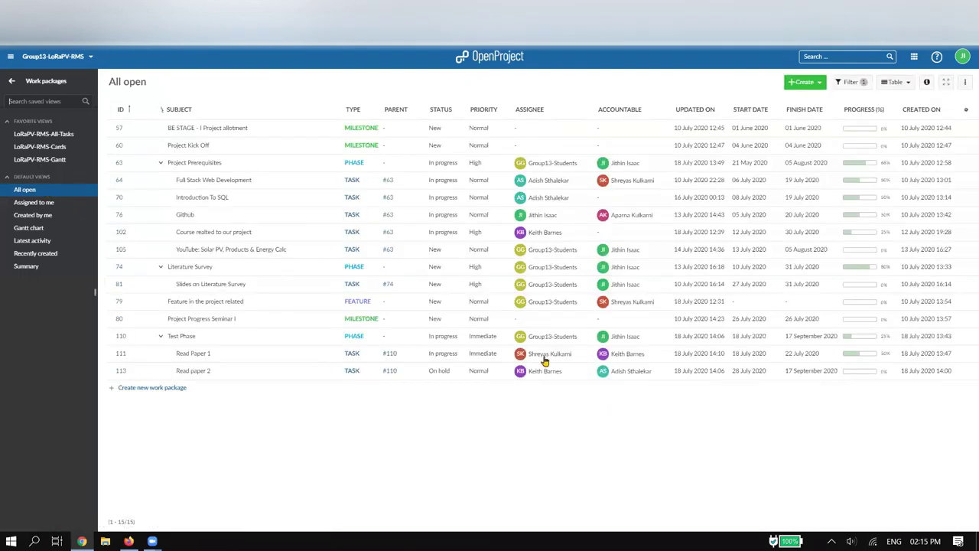
click(971, 337)
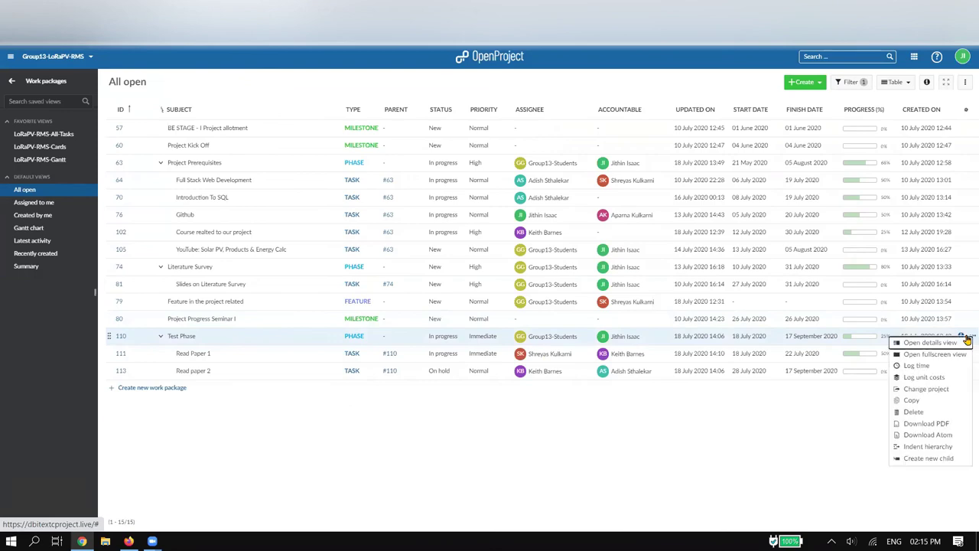
click(913, 411)
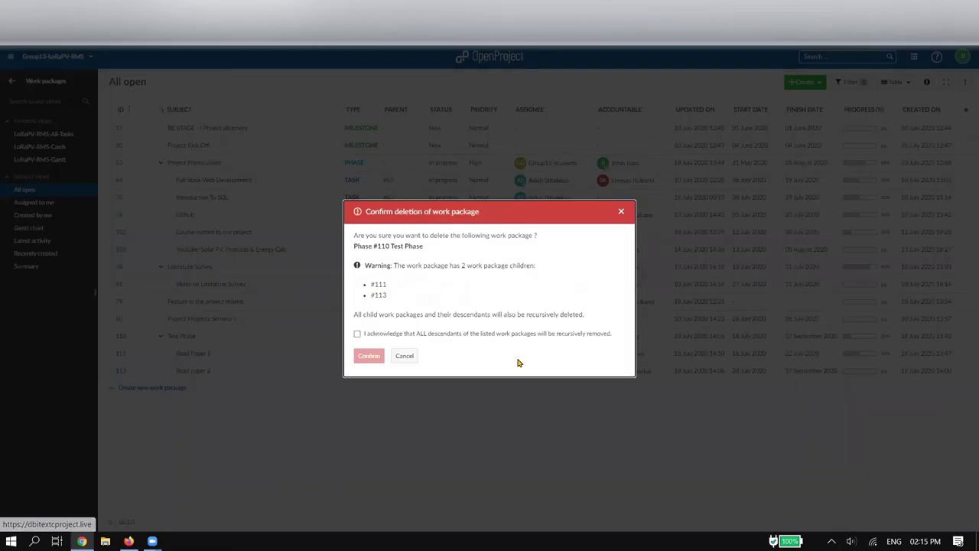
click(363, 339)
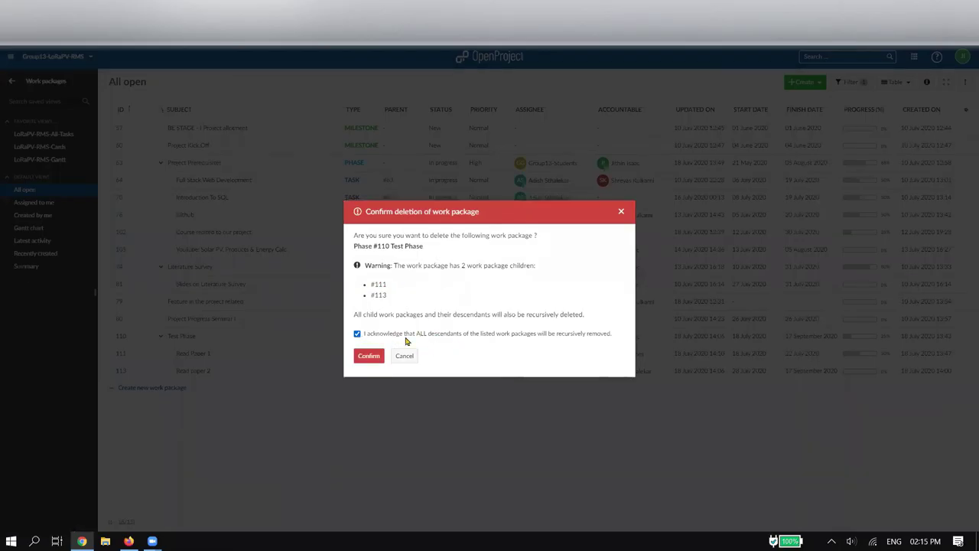
click(370, 357)
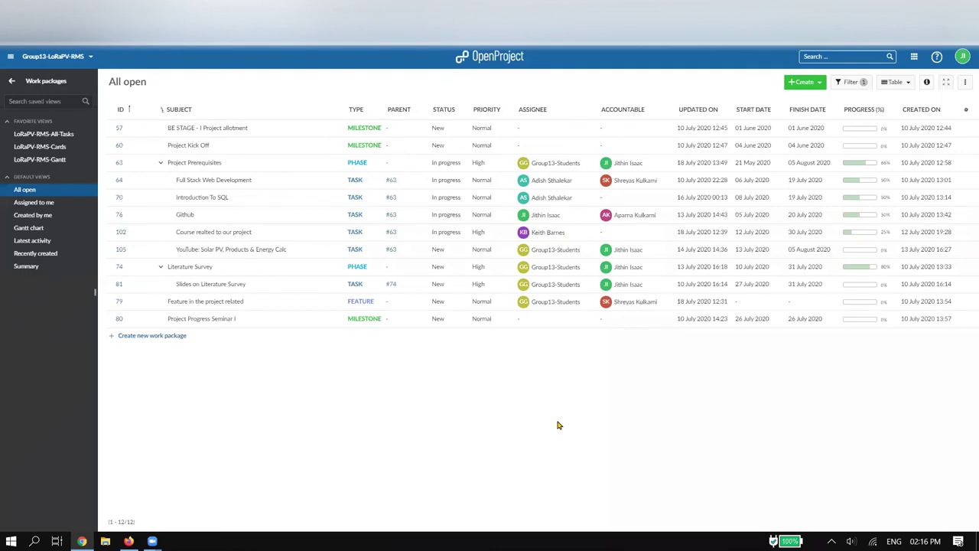
Switch to Gmail and open the notification thread for Phase #63: Project Prerequisites, expanding its first message
key(ctrl+Tab)
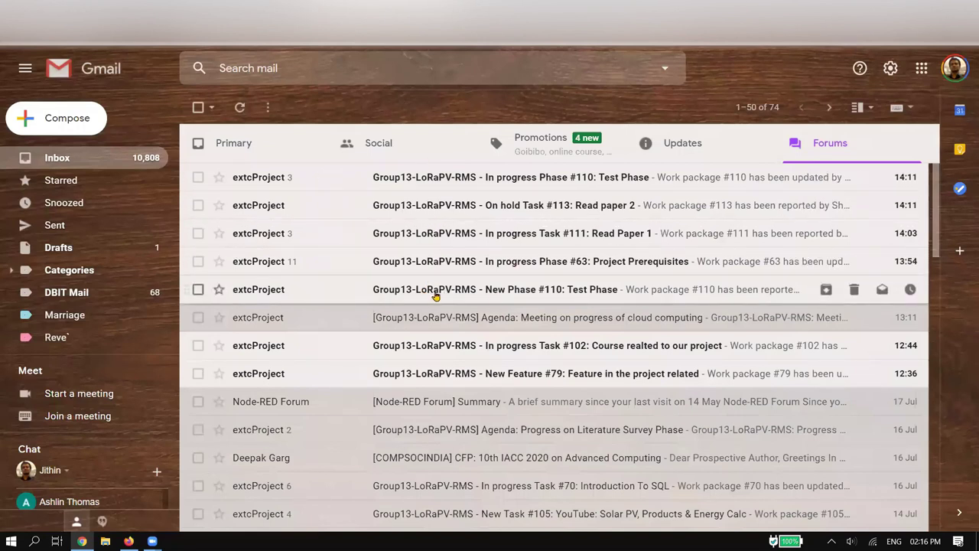
click(428, 270)
key(ctrl+a)
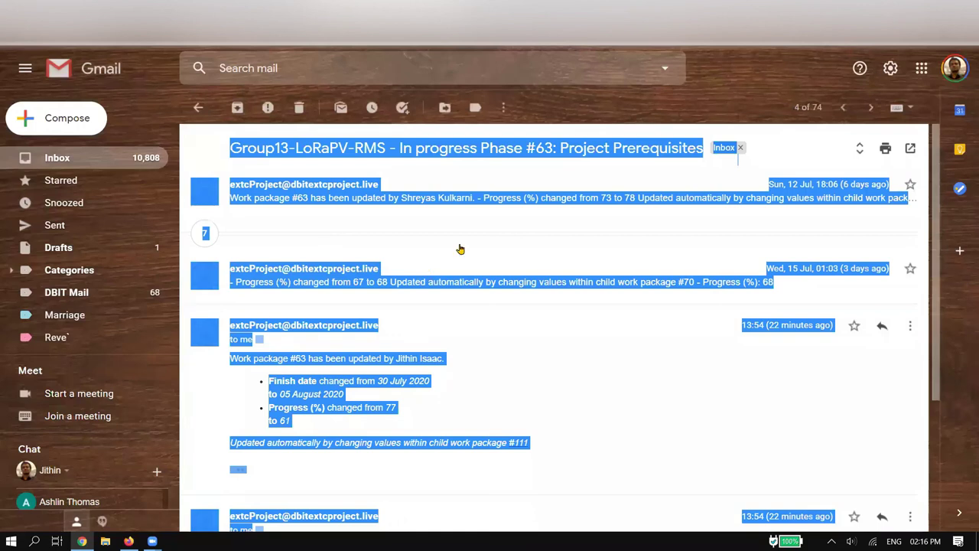
click(479, 218)
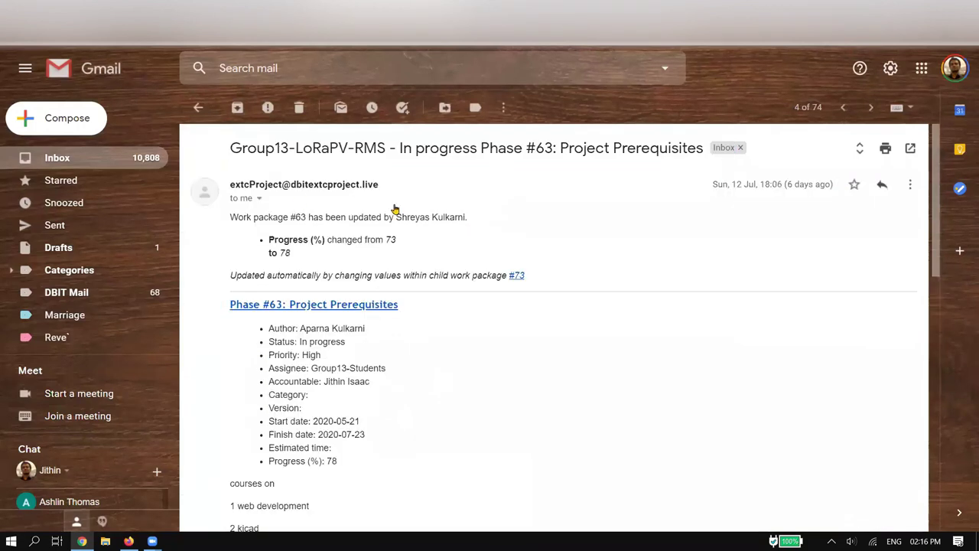
Read through the progress and finish date update emails in the Phase #63 thread and return to the inbox
scroll(395, 209, down, 3)
scroll(395, 209, down, 5)
scroll(342, 404, up, 4)
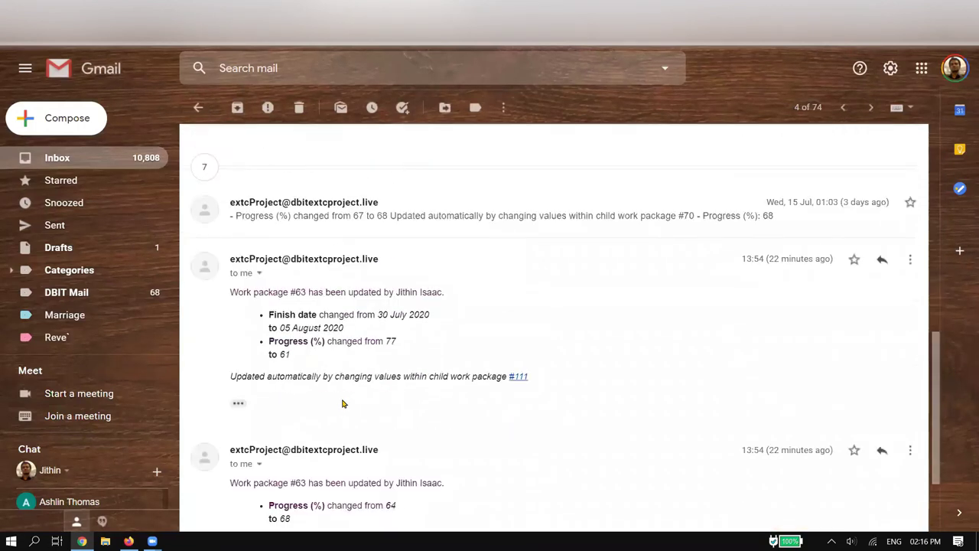
click(207, 420)
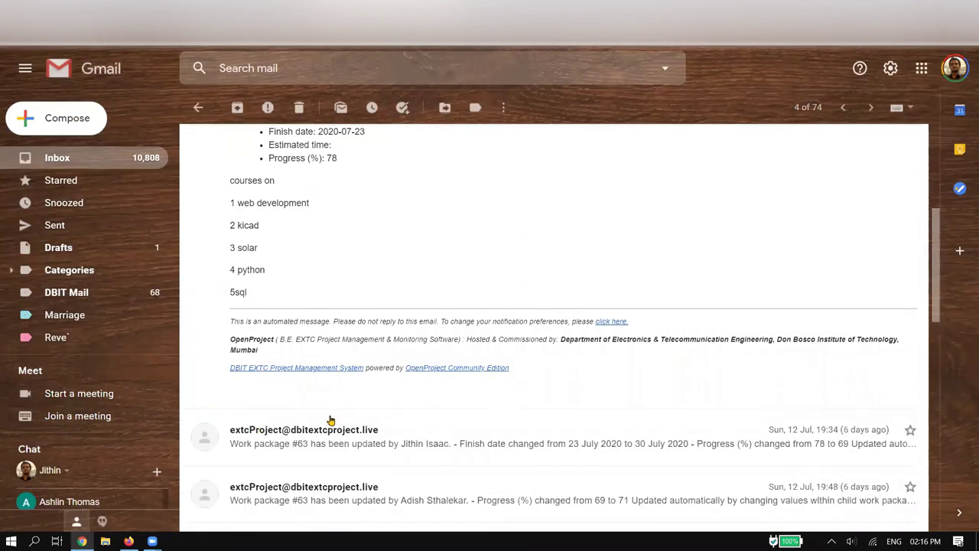
scroll(333, 417, down, 7)
scroll(339, 414, down, 3)
scroll(360, 437, up, 10)
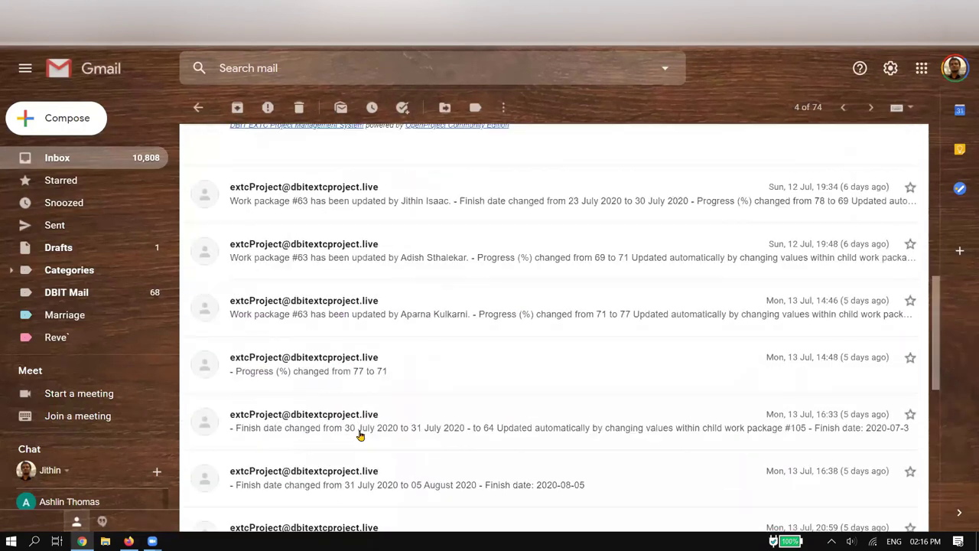
scroll(360, 433, up, 3)
scroll(363, 426, down, 10)
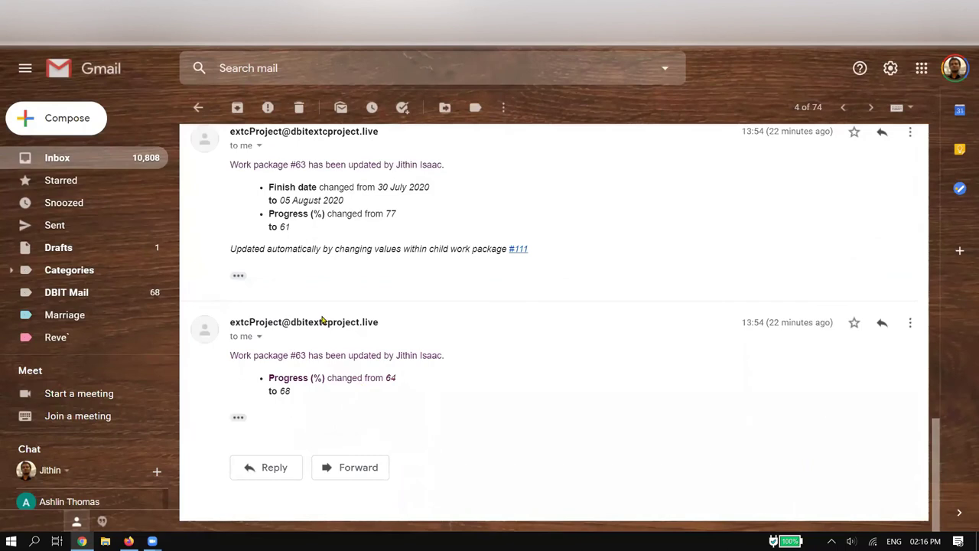
scroll(324, 317, up, 1)
scroll(359, 323, up, 4)
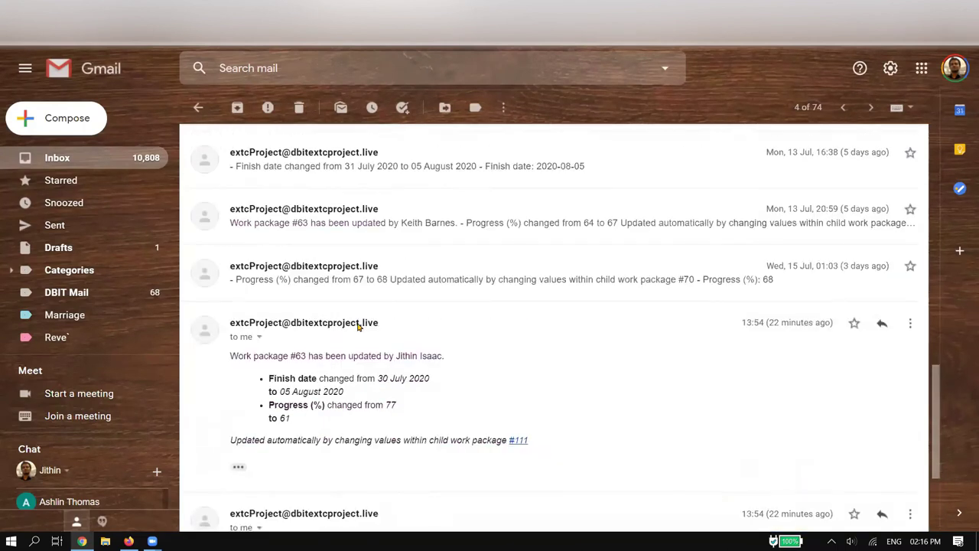
scroll(361, 318, up, 3)
scroll(397, 320, up, 2)
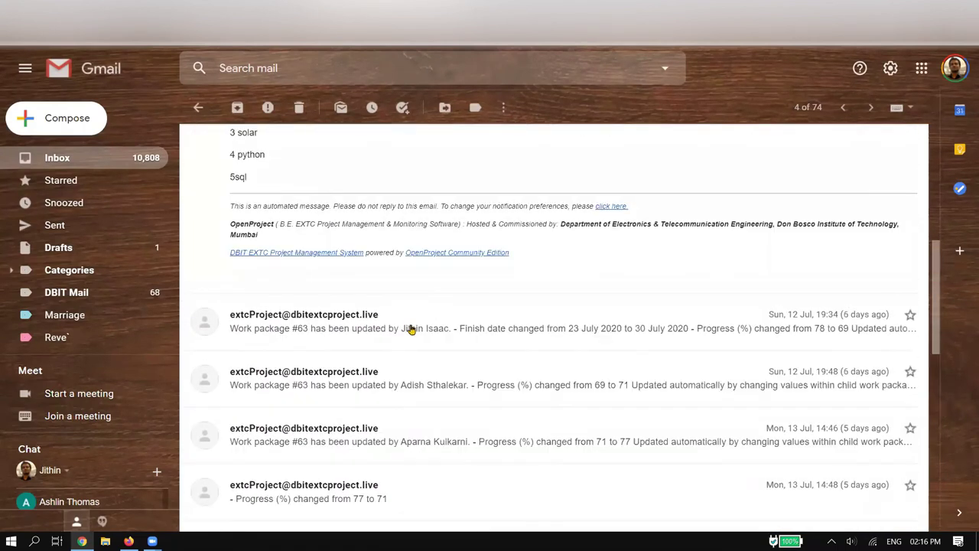
scroll(412, 330, up, 5)
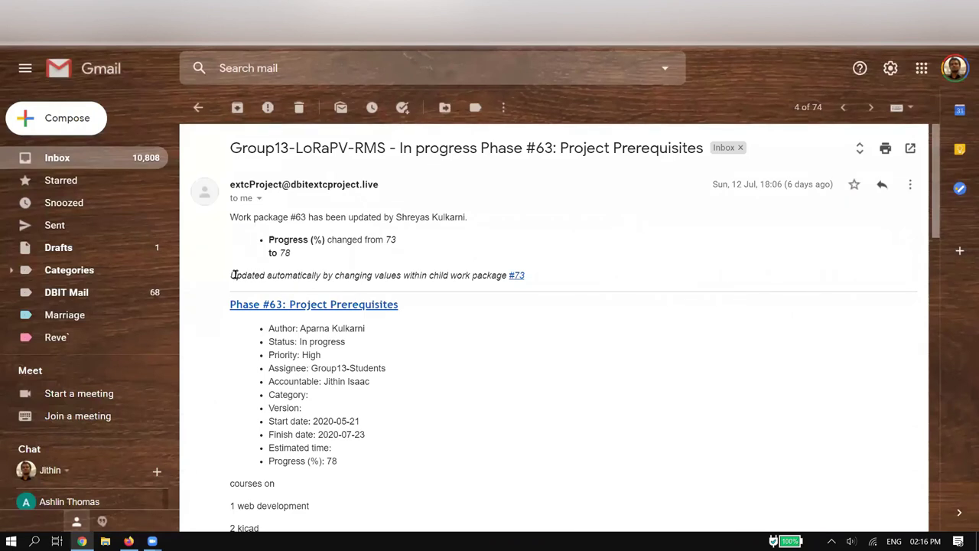
drag(483, 276, 496, 277)
click(198, 107)
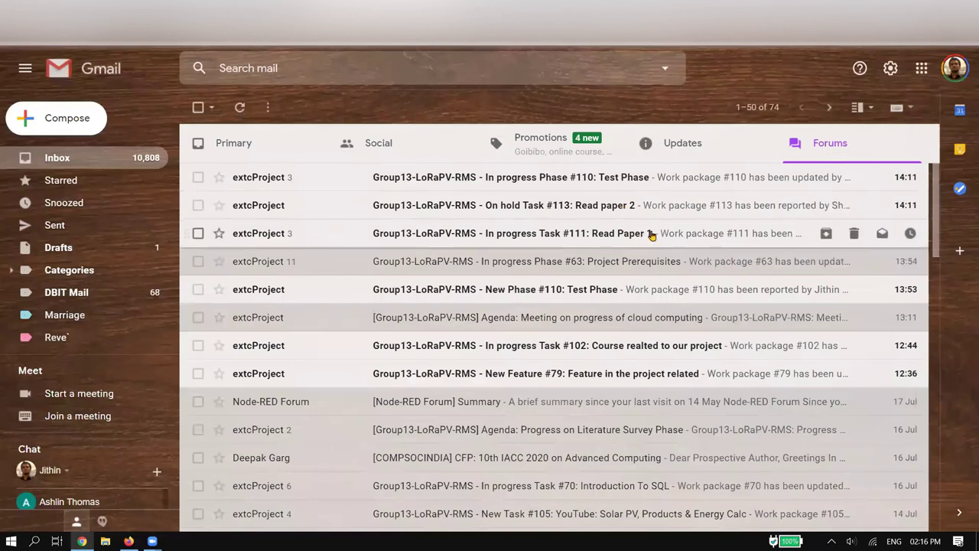
Open the notification thread for Task #111: Read Paper 1 and examine the latest message about the added presentation file
click(634, 241)
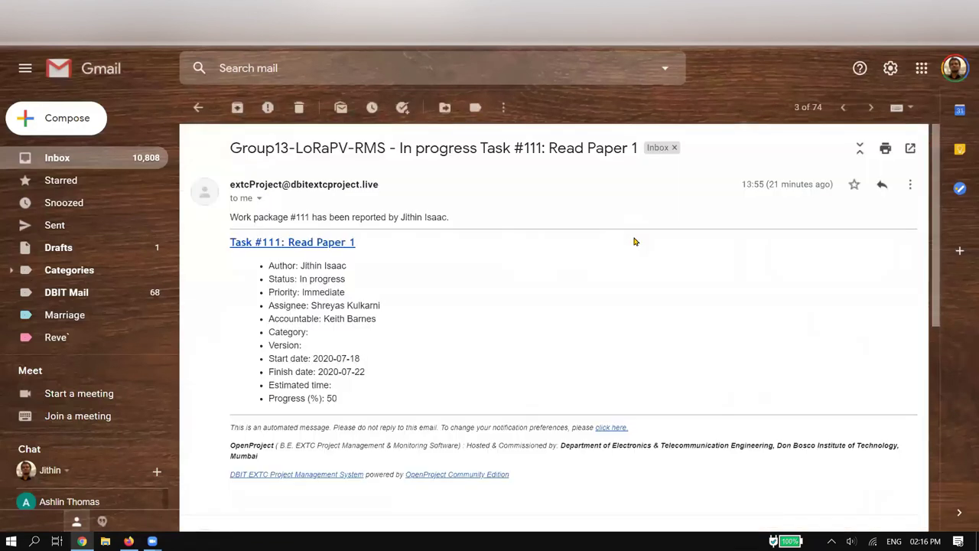
scroll(573, 293, down, 4)
scroll(574, 294, down, 2)
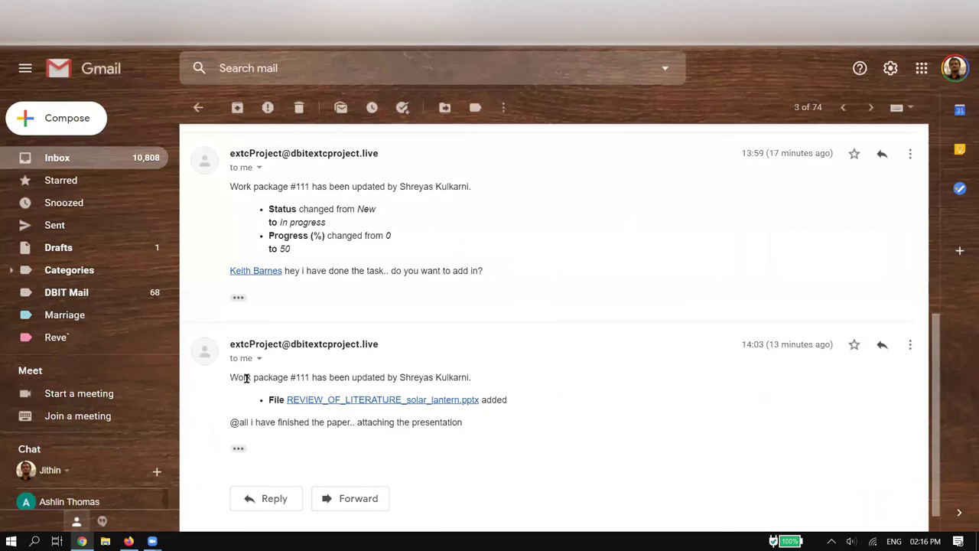
drag(245, 377, 536, 420)
click(732, 451)
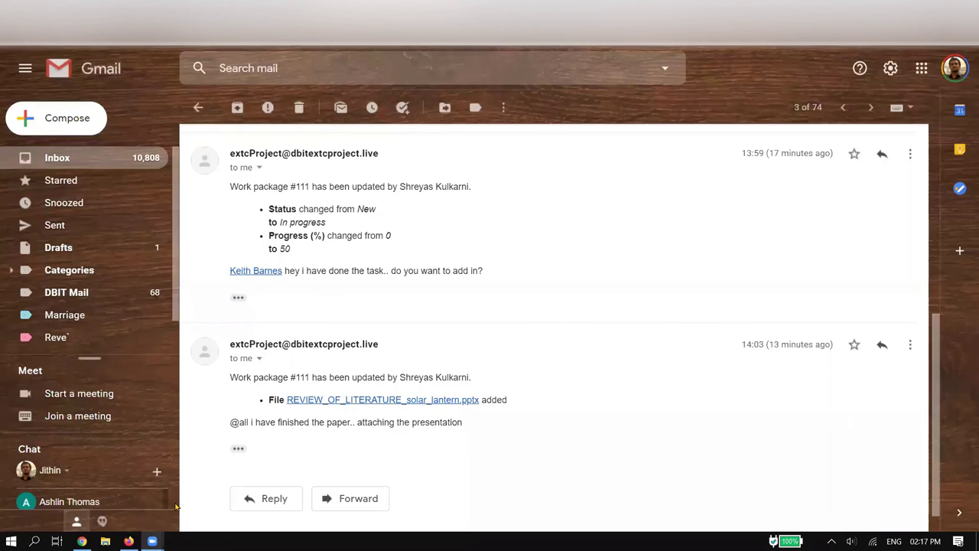
Switch back to the first OpenProject session and refresh the All open list to check the Test Phase deletion
click(128, 541)
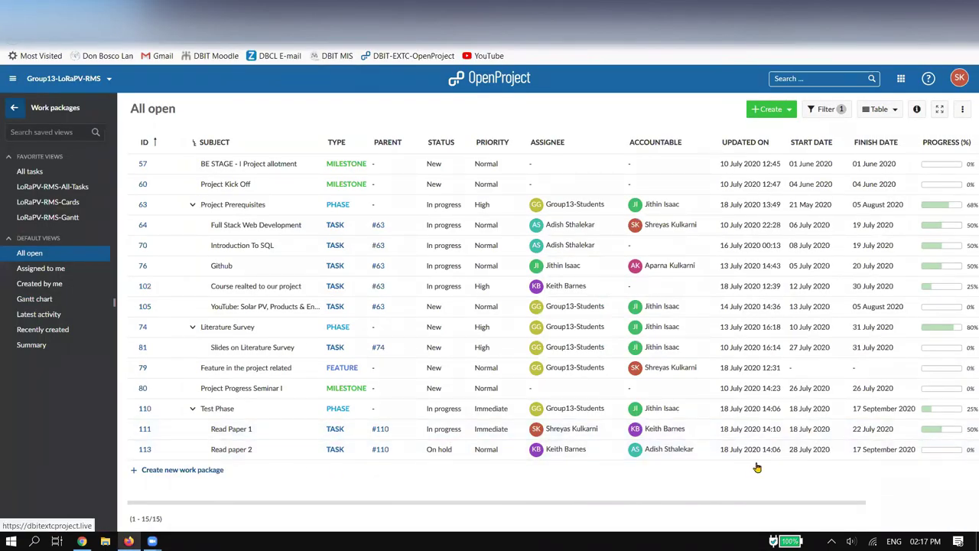
click(43, 254)
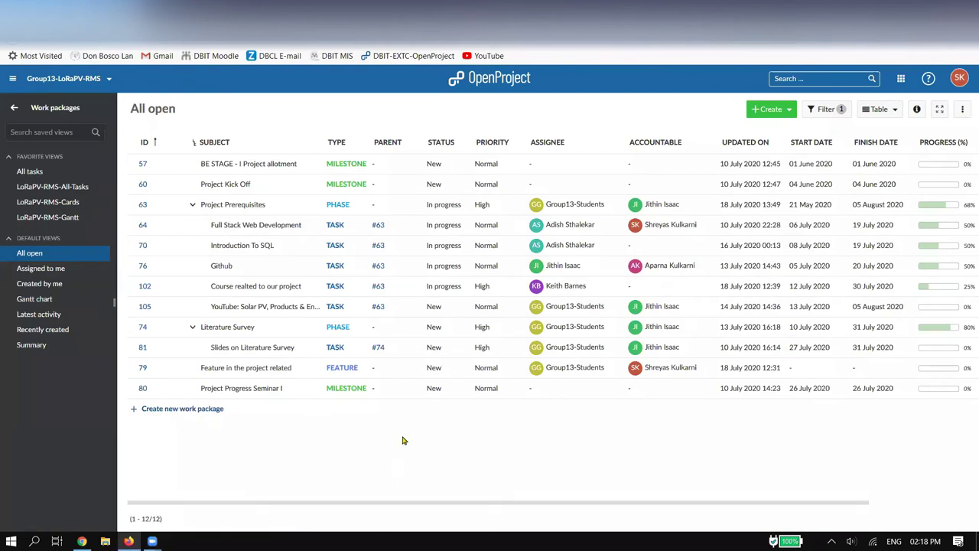
drag(452, 505, 632, 503)
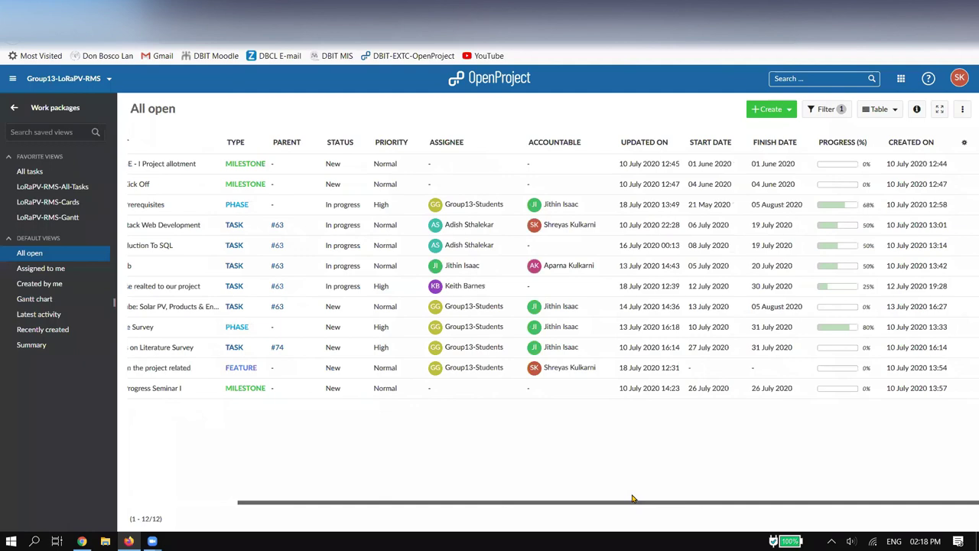
drag(464, 505, 411, 507)
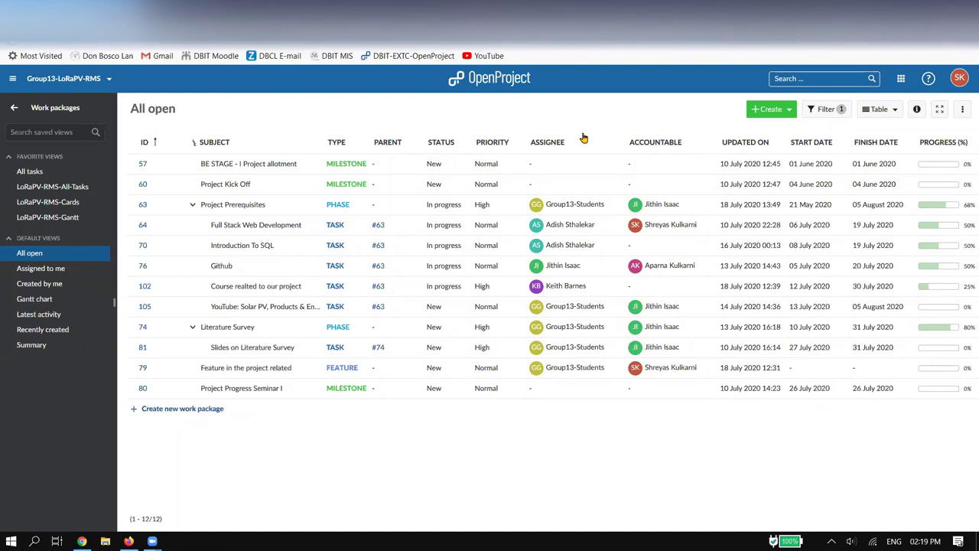
mouse_move(152, 540)
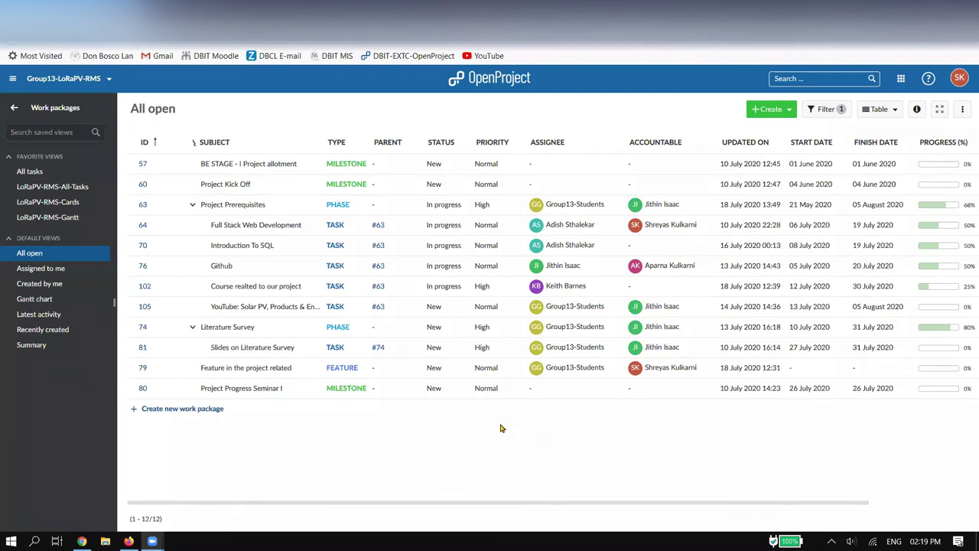
Delete the saved view All tasks from the favorite views and confirm the deletion
click(54, 173)
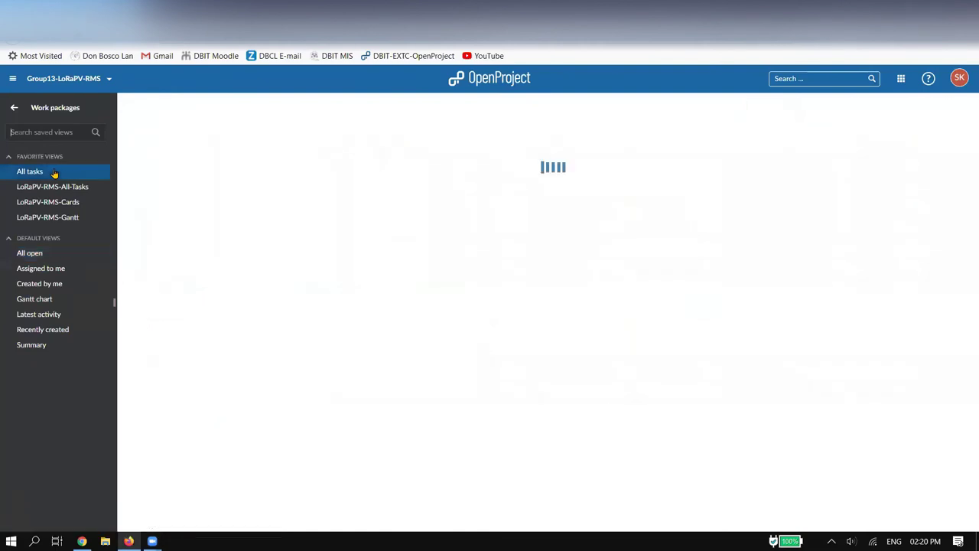
click(963, 112)
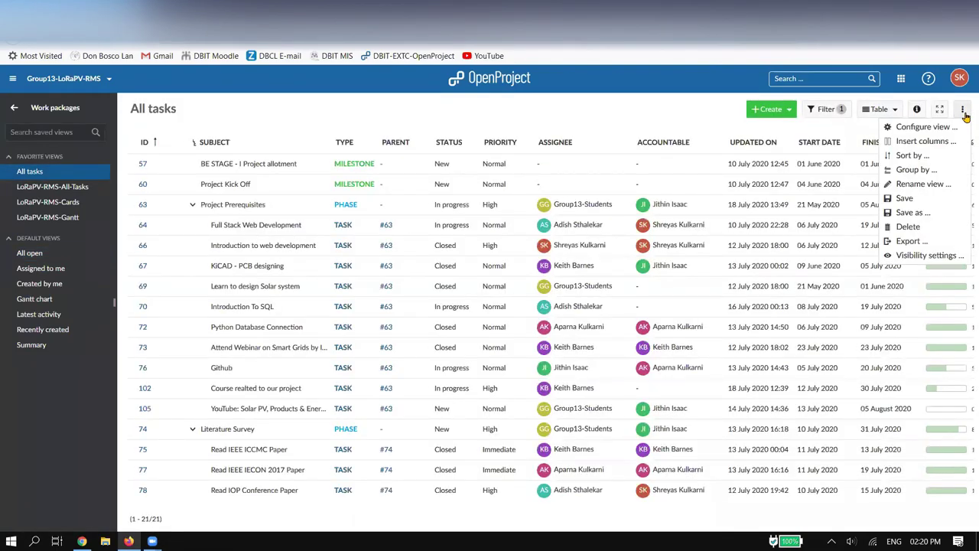
click(955, 228)
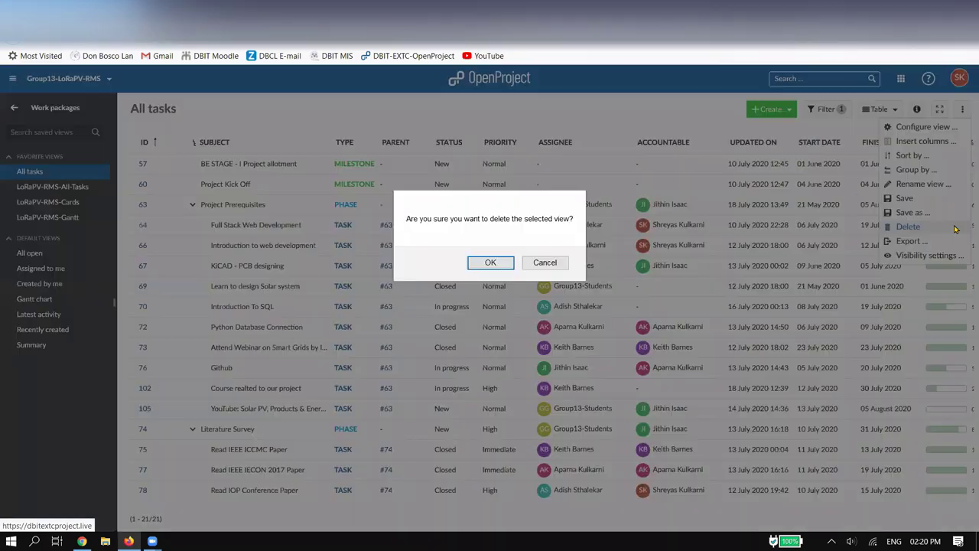
click(499, 263)
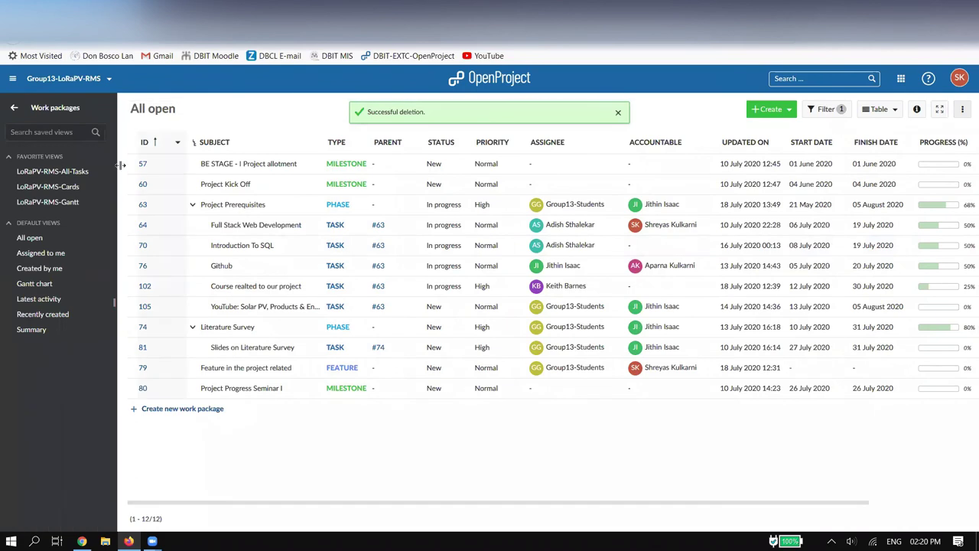
Look through the favorite views LoRaPV-RMS-All-Tasks, LoRaPV-RMS-Cards and LoRaPV-RMS-Gantt, and return to LoRaPV-RMS-All-Tasks
click(84, 173)
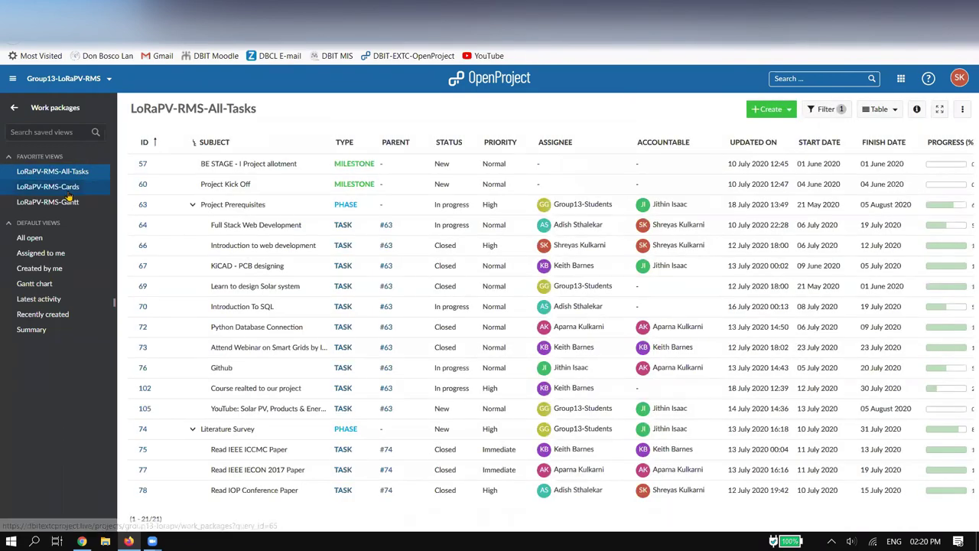
click(69, 188)
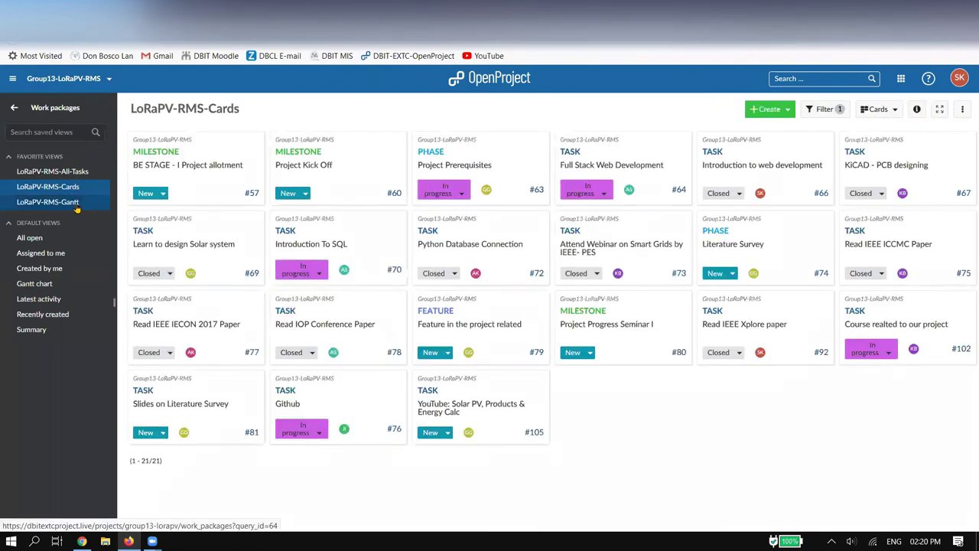
click(77, 204)
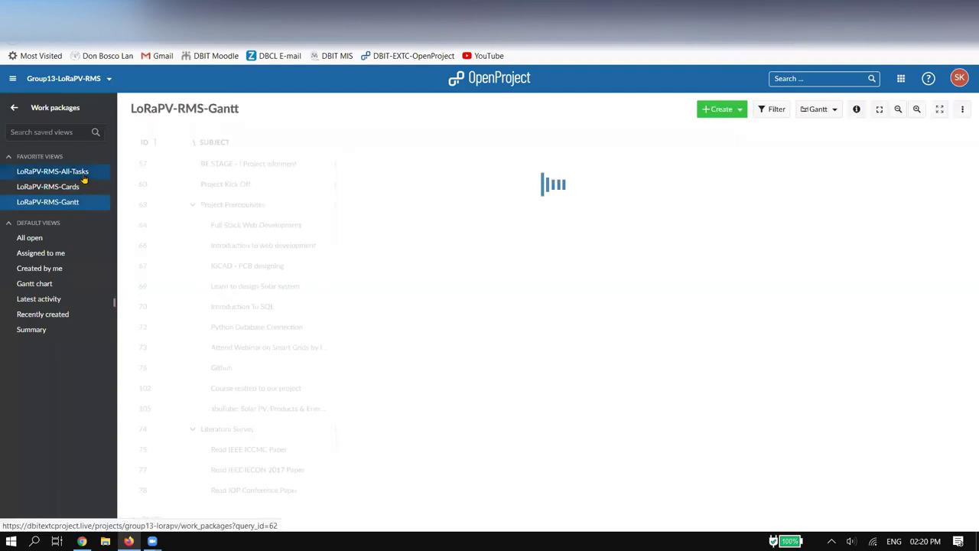
click(88, 179)
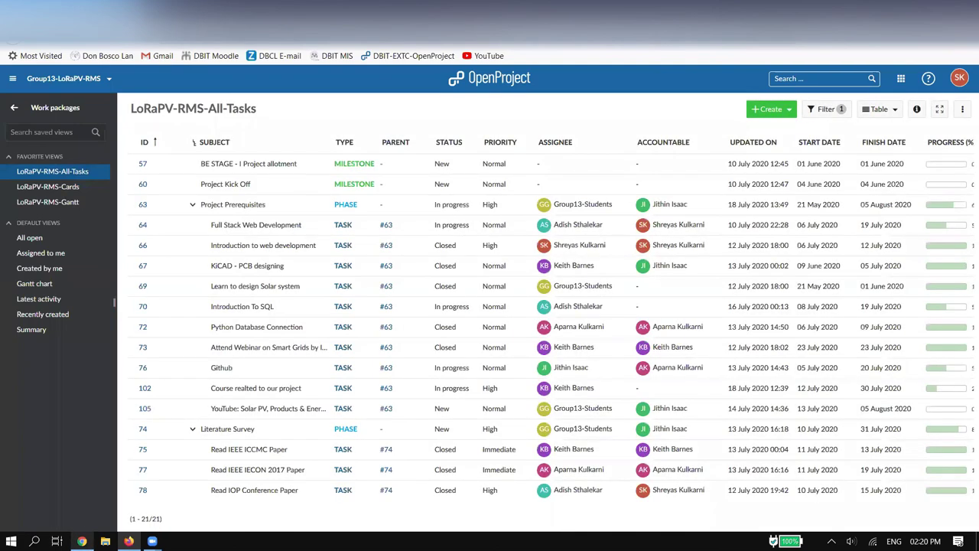
Reopen the Group13-LoRaPV-RMS project's work packages, sign out of this account and close the browser window
click(79, 80)
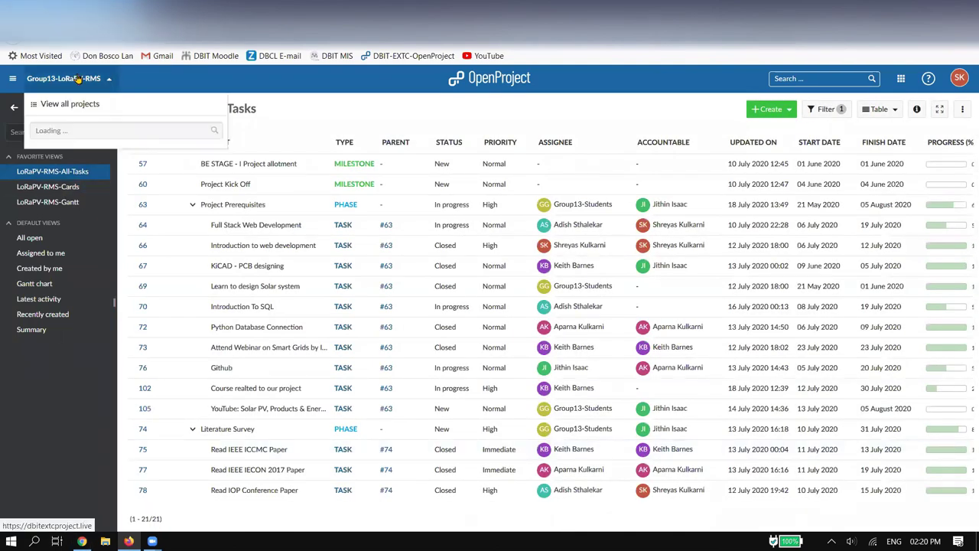
click(88, 166)
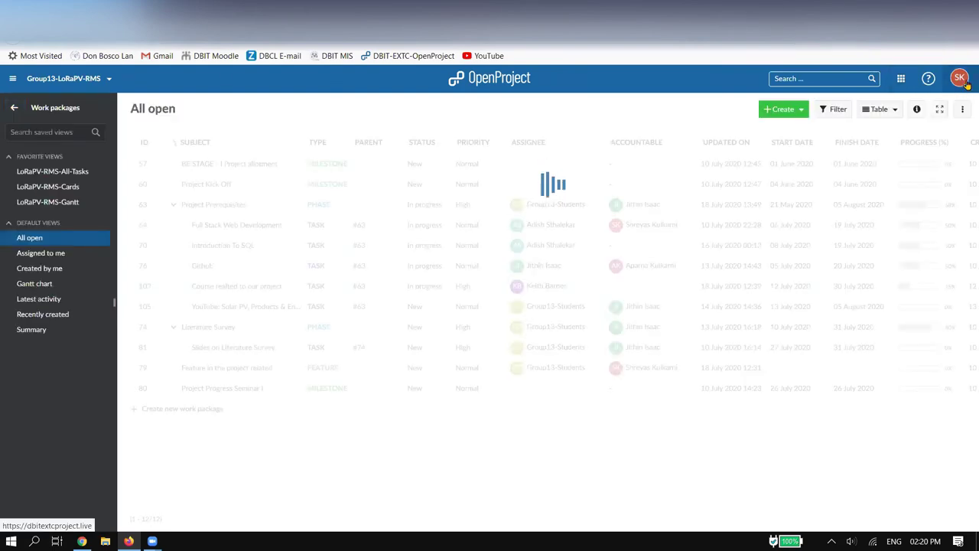
click(965, 86)
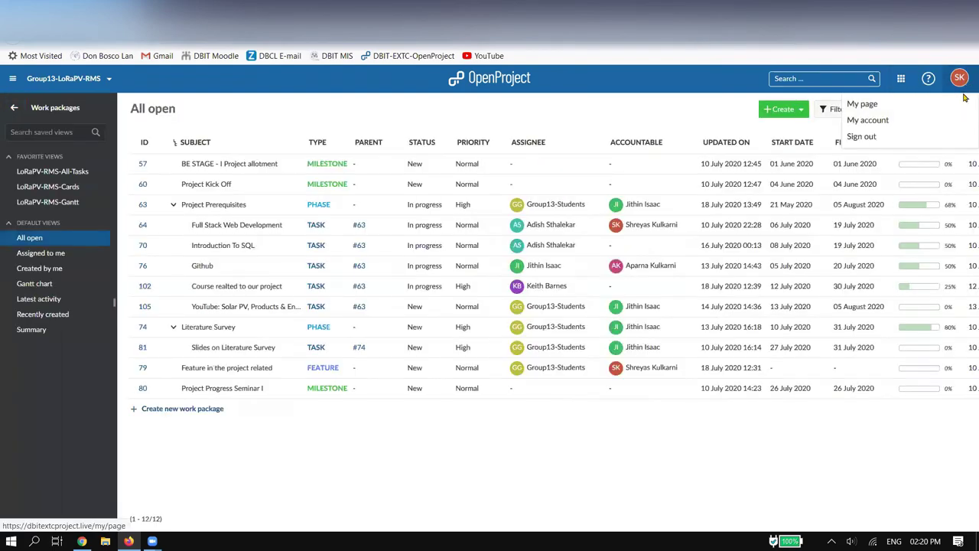
click(911, 138)
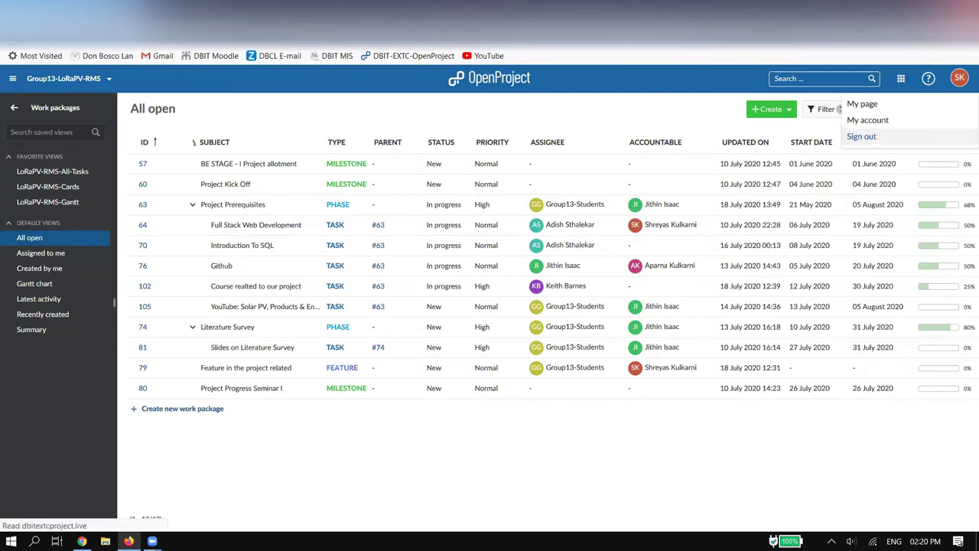
click(965, 11)
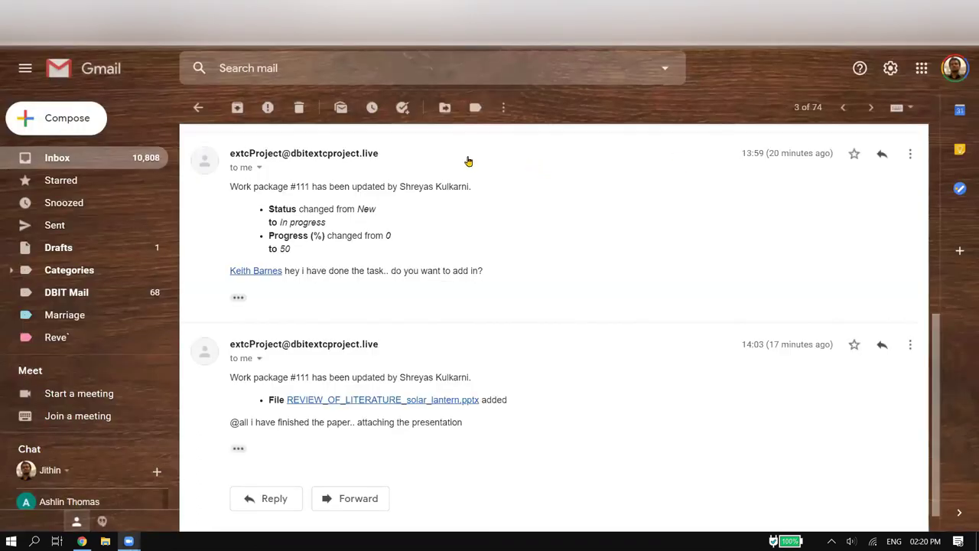
Switch from Gmail to the other OpenProject session, enlarge the page and reopen the All open list
key(alt+Tab)
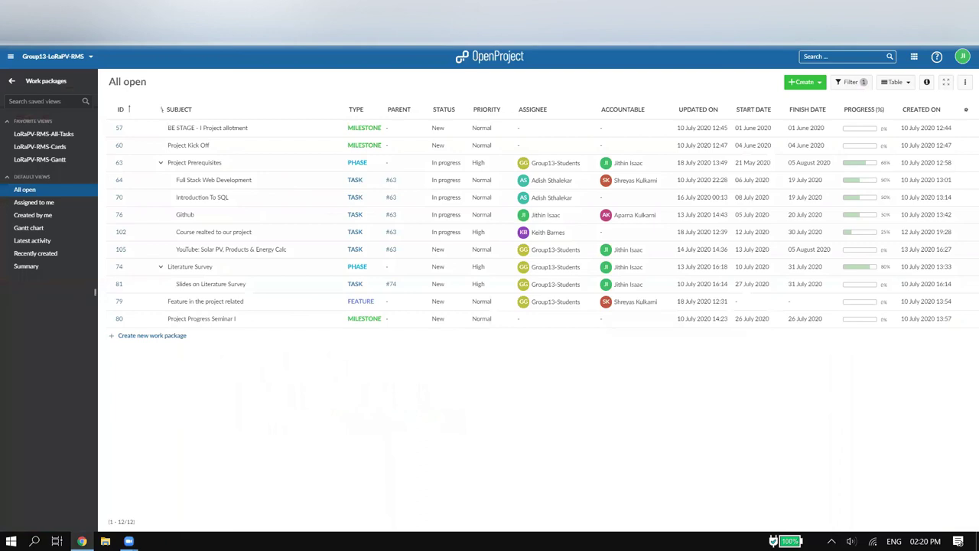
key(ctrl+plus)
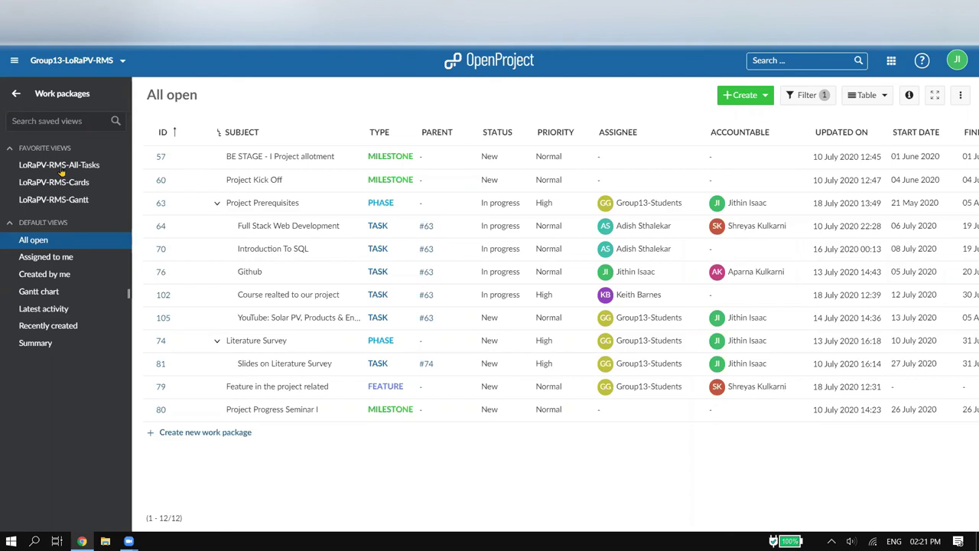
click(69, 239)
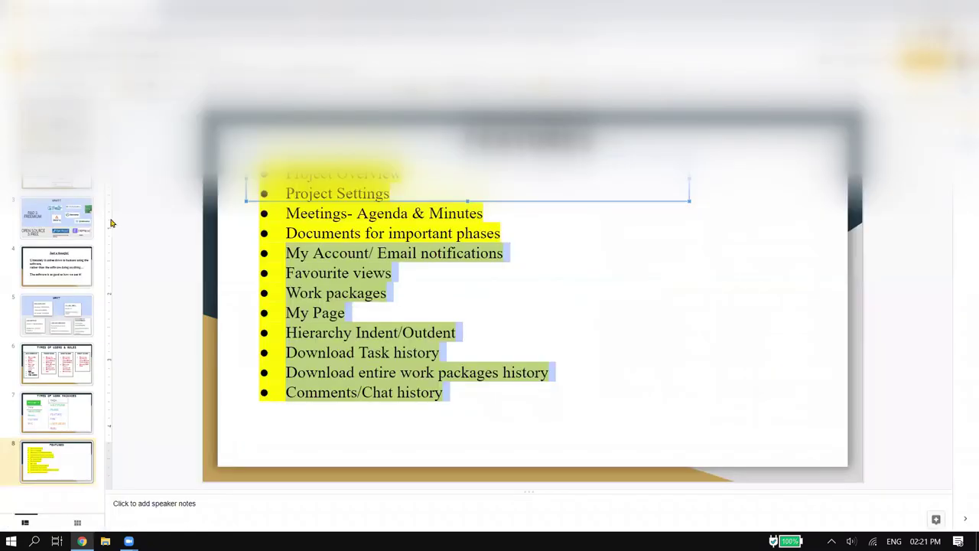
In the Google Slides presentation, open slide 7 on work package types and shrink and reposition the list picture running from TASK to BUG
click(66, 421)
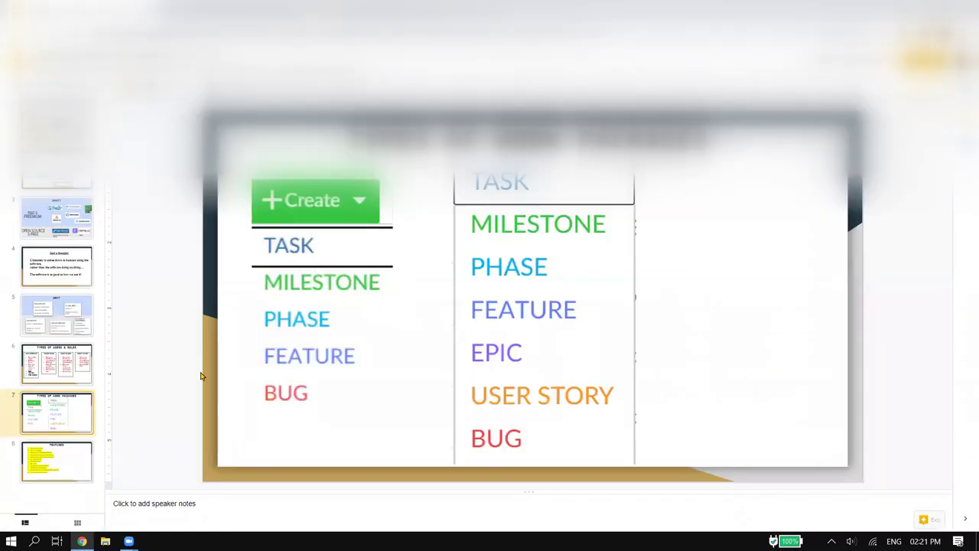
click(542, 200)
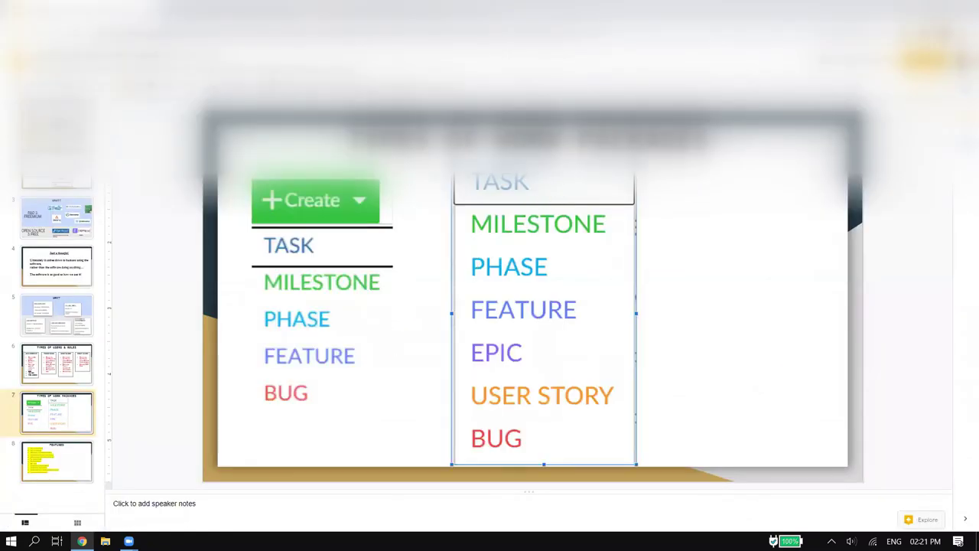
drag(453, 163, 483, 214)
drag(548, 255, 543, 239)
Crop the Create menu picture on slide 7 down to the Create button and place it directly above the TASK entry
click(356, 219)
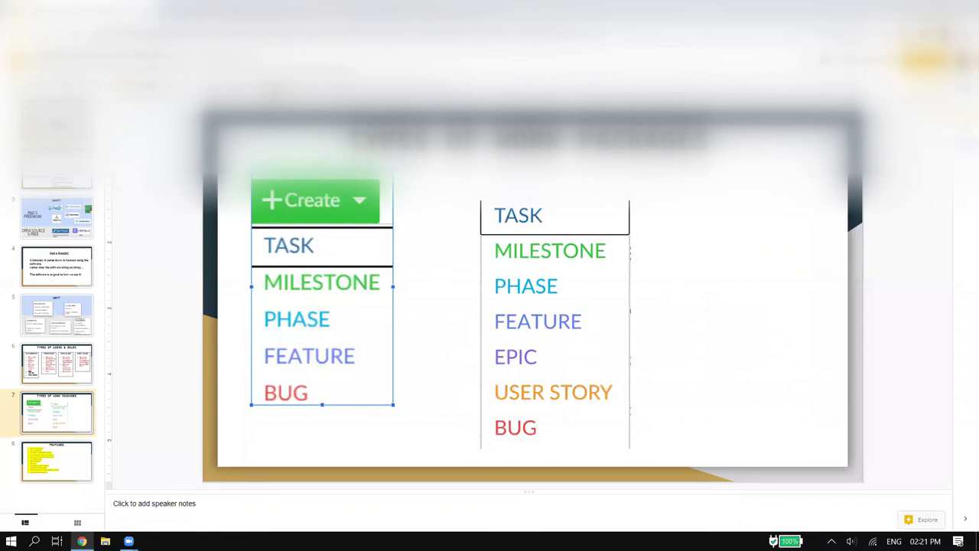
drag(393, 404, 398, 421)
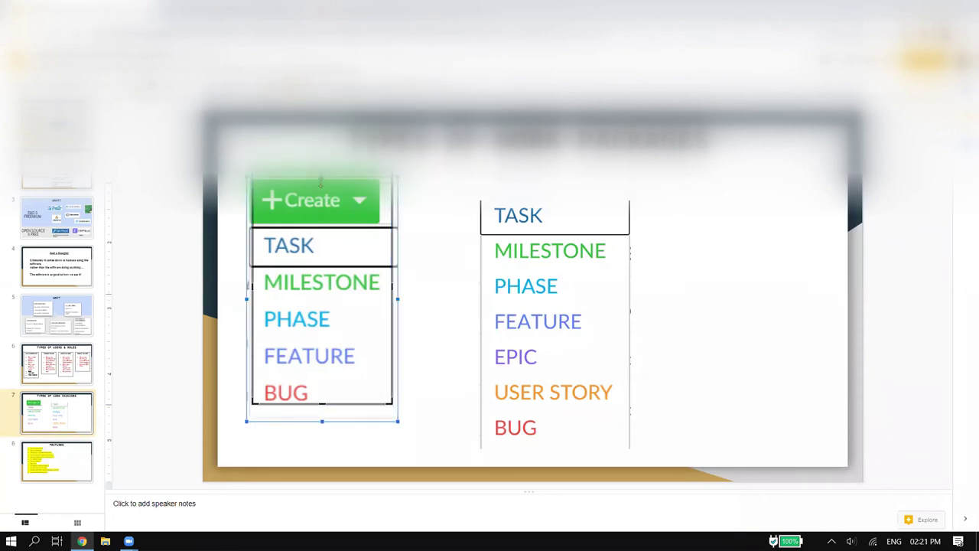
drag(321, 398, 326, 228)
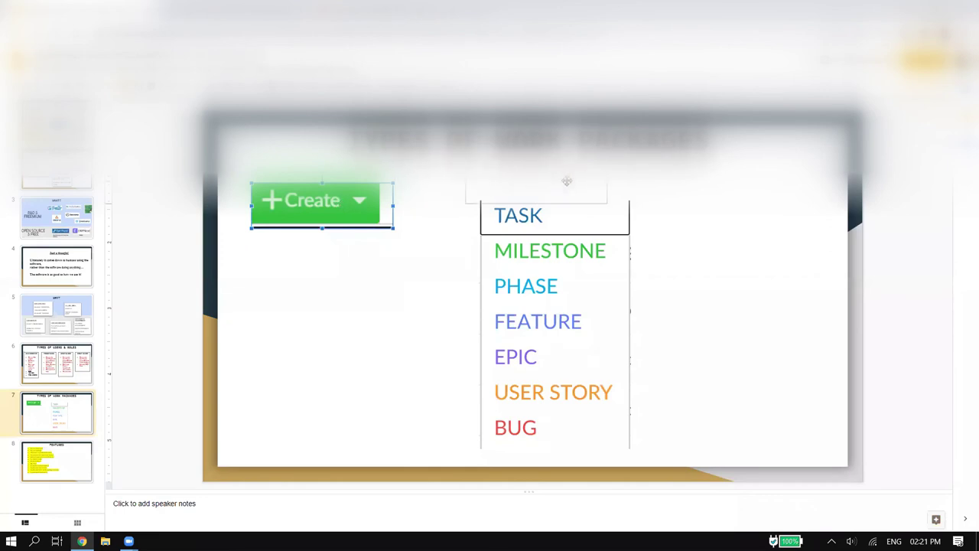
key(ctrl+z)
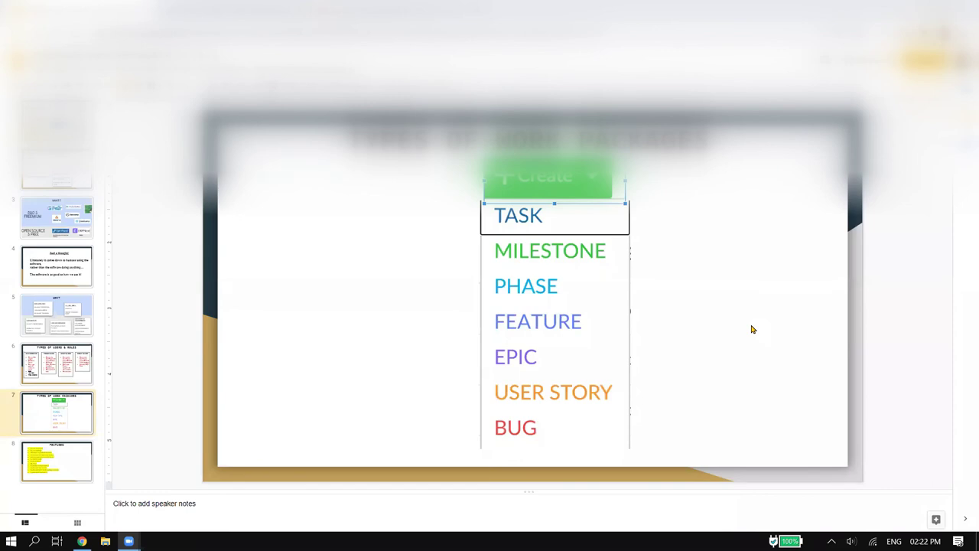
click(752, 328)
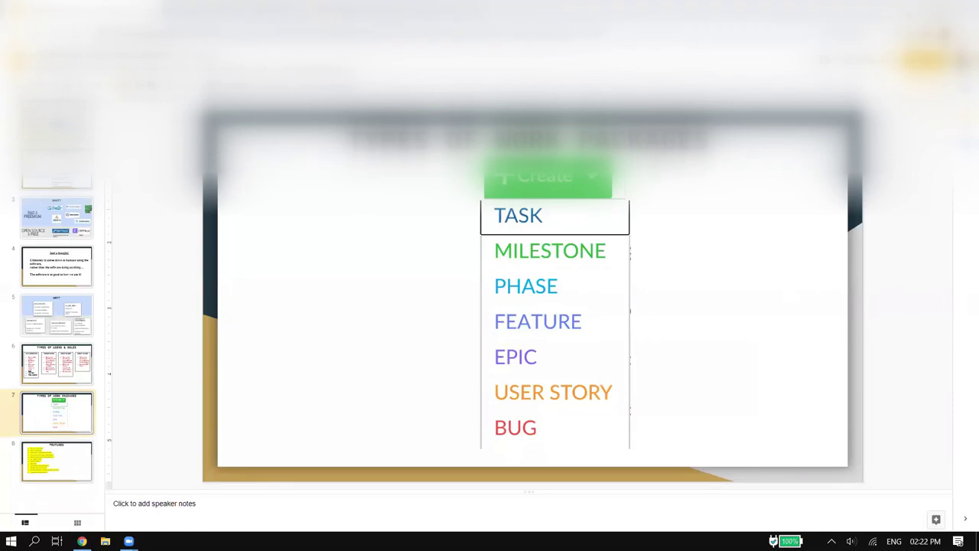